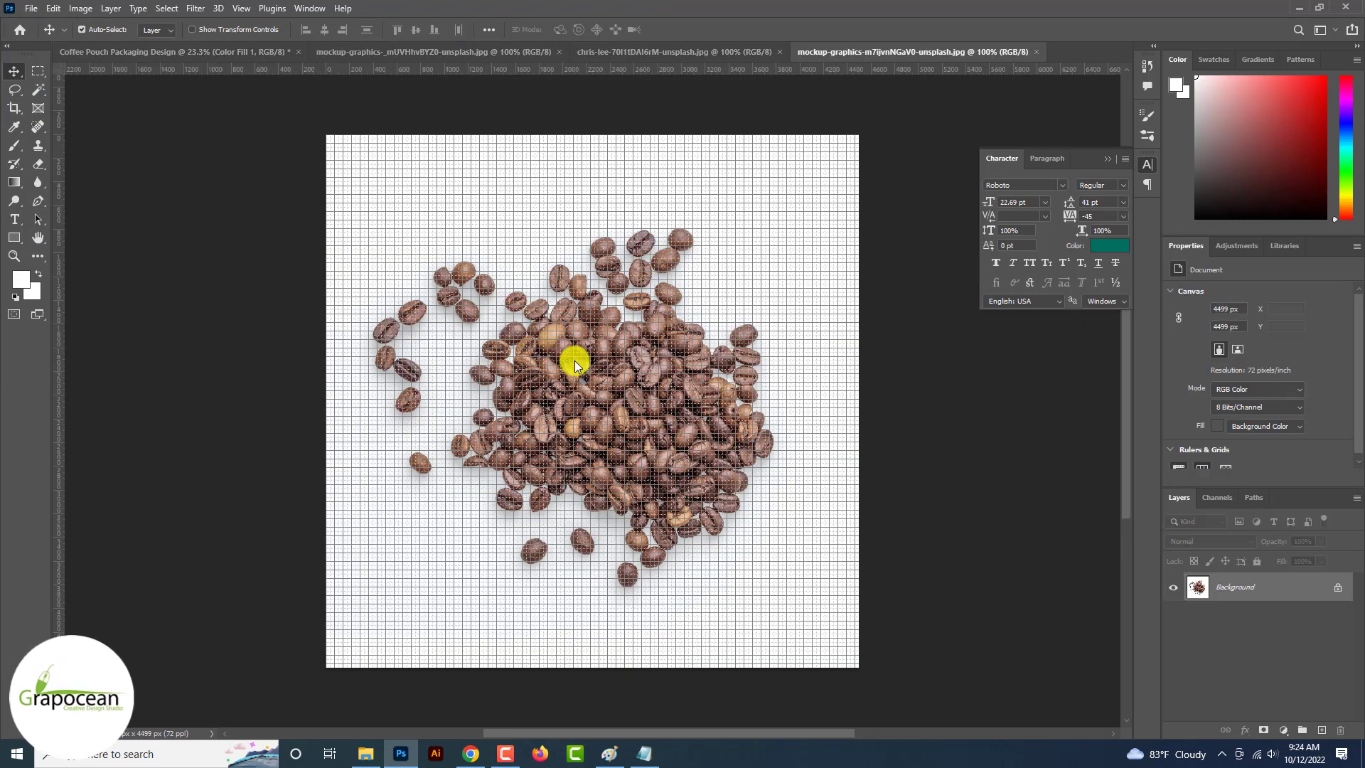
# - Copy the cut-out coffee beans from their photo into the Coffee Pouch Packaging Design document
pyautogui.scroll(5, 573, 359)
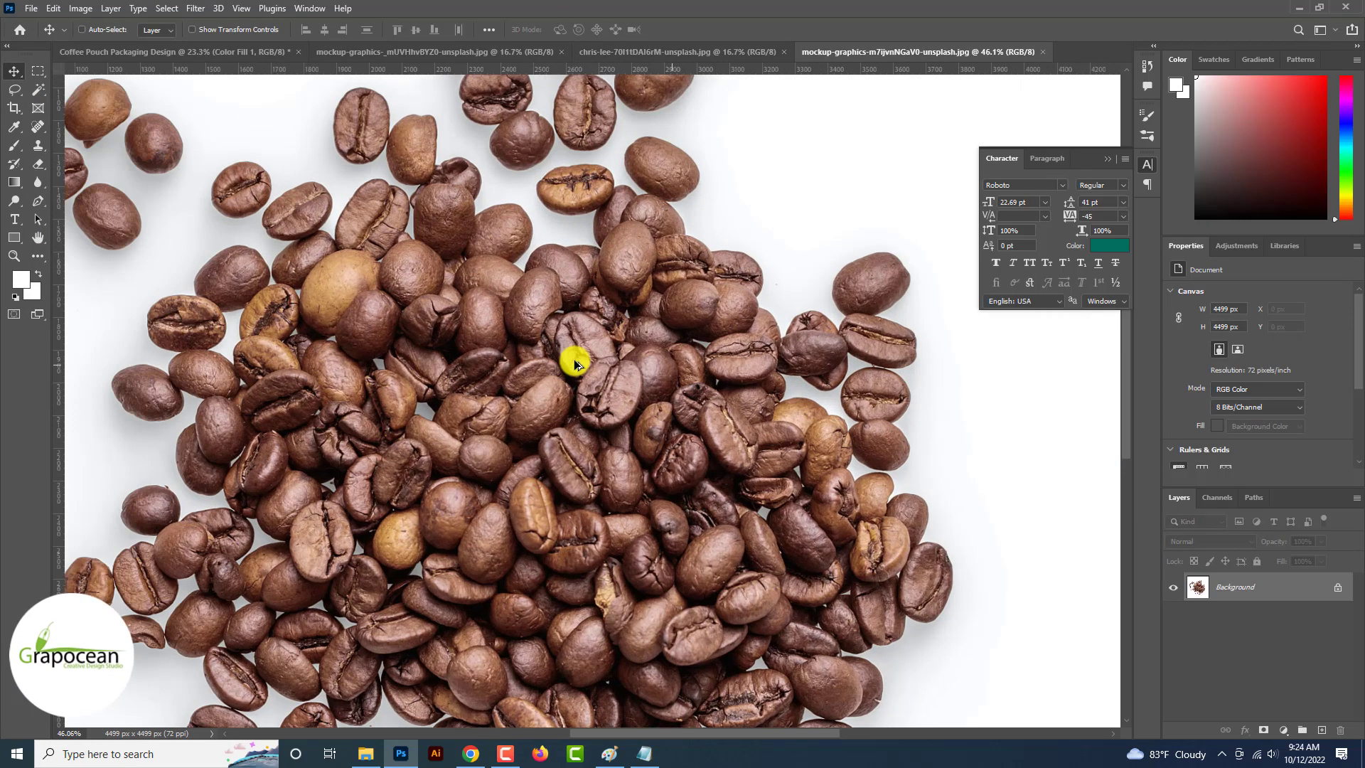
pyautogui.scroll(-3, 569, 356)
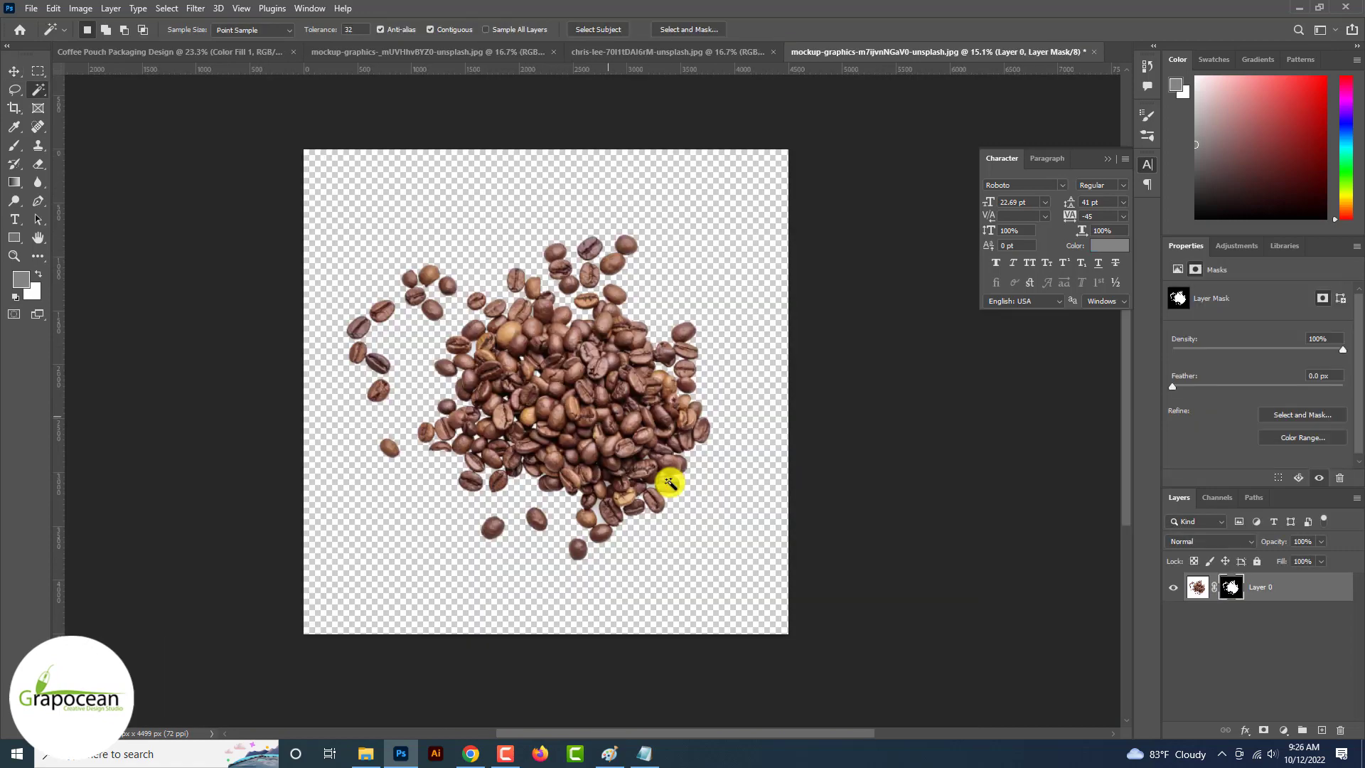
pyautogui.scroll(3, 664, 479)
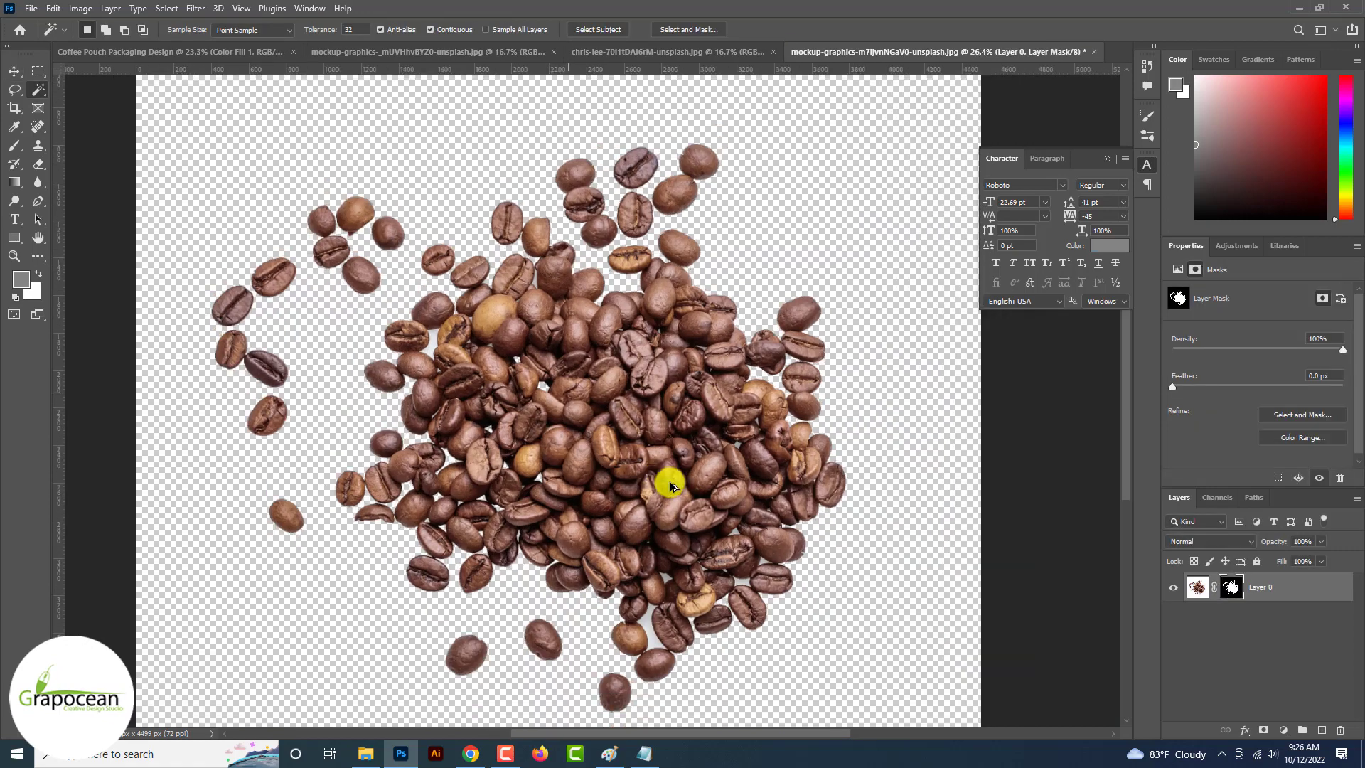
pyautogui.scroll(-5, 665, 479)
pyautogui.moveTo(448, 298); pyautogui.dragTo(478, 499)
# - Scale the coffee beans layer to about 38% and position it over the lower half of the pouch
pyautogui.hotkey('ctrl', 't')
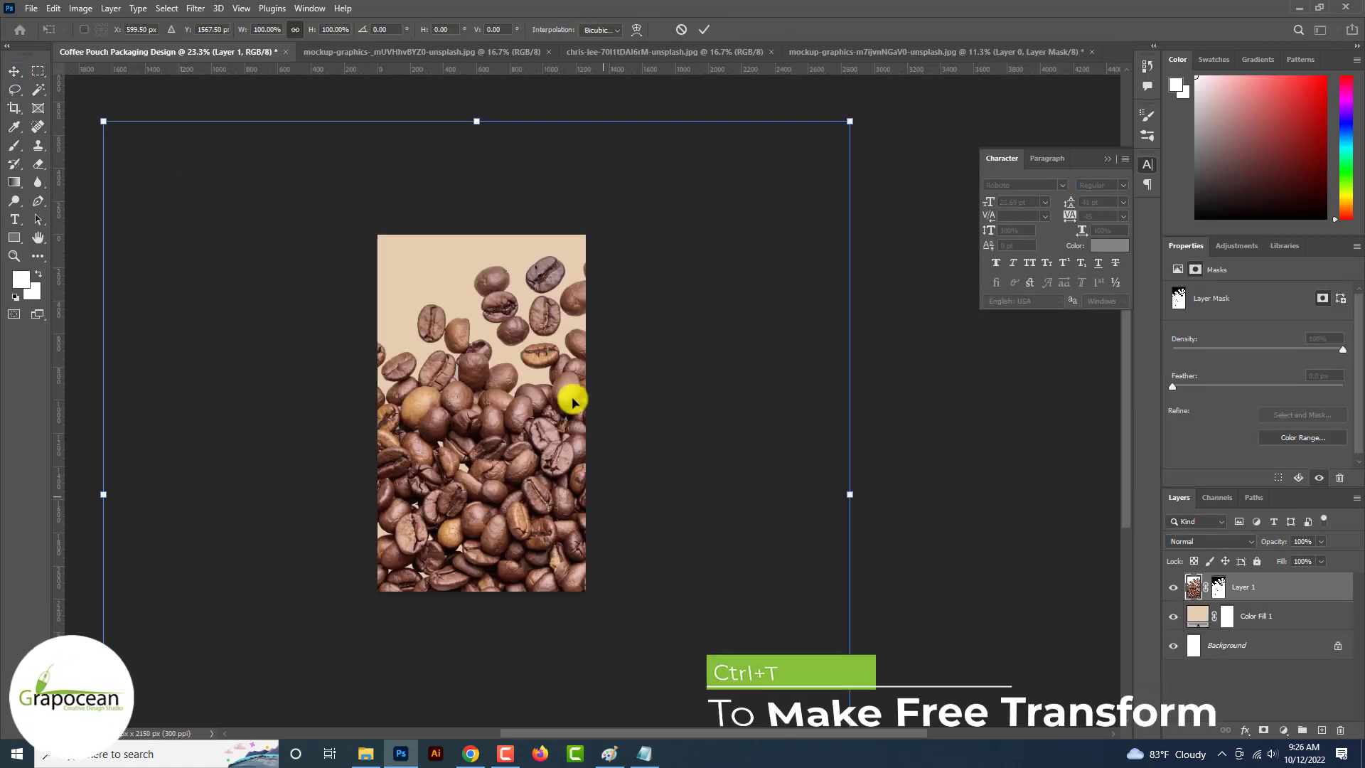
pyautogui.moveTo(850, 120); pyautogui.dragTo(702, 269)
pyautogui.moveTo(590, 427); pyautogui.dragTo(524, 450)
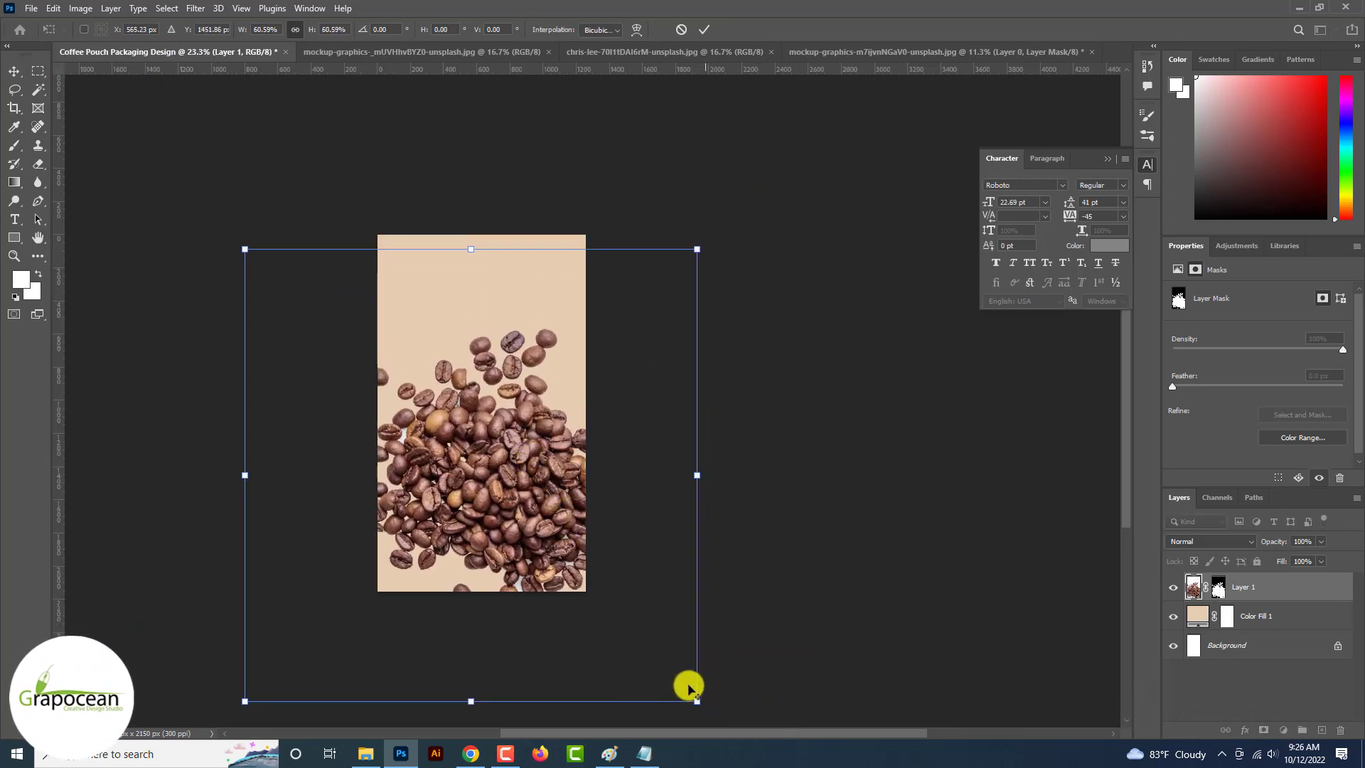
pyautogui.moveTo(695, 704); pyautogui.dragTo(614, 618)
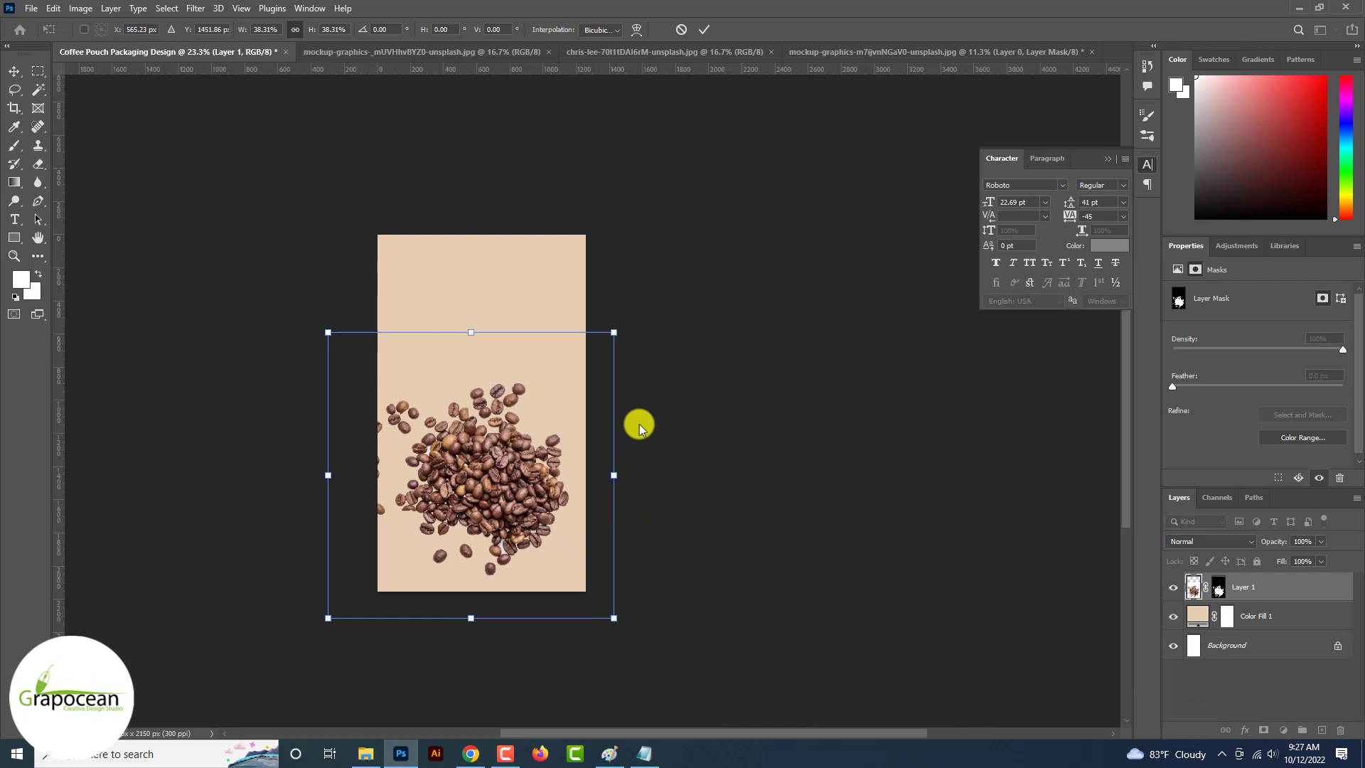
pyautogui.click(704, 30)
# - Move the coffee beans so the pile runs off the right edge of the pouch design
pyautogui.click(39, 72)
pyautogui.scroll(3, 166, 383)
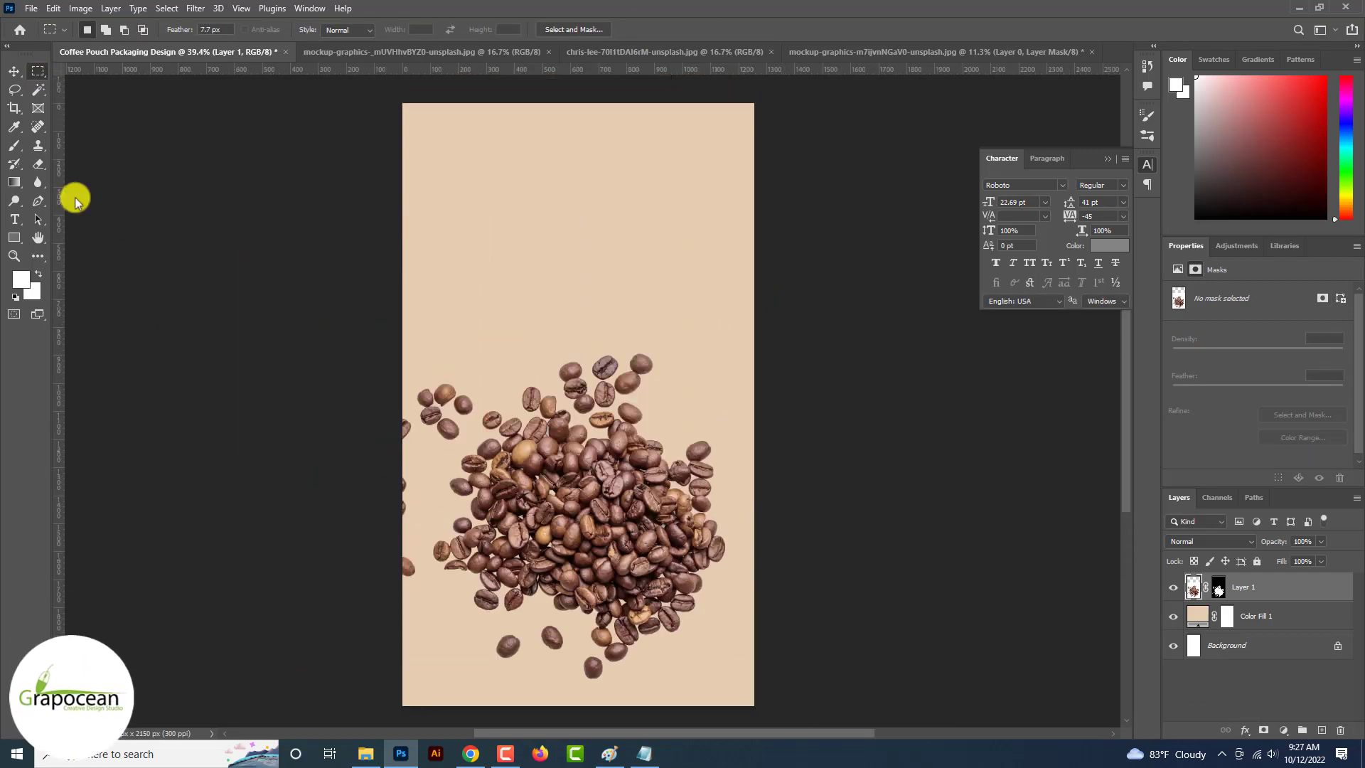
pyautogui.click(13, 71)
pyautogui.moveTo(573, 493); pyautogui.dragTo(721, 497)
pyautogui.click(832, 494)
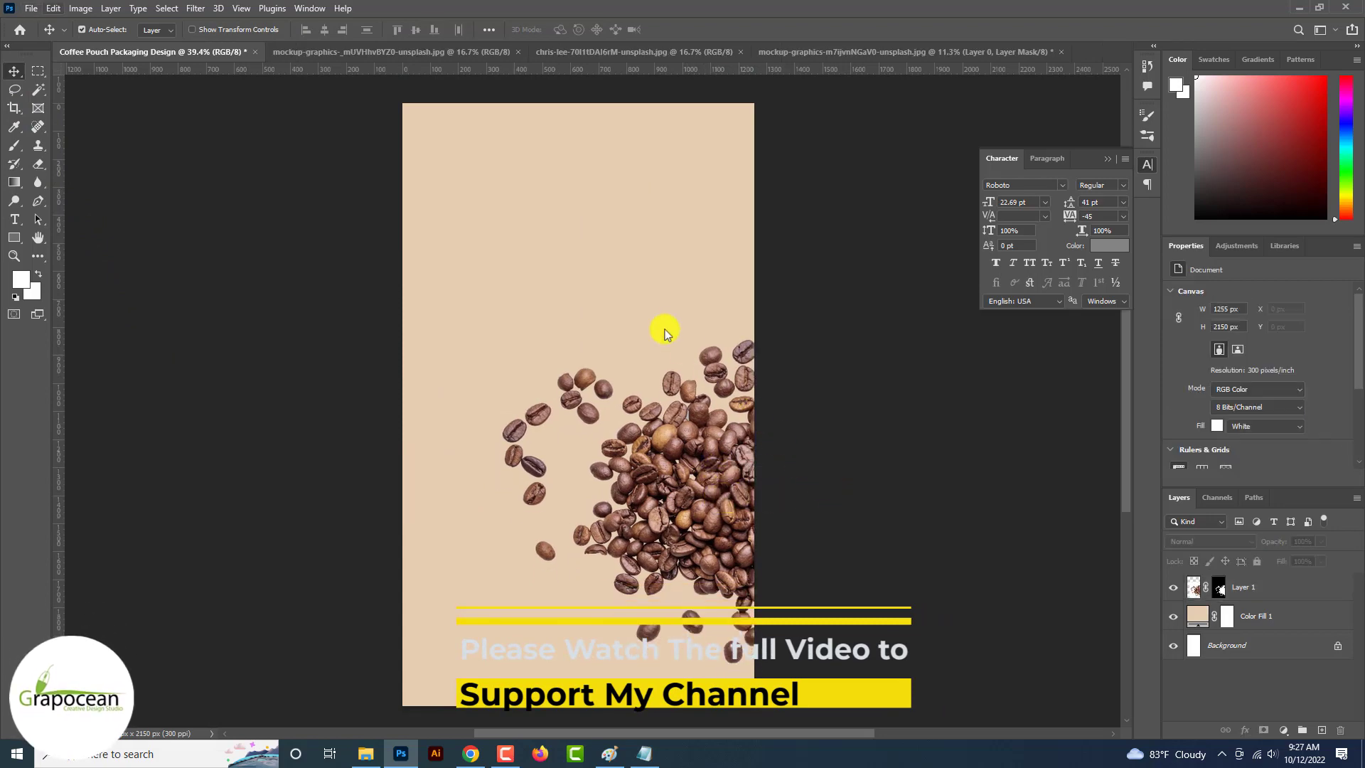
# - Switch to the chris-lee monstera leaf photo and hide its grid
pyautogui.click(382, 56)
pyautogui.click(609, 52)
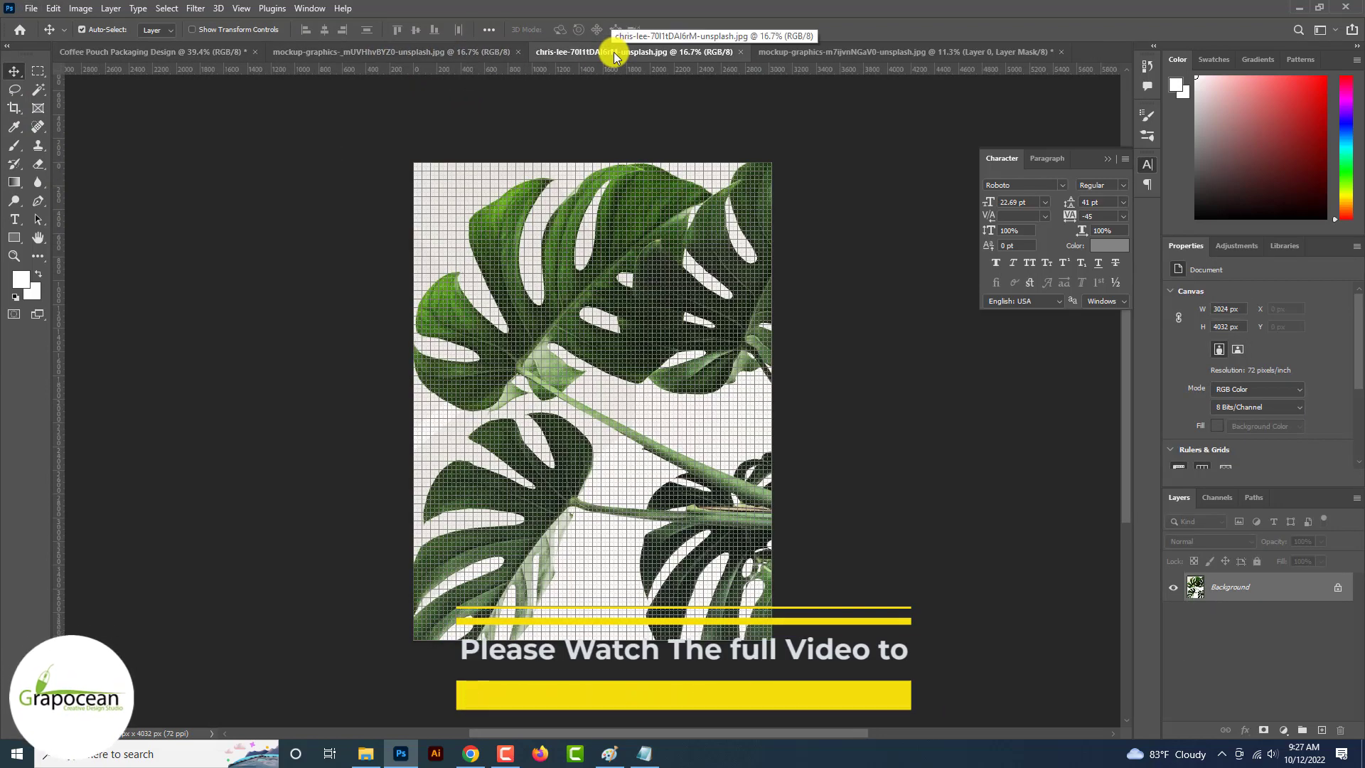
pyautogui.press("ctrl+'")
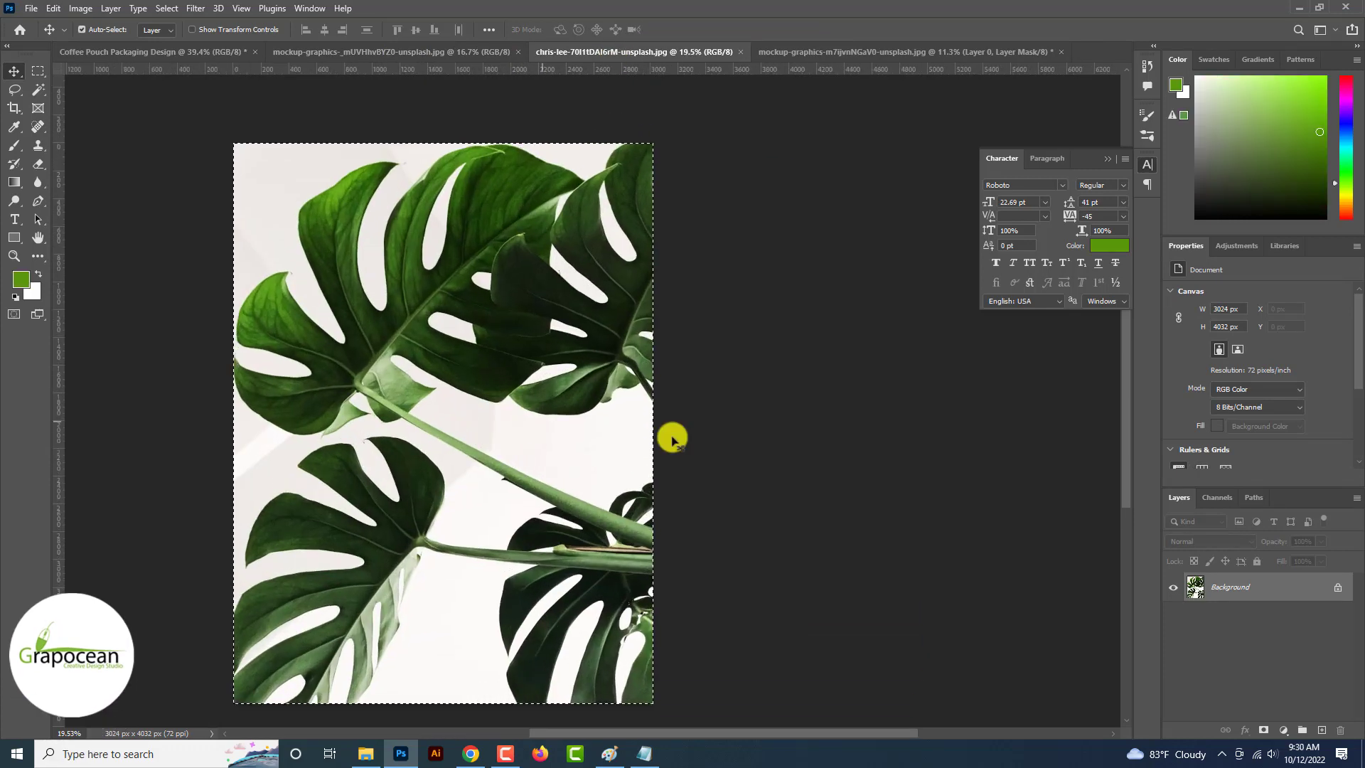
# - Show only the Blue channel and select the pale background around the leaves with the Magic Wand
pyautogui.click(1207, 498)
pyautogui.click(1220, 605)
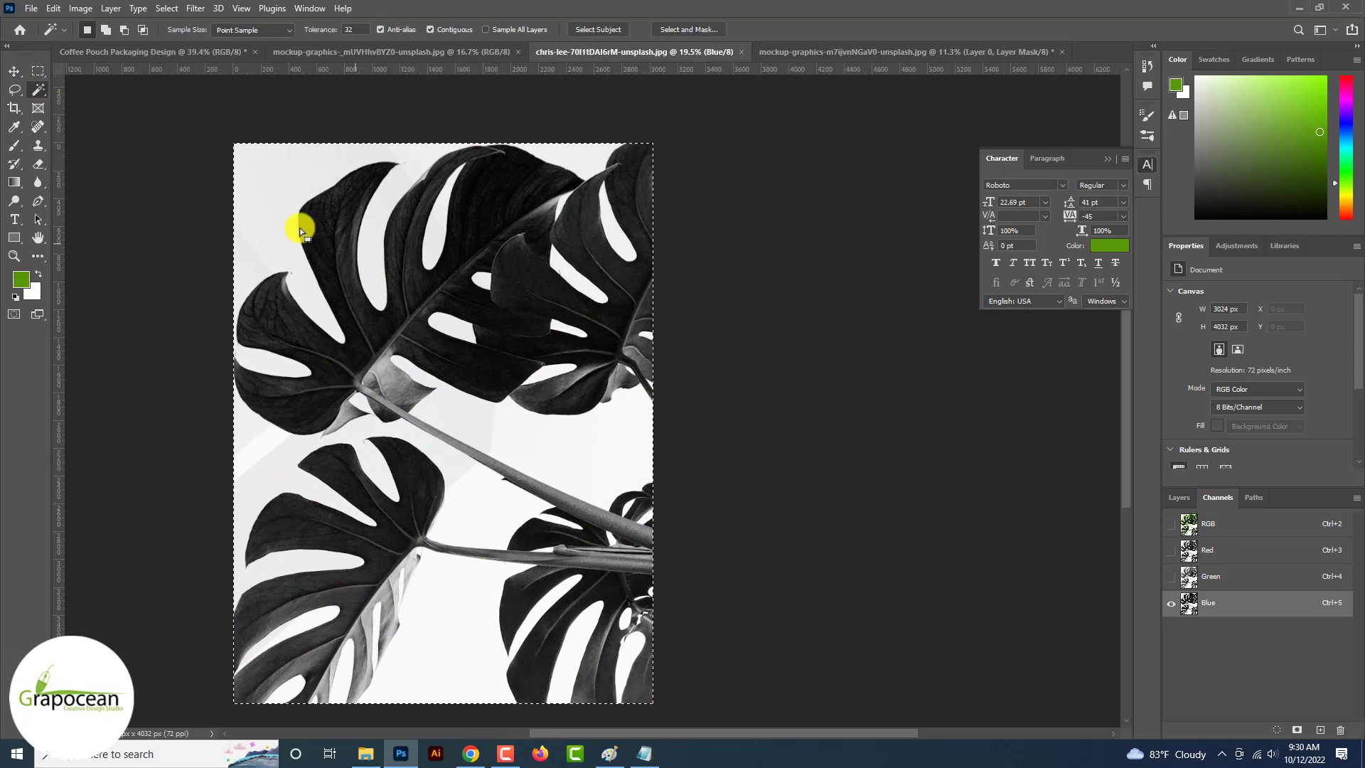
pyautogui.click(352, 223)
pyautogui.hotkey('ctrl', 'd')
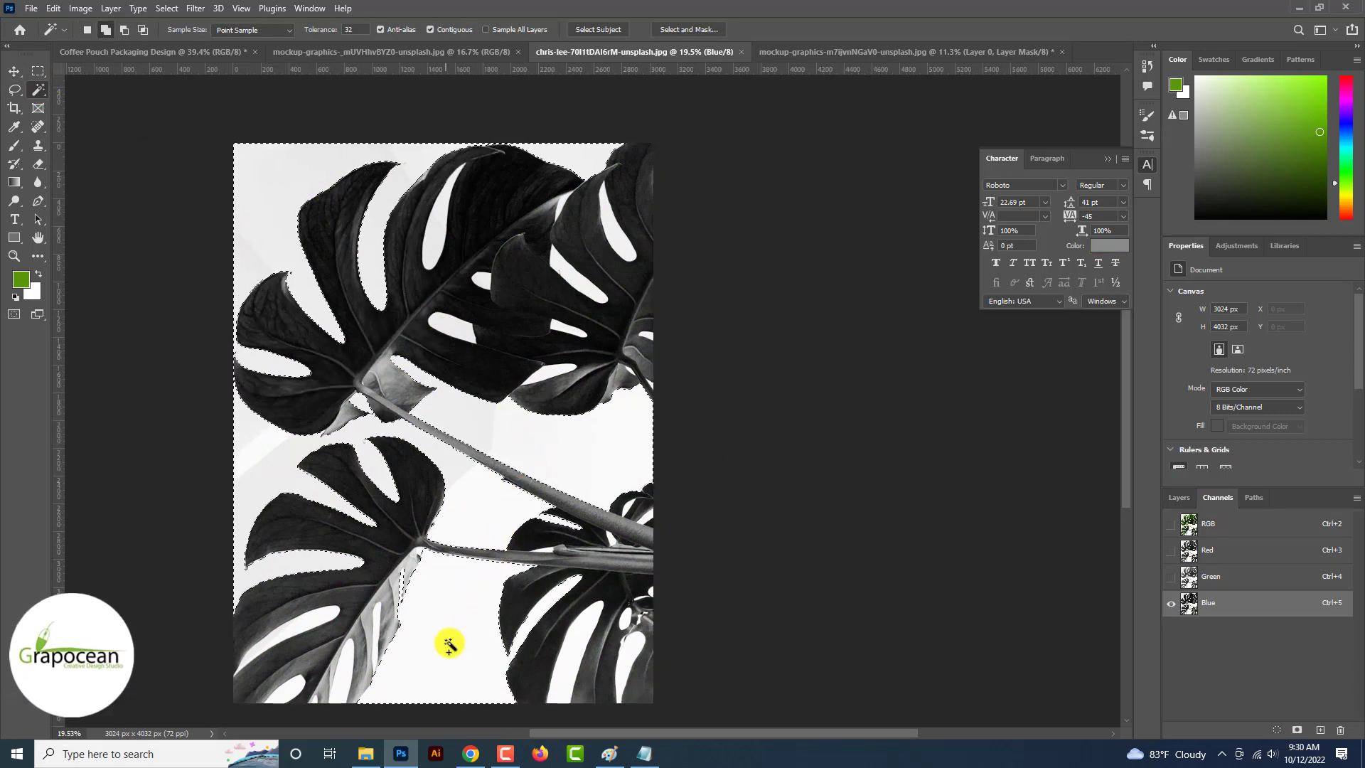
# - Add the pale gaps inside the lower-left leaf to the Magic Wand selection
pyautogui.scroll(3, 427, 636)
pyautogui.click(355, 617)
pyautogui.click(253, 607)
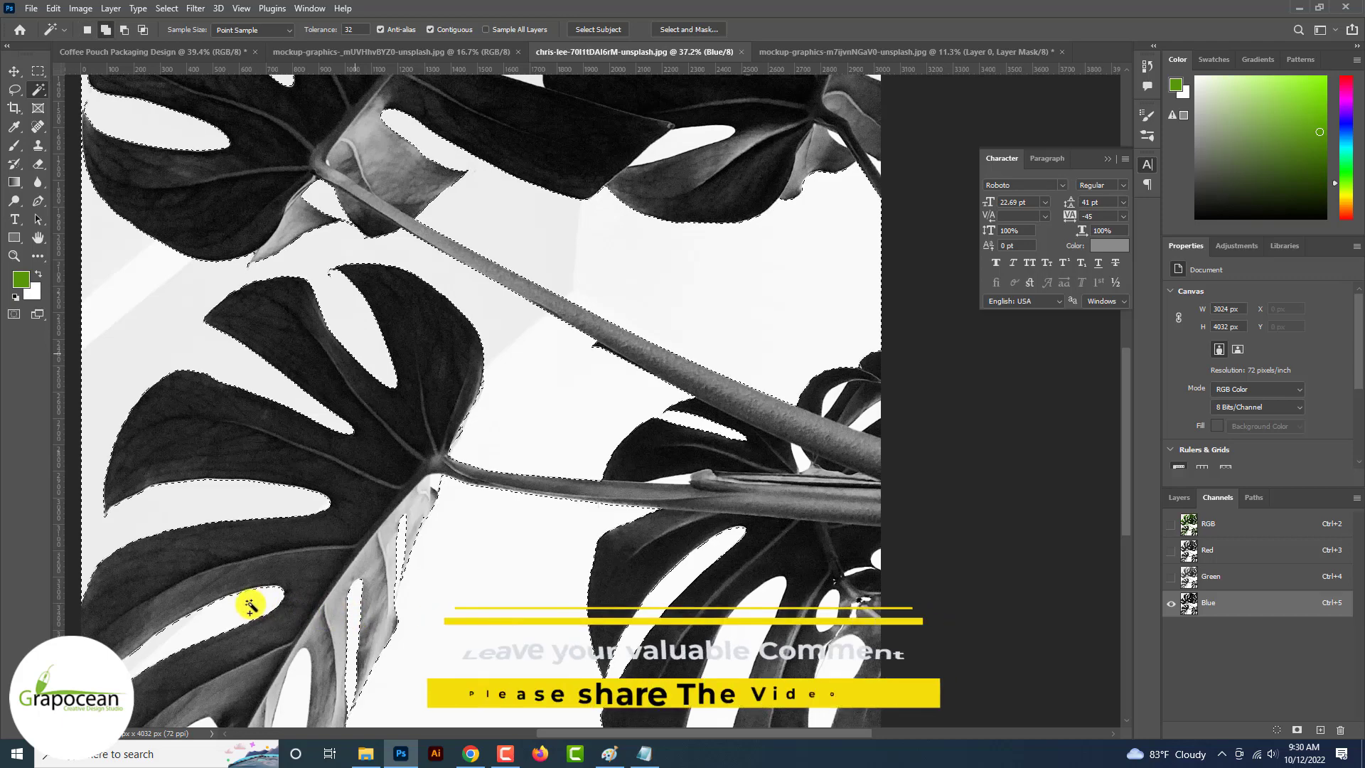
pyautogui.scroll(-3, 253, 607)
pyautogui.scroll(3, 585, 529)
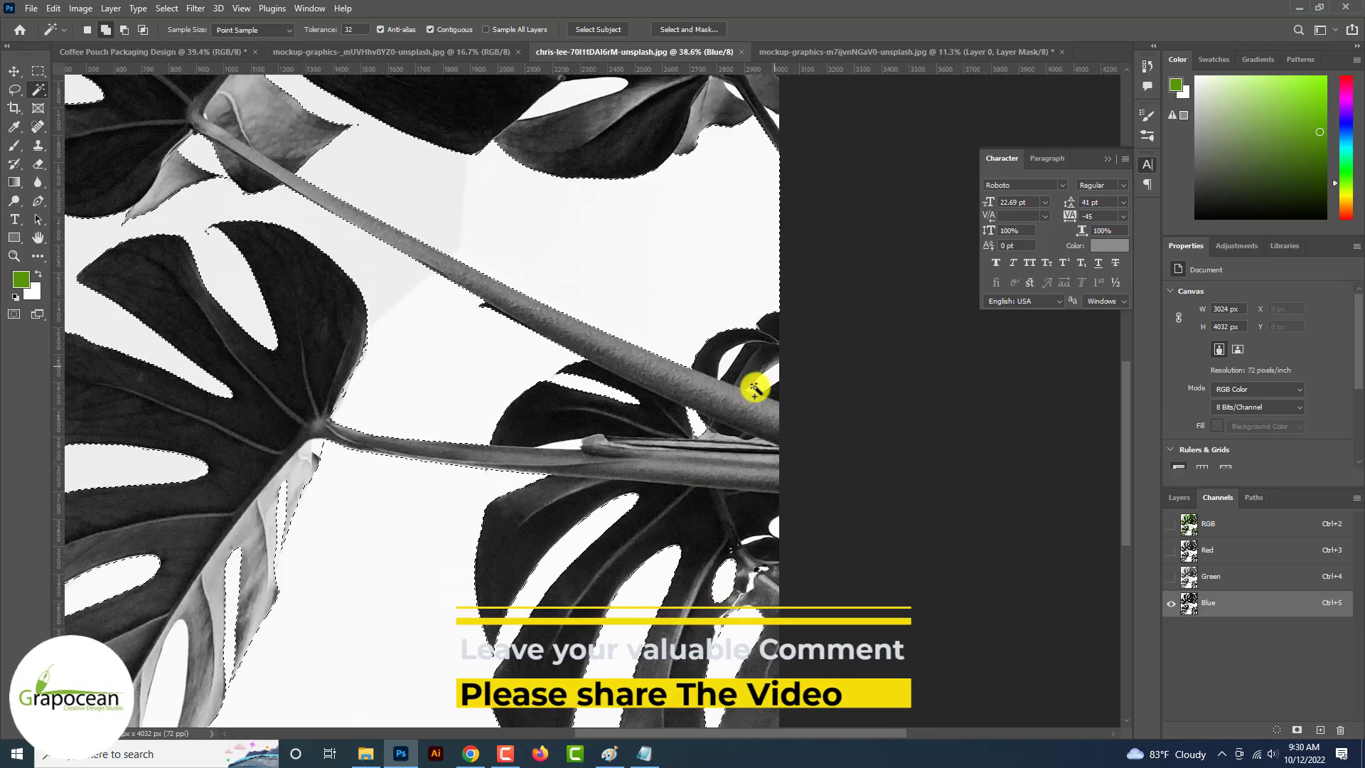
# - Add the remaining pale gaps in the lower-right and upper monstera leaves to the background selection
pyautogui.keyDown('shift'); pyautogui.click(730, 360); pyautogui.keyUp('shift')
pyautogui.scroll(2, 731, 360)
pyautogui.scroll(-2, 729, 359)
pyautogui.scroll(4, 690, 342)
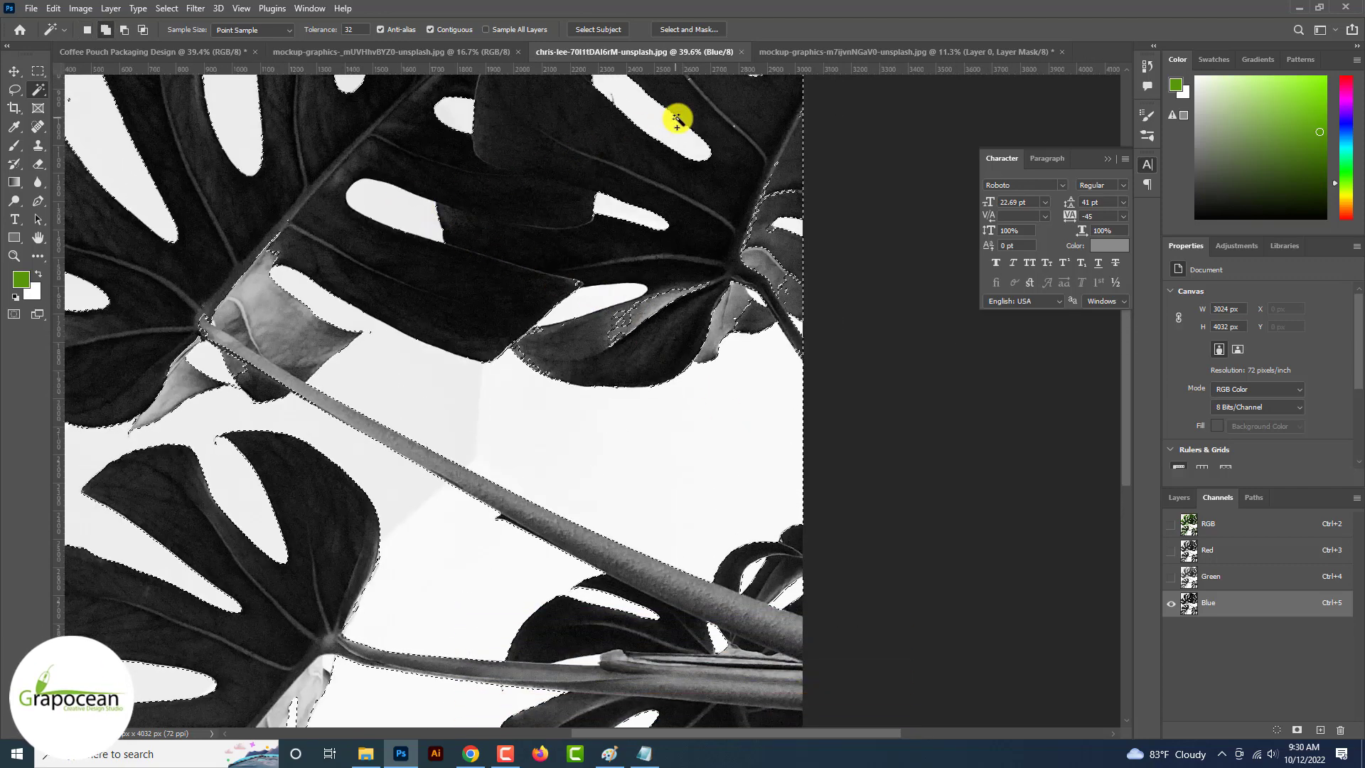
pyautogui.scroll(2, 638, 193)
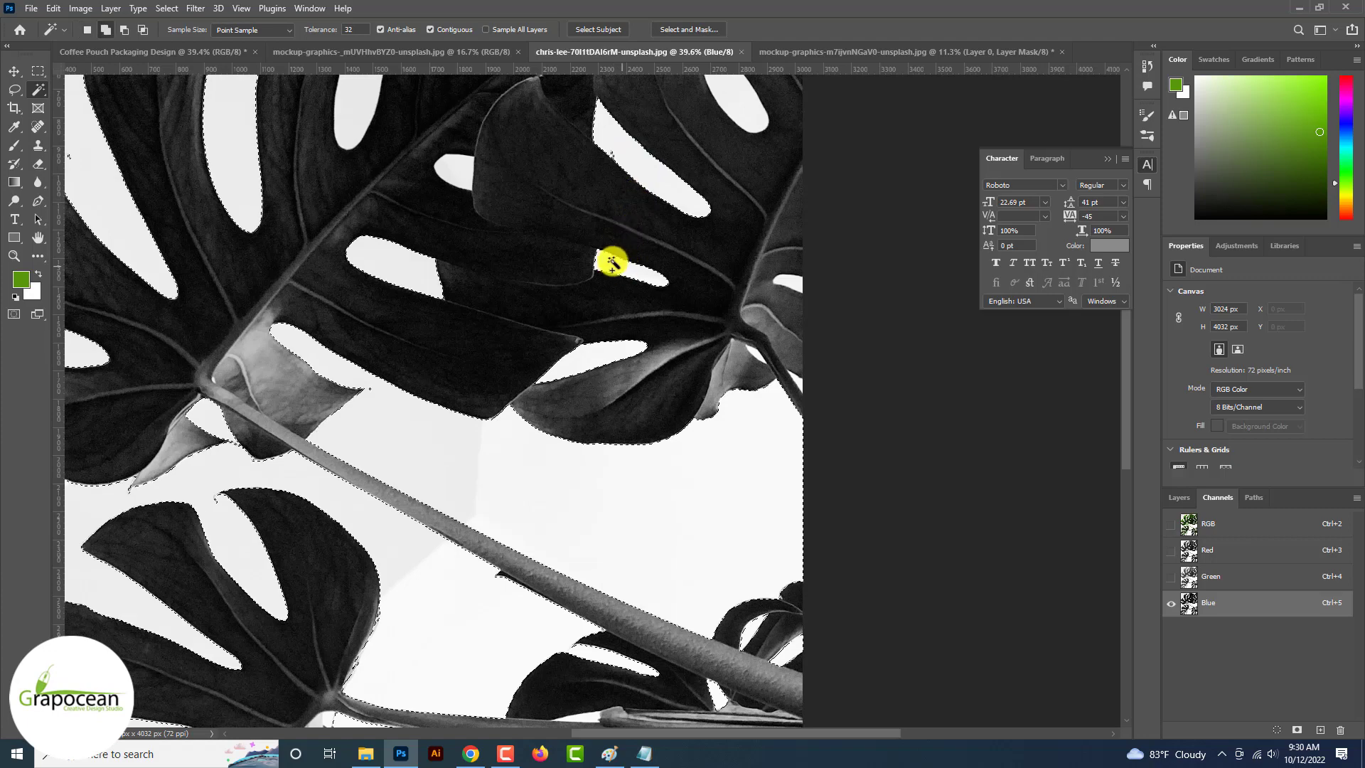
pyautogui.scroll(-3, 451, 169)
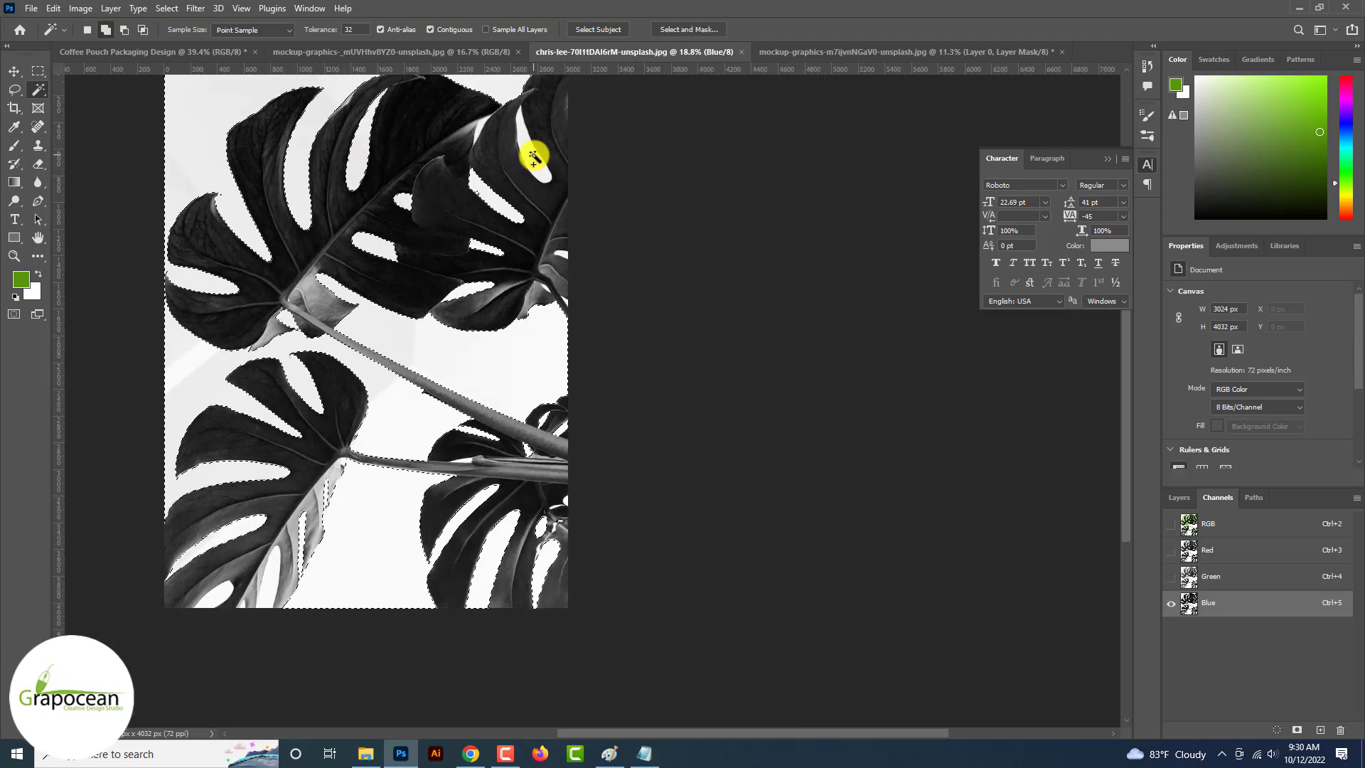
pyautogui.scroll(-2, 533, 157)
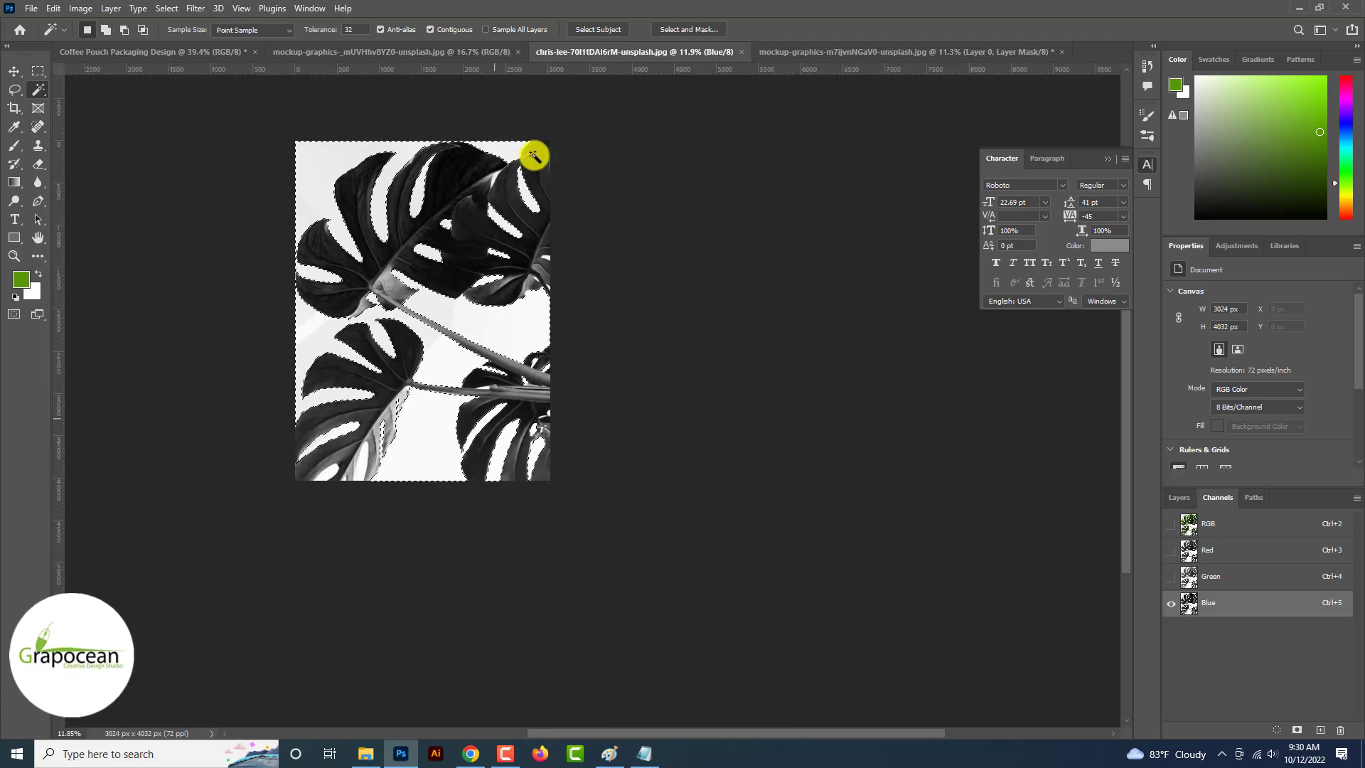
pyautogui.scroll(1, 533, 156)
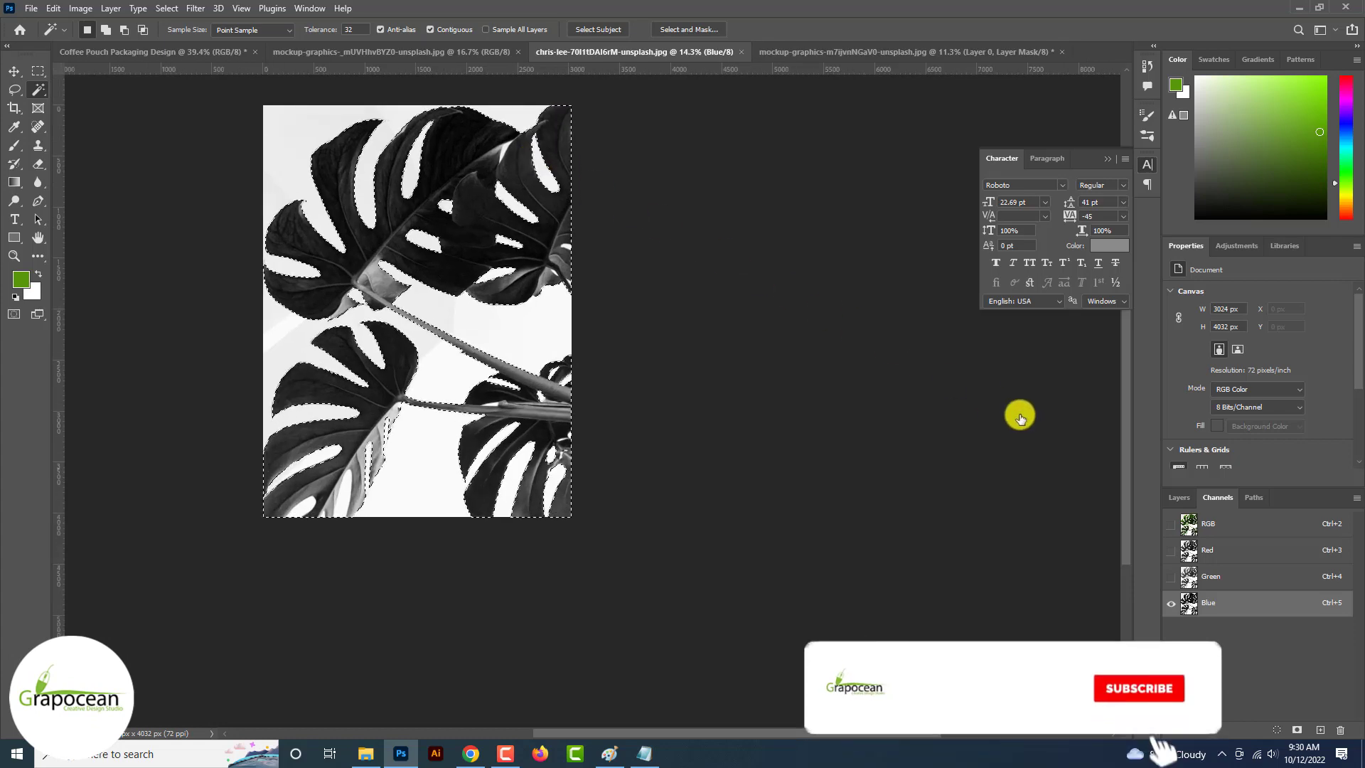
# - Restore the RGB composite, unlock the Background layer and add a layer mask that hides the pale background
pyautogui.click(1180, 497)
pyautogui.click(1217, 497)
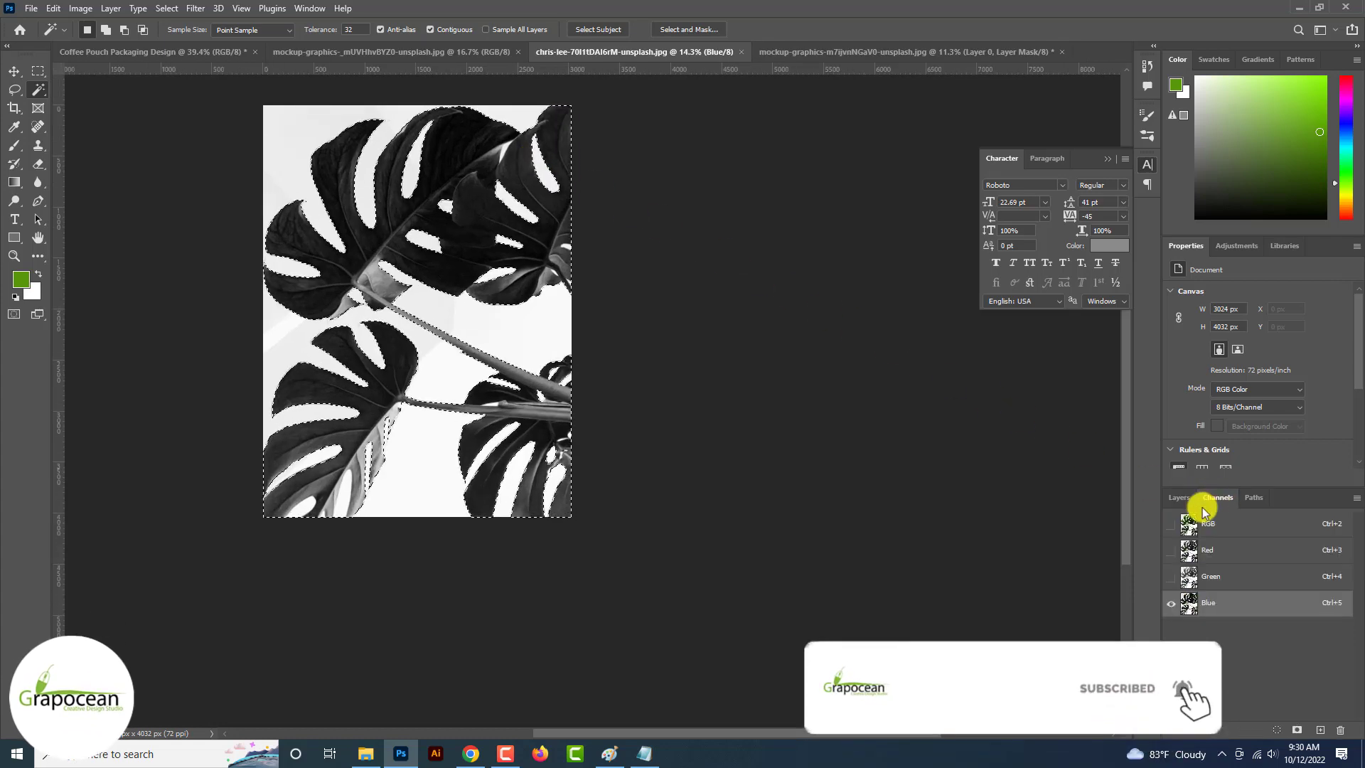
pyautogui.click(1174, 521)
pyautogui.click(1180, 497)
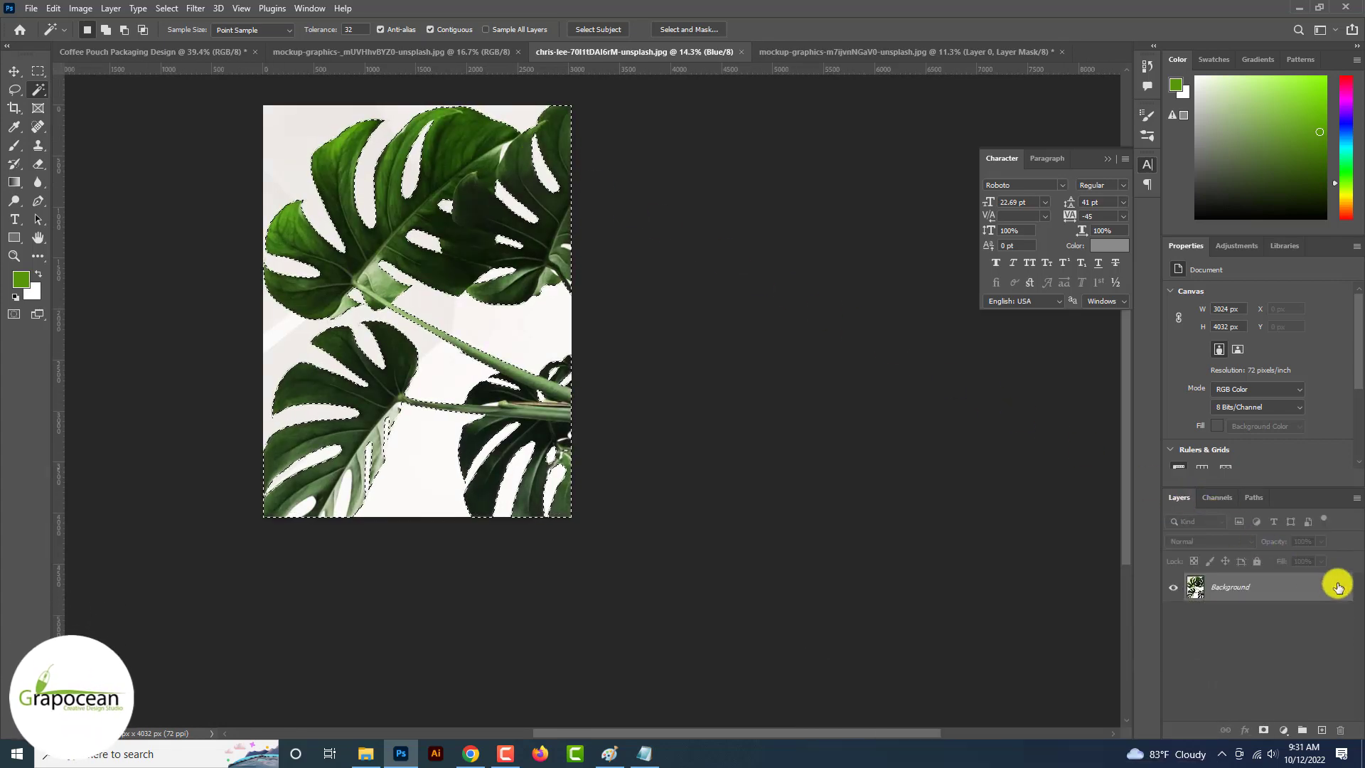
pyautogui.click(1338, 587)
pyautogui.click(1263, 730)
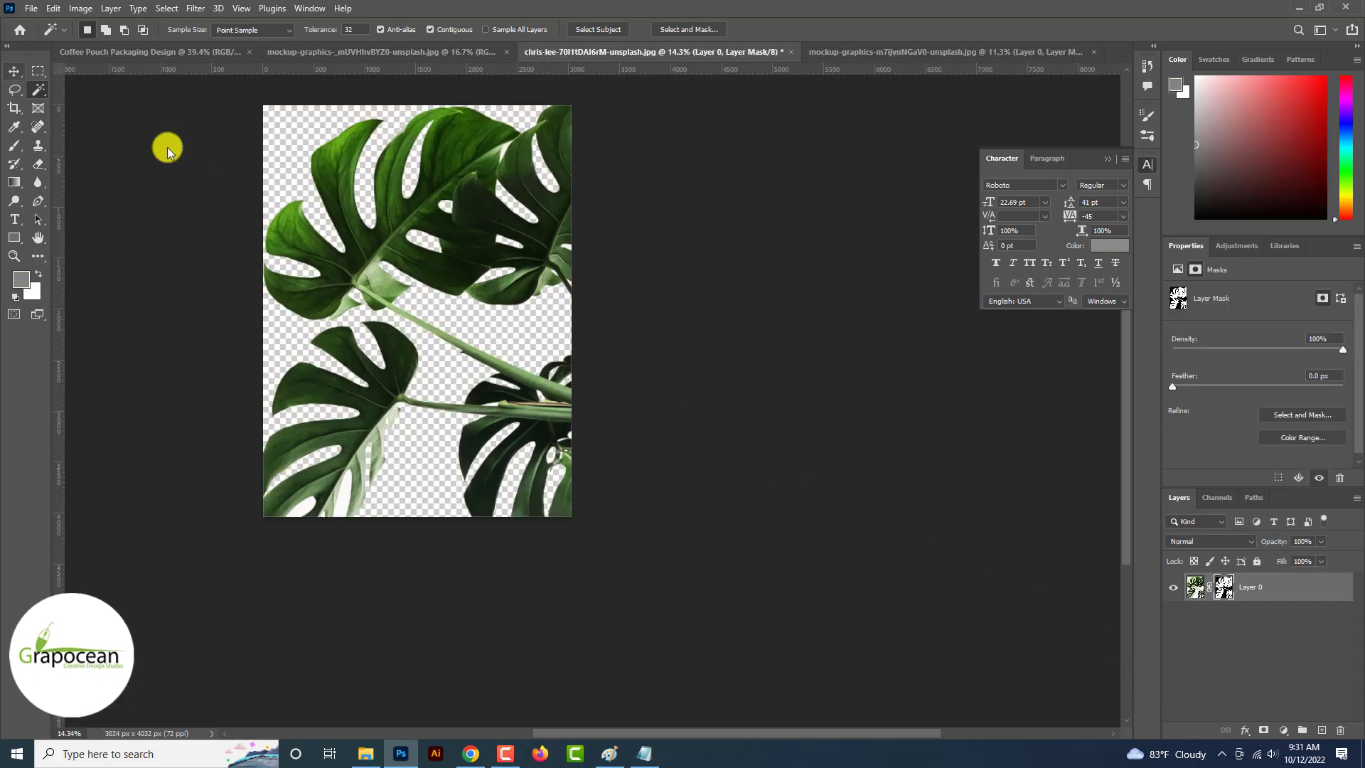
# - Select the leftover white gaps in the lower-left leaf with the Magic Wand and apply the layer mask
pyautogui.click(19, 75)
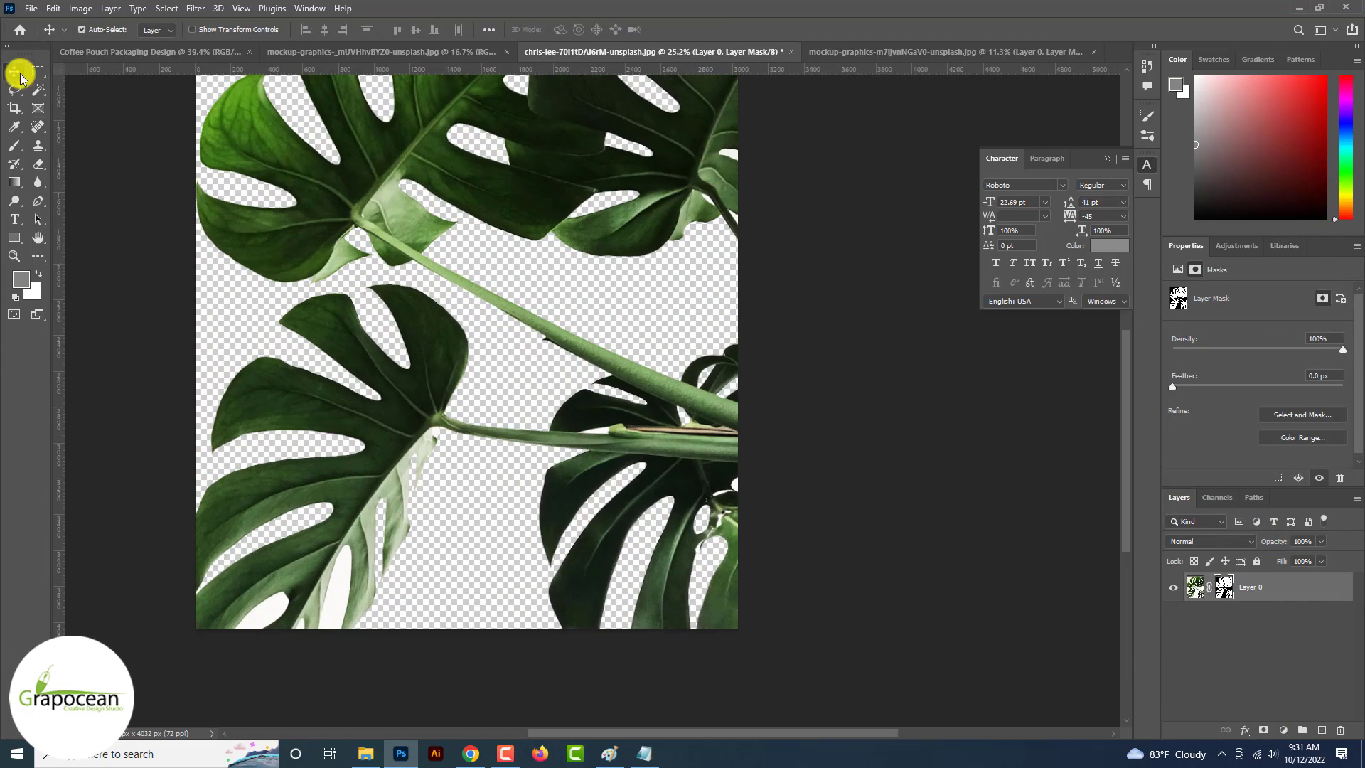
pyautogui.click(39, 90)
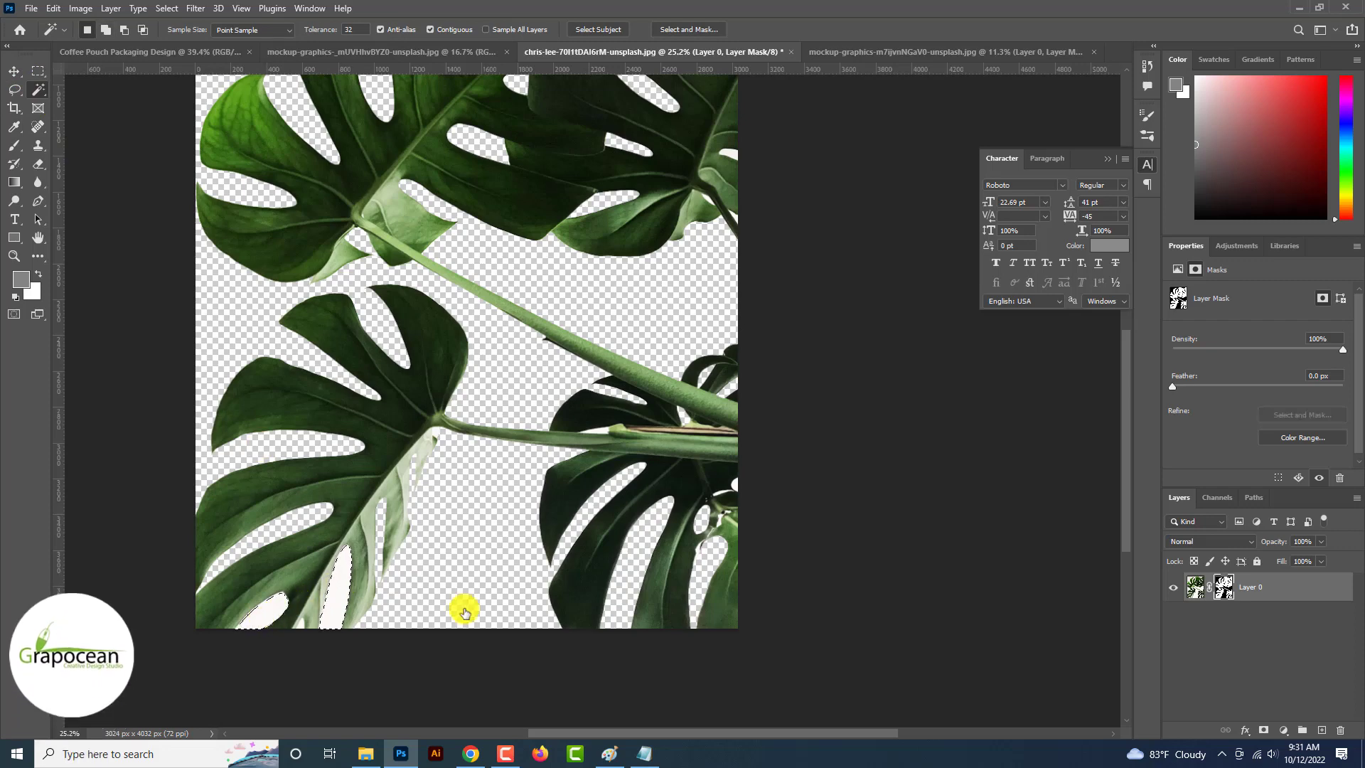
pyautogui.rightClick(1217, 589)
pyautogui.click(1262, 630)
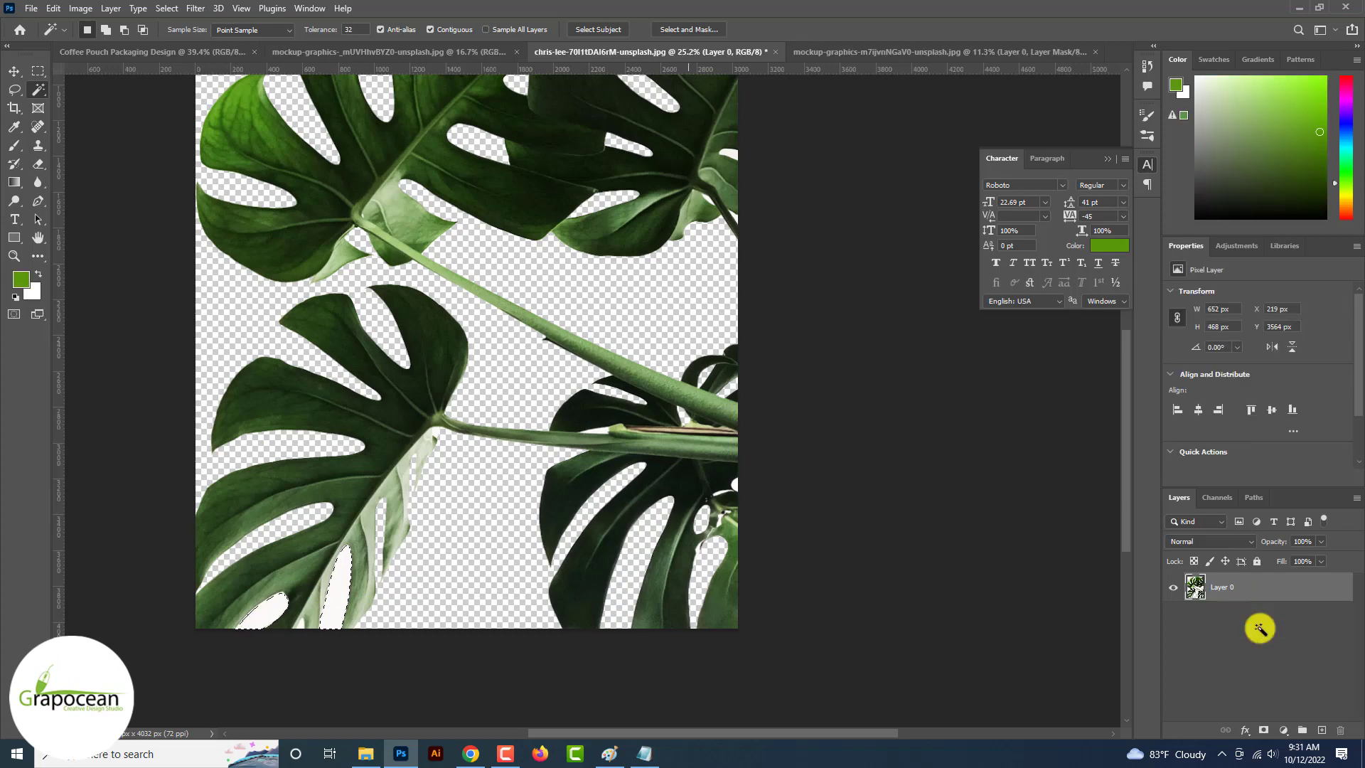
# - Delete the leftover white patches in the lower-left leaf and around the upper-right leaf and its stem
pyautogui.hotkey('ctrl', '-')
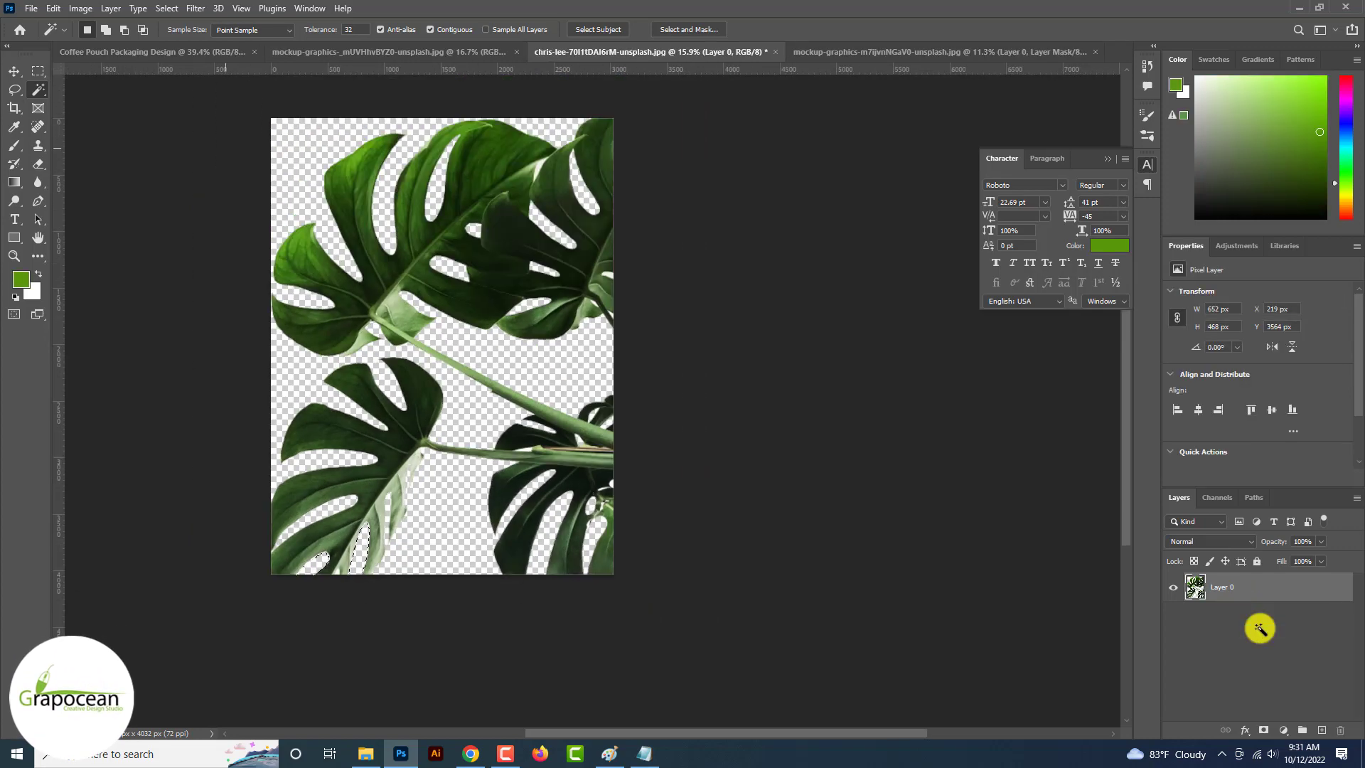
pyautogui.hotkey('ctrl', '+')
pyautogui.hotkey('ctrl', '+')
pyautogui.hotkey('ctrl', '+')
pyautogui.hotkey('ctrl', '+')
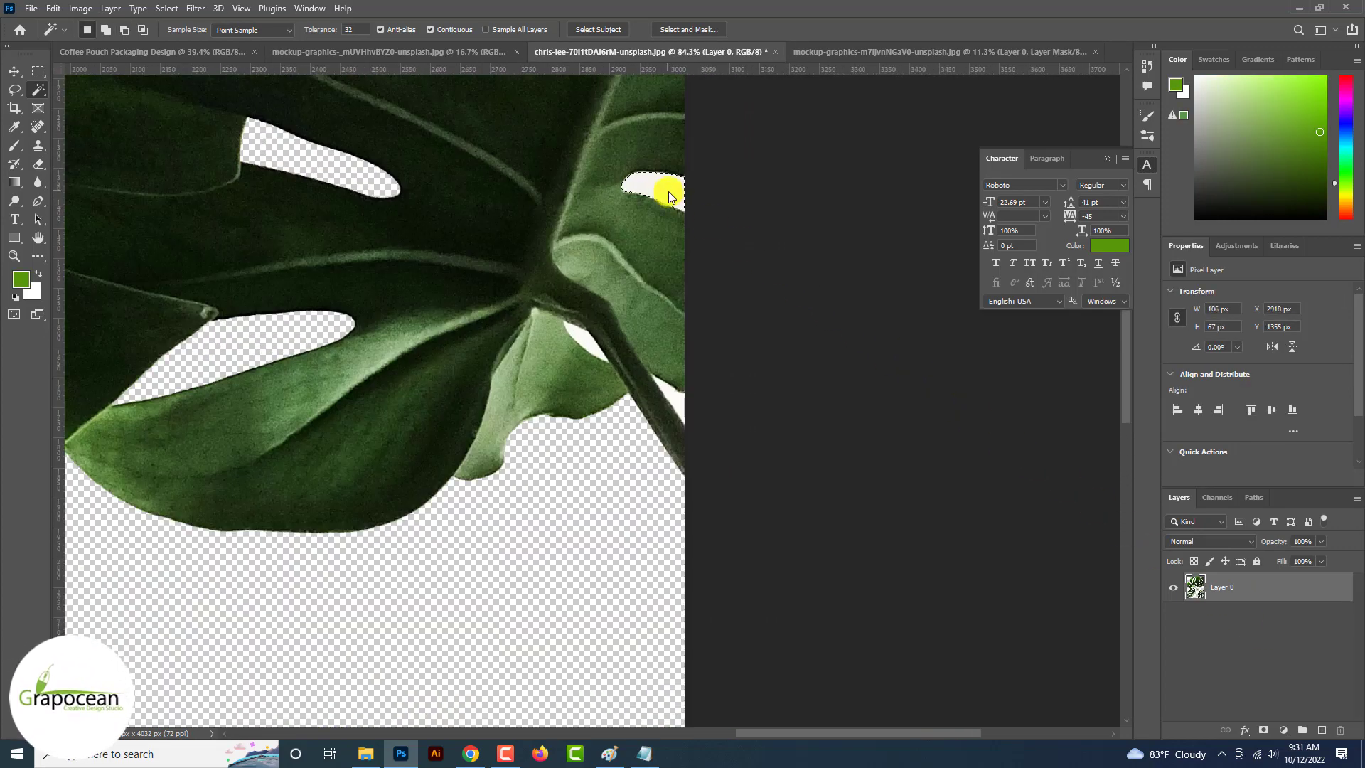
pyautogui.click(584, 337)
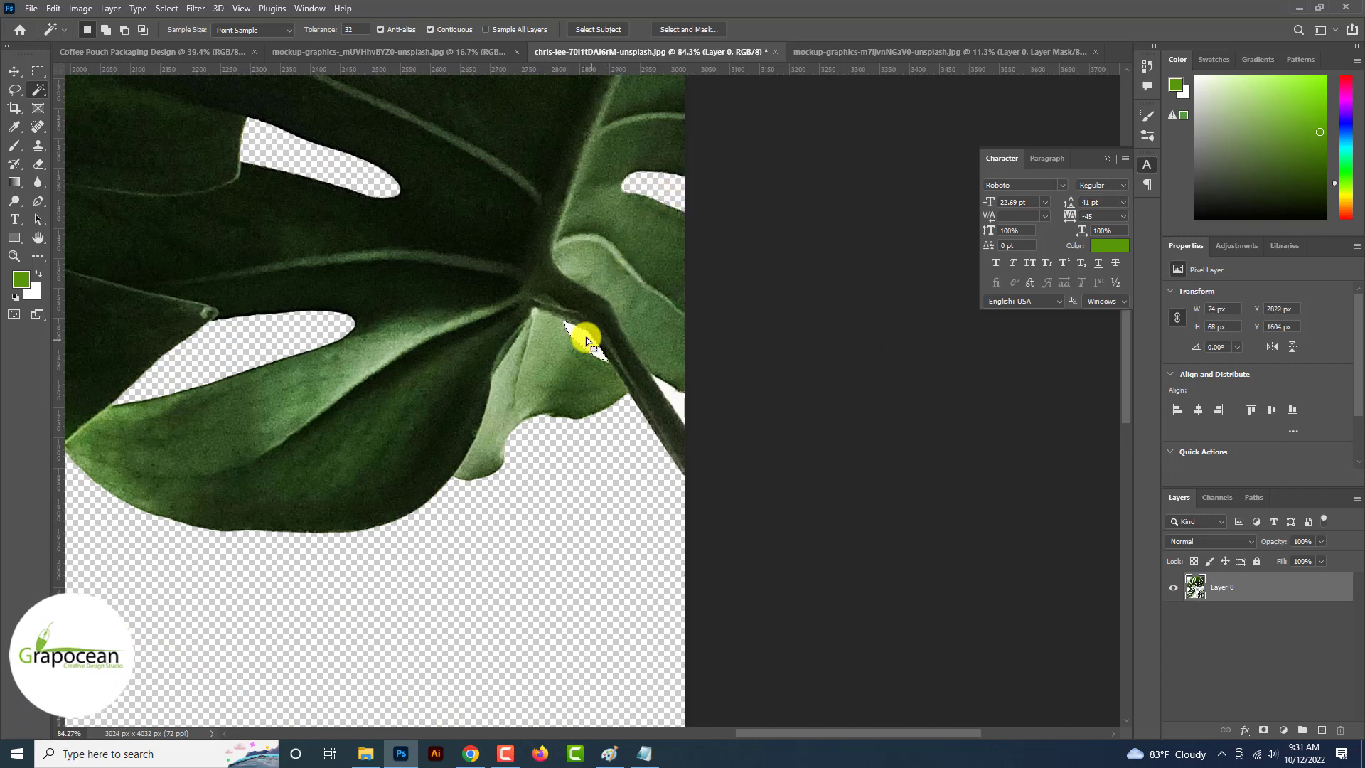
pyautogui.scroll(-3, 586, 337)
# - Copy the cut-out monstera leaves into the Coffee Pouch Packaging Design document
pyautogui.press('m')
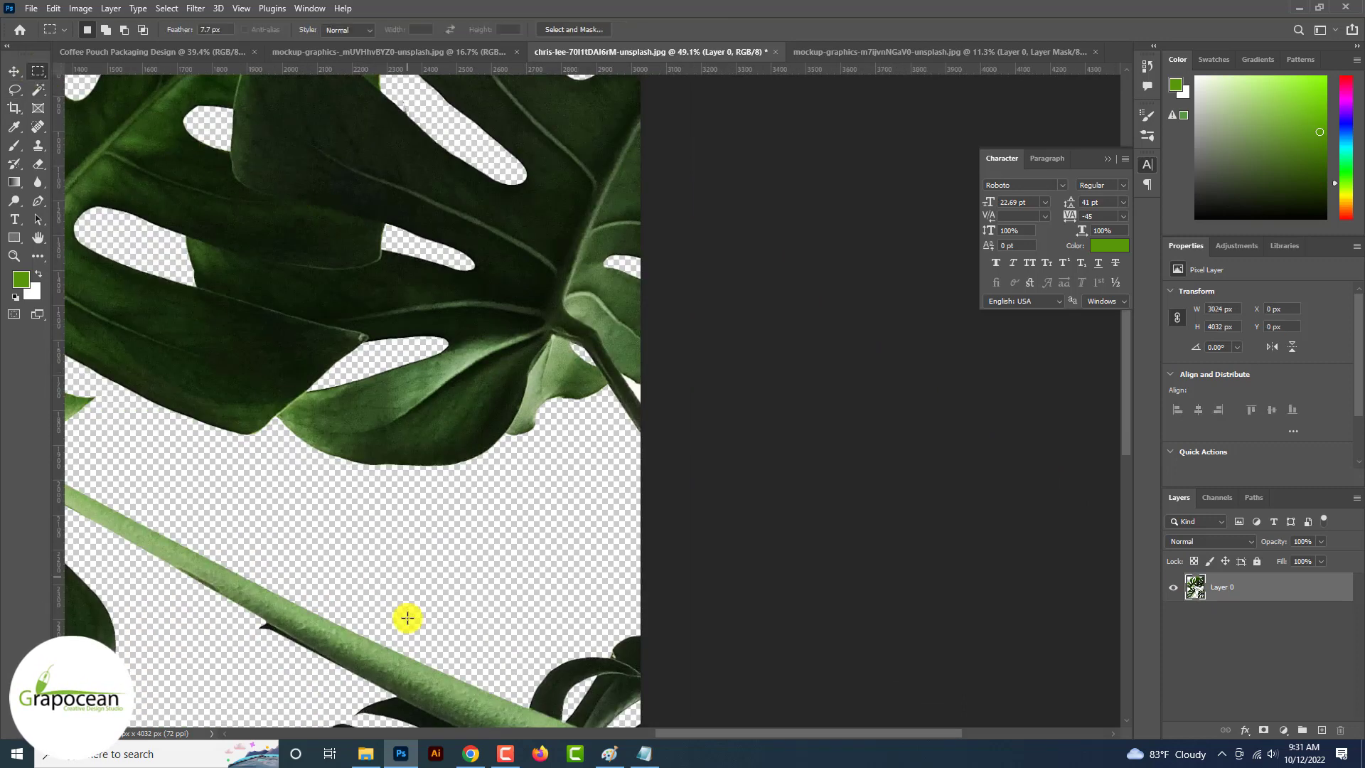
pyautogui.scroll(-4, 406, 618)
pyautogui.moveTo(196, 217); pyautogui.dragTo(533, 600)
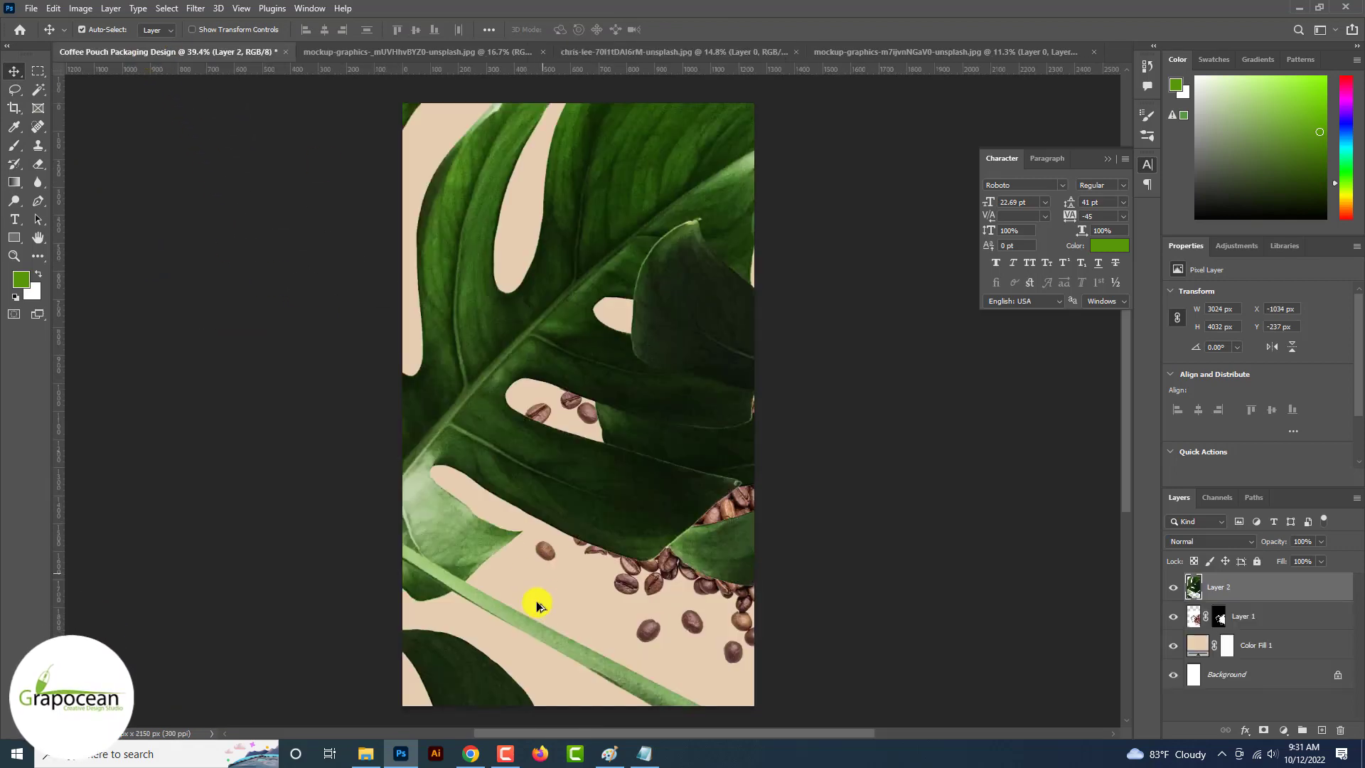
# - Scale the monstera leaves layer to about 42% and place it over the coffee beans at the pouch's lower right
pyautogui.scroll(-3, 534, 601)
pyautogui.hotkey('ctrl', 't')
pyautogui.moveTo(724, 336); pyautogui.dragTo(591, 516)
pyautogui.moveTo(544, 583); pyautogui.dragTo(679, 673)
pyautogui.scroll(2, 566, 557)
pyautogui.moveTo(610, 576); pyautogui.dragTo(667, 576)
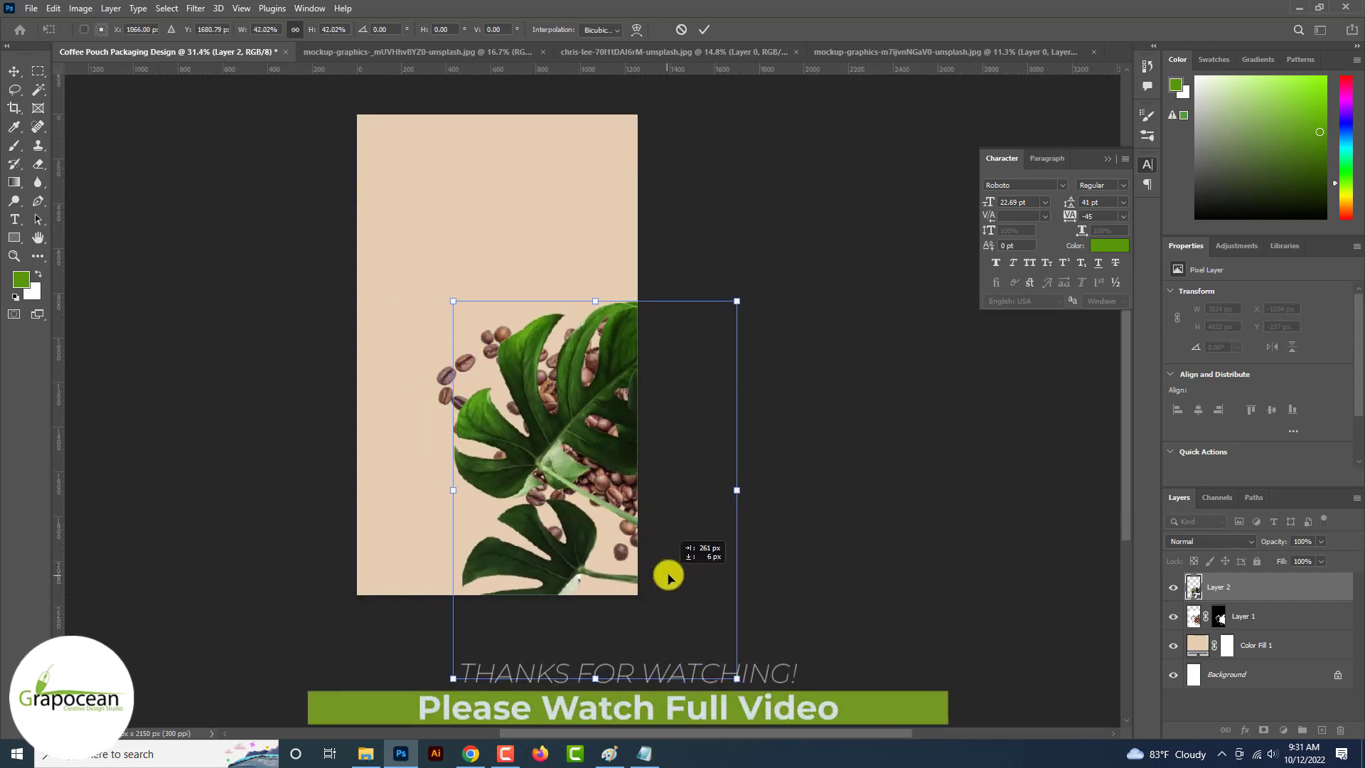
pyautogui.click(704, 31)
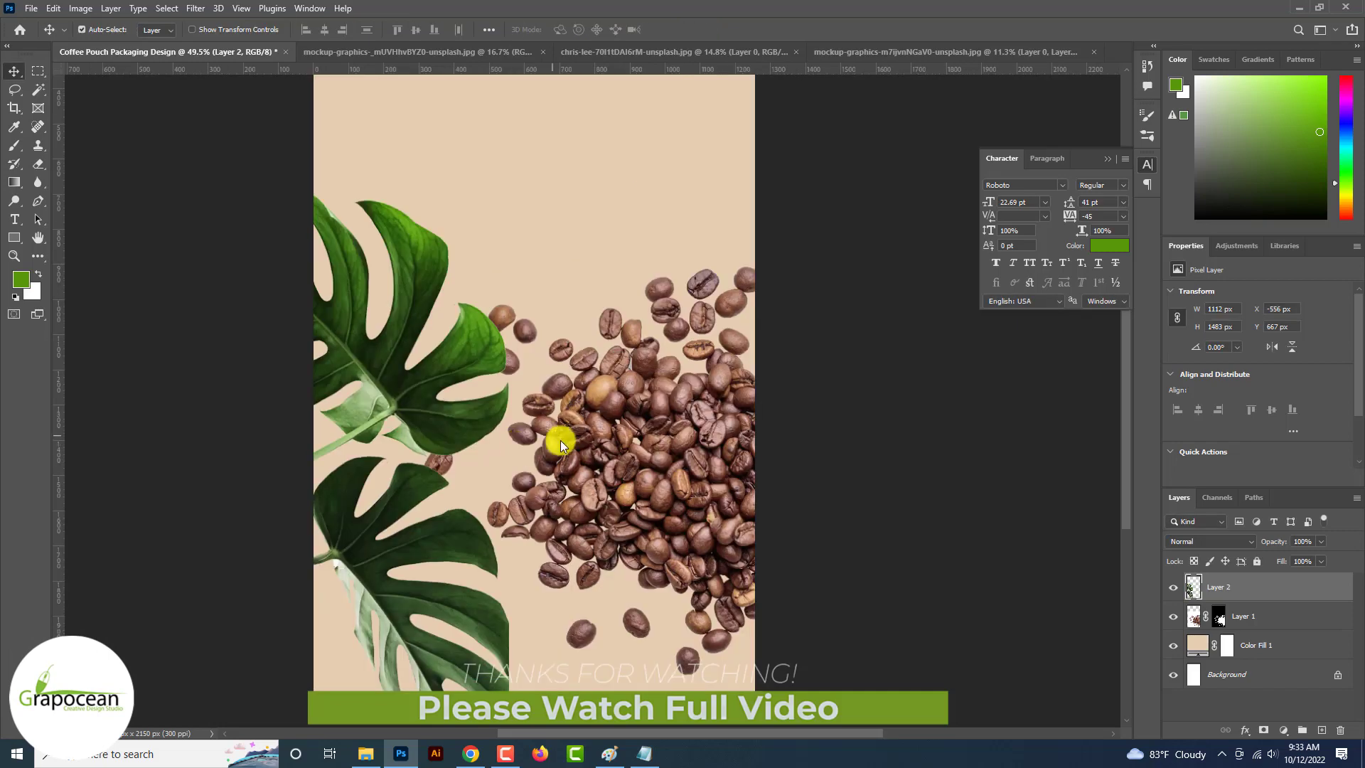
# - Bring up the mockup-graphics photo of the green sprout with two leaves
pyautogui.click(31, 8)
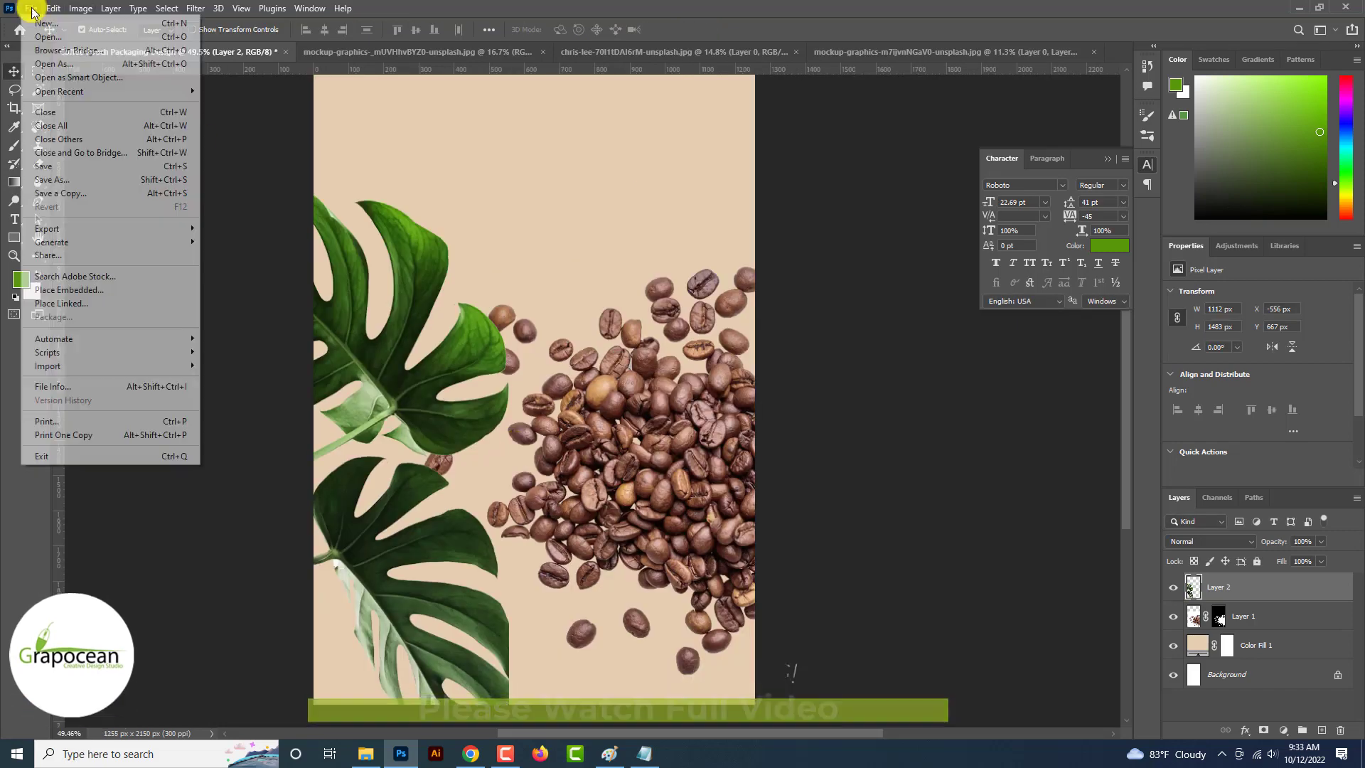
pyautogui.click(43, 41)
pyautogui.click(519, 222)
pyautogui.click(562, 360)
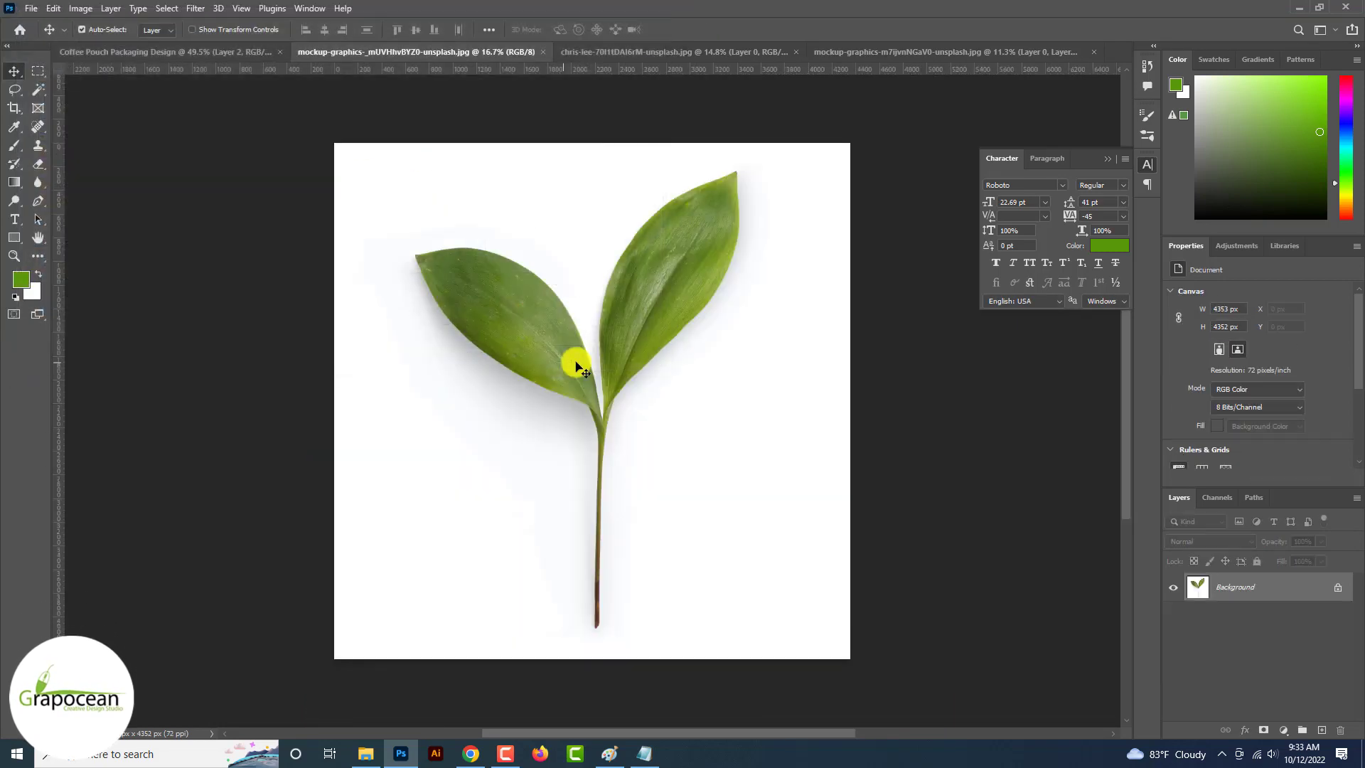
# - Try to select the green sprout with Color Range at a fuzziness of 200 and check the selection along the stem
pyautogui.click(167, 8)
pyautogui.click(186, 149)
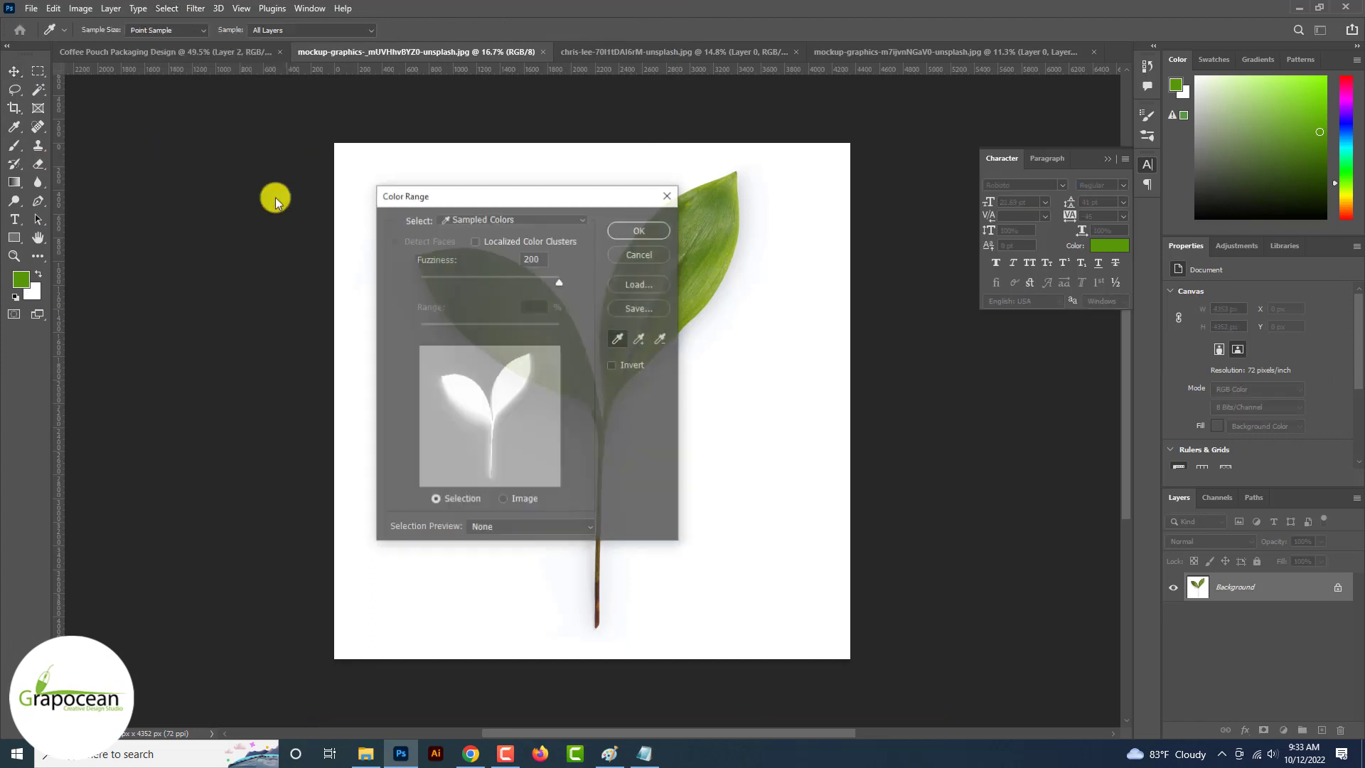
pyautogui.click(654, 227)
pyautogui.scroll(8, 654, 227)
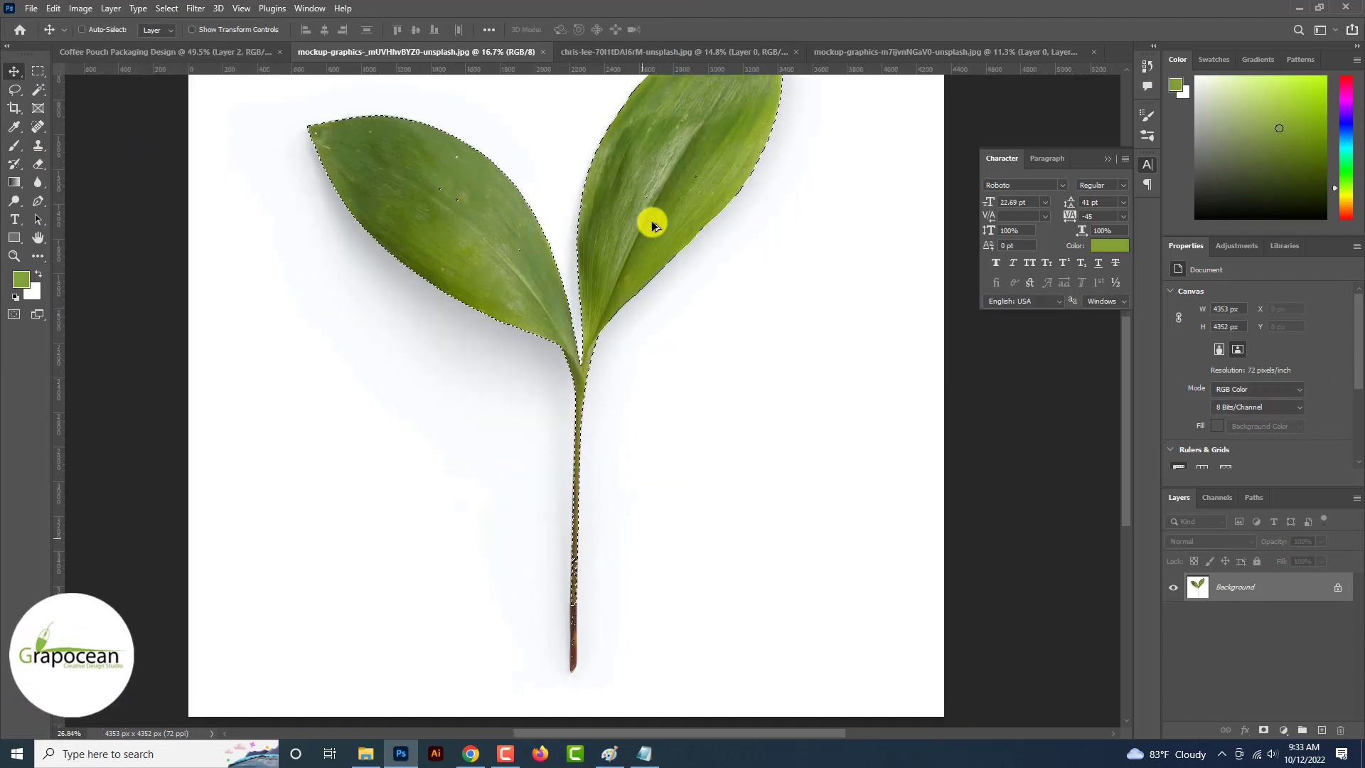
pyautogui.scroll(-6, 651, 225)
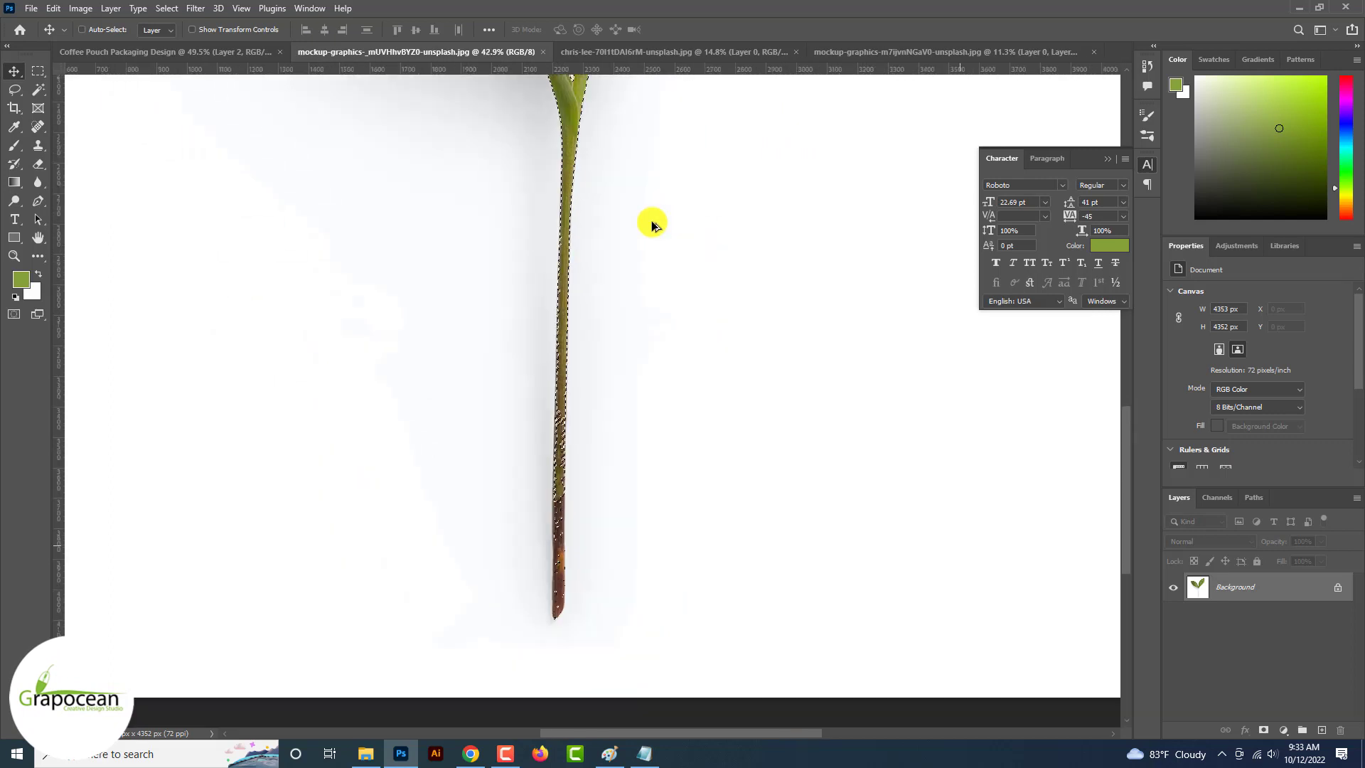
# - Select the sprout photo's white background and grey shadow with Color Range, using sampled colors at a fuzziness of 200
pyautogui.click(169, 8)
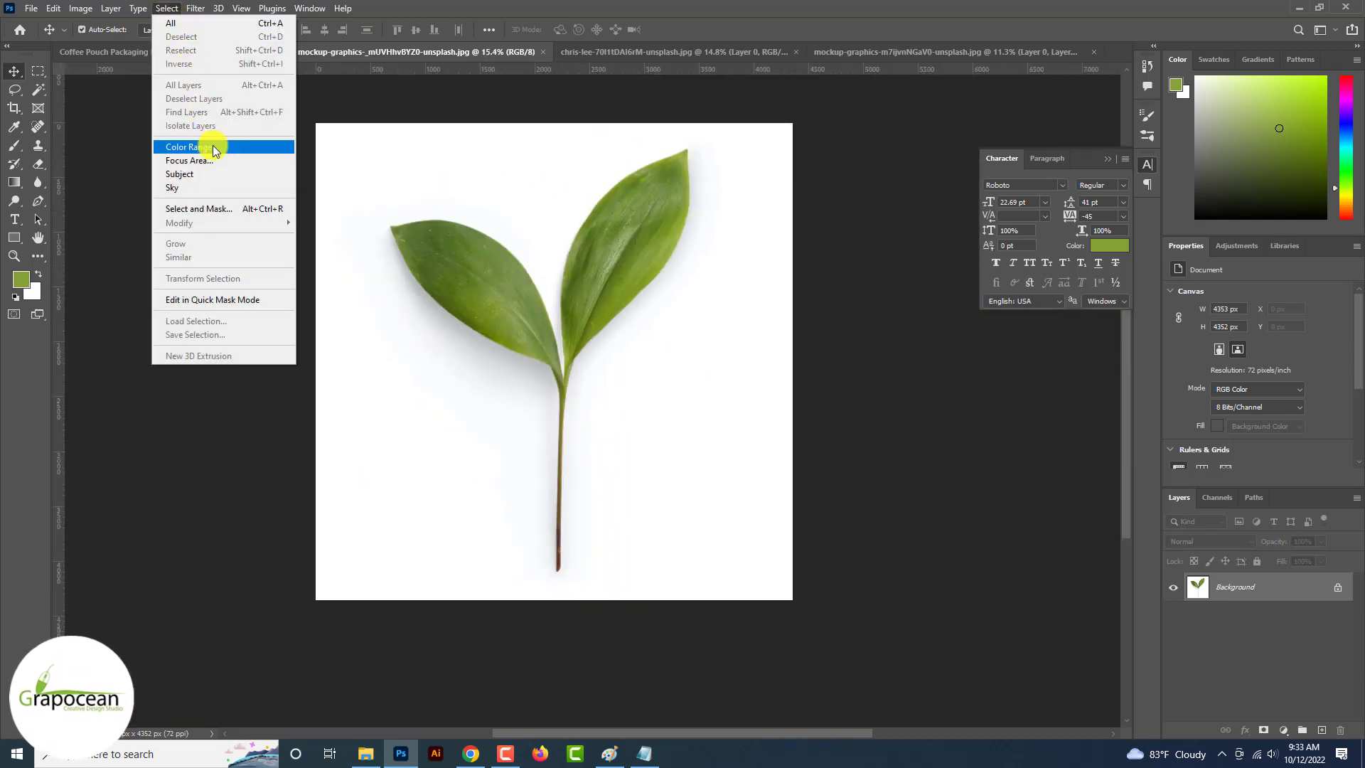
pyautogui.click(212, 146)
pyautogui.click(710, 520)
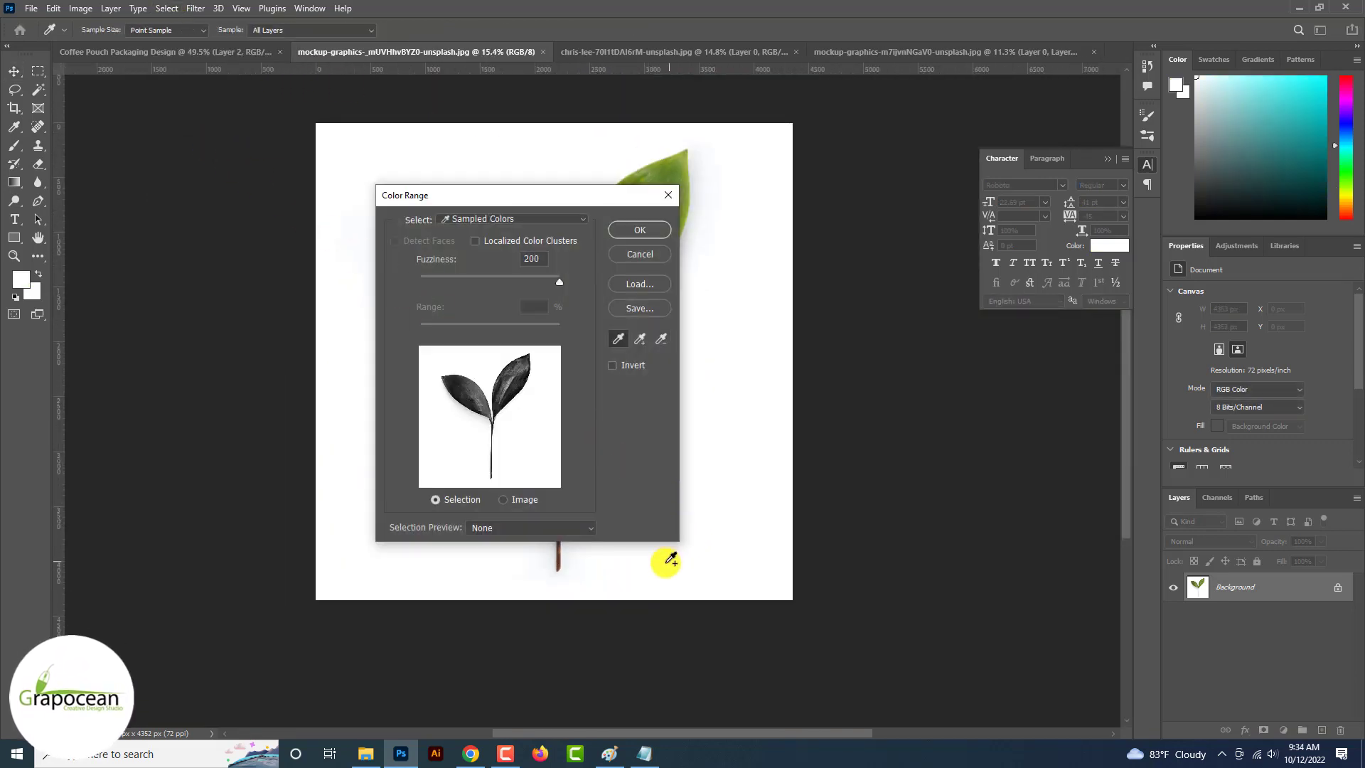
pyautogui.keyDown('shift'); pyautogui.click(543, 565); pyautogui.keyUp('shift')
pyautogui.moveTo(513, 196); pyautogui.dragTo(850, 228)
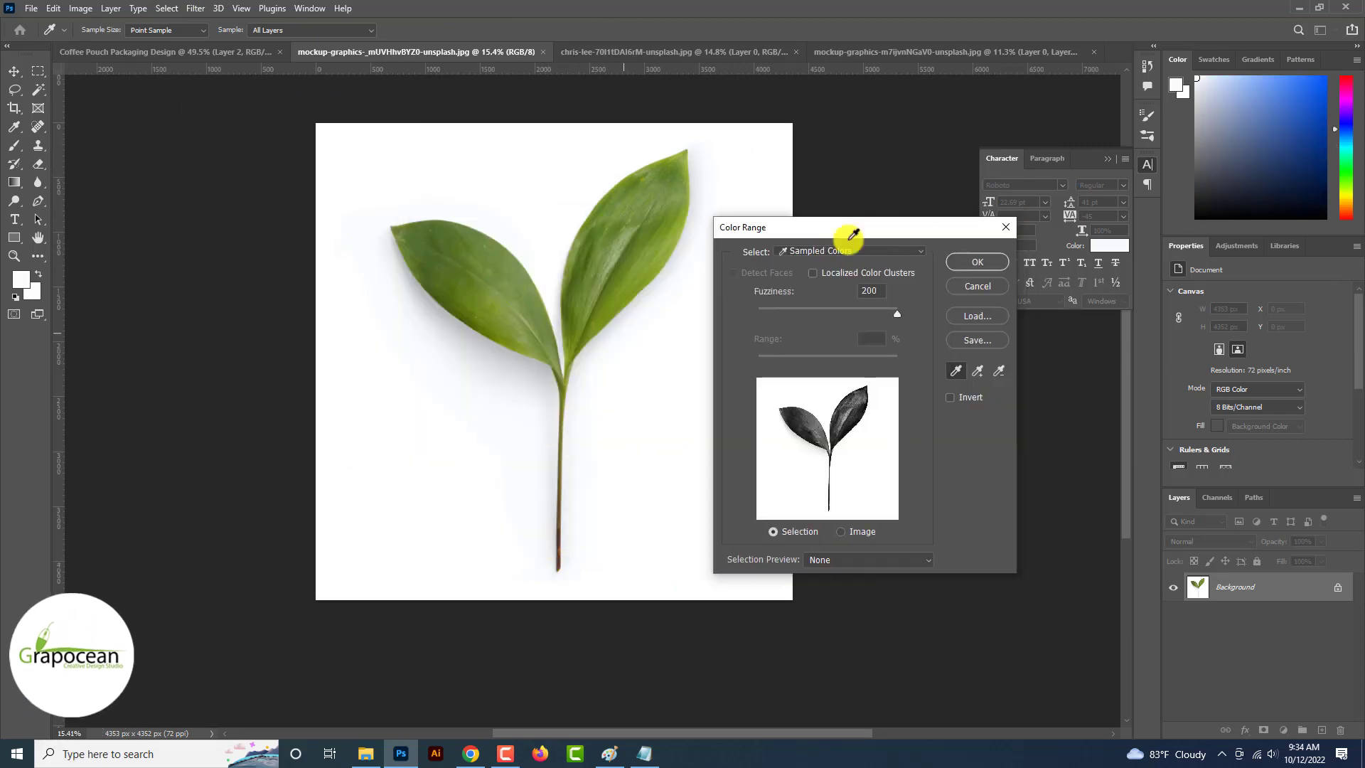
pyautogui.keyDown('shift'); pyautogui.click(542, 379); pyautogui.keyUp('shift')
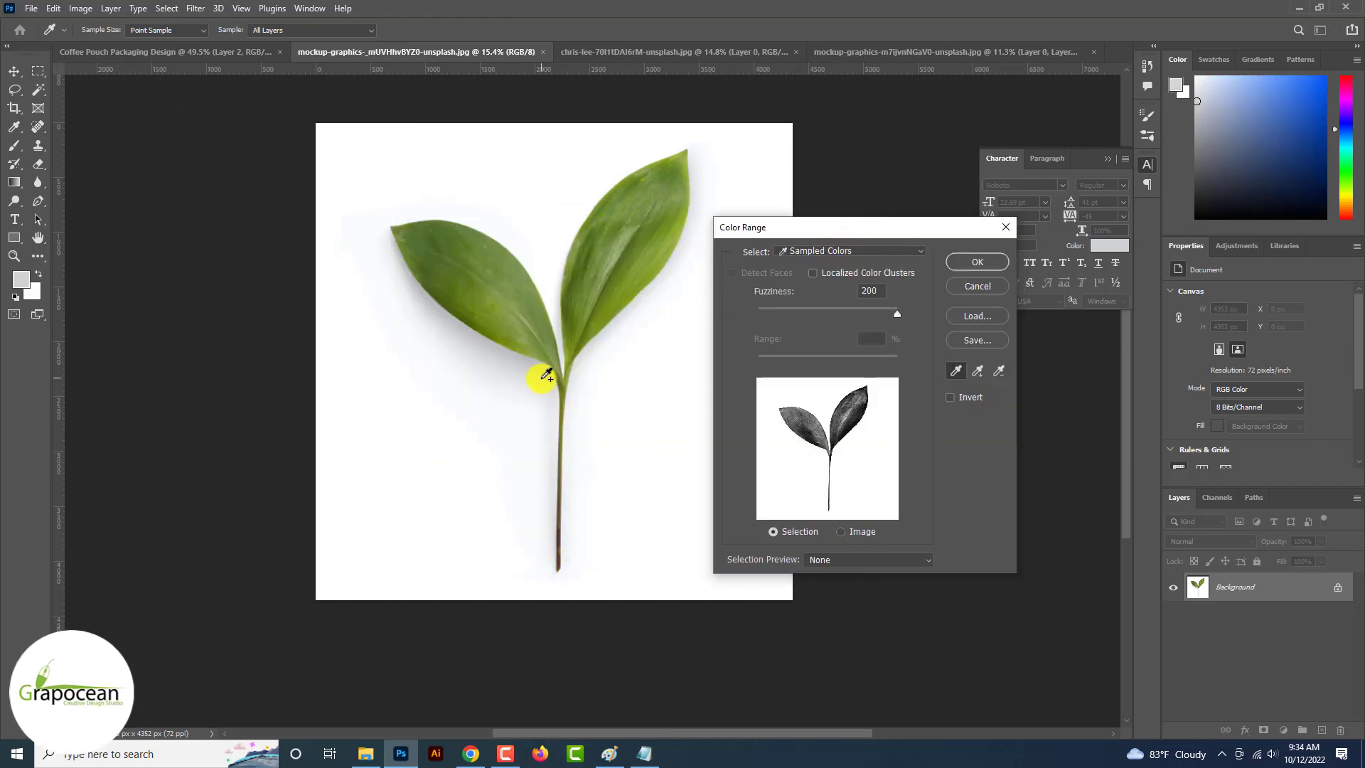
pyautogui.click(976, 265)
# - Invert the background selection and add a layer mask from it to isolate the sprout
pyautogui.scroll(3, 975, 263)
pyautogui.scroll(-3, 975, 263)
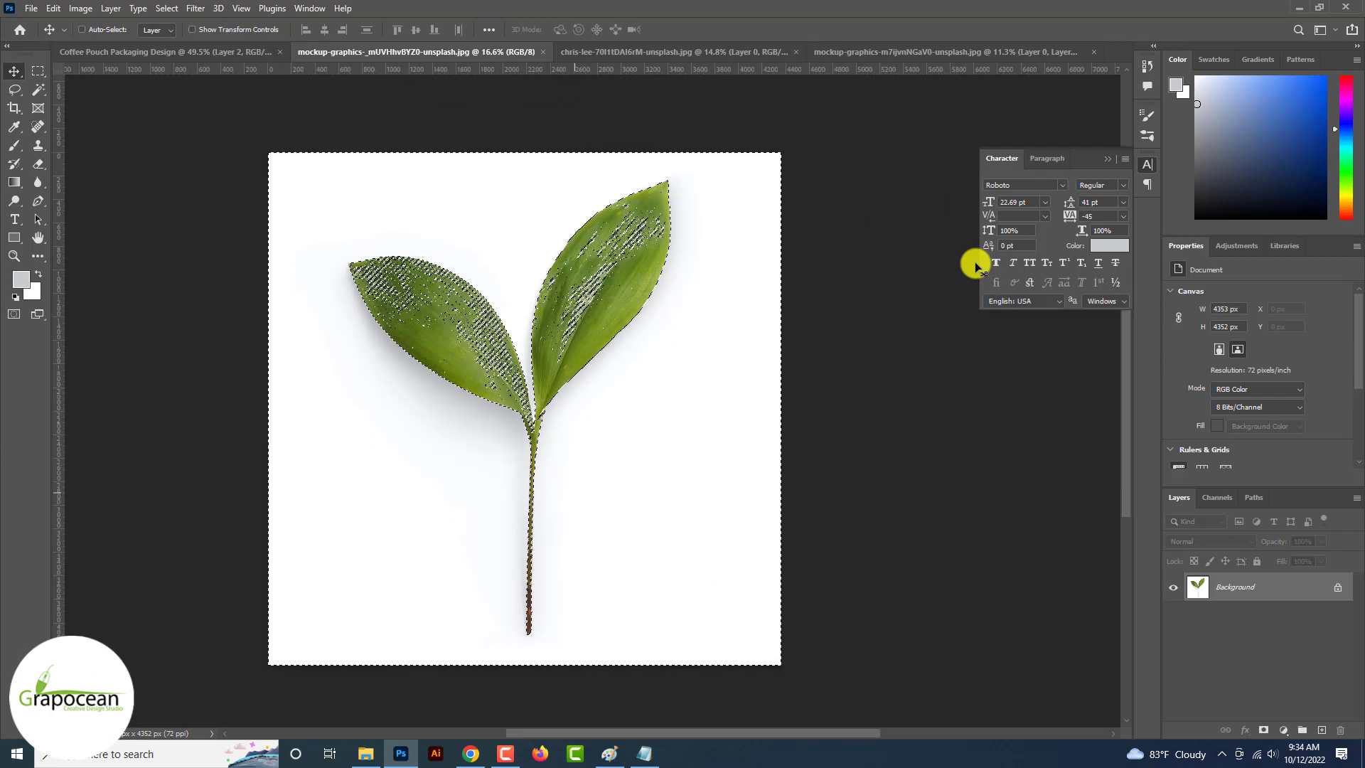
pyautogui.hotkey('ctrl', 'shift', 'i')
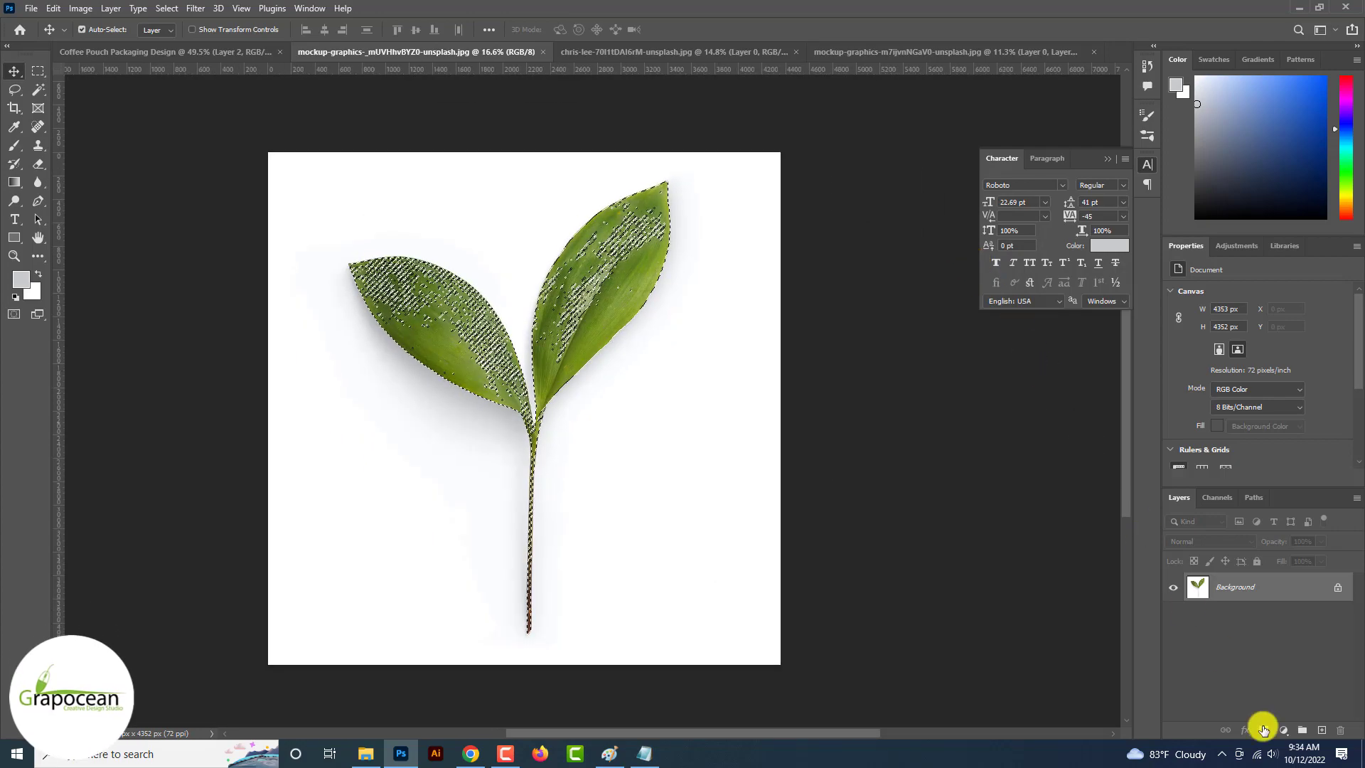
pyautogui.click(1263, 730)
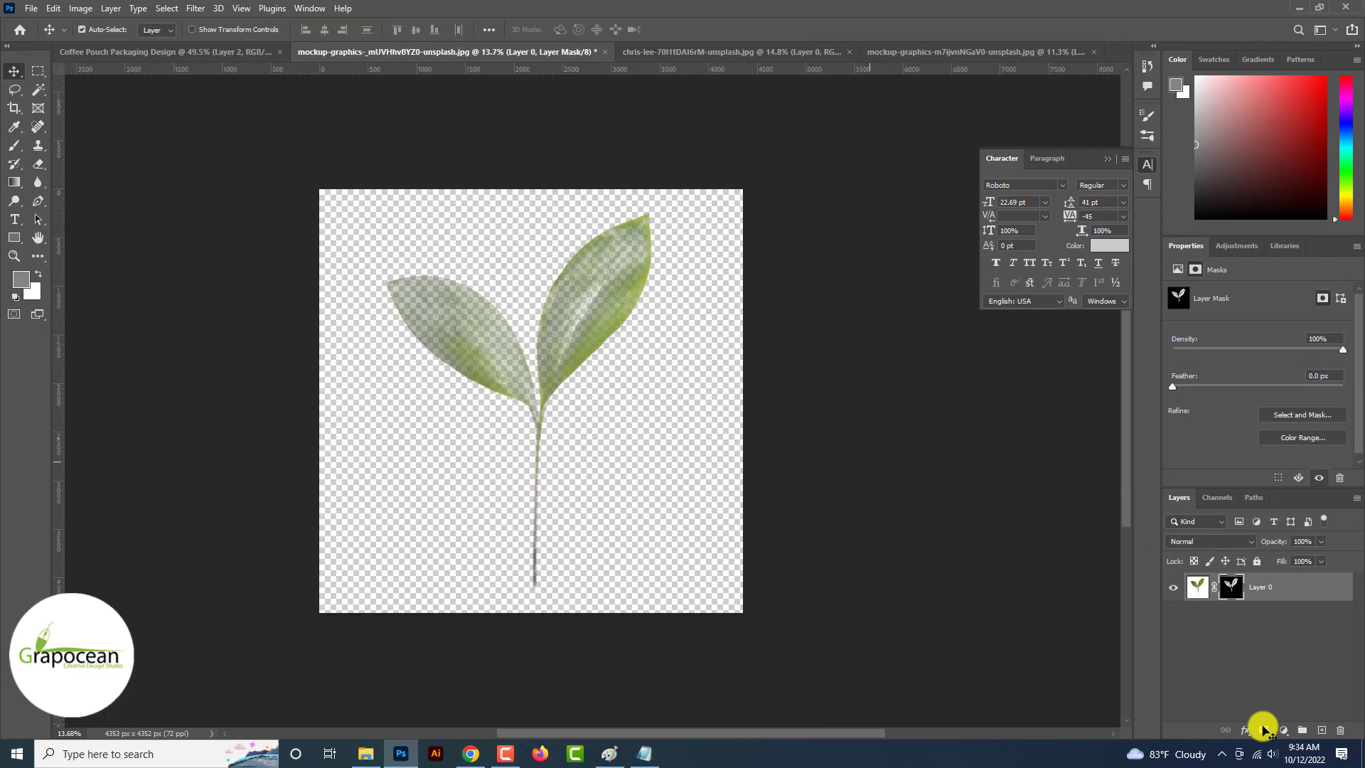
# - Copy the masked sprout into the Coffee Pouch Packaging Design document, scaled to about 28% and rotated about -24°, just above the coffee beans
pyautogui.moveTo(435, 307); pyautogui.dragTo(130, 55)
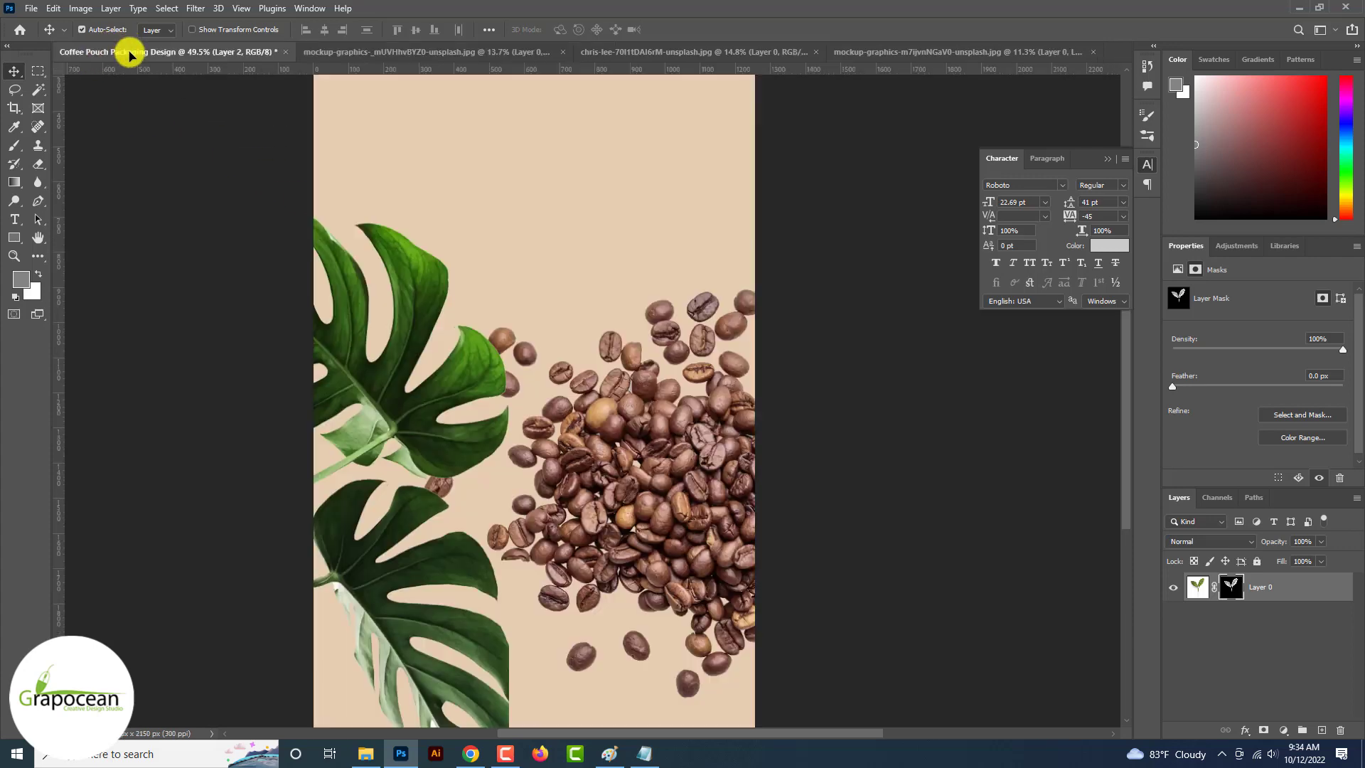
pyautogui.moveTo(566, 618); pyautogui.dragTo(561, 621)
pyautogui.scroll(-3, 562, 621)
pyautogui.hotkey('ctrl', 't')
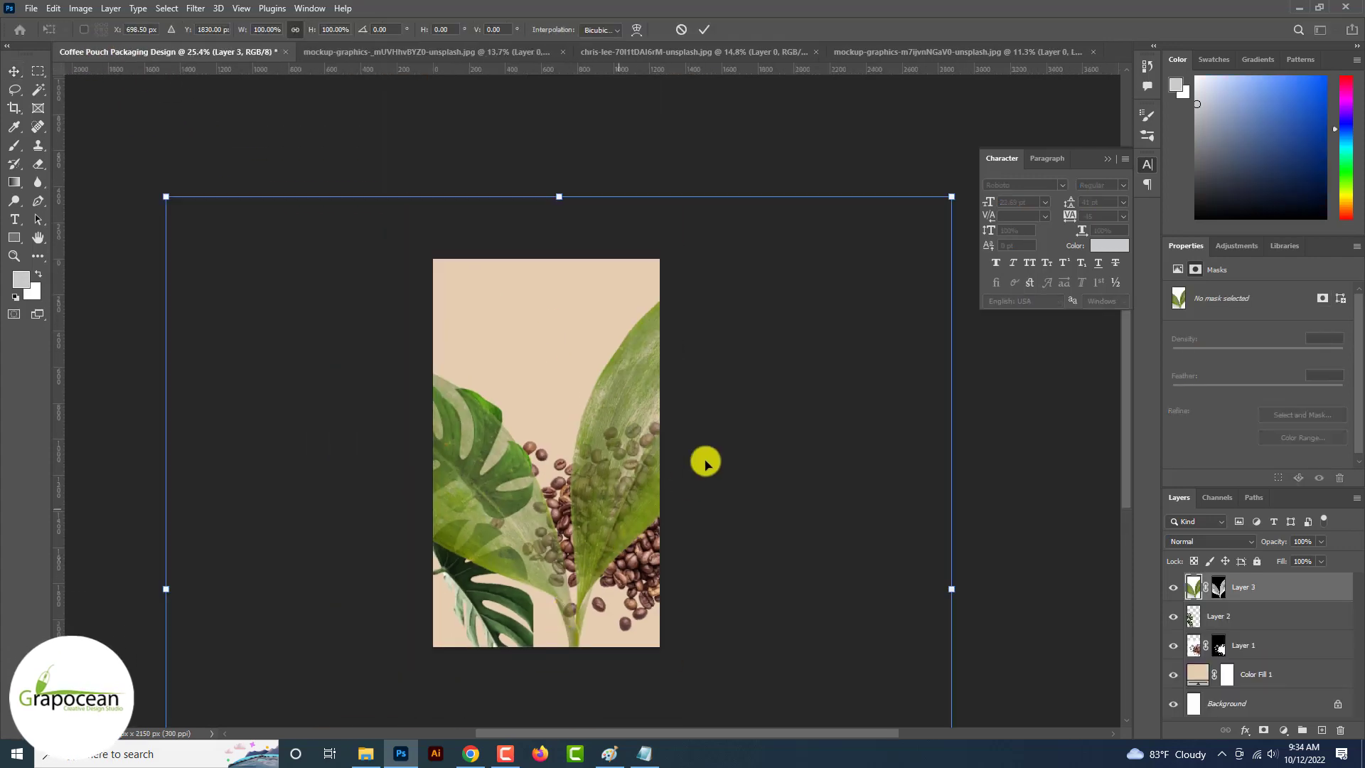
pyautogui.moveTo(954, 199); pyautogui.dragTo(725, 421)
pyautogui.moveTo(622, 524); pyautogui.dragTo(528, 384)
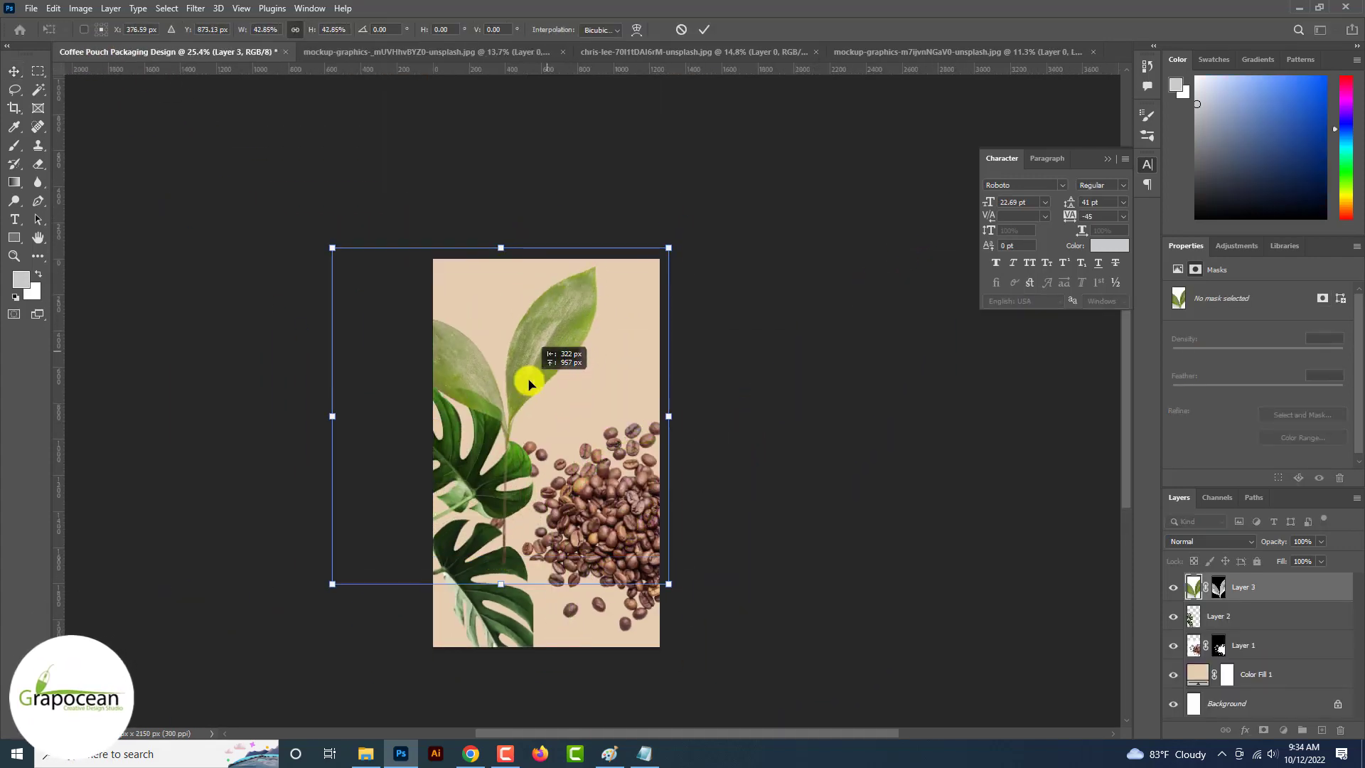
pyautogui.moveTo(669, 584); pyautogui.dragTo(612, 526)
pyautogui.moveTo(527, 493); pyautogui.dragTo(616, 497)
pyautogui.moveTo(712, 538); pyautogui.dragTo(751, 478)
pyautogui.moveTo(661, 399); pyautogui.dragTo(684, 375)
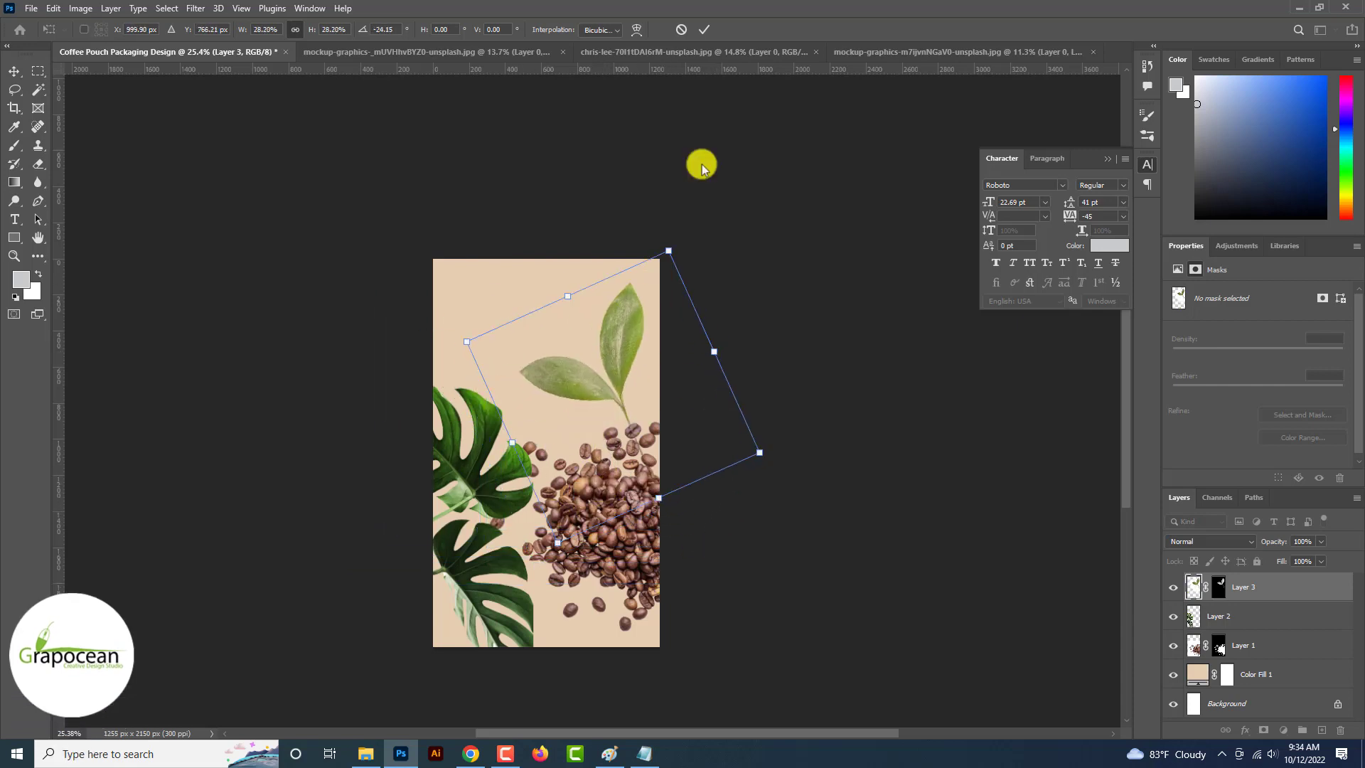
pyautogui.click(704, 29)
# - Scale the monstera leaves to about 54%, rotate them about -25°, and place them in the pouch's lower-left corner
pyautogui.moveTo(479, 481); pyautogui.dragTo(492, 519)
pyautogui.hotkey('ctrl', 't')
pyautogui.moveTo(550, 688); pyautogui.dragTo(497, 625)
pyautogui.moveTo(462, 569); pyautogui.dragTo(488, 616)
pyautogui.moveTo(541, 680); pyautogui.dragTo(569, 644)
pyautogui.moveTo(495, 638); pyautogui.dragTo(530, 644)
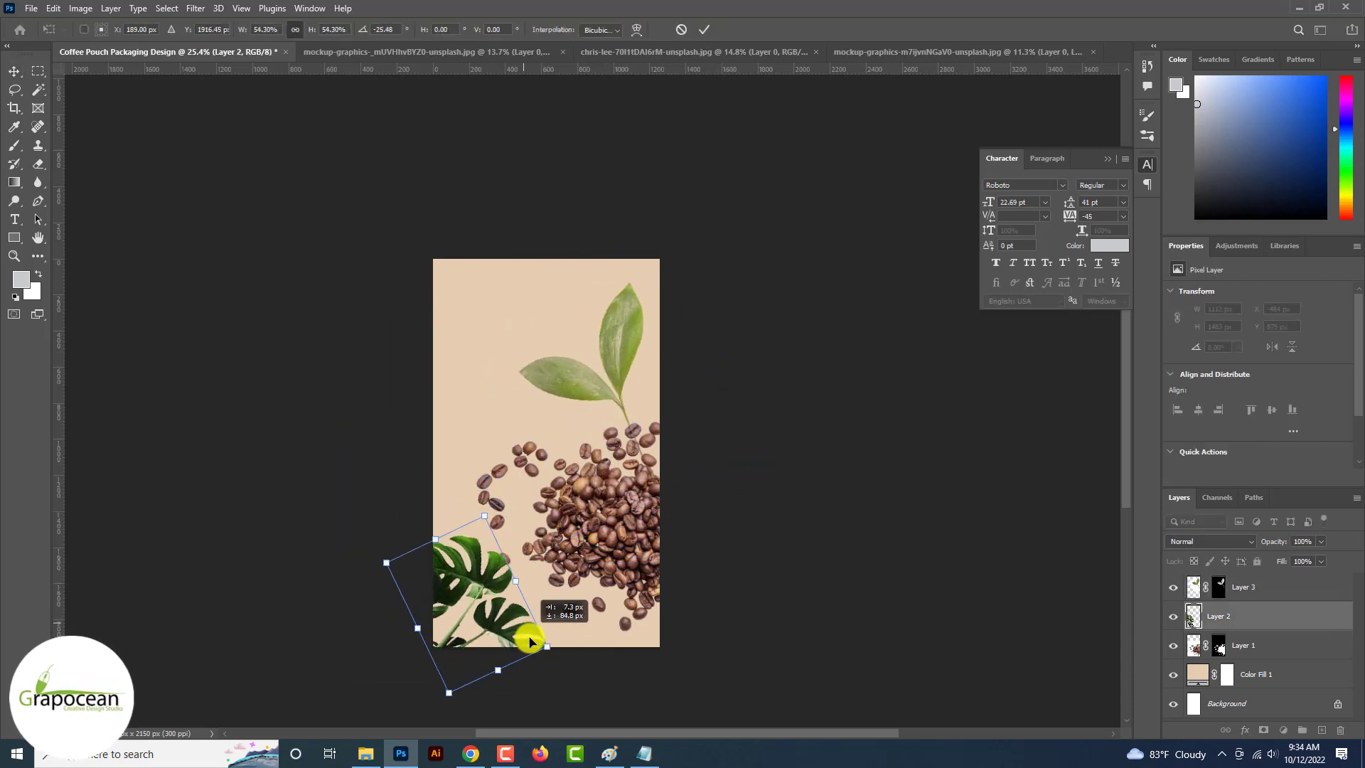
pyautogui.press('Return')
# - Move the sprout beside the monstera leaves at the pouch's lower left and scale it to about 71%
pyautogui.moveTo(578, 382); pyautogui.dragTo(449, 498)
pyautogui.hotkey('ctrl', 't')
pyautogui.moveTo(631, 661); pyautogui.dragTo(589, 618)
pyautogui.moveTo(513, 609); pyautogui.dragTo(496, 619)
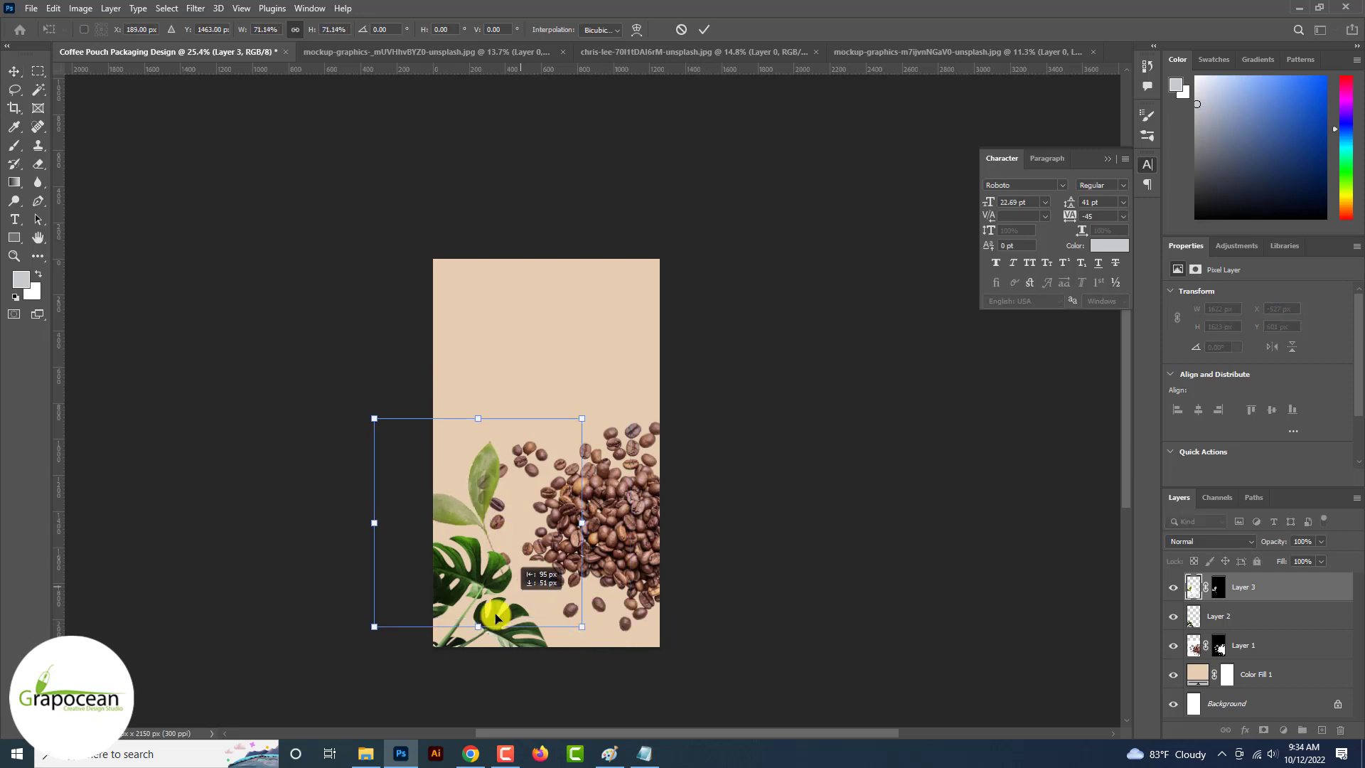
pyautogui.click(704, 29)
# - Put the sprout layer below the monstera layer, enlarge it to about 108%, and rotate it clockwise so its leaves overlap the beans
pyautogui.moveTo(1243, 587); pyautogui.dragTo(1216, 632)
pyautogui.hotkey('ctrl', 't')
pyautogui.moveTo(579, 667); pyautogui.dragTo(569, 725)
pyautogui.moveTo(555, 700)
pyautogui.mouseDown()
pyautogui.moveTo(540, 673)
pyautogui.moveTo(543, 687)
pyautogui.mouseUp()
pyautogui.moveTo(745, 480); pyautogui.dragTo(562, 521)
pyautogui.moveTo(463, 517); pyautogui.dragTo(573, 484)
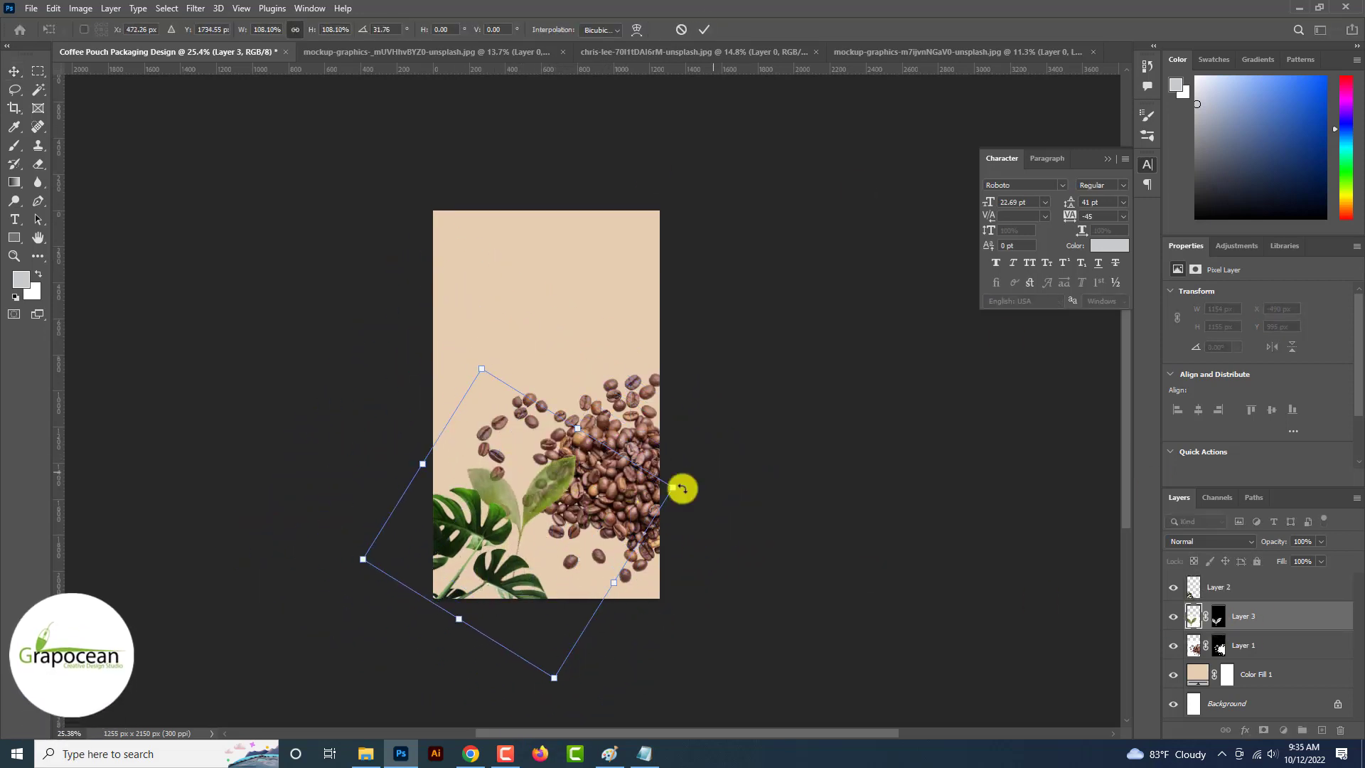
pyautogui.moveTo(682, 488); pyautogui.dragTo(686, 539)
pyautogui.moveTo(580, 516); pyautogui.dragTo(578, 540)
pyautogui.click(704, 30)
# - Duplicate the sprout layer, enlarge and rotate the copy counter-clockwise, and stand it at the pouch's left edge above the monstera leaves
pyautogui.hotkey('ctrl', 'j')
pyautogui.hotkey('ctrl', 't')
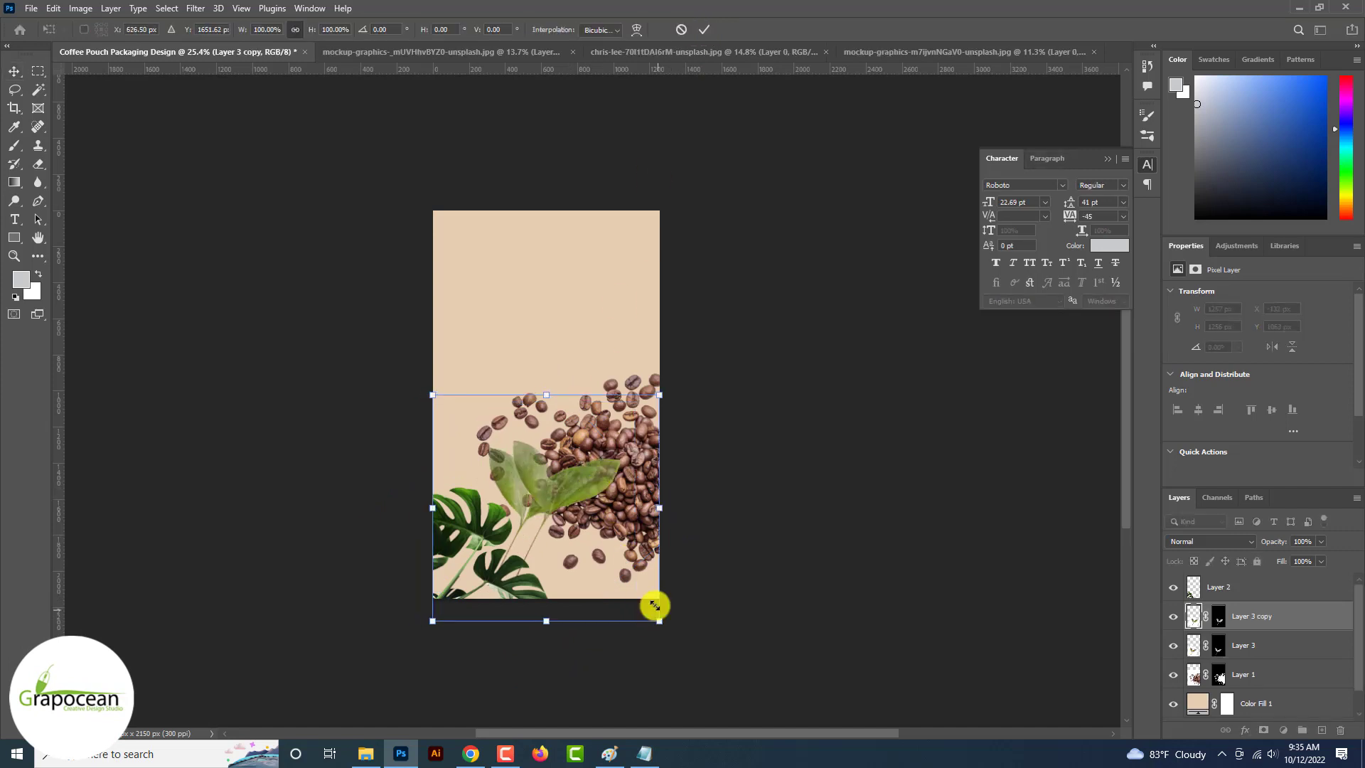
pyautogui.moveTo(658, 618); pyautogui.dragTo(729, 690)
pyautogui.moveTo(619, 595); pyautogui.dragTo(531, 561)
pyautogui.moveTo(679, 674); pyautogui.dragTo(760, 508)
pyautogui.moveTo(530, 580); pyautogui.dragTo(488, 610)
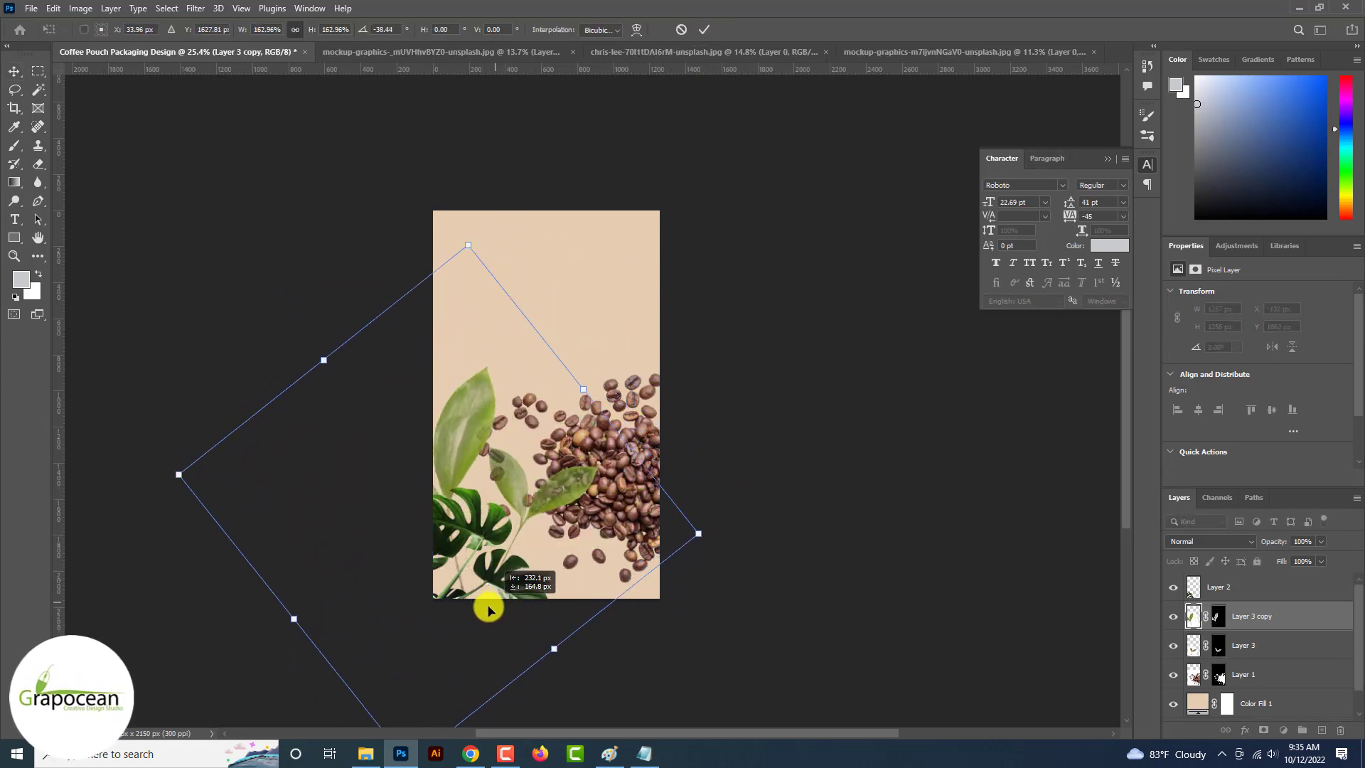
pyautogui.moveTo(611, 541); pyautogui.dragTo(635, 540)
pyautogui.moveTo(722, 535); pyautogui.dragTo(672, 529)
pyautogui.moveTo(552, 543); pyautogui.dragTo(556, 490)
pyautogui.click(704, 30)
pyautogui.scroll(-5, 701, 30)
pyautogui.scroll(4, 587, 400)
pyautogui.moveTo(561, 551)
pyautogui.mouseDown()
pyautogui.moveTo(491, 518)
pyautogui.moveTo(551, 561)
pyautogui.mouseUp()
pyautogui.hotkey('ctrl', 'z')
pyautogui.click(714, 606)
pyautogui.scroll(5, 490, 533)
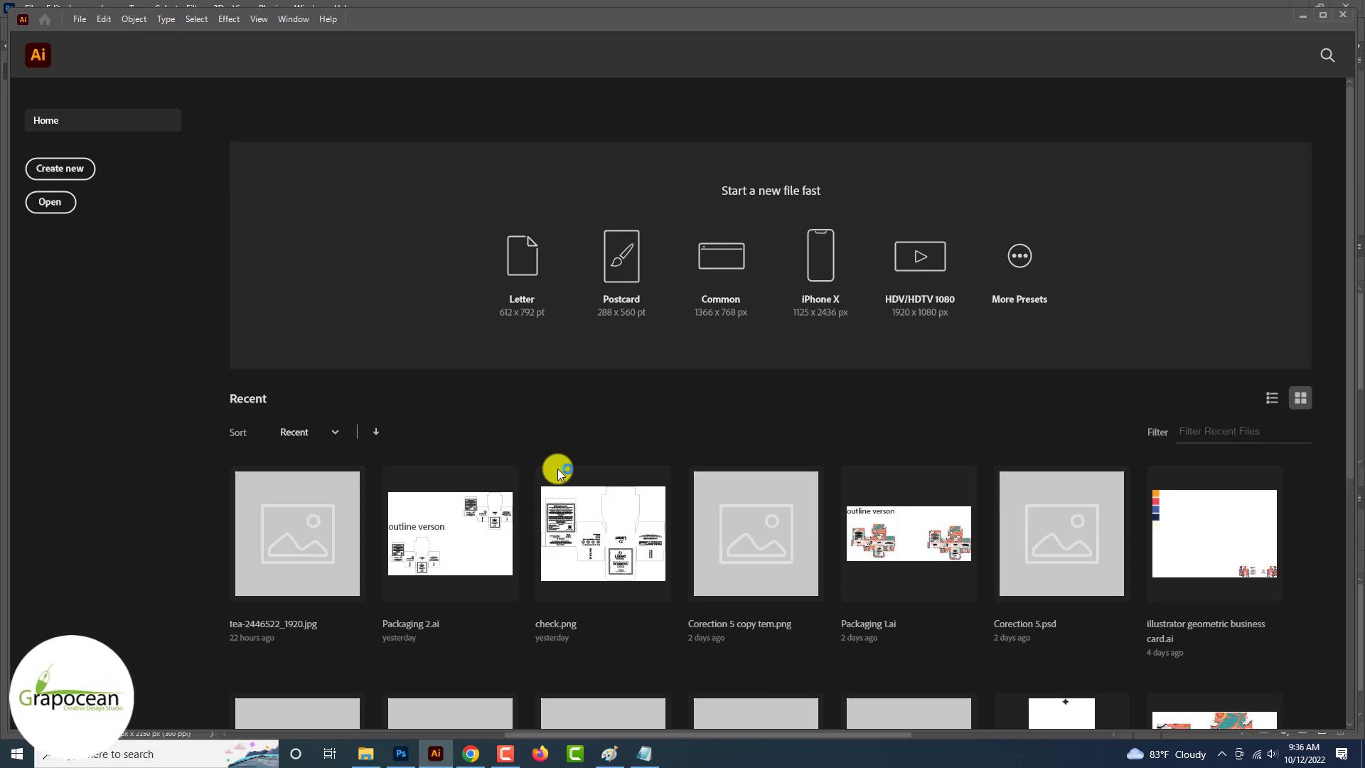
# - Maximize the Illustrator window and create a new document
pyautogui.click(1323, 14)
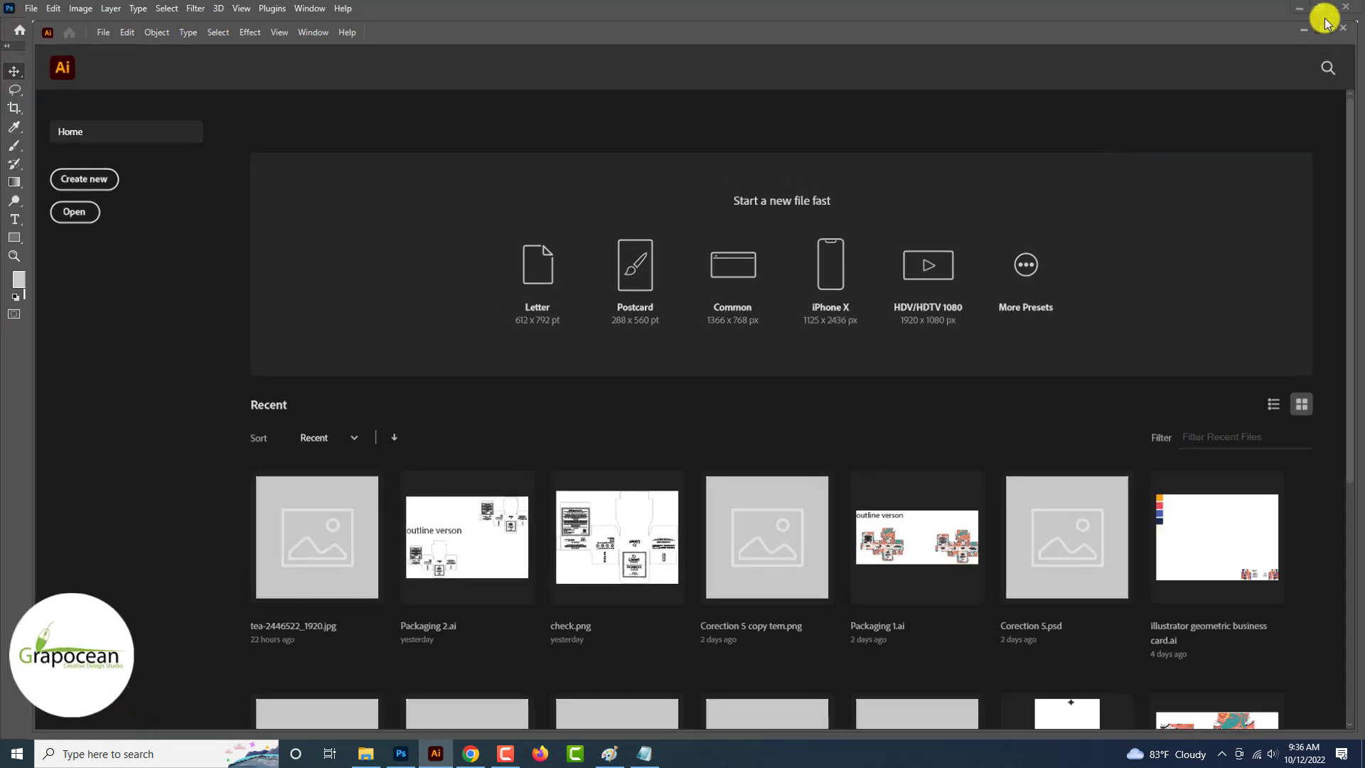
pyautogui.click(52, 172)
pyautogui.click(960, 594)
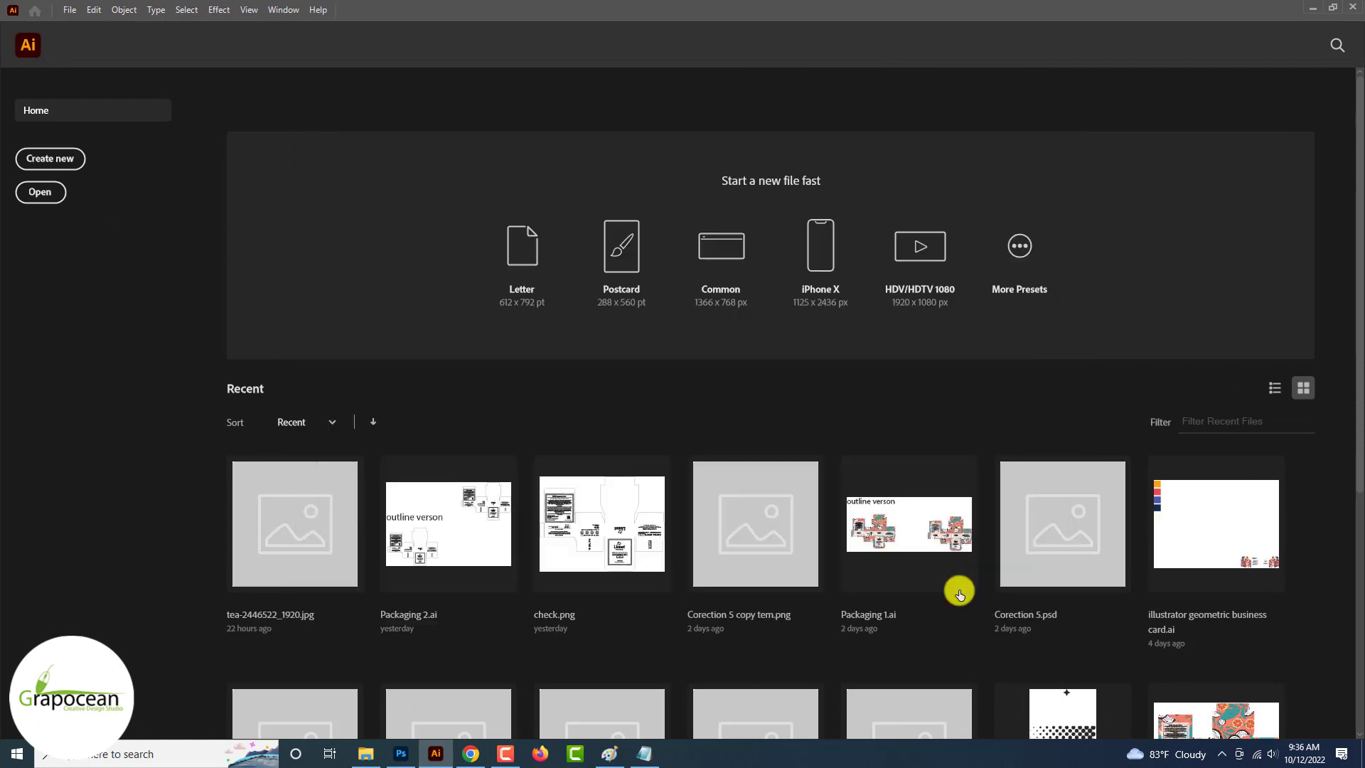
# - Switch from Photoshop to the new Illustrator document and place the sprout image to the left of the artboard
pyautogui.click(436, 753)
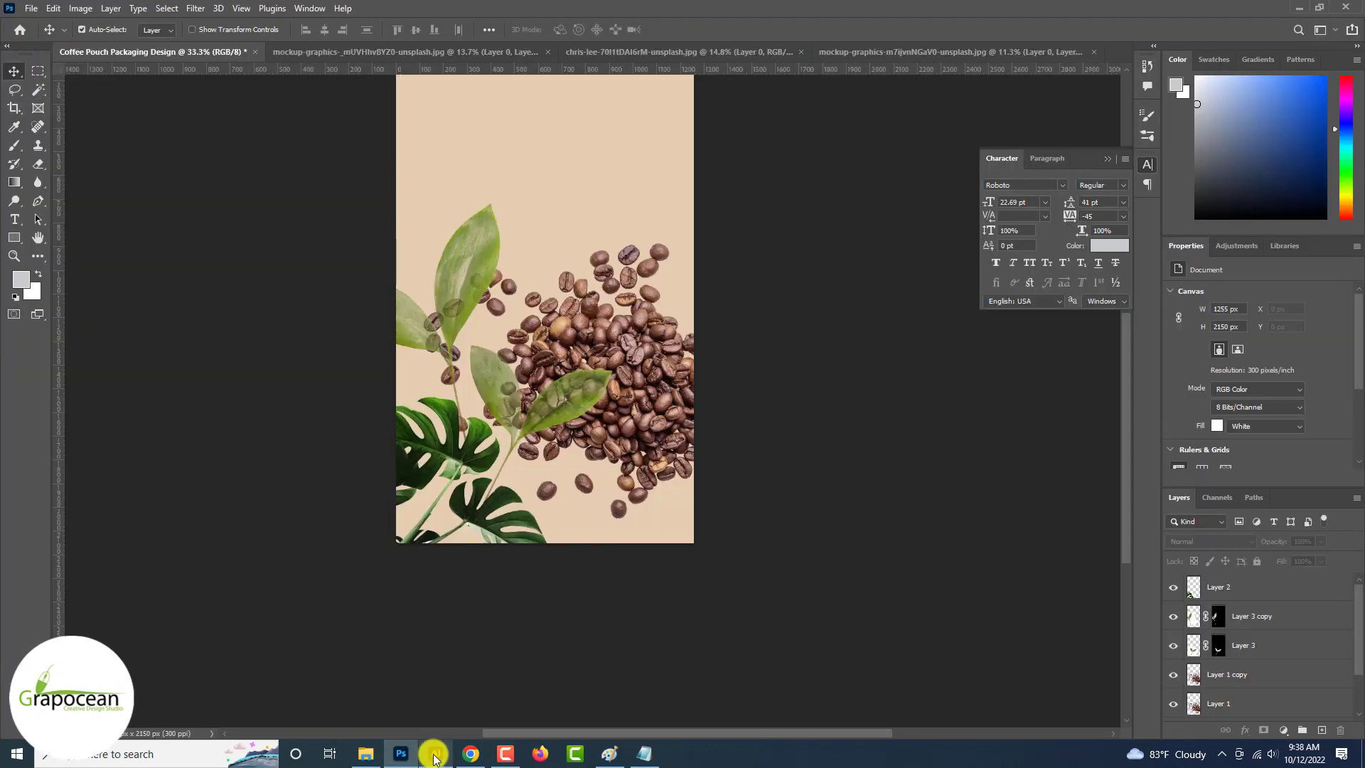
pyautogui.click(434, 754)
pyautogui.click(433, 754)
pyautogui.moveTo(472, 280); pyautogui.dragTo(524, 338)
pyautogui.scroll(-3, 529, 337)
pyautogui.scroll(-5, 633, 335)
pyautogui.moveTo(662, 335); pyautogui.dragTo(325, 316)
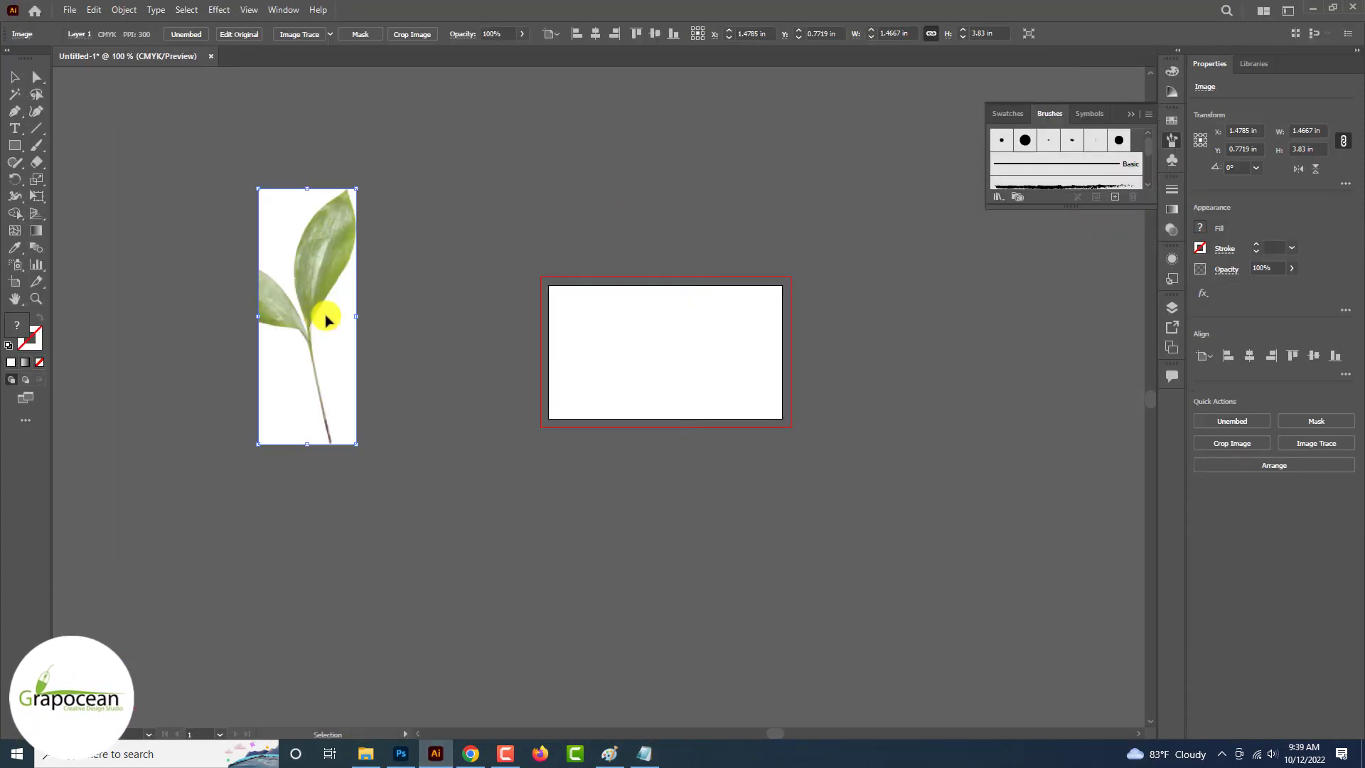
# - Image-trace the sprout picture with the 16 Colors preset
pyautogui.click(413, 342)
pyautogui.scroll(3, 299, 226)
pyautogui.click(415, 314)
pyautogui.click(633, 364)
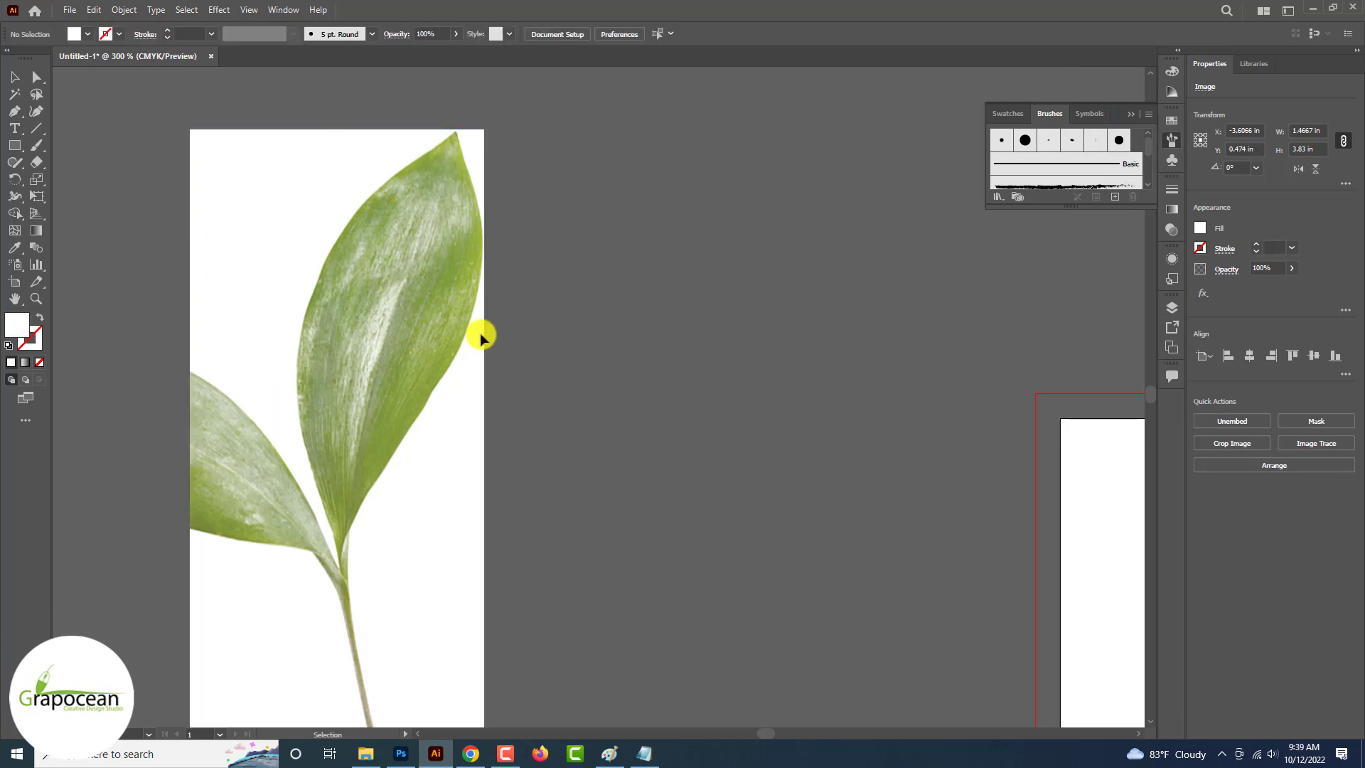
pyautogui.click(384, 314)
pyautogui.click(329, 33)
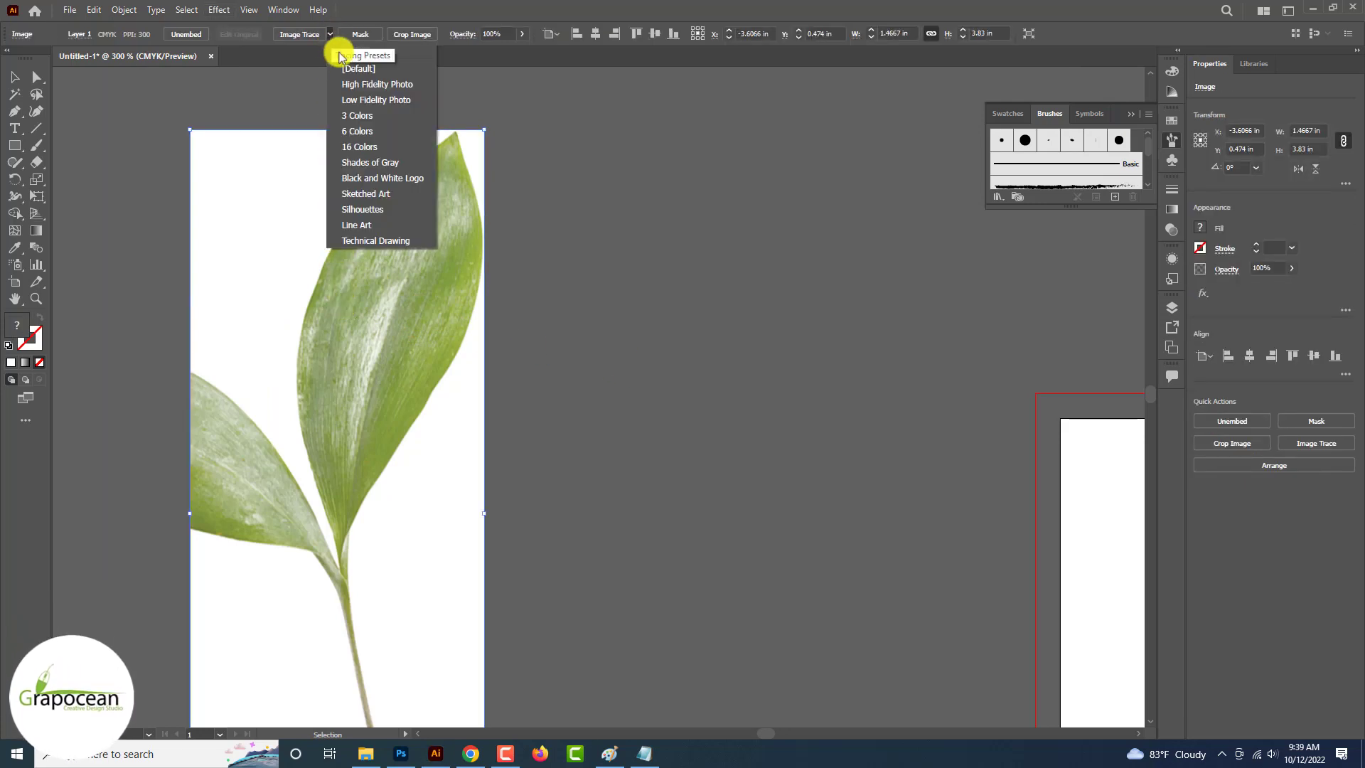
pyautogui.click(377, 146)
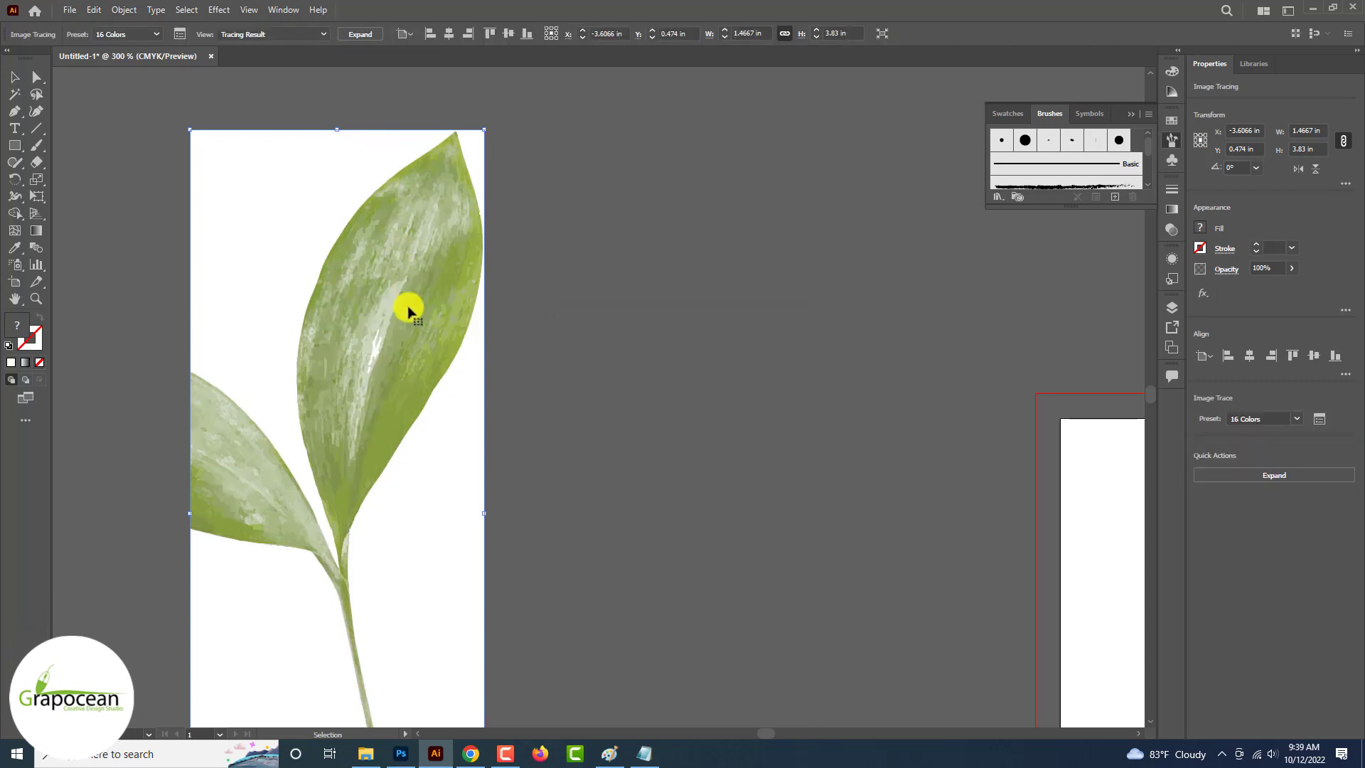
# - Expand the traced sprout into editable paths
pyautogui.rightClick(431, 421)
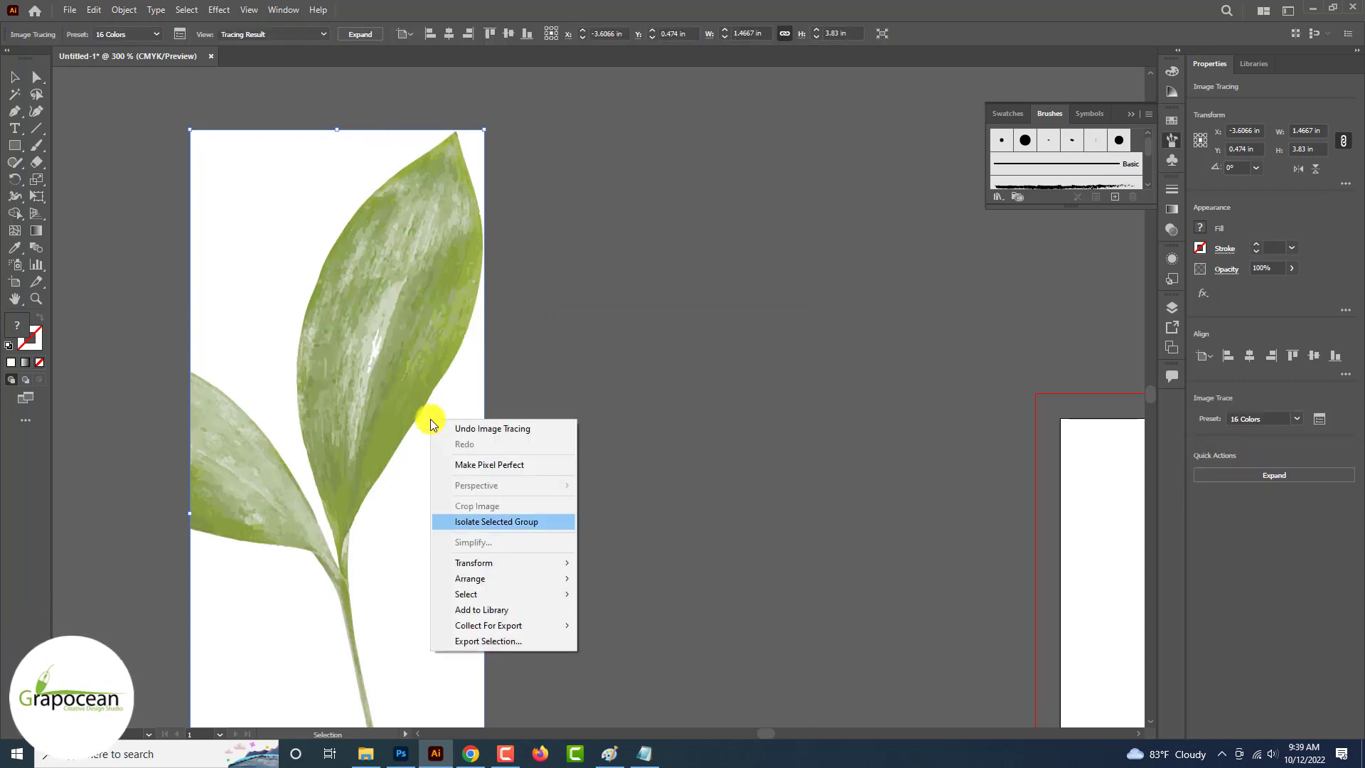
pyautogui.moveTo(498, 563)
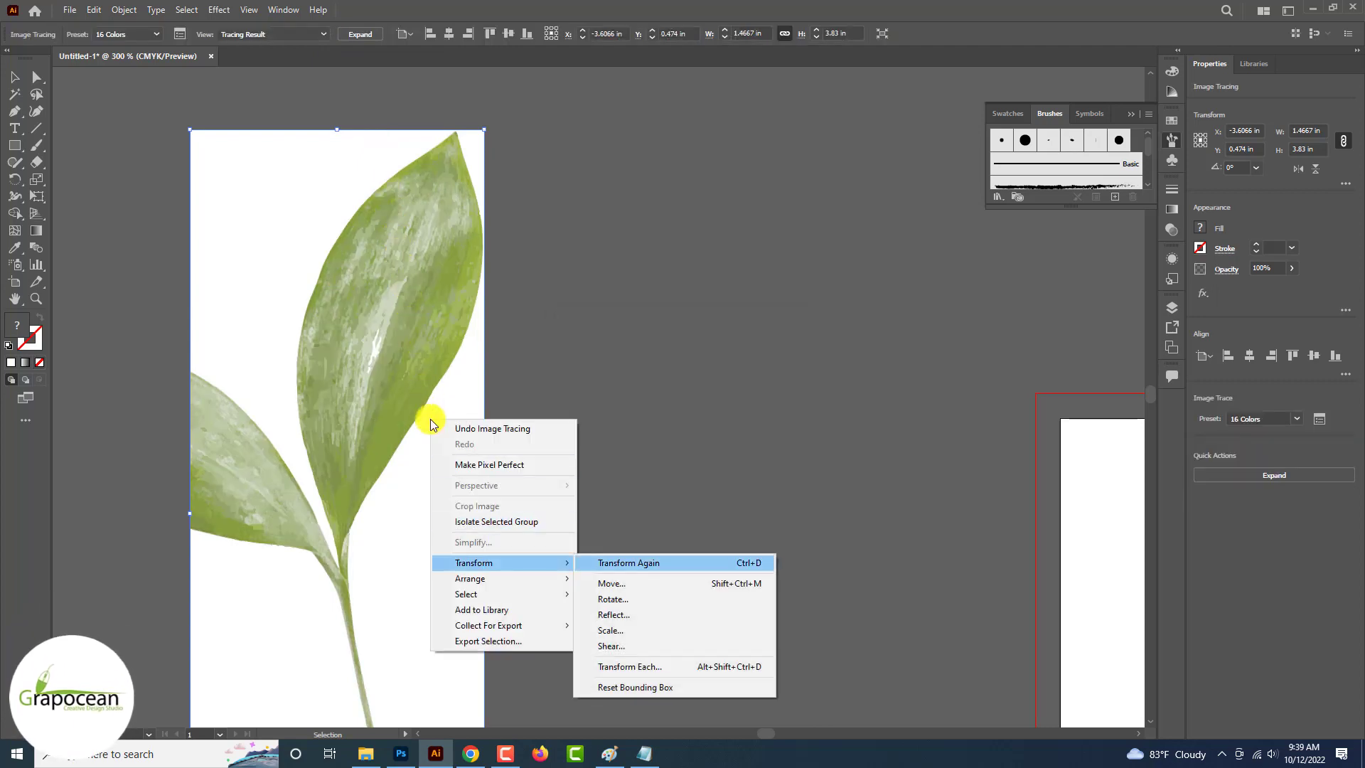
pyautogui.click(360, 34)
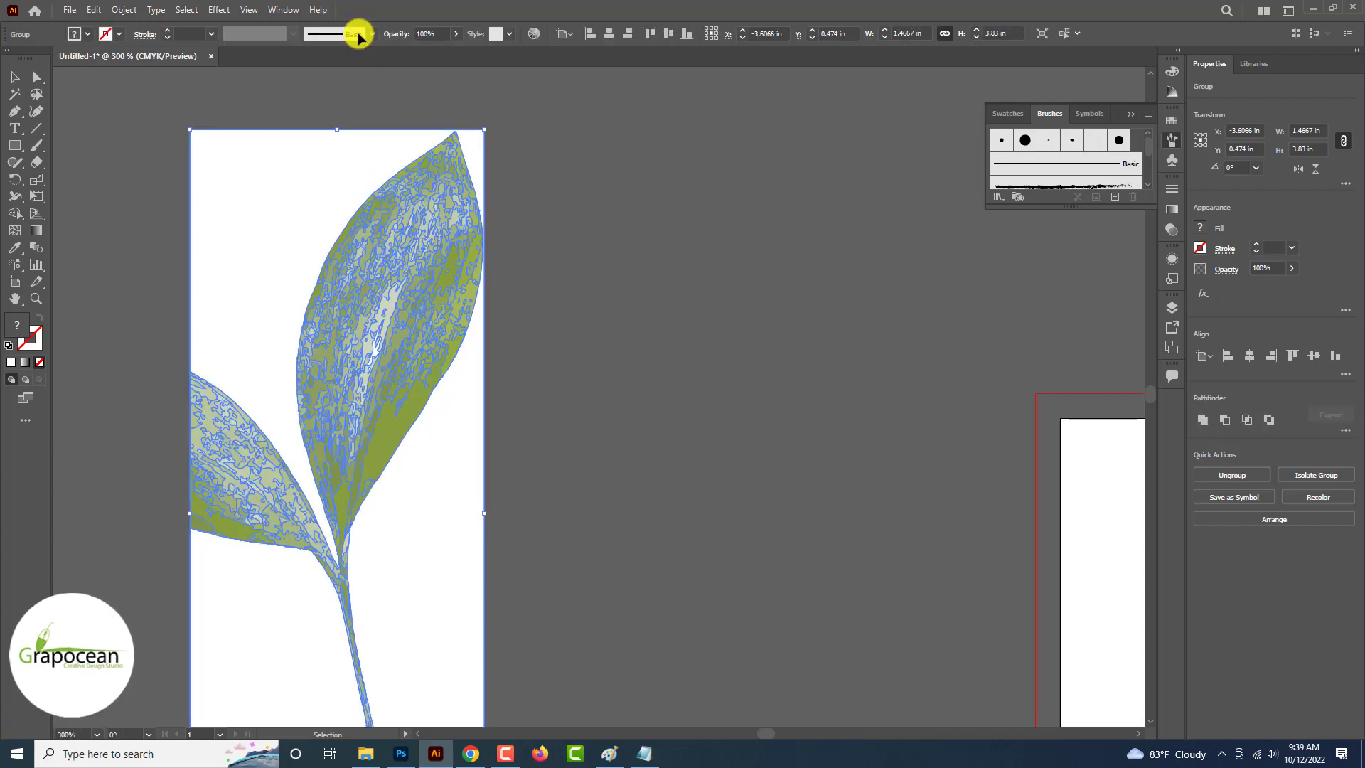
# - Select the white areas of the expanded trace with the Magic Wand and delete them
pyautogui.click(14, 95)
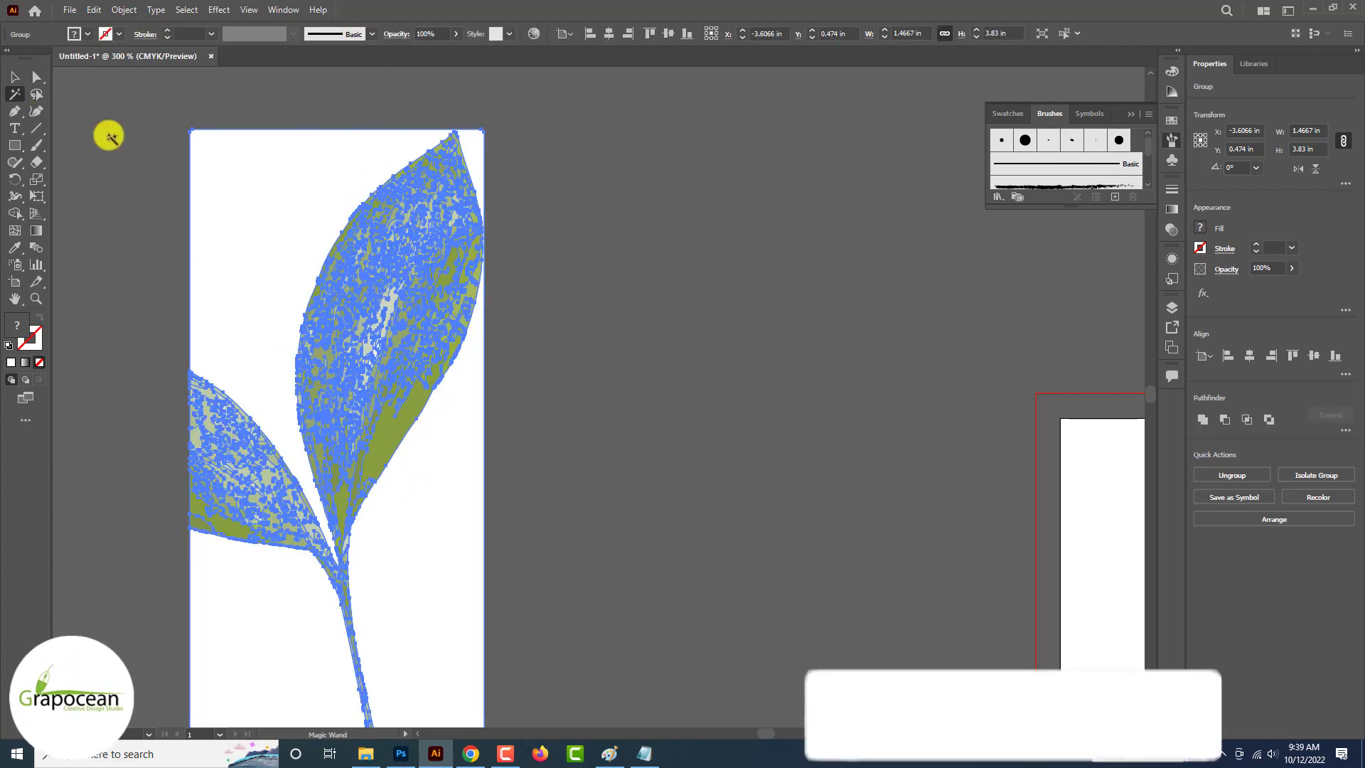
pyautogui.click(217, 189)
pyautogui.press('Delete')
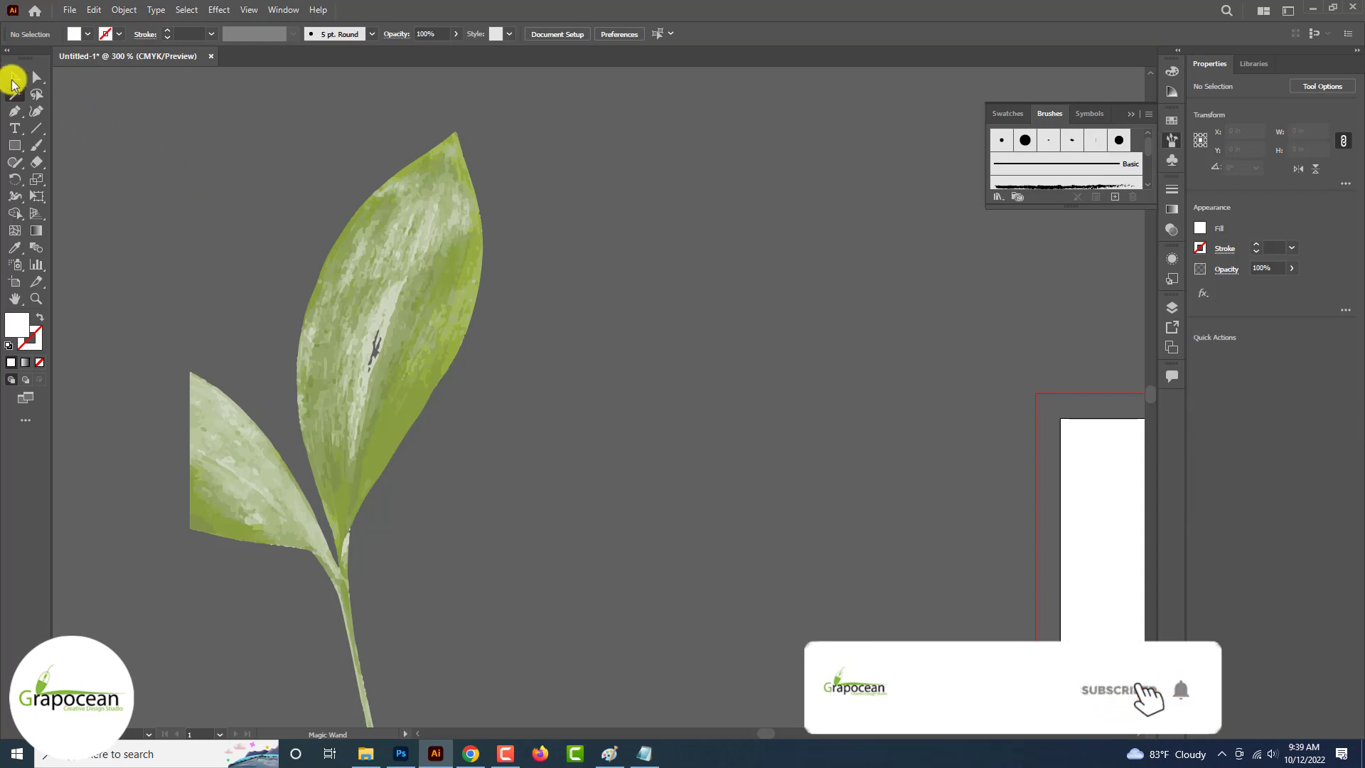
pyautogui.click(14, 78)
# - Ungroup the expanded sprout trace and delete the brown tip at the lower end of the stem
pyautogui.scroll(-5, 184, 268)
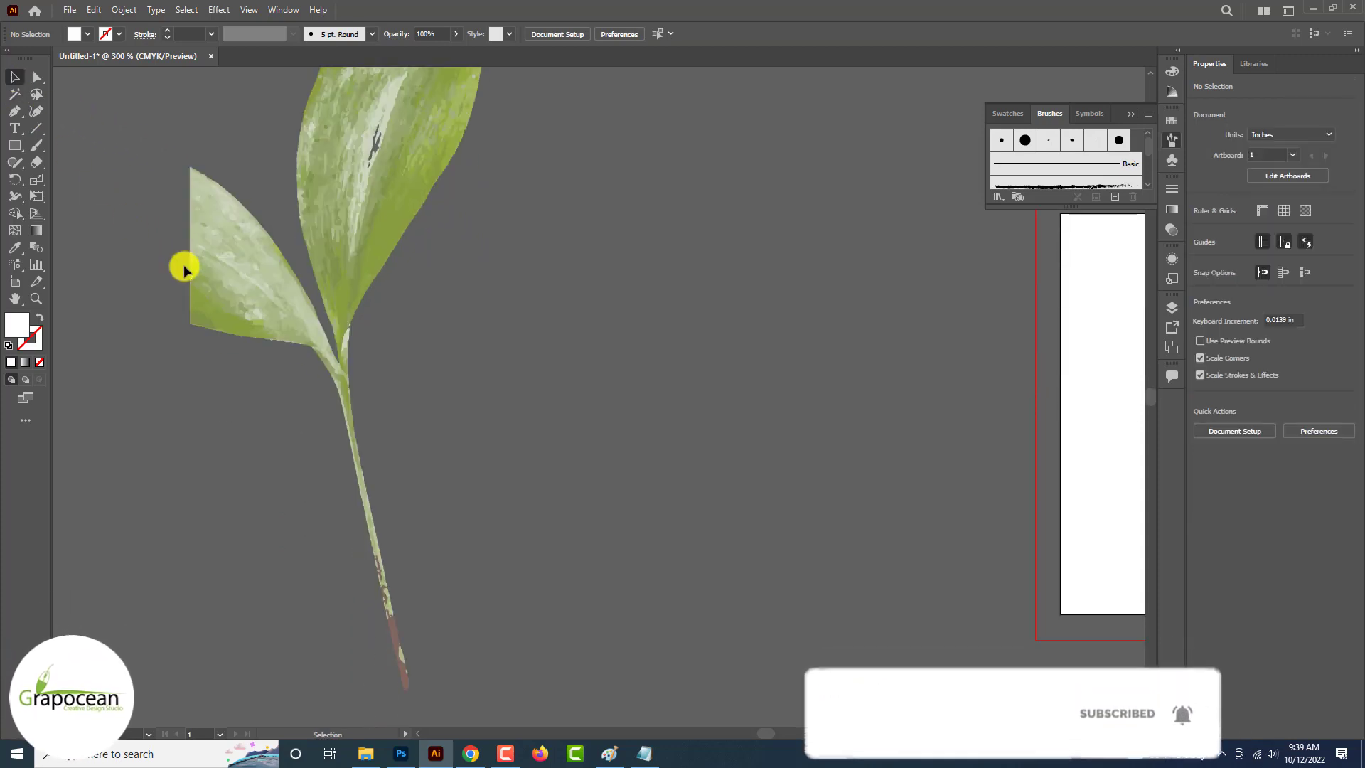
pyautogui.click(397, 596)
pyautogui.rightClick(397, 596)
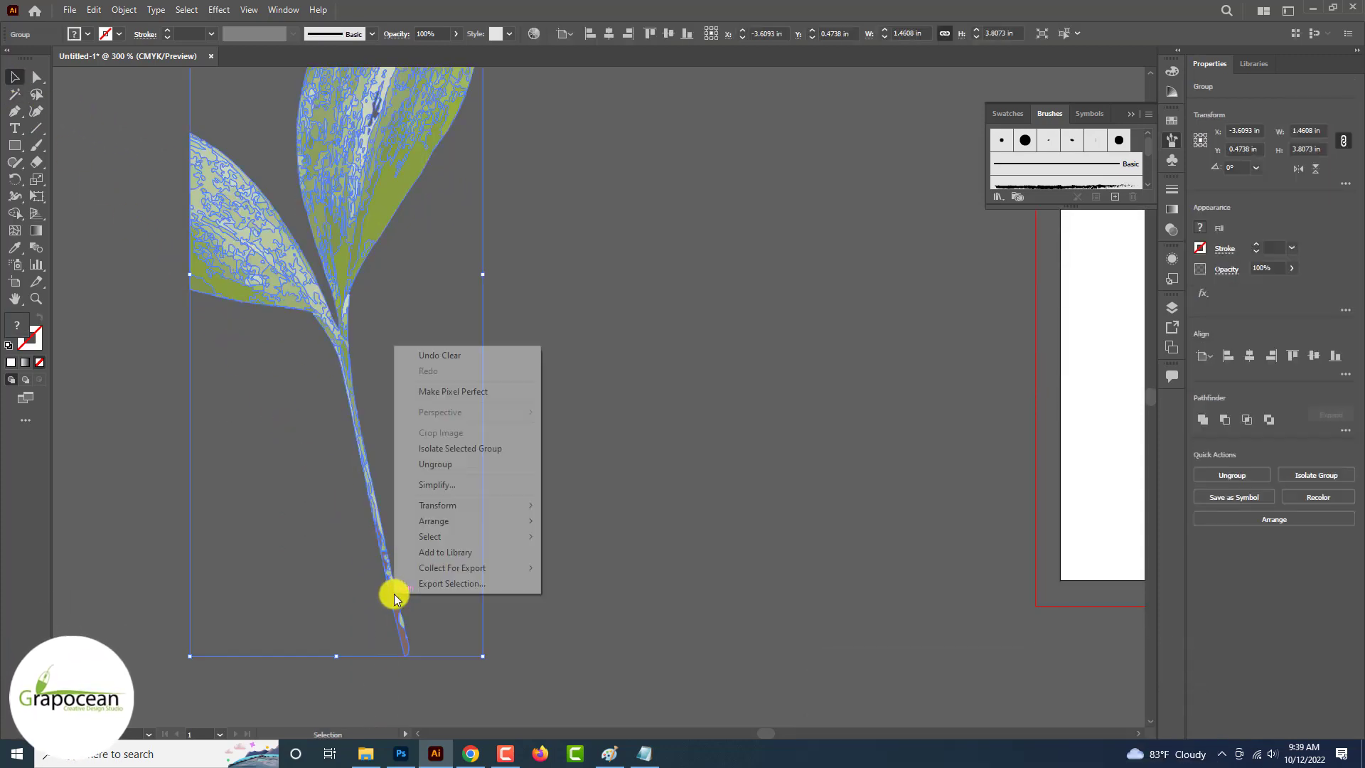
pyautogui.click(479, 466)
pyautogui.click(579, 557)
pyautogui.click(393, 598)
pyautogui.press('Delete')
# - Delete the leftover brown and grey fragments around the lower end of the stem
pyautogui.moveTo(437, 641); pyautogui.dragTo(372, 606)
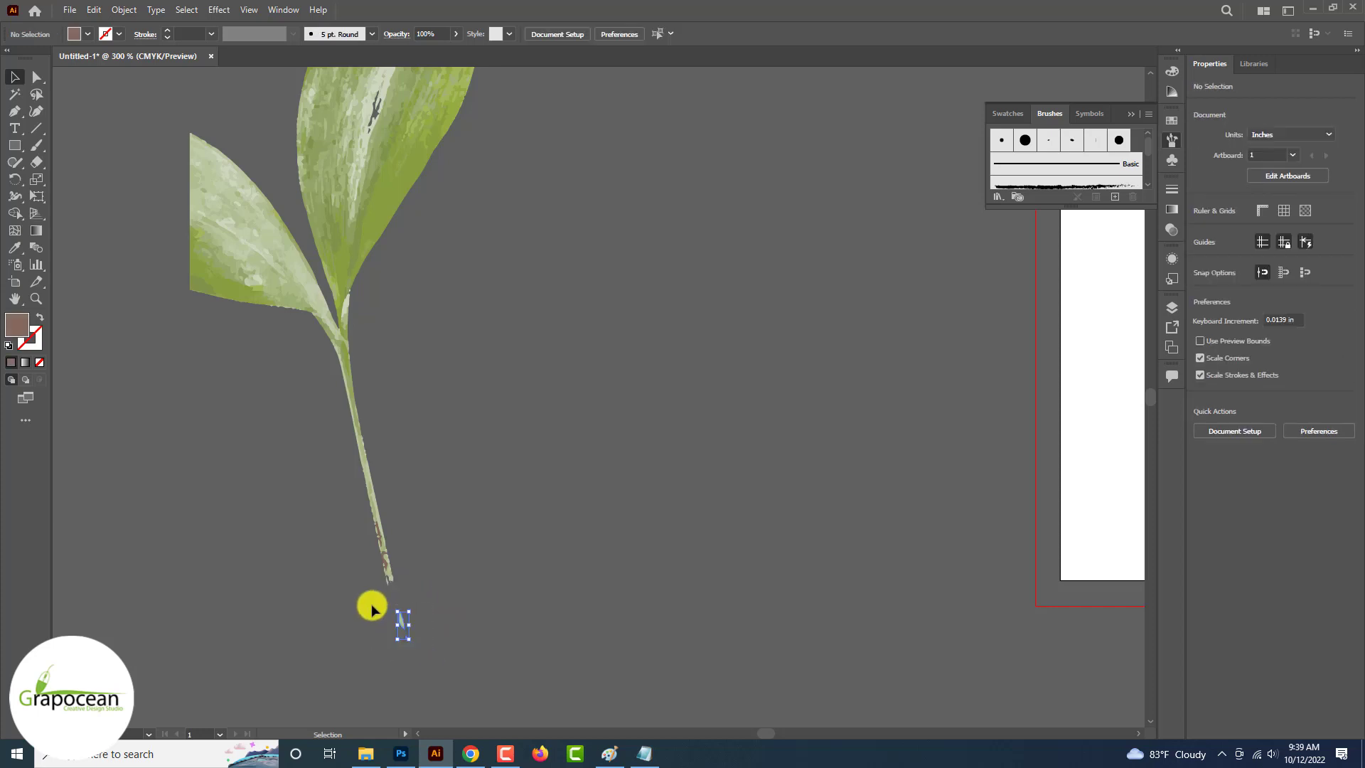
pyautogui.press('Delete')
pyautogui.click(435, 577)
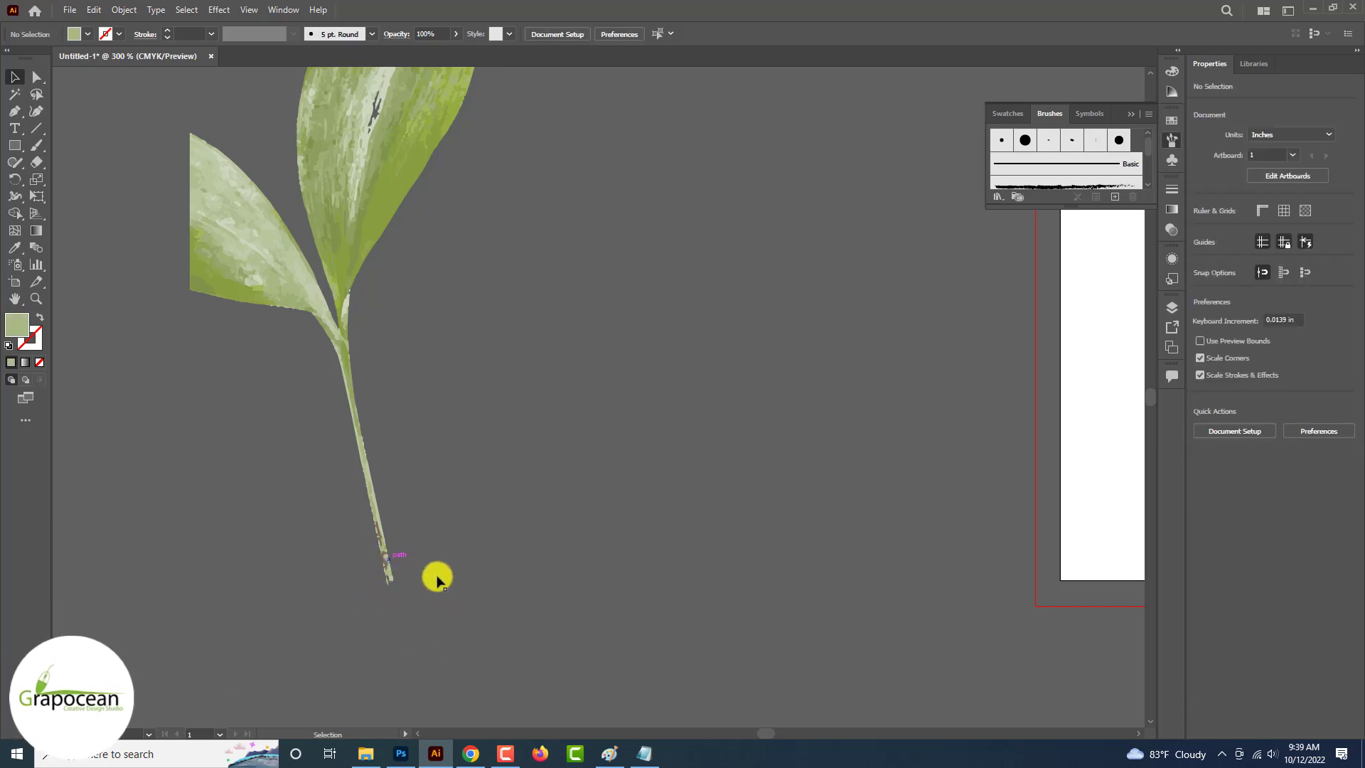
pyautogui.scroll(5, 385, 557)
pyautogui.click(405, 574)
pyautogui.press('Delete')
pyautogui.scroll(-10, 426, 469)
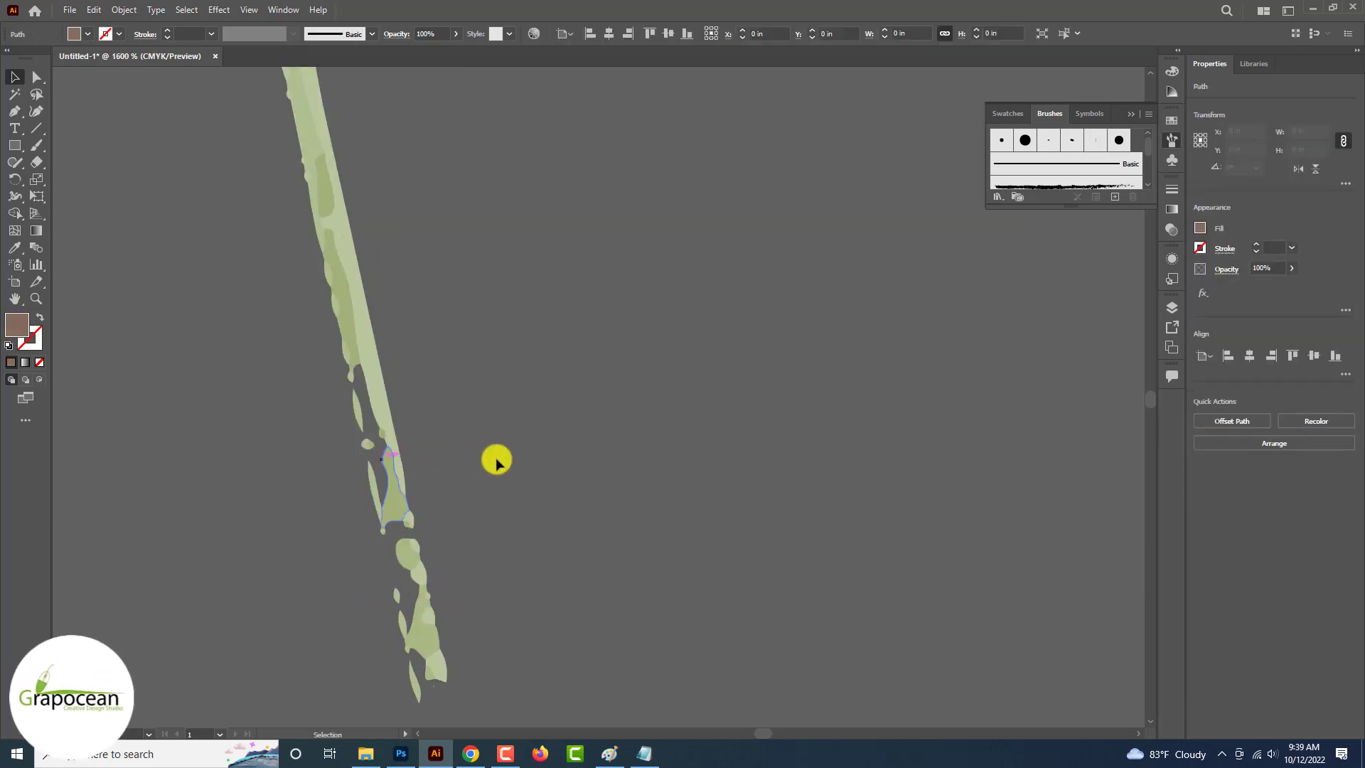
# - Select all the remaining sprout paths and group them
pyautogui.moveTo(558, 555); pyautogui.dragTo(364, 223)
pyautogui.scroll(5, 364, 225)
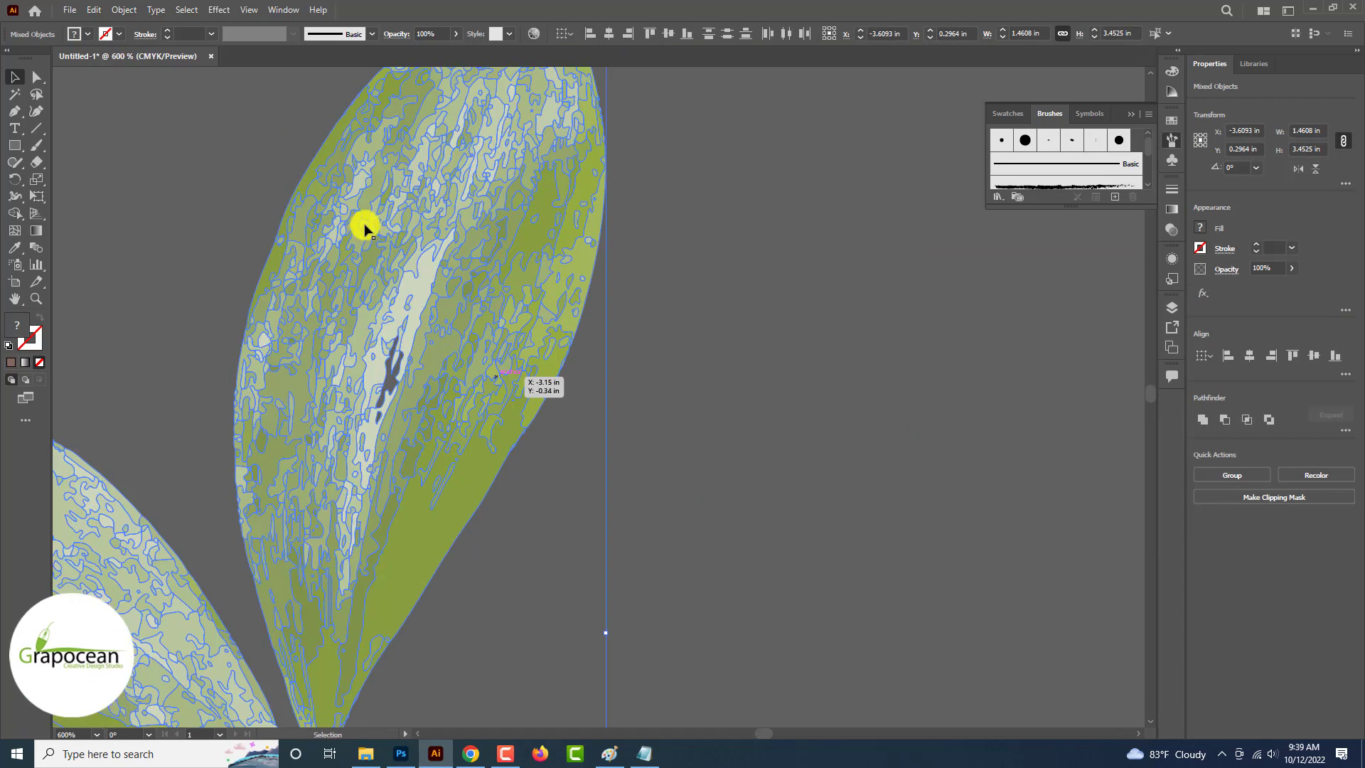
pyautogui.scroll(-3, 364, 225)
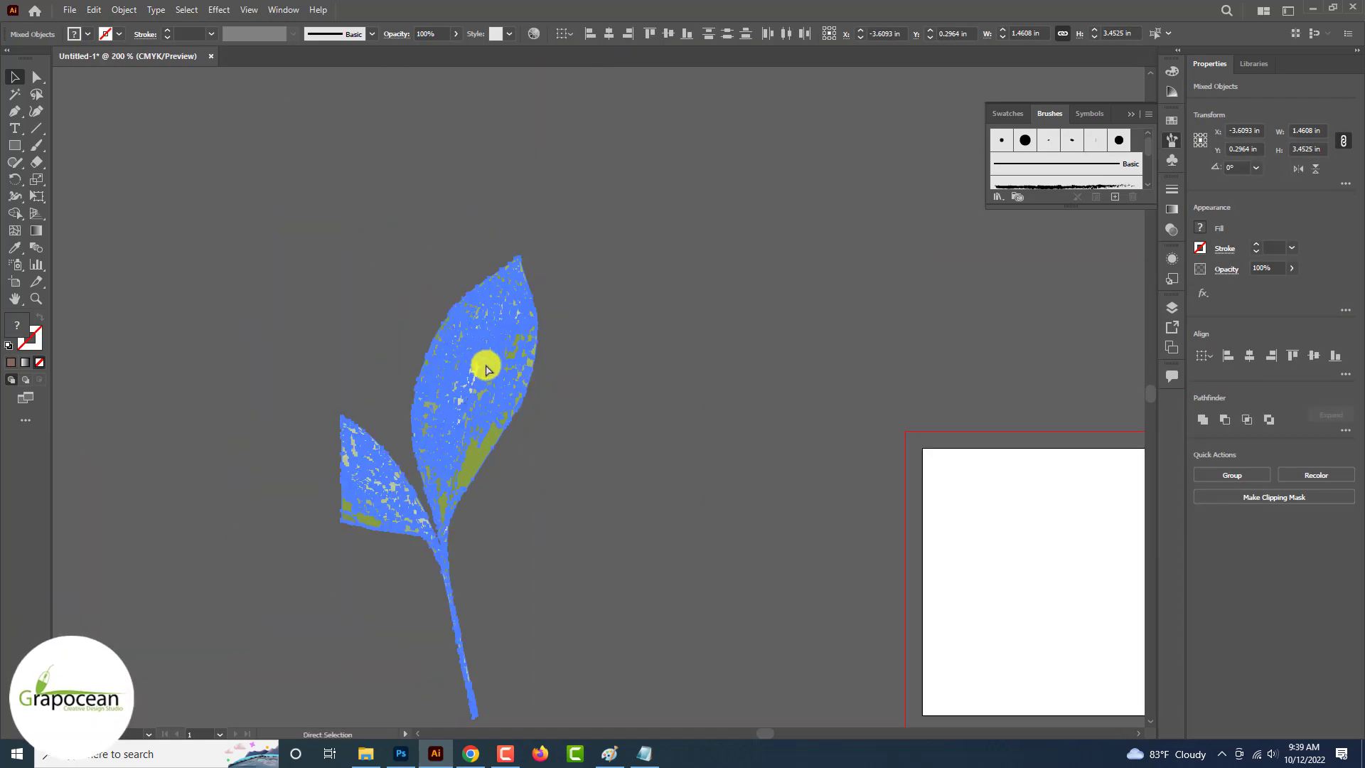
pyautogui.hotkey('ctrl', 'g')
pyautogui.click(320, 420)
pyautogui.click(391, 537)
# - Ungroup the sprout and delete most of the smaller, cut-off leaf on its left side
pyautogui.rightClick(420, 478)
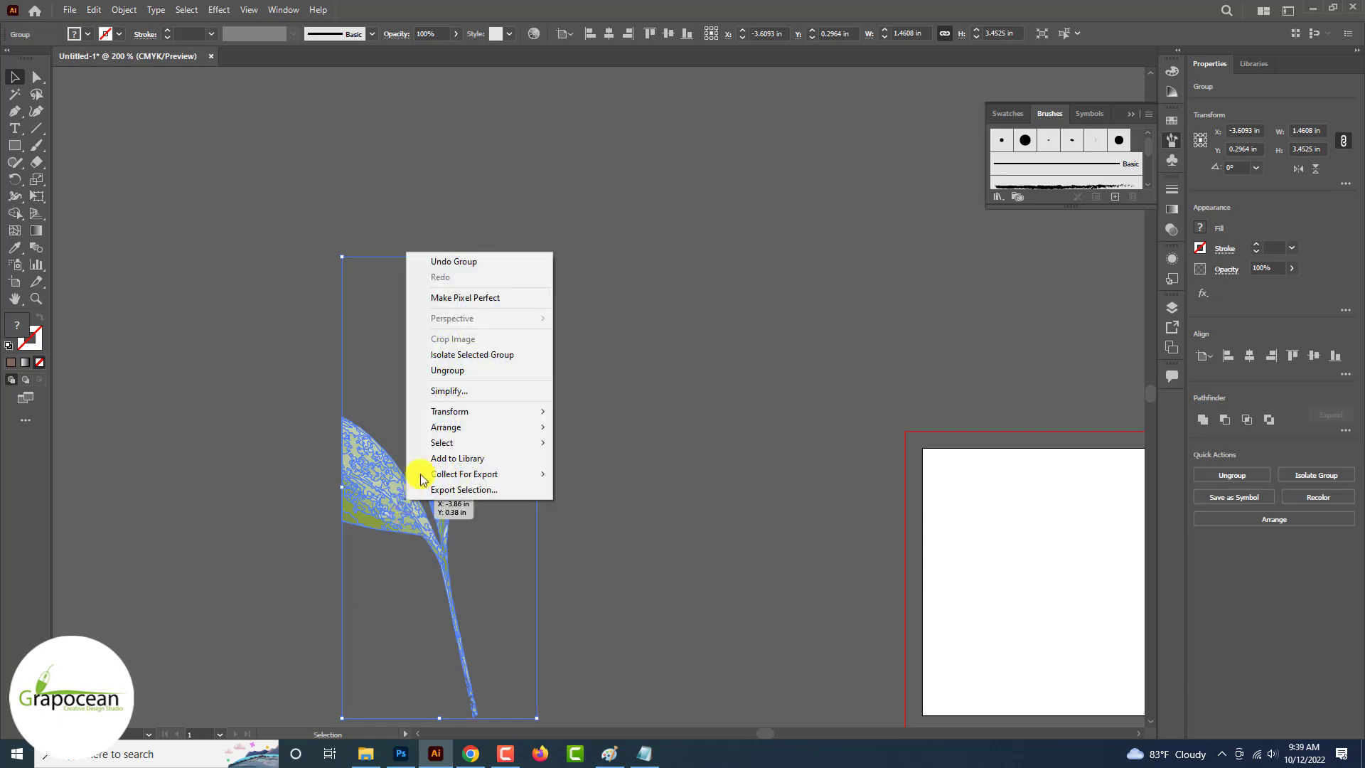
pyautogui.click(455, 370)
pyautogui.click(317, 420)
pyautogui.moveTo(317, 420); pyautogui.dragTo(381, 586)
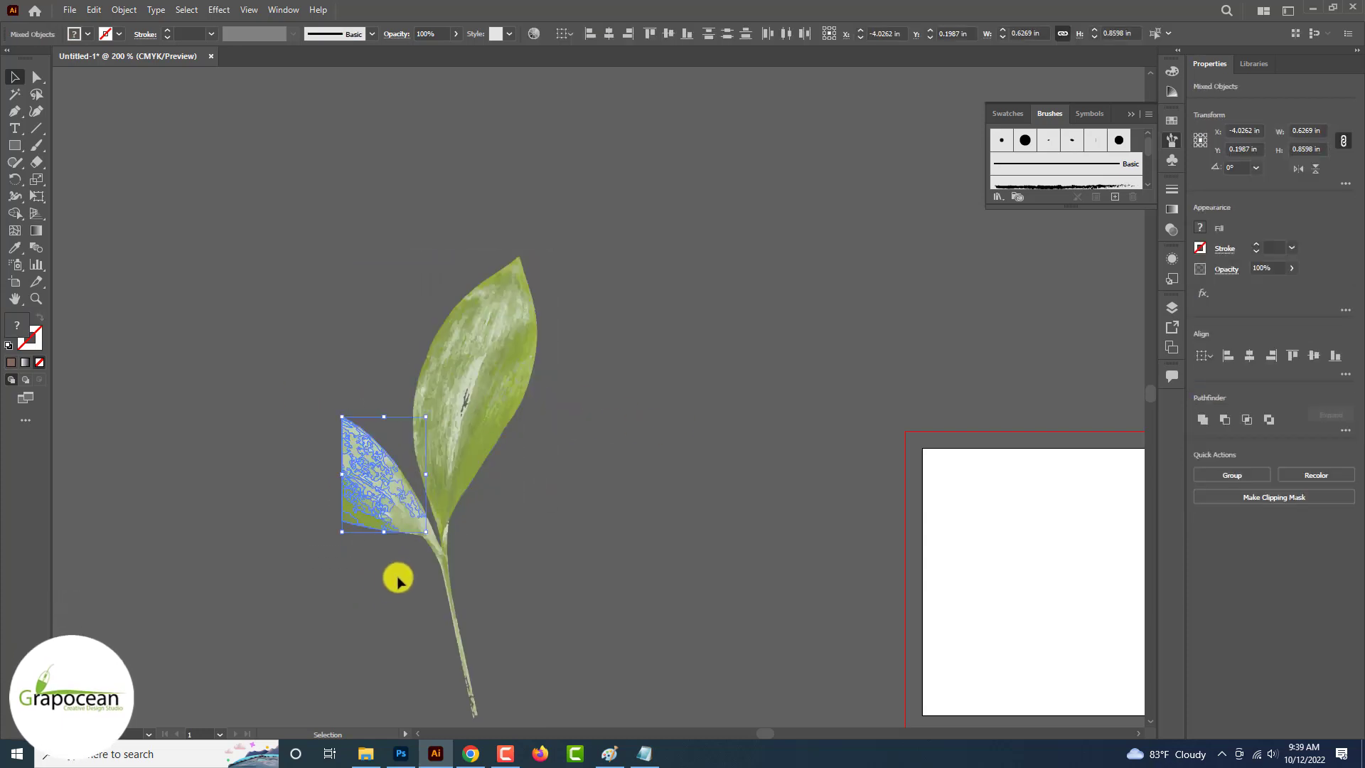
pyautogui.press('Delete')
pyautogui.moveTo(359, 496); pyautogui.dragTo(357, 495)
pyautogui.press('Delete')
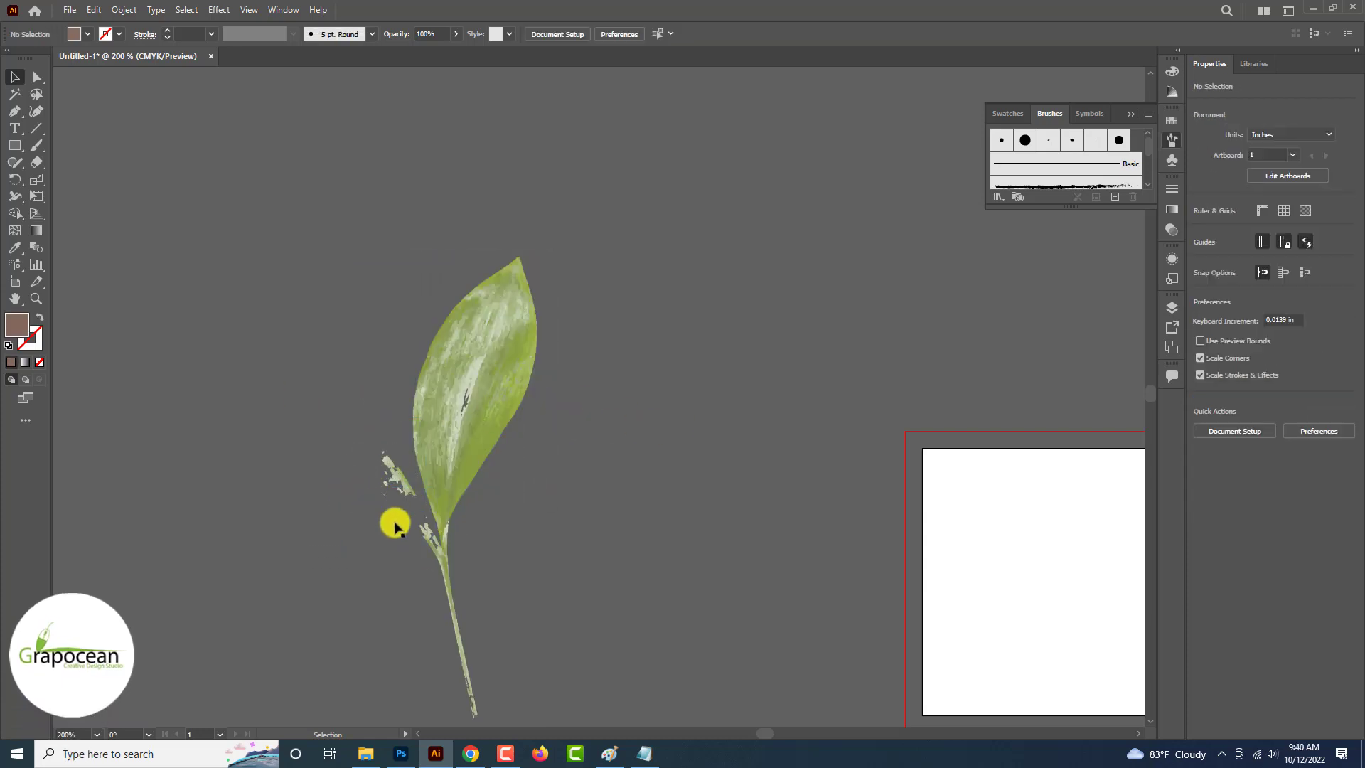
# - Delete the leftover fragments of the smaller leaf beside the stem
pyautogui.moveTo(429, 546); pyautogui.dragTo(391, 482)
pyautogui.press('Delete')
pyautogui.press('Delete')
pyautogui.press('Delete')
pyautogui.press('Delete')
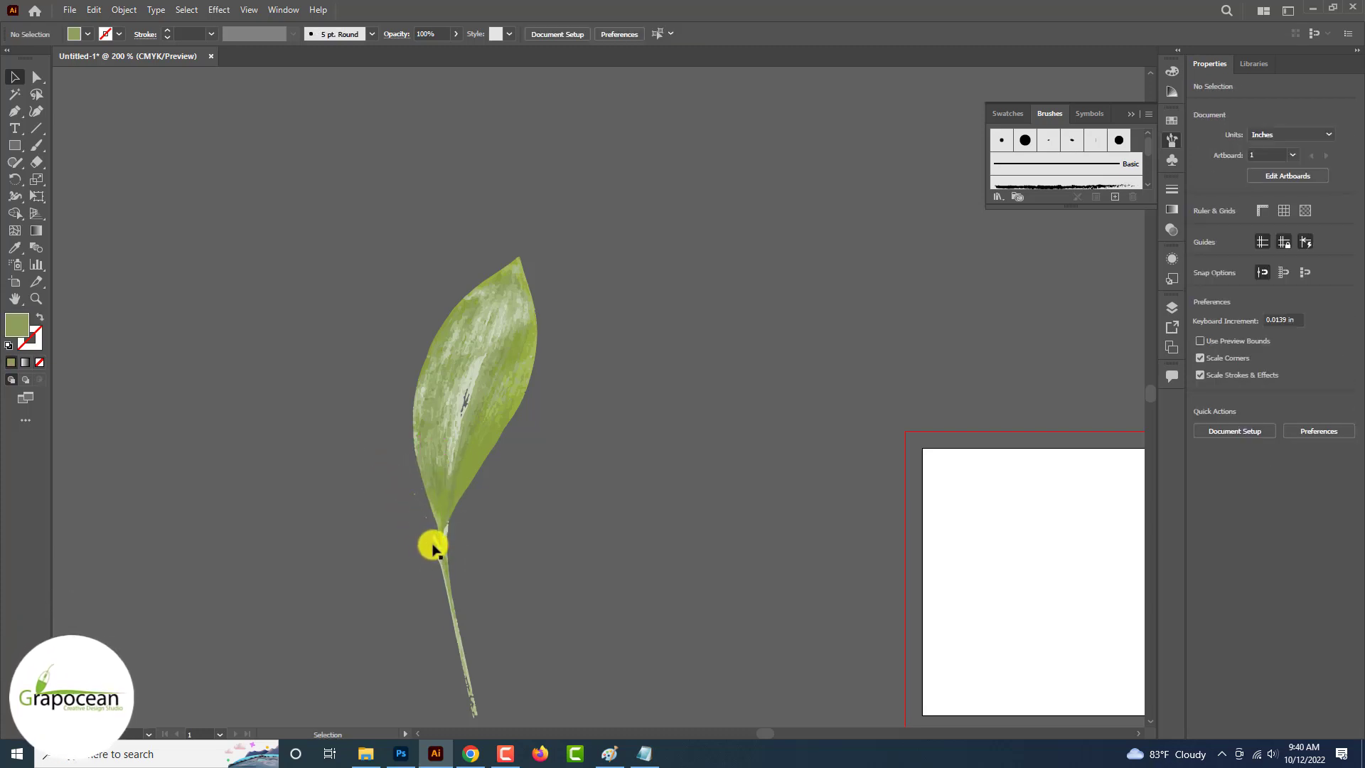
pyautogui.press('Delete')
pyautogui.moveTo(421, 521); pyautogui.dragTo(419, 519)
pyautogui.press('Delete')
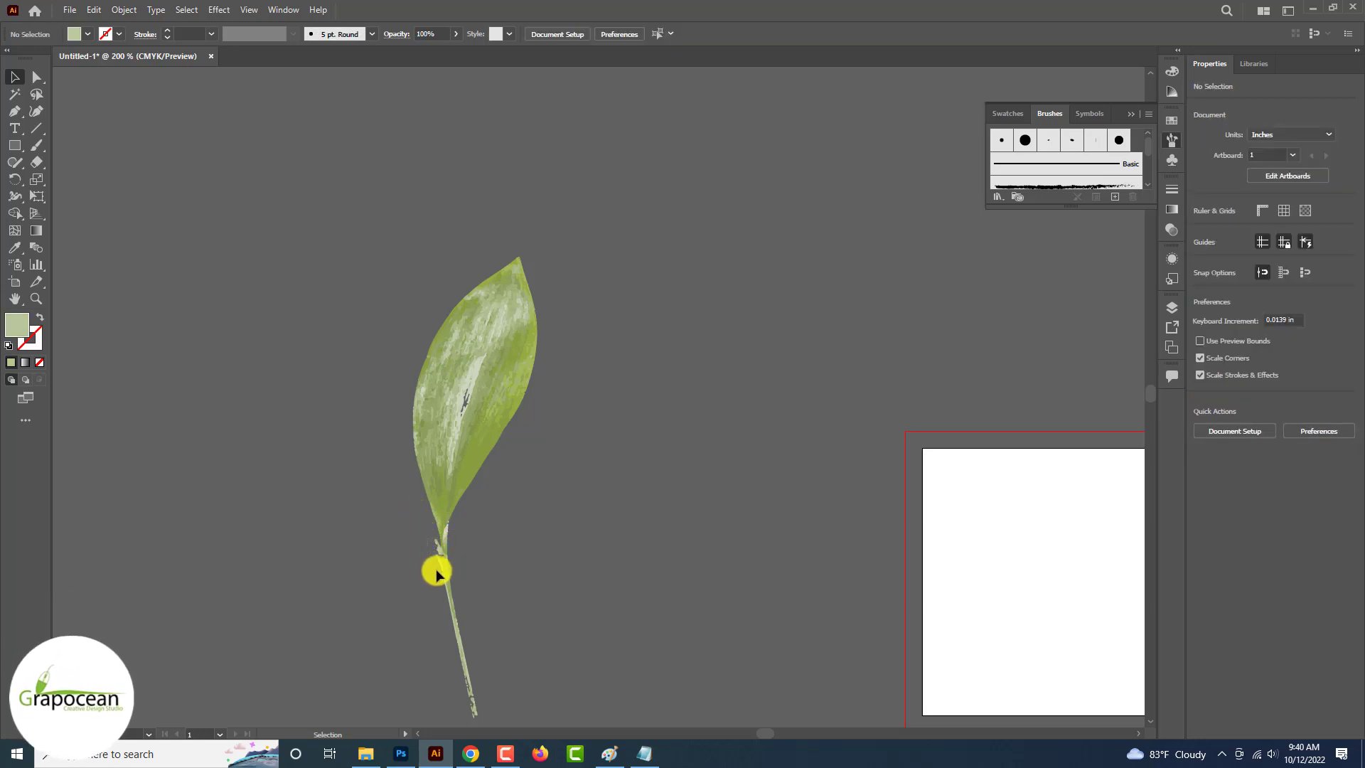
# - Delete the stray pale shapes sticking out at the joint between the large leaf and the stem
pyautogui.scroll(4, 502, 561)
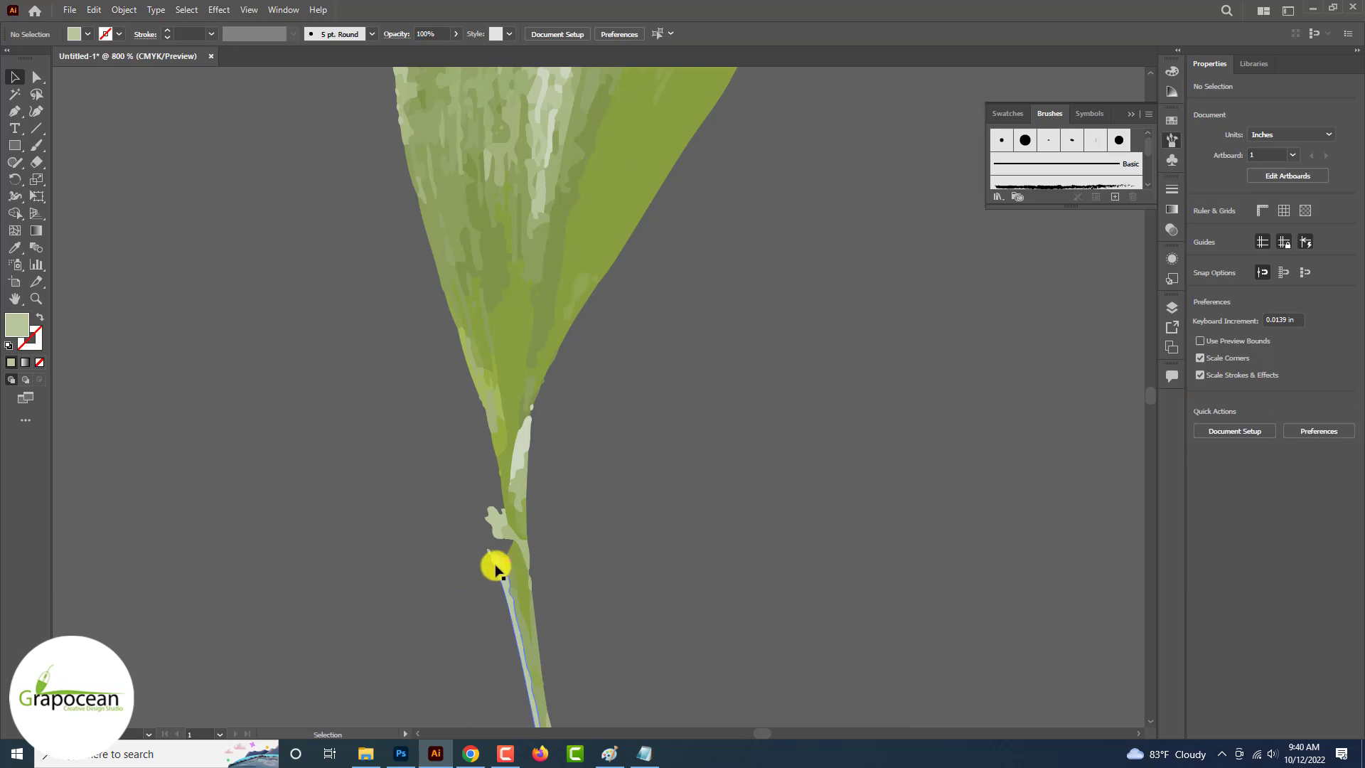
pyautogui.scroll(-5, 619, 537)
pyautogui.scroll(6, 534, 478)
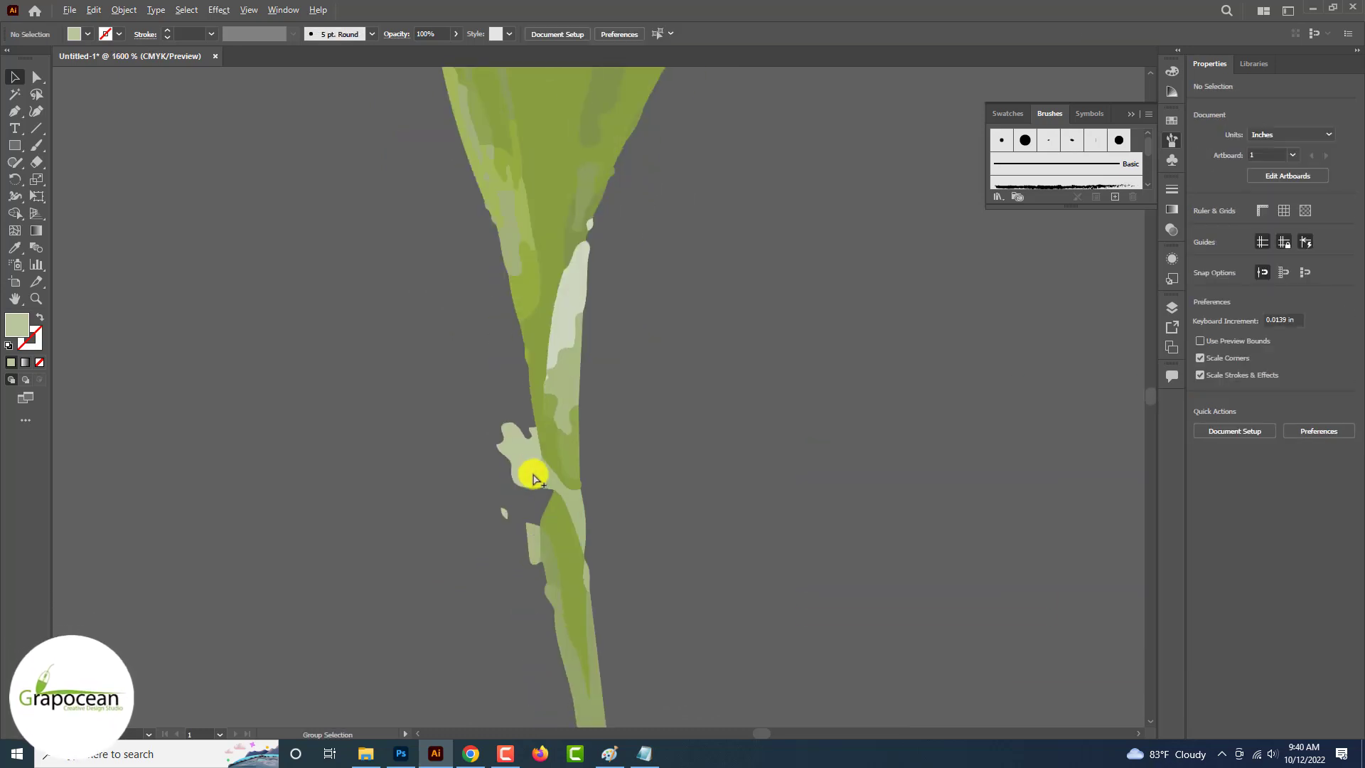
pyautogui.click(509, 461)
pyautogui.press('Delete')
pyautogui.click(531, 539)
pyautogui.press('Delete')
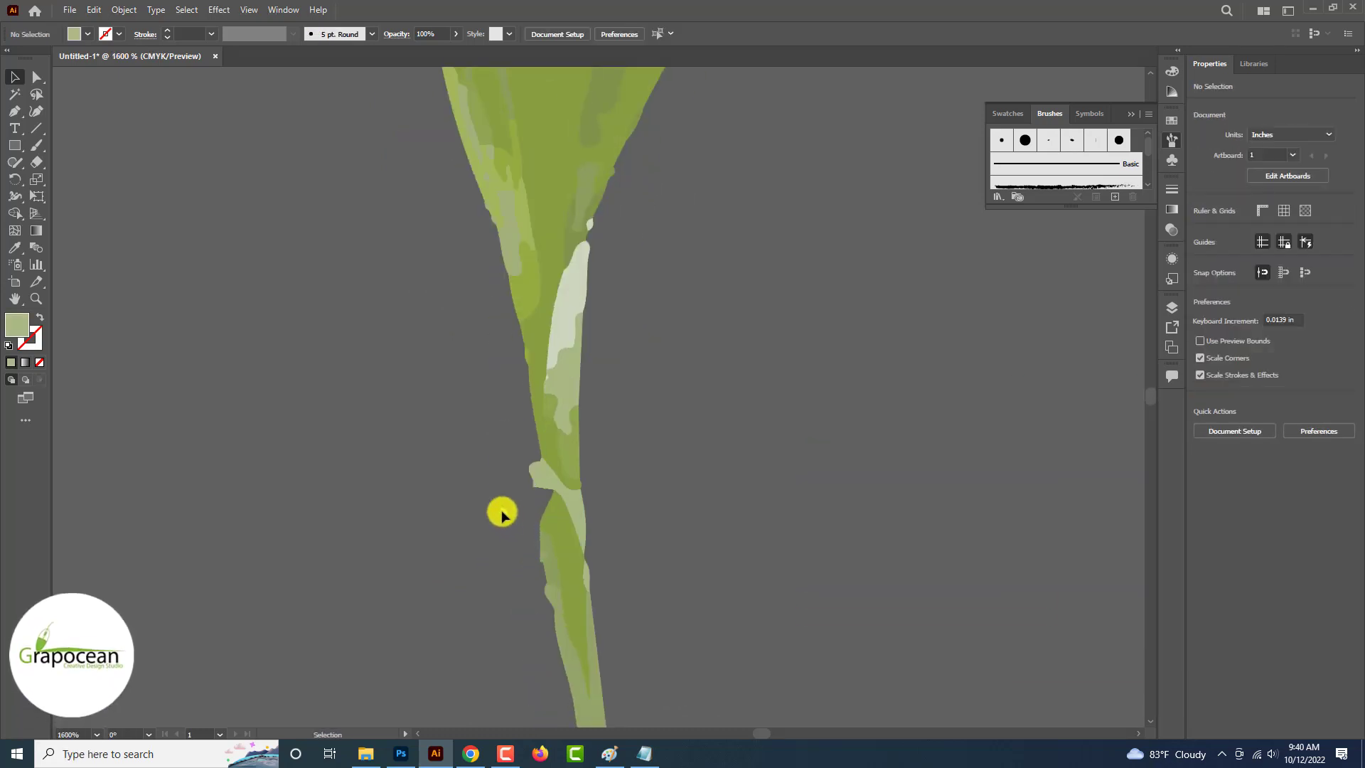
pyautogui.click(505, 514)
pyautogui.press('Delete')
# - Select the whole cleaned-up leaf with its stem and group it
pyautogui.scroll(-5, 539, 551)
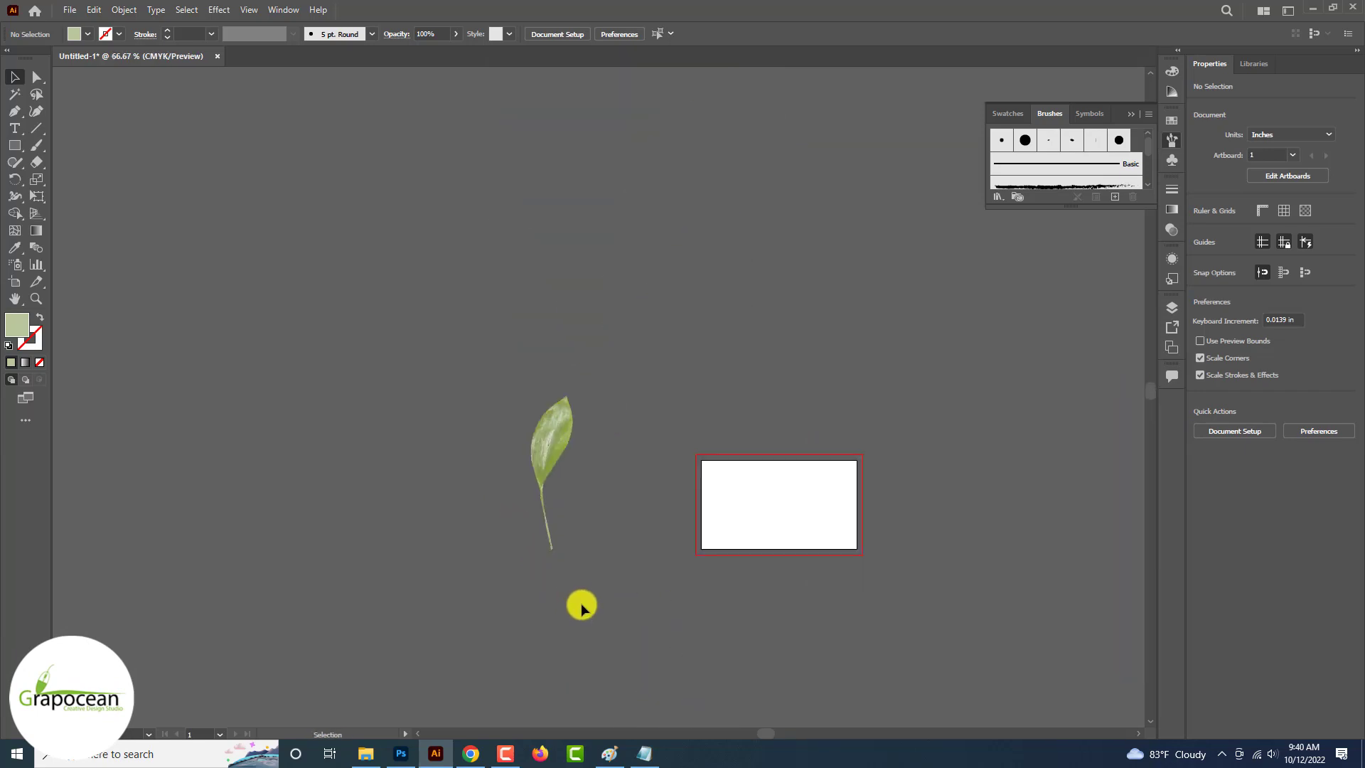
pyautogui.moveTo(579, 604); pyautogui.dragTo(485, 357)
pyautogui.scroll(4, 486, 359)
pyautogui.scroll(-4, 518, 387)
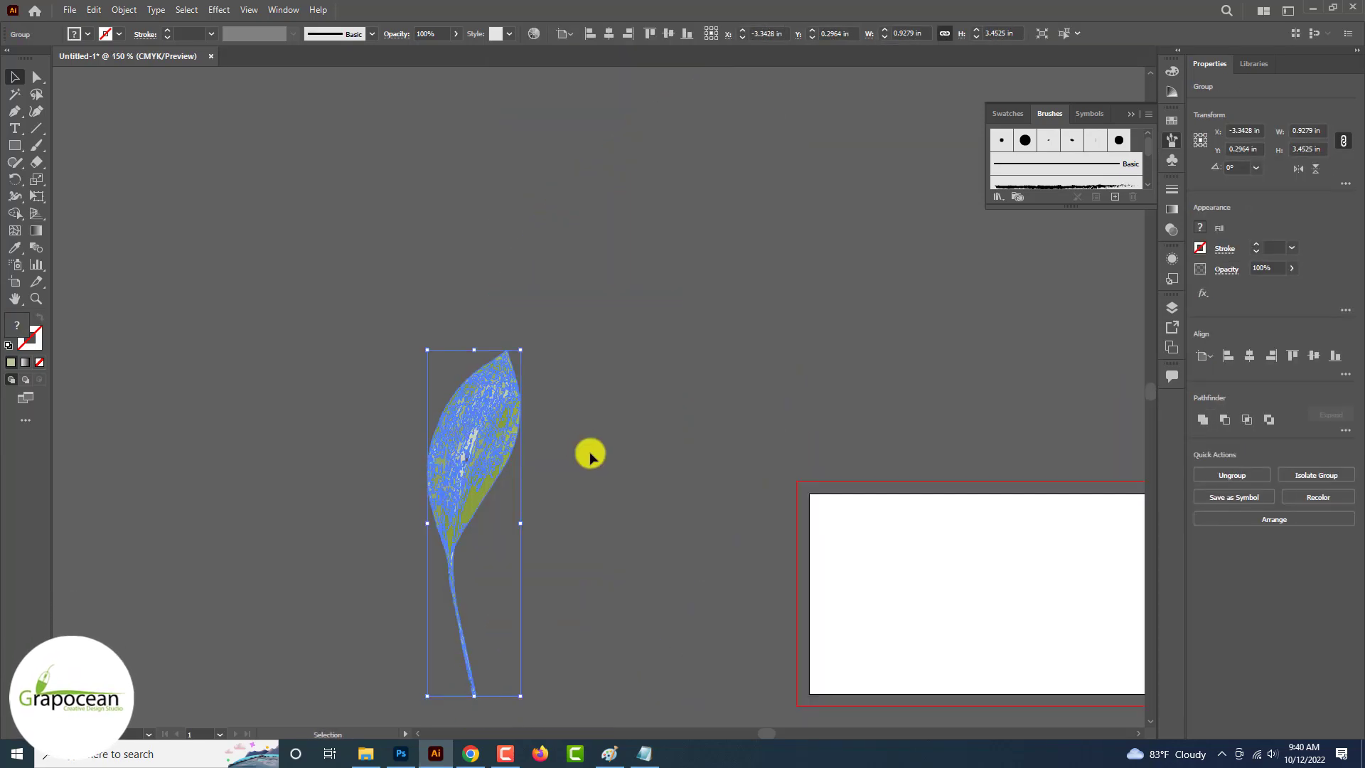
pyautogui.click(558, 594)
# - Create an Art Brush from the leaf group with the colorization method set to Tints
pyautogui.click(458, 391)
pyautogui.moveTo(457, 391)
pyautogui.mouseDown()
pyautogui.moveTo(902, 256)
pyautogui.moveTo(1133, 141)
pyautogui.mouseUp()
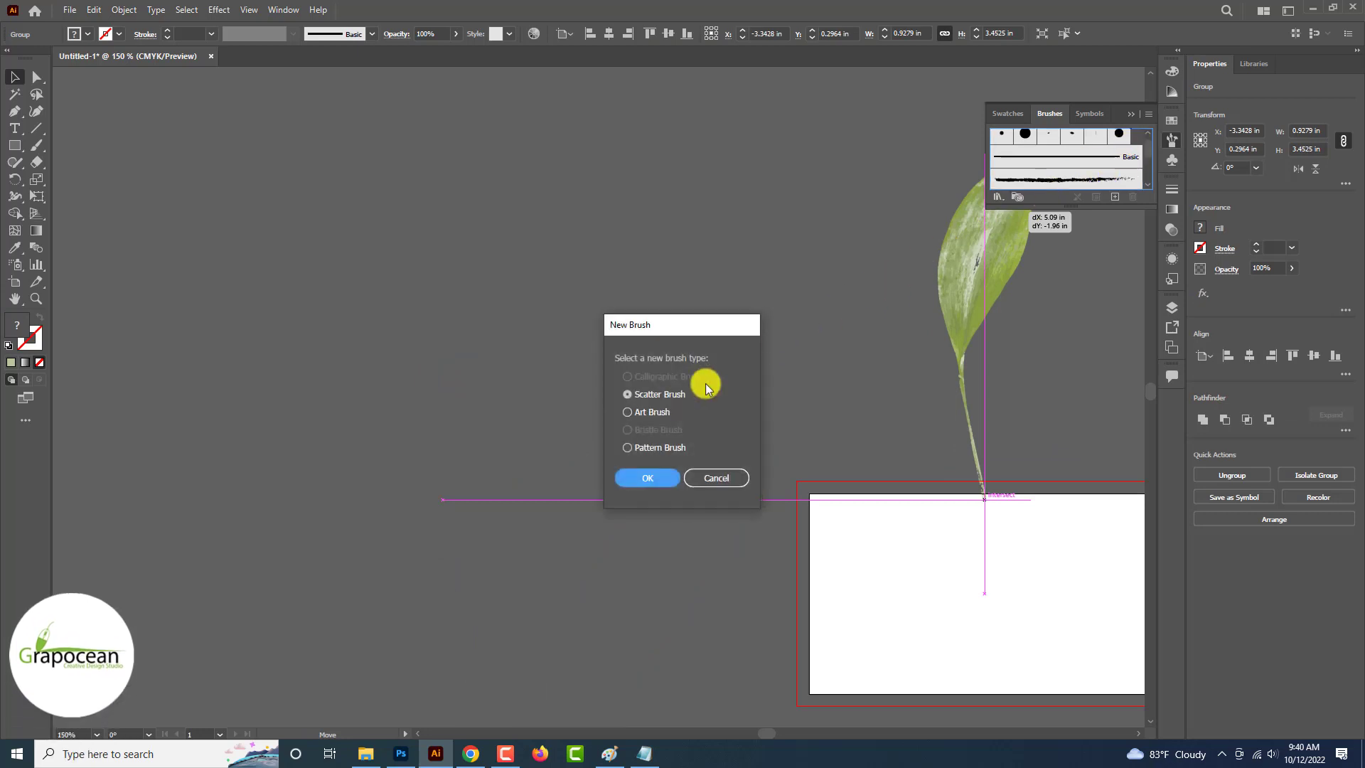
pyautogui.click(640, 412)
pyautogui.click(649, 478)
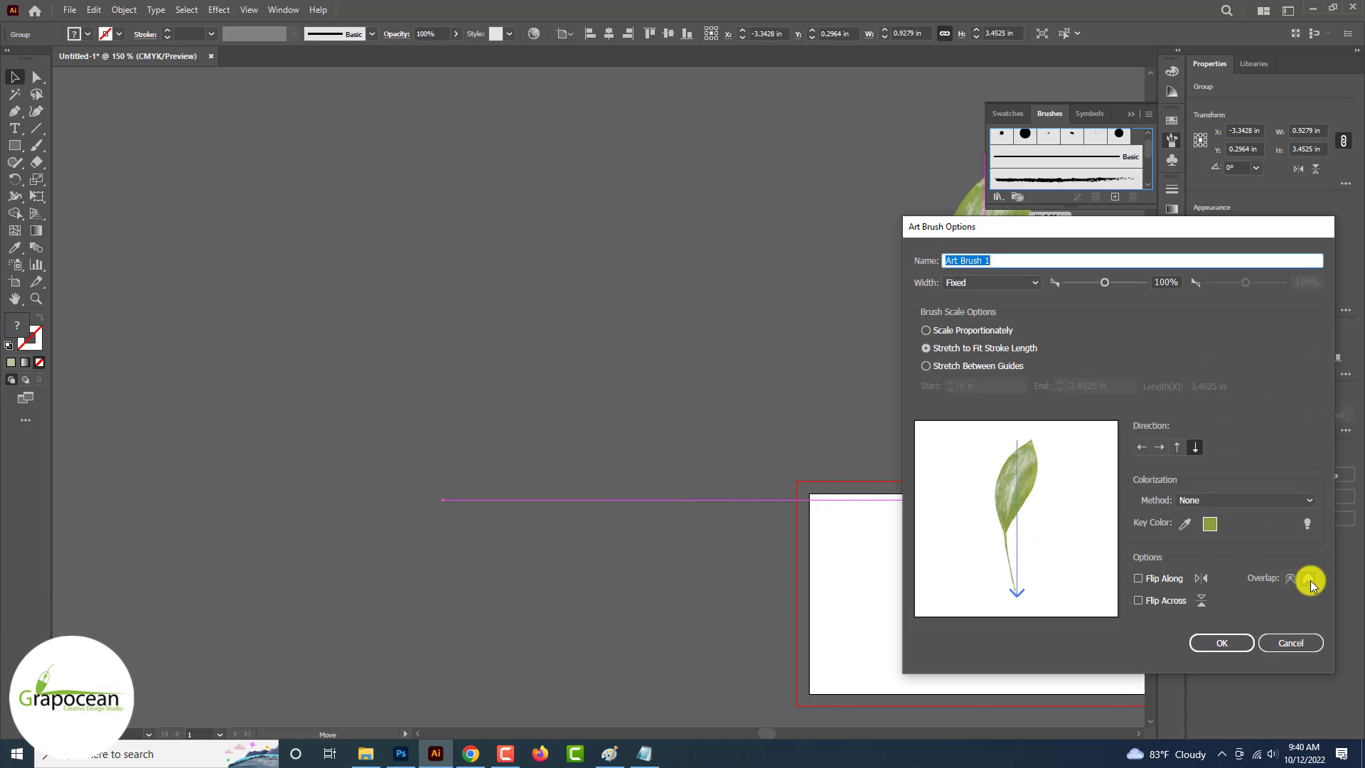
pyautogui.click(1251, 500)
pyautogui.click(1227, 538)
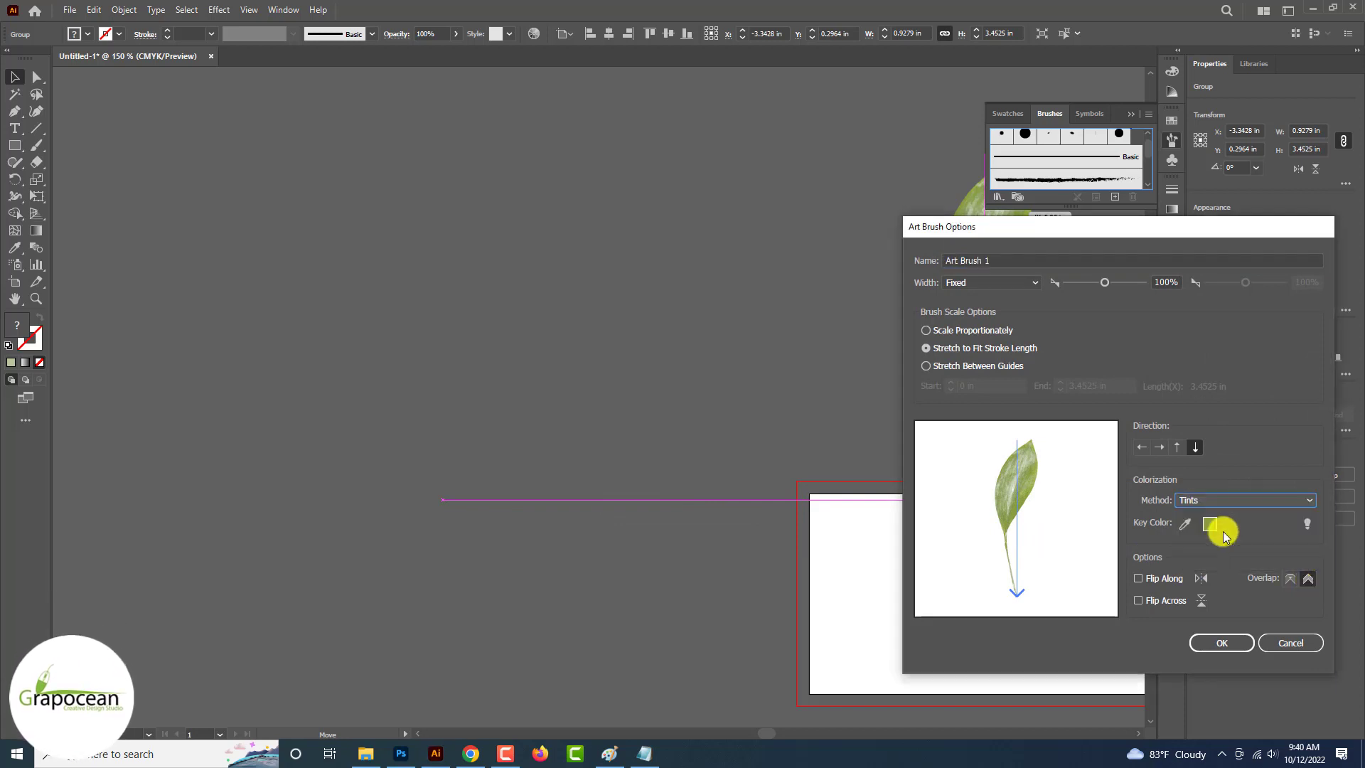
pyautogui.click(1234, 643)
# - Paint a curved leaf stroke about 3.8 in wide and 1.5 in high above the original leaf with the new art brush
pyautogui.click(37, 146)
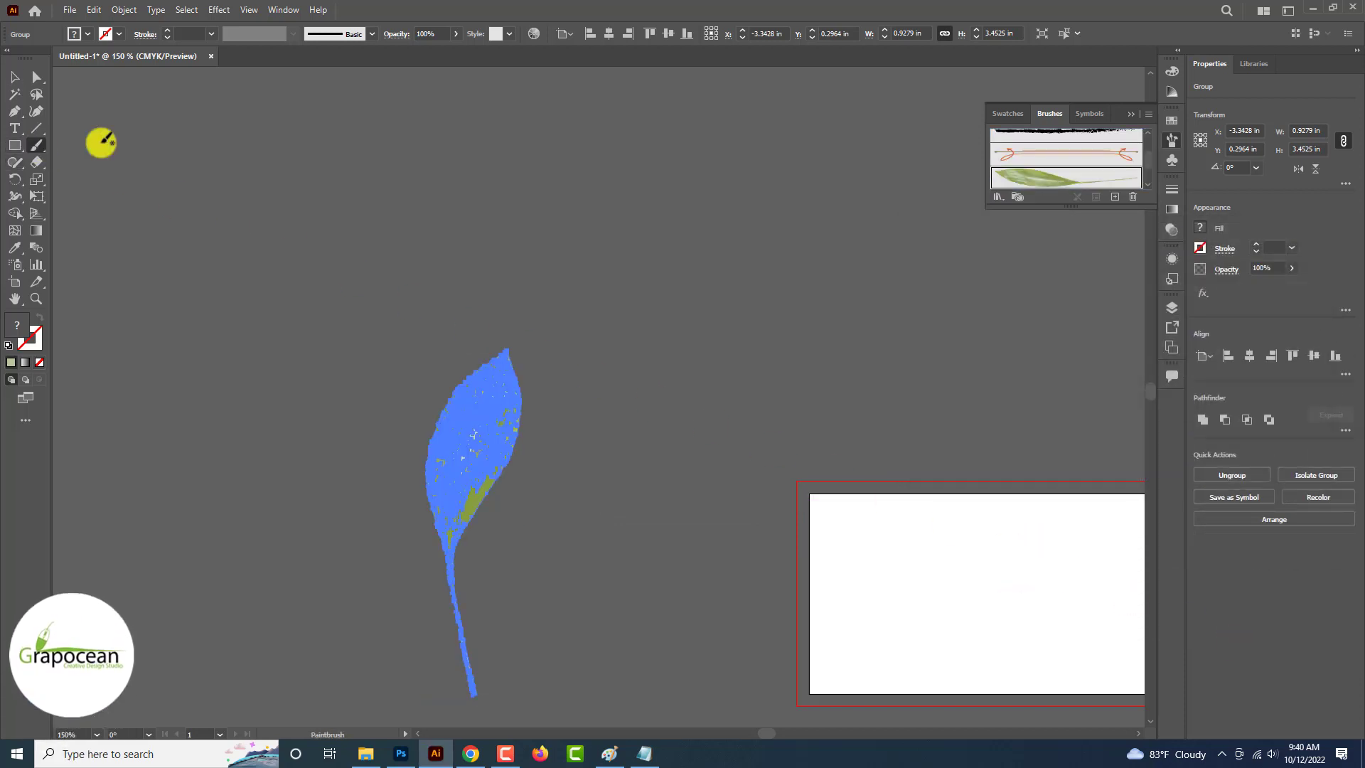
pyautogui.moveTo(293, 159); pyautogui.dragTo(290, 457)
pyautogui.hotkey('ctrl', 'z')
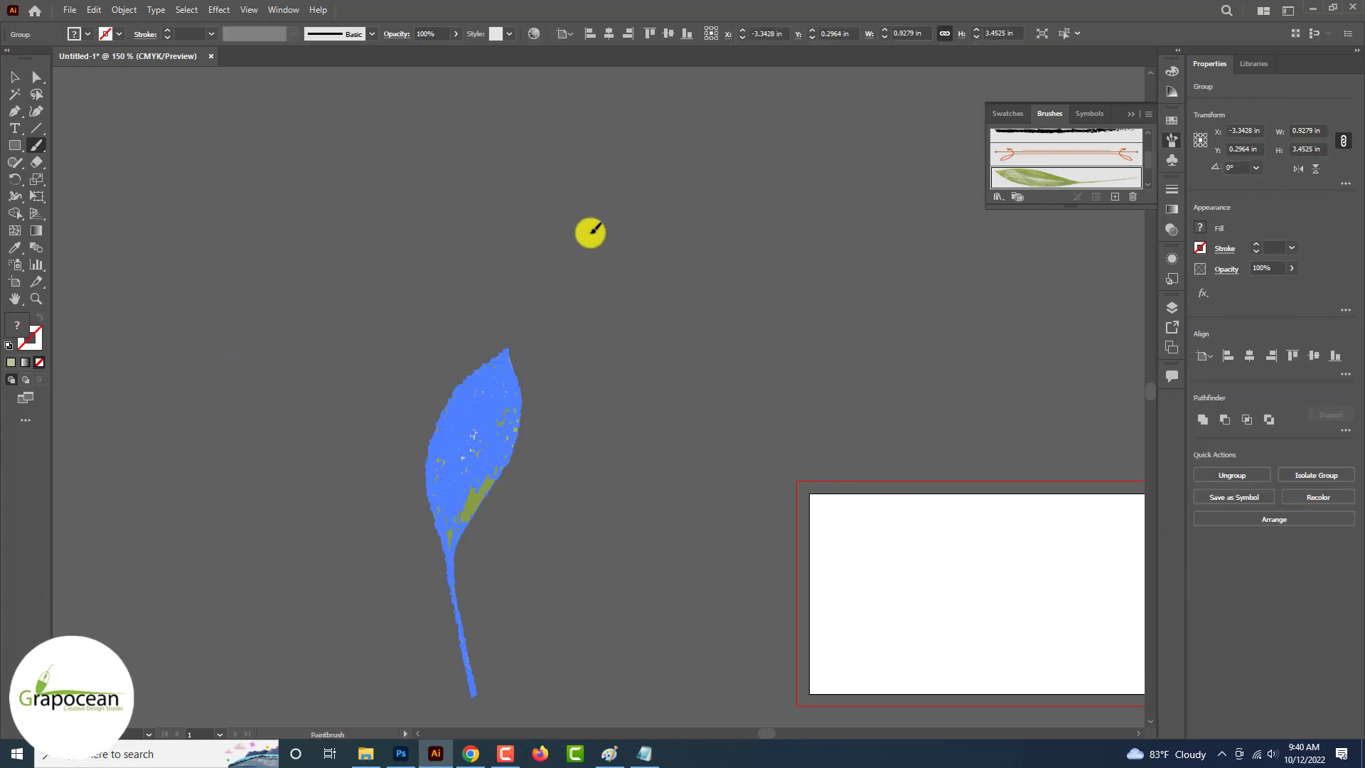
pyautogui.moveTo(234, 359); pyautogui.dragTo(619, 238)
pyautogui.click(105, 35)
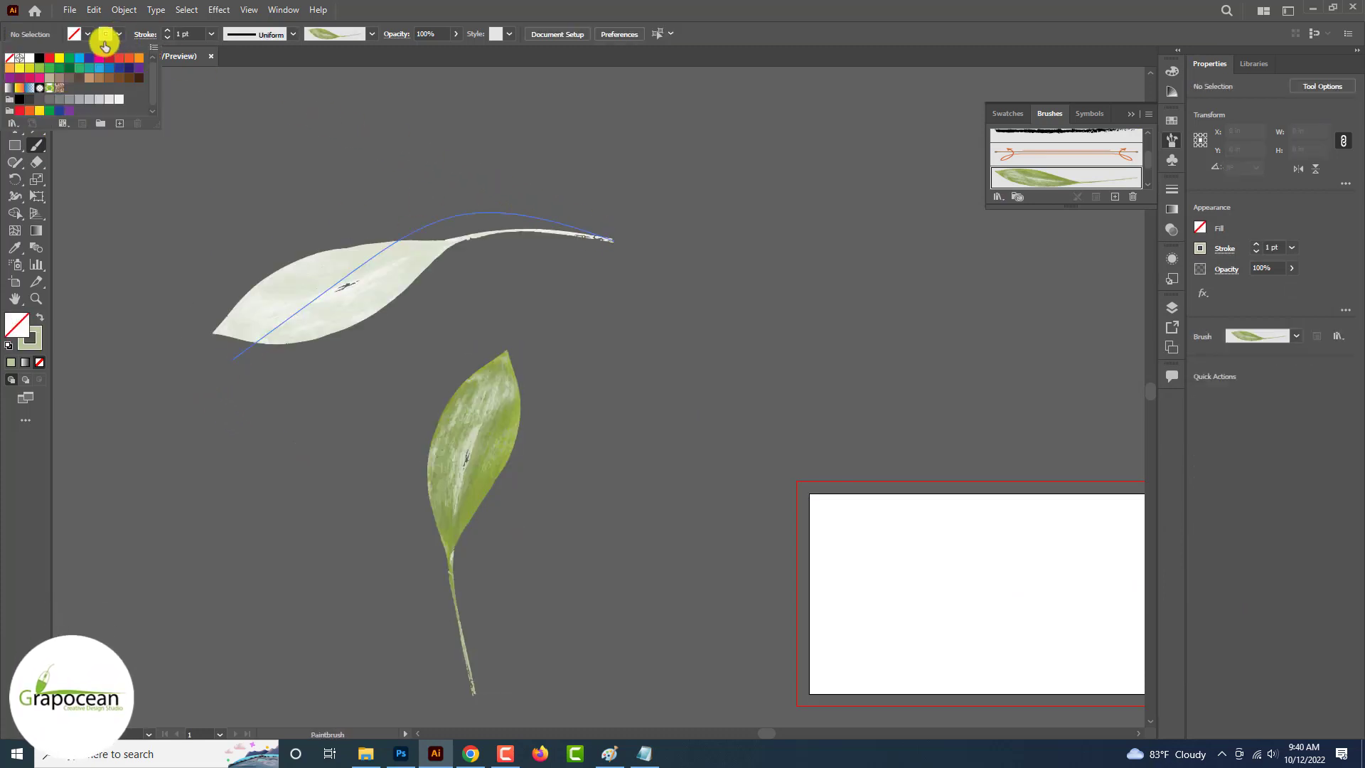
pyautogui.click(72, 80)
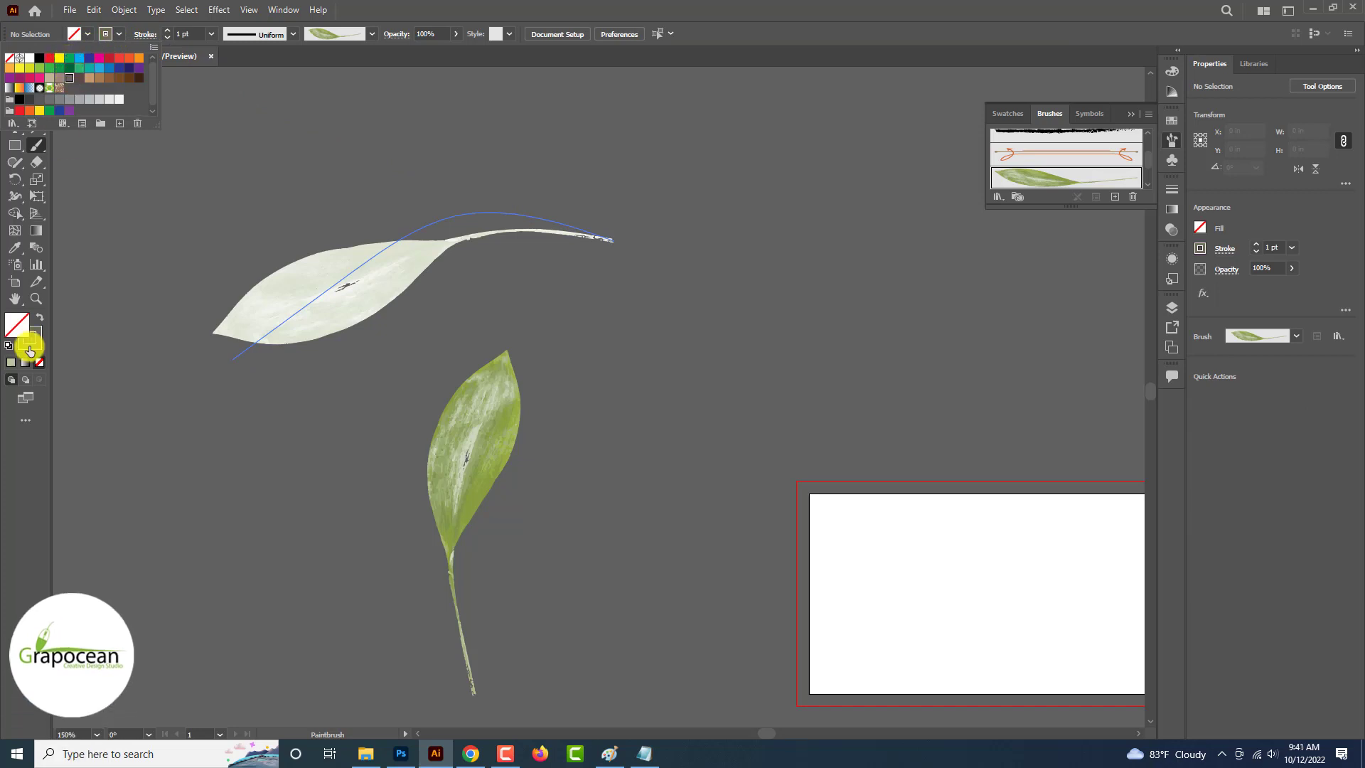
pyautogui.click(6, 455)
# - Recolor the painted leaf stroke, trying blue and orange swatches and settling on a red one
pyautogui.click(15, 78)
pyautogui.click(327, 328)
pyautogui.click(29, 337)
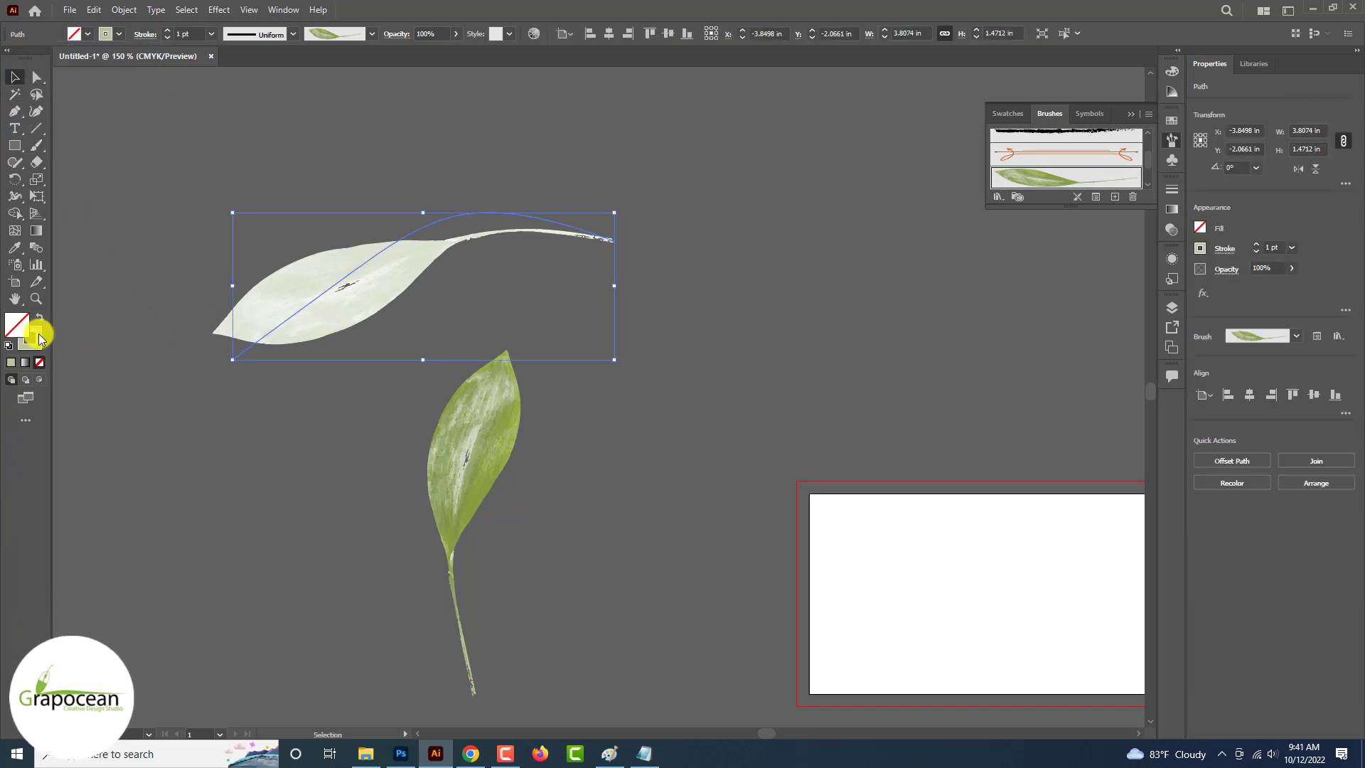
pyautogui.click(107, 34)
pyautogui.click(115, 74)
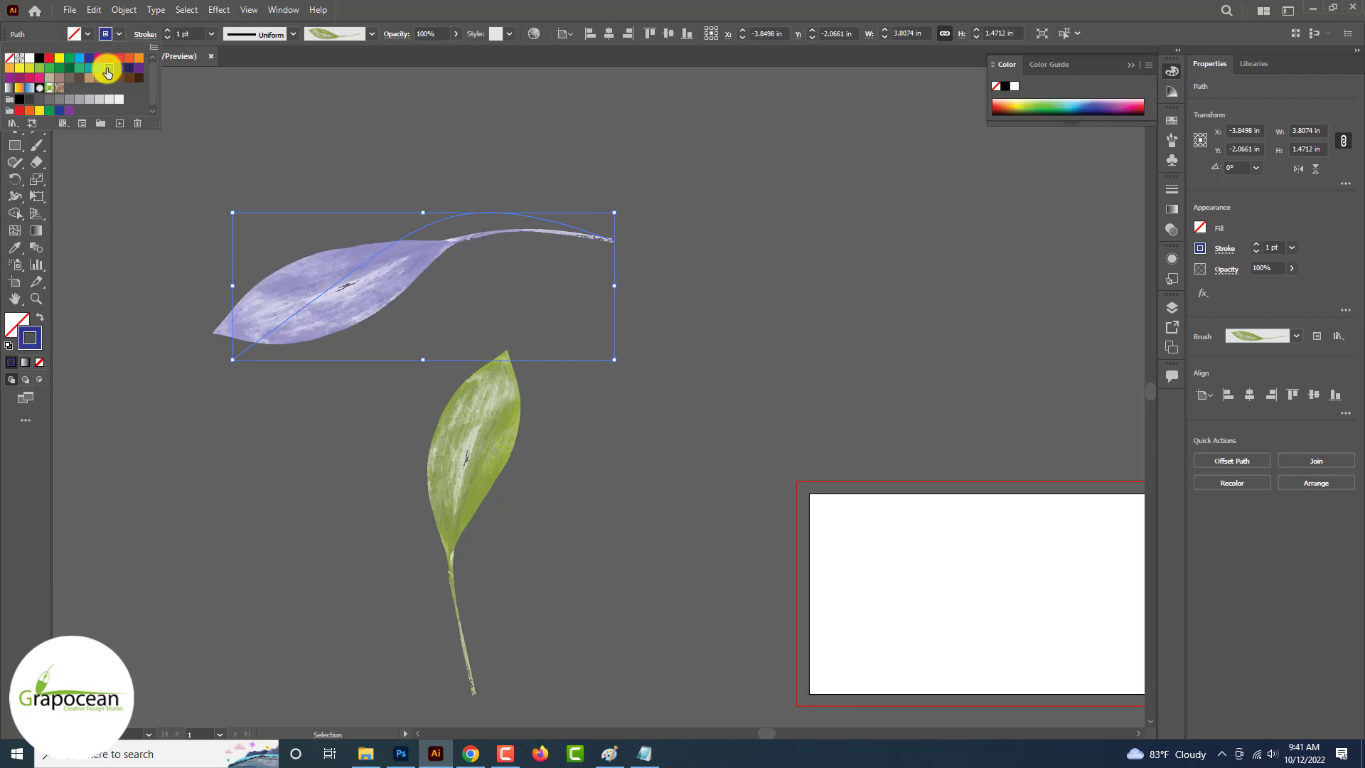
pyautogui.click(118, 69)
pyautogui.click(136, 60)
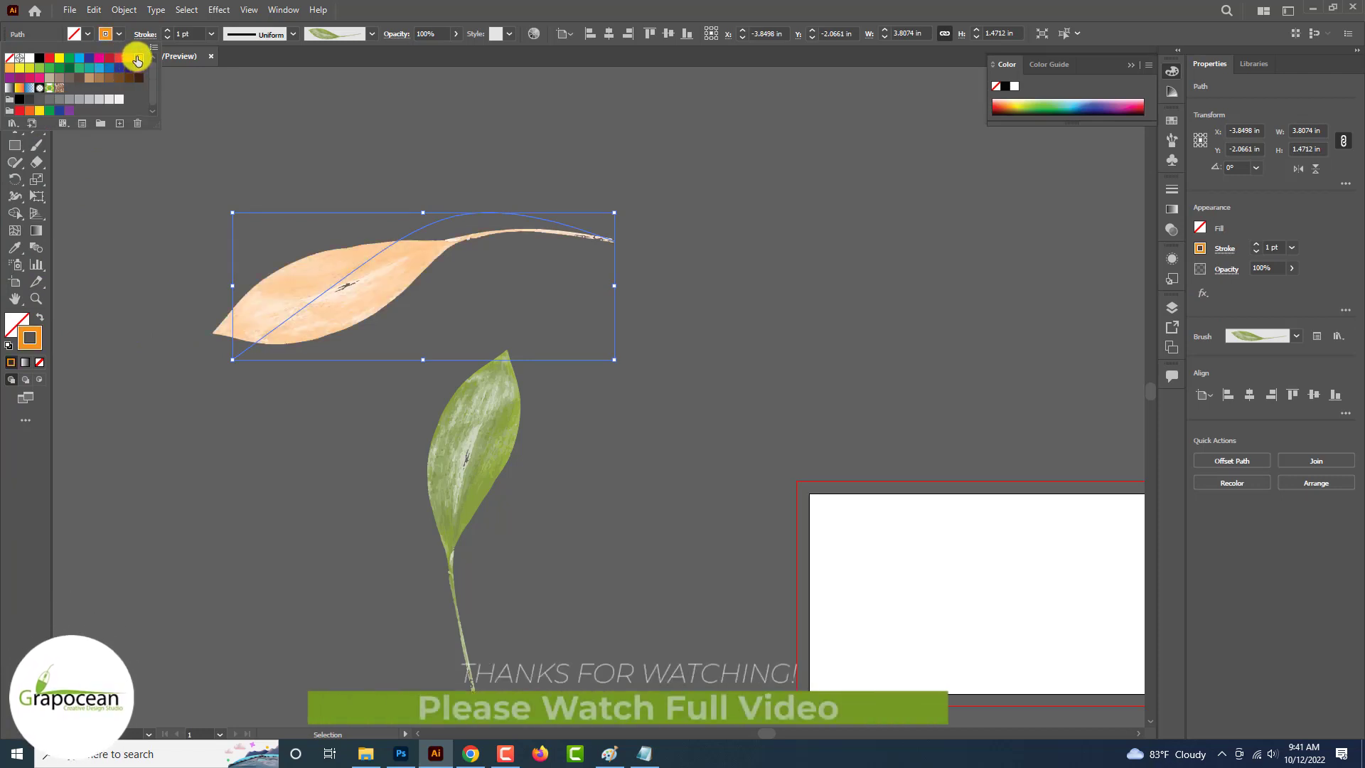
pyautogui.click(128, 60)
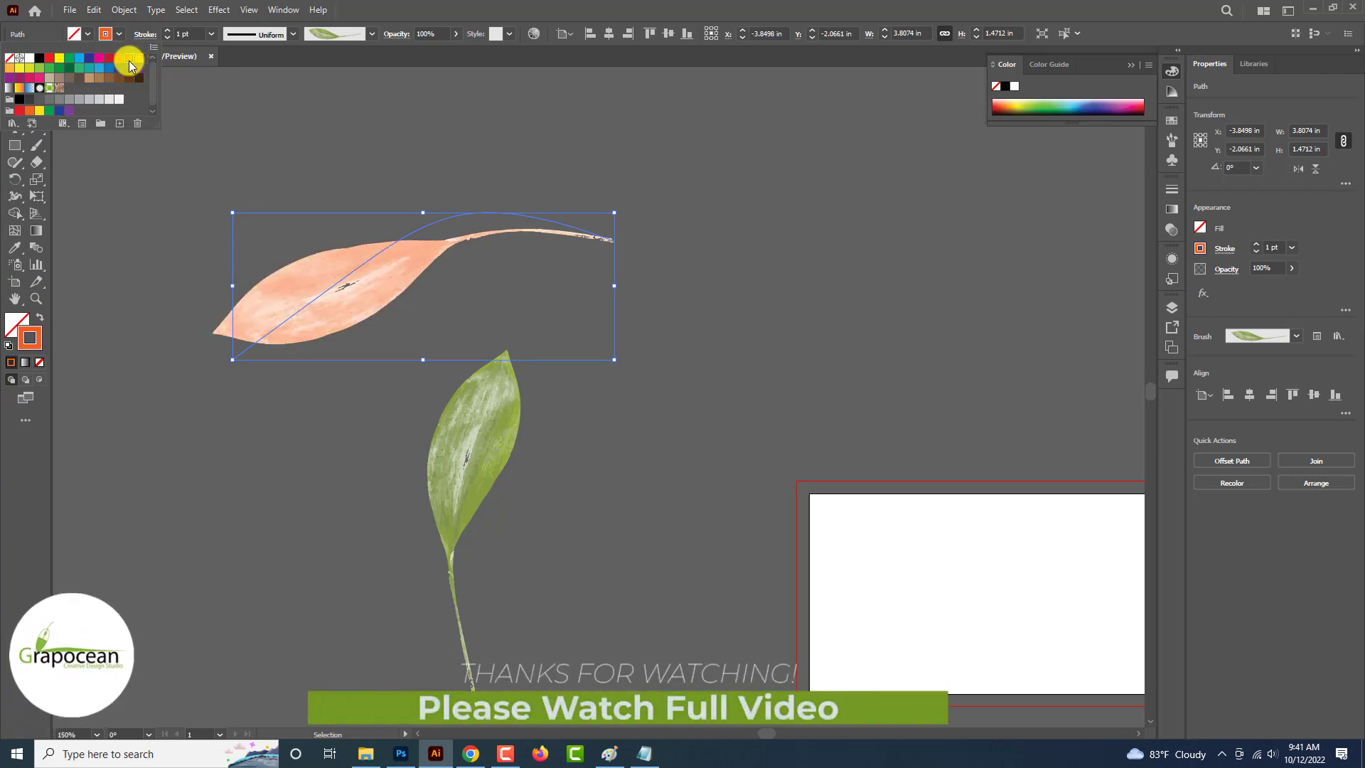
pyautogui.click(10, 470)
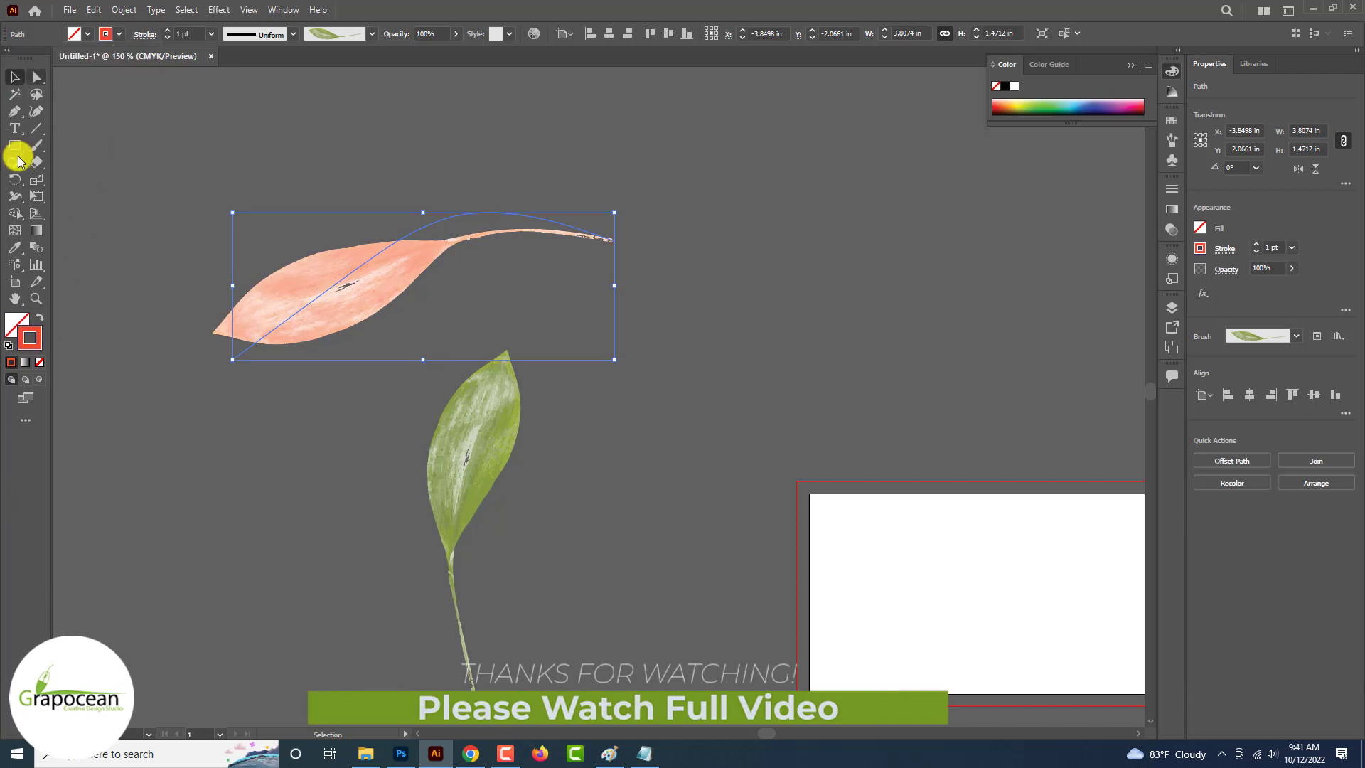
# - Give the painted leaf stroke a tapered width profile and set its stroke color to teal
pyautogui.click(106, 197)
pyautogui.moveTo(381, 295); pyautogui.dragTo(333, 401)
pyautogui.moveTo(370, 307)
pyautogui.mouseDown()
pyautogui.moveTo(671, 423)
pyautogui.moveTo(624, 565)
pyautogui.moveTo(305, 264)
pyautogui.mouseUp()
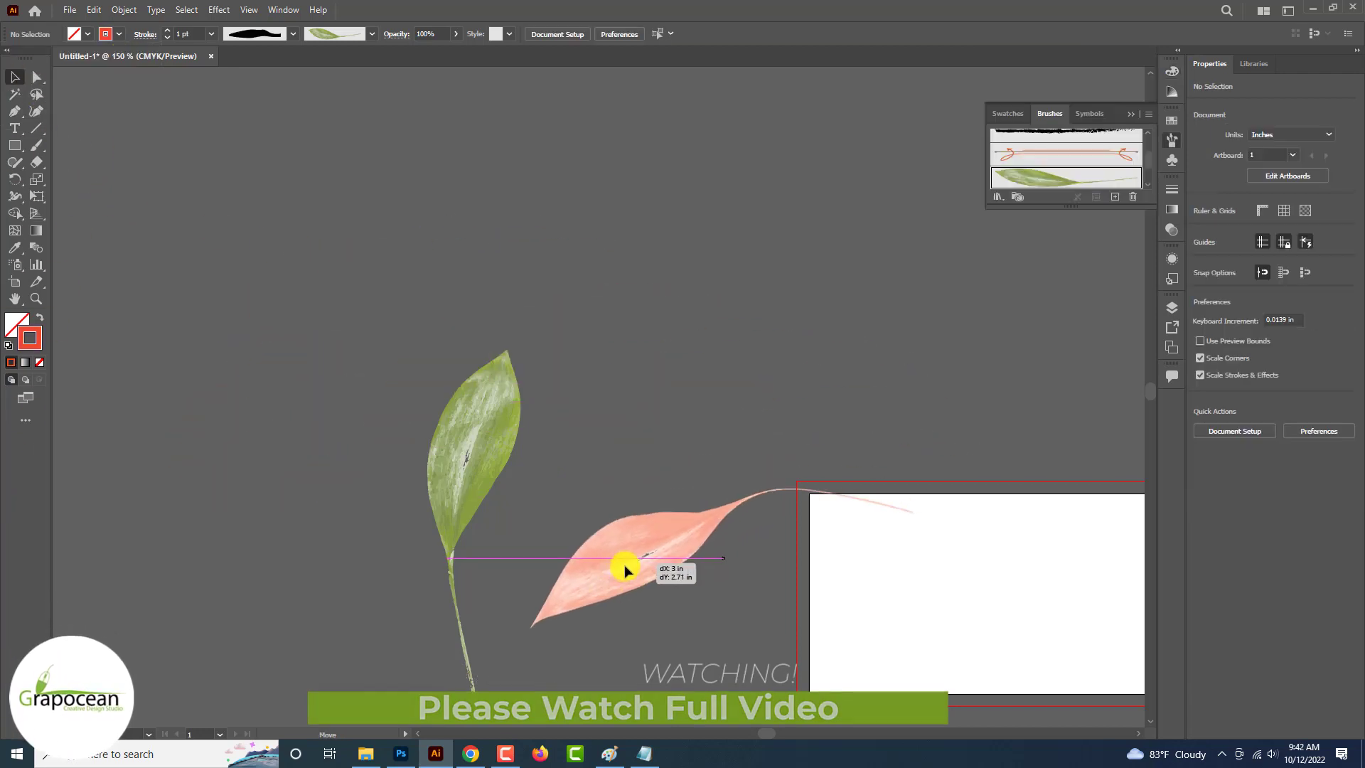
pyautogui.doubleClick(39, 340)
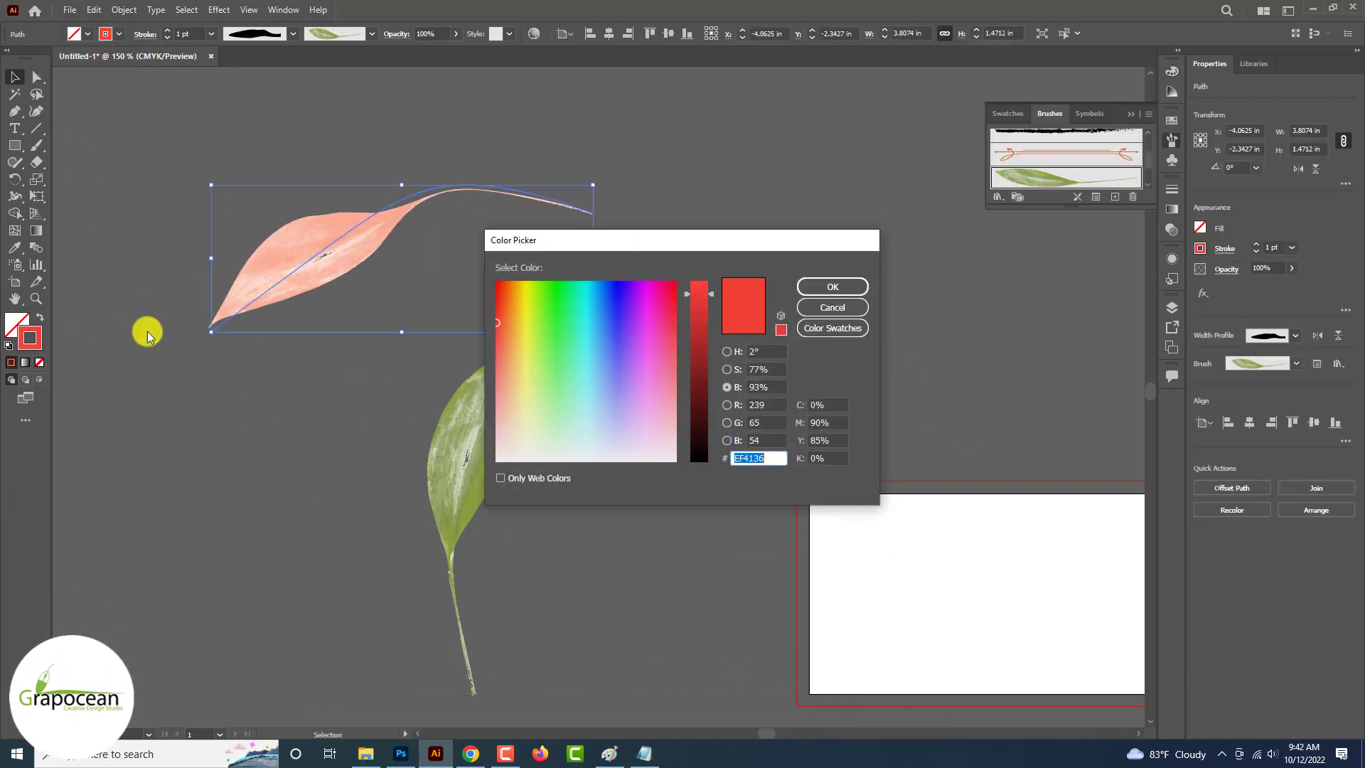
pyautogui.click(830, 287)
# - Place the teal leaf in the Photoshop coffee pouch layout over the beans, rotated to 82.40°
pyautogui.moveTo(388, 255)
pyautogui.mouseDown()
pyautogui.moveTo(668, 323)
pyautogui.moveTo(479, 718)
pyautogui.moveTo(406, 755)
pyautogui.moveTo(621, 453)
pyautogui.moveTo(638, 456)
pyautogui.mouseUp()
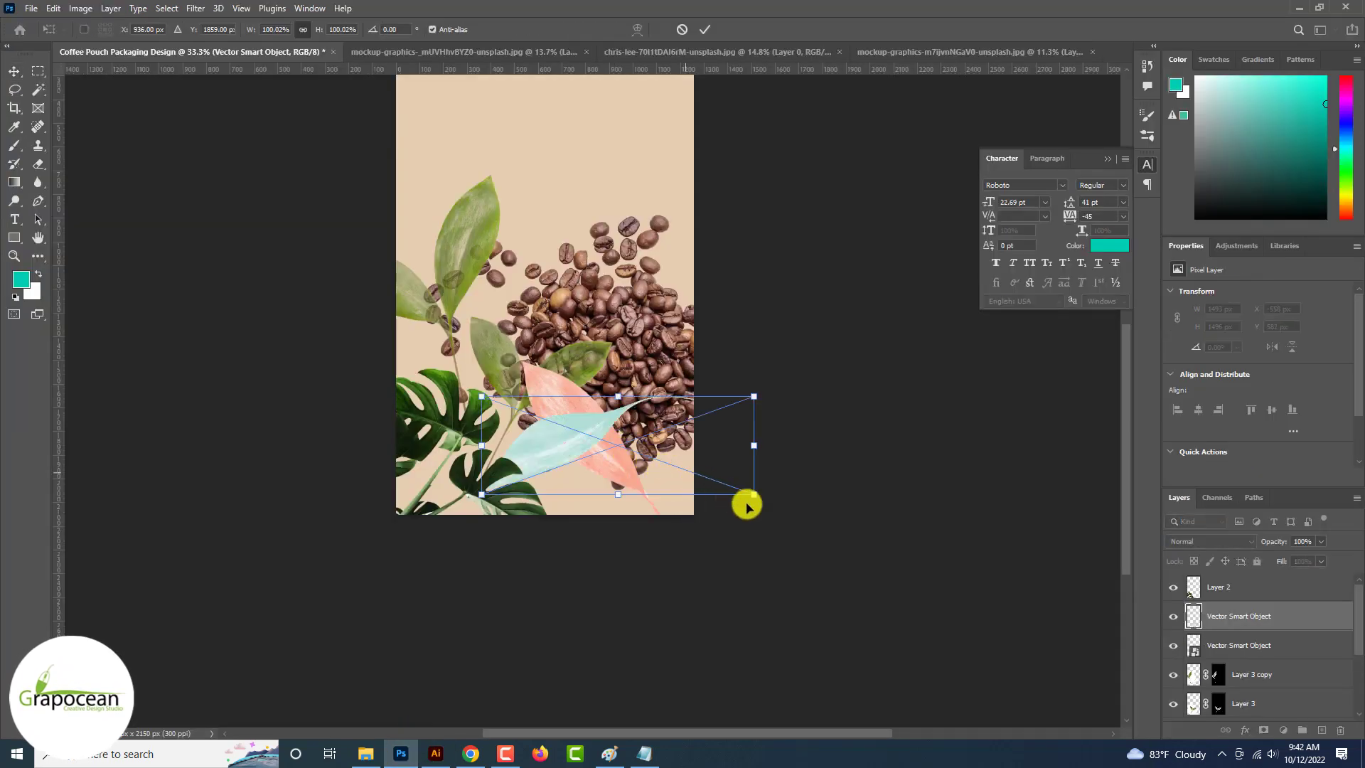
pyautogui.moveTo(747, 503); pyautogui.dragTo(557, 631)
pyautogui.click(707, 29)
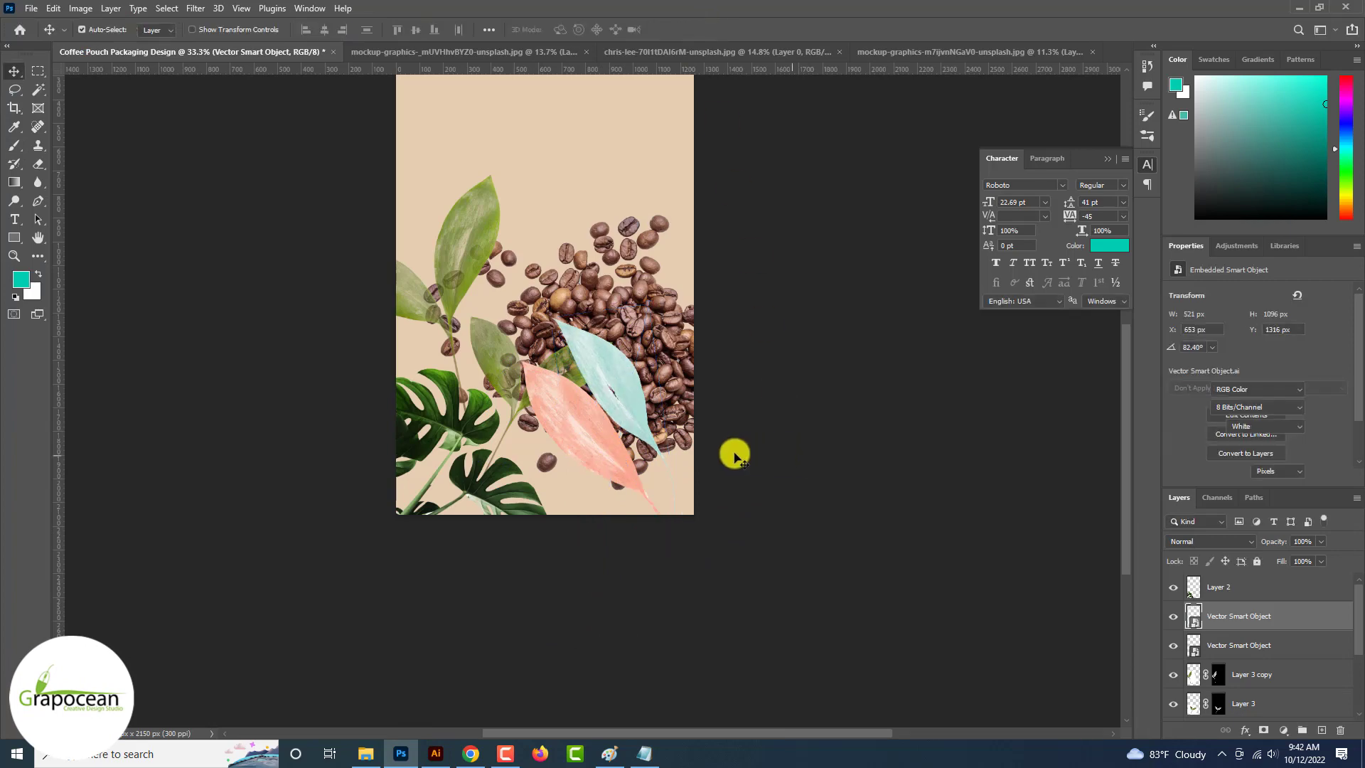
# - Delete the red leaf from the pouch layout and move the teal leaf down and left into its place
pyautogui.moveTo(598, 447); pyautogui.dragTo(587, 491)
pyautogui.press('Delete')
pyautogui.moveTo(619, 420); pyautogui.dragTo(577, 455)
# - Switch to Illustrator, move the teal leaf stroke up and right, and check the width setting in the leaf art brush's options
pyautogui.click(435, 755)
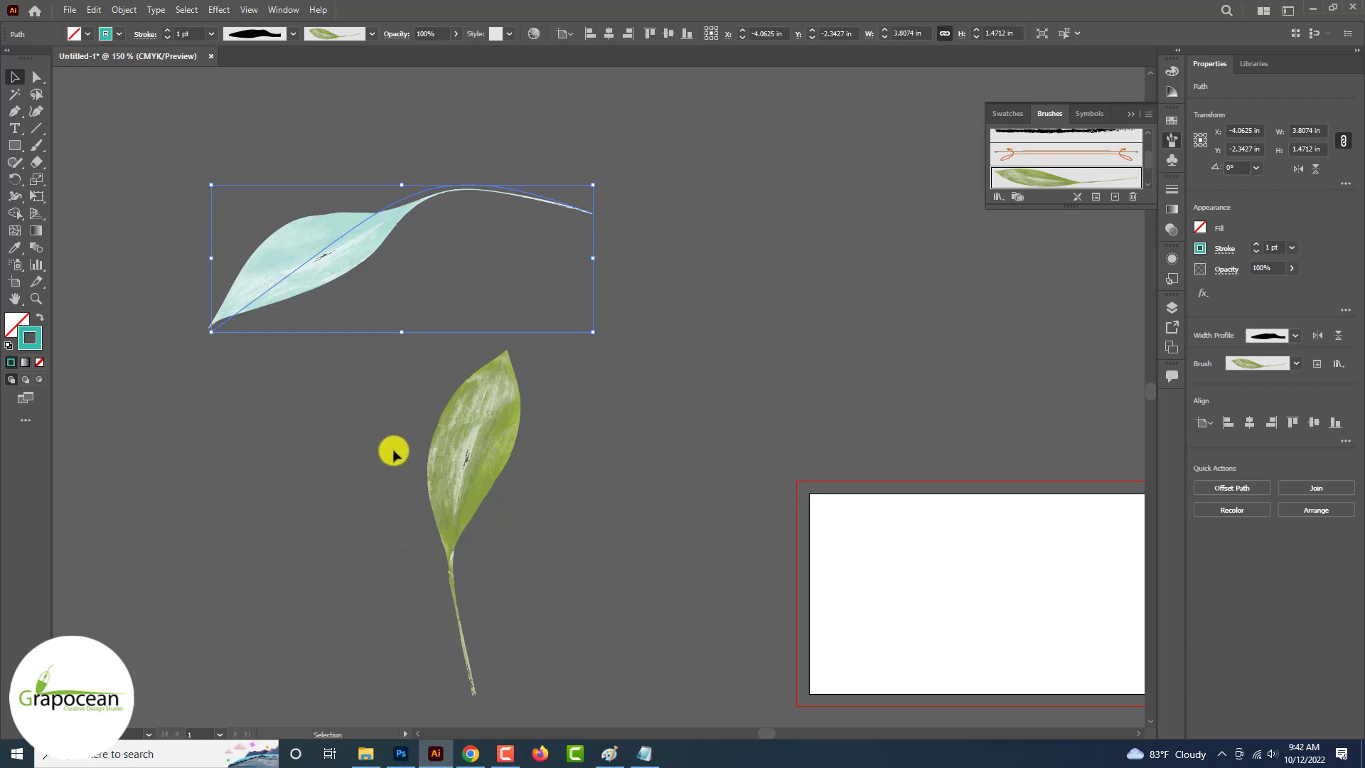
pyautogui.moveTo(365, 235)
pyautogui.mouseDown()
pyautogui.moveTo(915, 192)
pyautogui.moveTo(335, 178)
pyautogui.mouseUp()
pyautogui.doubleClick(1043, 177)
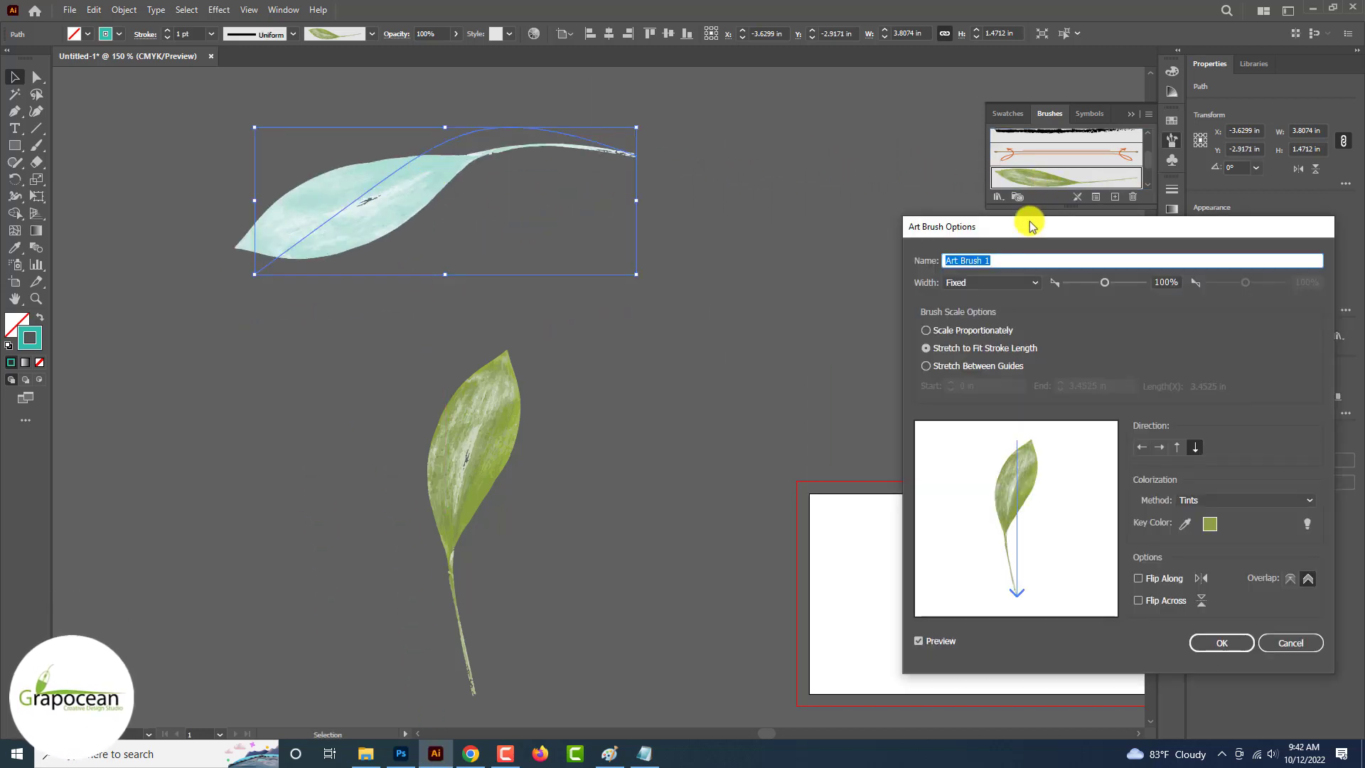
pyautogui.click(1007, 283)
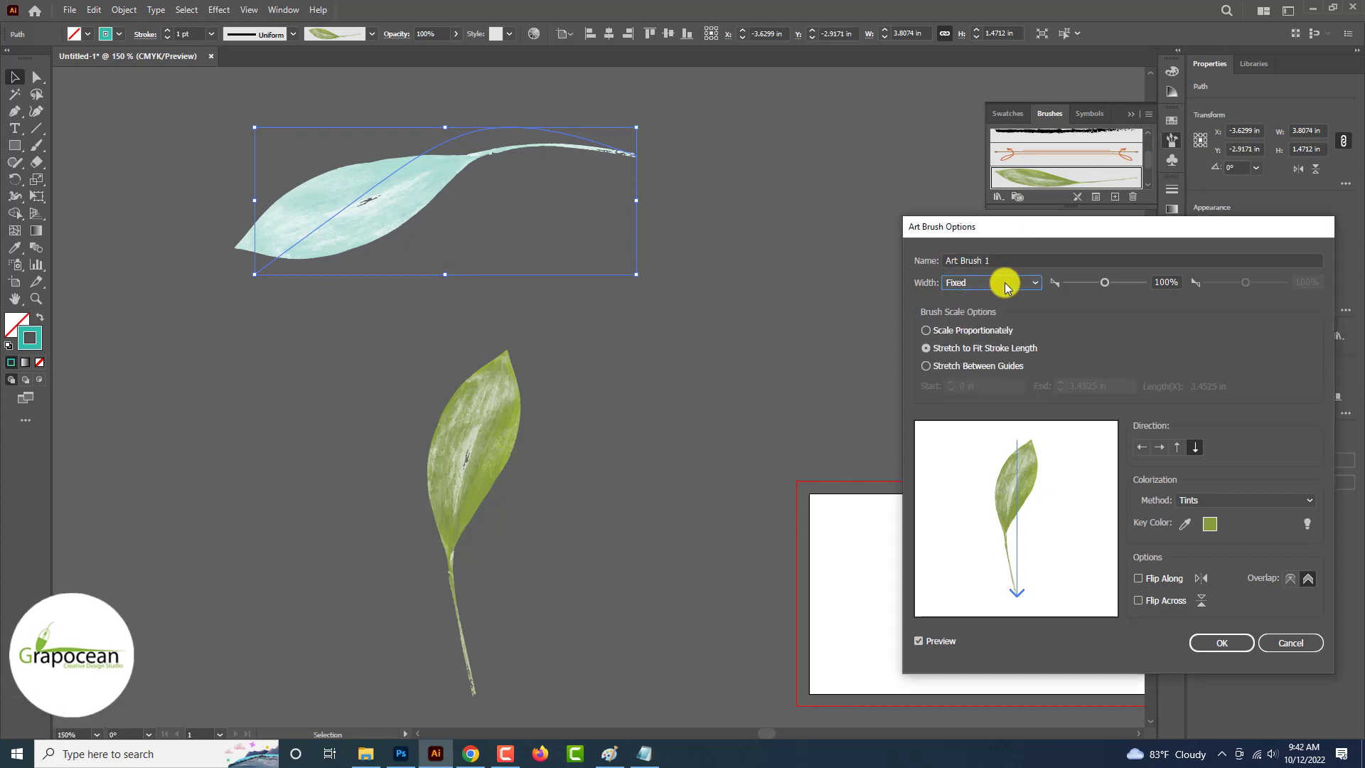
pyautogui.click(1290, 642)
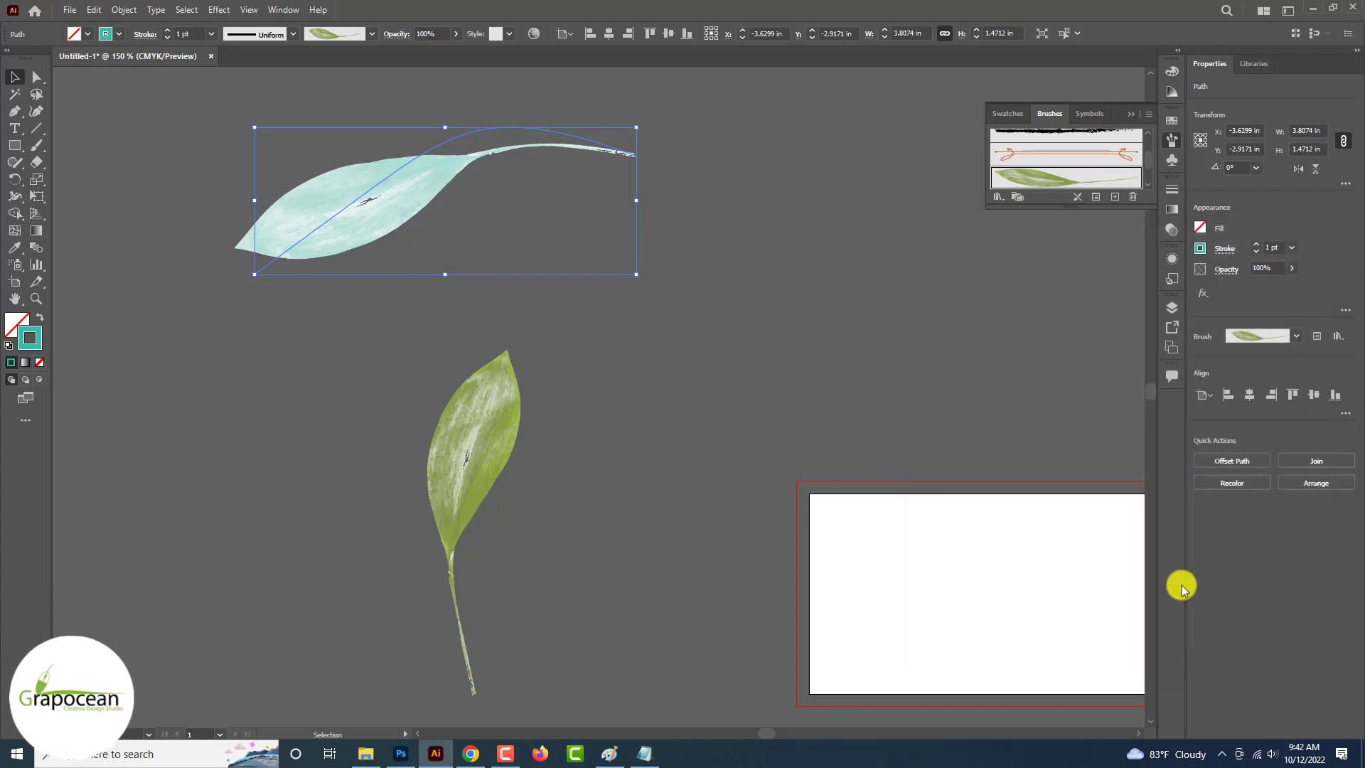
# - Start a new scatter brush from the teal leaf with size, spacing, scatter and rotation all set to Random
pyautogui.moveTo(524, 244)
pyautogui.mouseDown()
pyautogui.moveTo(1188, 180)
pyautogui.moveTo(1133, 188)
pyautogui.mouseUp()
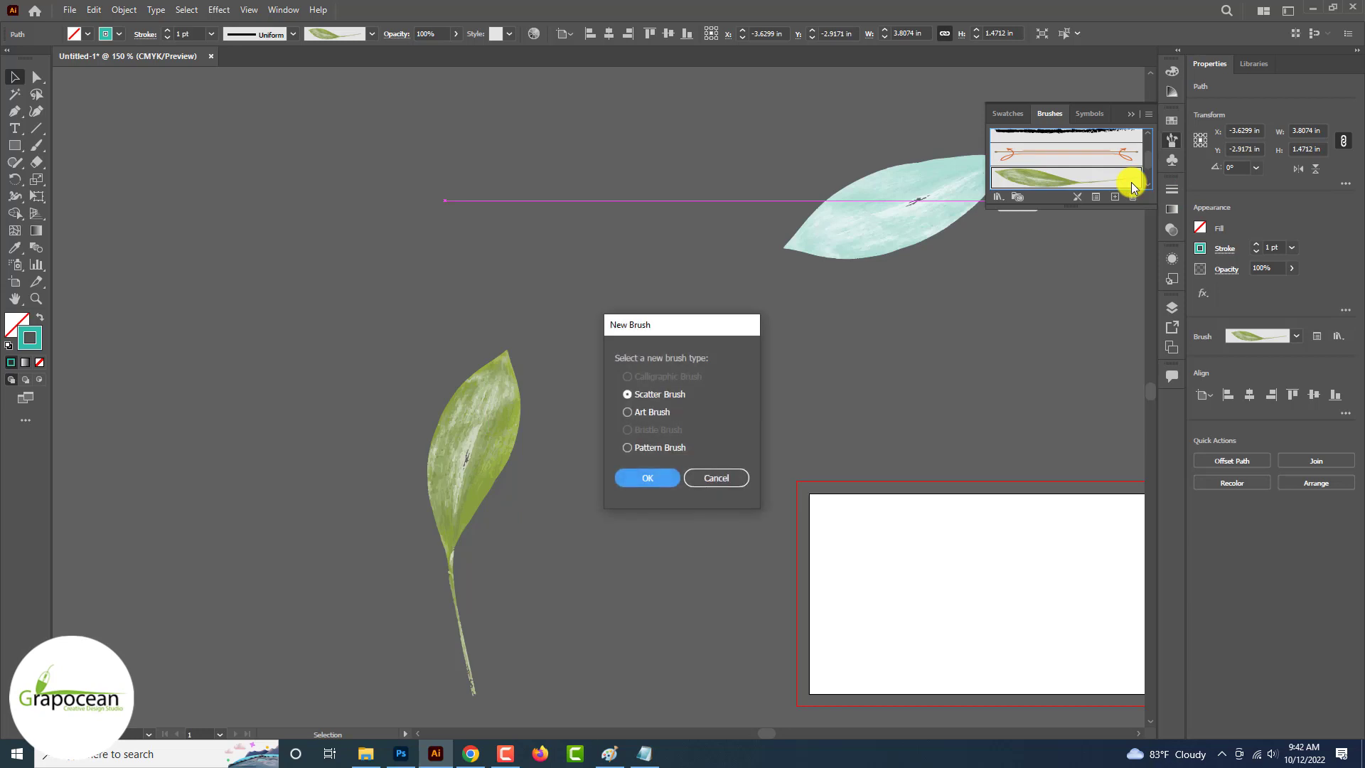
pyautogui.click(655, 481)
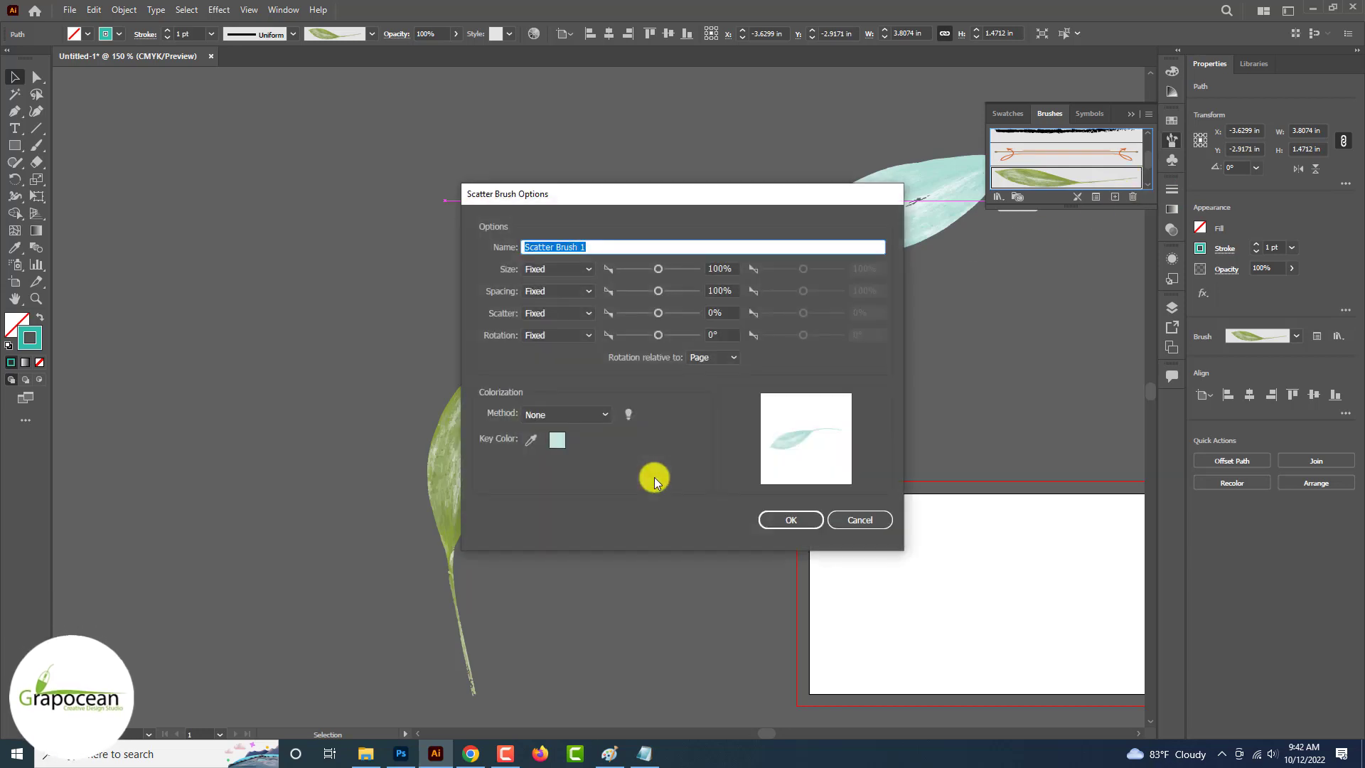
pyautogui.click(558, 269)
pyautogui.click(552, 300)
pyautogui.click(557, 291)
pyautogui.click(552, 322)
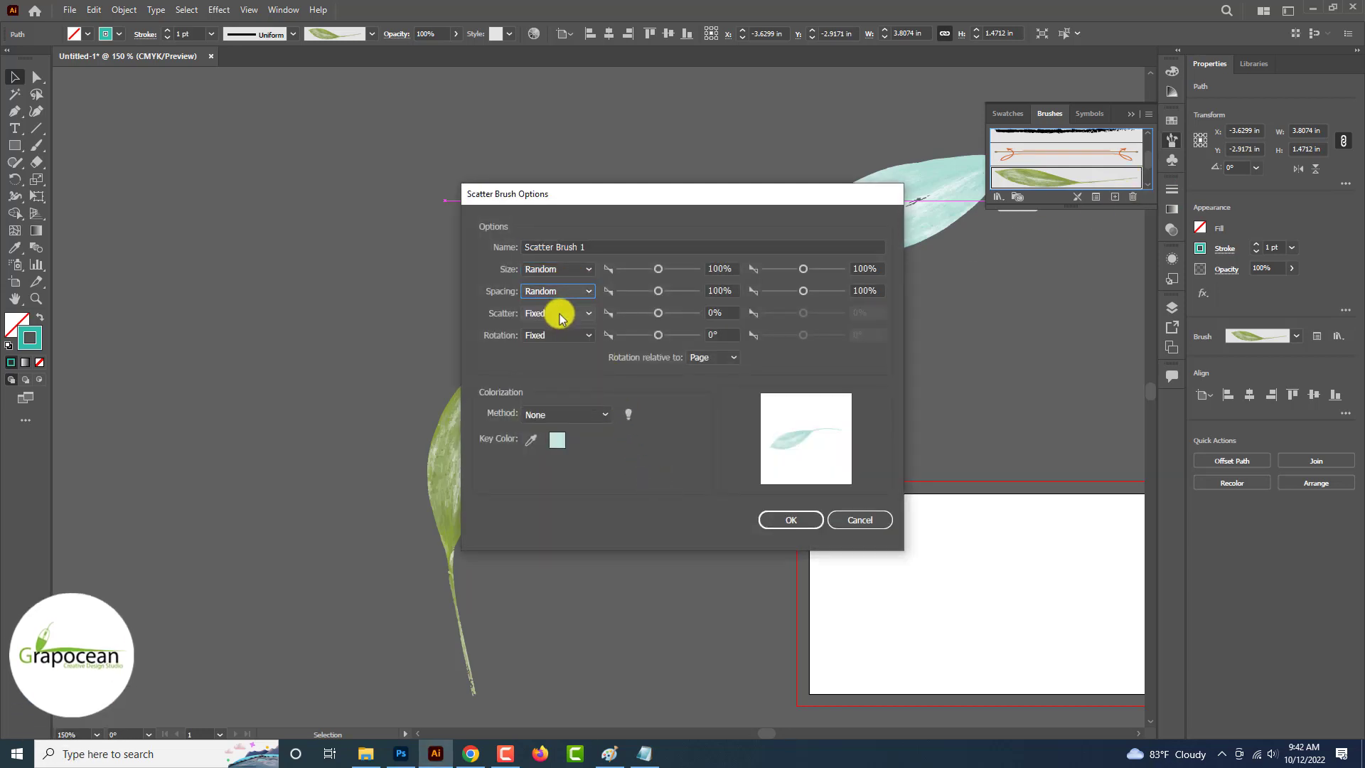
pyautogui.click(557, 313)
pyautogui.click(559, 344)
pyautogui.click(558, 335)
pyautogui.click(551, 366)
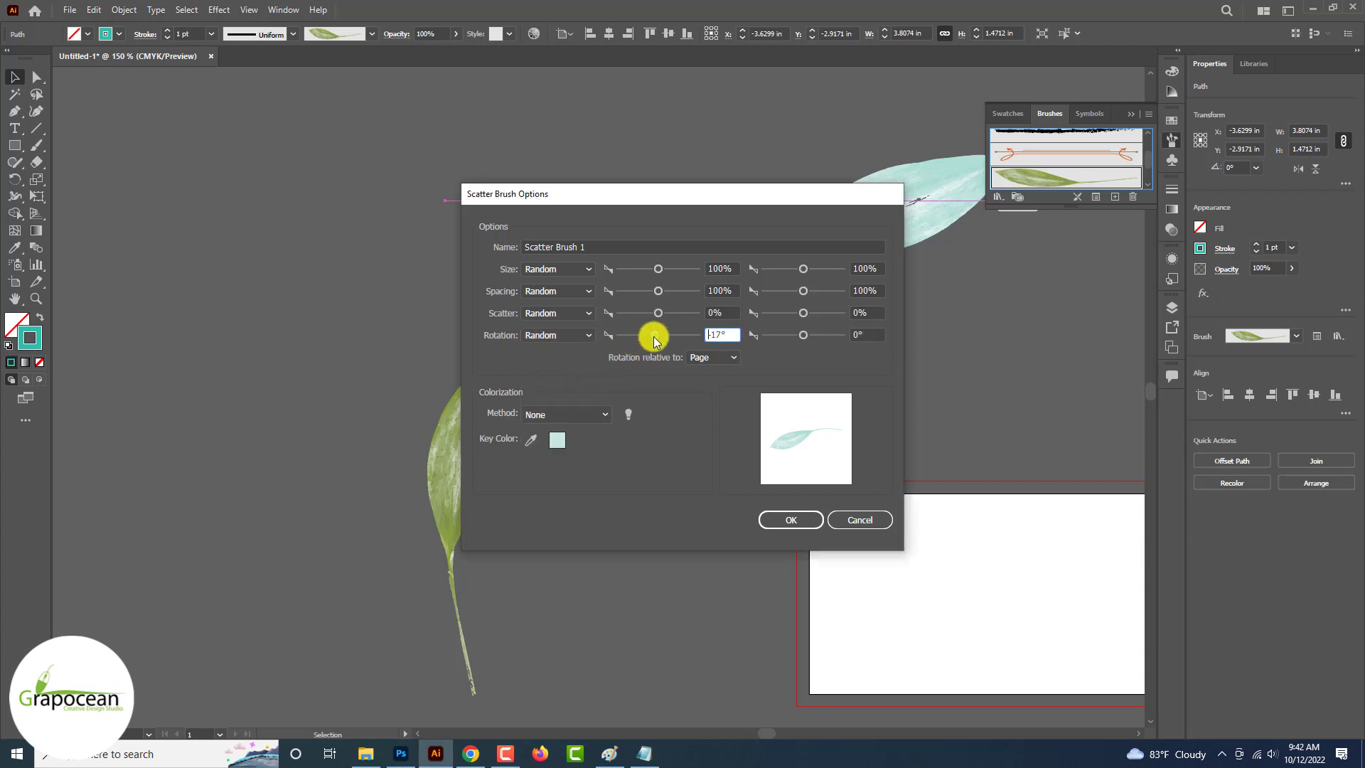
# - Set the scatter brush's first values to 87% spacing, 185% scatter and -17° rotation, the second to 267% size, 70% spacing and -83° rotation, with Tints colorization
pyautogui.moveTo(657, 313); pyautogui.dragTo(652, 291)
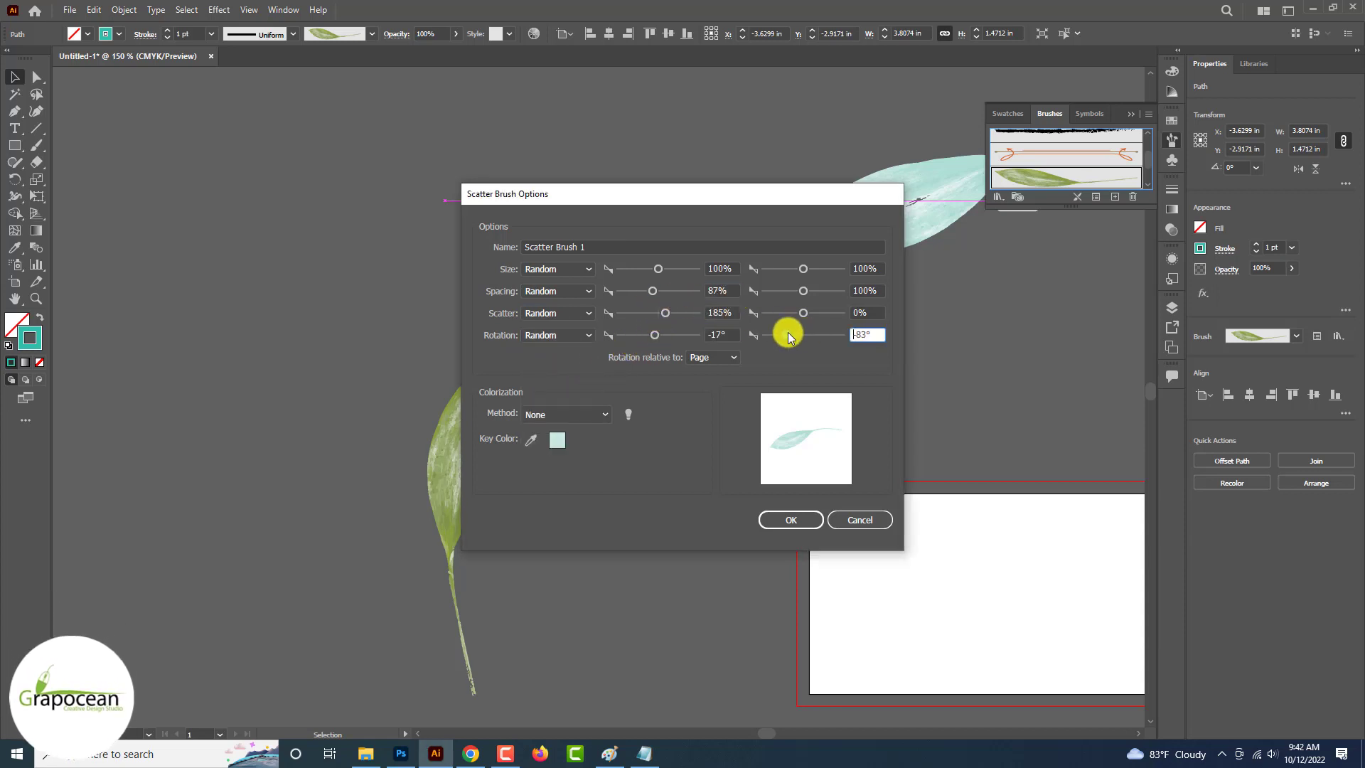
pyautogui.click(578, 415)
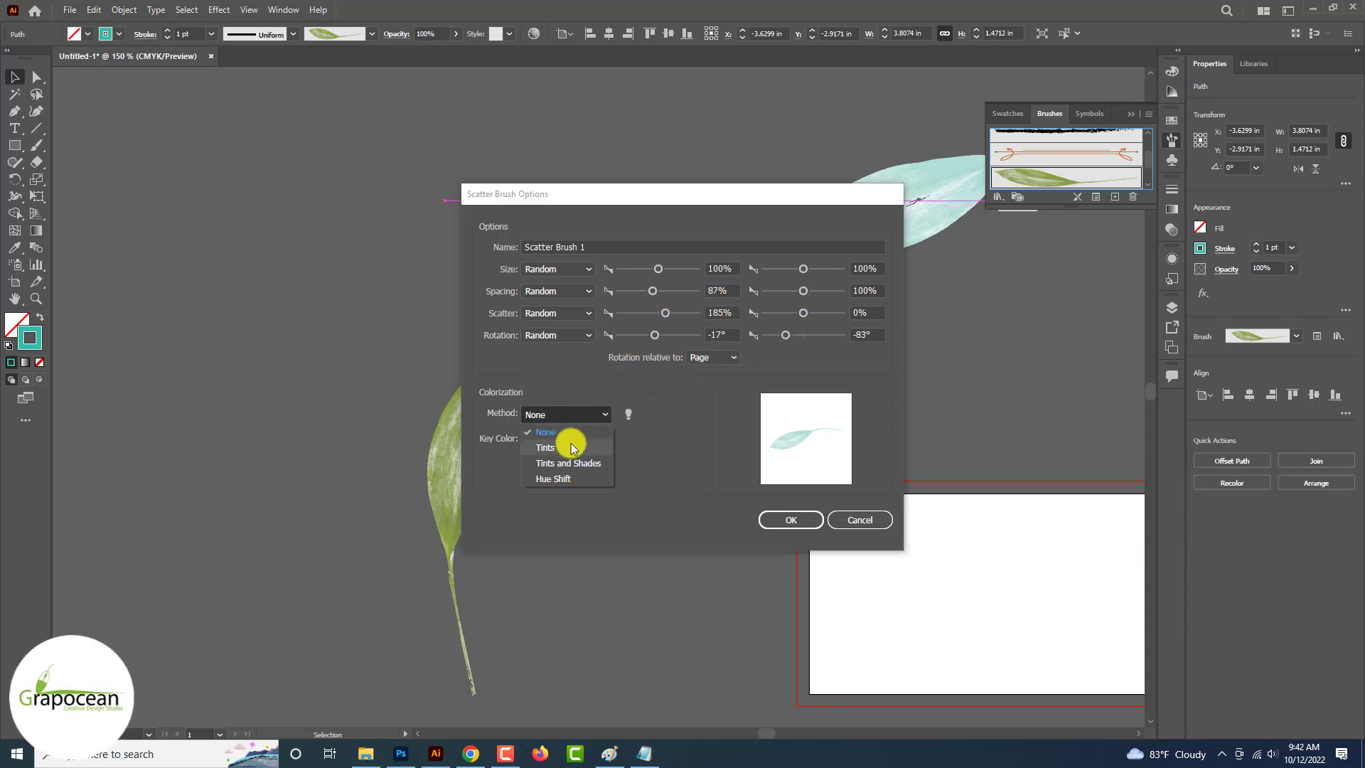
pyautogui.click(570, 447)
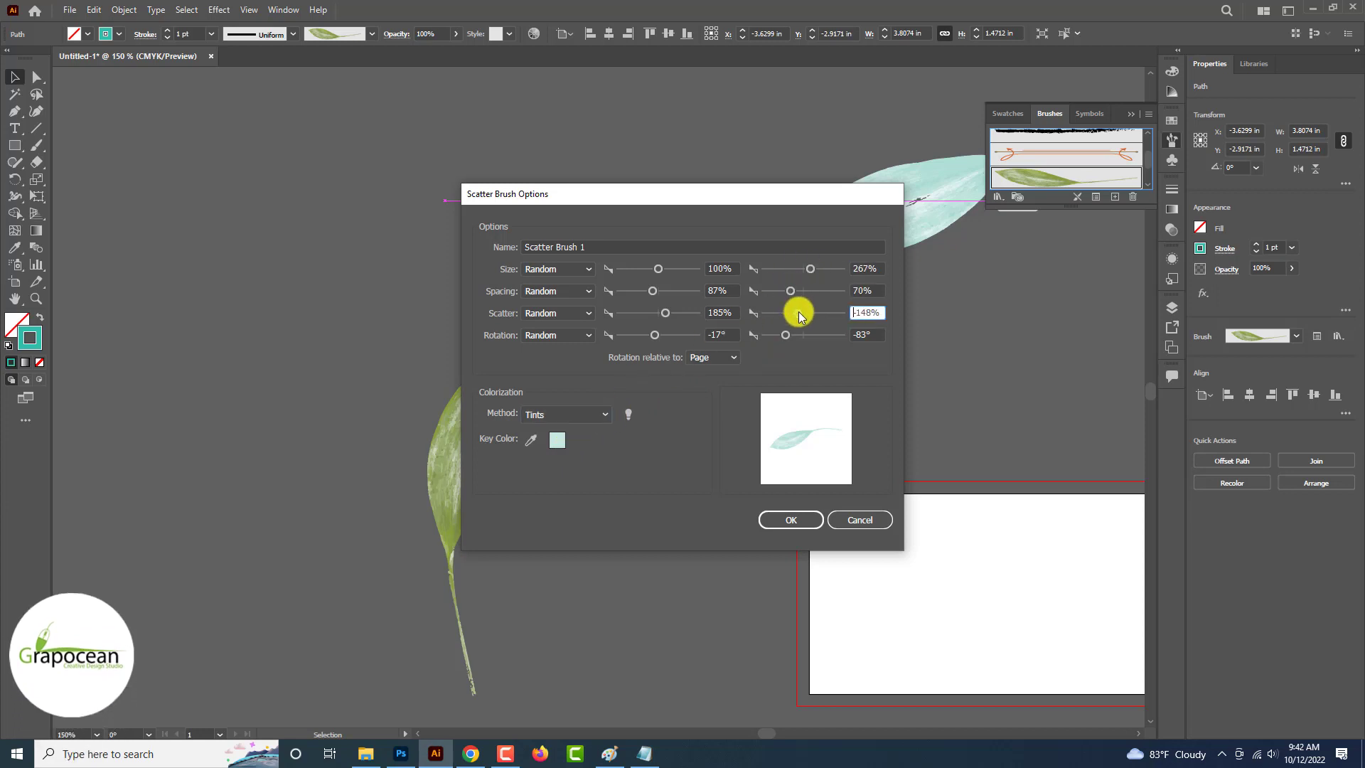
pyautogui.click(792, 520)
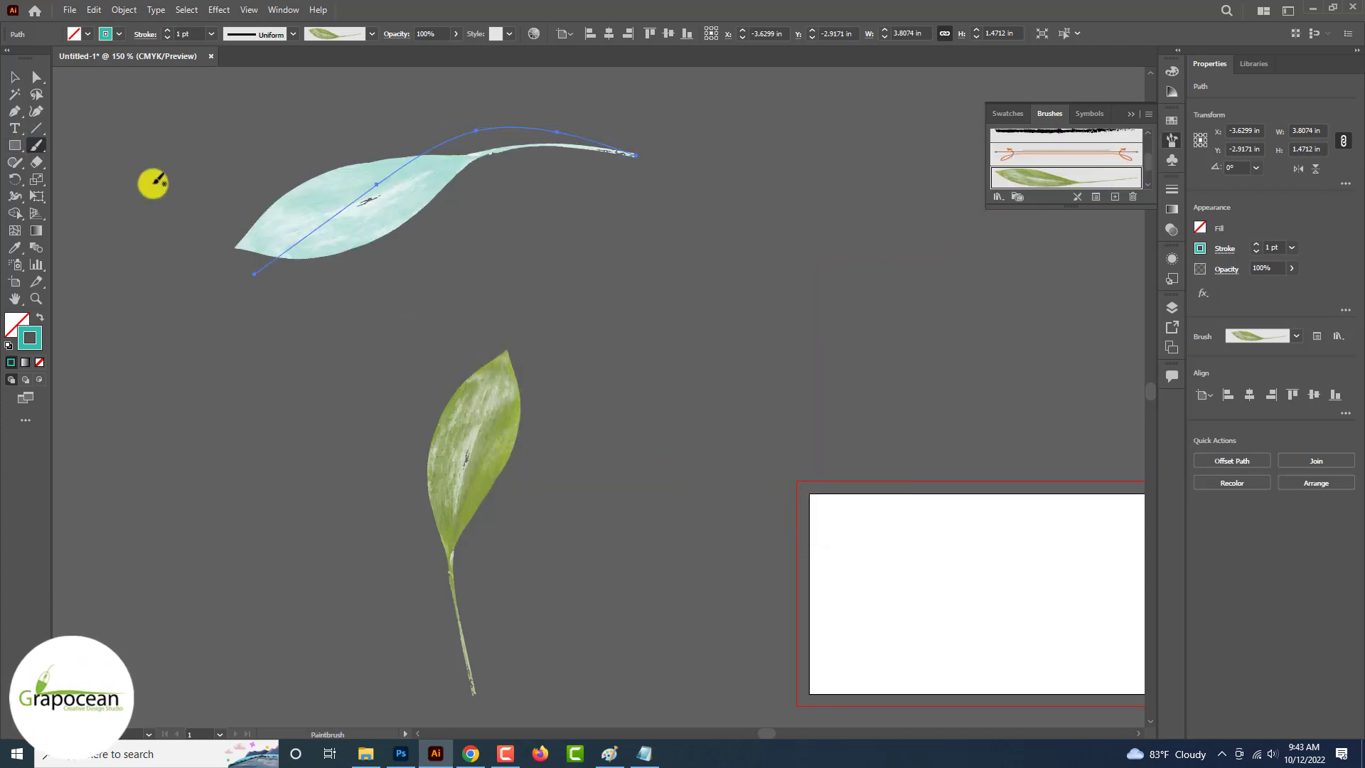
# - Paint a test stroke with the leaf art brush beside the green leaf and undo it
pyautogui.moveTo(689, 381); pyautogui.dragTo(716, 573)
pyautogui.hotkey('ctrl', '-')
pyautogui.hotkey('ctrl', '-')
pyautogui.hotkey('ctrl', '-')
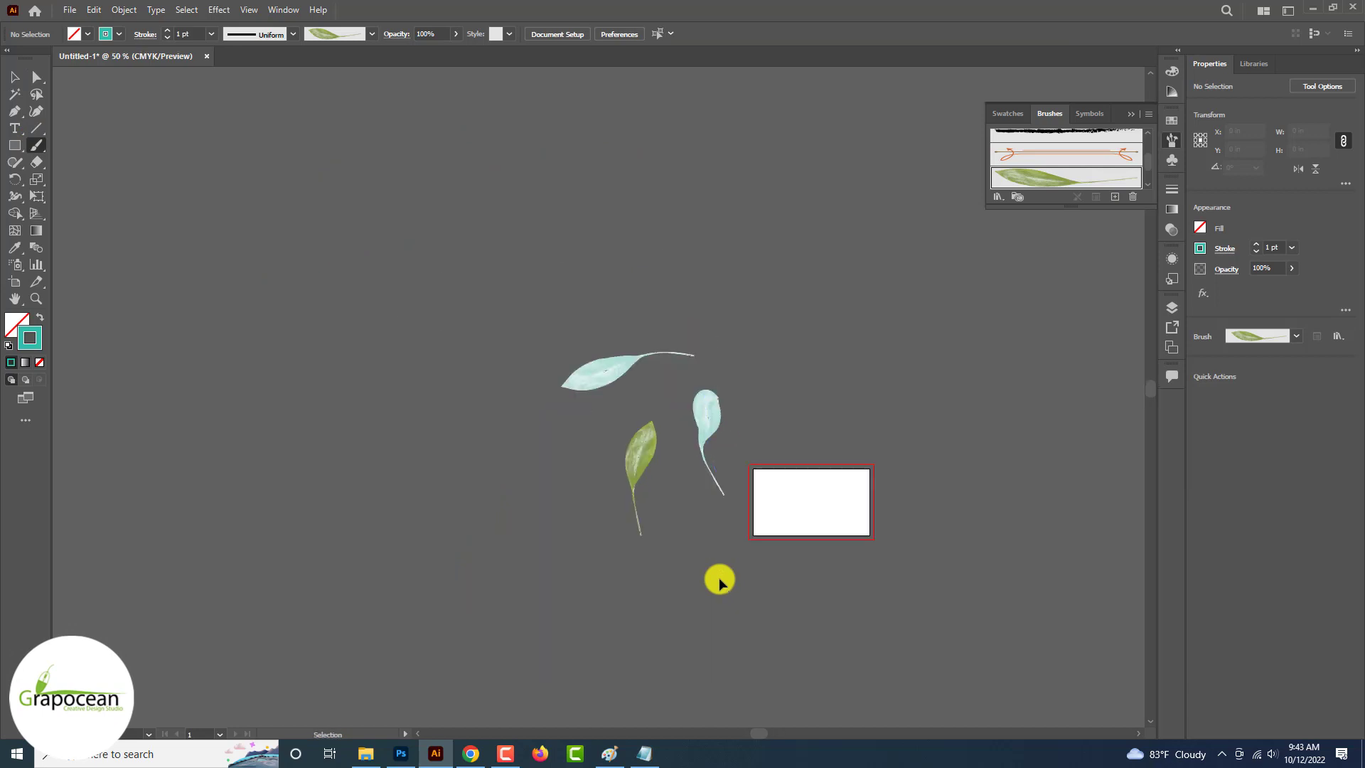
pyautogui.hotkey('ctrl', 'z')
# - Start a new scatter brush from the green leaf with size, spacing, scatter and rotation all set to Random
pyautogui.scroll(1, 184, 194)
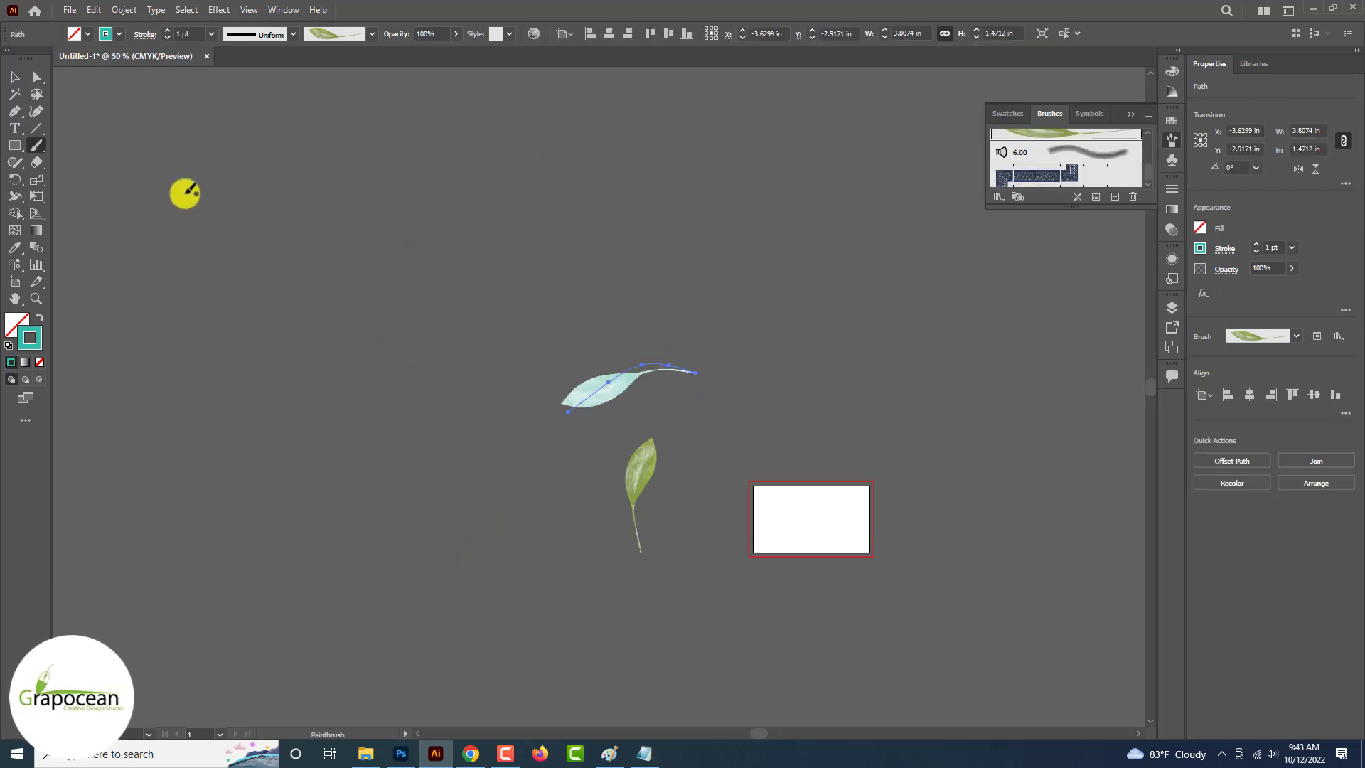
pyautogui.click(222, 321)
pyautogui.click(643, 463)
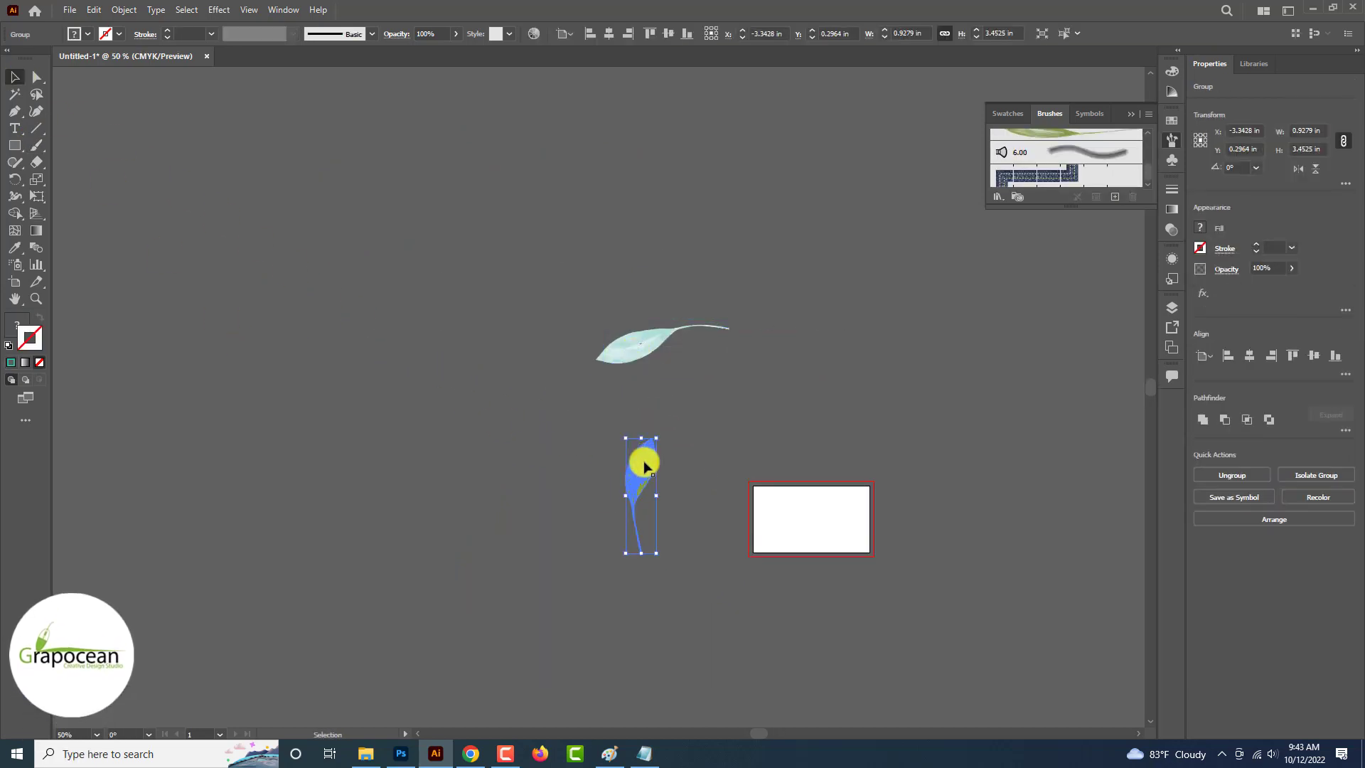
pyautogui.moveTo(643, 463); pyautogui.dragTo(1131, 169)
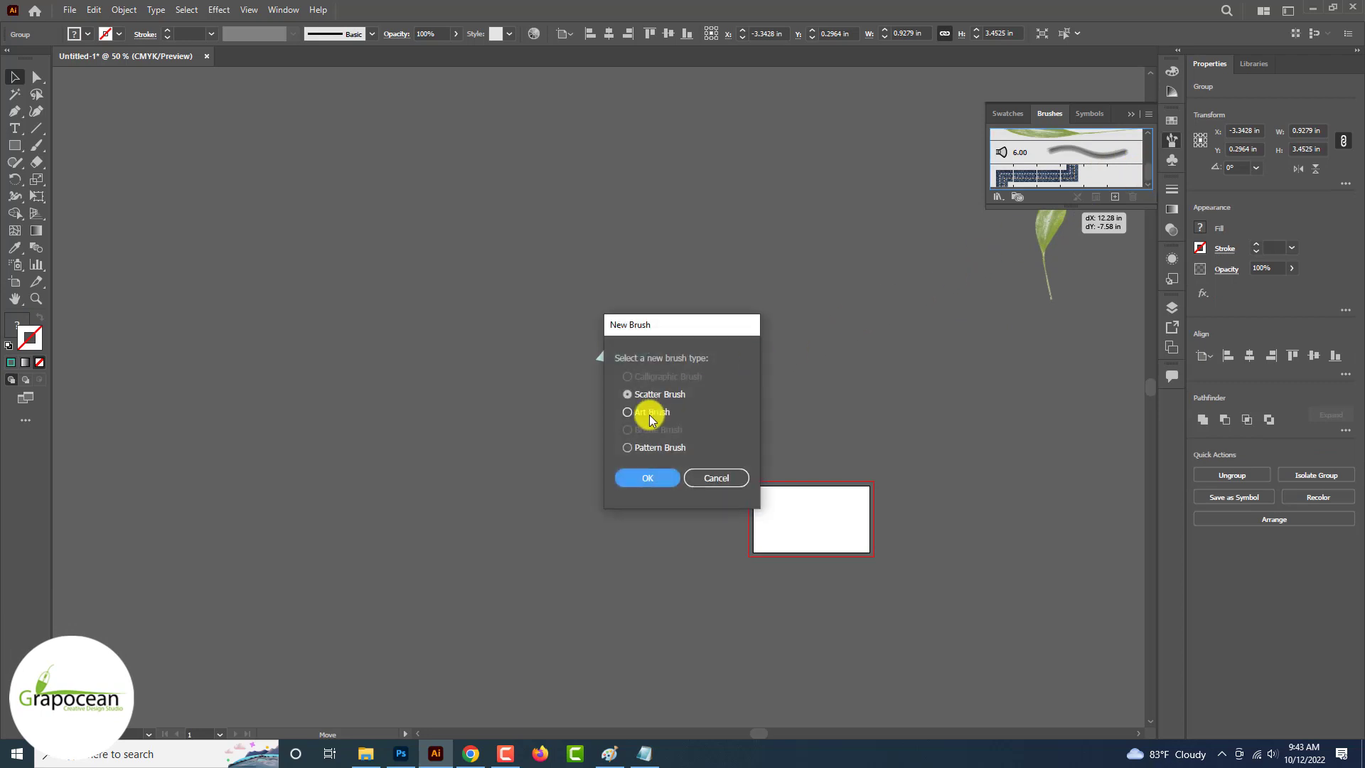
pyautogui.click(648, 478)
pyautogui.click(573, 270)
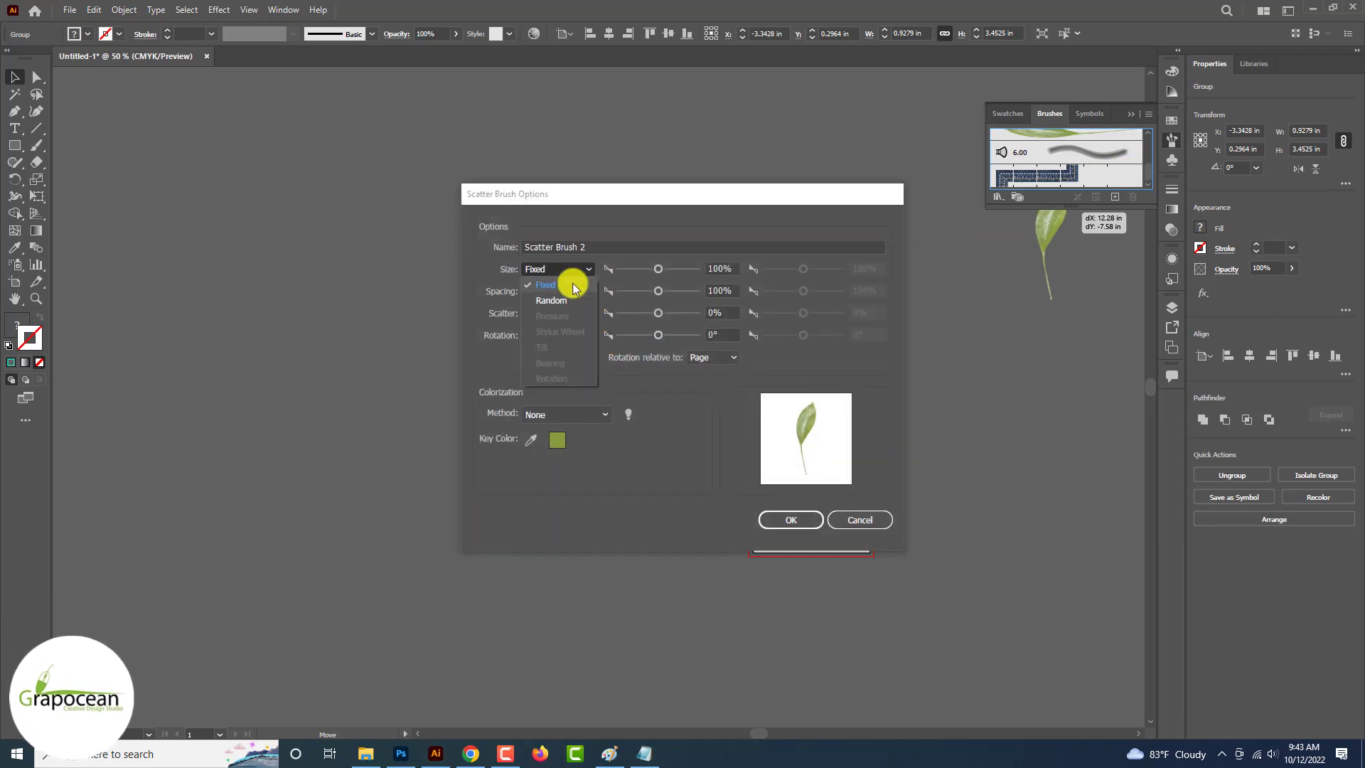
pyautogui.click(551, 322)
pyautogui.click(567, 313)
pyautogui.click(567, 344)
pyautogui.click(567, 335)
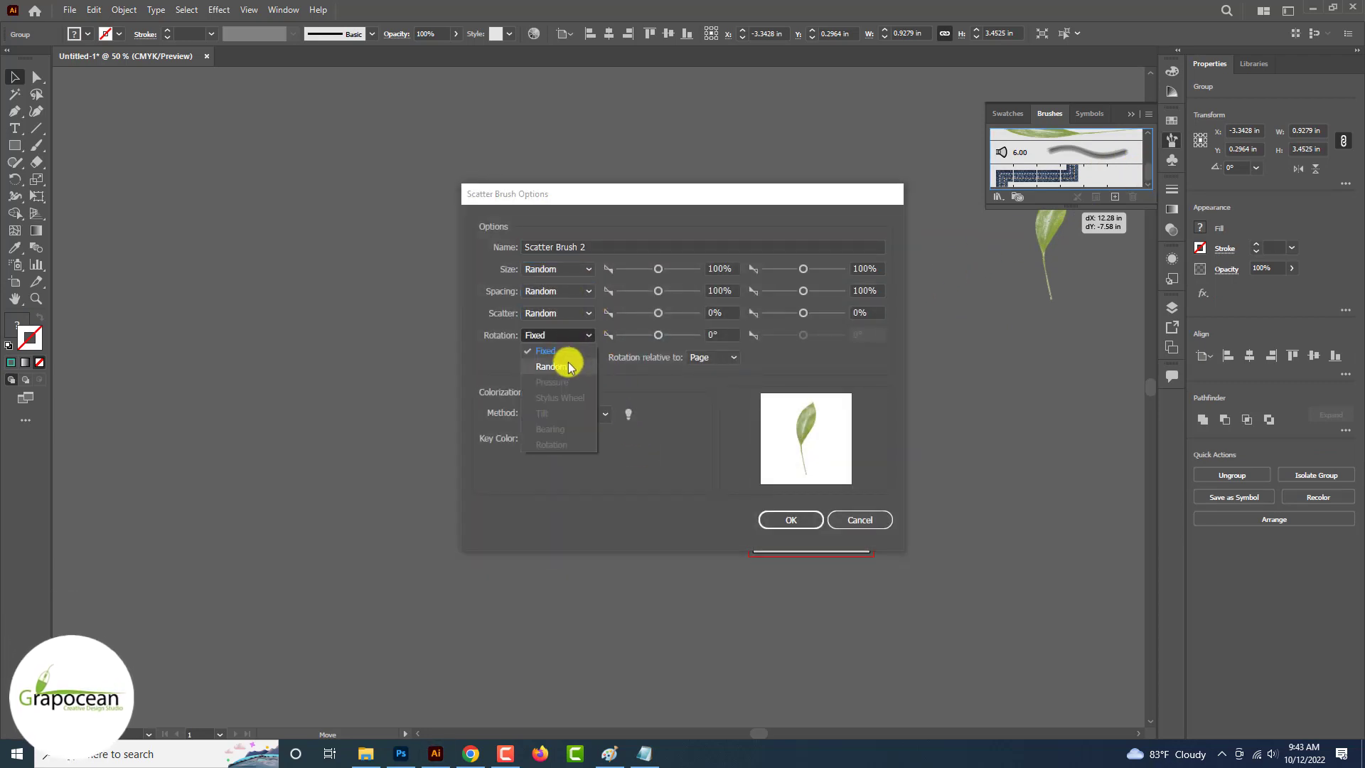
pyautogui.click(562, 366)
# - Create the green leaf brush with size 333% and 60%, spacing 75% and 77%, scatter 333% and 241%, and rotation -64° and -47°
pyautogui.moveTo(654, 292); pyautogui.dragTo(647, 292)
pyautogui.moveTo(658, 313); pyautogui.dragTo(667, 340)
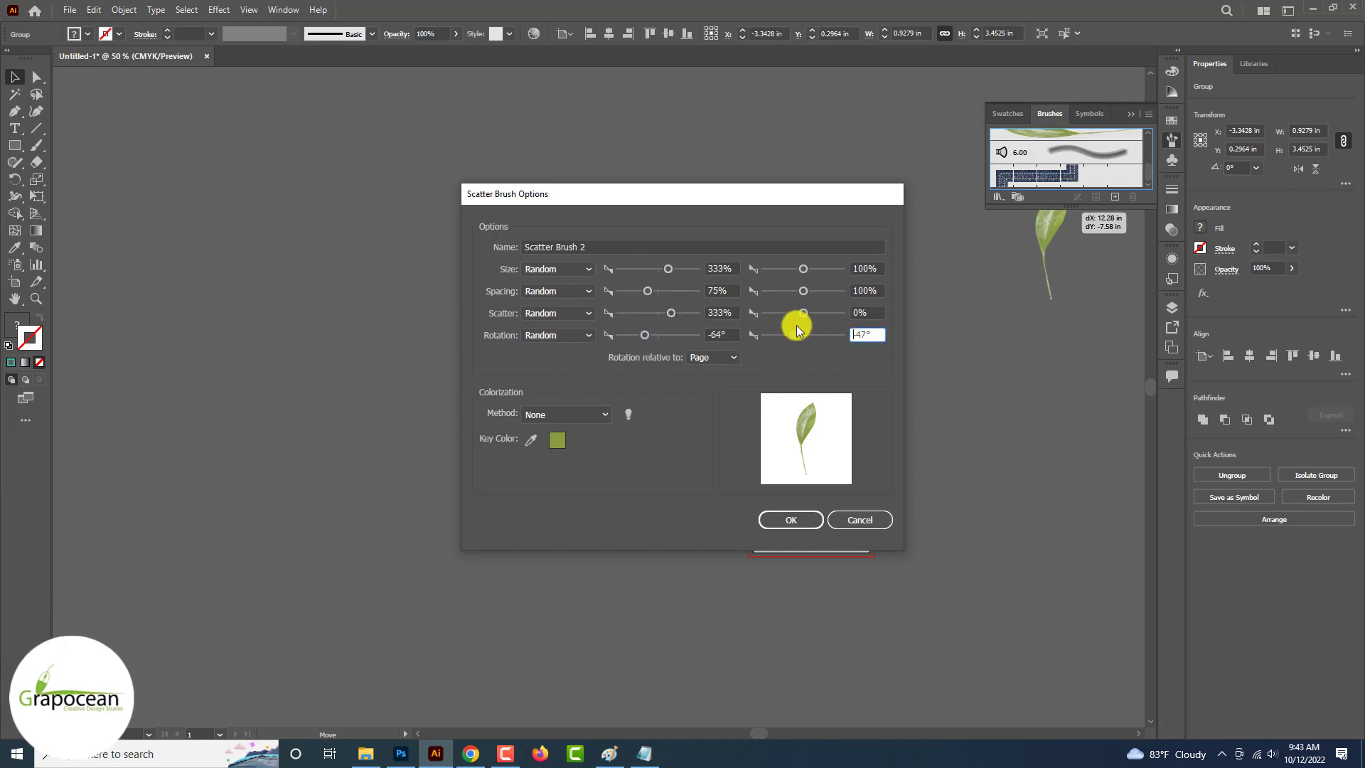
pyautogui.moveTo(804, 313); pyautogui.dragTo(793, 291)
pyautogui.moveTo(803, 269); pyautogui.dragTo(787, 270)
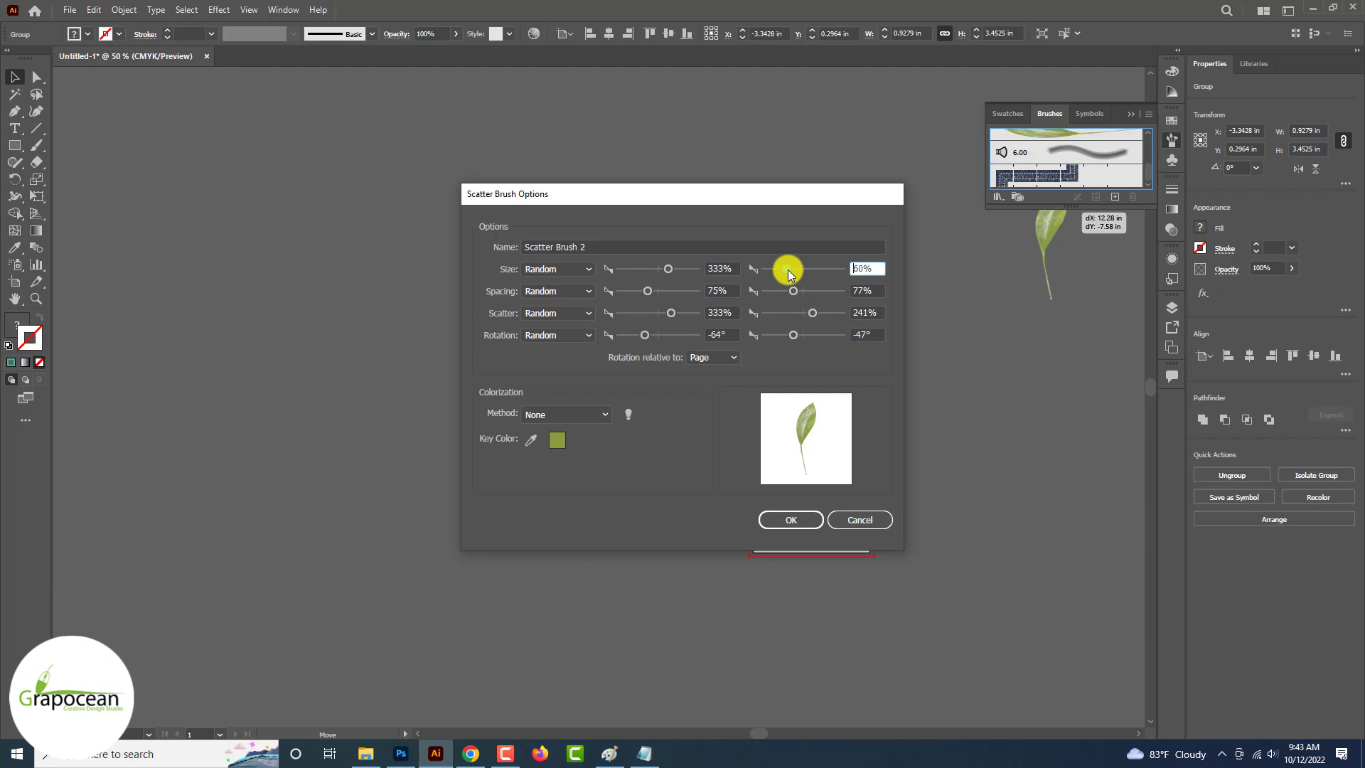
pyautogui.click(791, 520)
# - Try several paintbrush strokes with the green leaf scatter brush around the empty canvas, undoing each one
pyautogui.click(36, 145)
pyautogui.moveTo(472, 174); pyautogui.dragTo(486, 361)
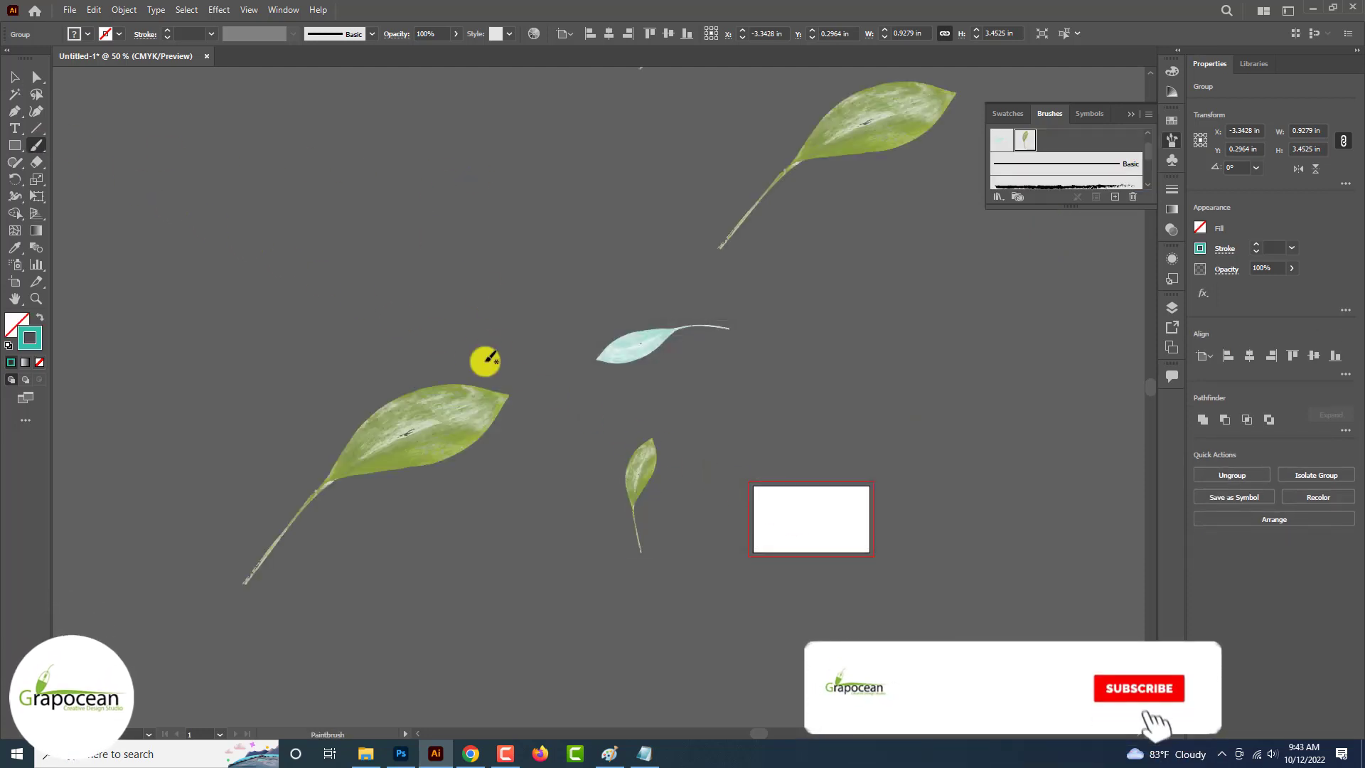
pyautogui.hotkey('ctrl', 'z')
pyautogui.scroll(-1, 480, 257)
pyautogui.moveTo(478, 215)
pyautogui.mouseDown()
pyautogui.moveTo(450, 359)
pyautogui.moveTo(290, 488)
pyautogui.mouseUp()
pyautogui.scroll(-3, 332, 410)
pyautogui.hotkey('ctrl', 'z')
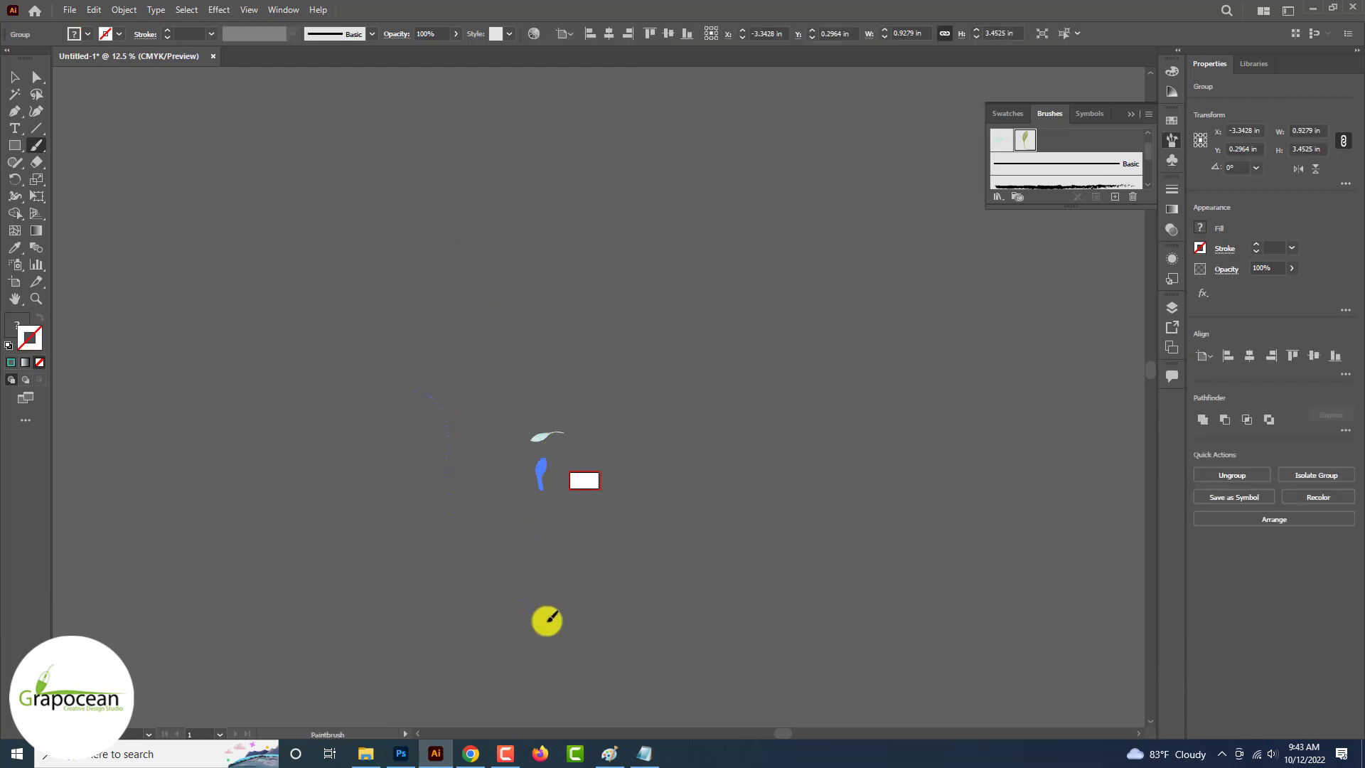
pyautogui.moveTo(547, 620); pyautogui.dragTo(553, 618)
pyautogui.hotkey('ctrl', 'z')
pyautogui.moveTo(407, 475); pyautogui.dragTo(424, 586)
pyautogui.hotkey('ctrl', 'z')
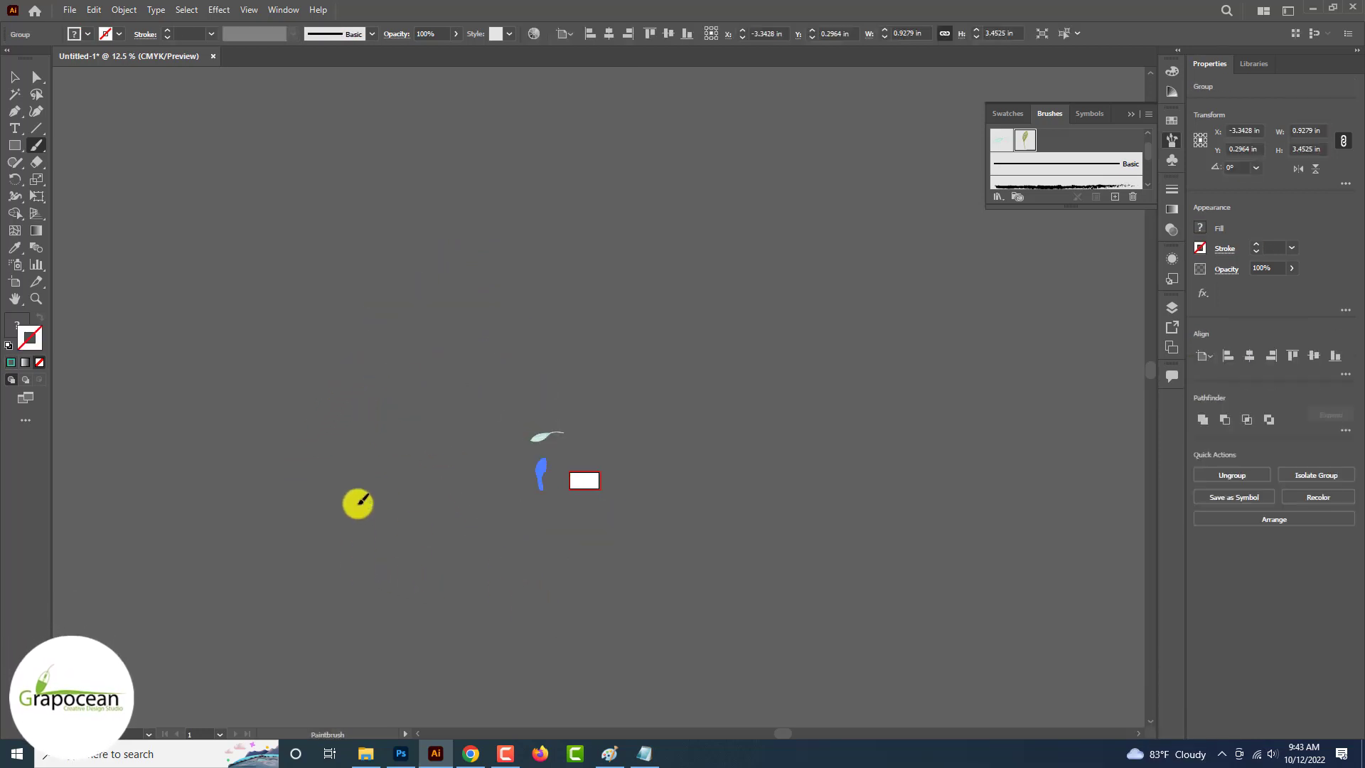
# - Paint a winding vertical stroke about 10.29 by 29.56 in with the green leaf scatter brush beside the original leaves, undoing the attempt before it
pyautogui.moveTo(358, 505); pyautogui.dragTo(491, 402)
pyautogui.hotkey('ctrl', 'z')
pyautogui.moveTo(381, 383)
pyautogui.mouseDown()
pyautogui.moveTo(404, 531)
pyautogui.moveTo(393, 633)
pyautogui.mouseUp()
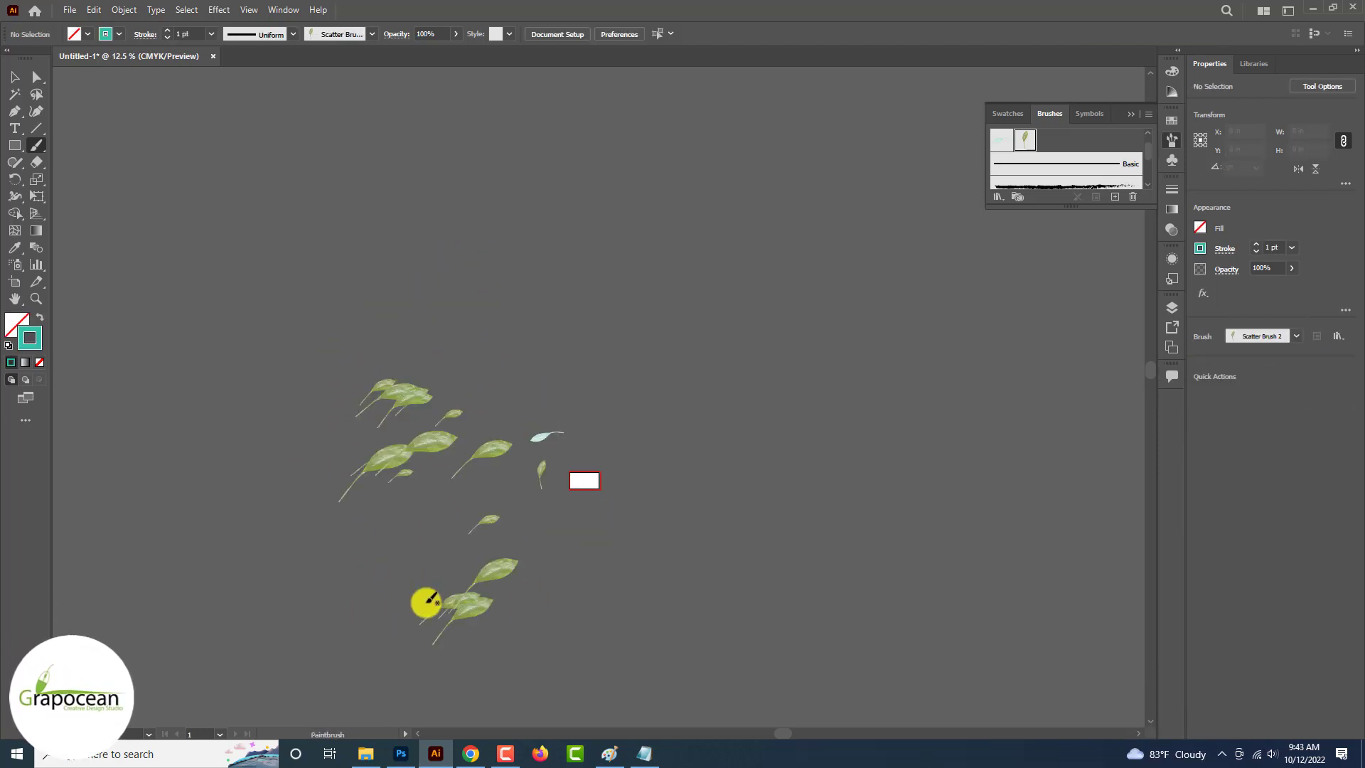
pyautogui.scroll(1, 528, 494)
pyautogui.doubleClick(1025, 144)
pyautogui.click(668, 291)
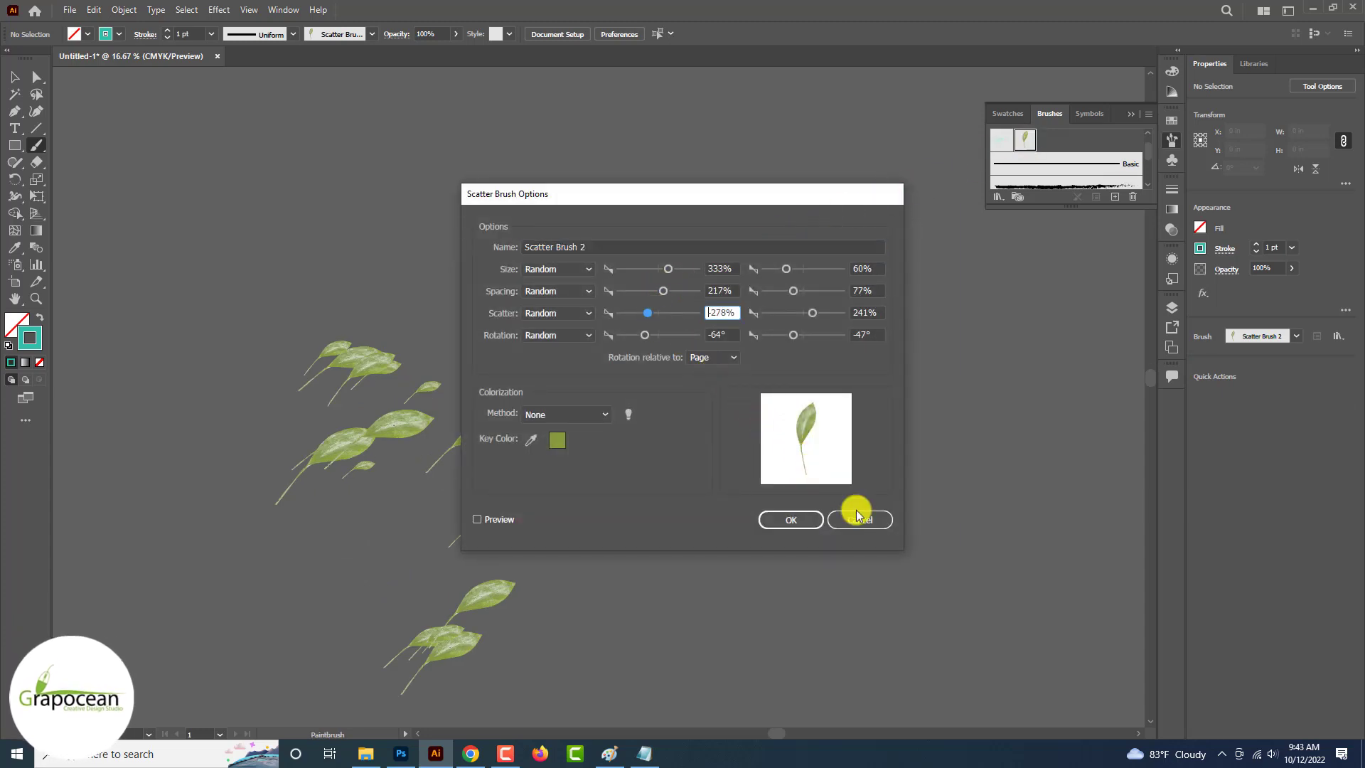
pyautogui.click(858, 519)
# - Set the green leaf scatter brush to size 150% and 47%, spacing 283% and 603%, first scatter -260% and first rotation -31°, and apply it to the stroke
pyautogui.click(15, 76)
pyautogui.click(388, 424)
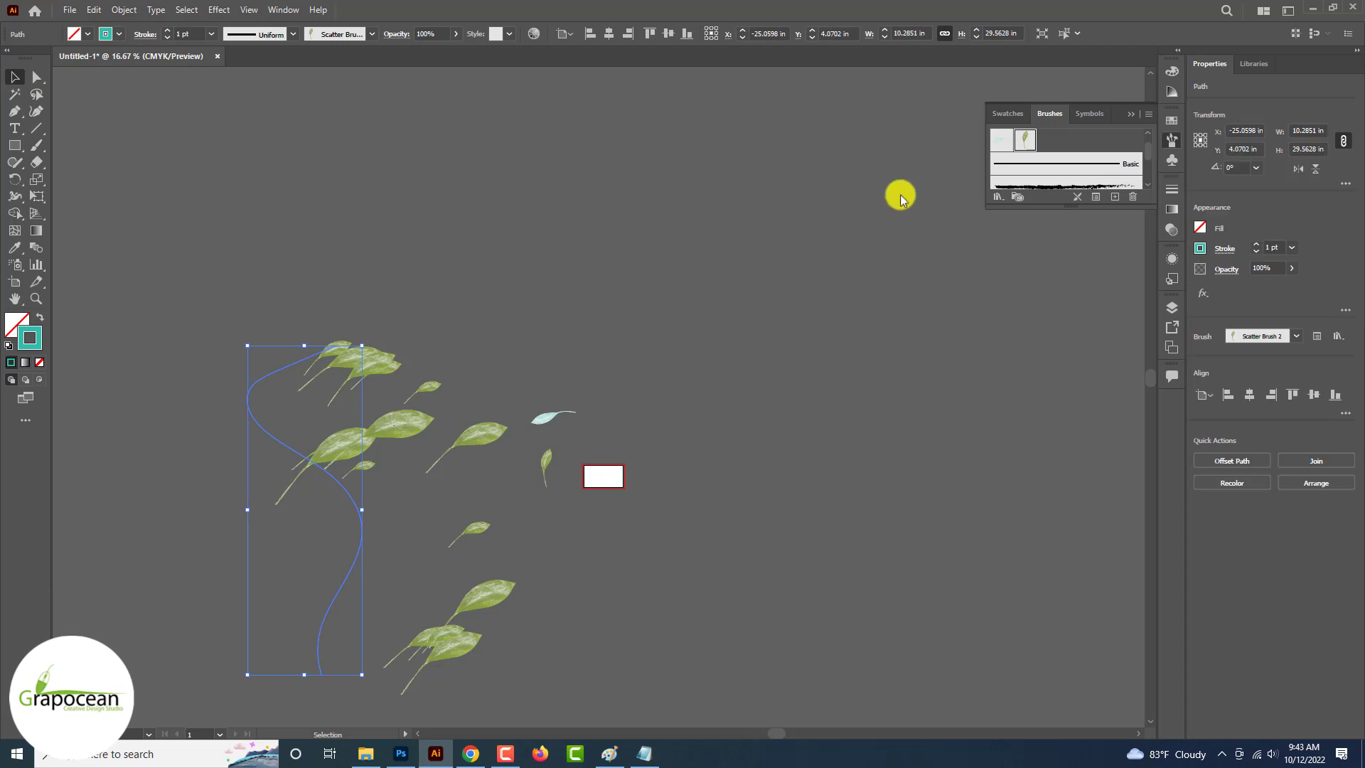
pyautogui.doubleClick(1026, 142)
pyautogui.click(647, 272)
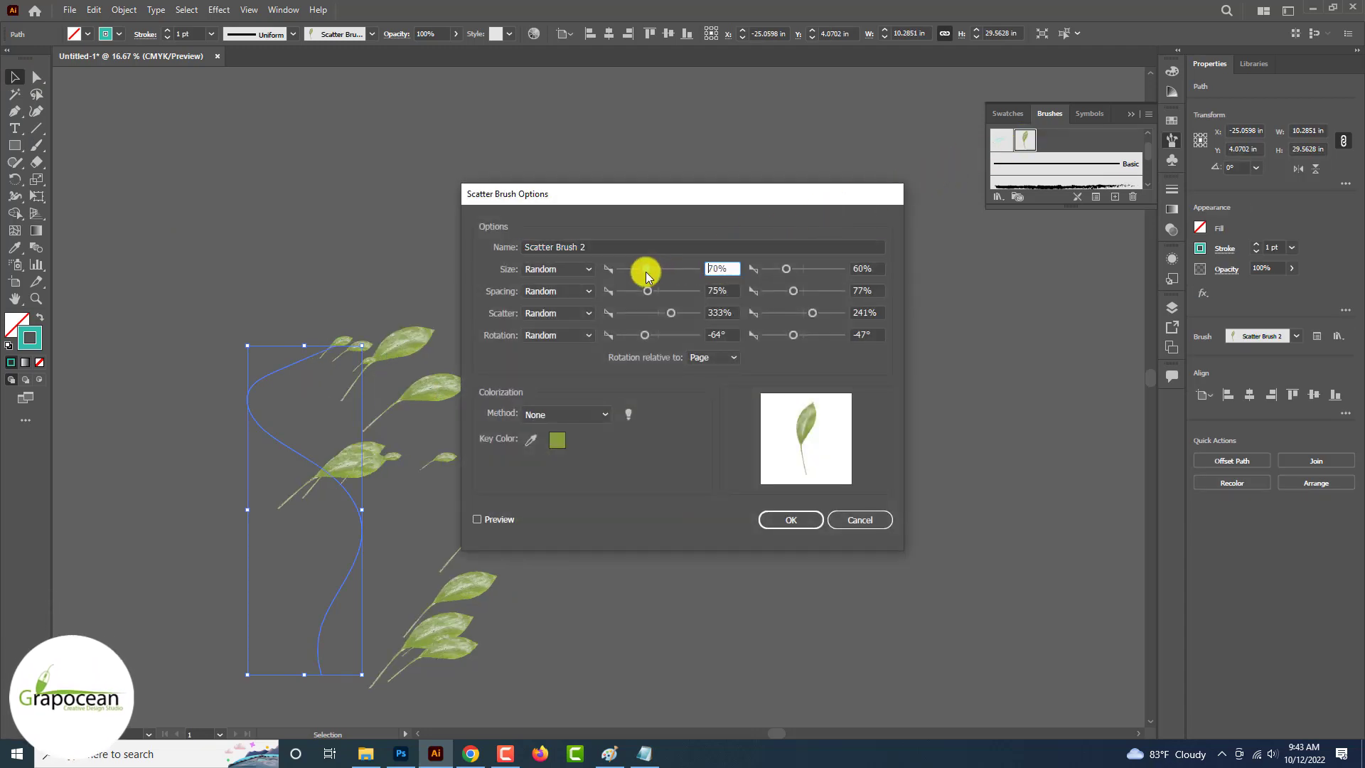
pyautogui.moveTo(667, 338); pyautogui.dragTo(654, 297)
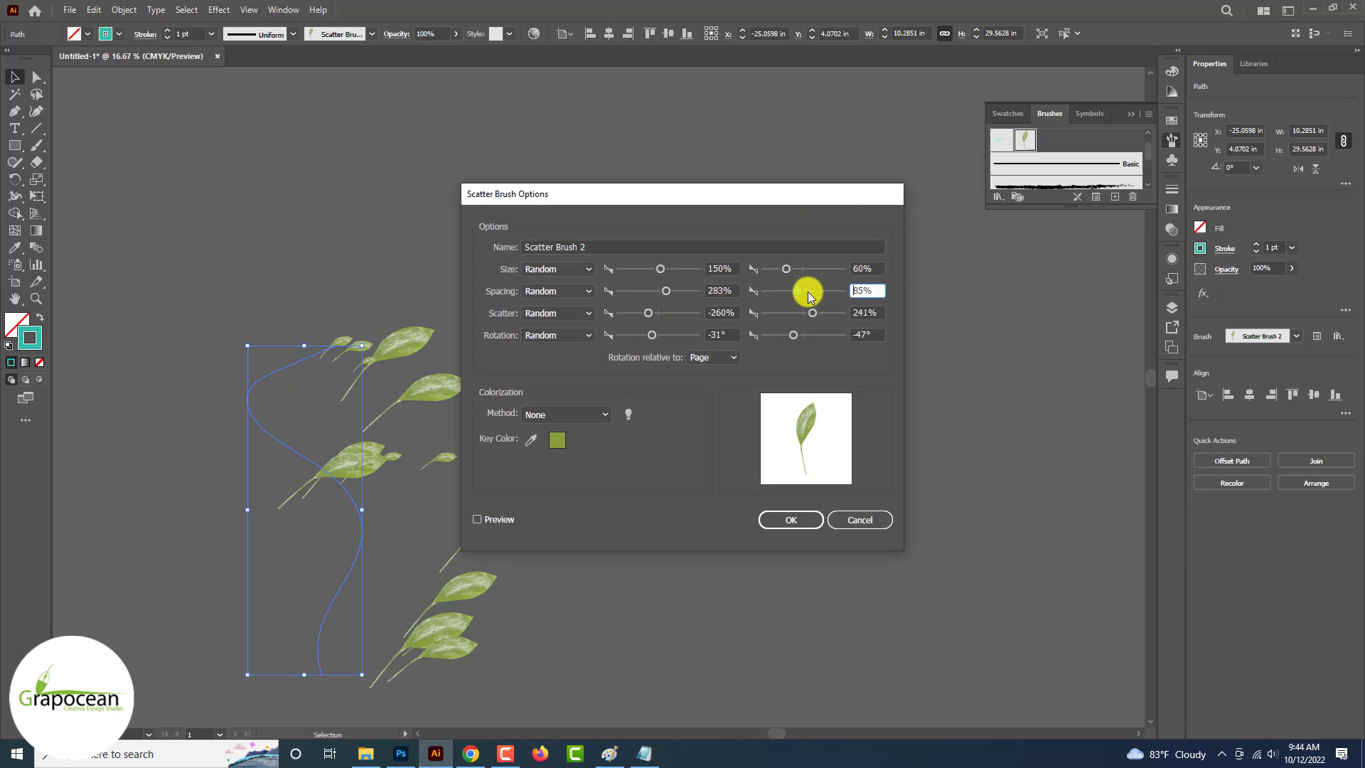
pyautogui.moveTo(808, 297); pyautogui.dragTo(826, 293)
pyautogui.moveTo(824, 272); pyautogui.dragTo(781, 273)
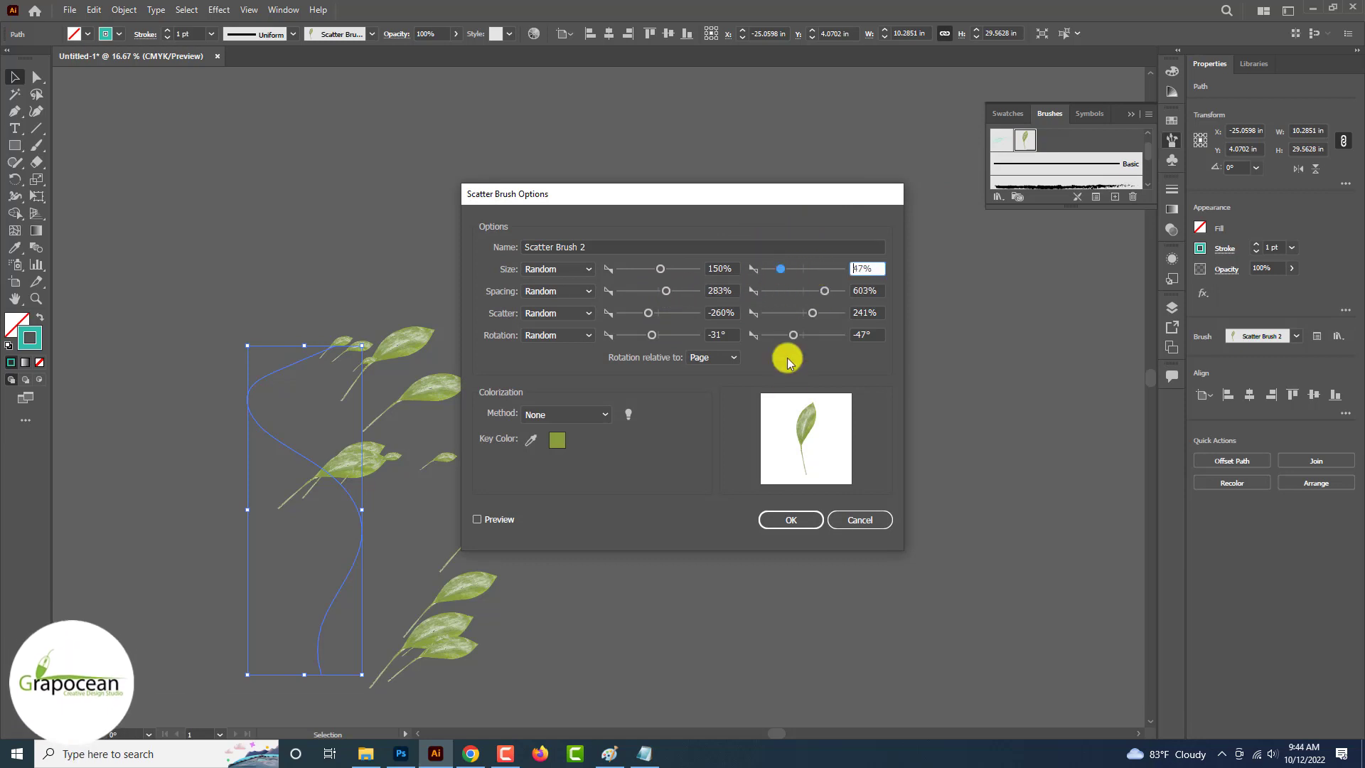
pyautogui.click(792, 521)
pyautogui.click(667, 395)
pyautogui.click(426, 362)
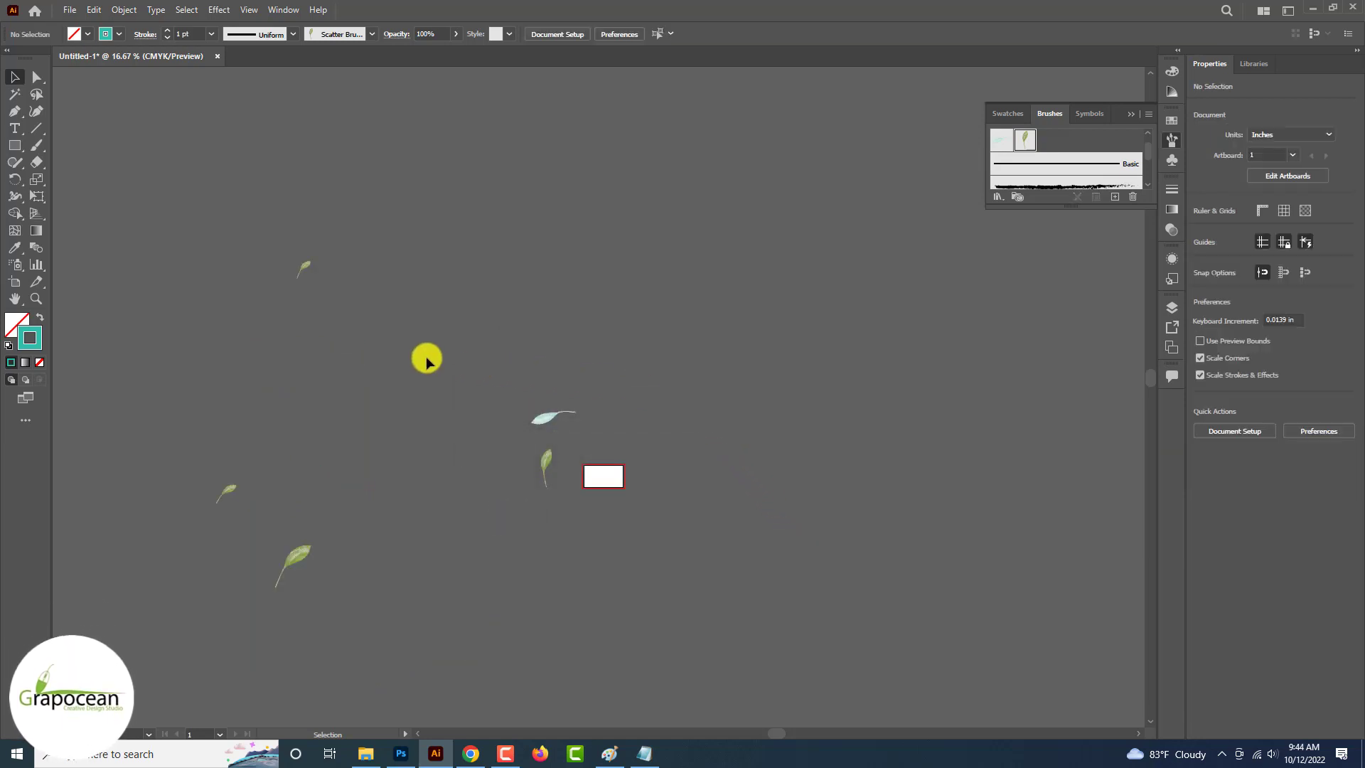
# - Set the green leaf scatter brush's second size to 166%, first spacing to 267%, first scatter to -112%, and rotation to -82° and 77°
pyautogui.scroll(1, 178, 433)
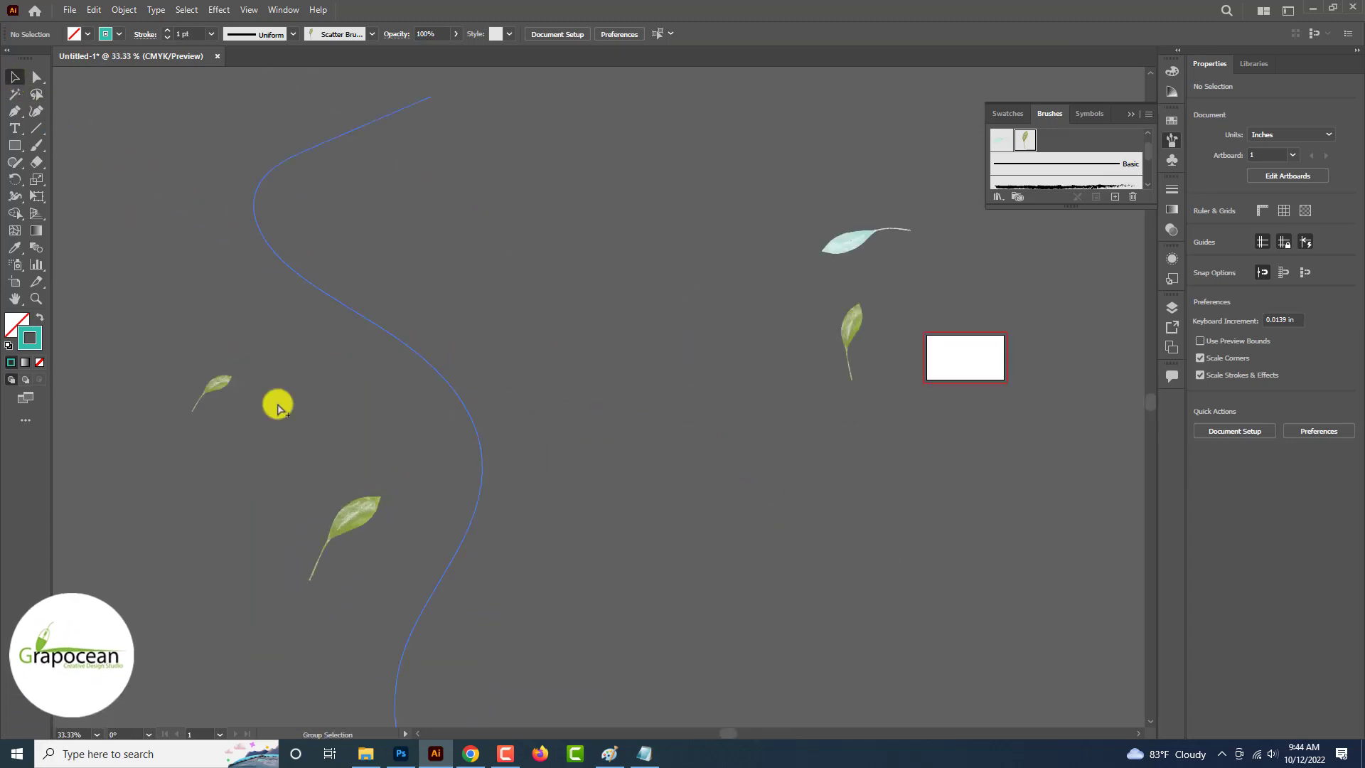
pyautogui.click(362, 505)
pyautogui.doubleClick(1027, 140)
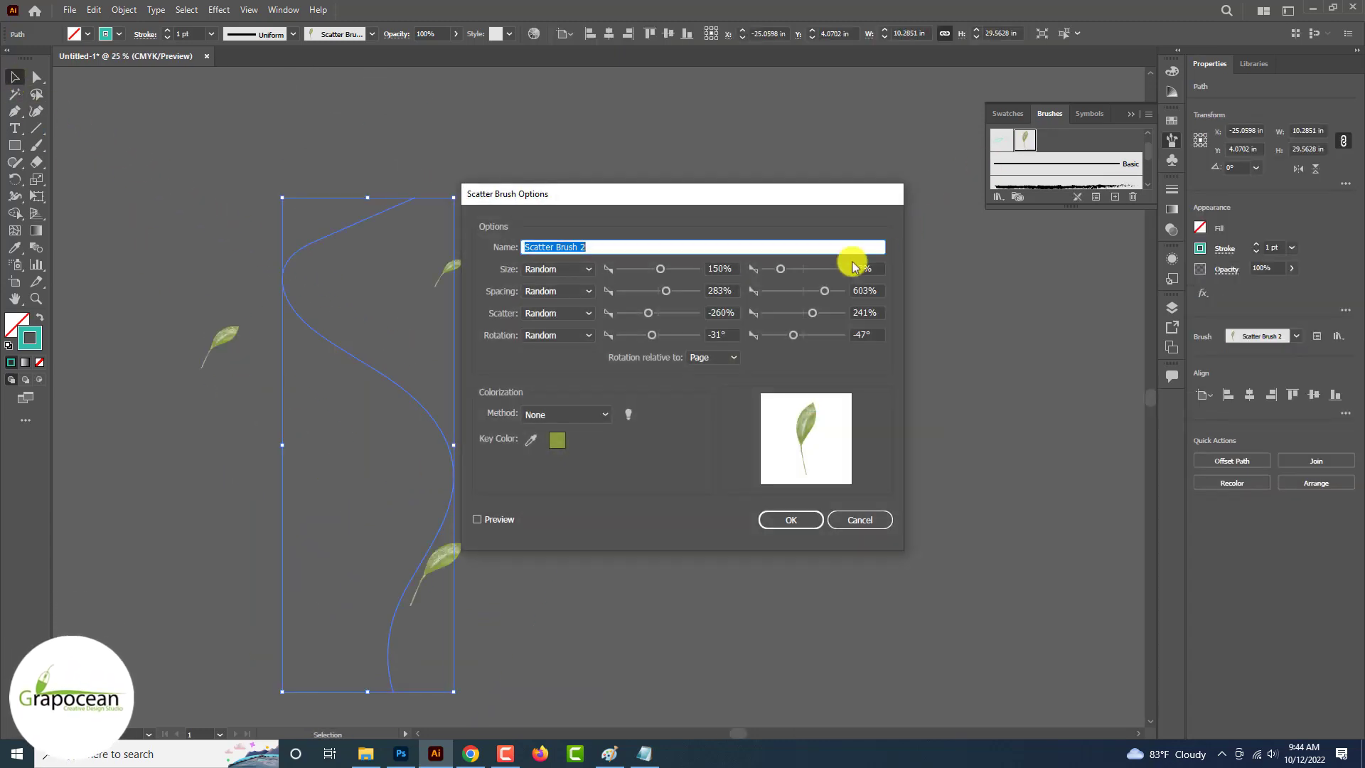
pyautogui.click(477, 520)
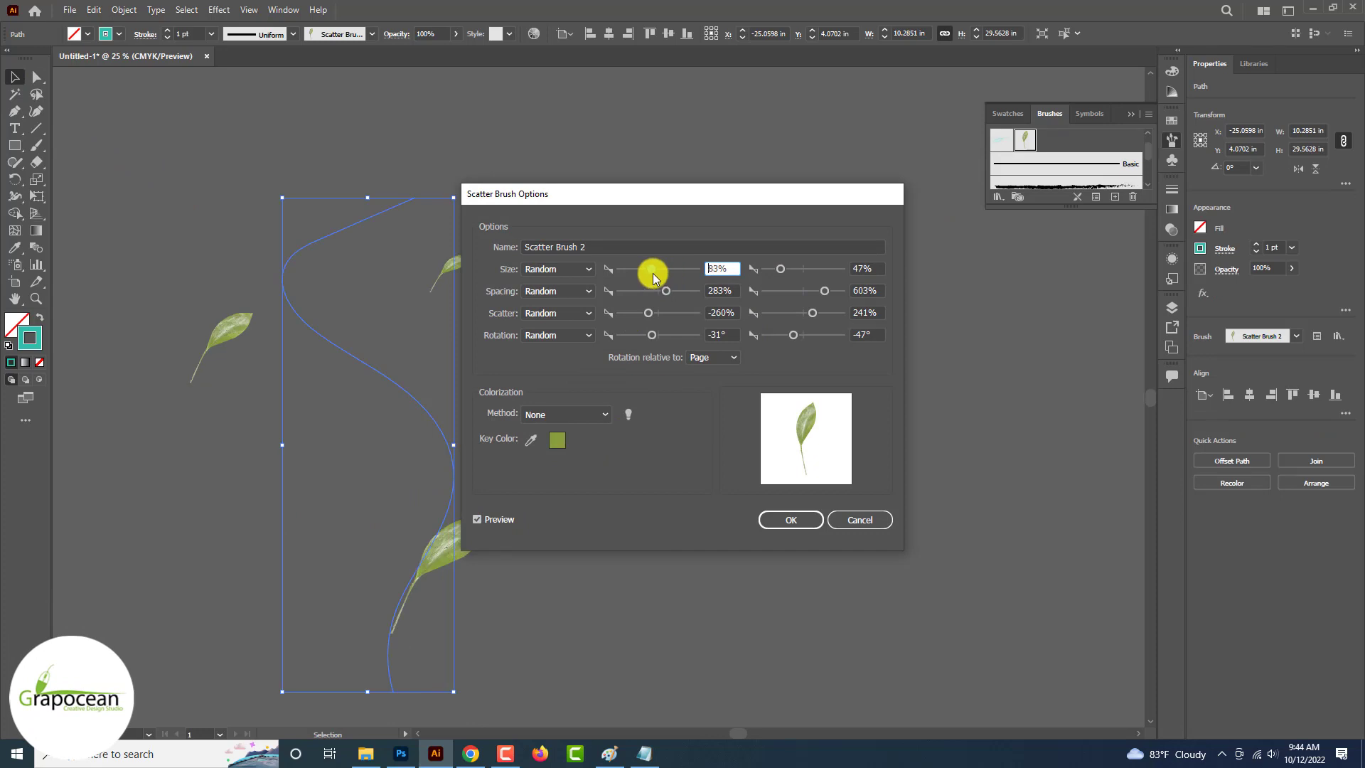
pyautogui.click(667, 314)
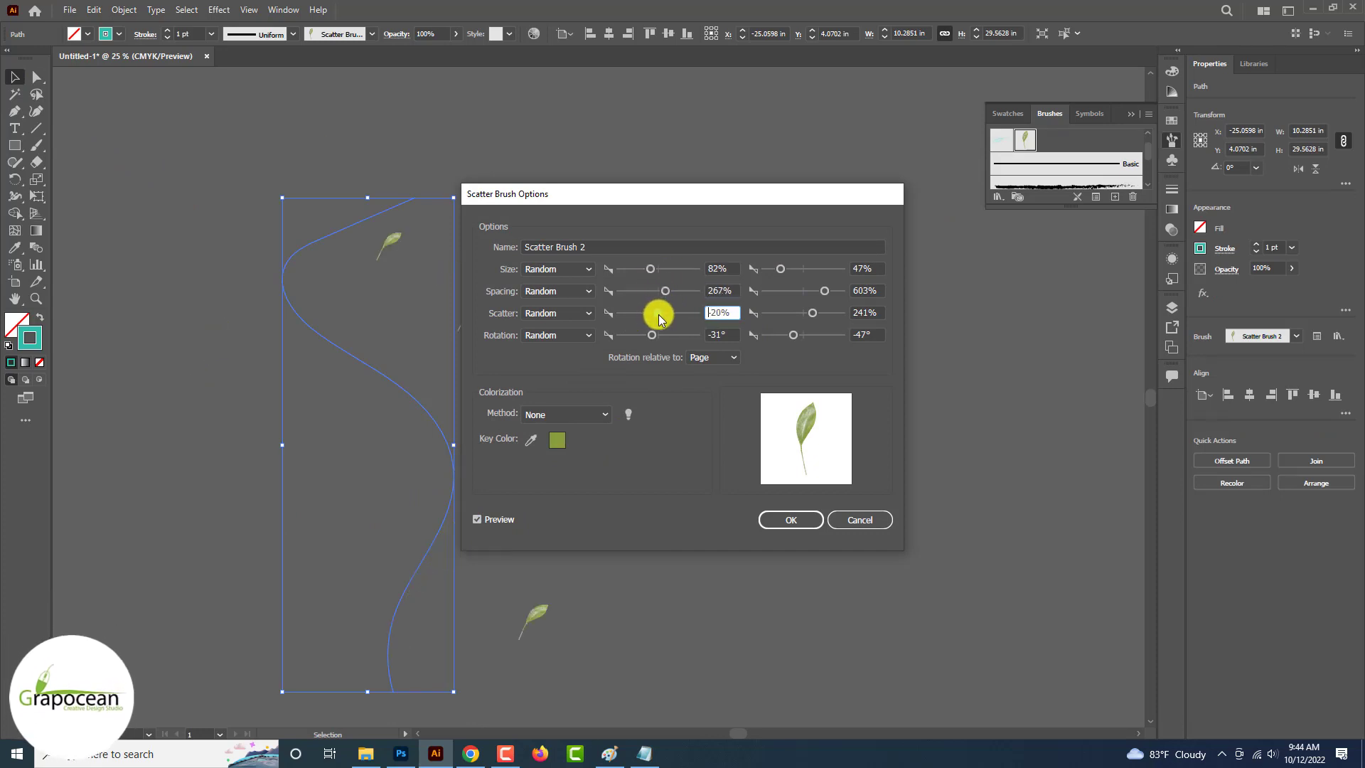
pyautogui.moveTo(796, 271)
pyautogui.mouseDown()
pyautogui.moveTo(822, 271)
pyautogui.moveTo(807, 270)
pyautogui.mouseUp()
pyautogui.click(800, 313)
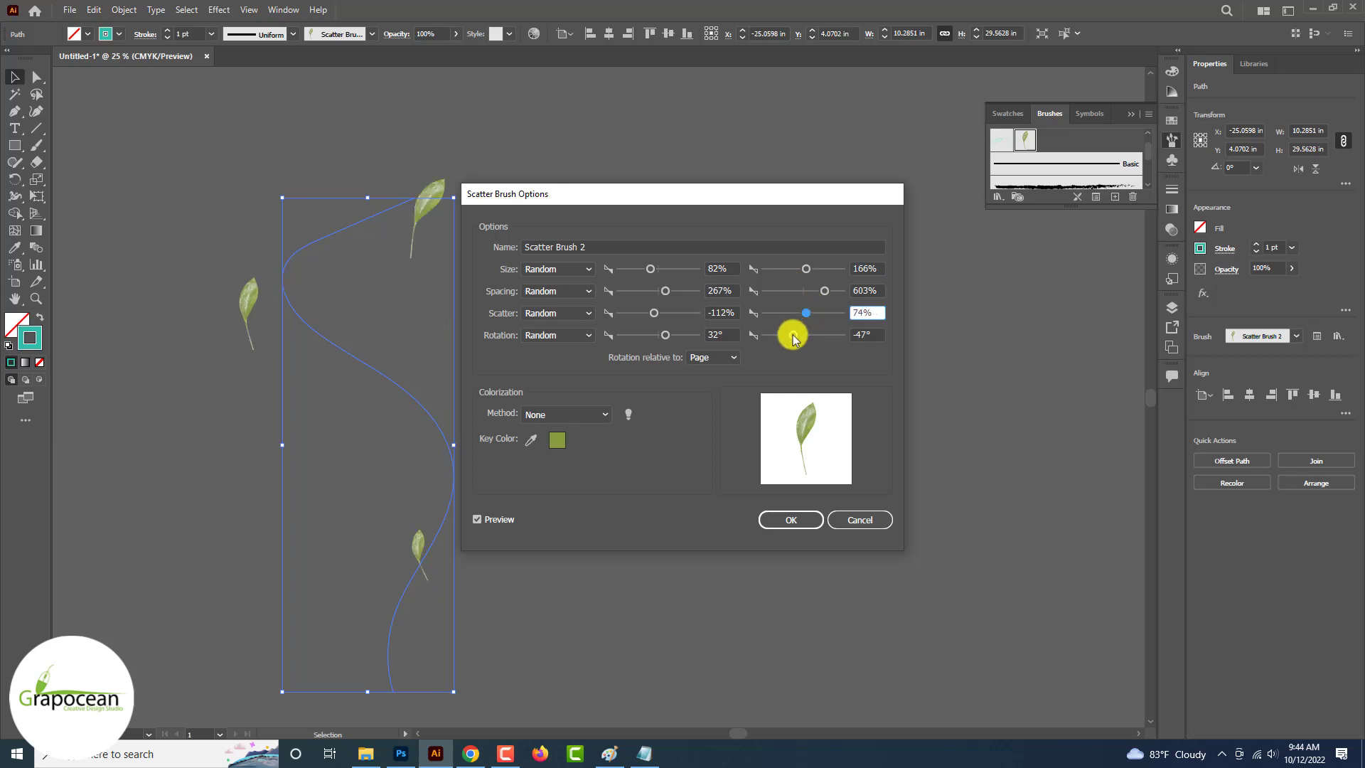
pyautogui.moveTo(794, 340)
pyautogui.mouseDown()
pyautogui.moveTo(774, 338)
pyautogui.moveTo(804, 335)
pyautogui.mouseUp()
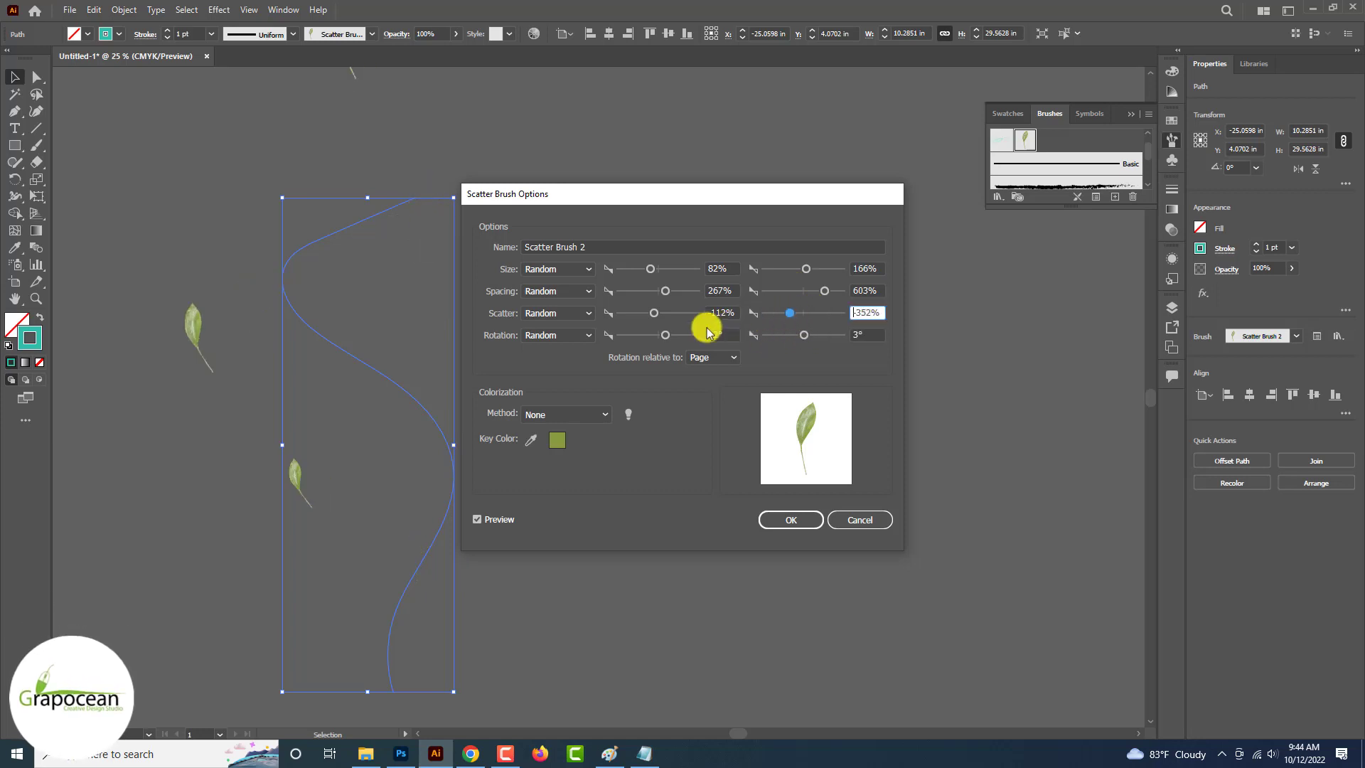
pyautogui.click(804, 336)
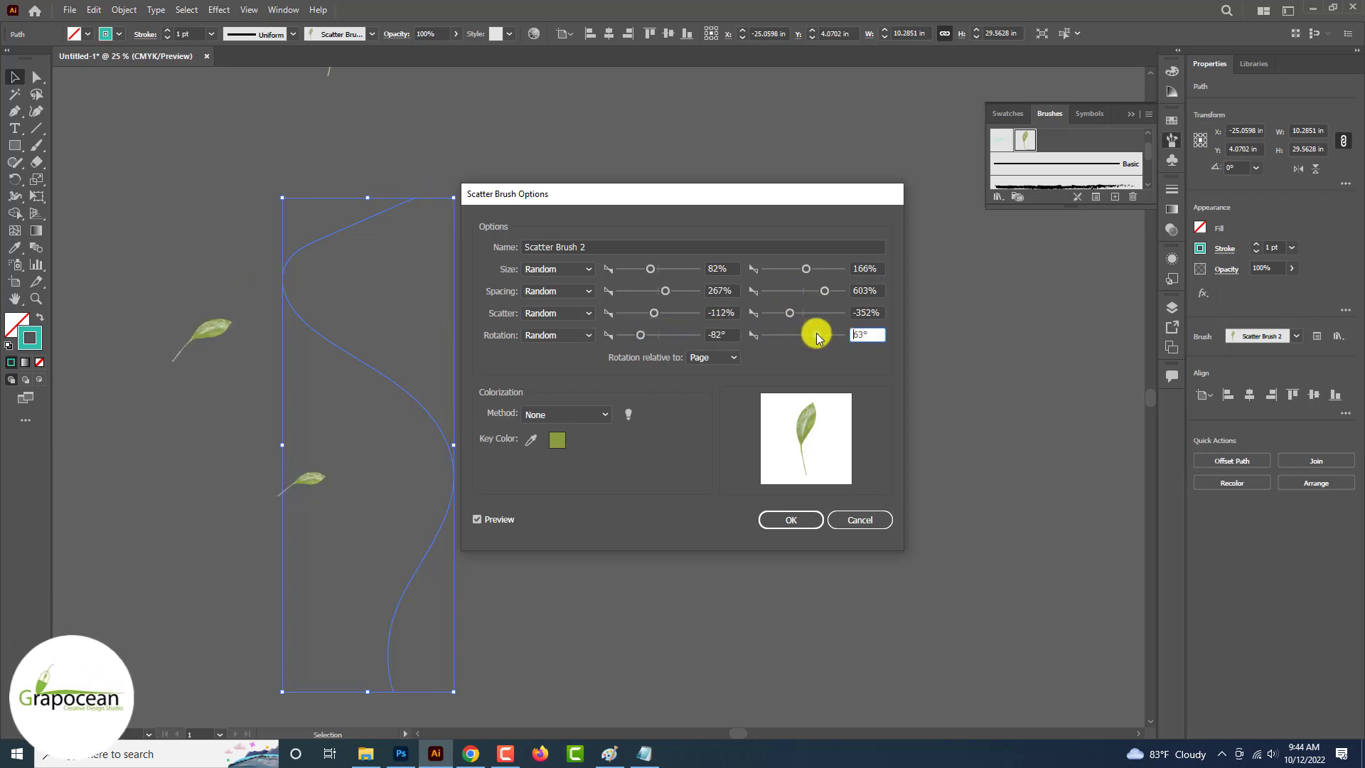
# - Set the green leaf brush's second spacing to 94%, second scatter to 167% and first size to 634%, and apply the changes to existing strokes
pyautogui.moveTo(824, 291); pyautogui.dragTo(800, 290)
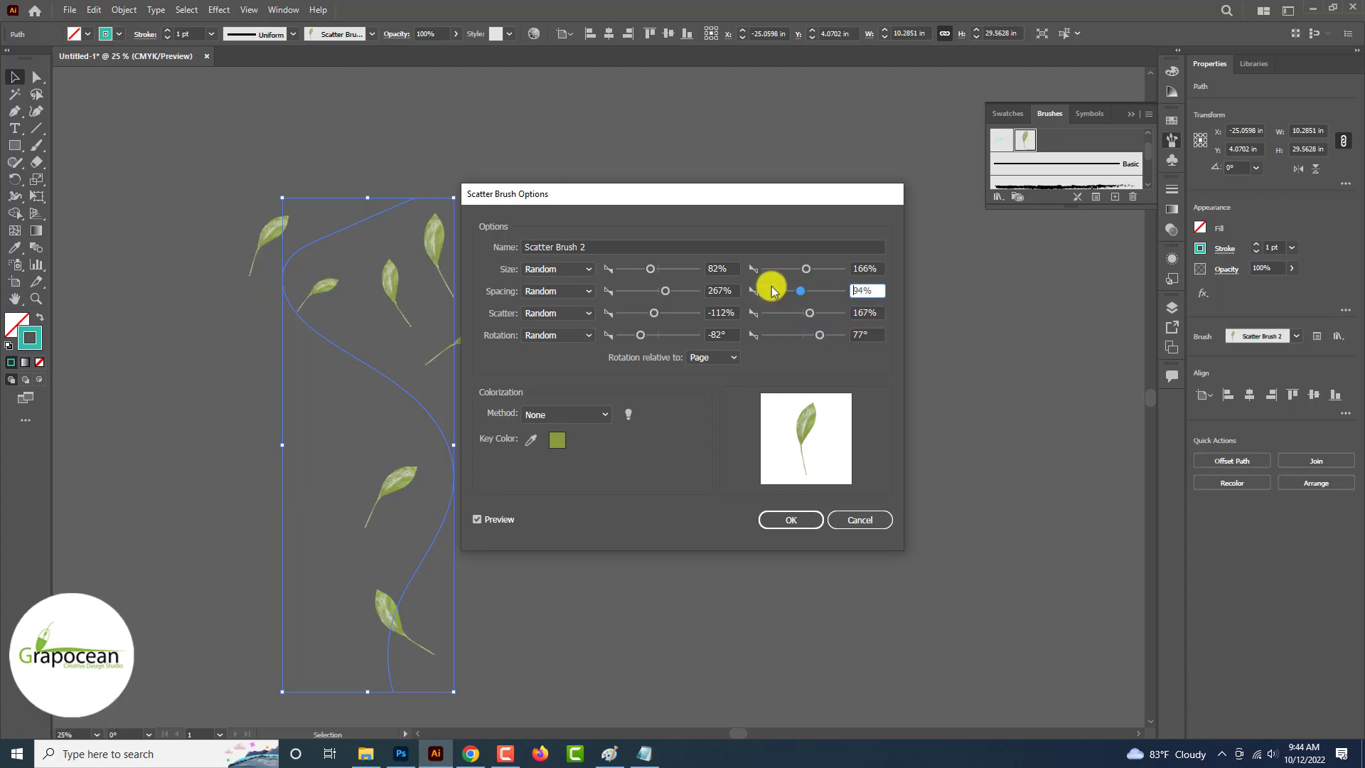
pyautogui.moveTo(650, 269); pyautogui.dragTo(682, 280)
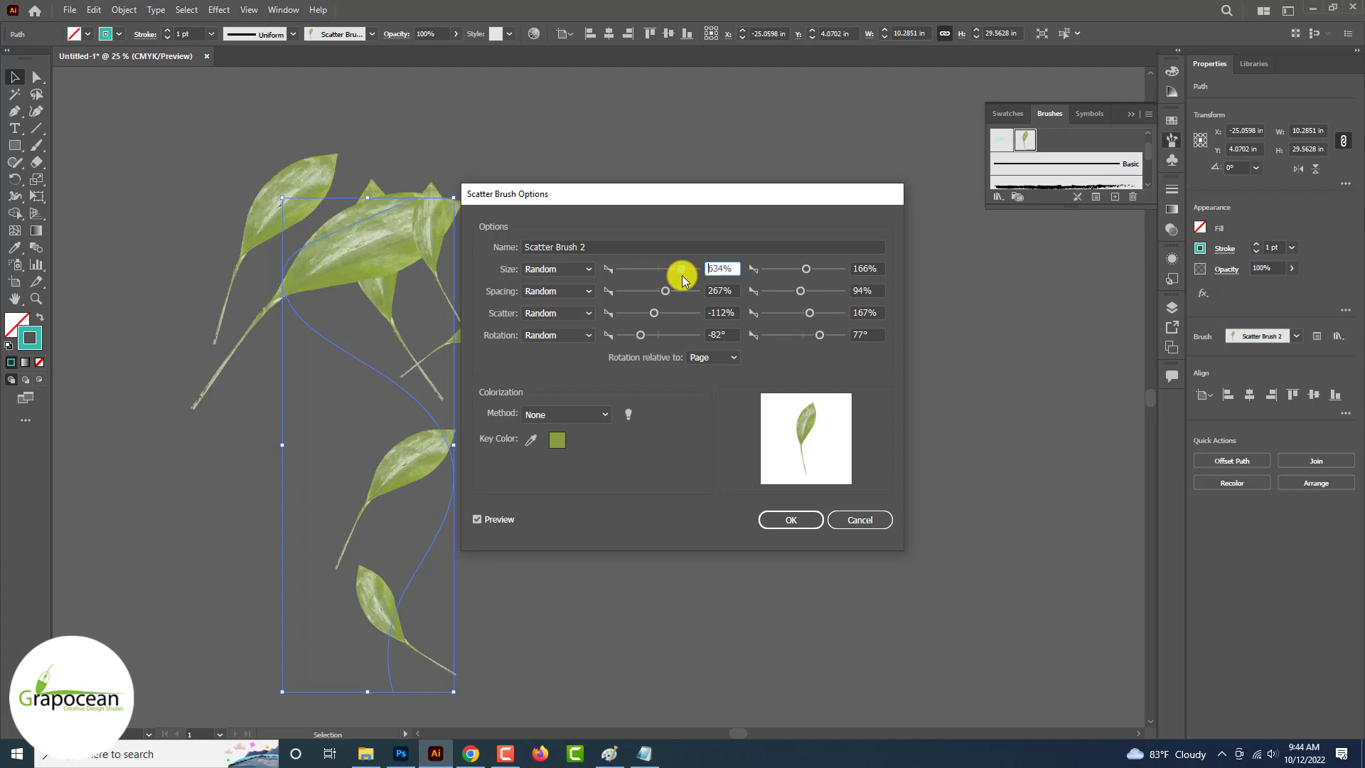
pyautogui.click(790, 521)
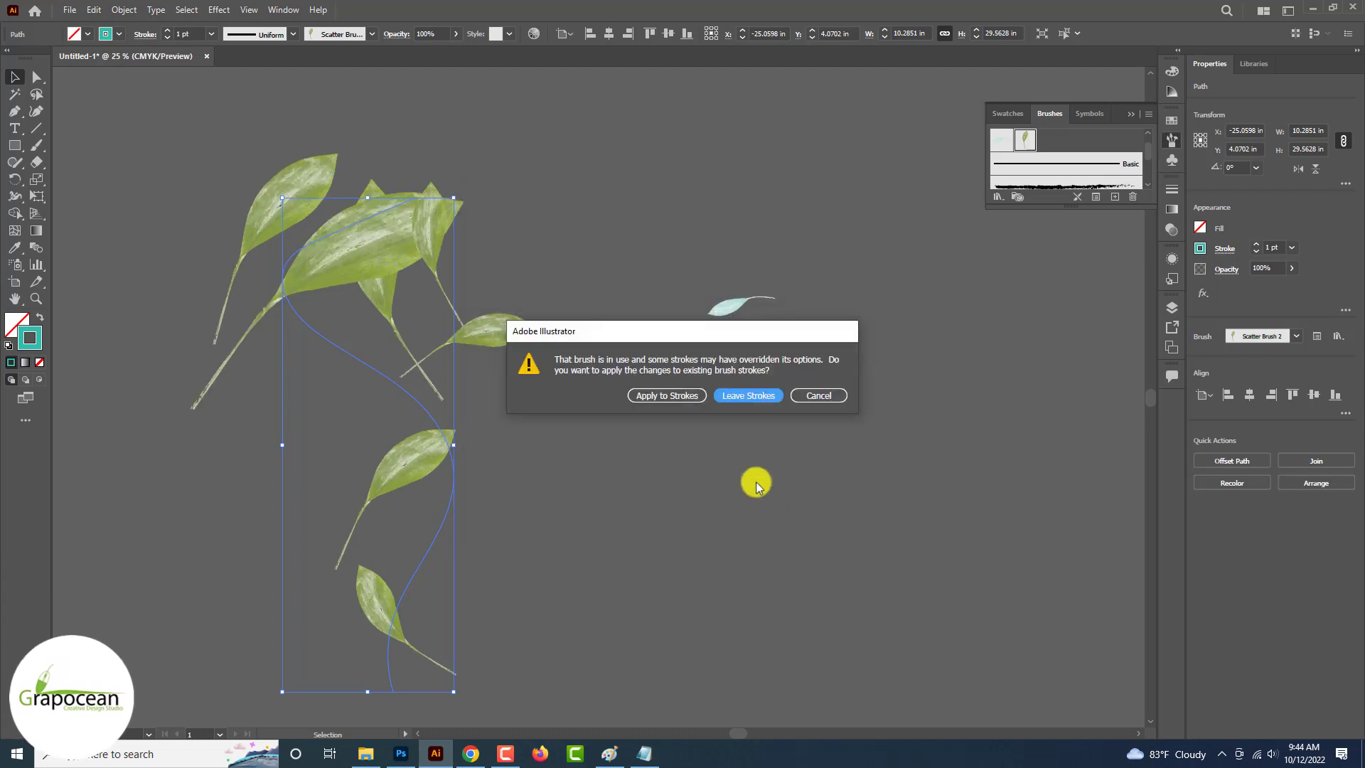
pyautogui.click(678, 396)
# - Bring the green leaf stroke into the Coffee Pouch Packaging Design in Photoshop and place it over the lower part
pyautogui.moveTo(542, 329)
pyautogui.mouseDown()
pyautogui.moveTo(598, 381)
pyautogui.moveTo(450, 719)
pyautogui.moveTo(408, 763)
pyautogui.moveTo(534, 483)
pyautogui.moveTo(558, 391)
pyautogui.mouseUp()
pyautogui.moveTo(598, 290); pyautogui.dragTo(693, 496)
pyautogui.click(703, 30)
# - Arrange the pale blue leaf and the green leaf artwork around the coffee beans in the pouch design
pyautogui.moveTo(600, 428); pyautogui.dragTo(644, 168)
pyautogui.scroll(4, 627, 280)
pyautogui.moveTo(618, 371); pyautogui.dragTo(652, 524)
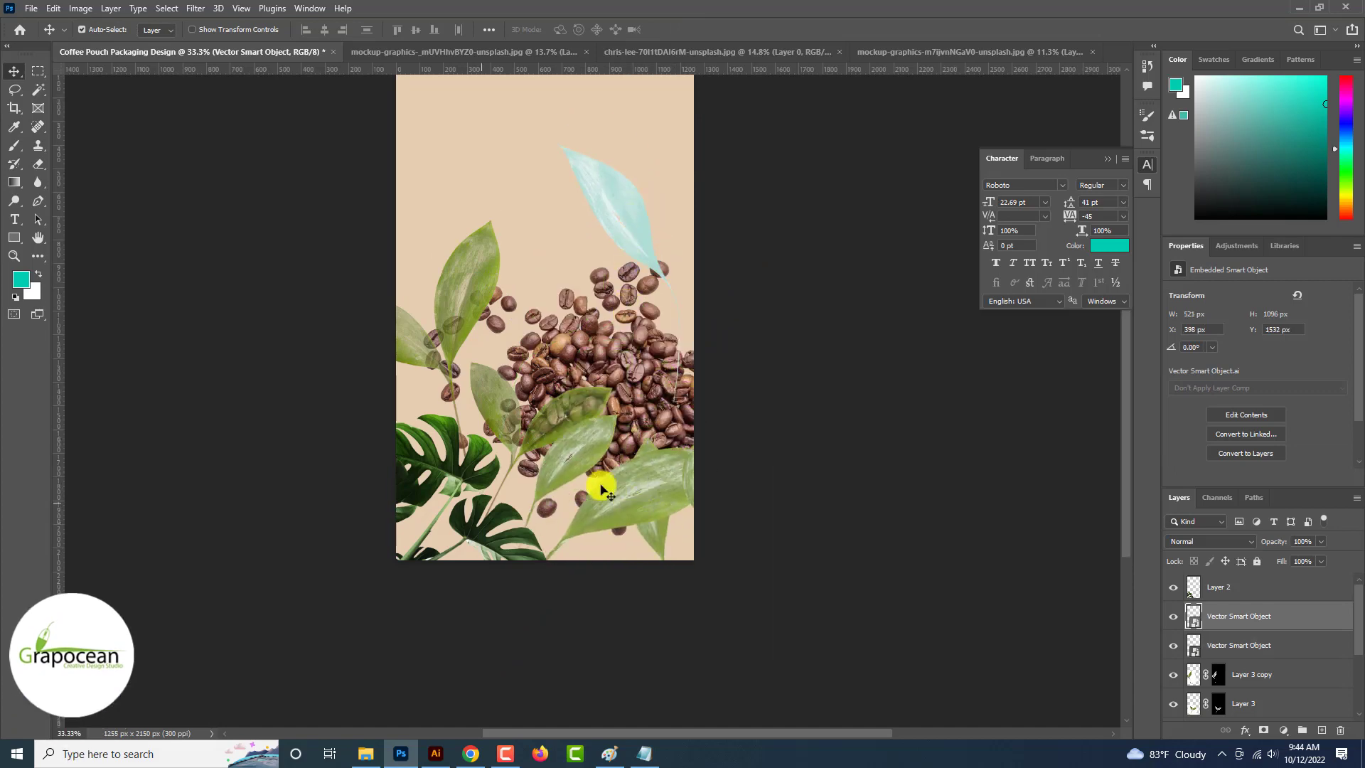
pyautogui.moveTo(515, 417)
pyautogui.mouseDown()
pyautogui.moveTo(439, 428)
pyautogui.moveTo(473, 434)
pyautogui.moveTo(488, 462)
pyautogui.moveTo(511, 415)
pyautogui.mouseUp()
pyautogui.moveTo(565, 468); pyautogui.dragTo(543, 448)
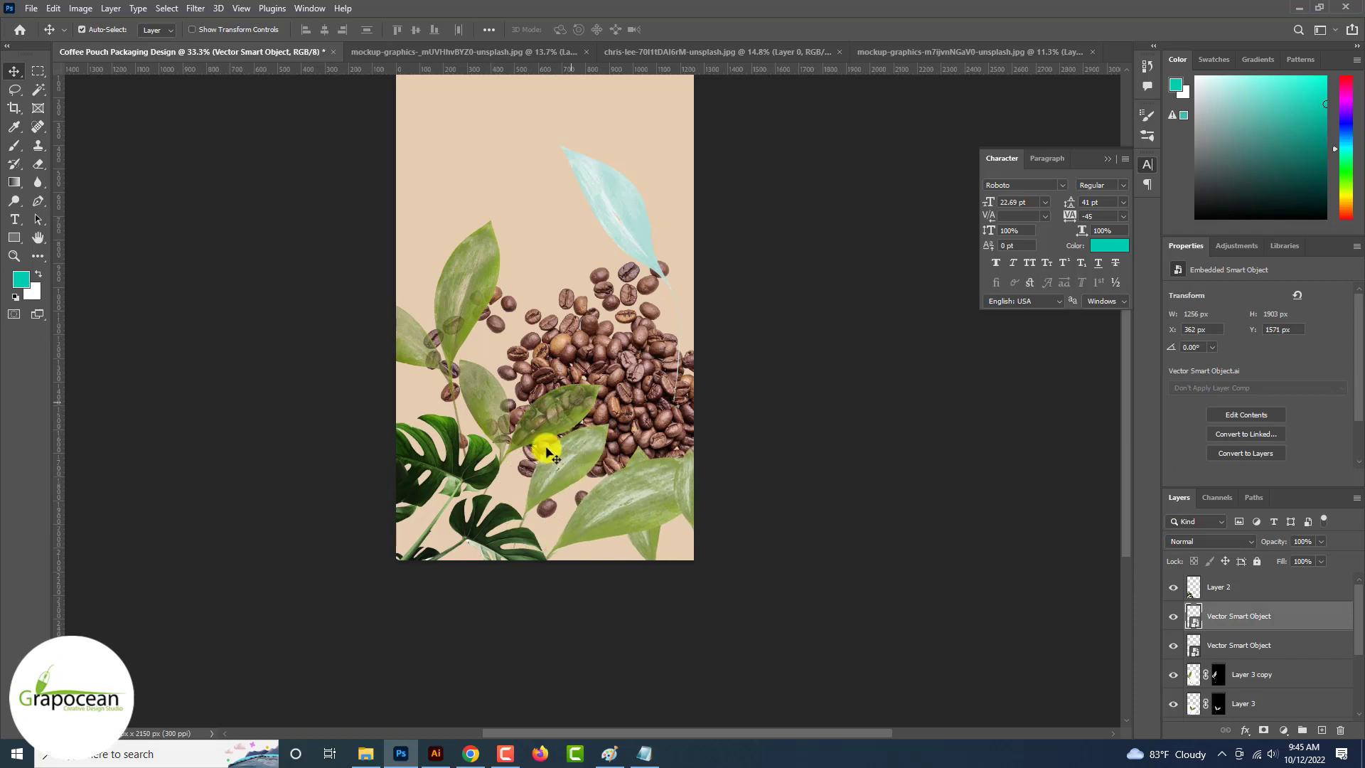
pyautogui.moveTo(433, 218); pyautogui.dragTo(409, 369)
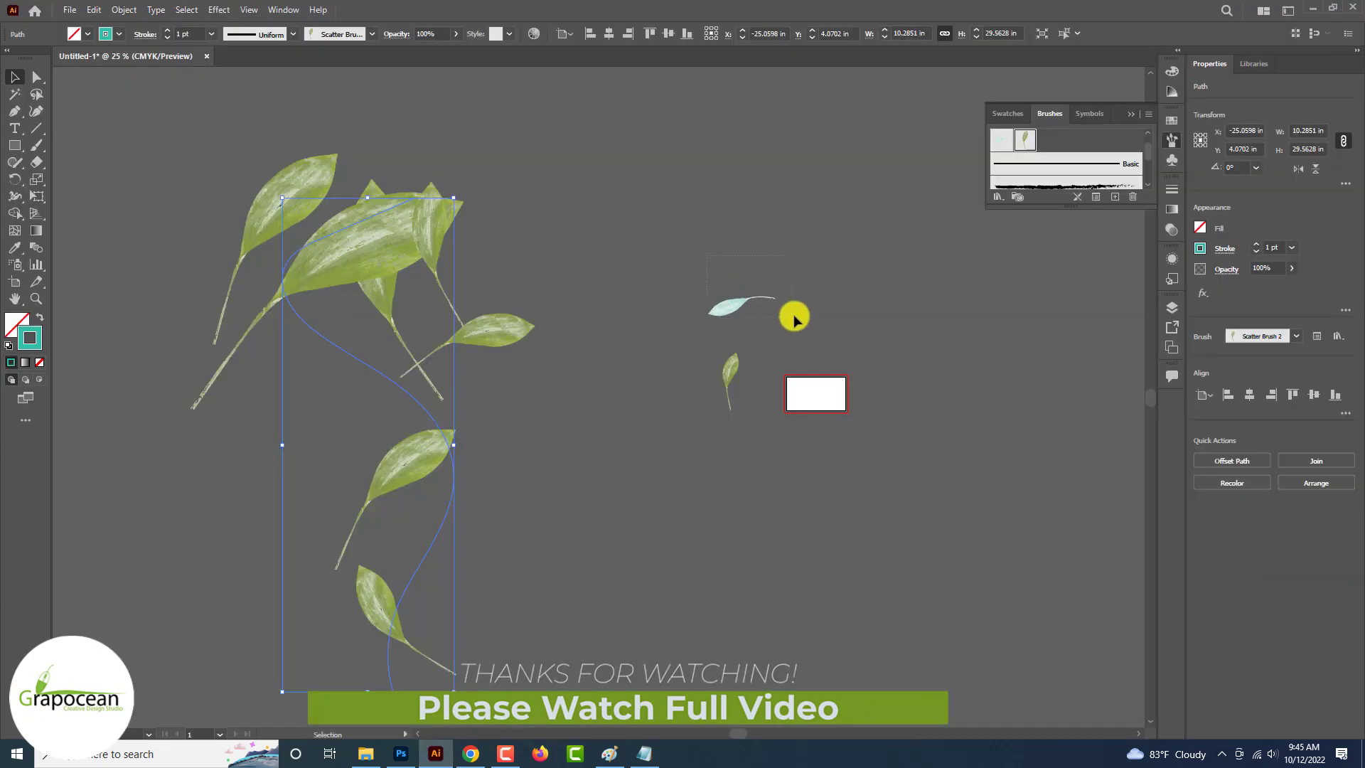
# - In Illustrator, create a scatter brush from the pale blue leaf with size, spacing, scatter and rotation all set to Random
pyautogui.click(794, 317)
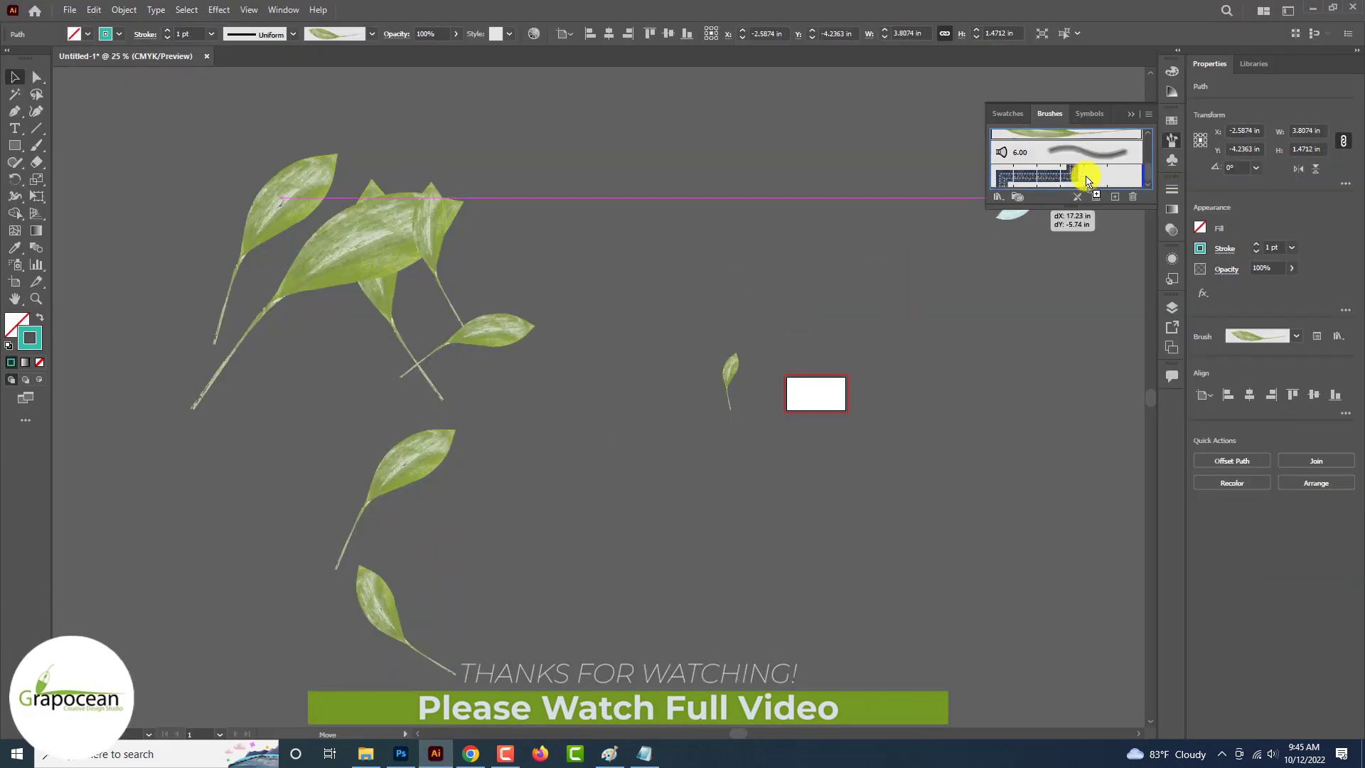
pyautogui.moveTo(1086, 180); pyautogui.dragTo(1134, 171)
pyautogui.click(649, 478)
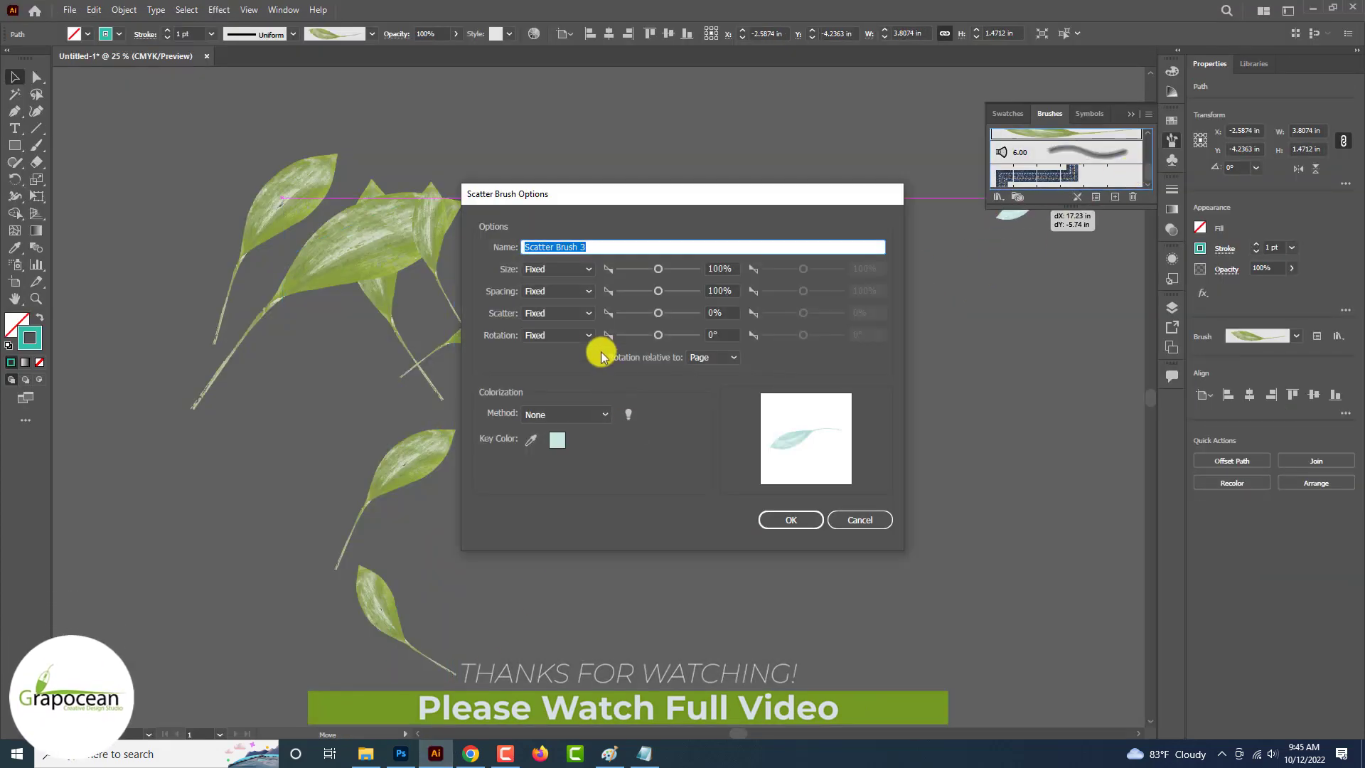
pyautogui.click(558, 269)
pyautogui.click(561, 300)
pyautogui.click(558, 291)
pyautogui.click(562, 322)
pyautogui.click(562, 313)
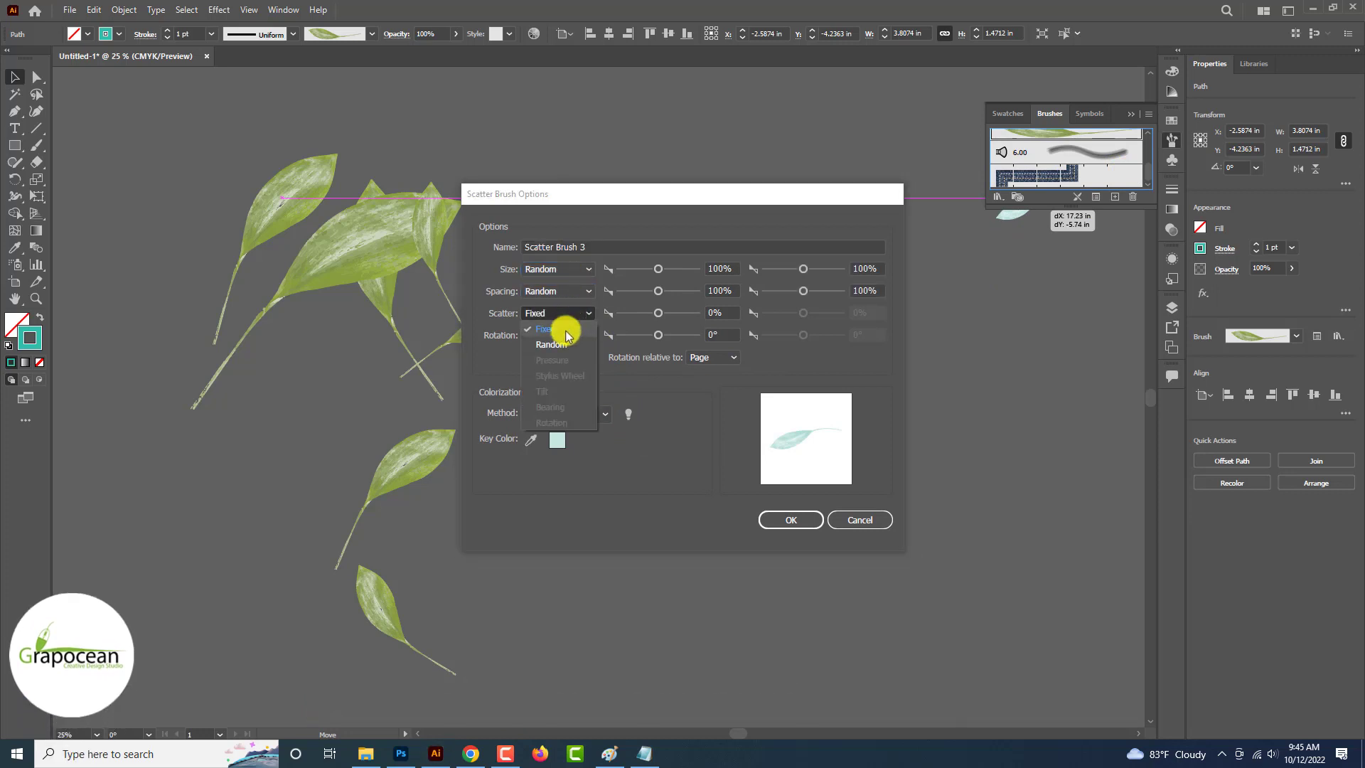
pyautogui.click(554, 344)
pyautogui.click(558, 335)
pyautogui.click(559, 367)
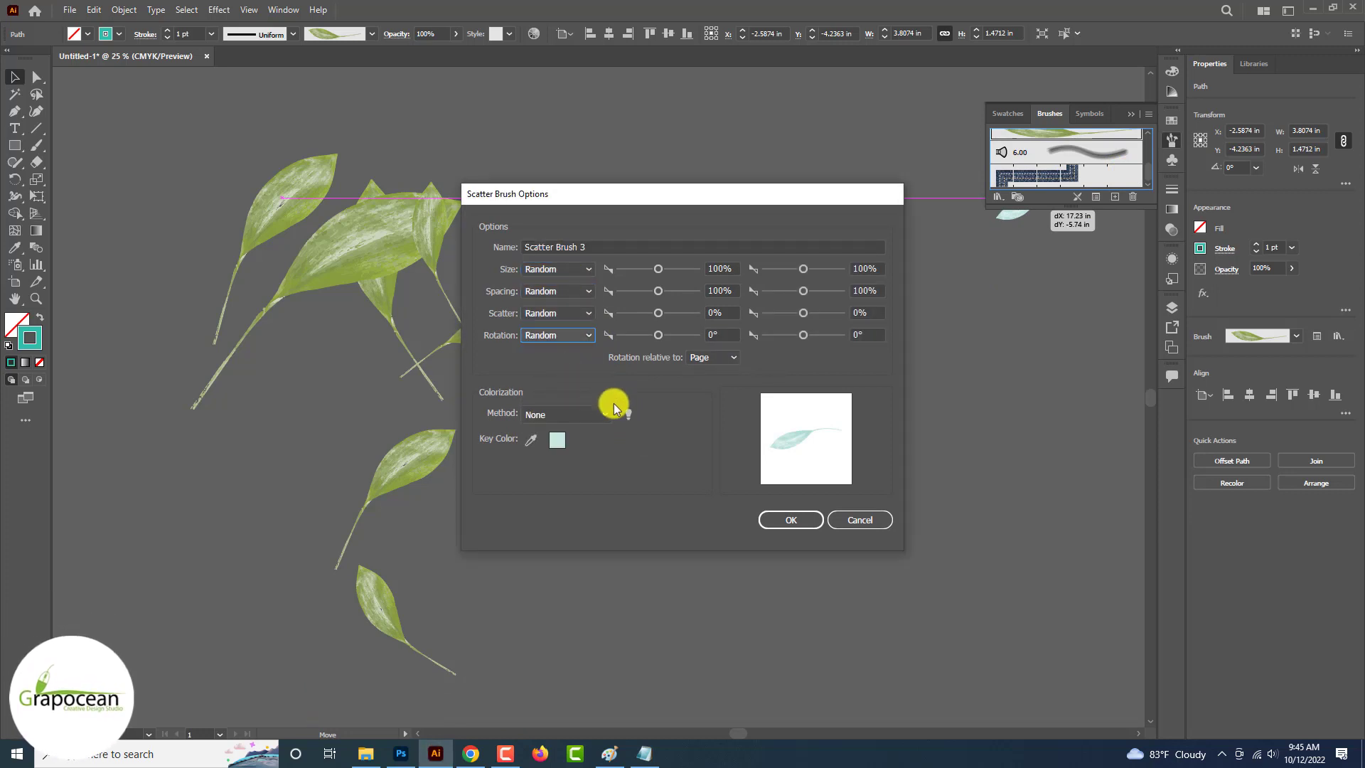
pyautogui.click(798, 521)
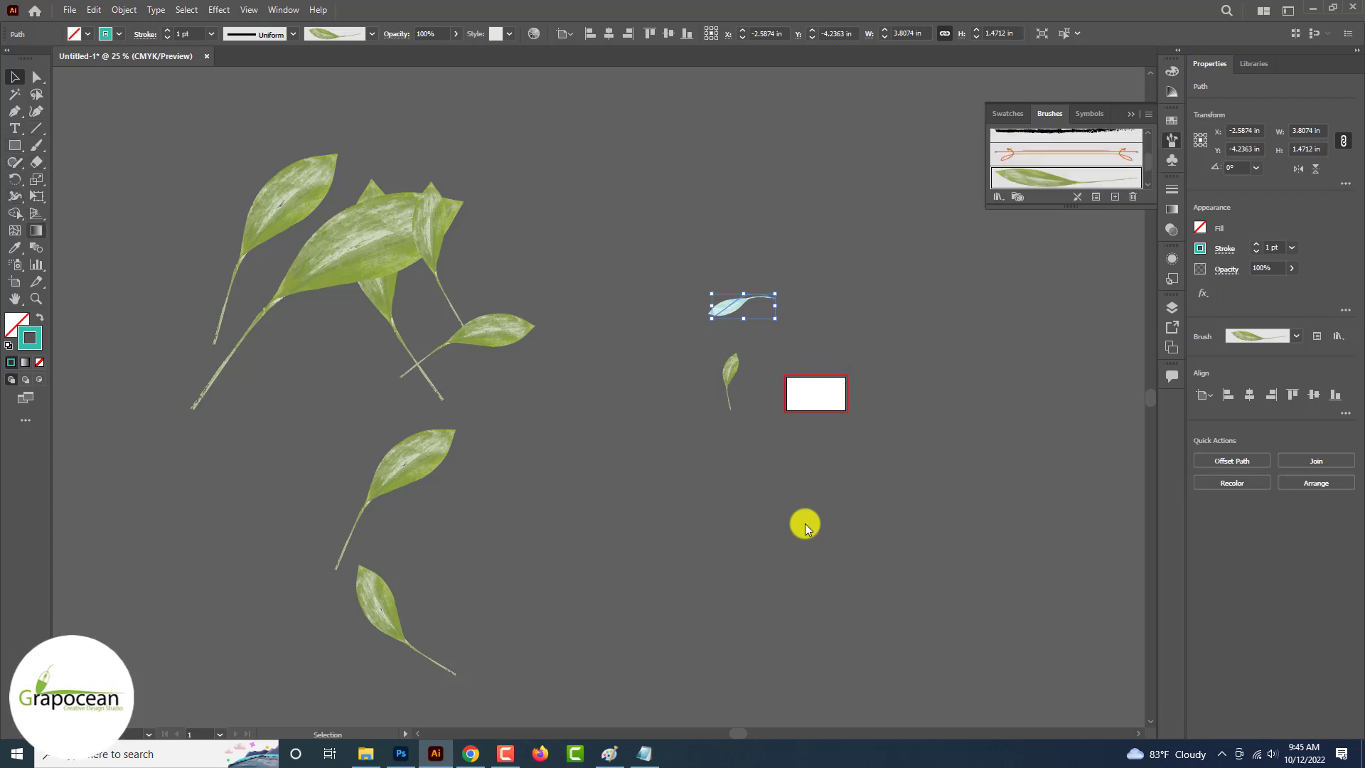
# - Paint another stroke with the green leaf scatter brush across the original leaves and artboard
pyautogui.click(371, 254)
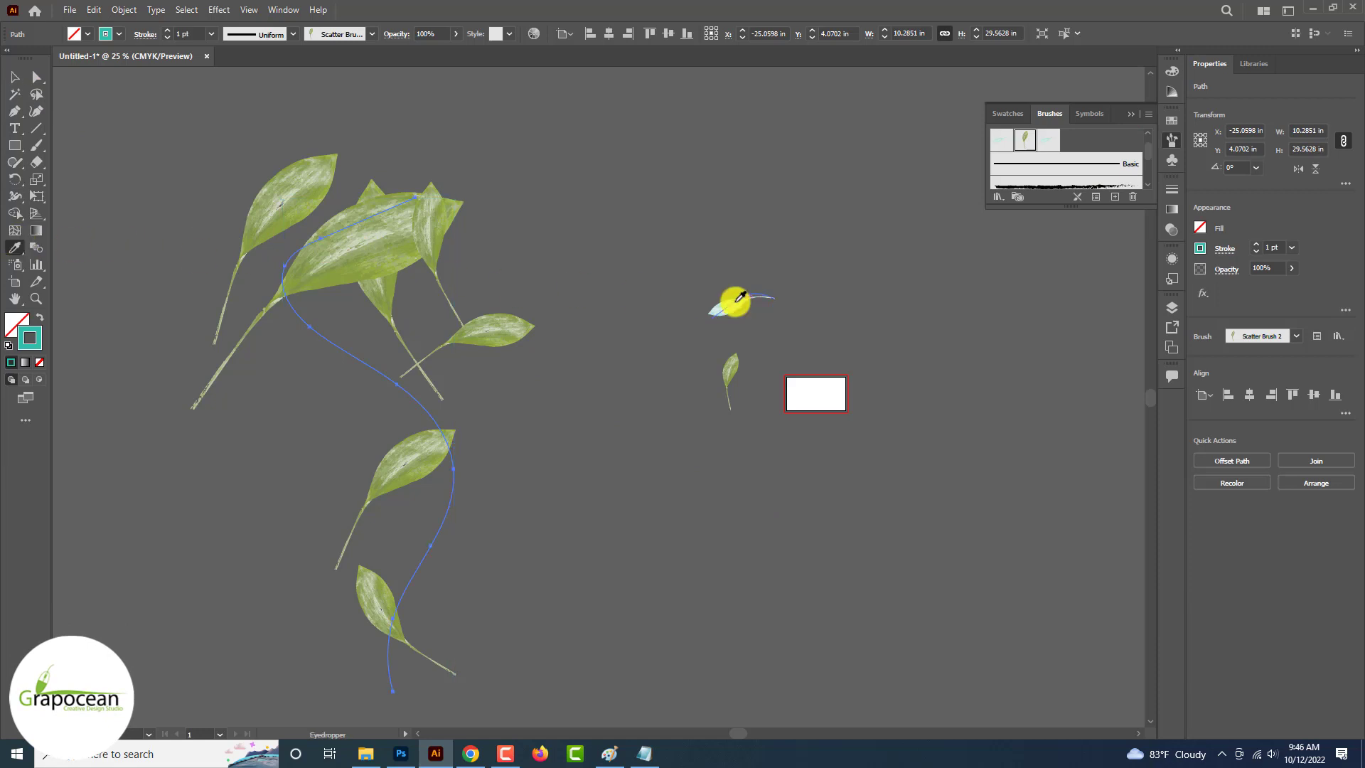
pyautogui.click(15, 76)
pyautogui.click(573, 189)
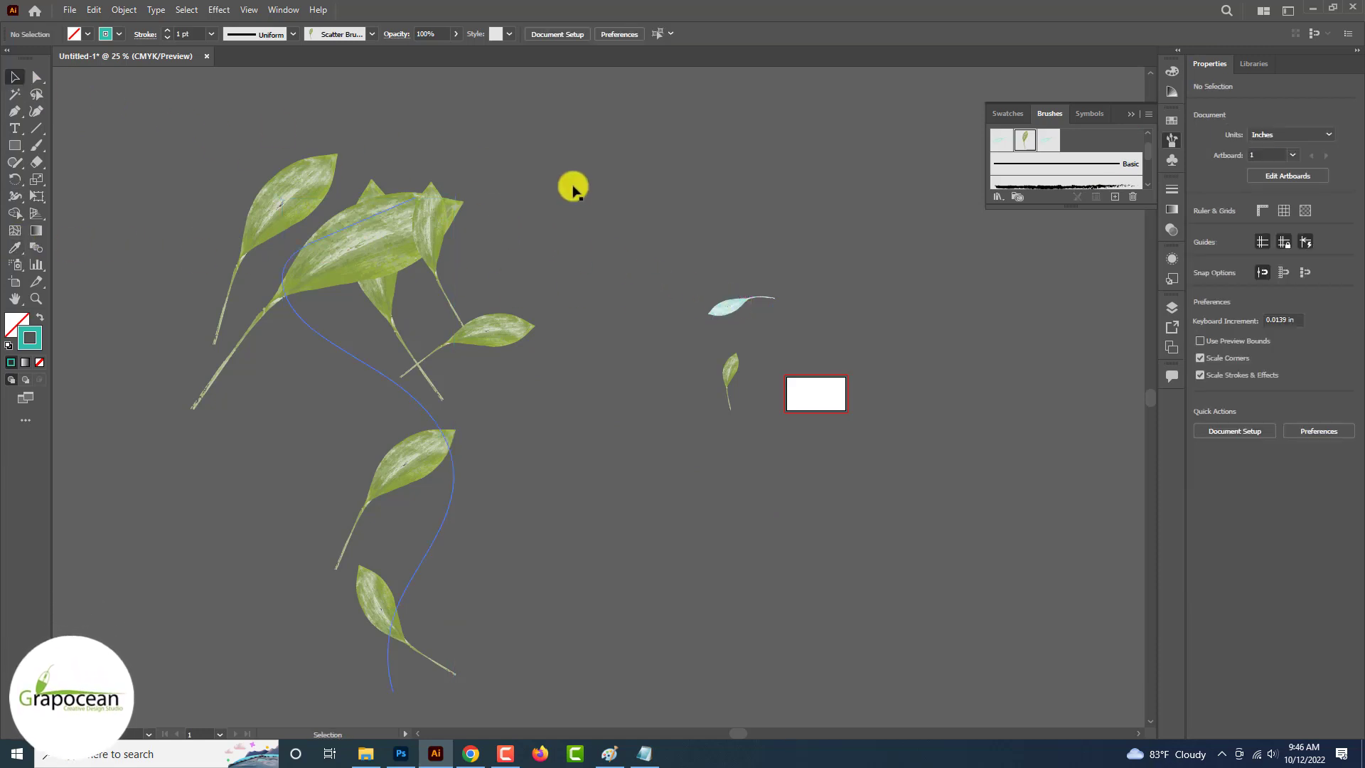
pyautogui.click(37, 145)
pyautogui.moveTo(762, 305); pyautogui.dragTo(649, 405)
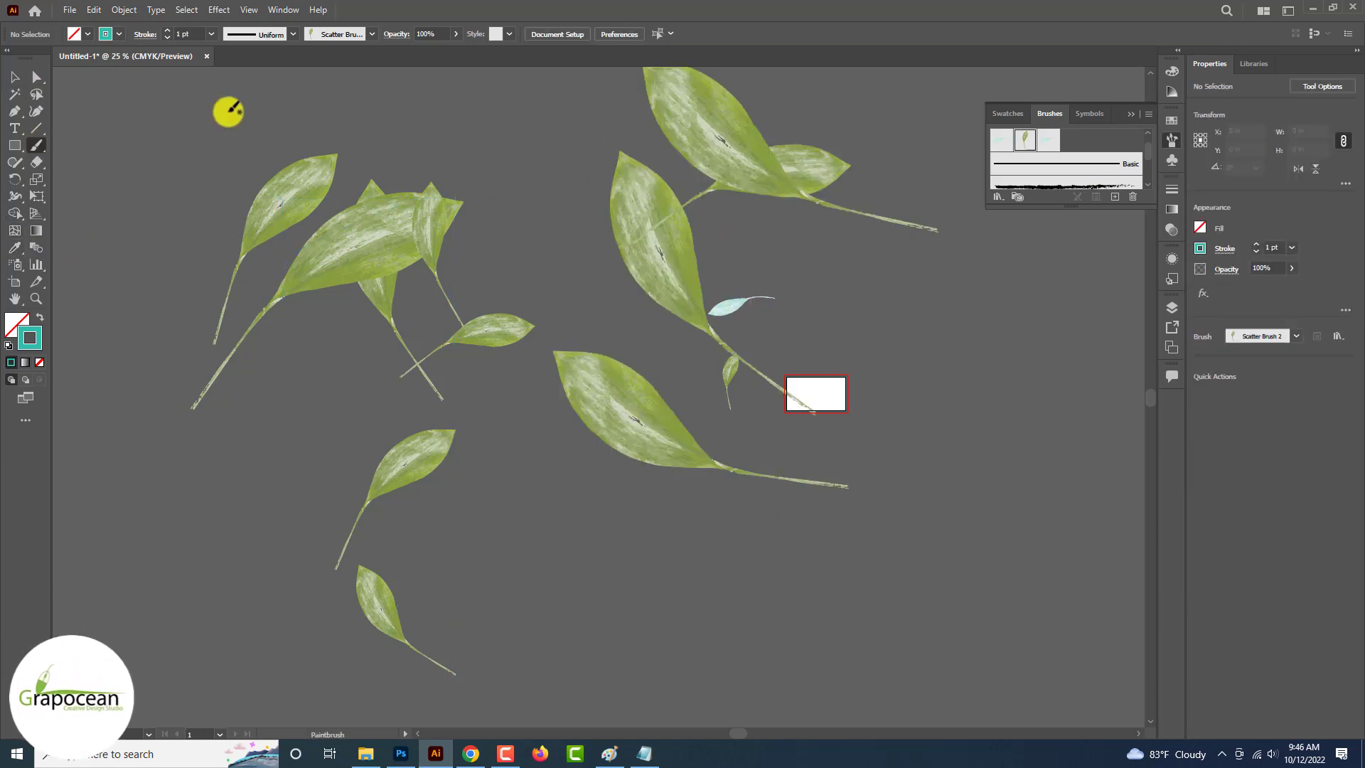
# - Change the stroke colour to green and paint a winding pale blue leaf stroke in the empty canvas, undoing the attempt before it
pyautogui.click(119, 36)
pyautogui.click(9, 534)
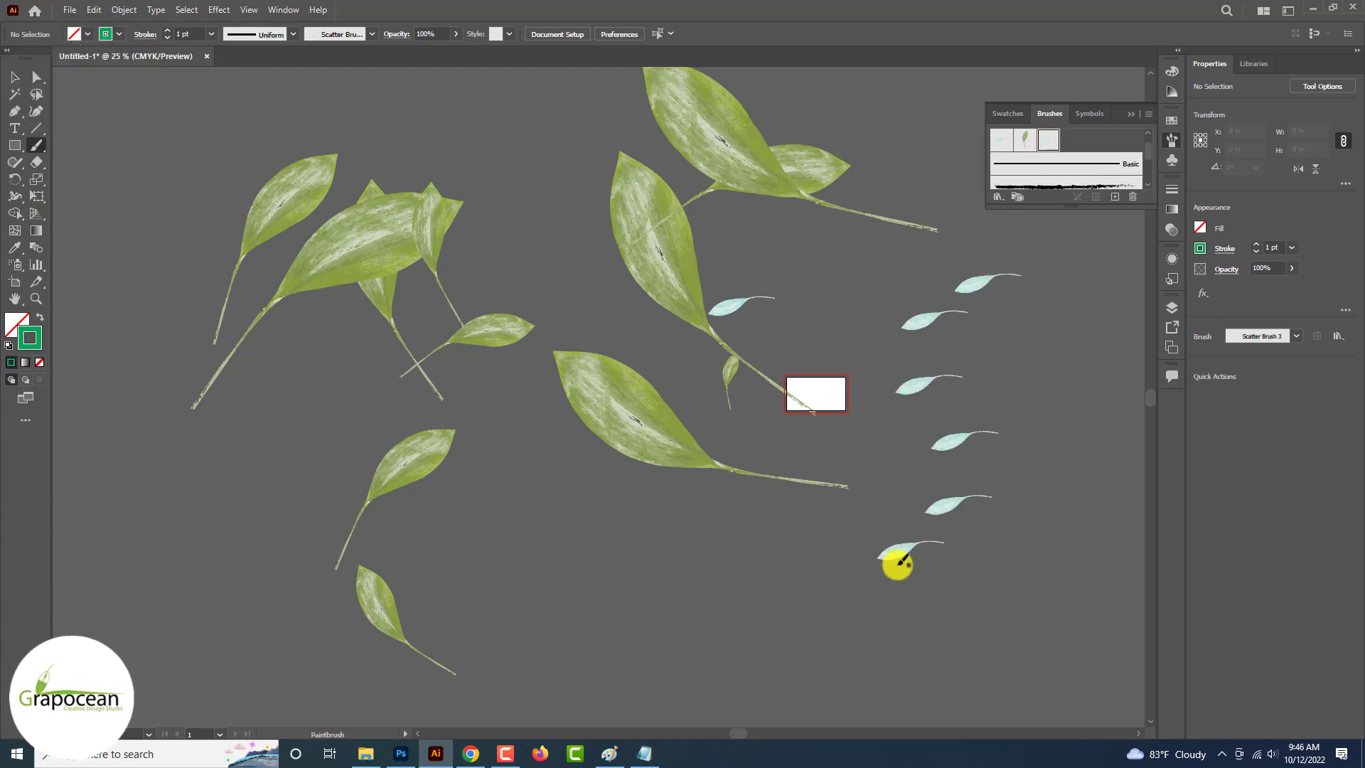
pyautogui.hotkey('ctrl', 'z')
pyautogui.scroll(-2, 910, 560)
pyautogui.moveTo(315, 241); pyautogui.dragTo(462, 642)
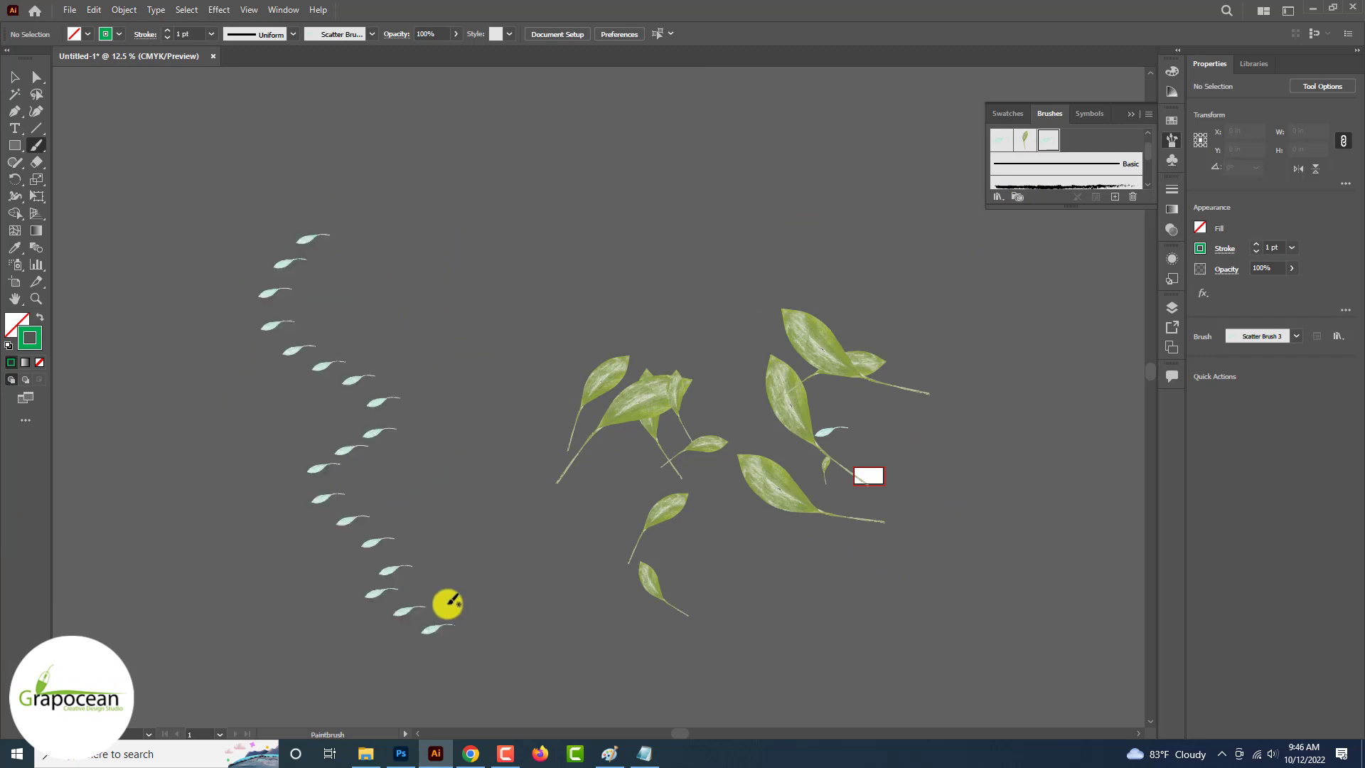
# - Vary the pale blue leaf brush's size, spacing, scatter and rotation into large, widely scattered leaves, and apply the changes to existing strokes
pyautogui.doubleClick(1045, 146)
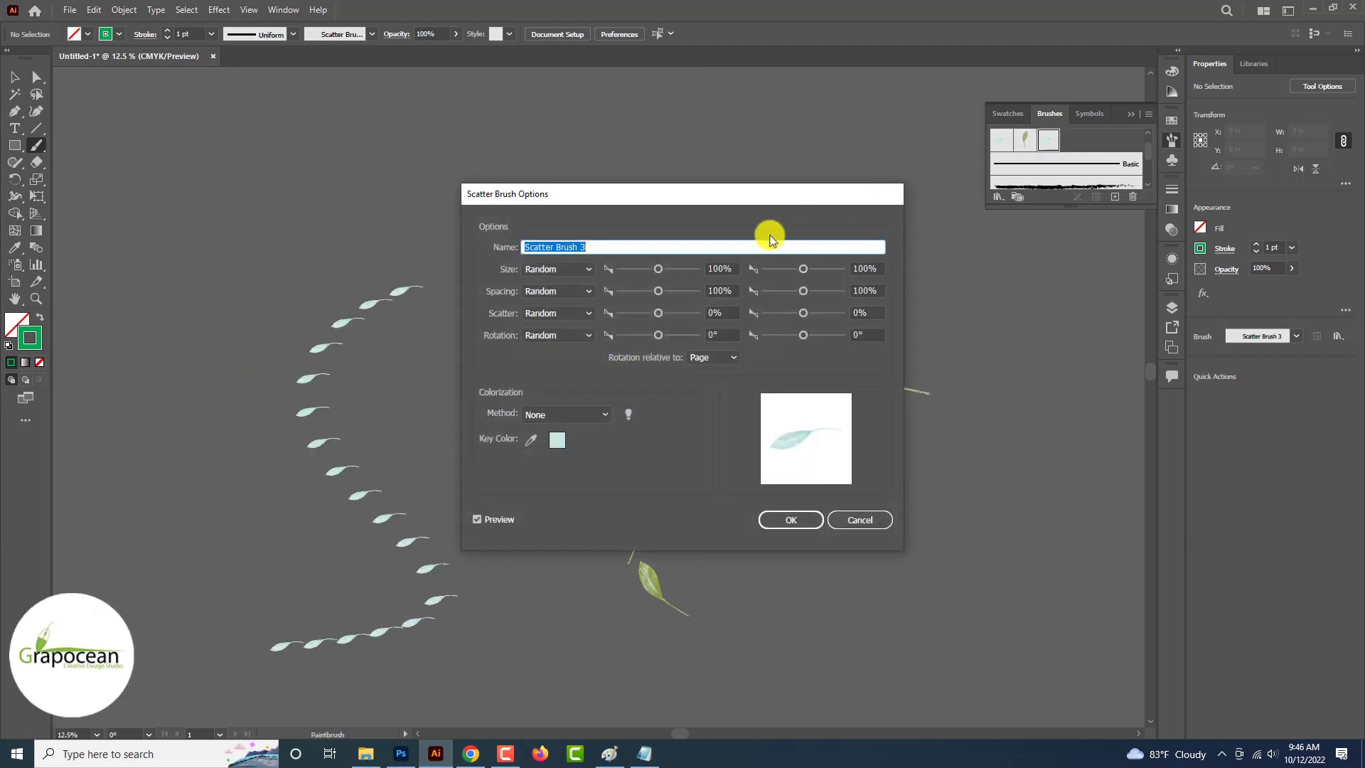
pyautogui.moveTo(659, 268)
pyautogui.mouseDown()
pyautogui.moveTo(677, 268)
pyautogui.moveTo(642, 289)
pyautogui.moveTo(685, 313)
pyautogui.moveTo(639, 335)
pyautogui.mouseUp()
pyautogui.moveTo(800, 292)
pyautogui.mouseDown()
pyautogui.moveTo(823, 295)
pyautogui.moveTo(784, 314)
pyautogui.mouseUp()
pyautogui.click(815, 523)
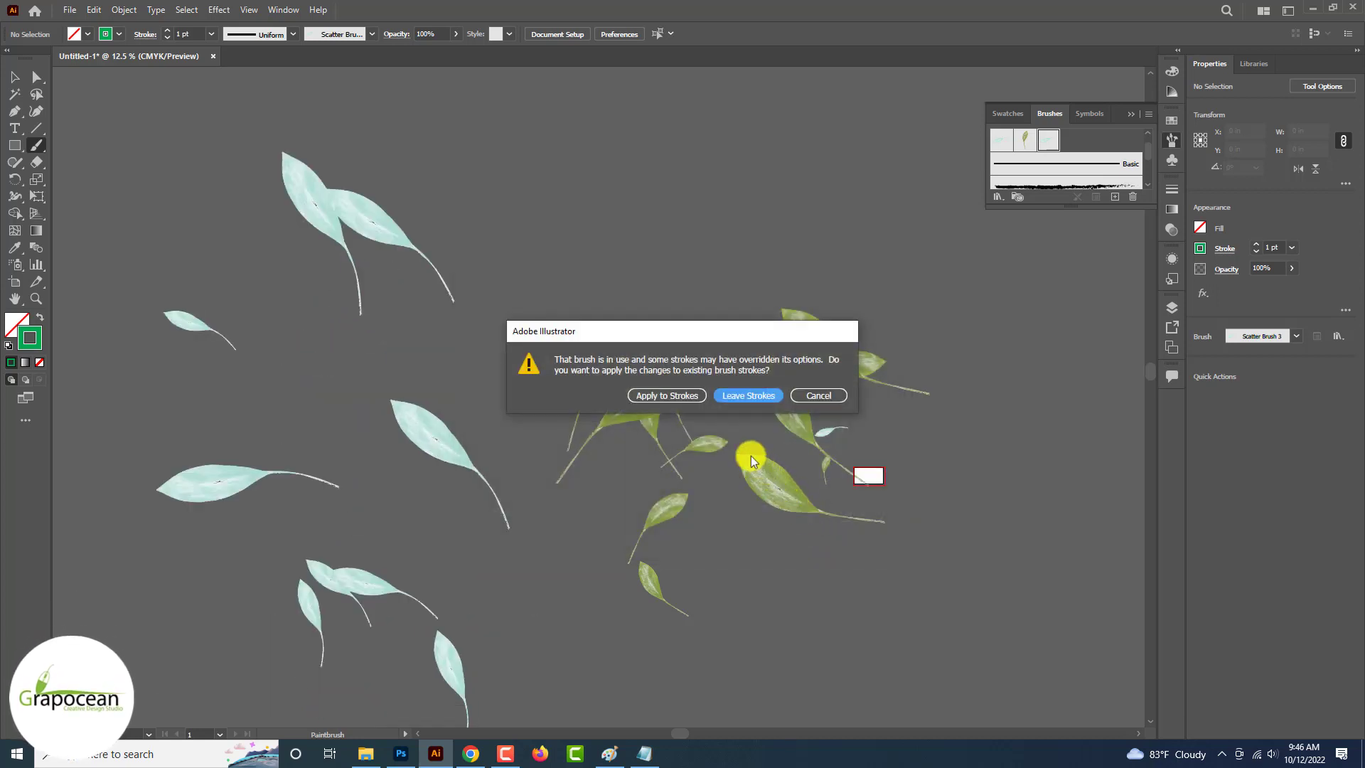
pyautogui.click(692, 394)
# - Bring the scattered pale blue leaves into the Photoshop pouch design, place them over the full panel, and shift the single pale leaf beside the beans
pyautogui.scroll(-4, 543, 313)
pyautogui.click(14, 77)
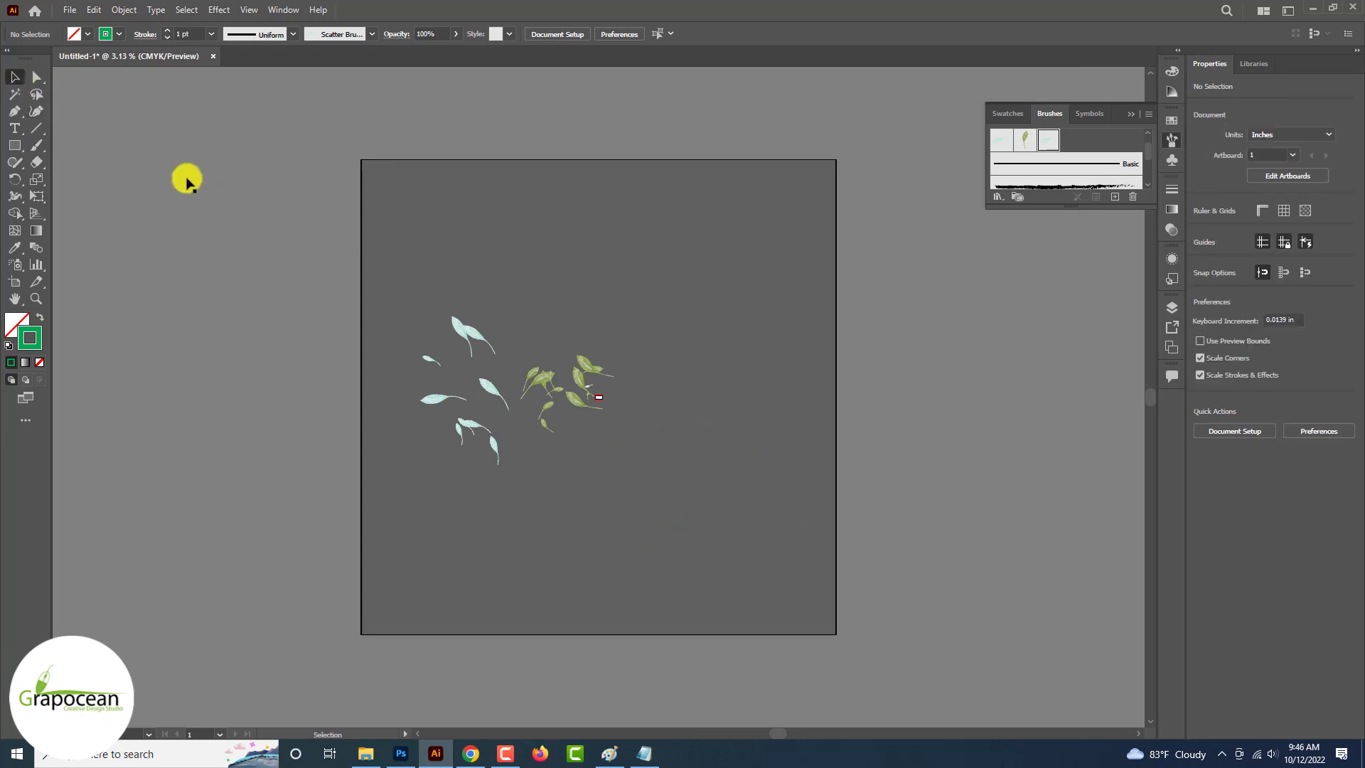
pyautogui.moveTo(491, 397); pyautogui.dragTo(624, 506)
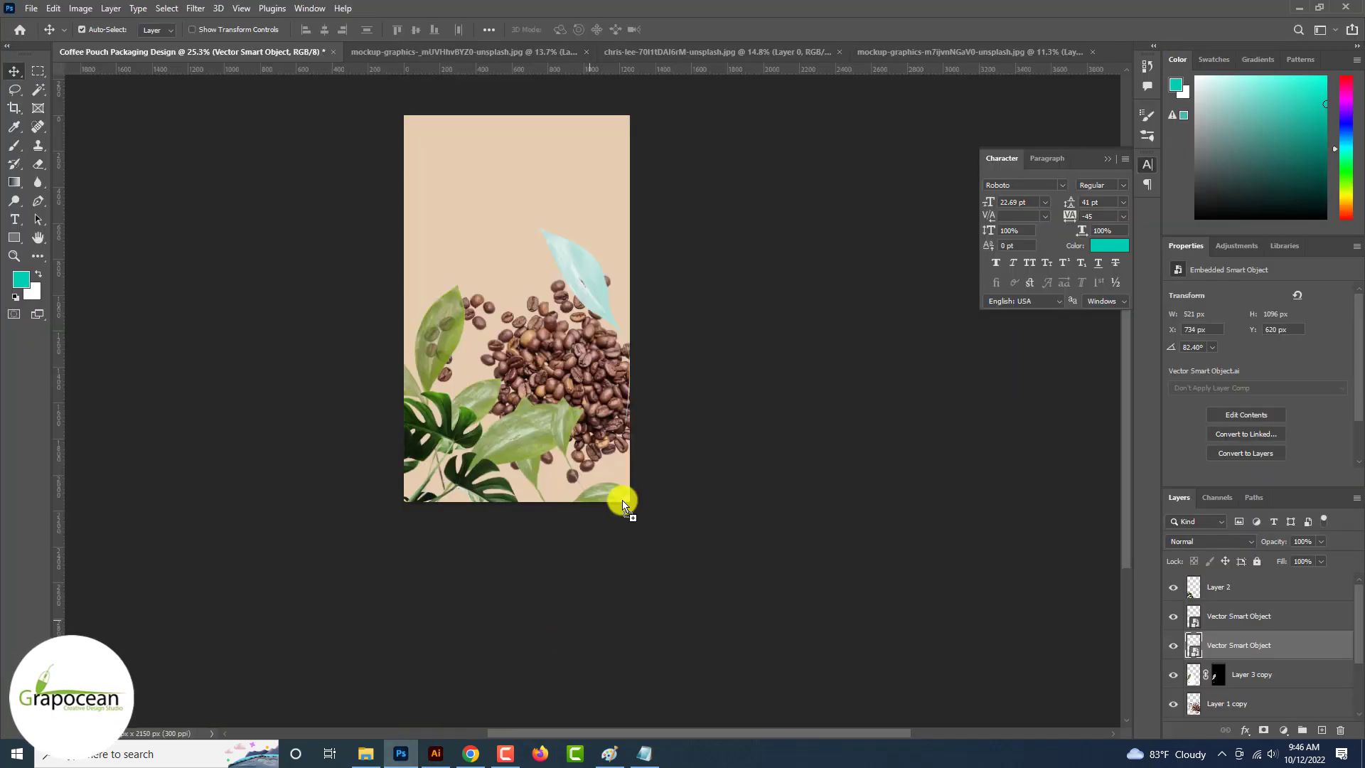
pyautogui.moveTo(561, 366); pyautogui.dragTo(561, 366)
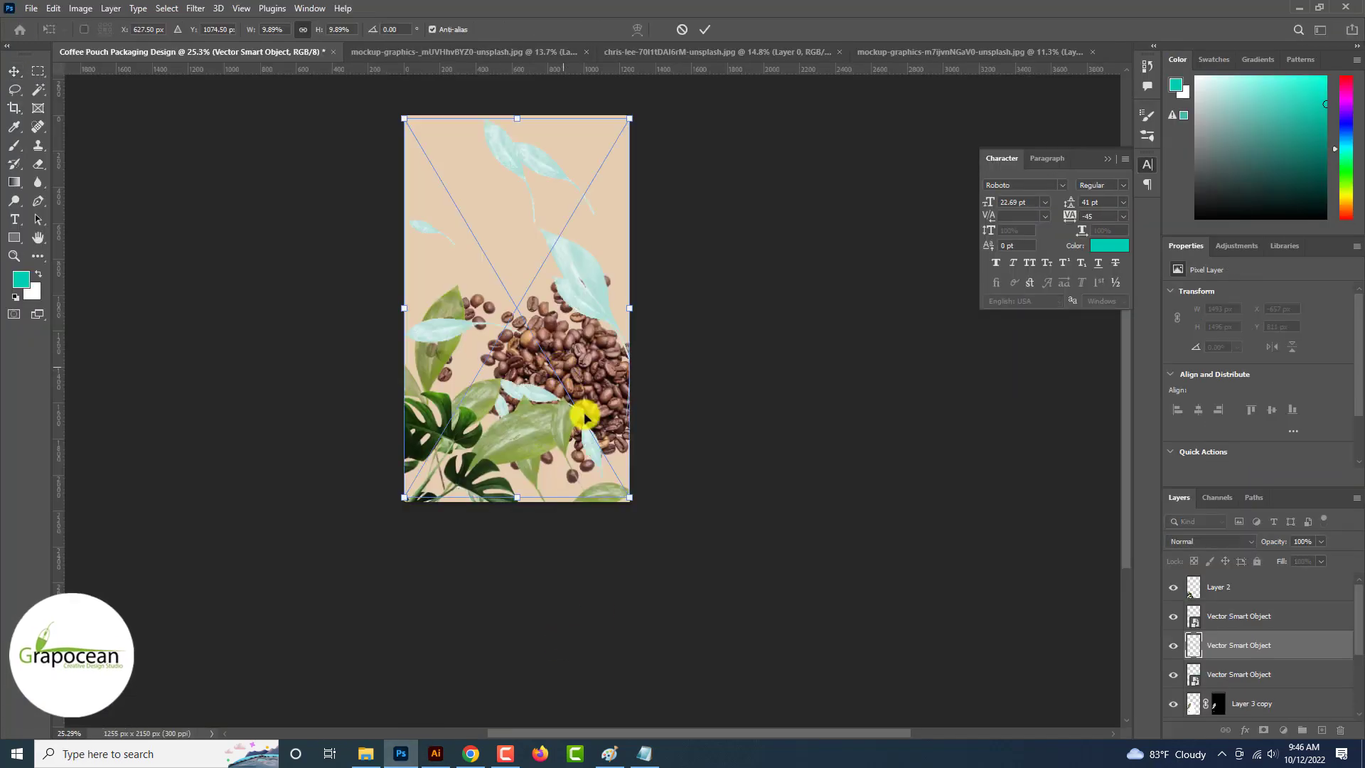
pyautogui.moveTo(625, 497)
pyautogui.mouseDown()
pyautogui.moveTo(562, 434)
pyautogui.moveTo(624, 490)
pyautogui.mouseUp()
pyautogui.moveTo(592, 308); pyautogui.dragTo(641, 396)
pyautogui.click(705, 29)
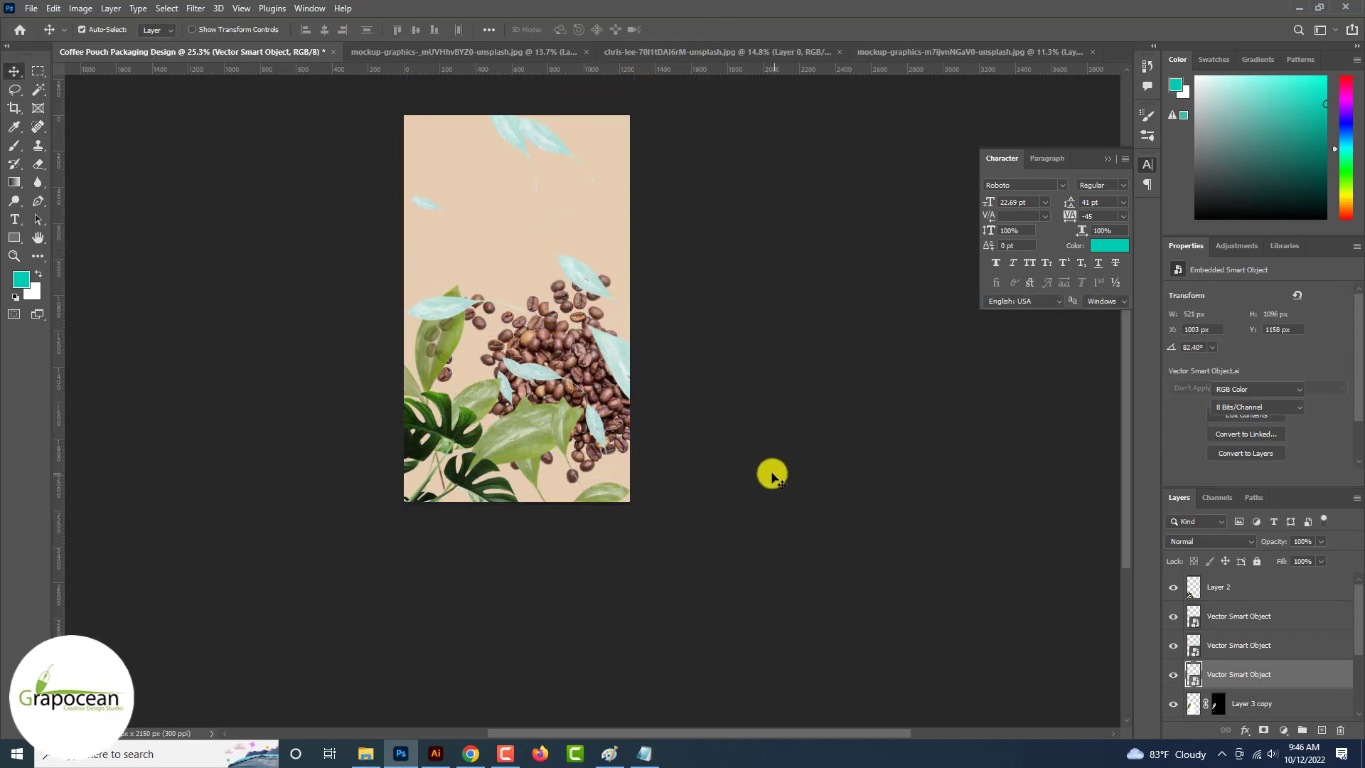
# - Rearrange the monstera leaves and the green leaves around the coffee beans in the lower part of the pouch design
pyautogui.moveTo(456, 445)
pyautogui.mouseDown()
pyautogui.moveTo(455, 506)
pyautogui.moveTo(449, 417)
pyautogui.moveTo(479, 430)
pyautogui.mouseUp()
pyautogui.moveTo(445, 362); pyautogui.dragTo(649, 207)
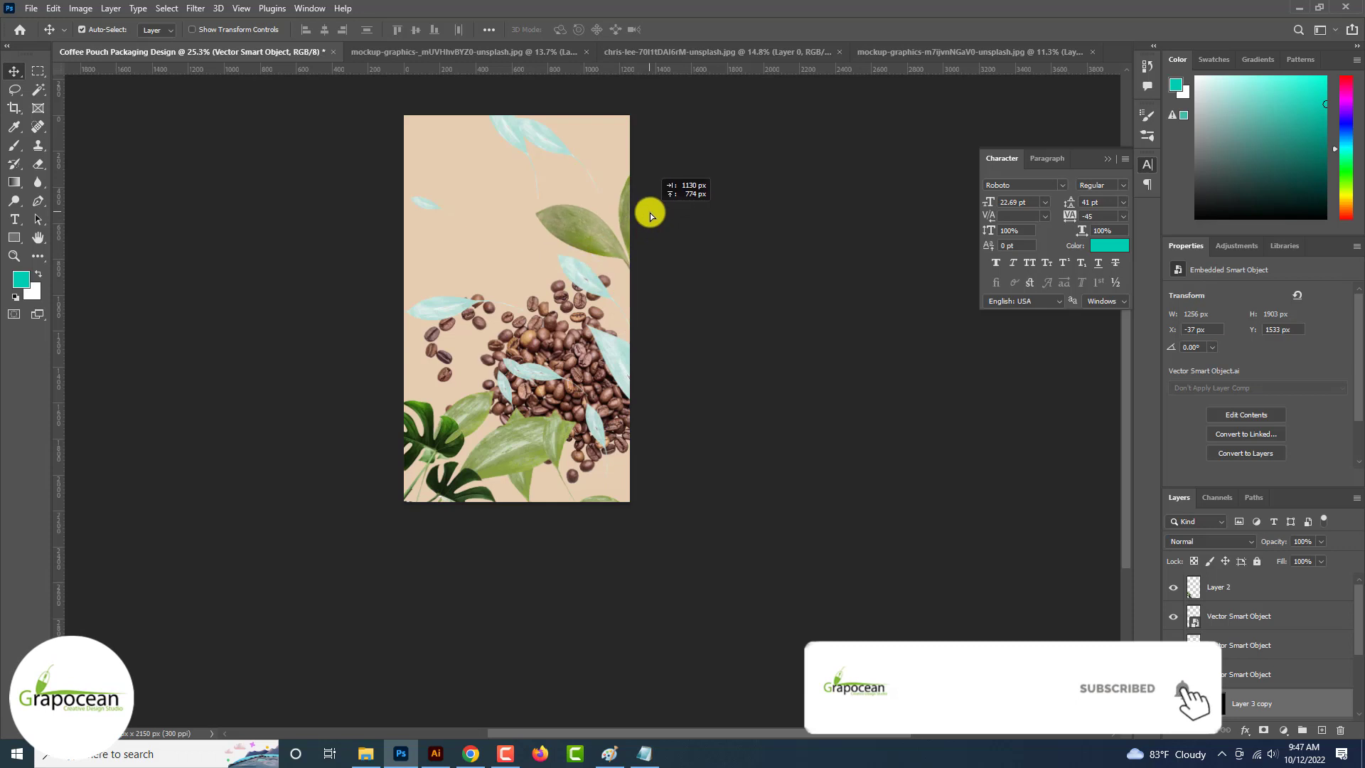
pyautogui.click(662, 387)
pyautogui.moveTo(524, 458); pyautogui.dragTo(547, 494)
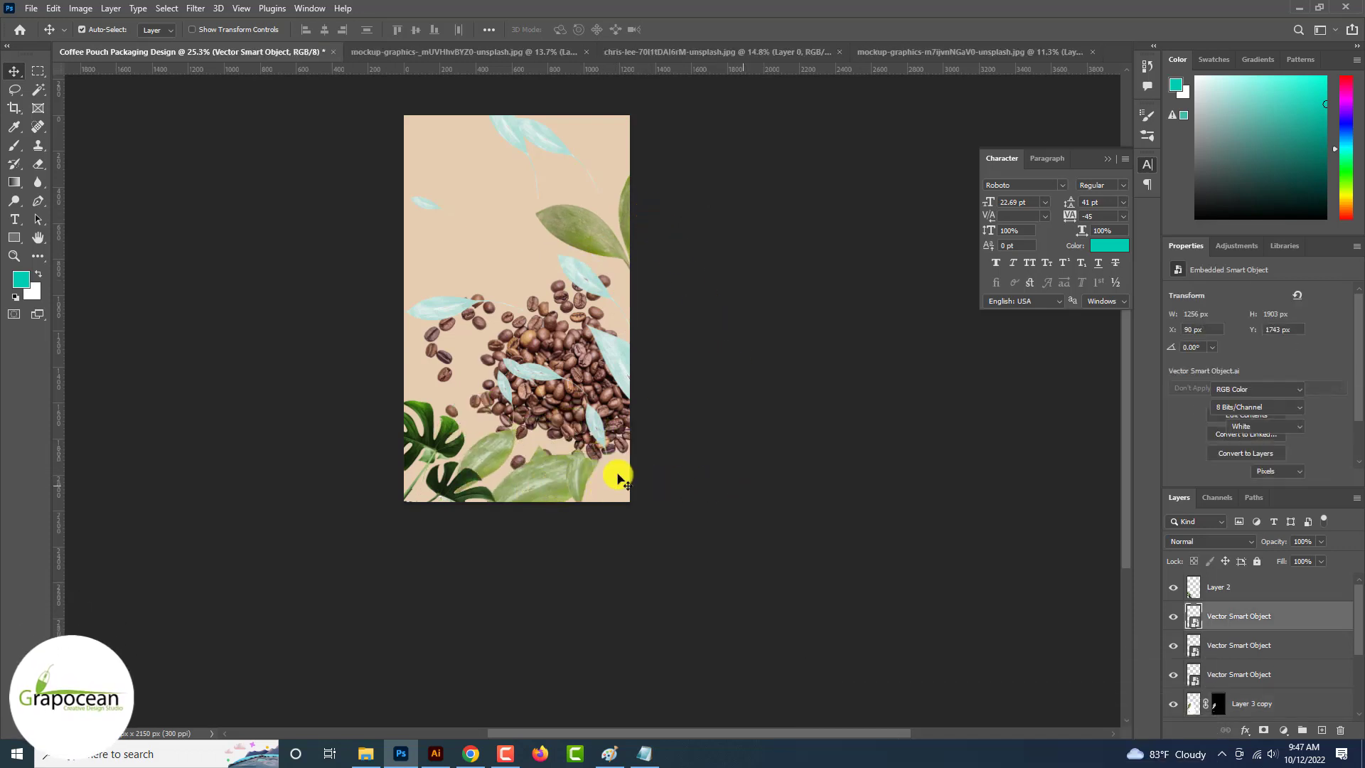
pyautogui.click(623, 475)
pyautogui.moveTo(441, 449); pyautogui.dragTo(431, 453)
pyautogui.moveTo(579, 479); pyautogui.dragTo(548, 479)
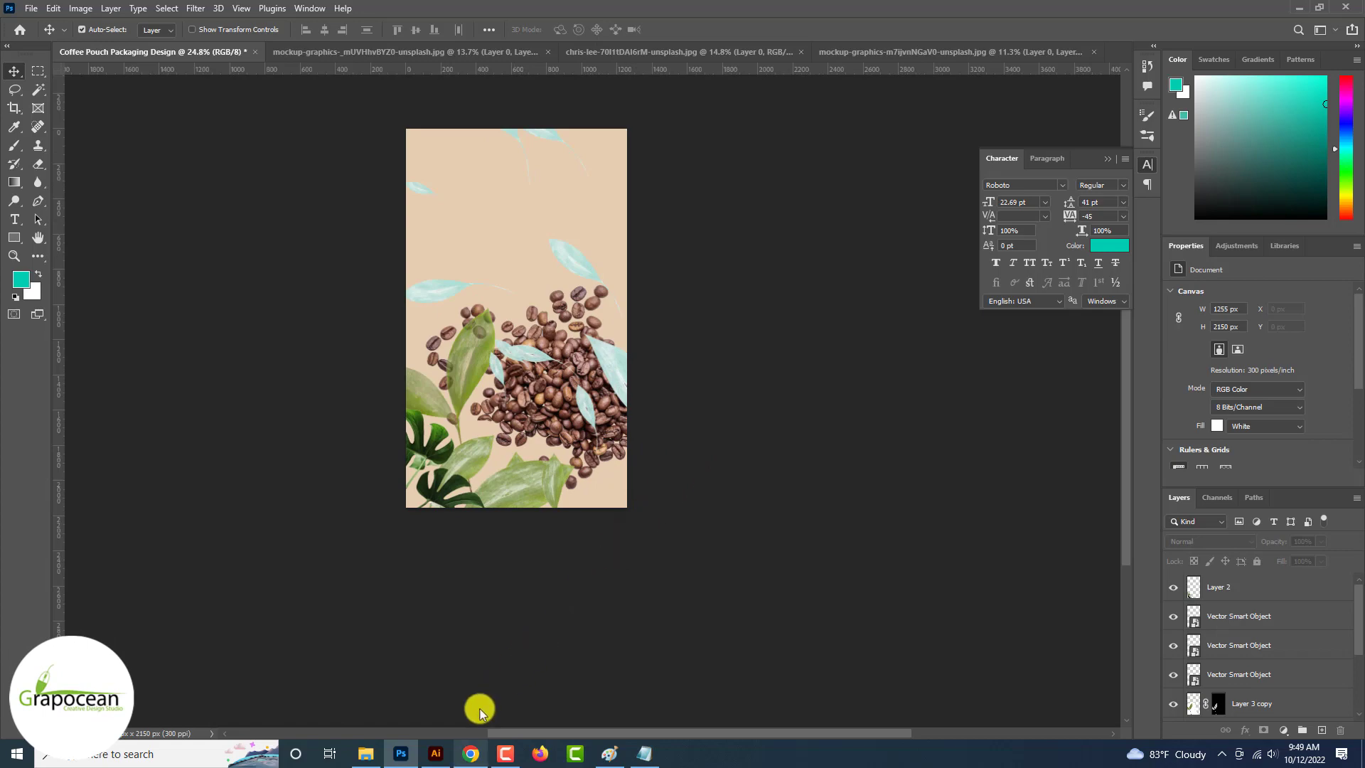
# - Switch to Illustrator and trace the lower edge of the middle pale blue leaf with the Pen tool, from its tip to the stem
pyautogui.click(436, 754)
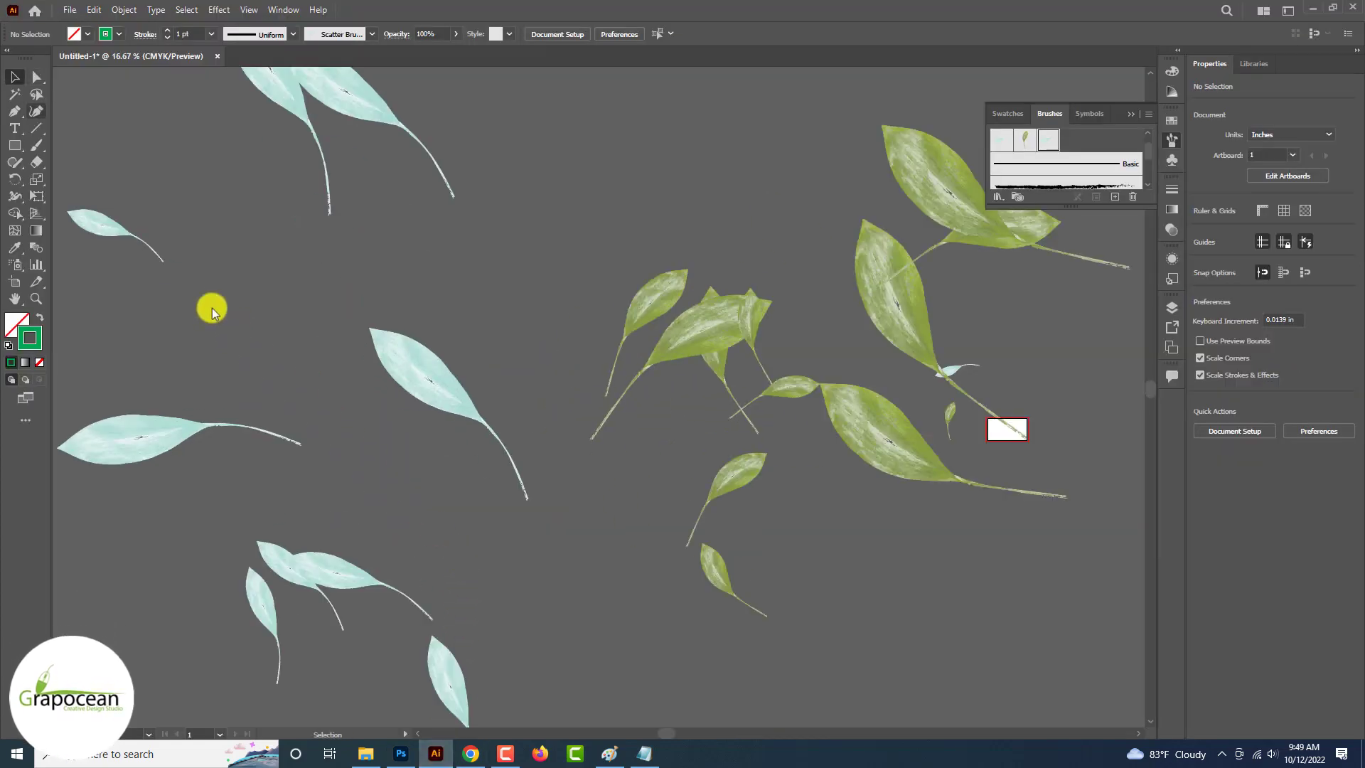
pyautogui.click(15, 114)
pyautogui.hotkey('ctrl', '1')
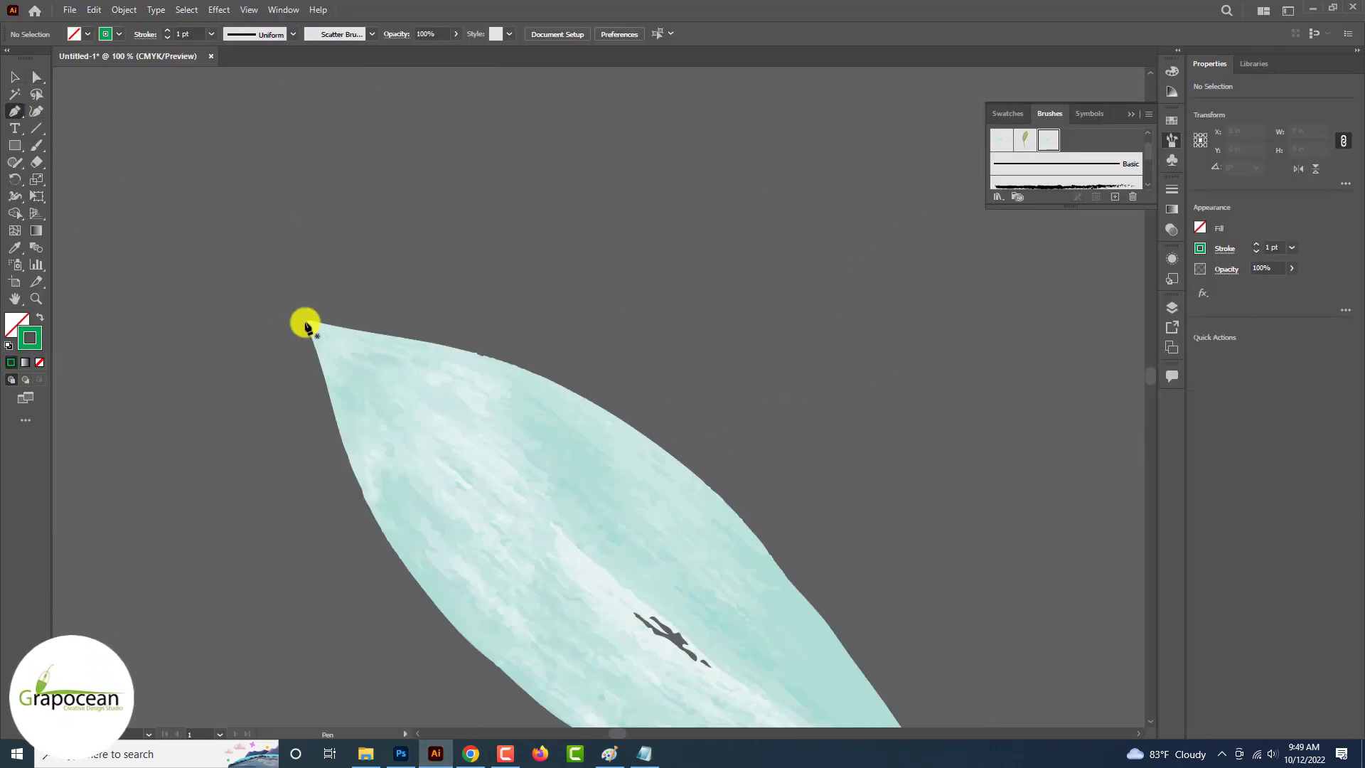
pyautogui.click(313, 325)
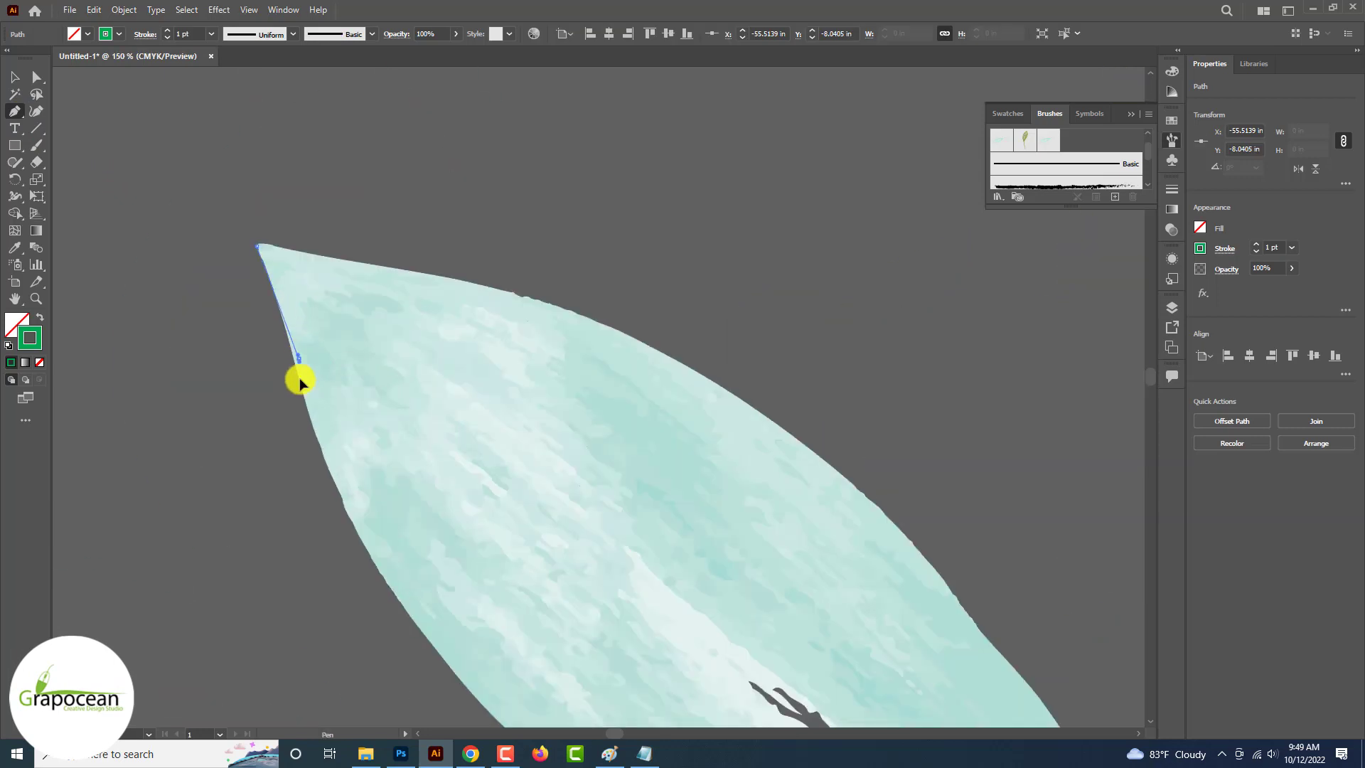
pyautogui.click(304, 415)
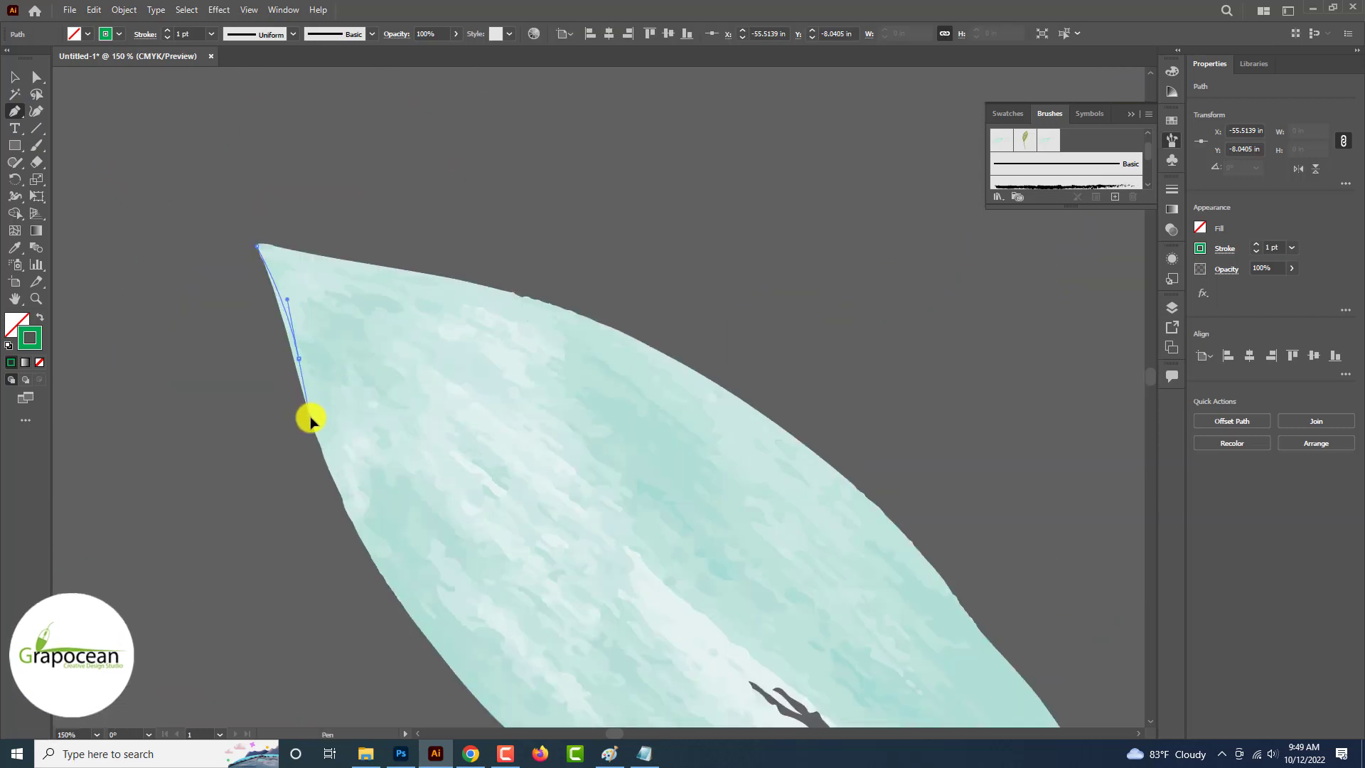
pyautogui.scroll(-5, 313, 420)
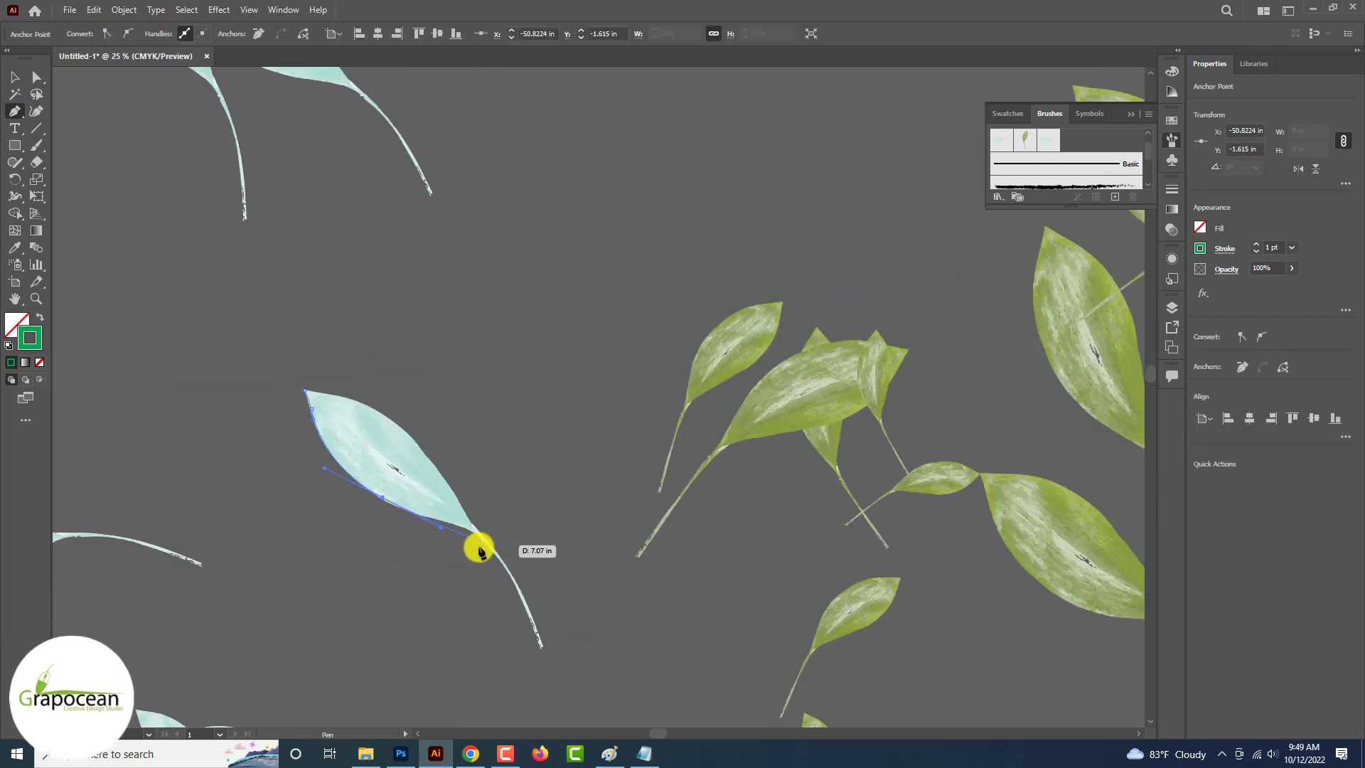
pyautogui.moveTo(479, 552); pyautogui.dragTo(492, 553)
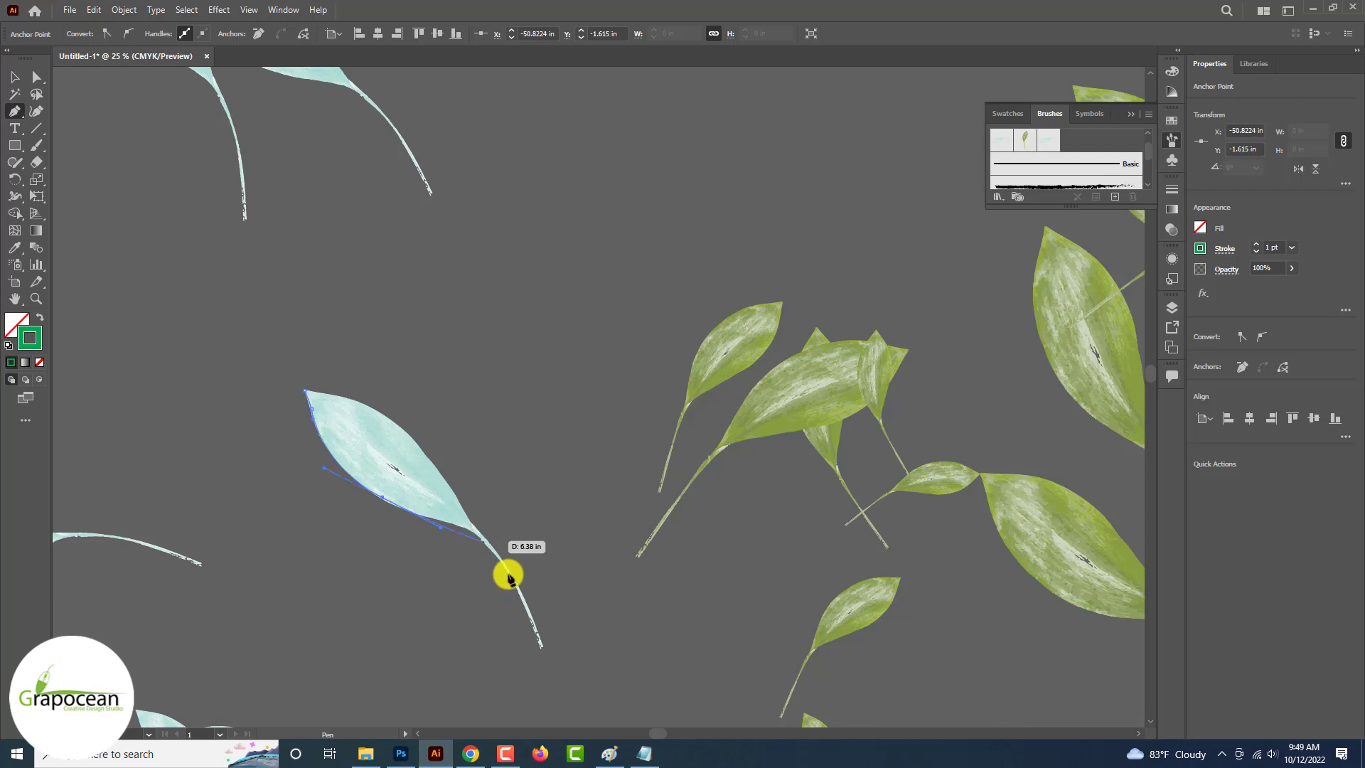
pyautogui.scroll(1, 509, 577)
pyautogui.moveTo(510, 574); pyautogui.dragTo(514, 577)
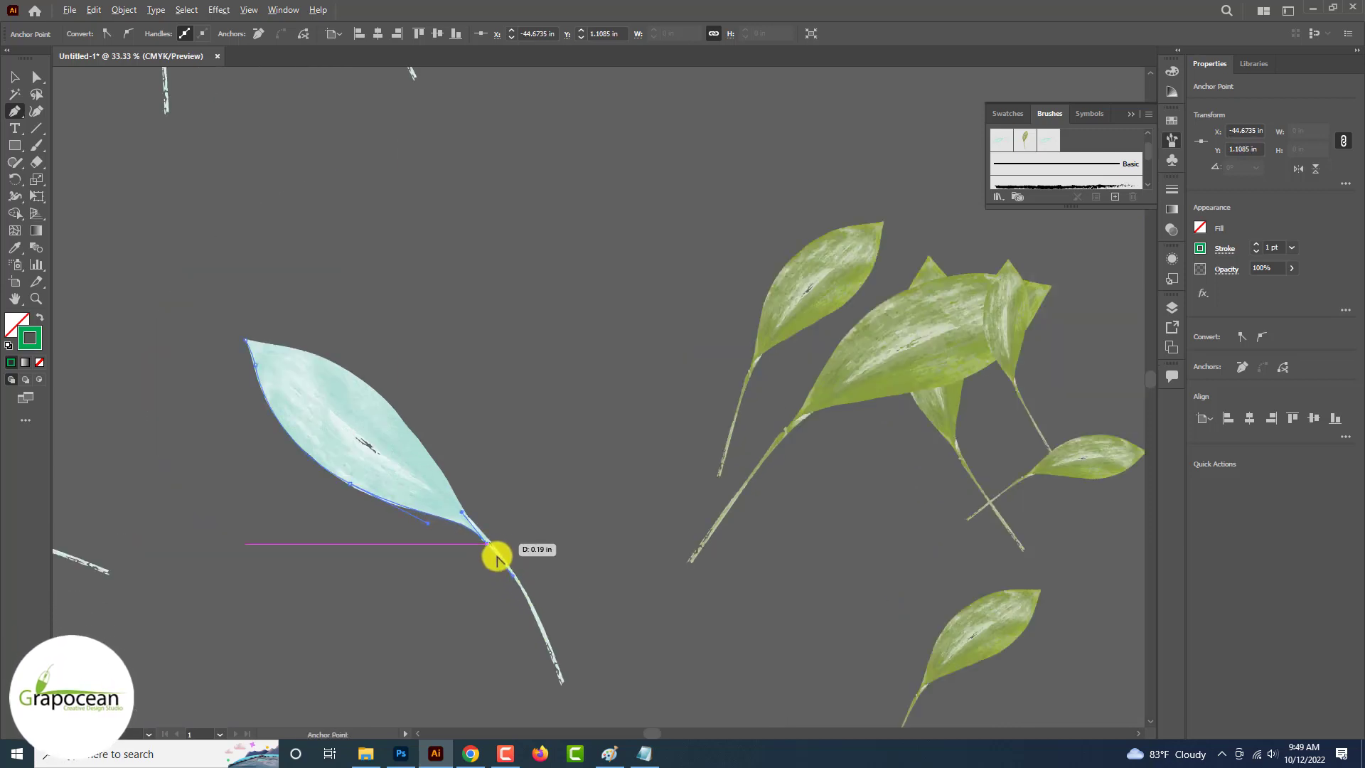
# - Give the traced leaf edge a black stroke with a 4 pt weight
pyautogui.click(16, 76)
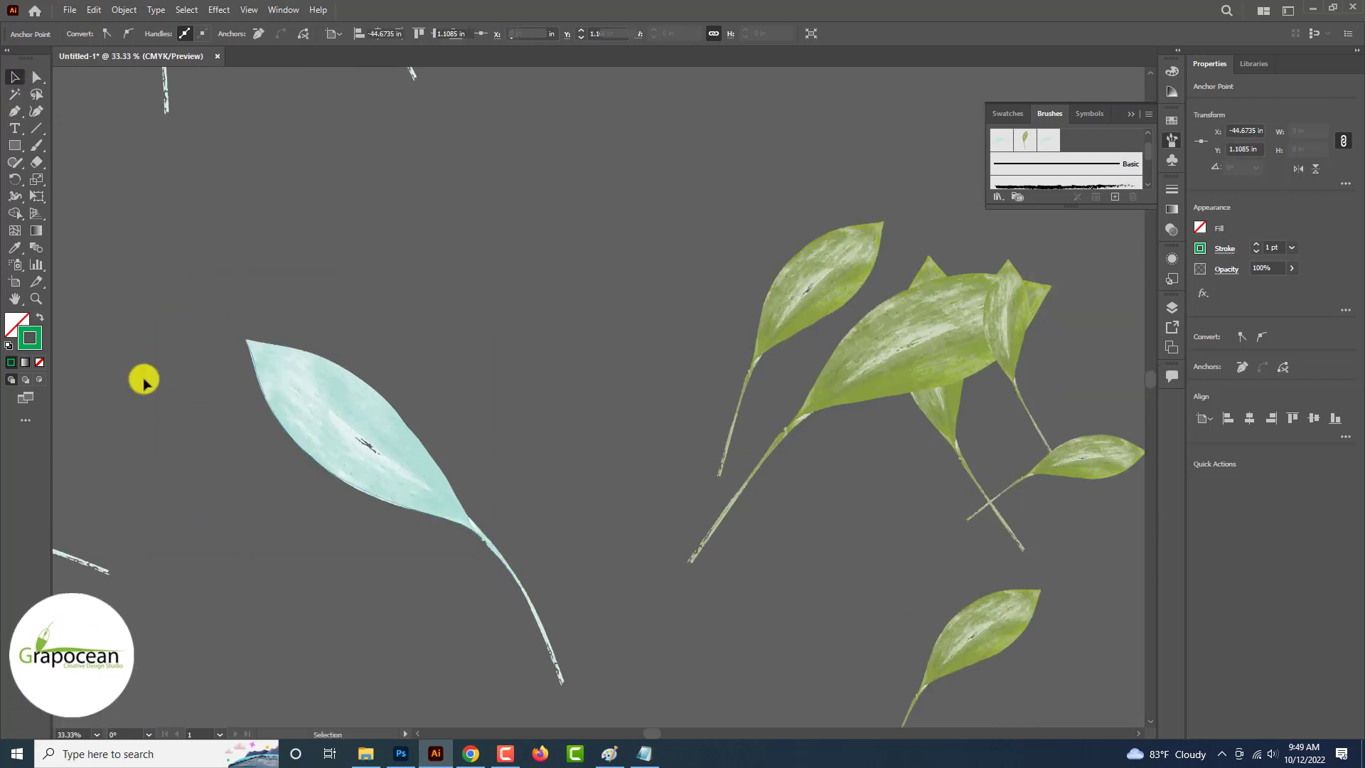
pyautogui.click(367, 491)
pyautogui.click(121, 35)
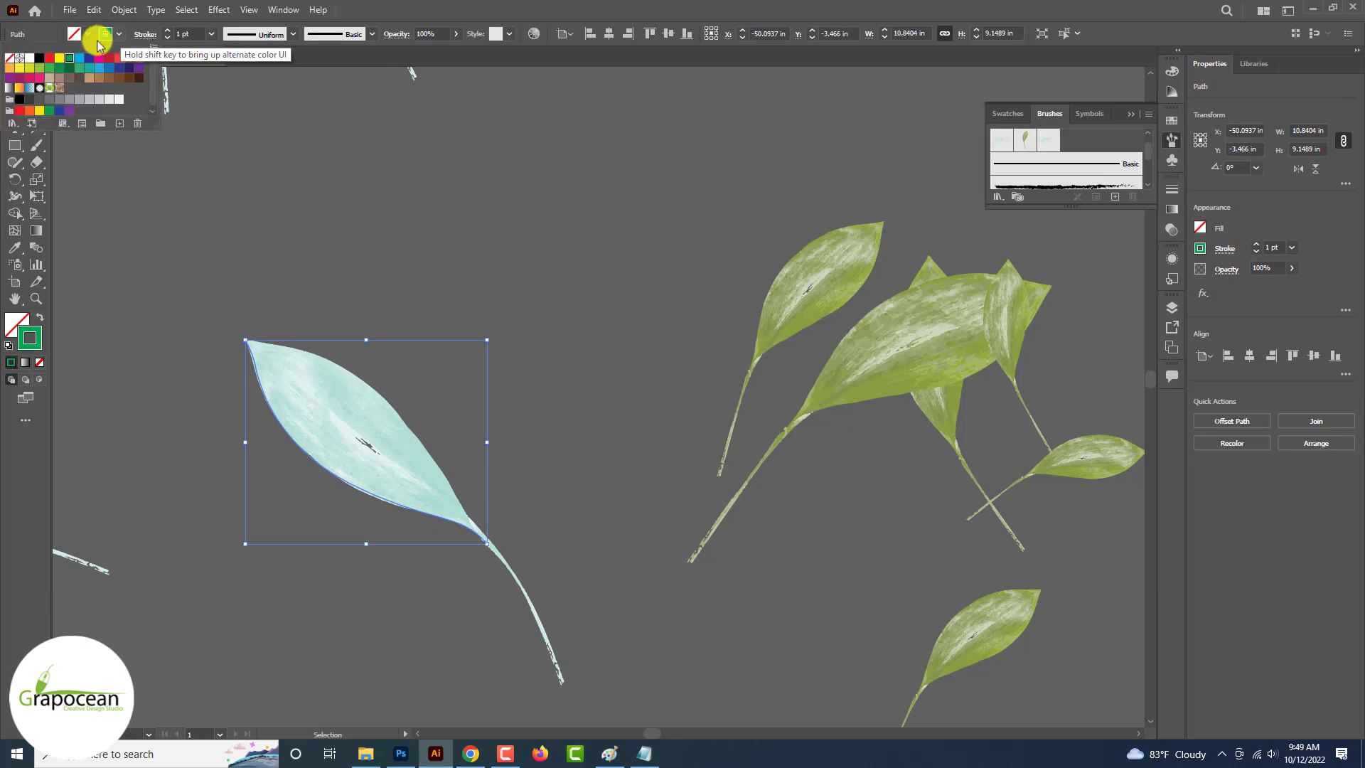
pyautogui.click(38, 57)
pyautogui.click(168, 32)
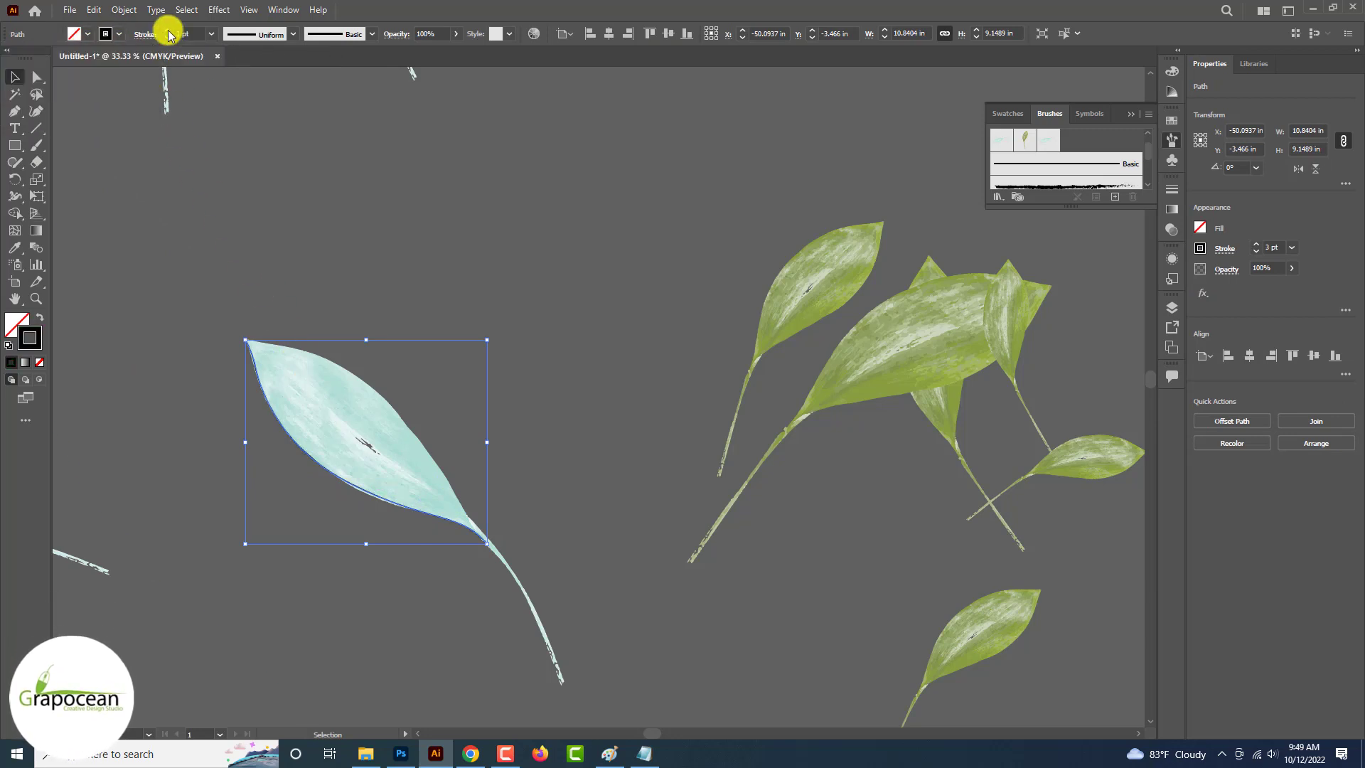
pyautogui.click(126, 151)
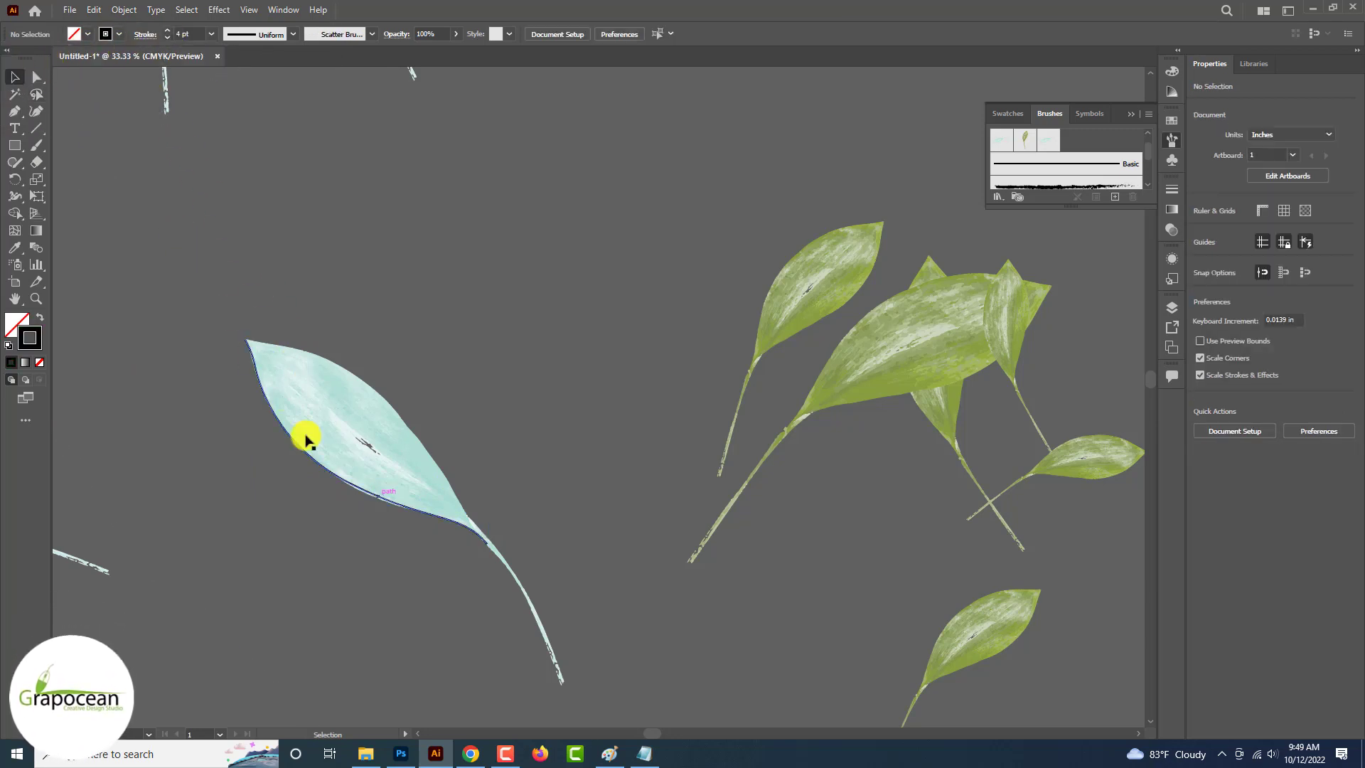
# - Duplicate the black edge line and place the copy above and across the upper part of the leaf
pyautogui.scroll(1, 378, 494)
pyautogui.click(386, 502)
pyautogui.moveTo(386, 503); pyautogui.dragTo(471, 424)
pyautogui.hotkey('ctrl', 't')
pyautogui.click(463, 412)
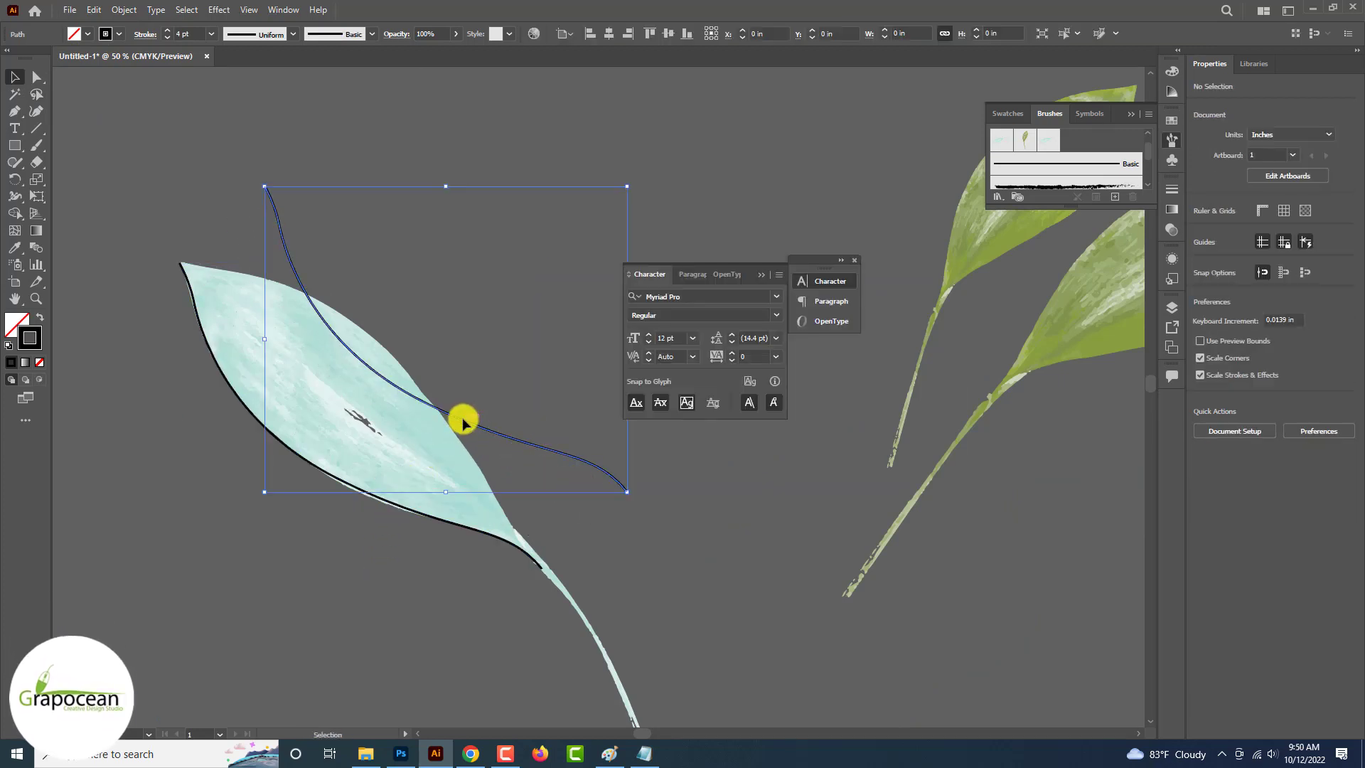
# - Try to rotate the copied line to match the upper edge of the leaf
pyautogui.rightClick(558, 450)
pyautogui.click(620, 493)
pyautogui.click(579, 461)
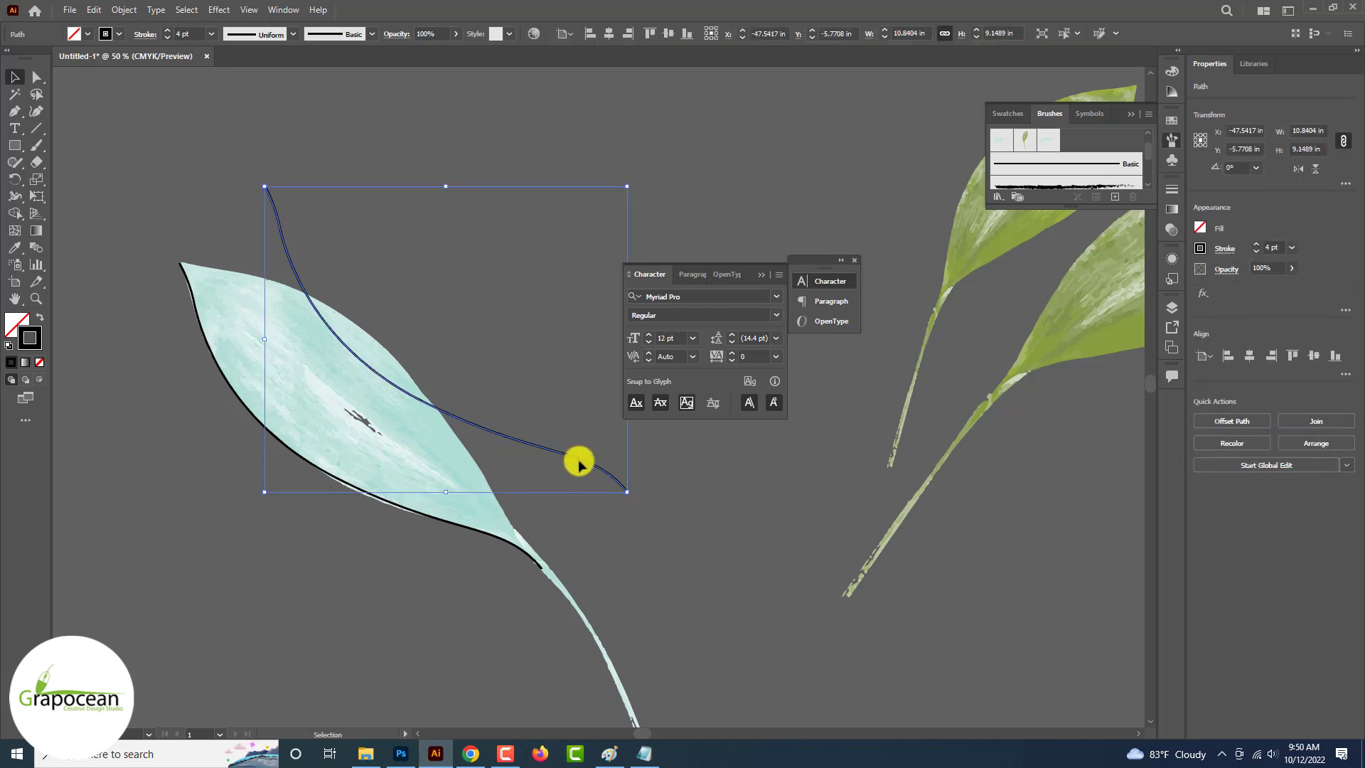
pyautogui.moveTo(632, 494); pyautogui.dragTo(244, 259)
pyautogui.hotkey('ctrl', 'z')
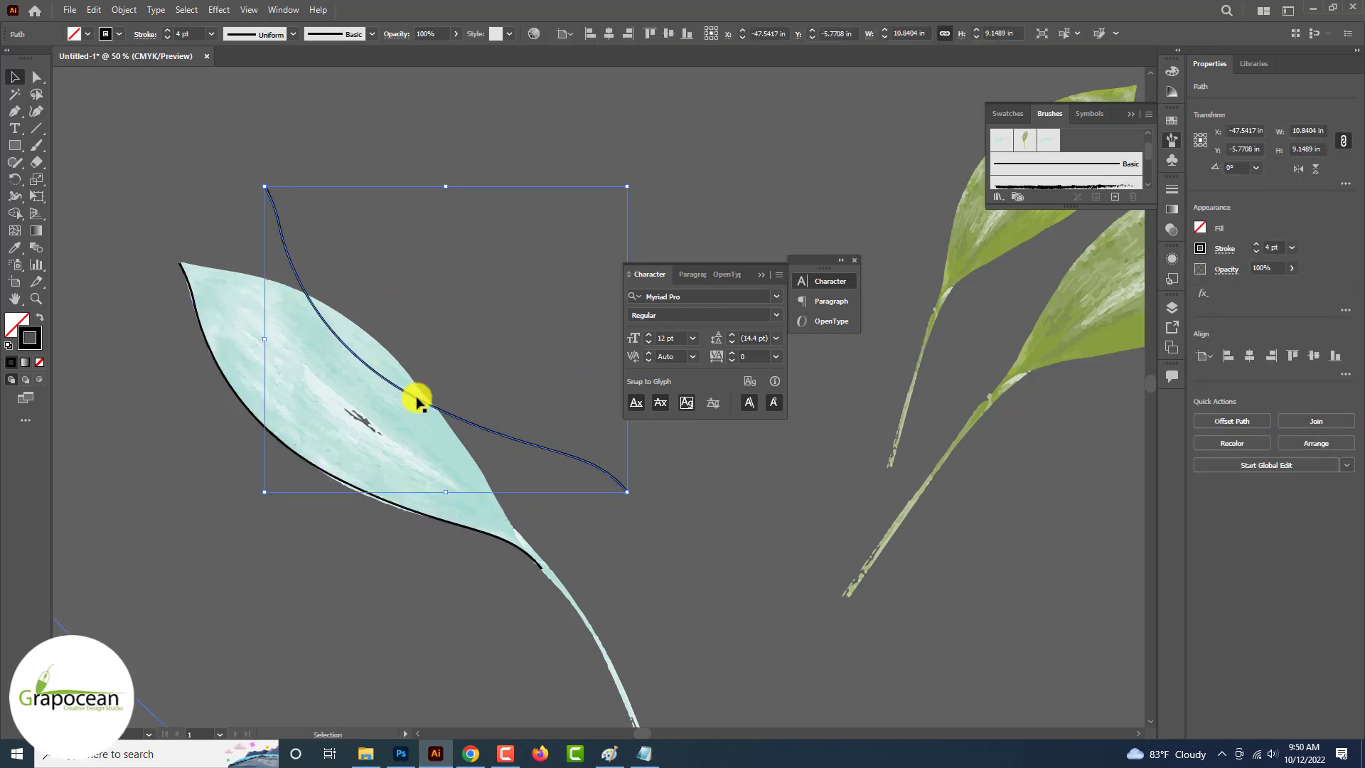
# - Reflect the copied line about an axis angled at -41° so that it curves along the leaf's upper side
pyautogui.rightClick(418, 403)
pyautogui.moveTo(490, 640)
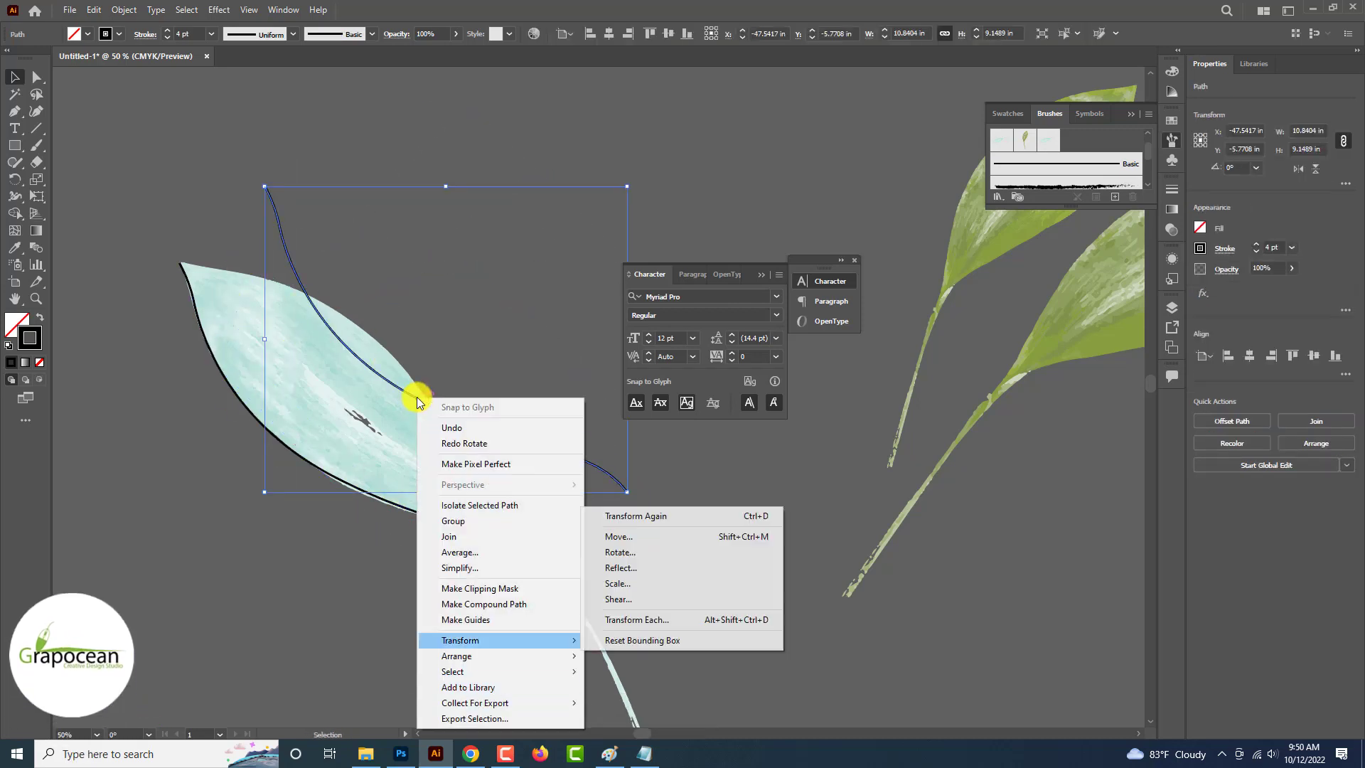
pyautogui.click(618, 569)
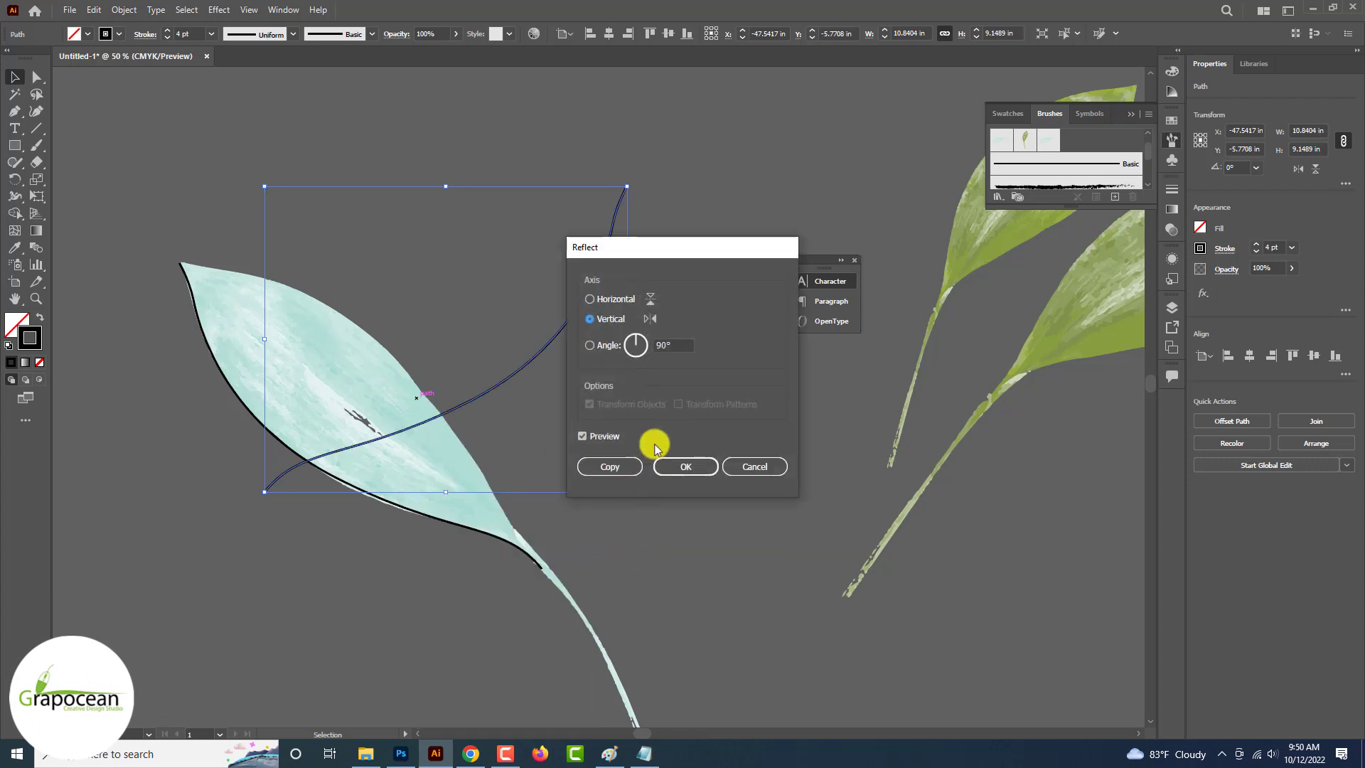
pyautogui.click(616, 303)
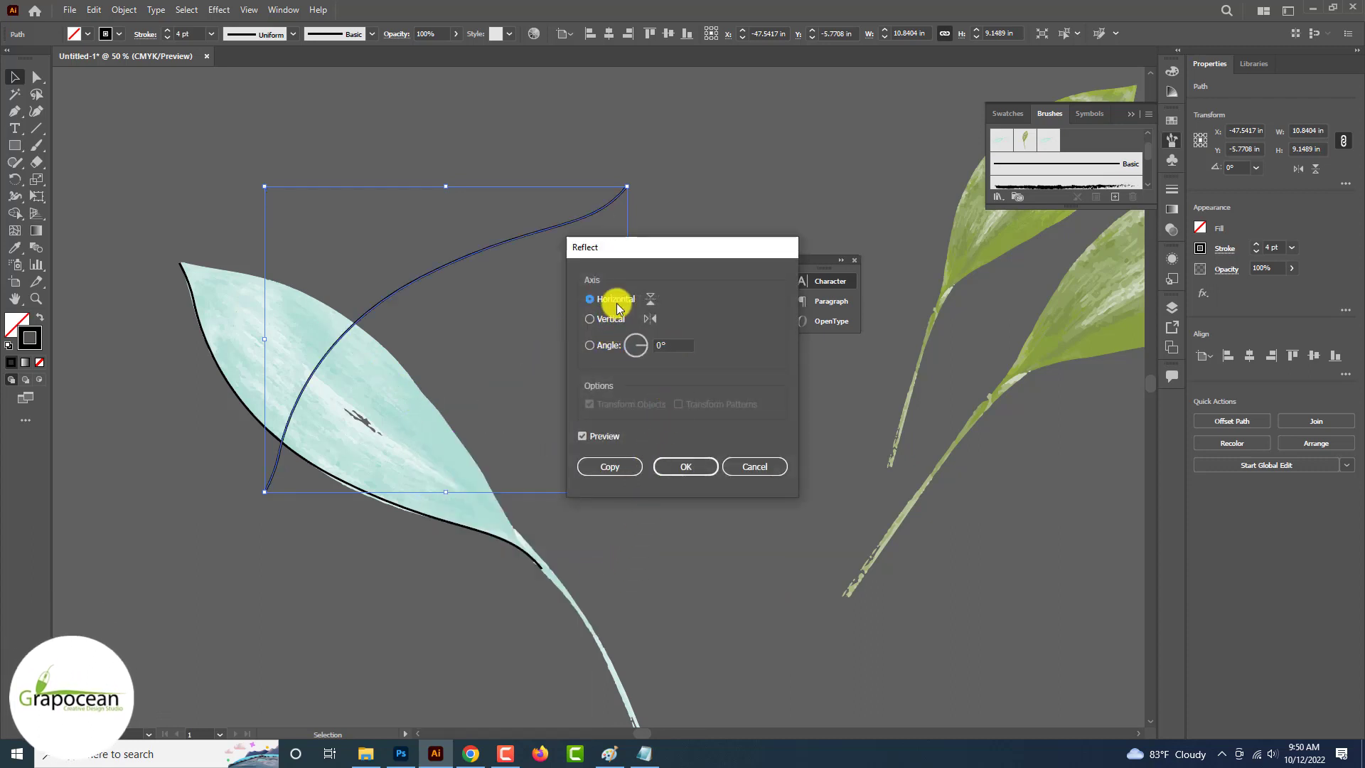
pyautogui.click(617, 346)
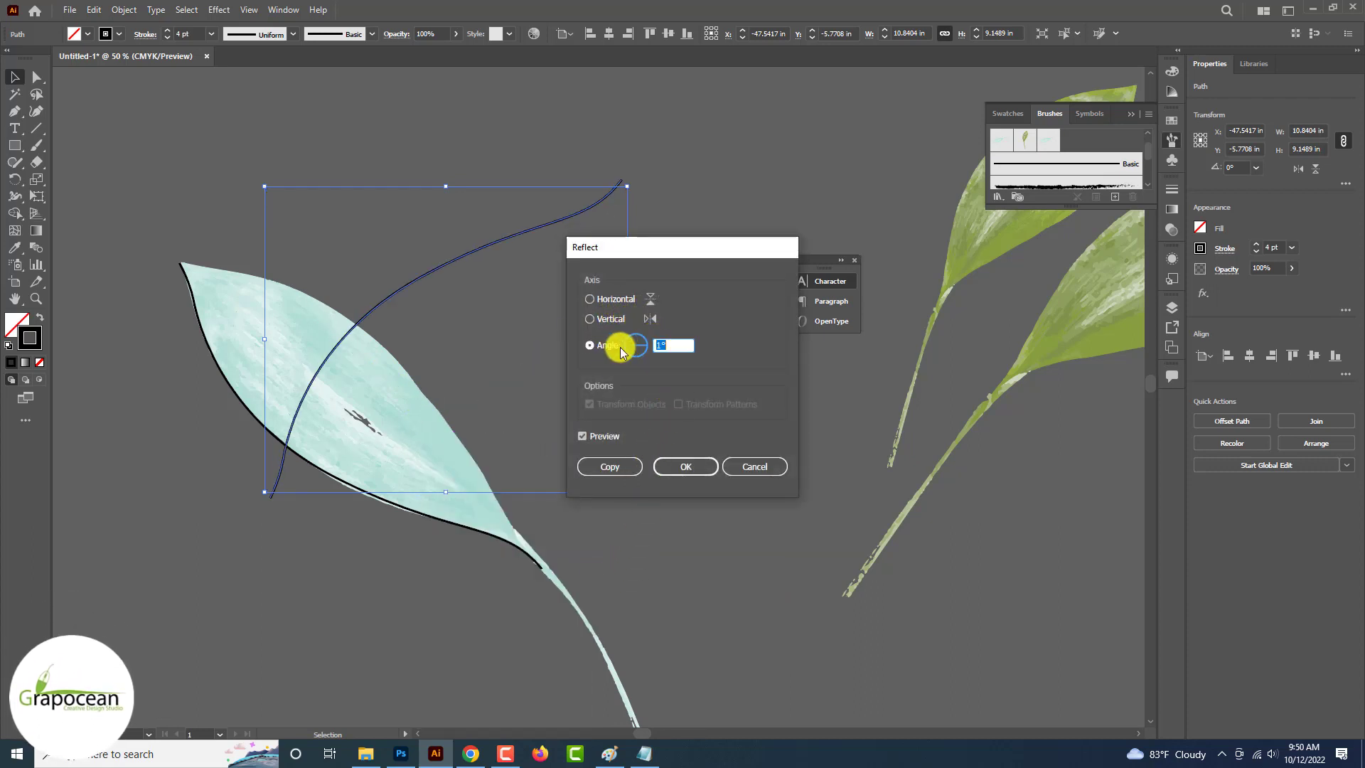
pyautogui.press('Down')
pyautogui.press('Down')
pyautogui.press('Down')
pyautogui.press('Down')
pyautogui.press('Down')
pyautogui.press('Down')
pyautogui.press('Down')
pyautogui.press('Down')
pyautogui.press('Down')
pyautogui.press('Down')
pyautogui.press('Down')
pyautogui.press('Down')
pyautogui.press('Down')
pyautogui.press('Down')
pyautogui.press('Down')
pyautogui.press('Down')
pyautogui.press('Down')
pyautogui.press('Down')
pyautogui.press('Down')
pyautogui.press('Down')
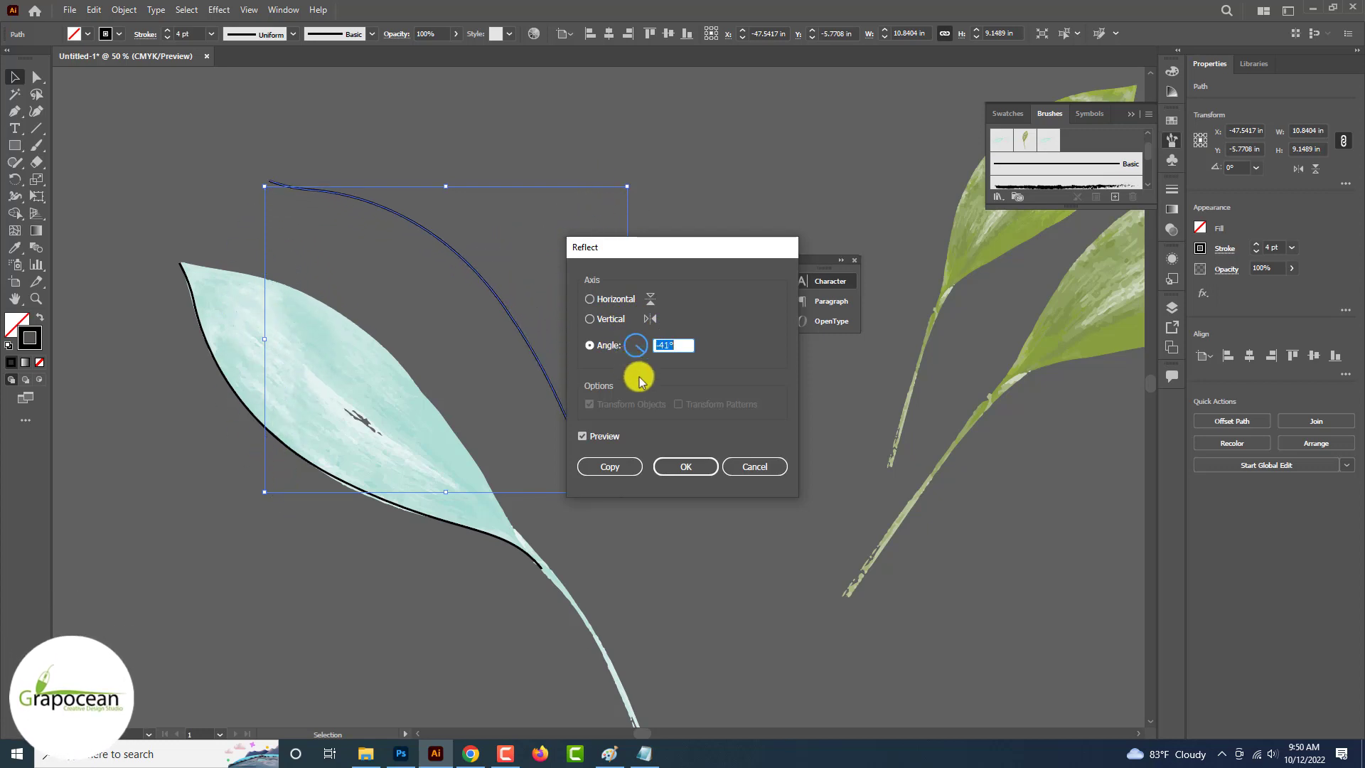
pyautogui.click(688, 463)
# - Fit the reflected line to the leaf by moving and rotating it to the tip, and pull its end anchor onto the stem base
pyautogui.moveTo(579, 421); pyautogui.dragTo(494, 484)
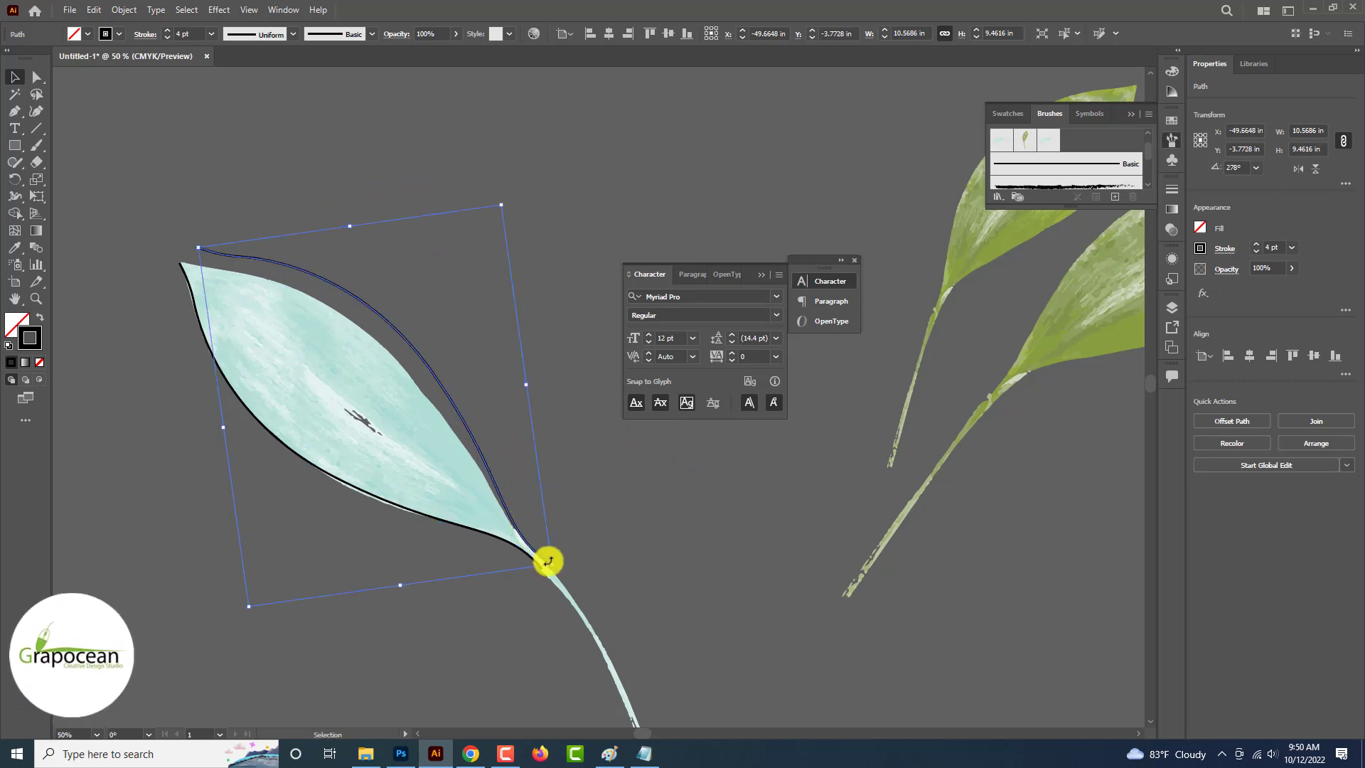
pyautogui.moveTo(548, 560); pyautogui.dragTo(555, 546)
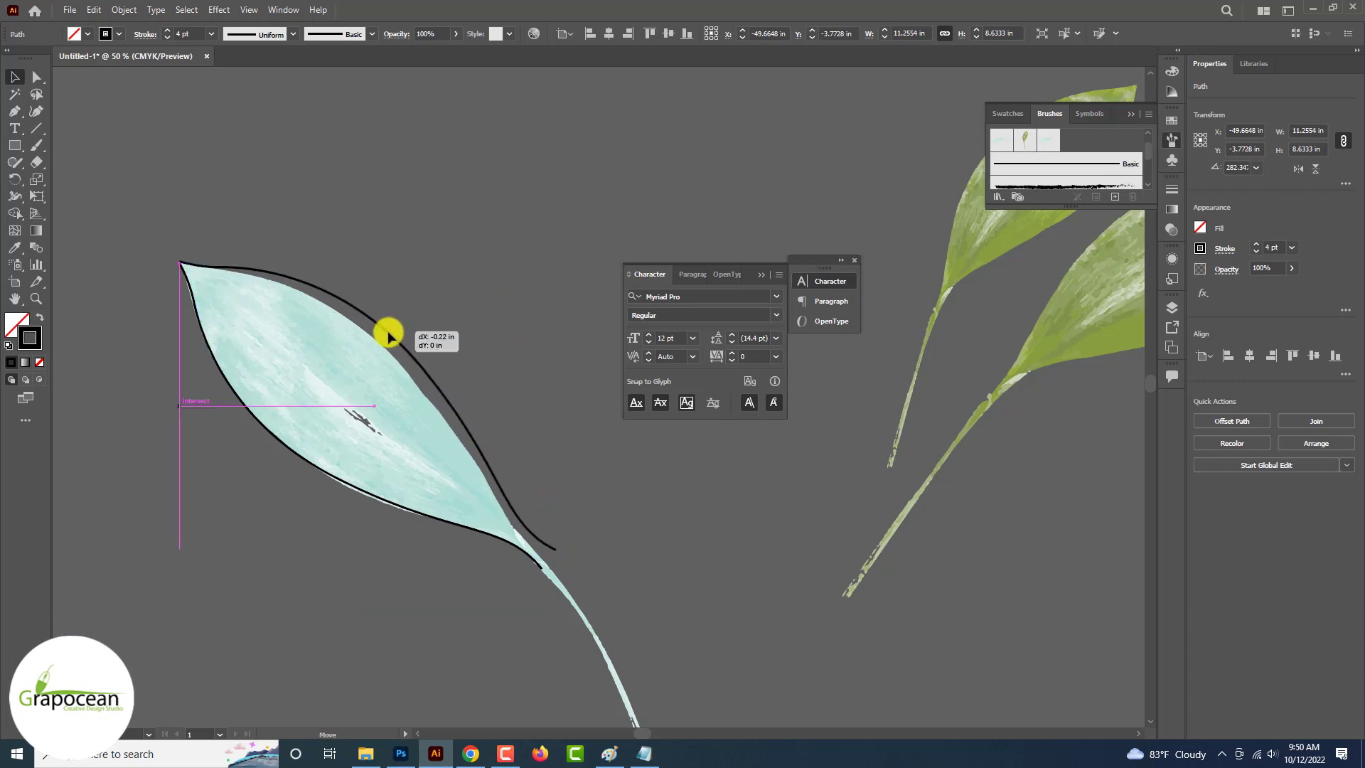
pyautogui.press('a')
pyautogui.click(557, 549)
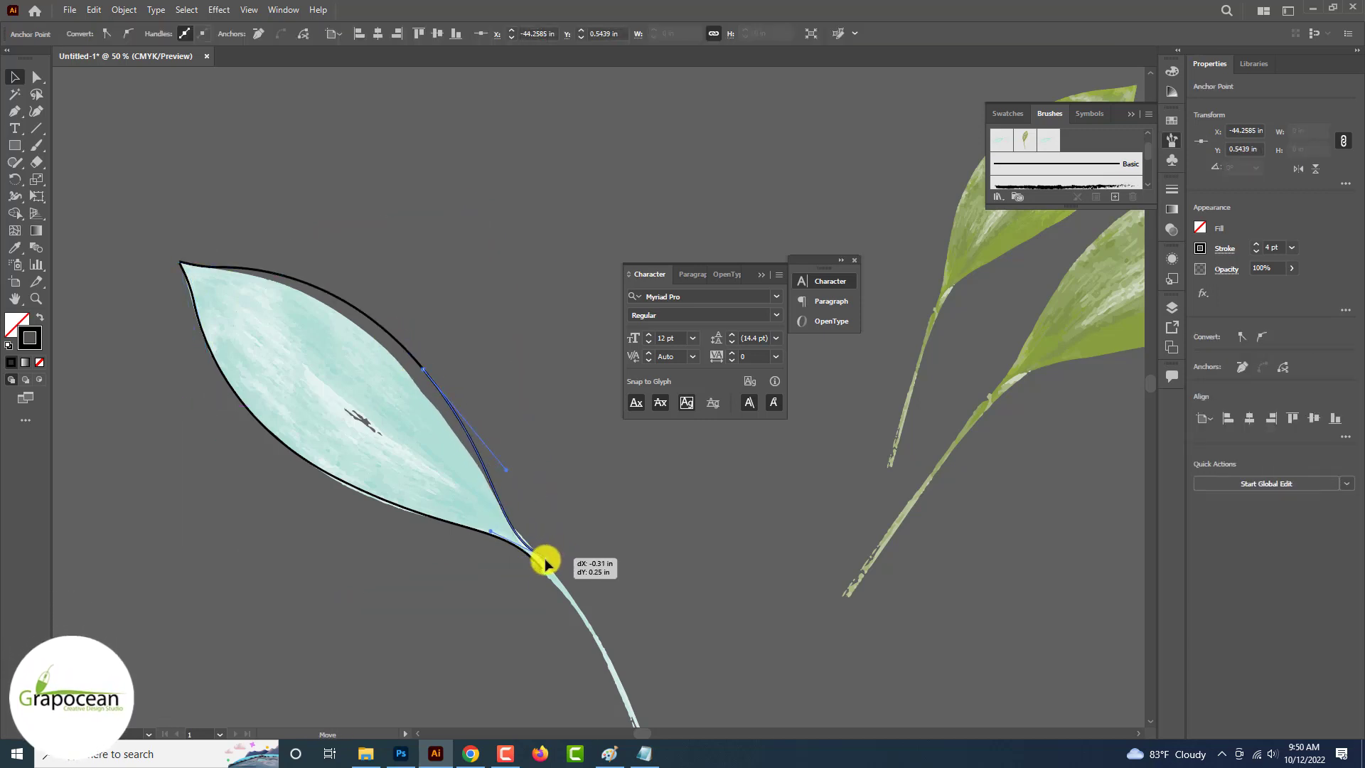
pyautogui.moveTo(546, 560); pyautogui.dragTo(545, 563)
pyautogui.click(494, 348)
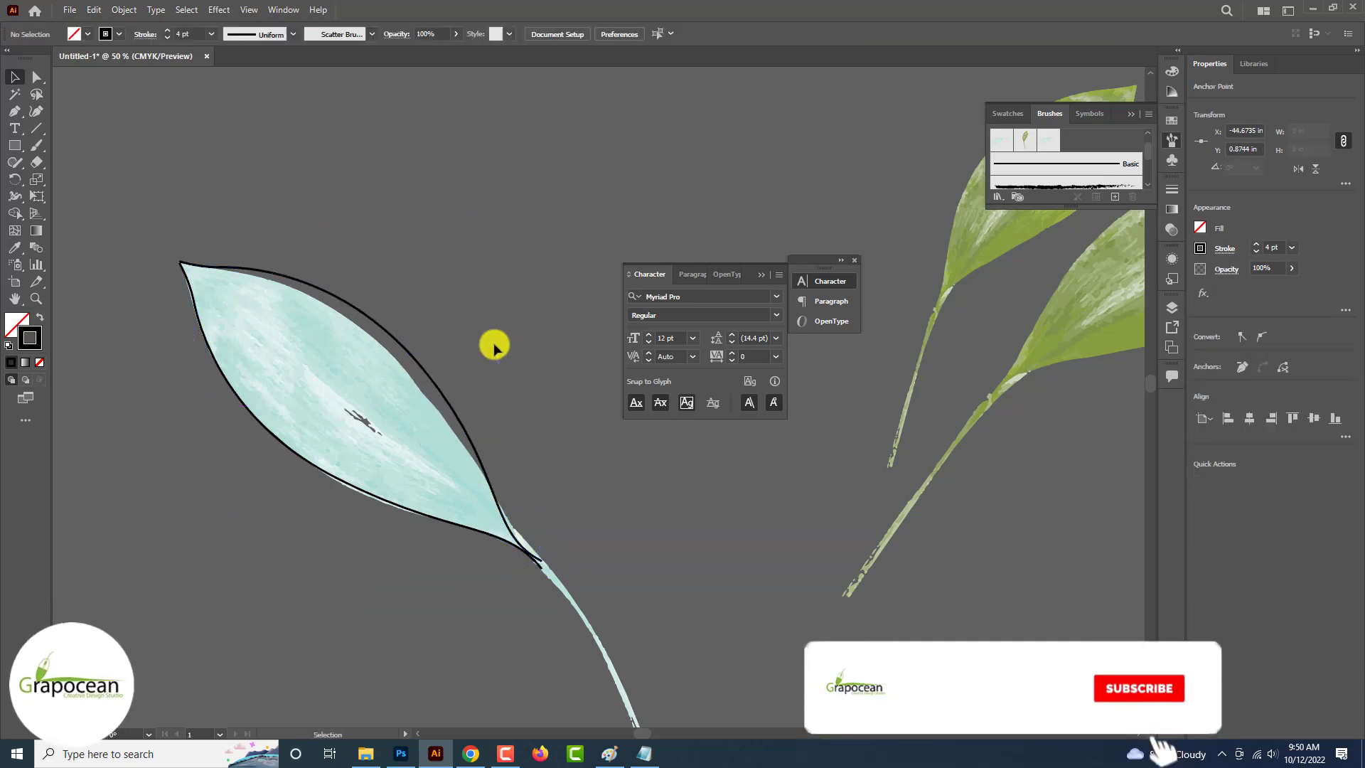
# - Blend the upper black outline with the lower one
pyautogui.click(421, 386)
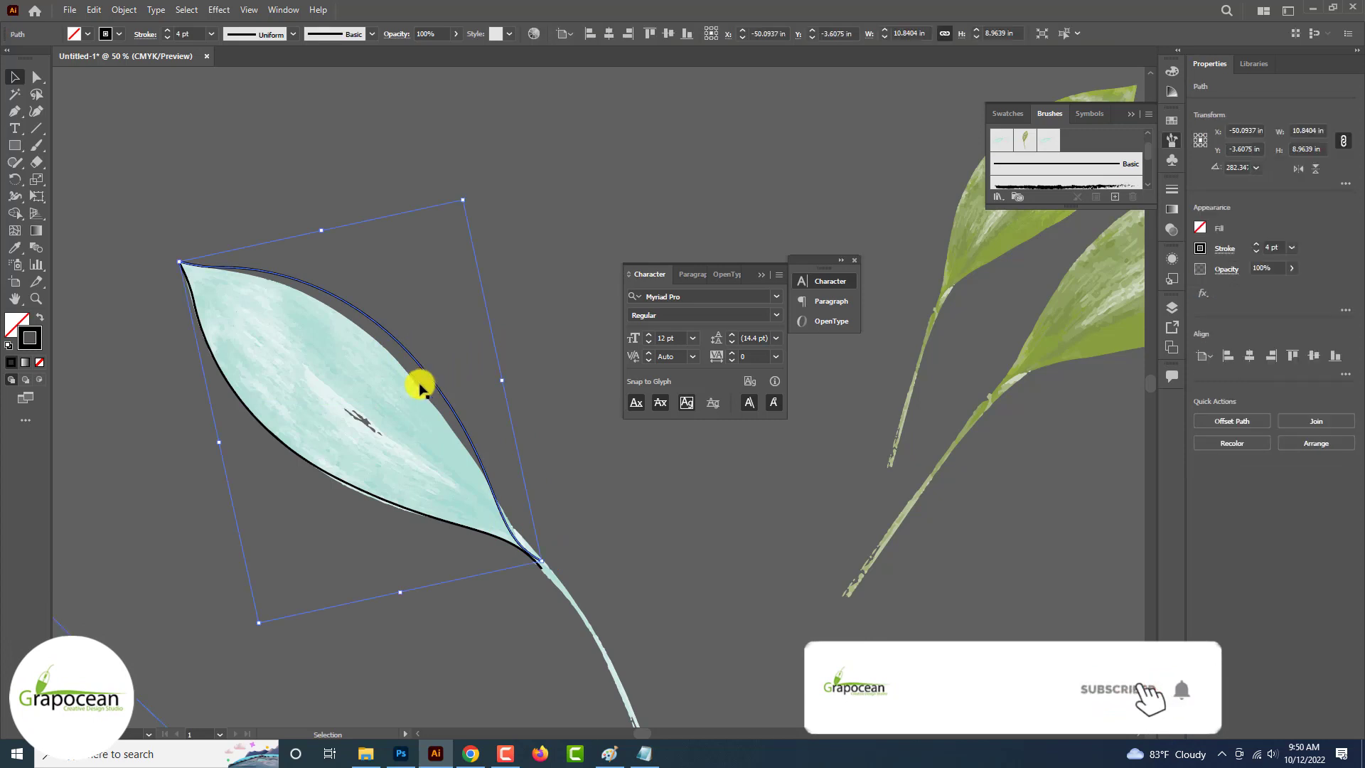
pyautogui.click(36, 247)
pyautogui.click(319, 444)
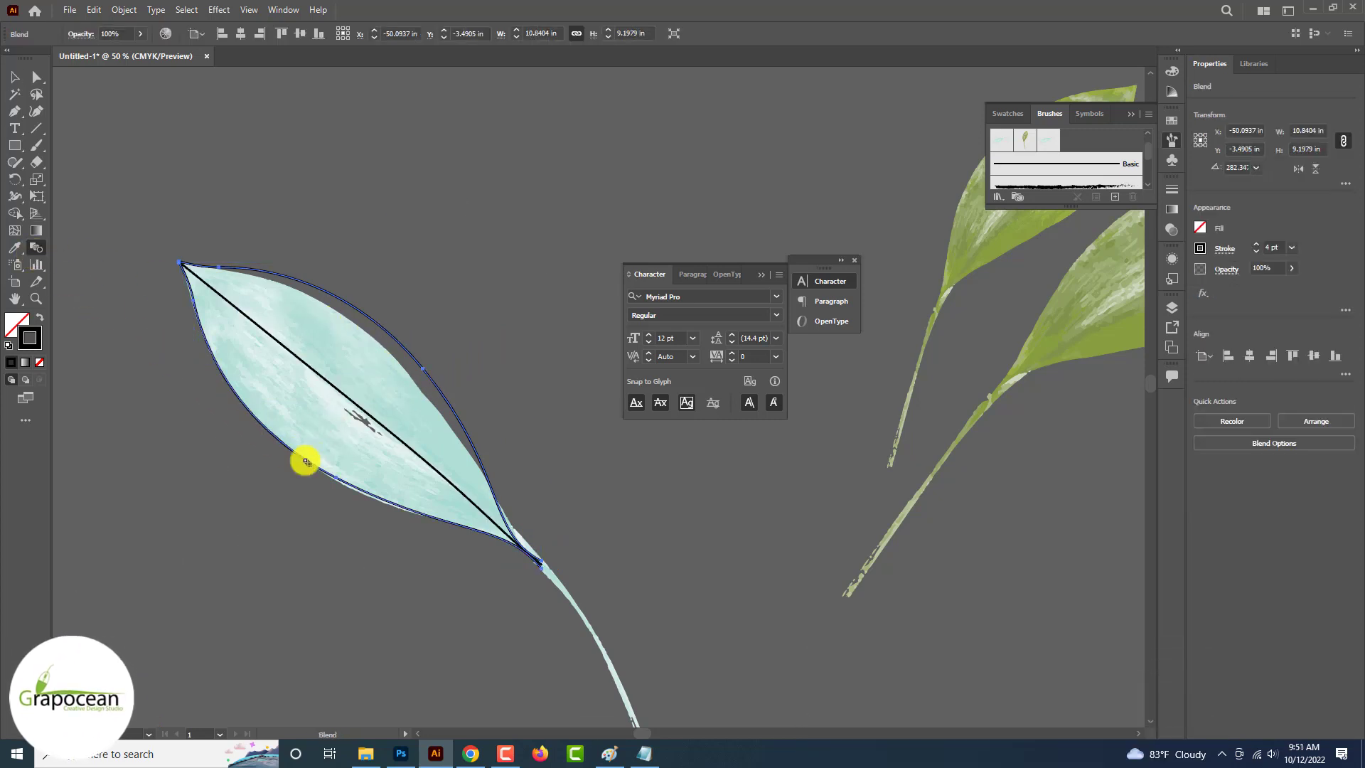
# - Set the blend spacing to Specified Steps and raise the step count until closely spaced lines fill the leaf shape
pyautogui.doubleClick(36, 248)
pyautogui.click(673, 340)
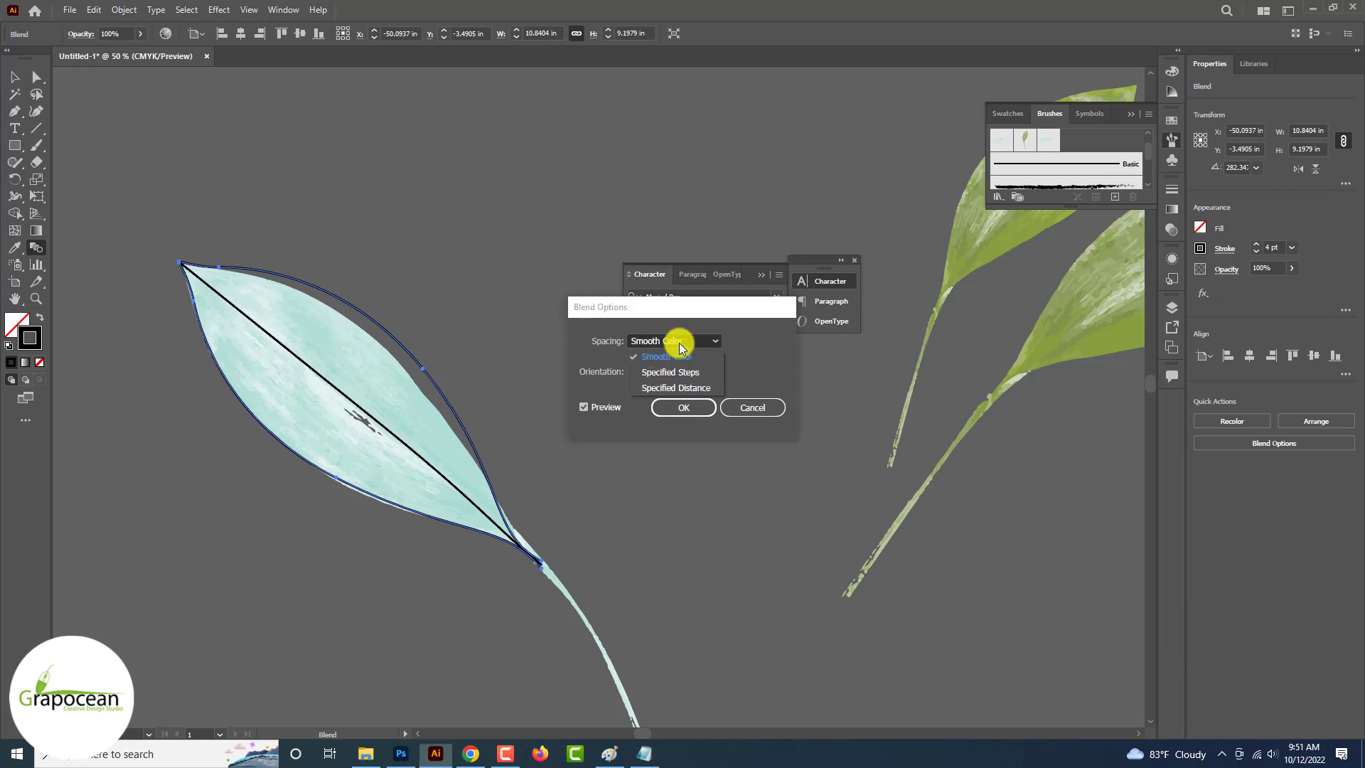
pyautogui.click(665, 362)
pyautogui.press('Up')
pyautogui.press('Up')
pyautogui.press('Up')
pyautogui.press('Up')
pyautogui.press('Up')
pyautogui.press('Up')
pyautogui.press('Up')
pyautogui.press('Up')
pyautogui.press('Up')
pyautogui.press('Up')
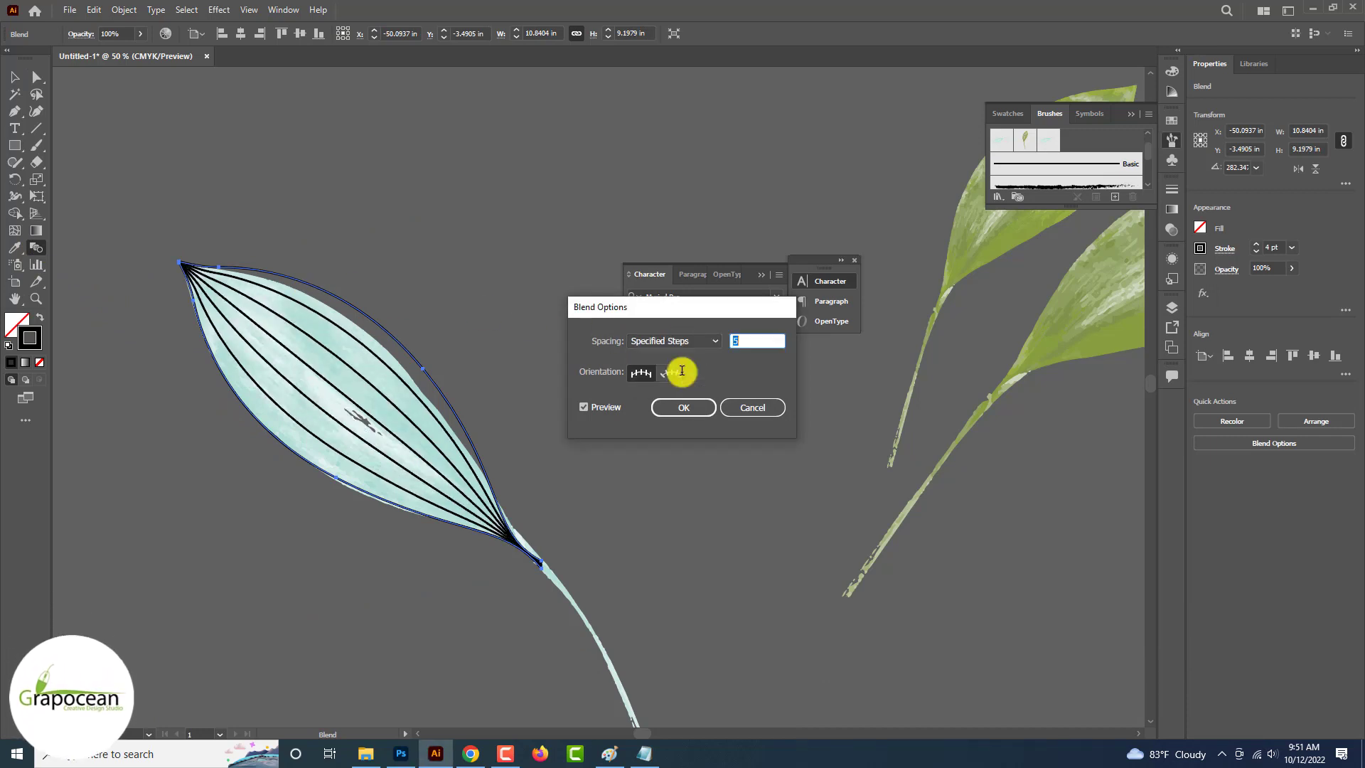
pyautogui.click(681, 407)
pyautogui.click(228, 152)
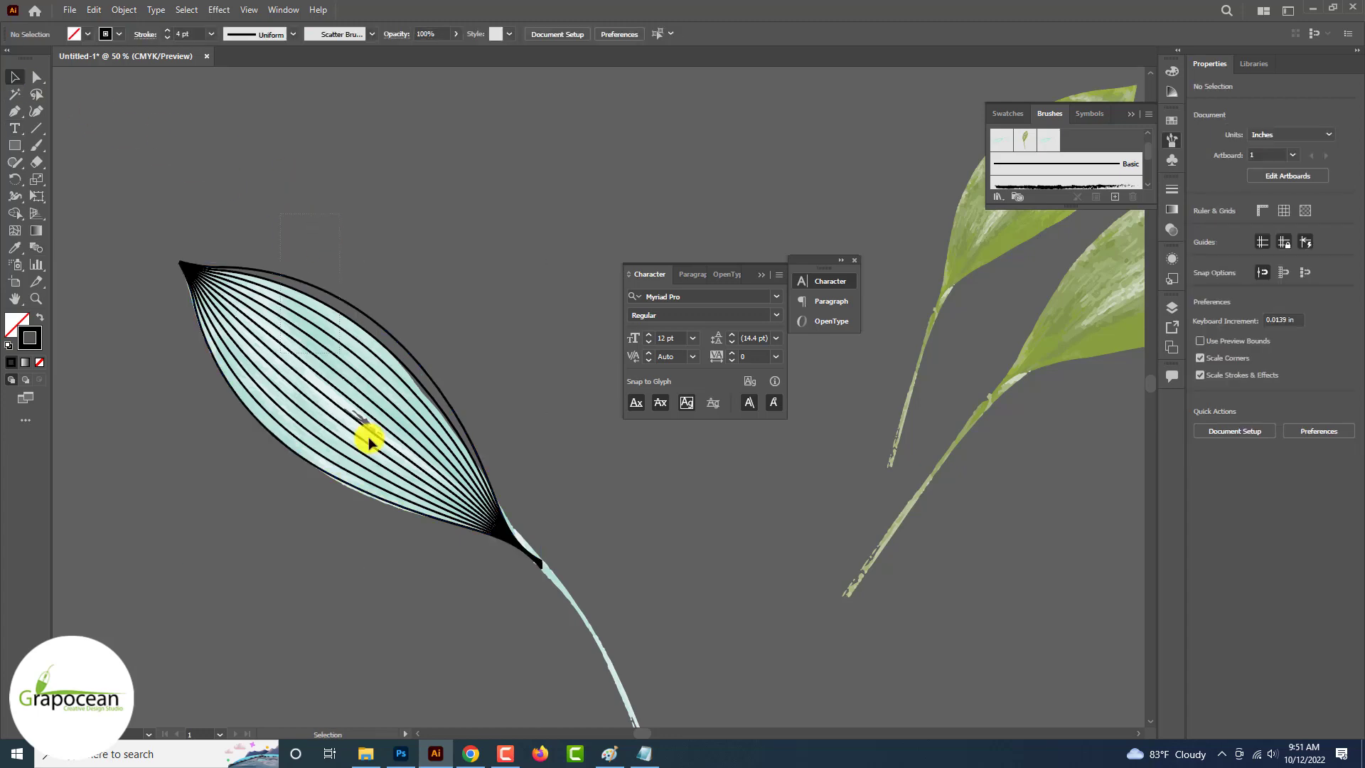
# - Move the pale blue leaf brush stroke away from the black line leaf so the line leaf stands alone
pyautogui.moveTo(405, 467); pyautogui.dragTo(442, 305)
pyautogui.moveTo(589, 387); pyautogui.dragTo(589, 387)
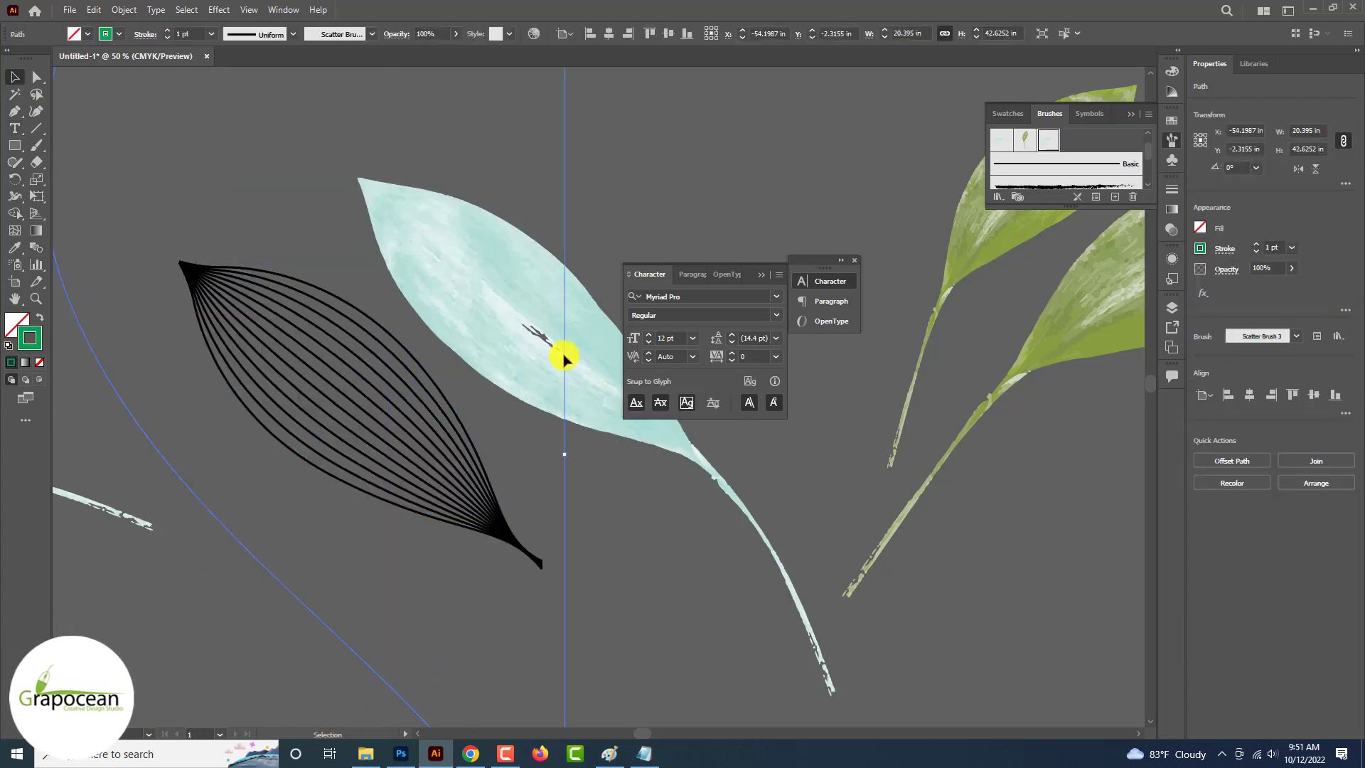
pyautogui.moveTo(519, 302); pyautogui.dragTo(395, 407)
pyautogui.hotkey('ctrl', '-')
pyautogui.hotkey('ctrl', '-')
pyautogui.hotkey('ctrl', '-')
pyautogui.moveTo(351, 642); pyautogui.dragTo(356, 640)
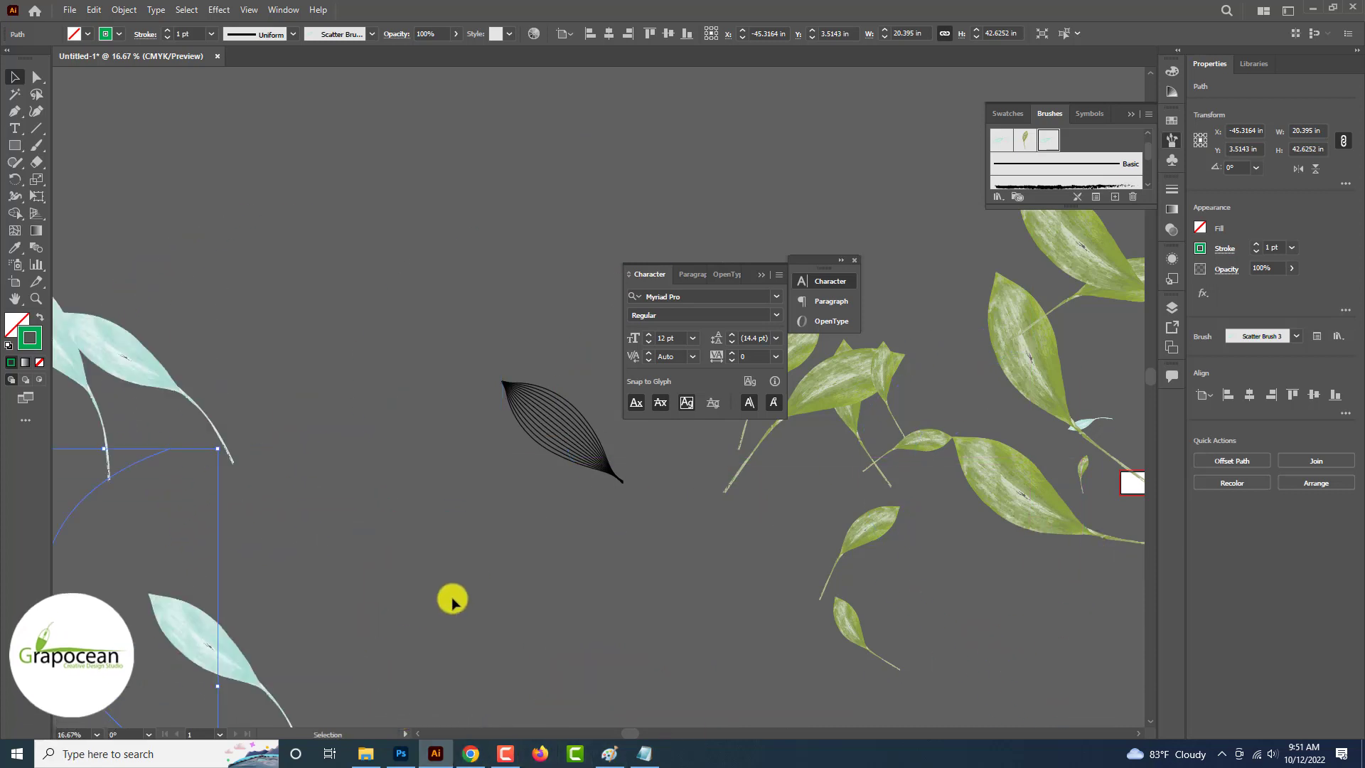
# - Expand the black line-leaf blend into a group of separate paths
pyautogui.click(597, 463)
pyautogui.hotkey('ctrl', '+')
pyautogui.hotkey('ctrl', '+')
pyautogui.hotkey('ctrl', '+')
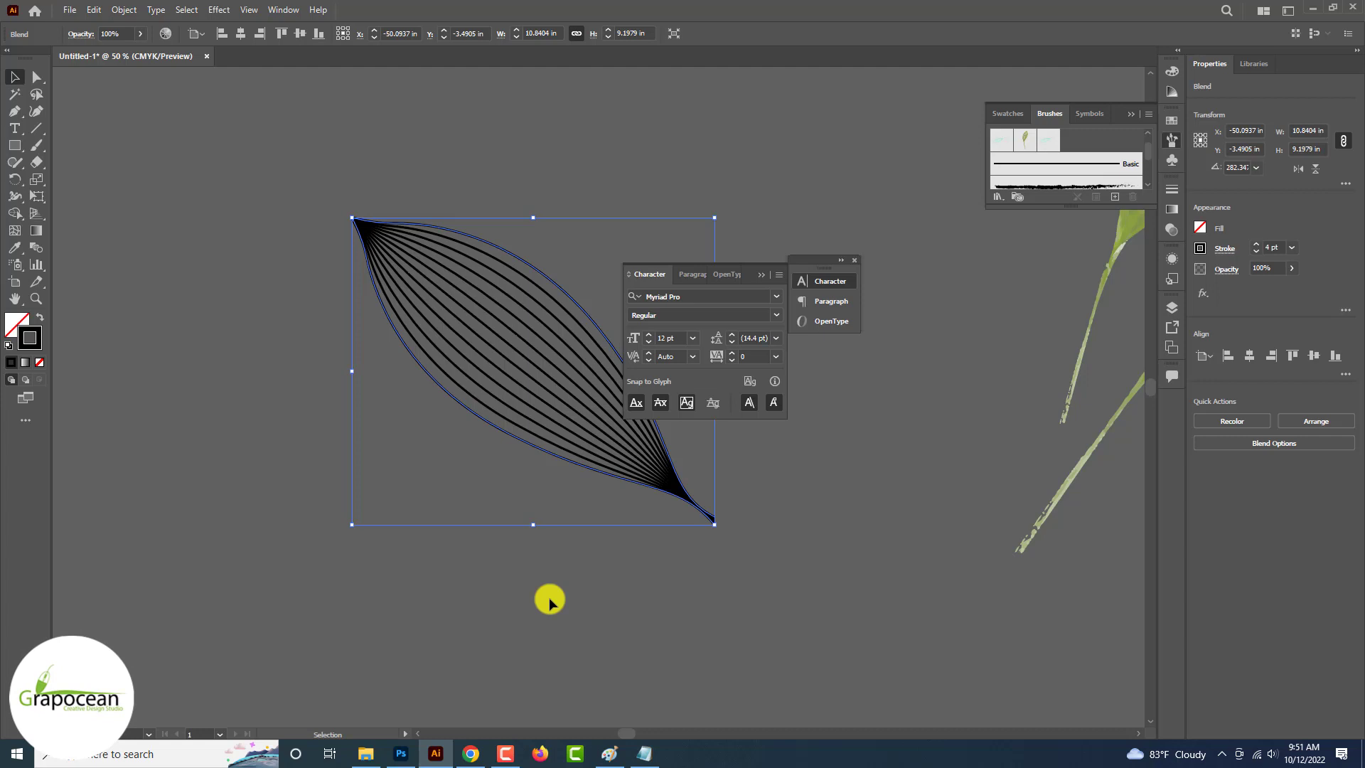
pyautogui.click(124, 9)
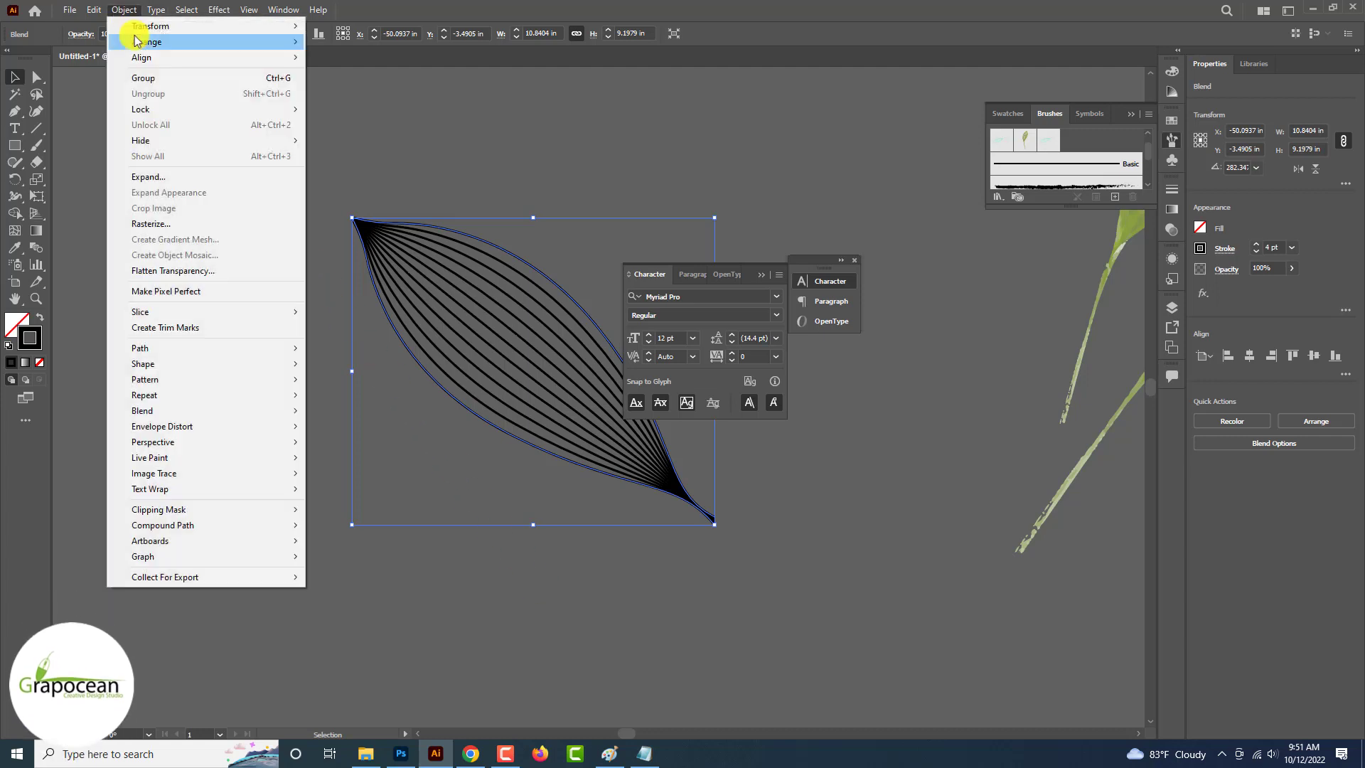
pyautogui.click(182, 175)
pyautogui.click(646, 459)
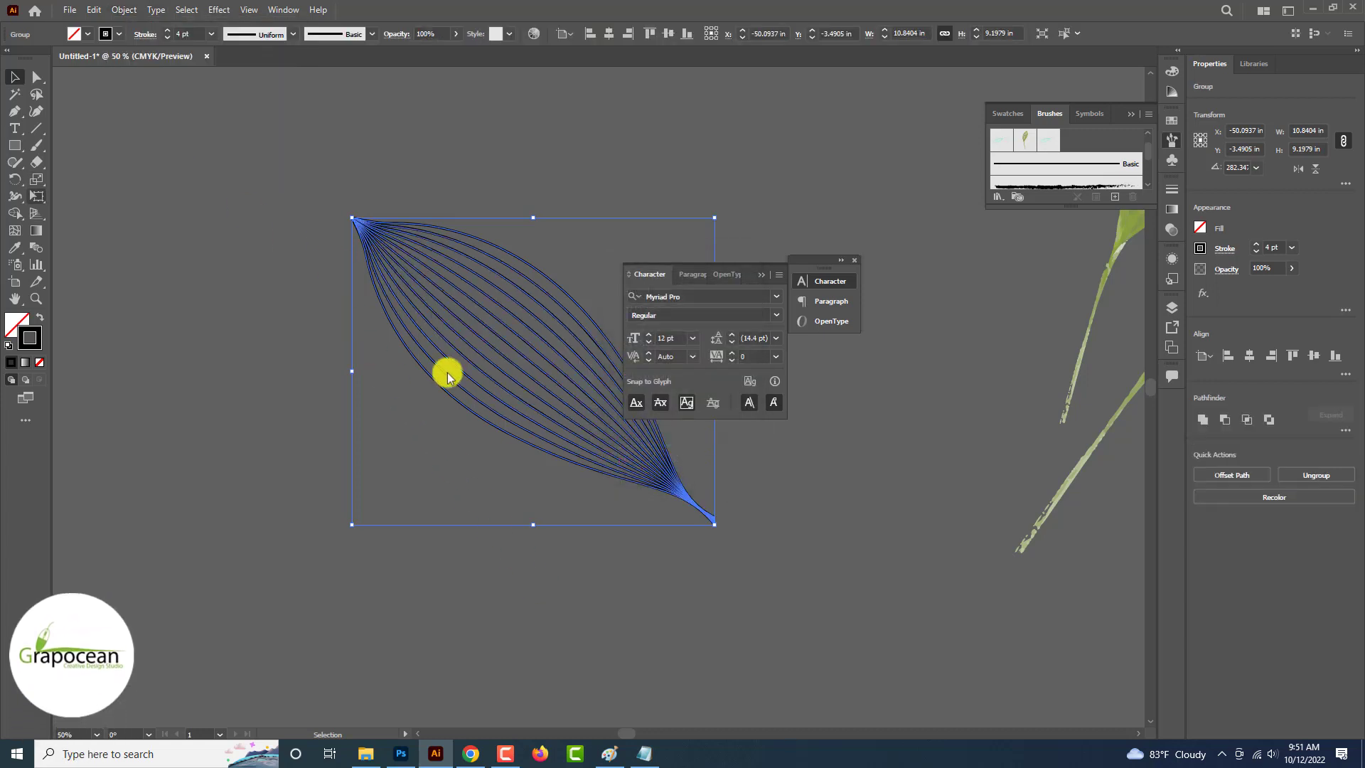
# - Try to distort the lines of the expanded leaf with the Scallop tool
pyautogui.click(17, 194)
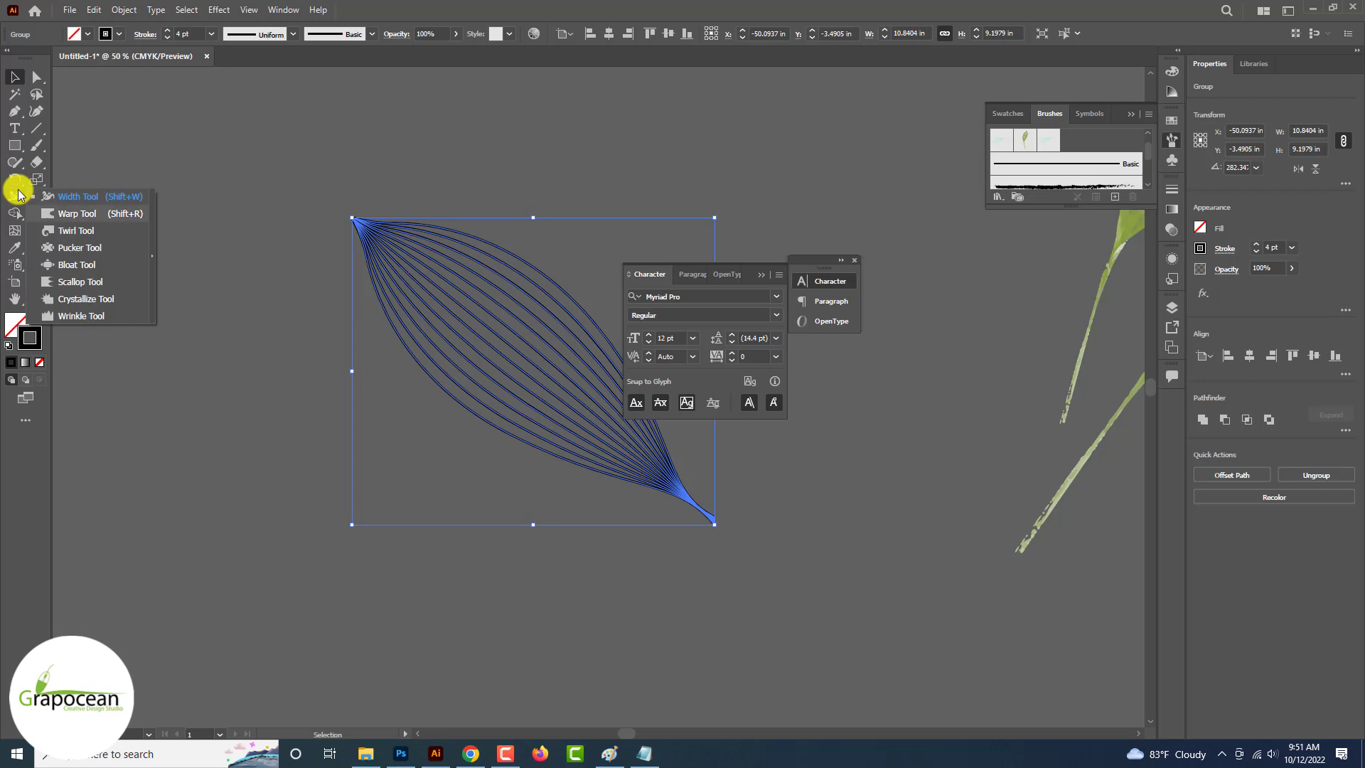
pyautogui.click(78, 282)
pyautogui.click(466, 295)
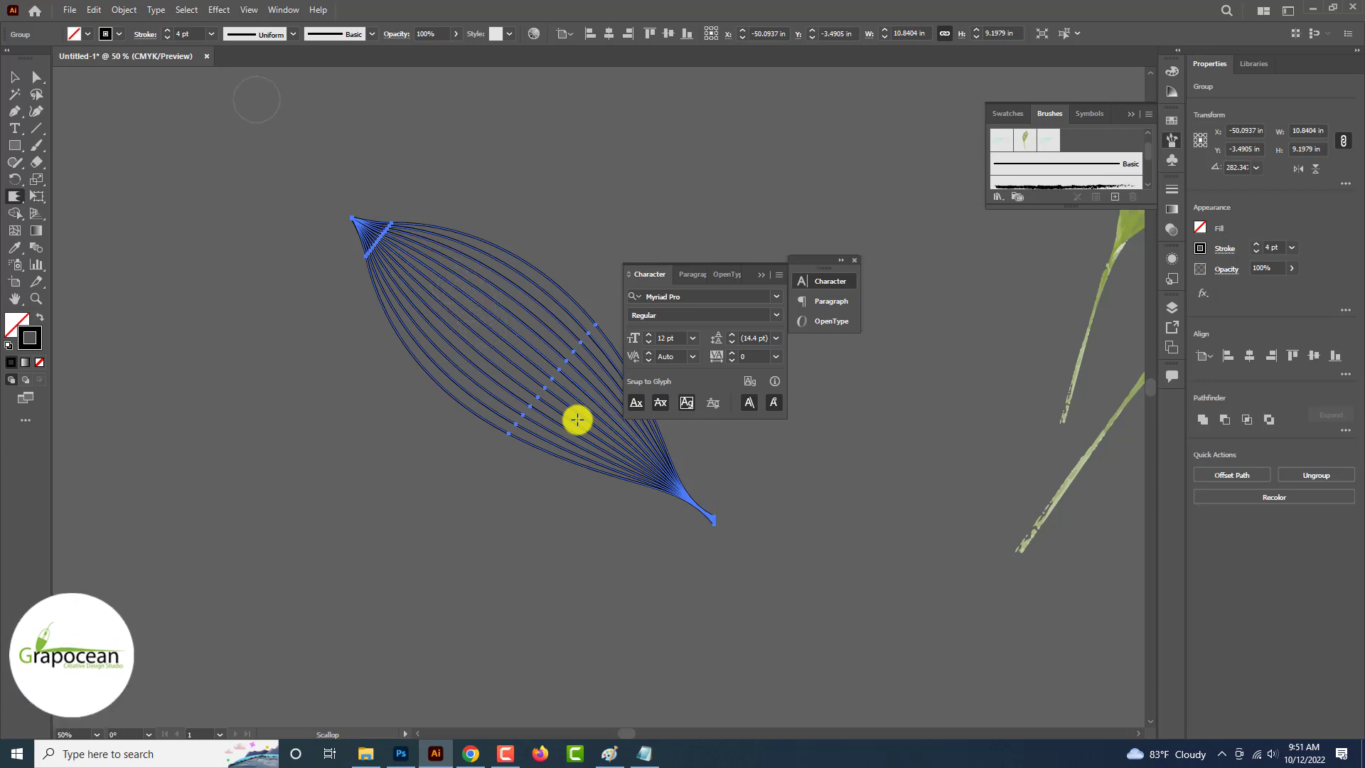
# - Close the floating Character panels and roughen the leaf's outer and inner lines with the Wrinkle tool
pyautogui.click(763, 274)
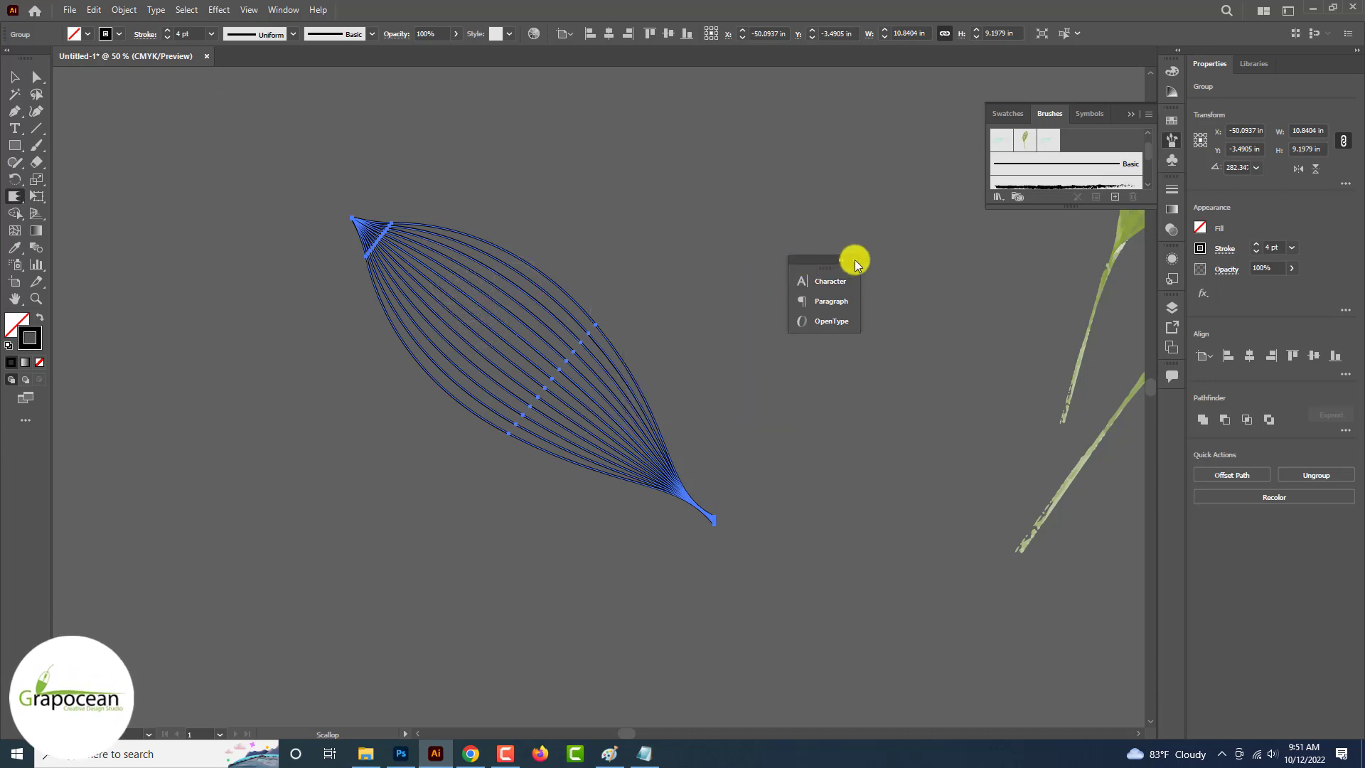
pyautogui.click(15, 196)
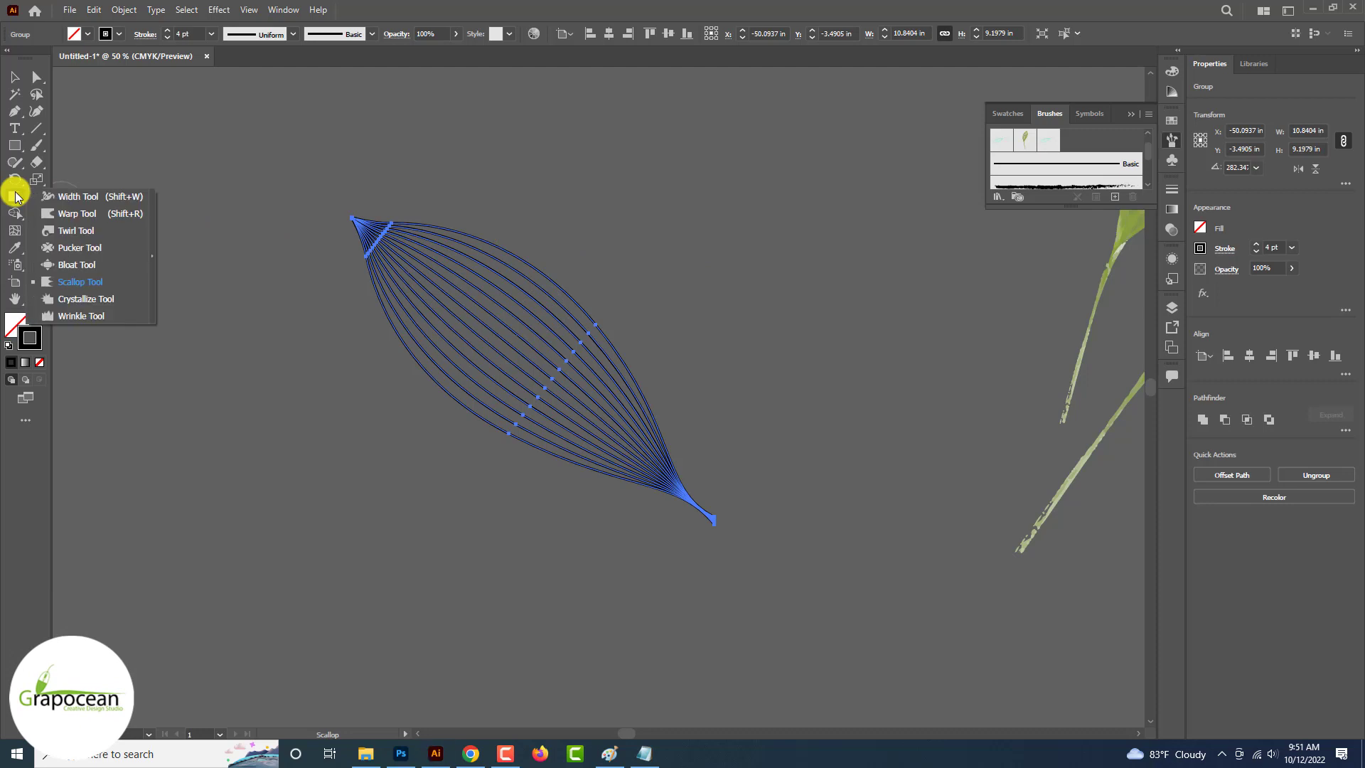
pyautogui.click(80, 316)
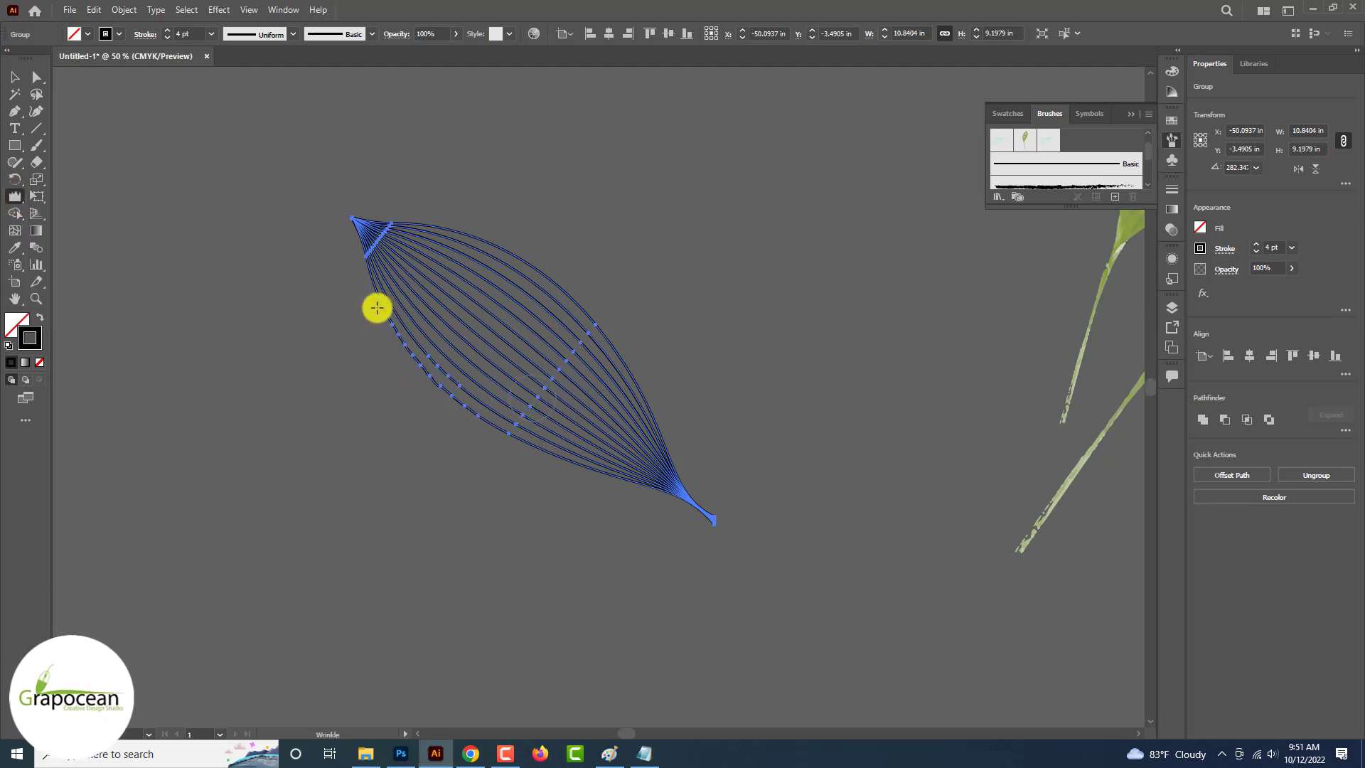
pyautogui.click(351, 219)
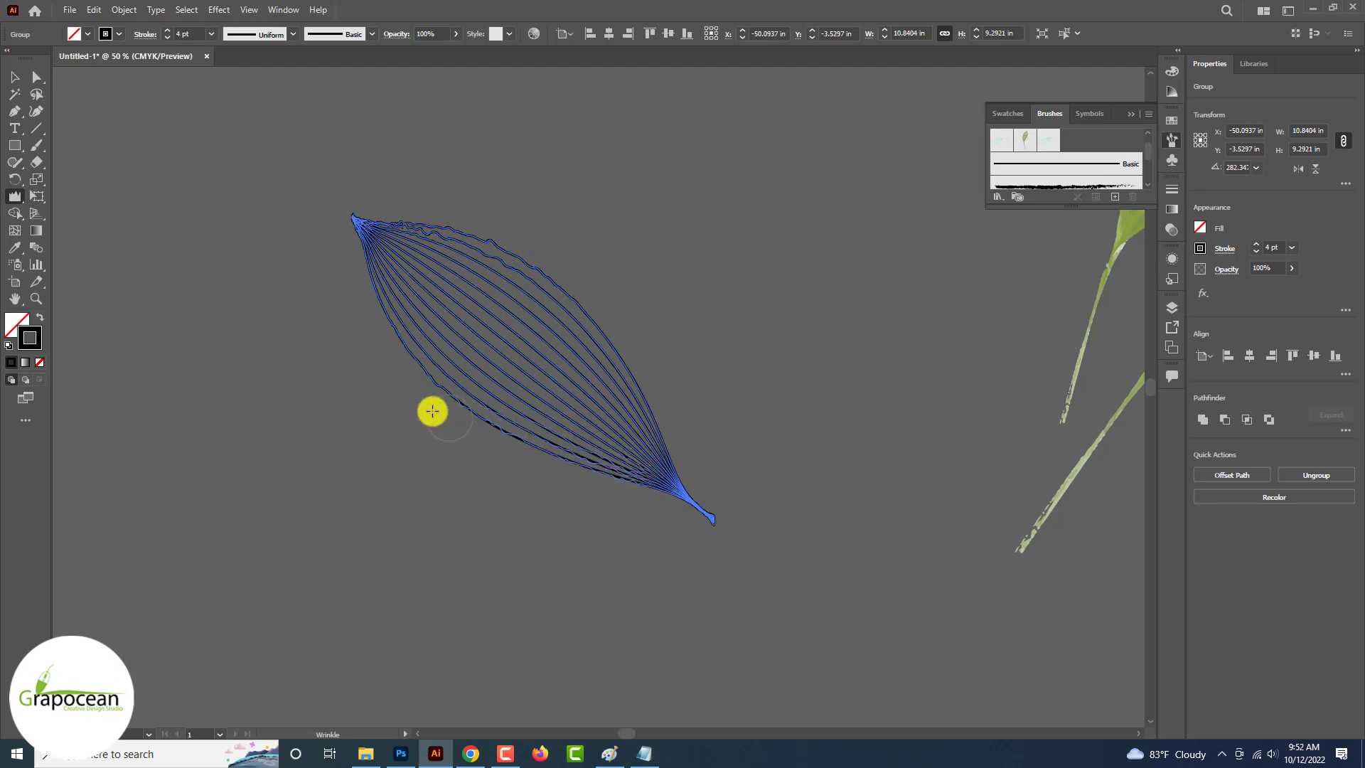
pyautogui.moveTo(433, 411)
pyautogui.mouseDown()
pyautogui.moveTo(577, 419)
pyautogui.moveTo(369, 268)
pyautogui.moveTo(534, 333)
pyautogui.moveTo(467, 282)
pyautogui.mouseUp()
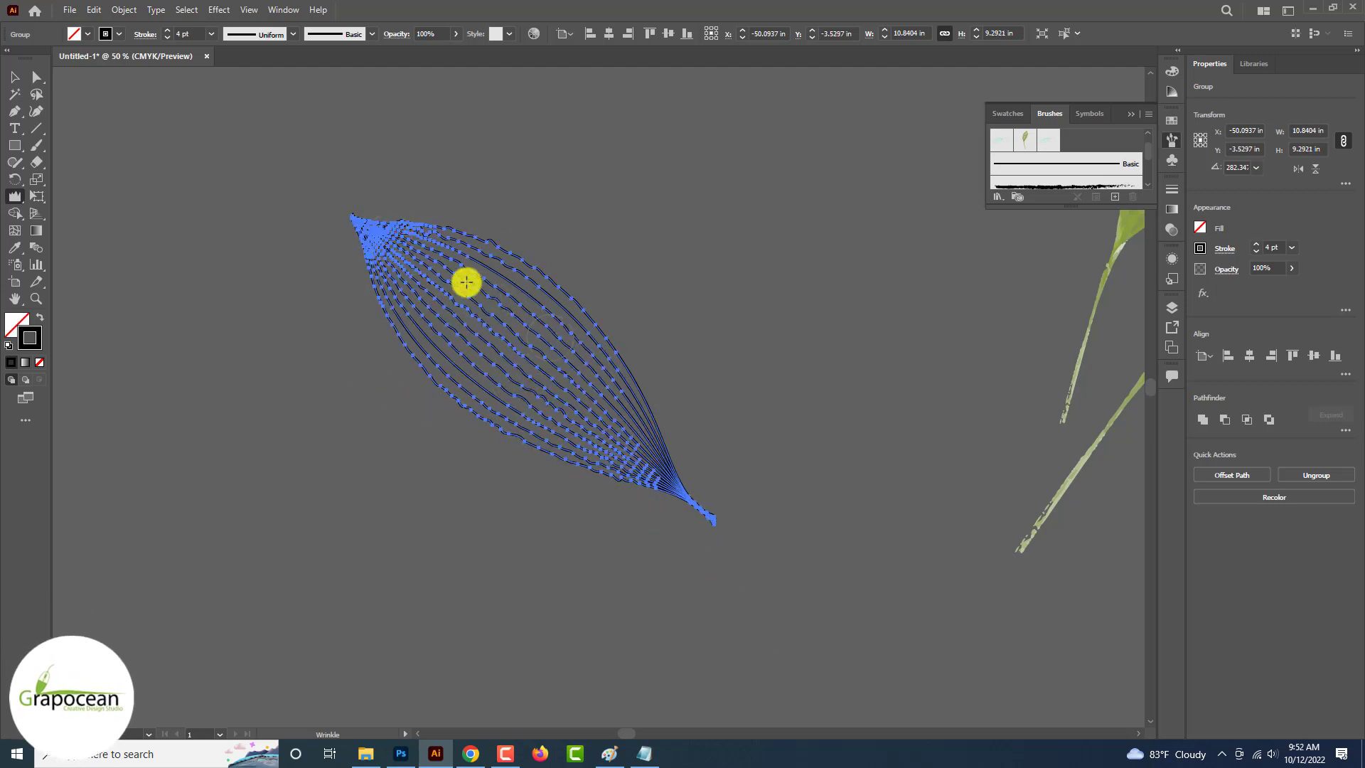
pyautogui.moveTo(645, 409)
pyautogui.mouseDown()
pyautogui.moveTo(702, 474)
pyautogui.moveTo(782, 518)
pyautogui.mouseUp()
pyautogui.moveTo(661, 451); pyautogui.dragTo(746, 537)
pyautogui.moveTo(583, 416); pyautogui.dragTo(310, 202)
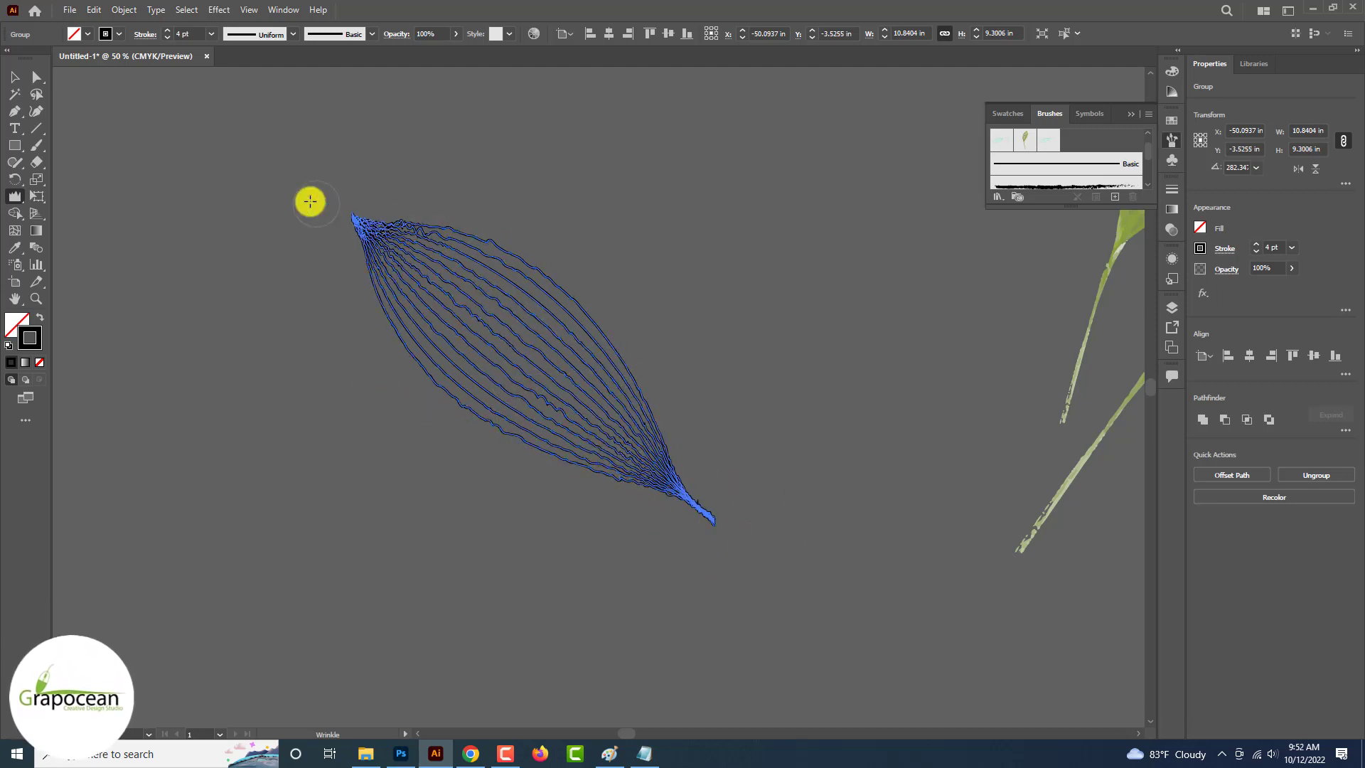
# - Reselect the line leaf and wrinkle its lines further for a rougher hand-drawn look, leaving it deselected
pyautogui.click(16, 76)
pyautogui.click(400, 436)
pyautogui.hotkey('ctrl', 'a')
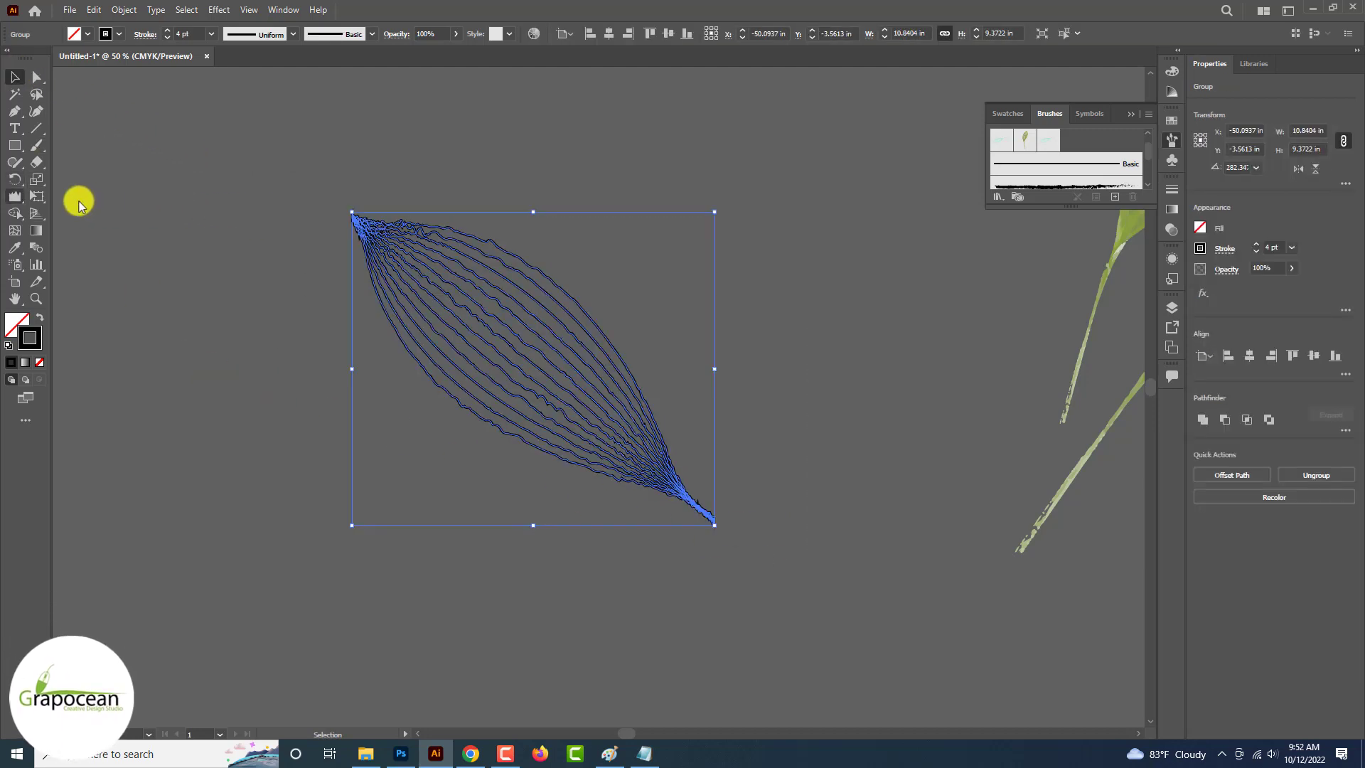
pyautogui.click(15, 197)
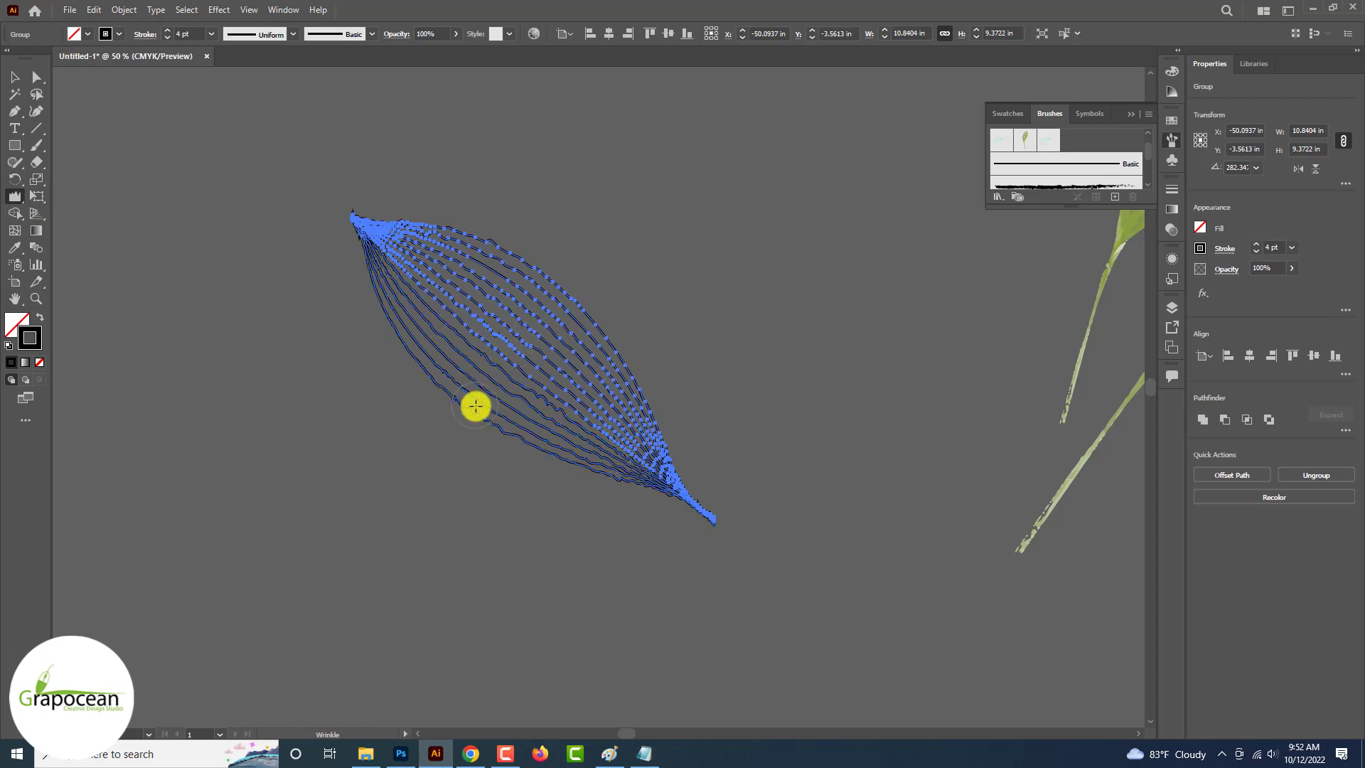
pyautogui.click(15, 76)
pyautogui.click(223, 271)
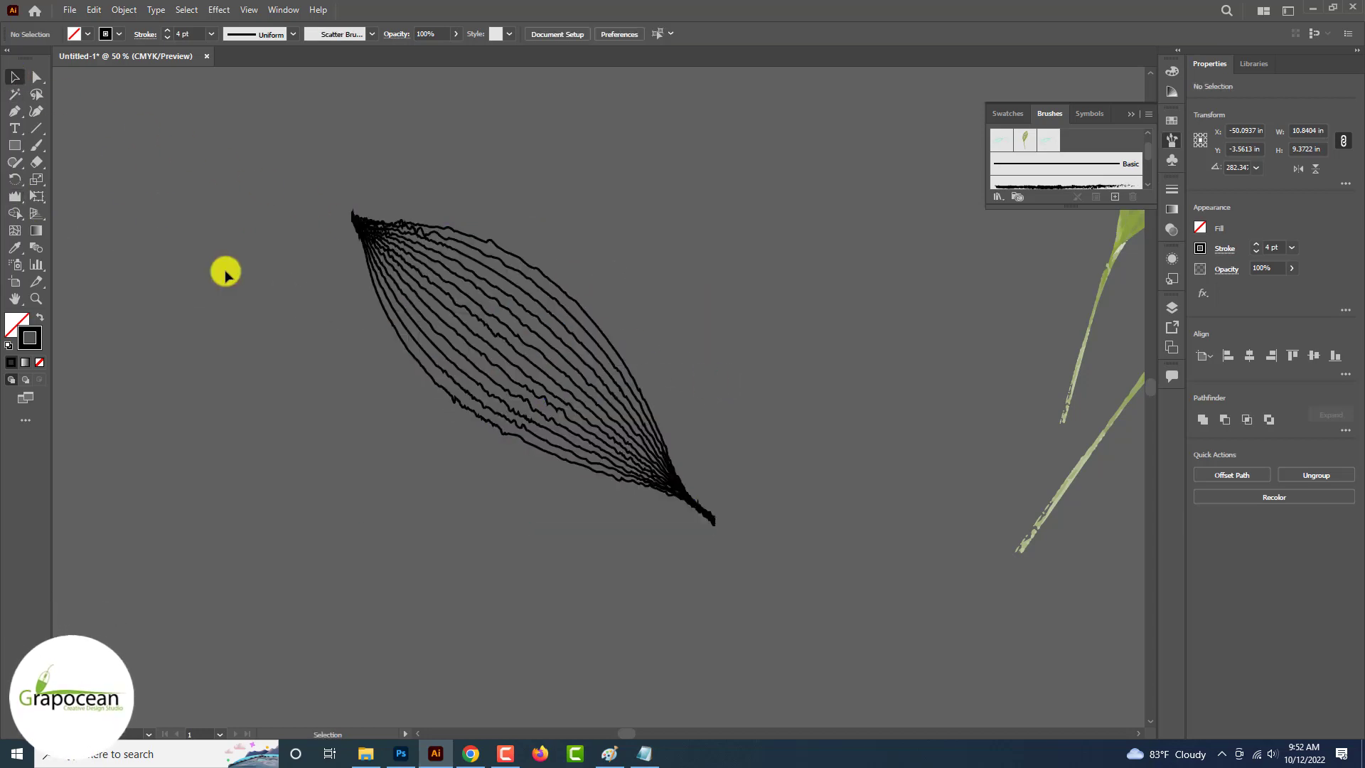
# - Select the whole line leaf, try the Bloat tool across its lines, and undo the distortion
pyautogui.moveTo(771, 558); pyautogui.dragTo(261, 133)
pyautogui.moveTo(590, 386)
pyautogui.mouseDown()
pyautogui.moveTo(704, 469)
pyautogui.moveTo(583, 380)
pyautogui.mouseUp()
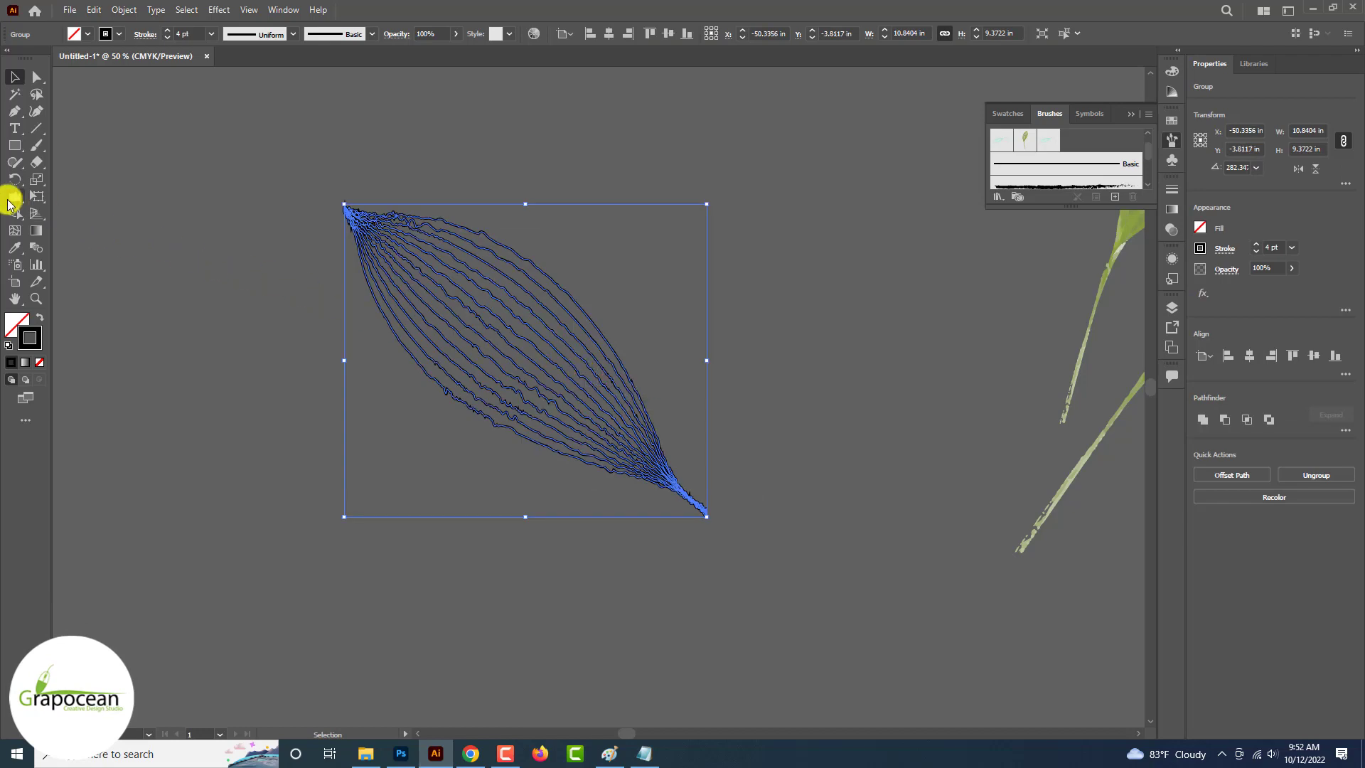
pyautogui.moveTo(11, 202); pyautogui.dragTo(91, 261)
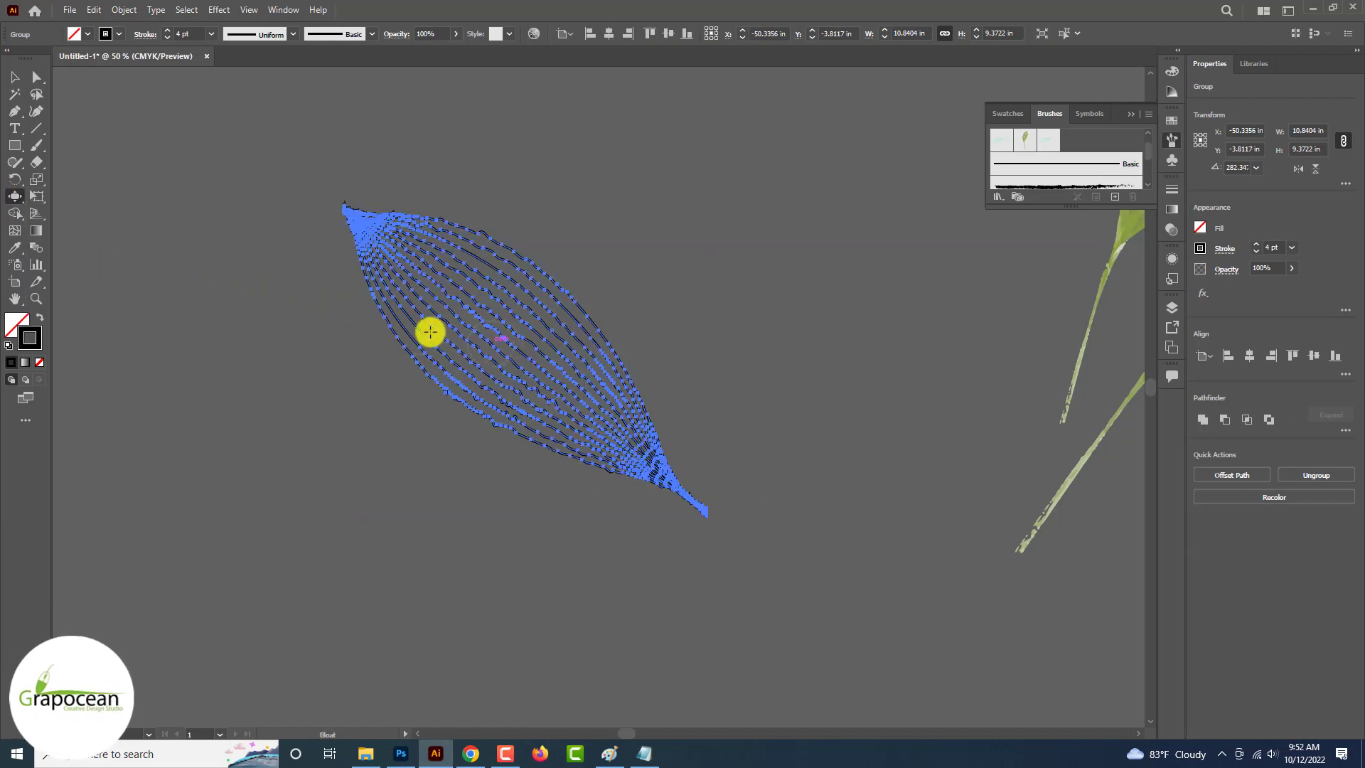
pyautogui.moveTo(430, 332)
pyautogui.mouseDown()
pyautogui.moveTo(552, 290)
pyautogui.moveTo(642, 280)
pyautogui.moveTo(472, 253)
pyautogui.mouseUp()
pyautogui.hotkey('ctrl', 'z')
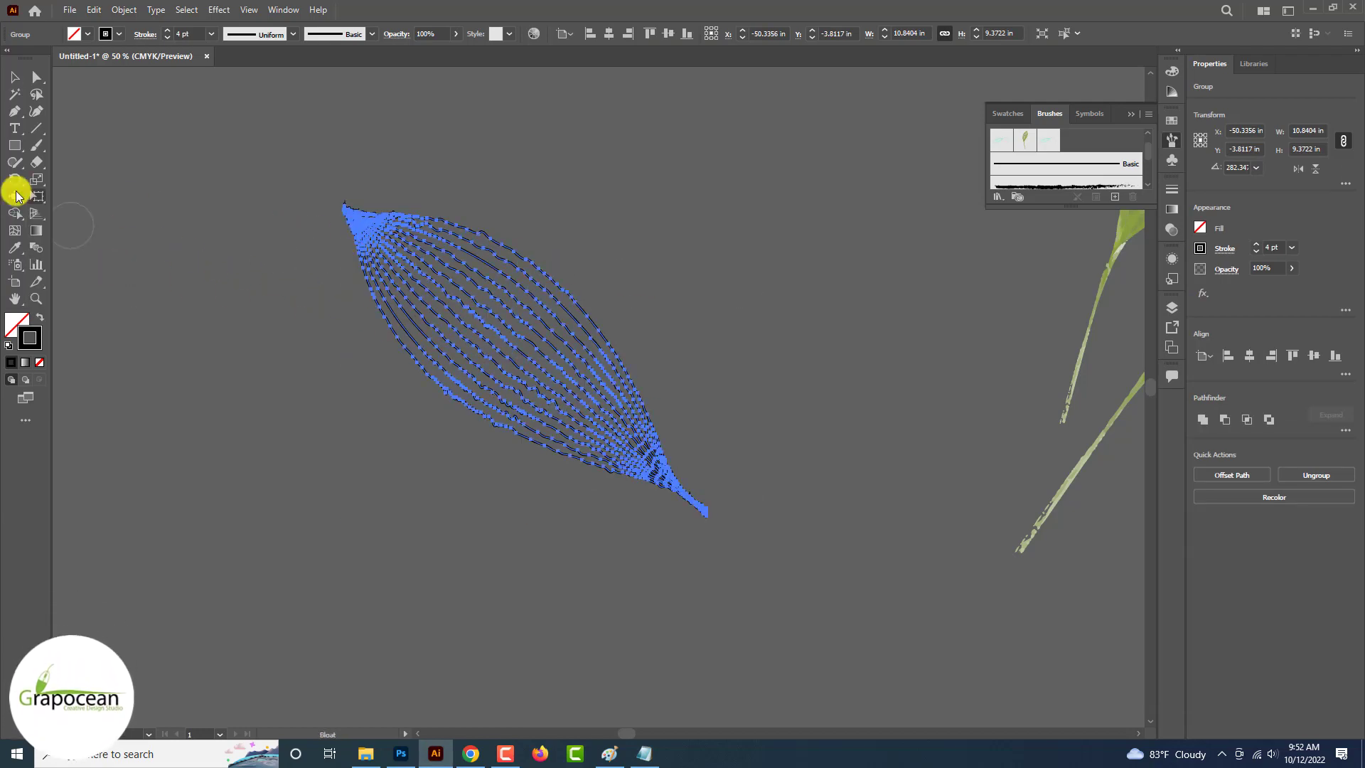
# - Try the Twirl tool along the middle of the line leaf and undo the swirls
pyautogui.moveTo(18, 196); pyautogui.dragTo(86, 229)
pyautogui.moveTo(369, 280)
pyautogui.mouseDown()
pyautogui.moveTo(573, 375)
pyautogui.moveTo(626, 426)
pyautogui.mouseUp()
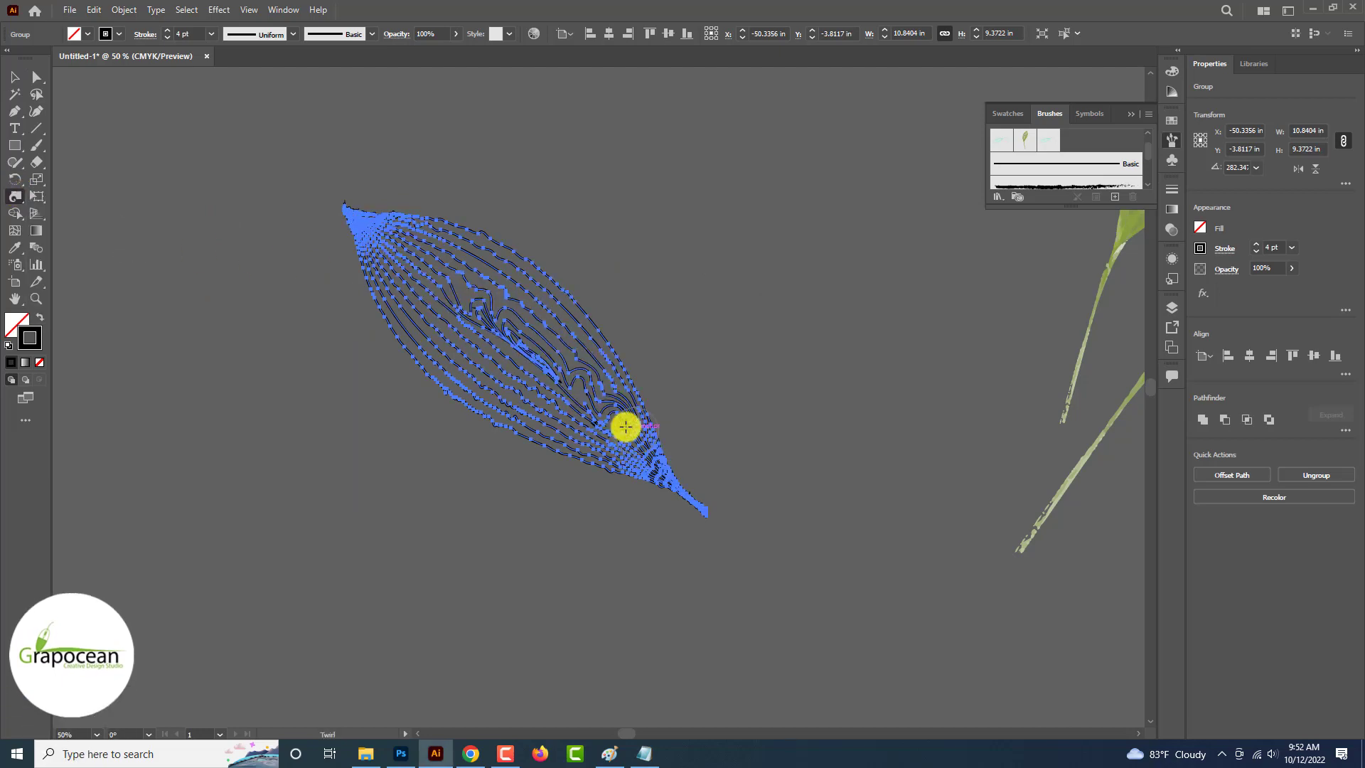
pyautogui.hotkey('ctrl', 'z')
pyautogui.hotkey('ctrl', 'z')
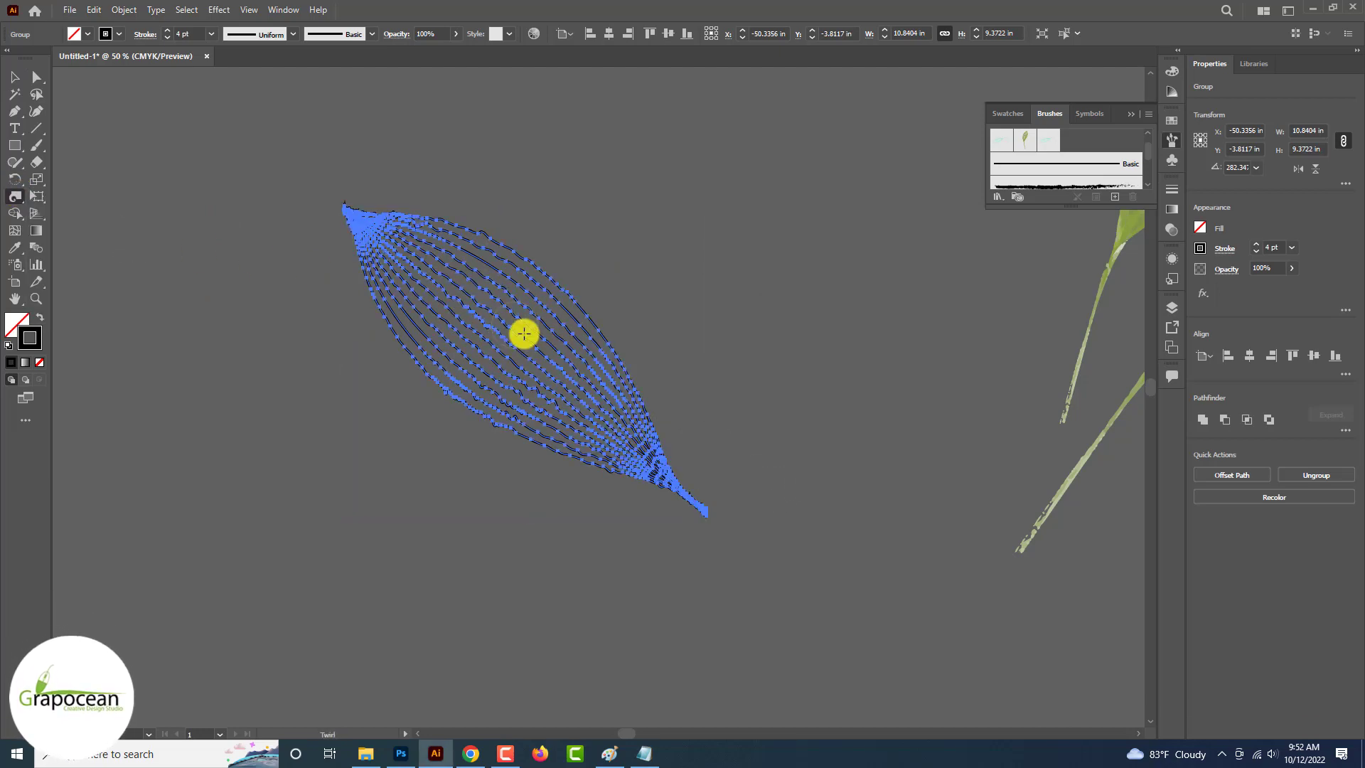
# - Bring the wrinkled line leaf from Illustrator into the Coffee Pouch Packaging Design document in Photoshop
pyautogui.press('k')
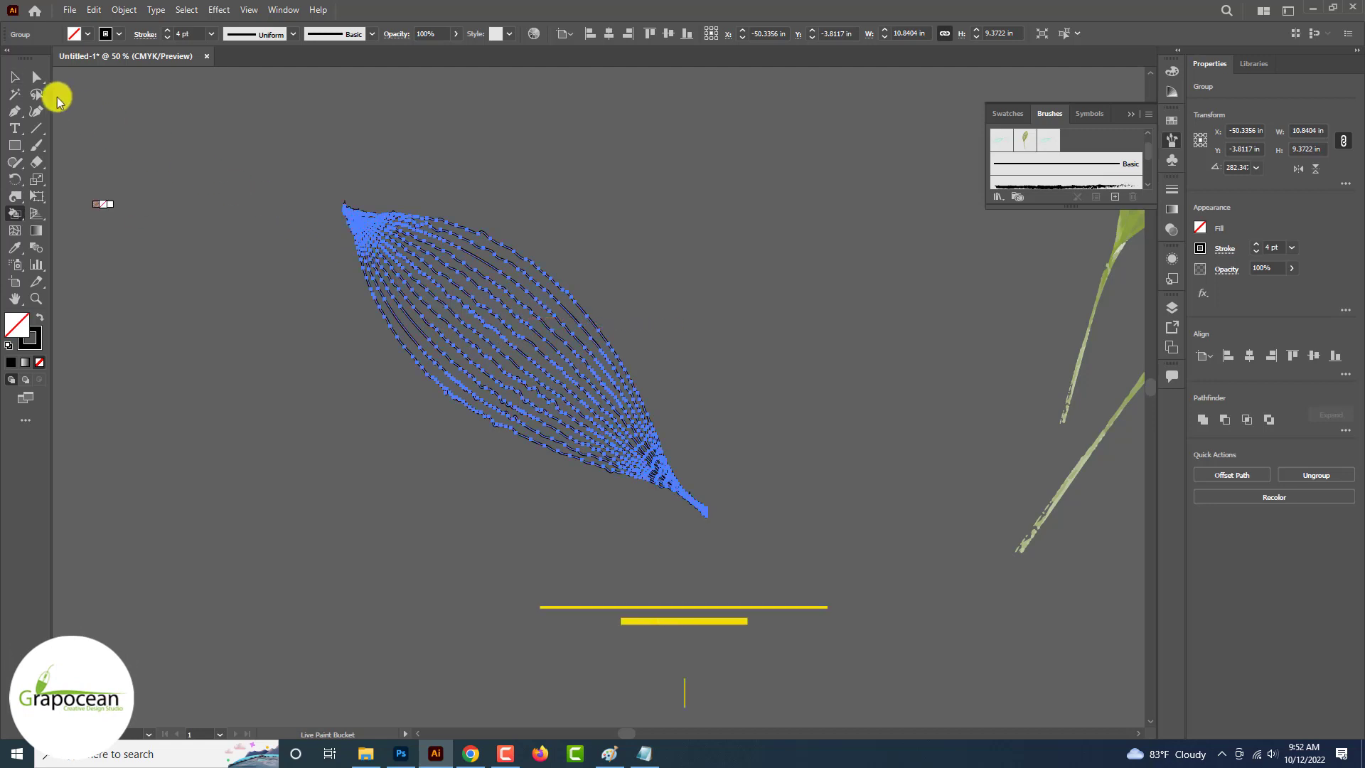
pyautogui.click(15, 78)
pyautogui.click(647, 507)
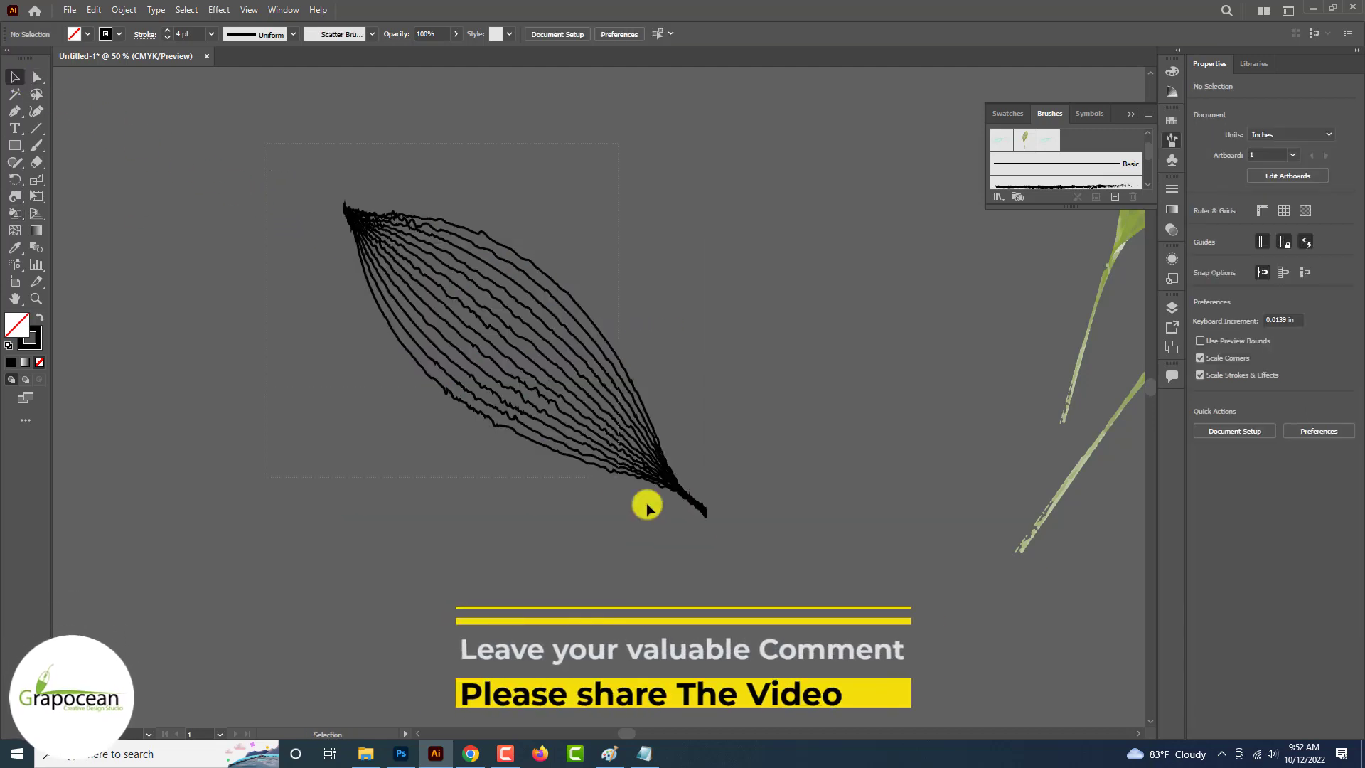
pyautogui.moveTo(665, 488); pyautogui.dragTo(576, 500)
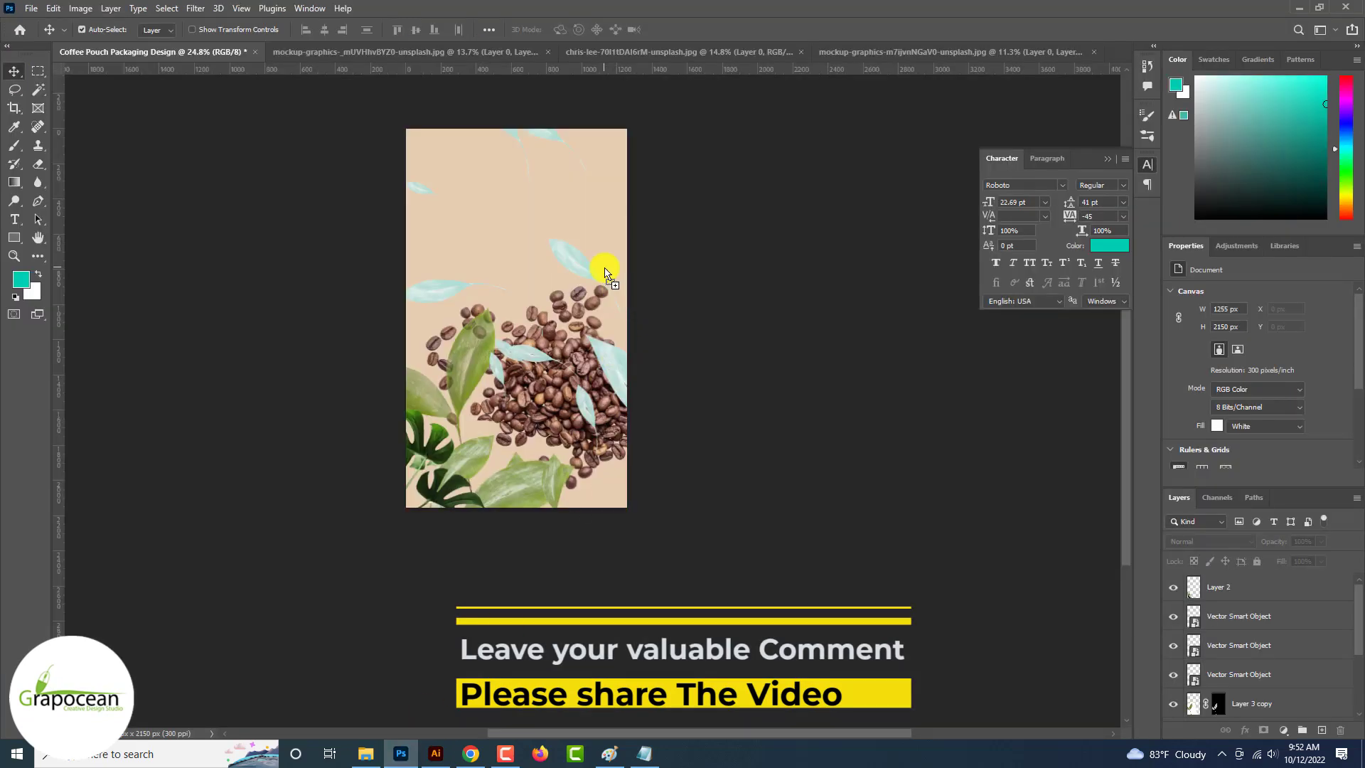
pyautogui.moveTo(605, 273); pyautogui.dragTo(607, 274)
# - Scale the placed line leaf to about 16%, rotate it about 10°, and position it at the pouch's upper right edge
pyautogui.moveTo(626, 413); pyautogui.dragTo(589, 382)
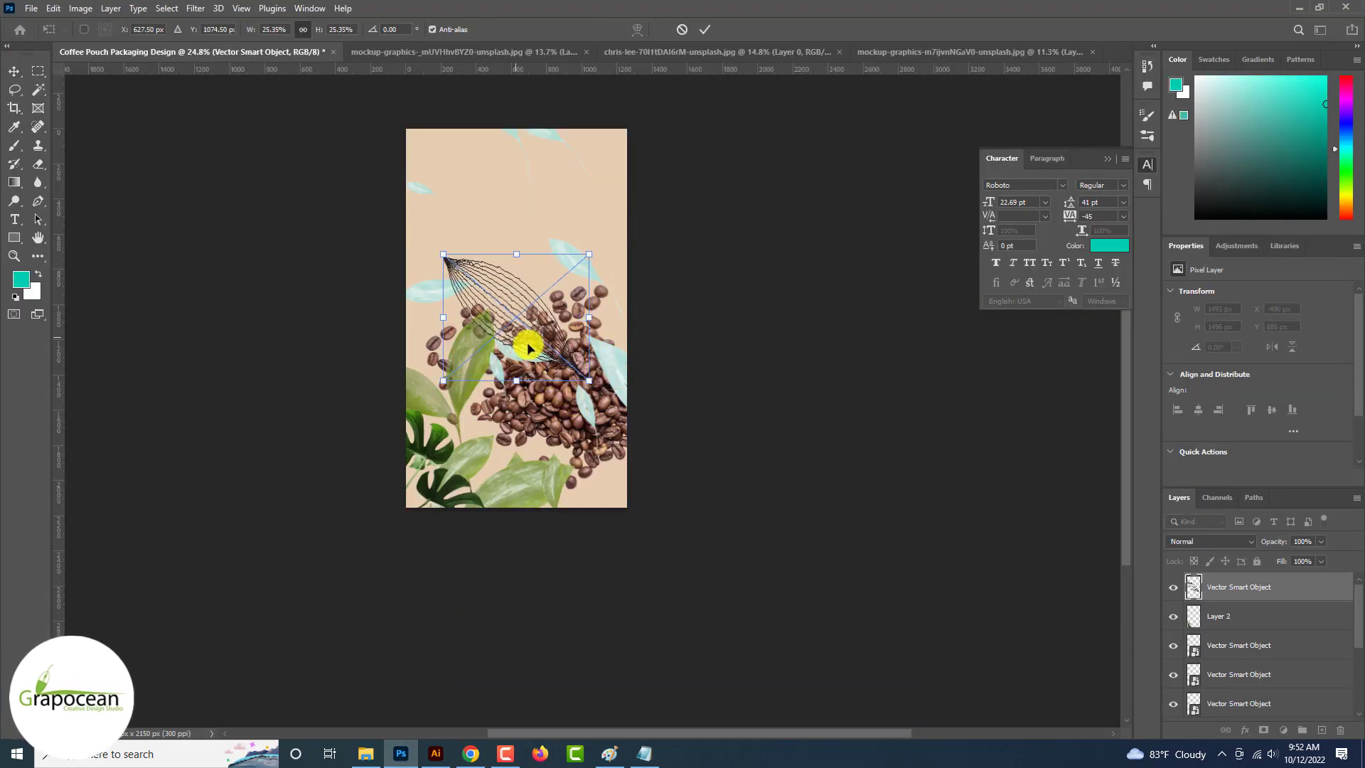
pyautogui.moveTo(516, 329); pyautogui.dragTo(579, 223)
pyautogui.moveTo(666, 290); pyautogui.dragTo(615, 268)
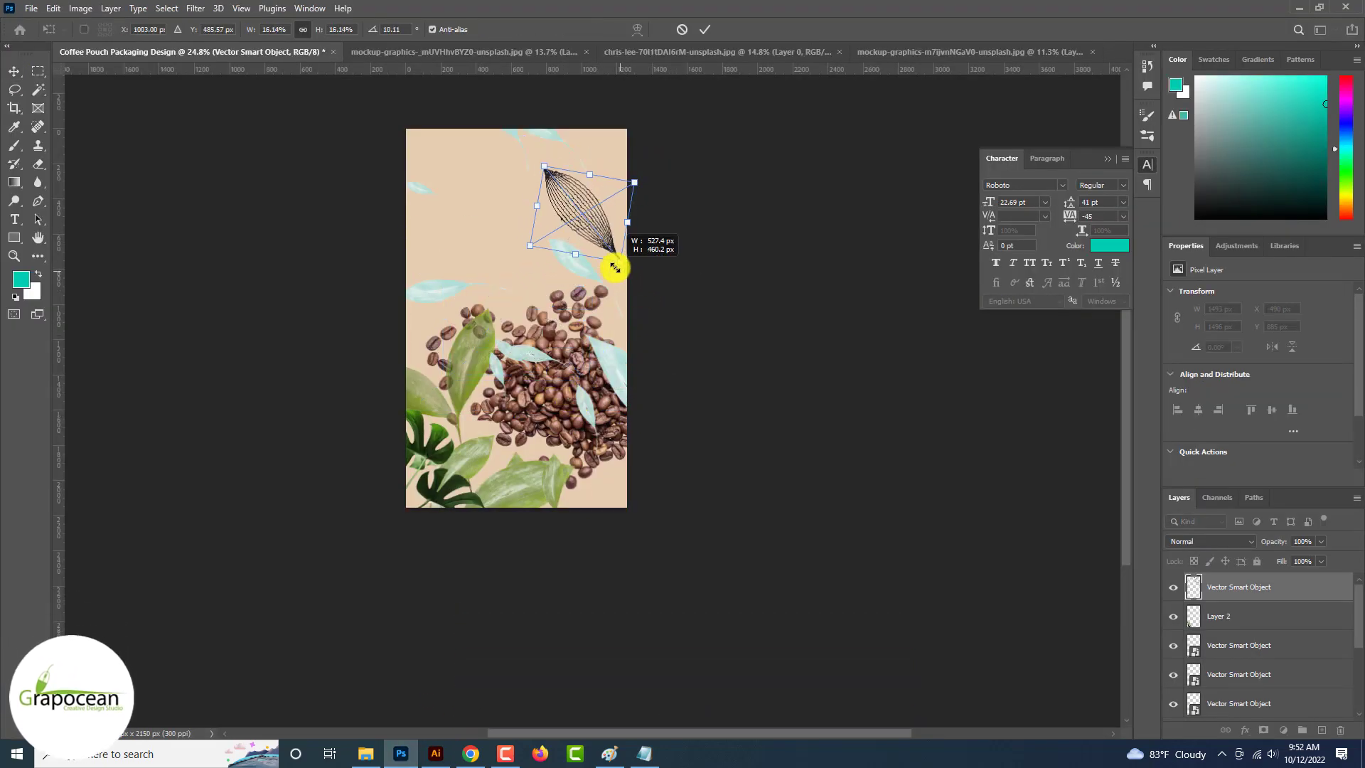
pyautogui.click(704, 30)
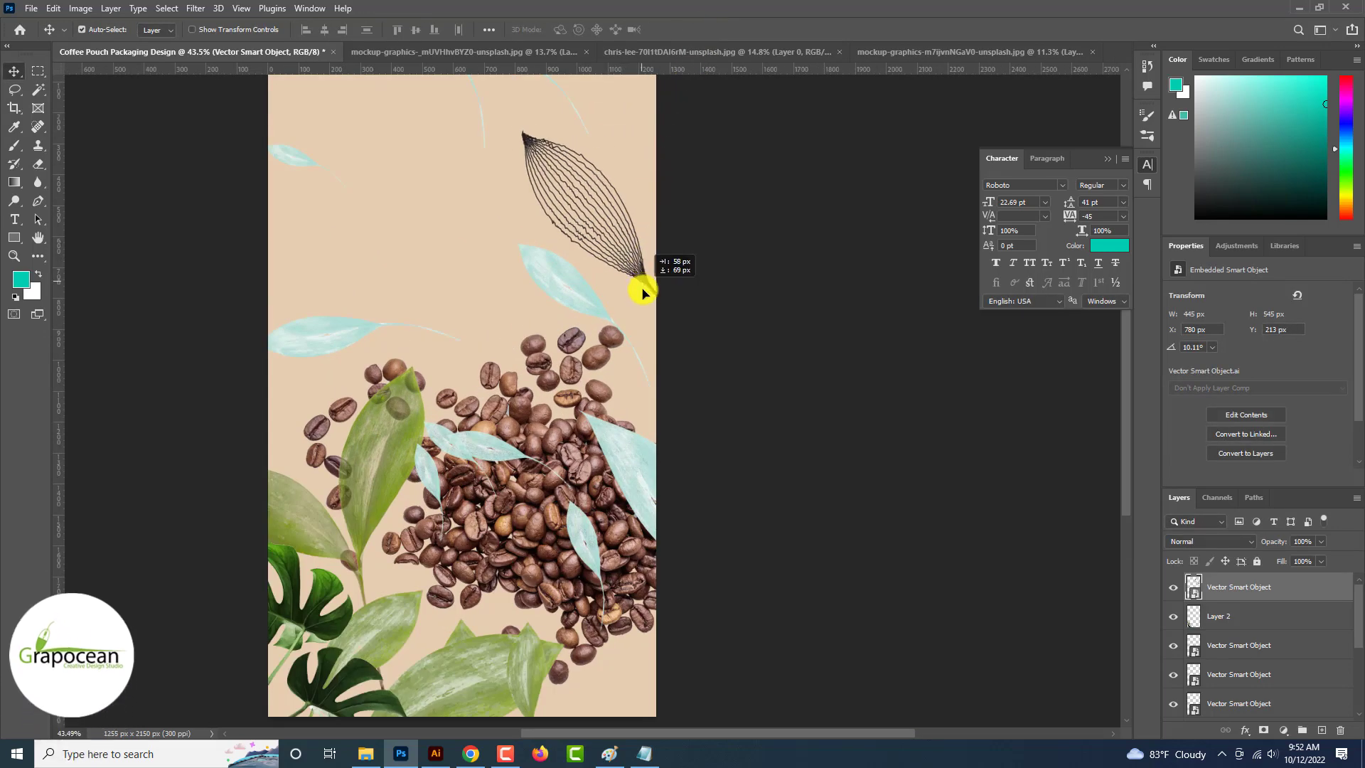
pyautogui.scroll(2, 644, 296)
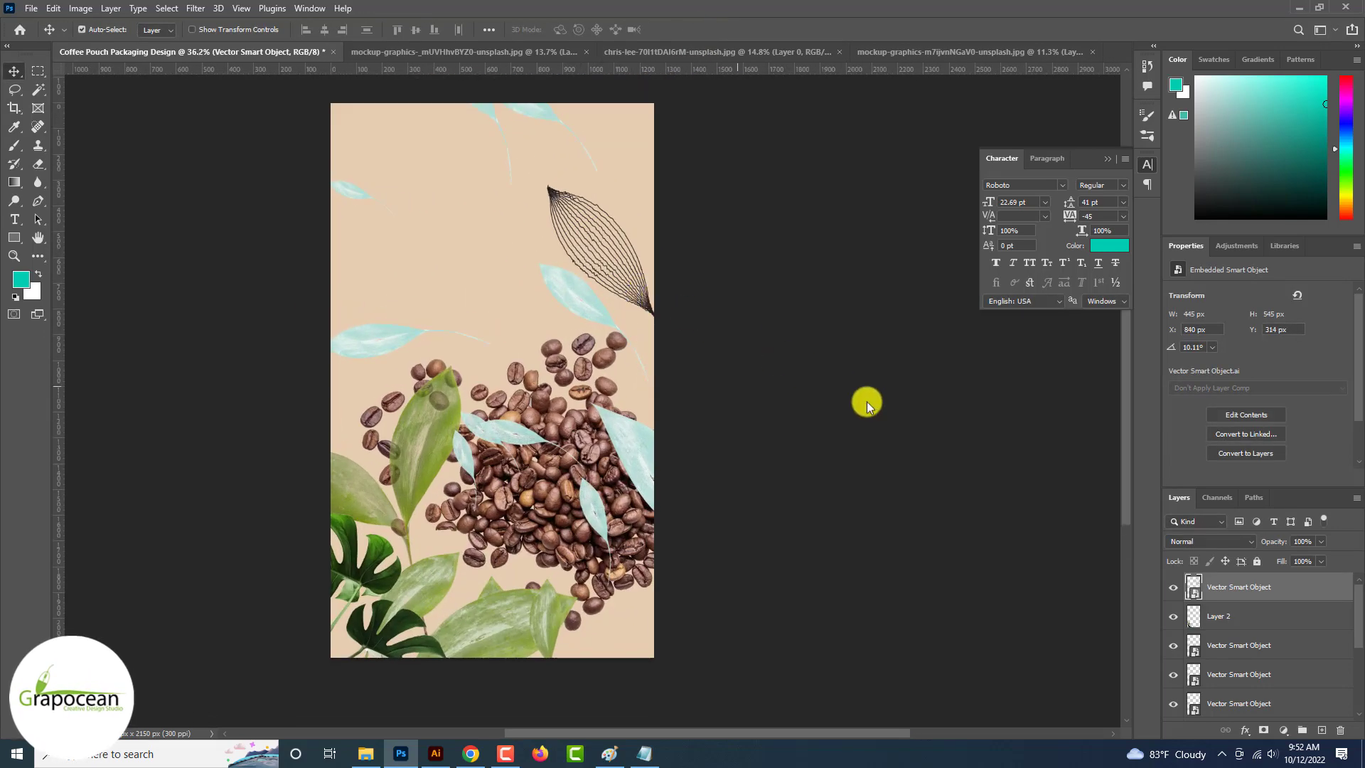
# - Apply a Color Overlay to the line leaf using a dark green sampled from the monstera leaf
pyautogui.rightClick(1245, 591)
pyautogui.click(1148, 26)
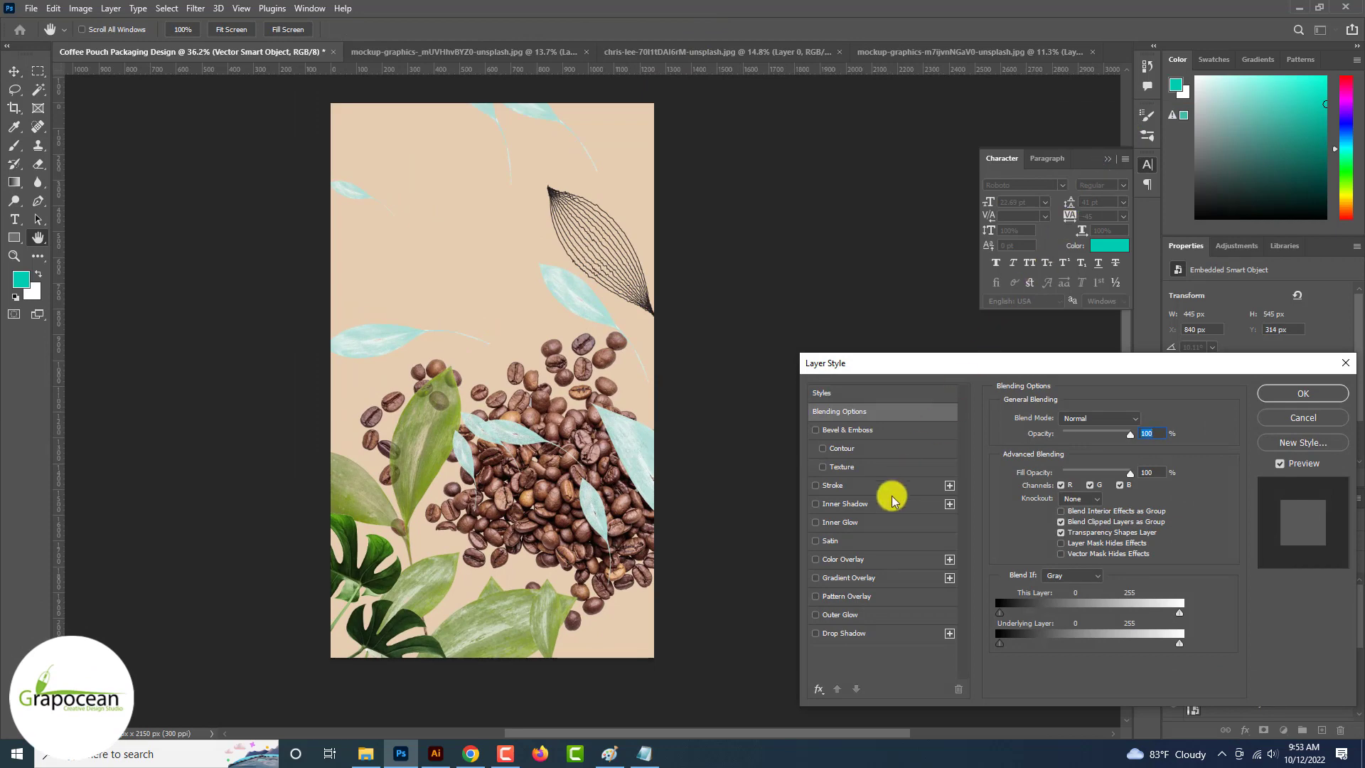
pyautogui.click(873, 559)
pyautogui.click(1143, 425)
pyautogui.click(588, 328)
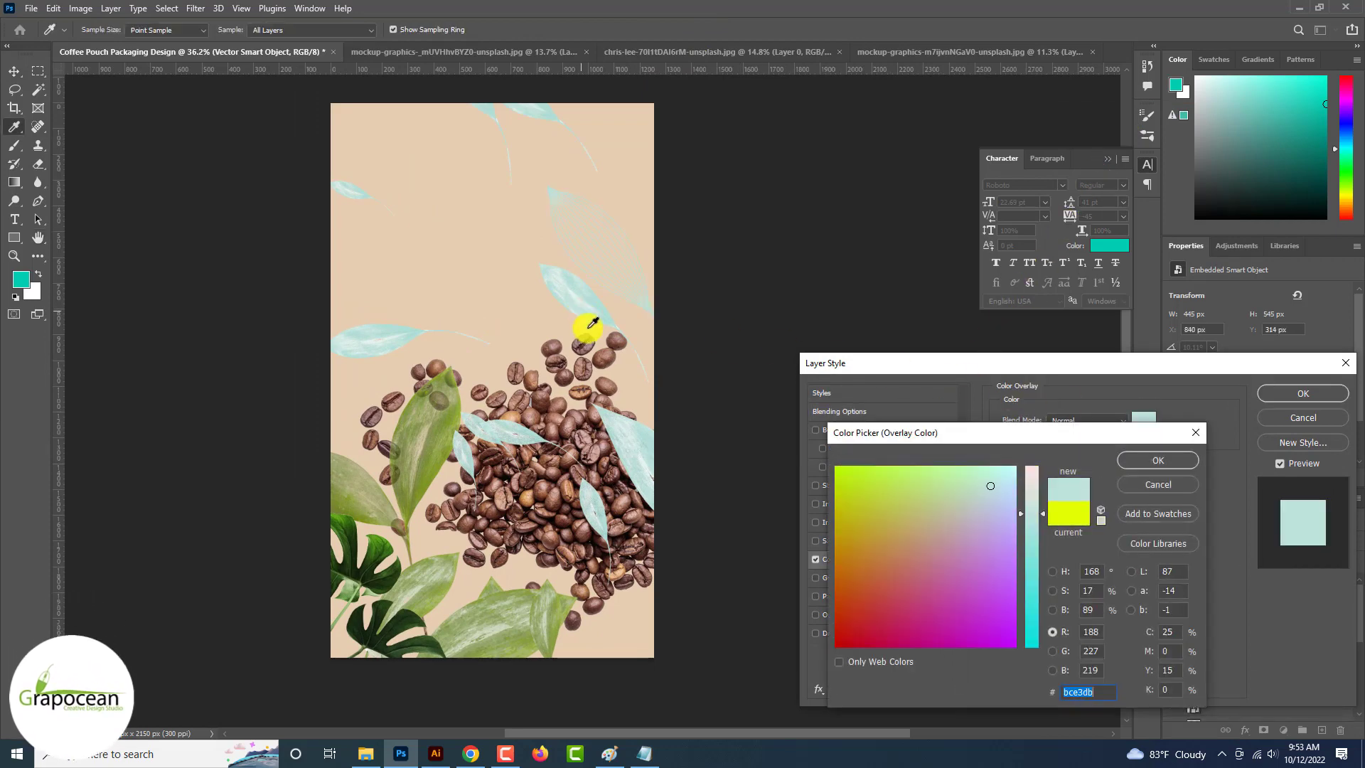
pyautogui.click(466, 560)
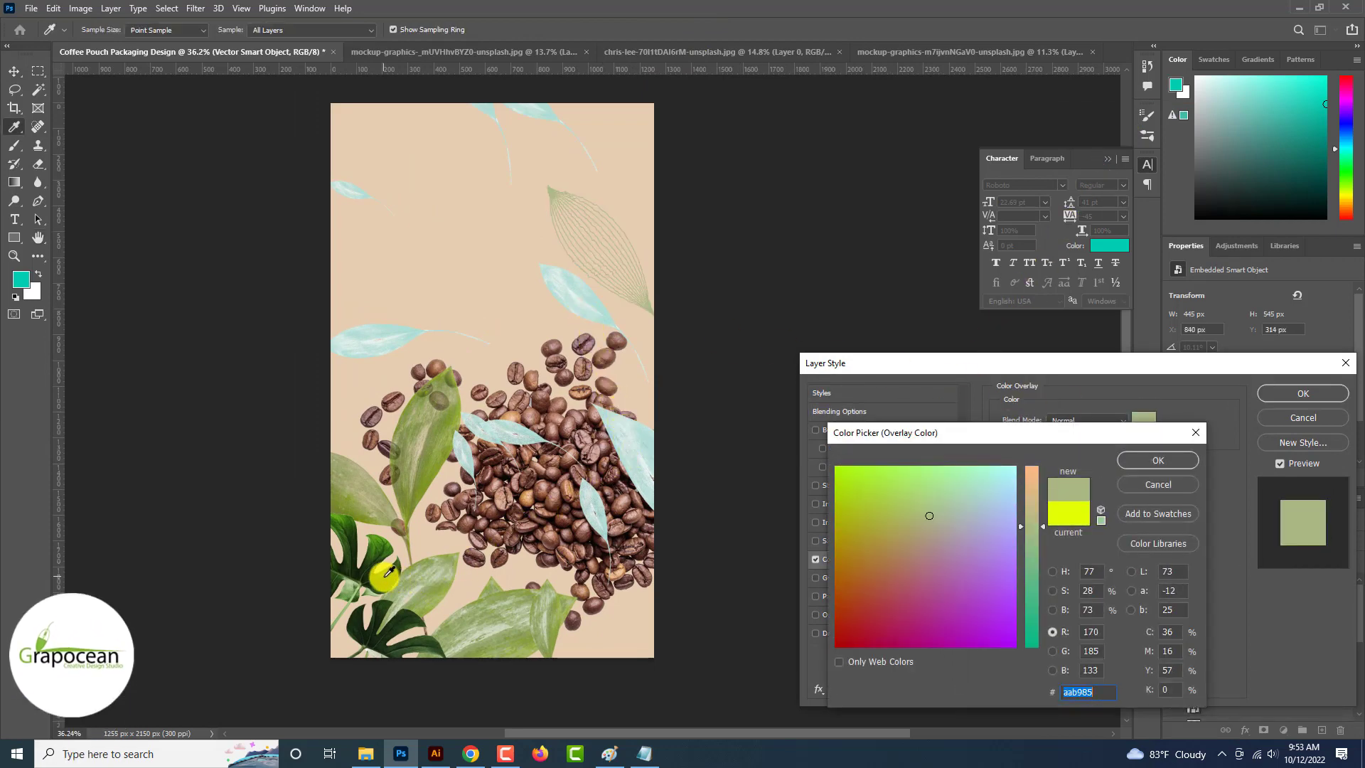
pyautogui.click(389, 578)
pyautogui.click(1167, 463)
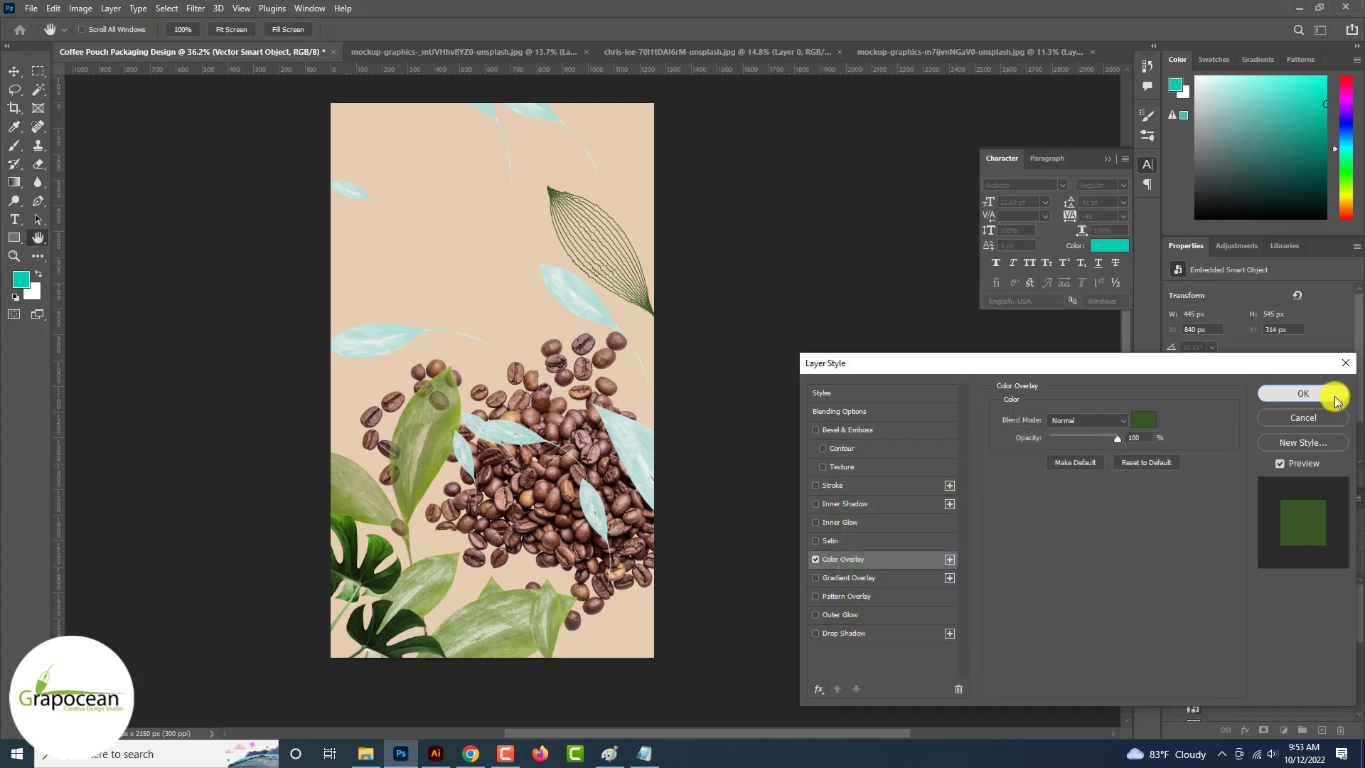
pyautogui.click(1332, 395)
# - Duplicate the dark green line leaf and transform one copy to a smaller size, rotated to about 85°
pyautogui.hotkey('ctrl', '+')
pyautogui.moveTo(644, 309); pyautogui.dragTo(534, 282)
pyautogui.hotkey('ctrl', 't')
pyautogui.moveTo(670, 265); pyautogui.dragTo(670, 328)
pyautogui.press('Return')
# - Place the line leaf copy at the pouch's right edge and move its layer directly above Color Fill 1 copy
pyautogui.moveTo(1246, 627); pyautogui.dragTo(1228, 674)
pyautogui.moveTo(651, 190); pyautogui.dragTo(662, 247)
pyautogui.moveTo(1250, 598); pyautogui.dragTo(1235, 631)
pyautogui.scroll(-5, 1240, 638)
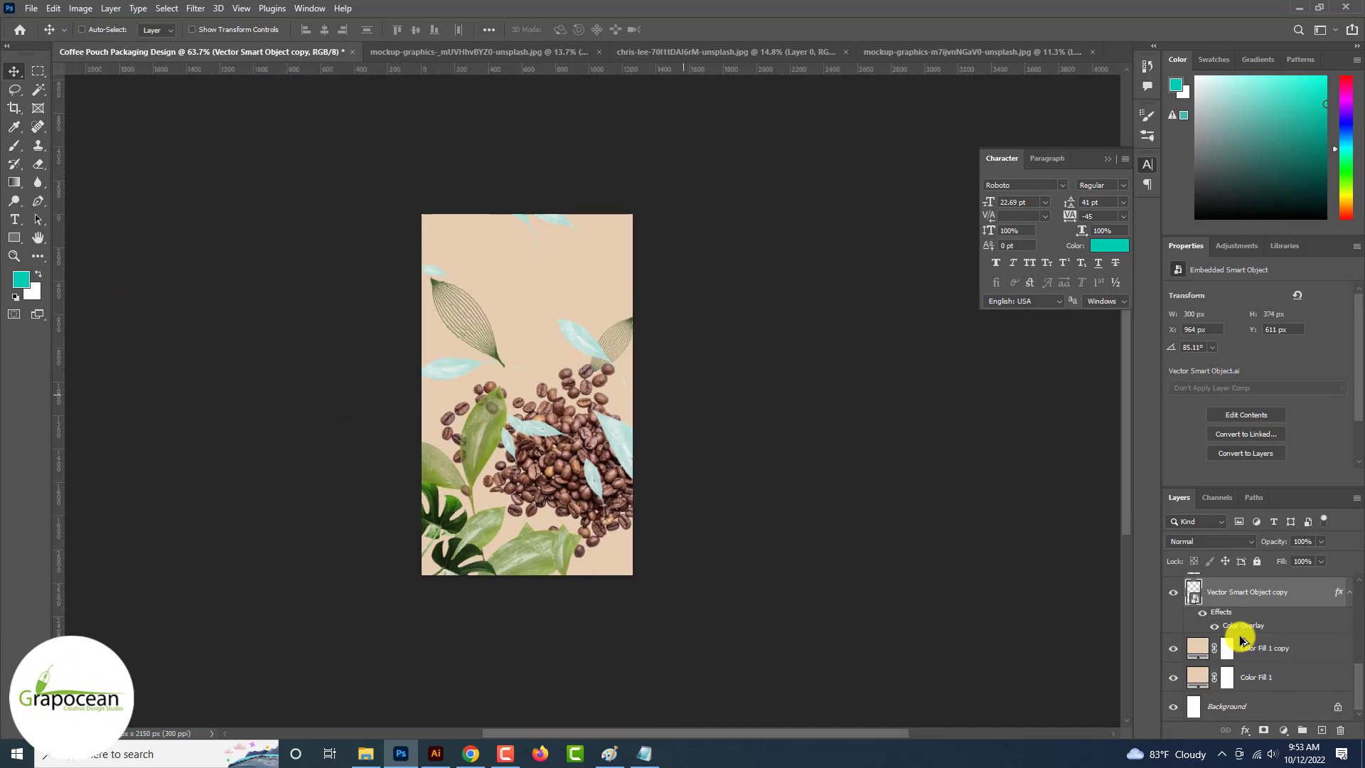
# - Move the original line leaf to the pouch's left edge and rotate it to about 71°
pyautogui.scroll(5, 1068, 575)
pyautogui.moveTo(522, 392); pyautogui.dragTo(363, 385)
pyautogui.hotkey('ctrl', 't')
pyautogui.click(707, 31)
# - Shift the large green leaf beside the coffee beans slightly up and to the left
pyautogui.scroll(-5, 707, 30)
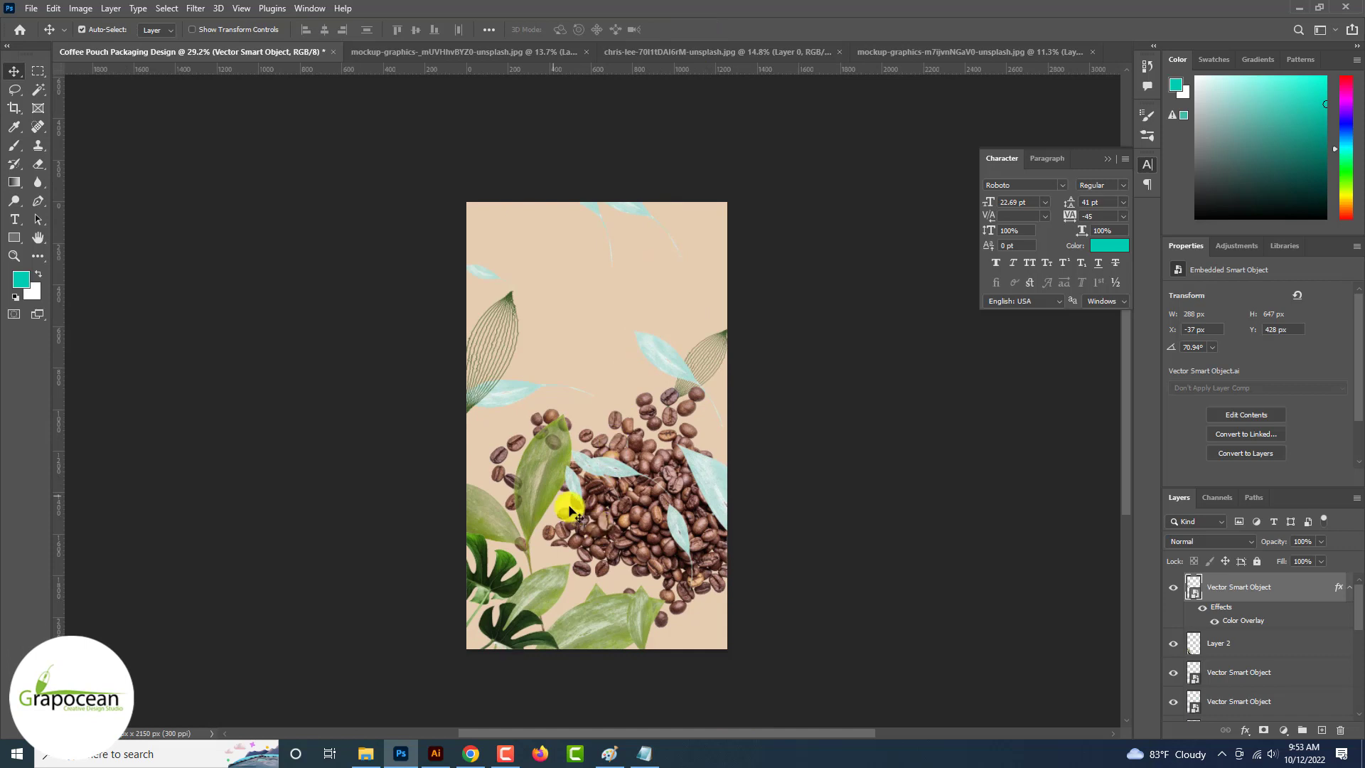
pyautogui.moveTo(548, 494)
pyautogui.mouseDown()
pyautogui.moveTo(557, 534)
pyautogui.moveTo(539, 472)
pyautogui.mouseUp()
# - Try rotating and repositioning the large green leaf at the left edge, and cancel the transform
pyautogui.hotkey('ctrl', 't')
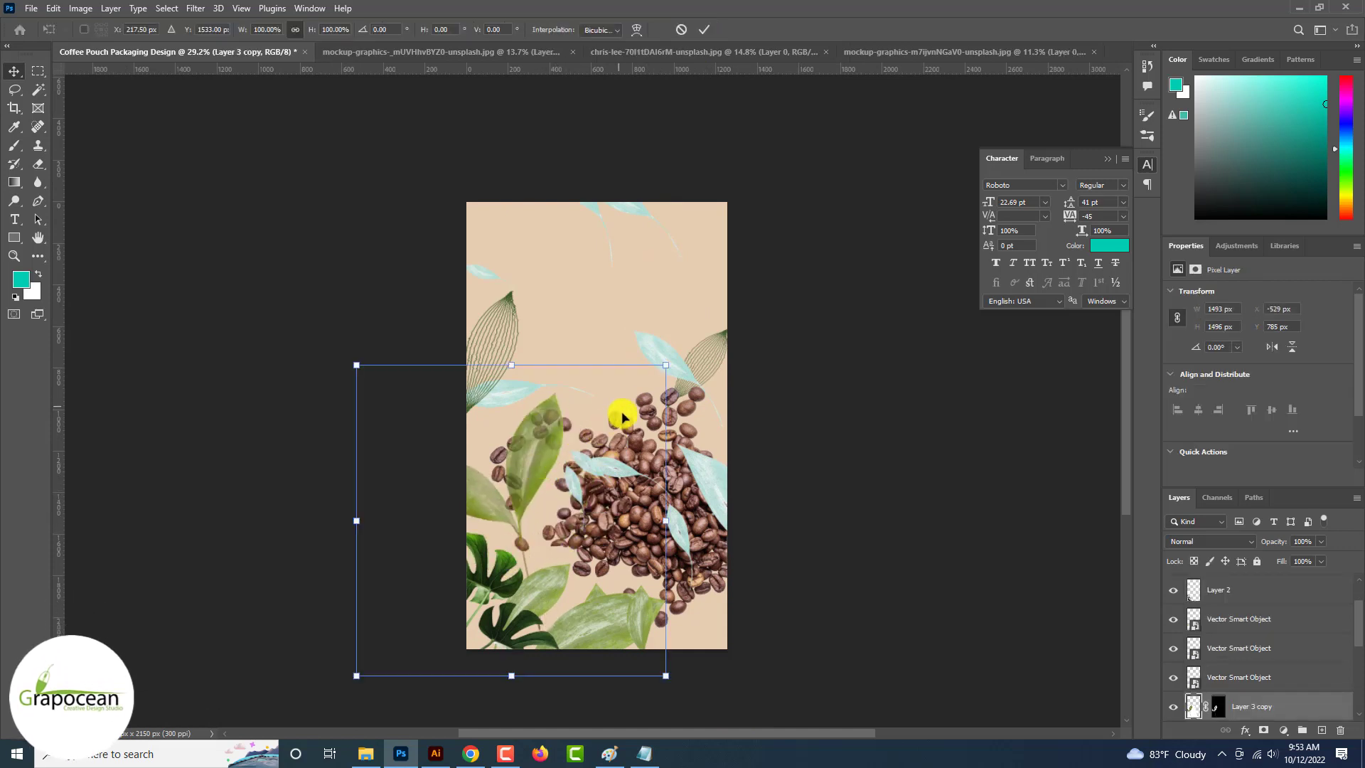
pyautogui.moveTo(711, 426); pyautogui.dragTo(637, 524)
pyautogui.moveTo(514, 528); pyautogui.dragTo(438, 466)
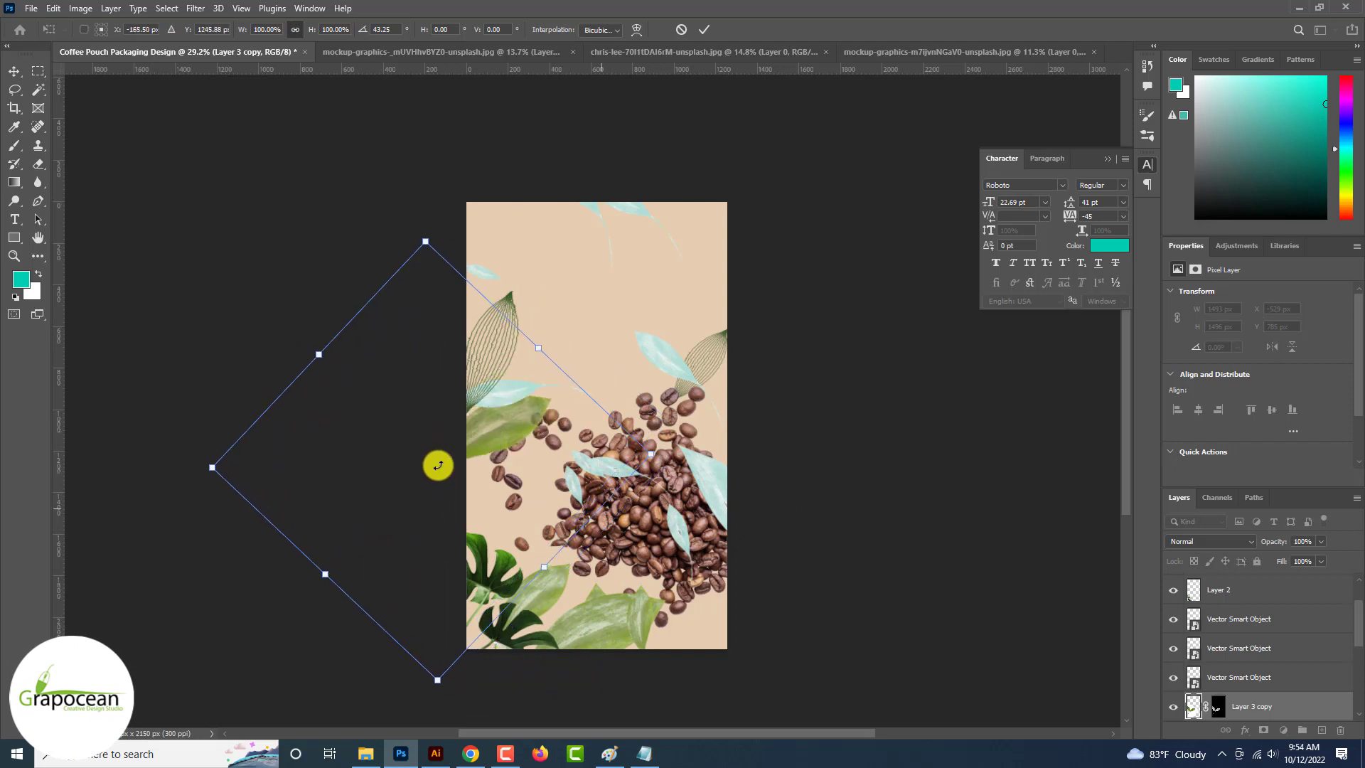
pyautogui.moveTo(626, 543); pyautogui.dragTo(552, 478)
pyautogui.moveTo(466, 500); pyautogui.dragTo(620, 676)
pyautogui.hotkey('ctrl', 'z')
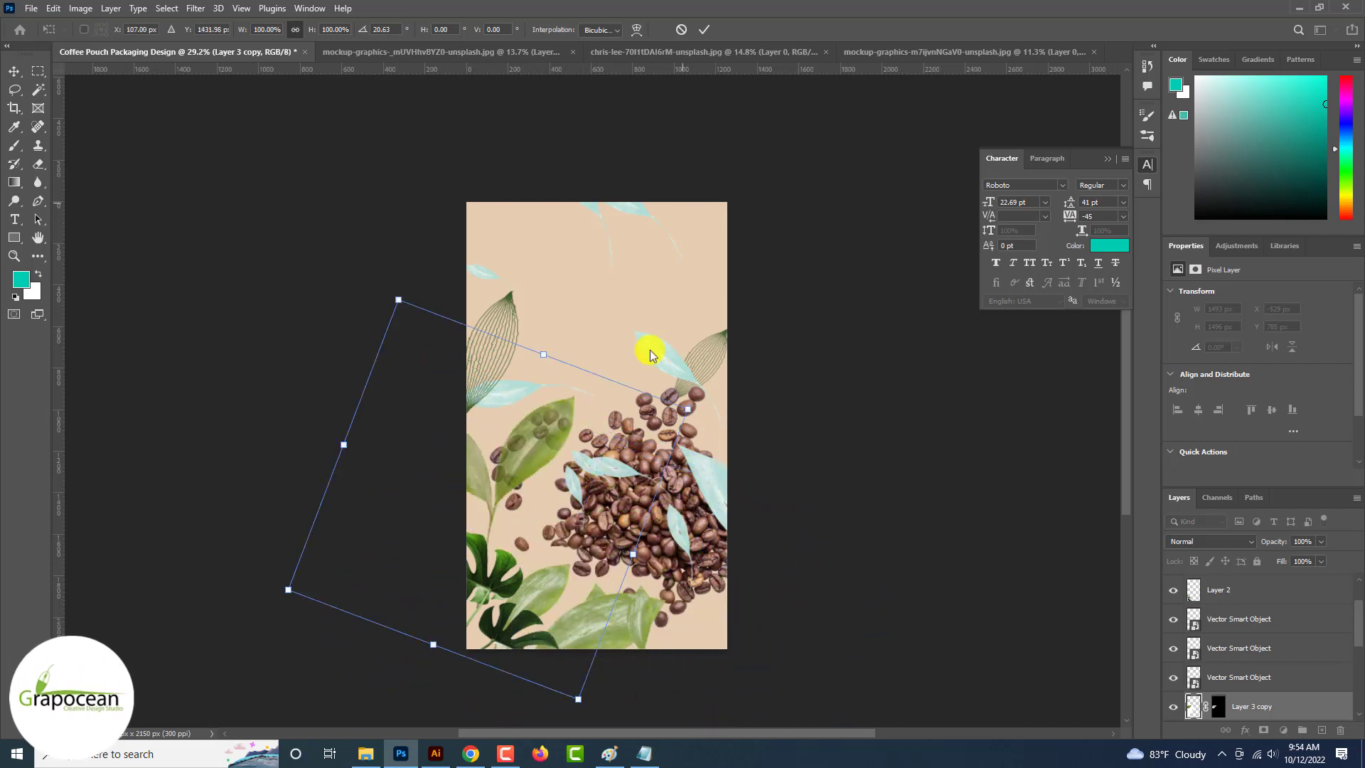
pyautogui.click(682, 29)
# - Try shifting the large green leaf at the pouch's bottom edge and the monstera leaf, and undo both moves
pyautogui.scroll(-4, 859, 657)
pyautogui.scroll(4, 859, 657)
pyautogui.click(861, 656)
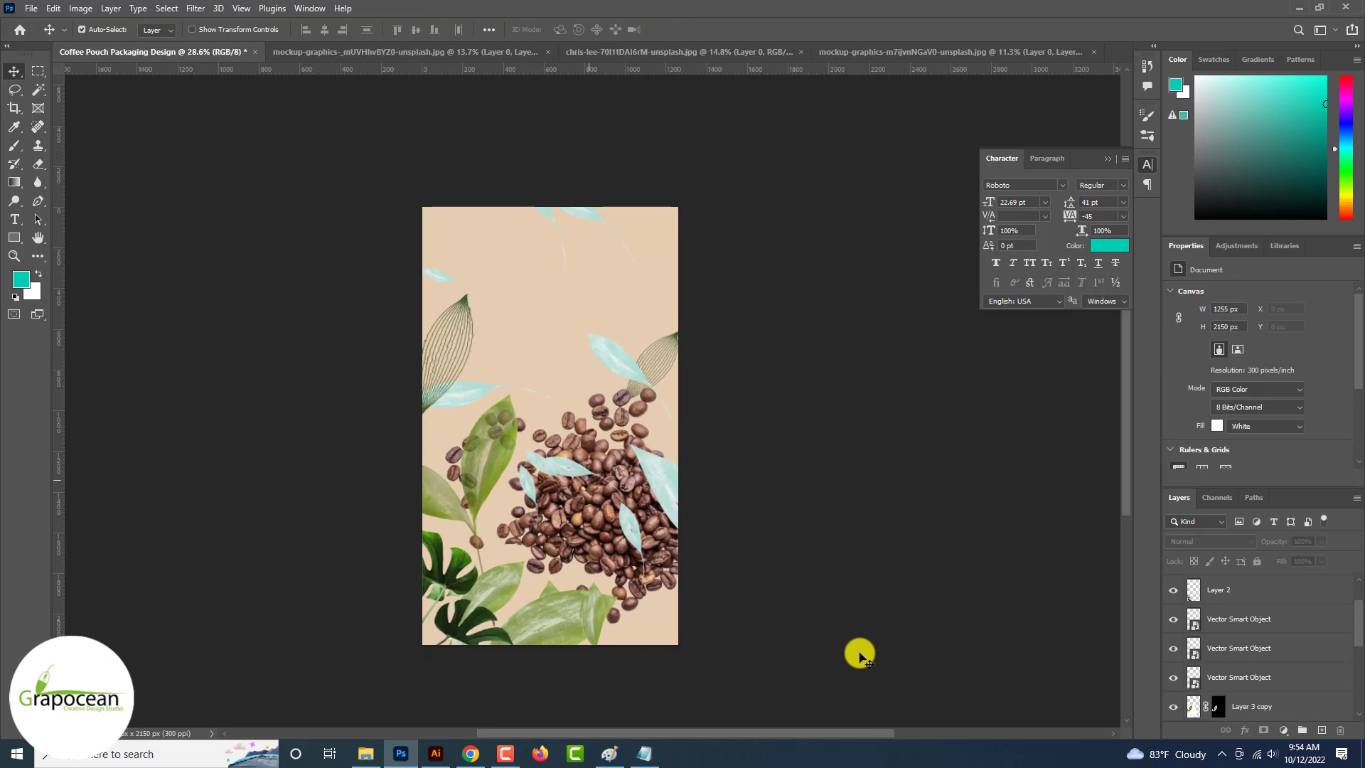
pyautogui.scroll(1, 605, 620)
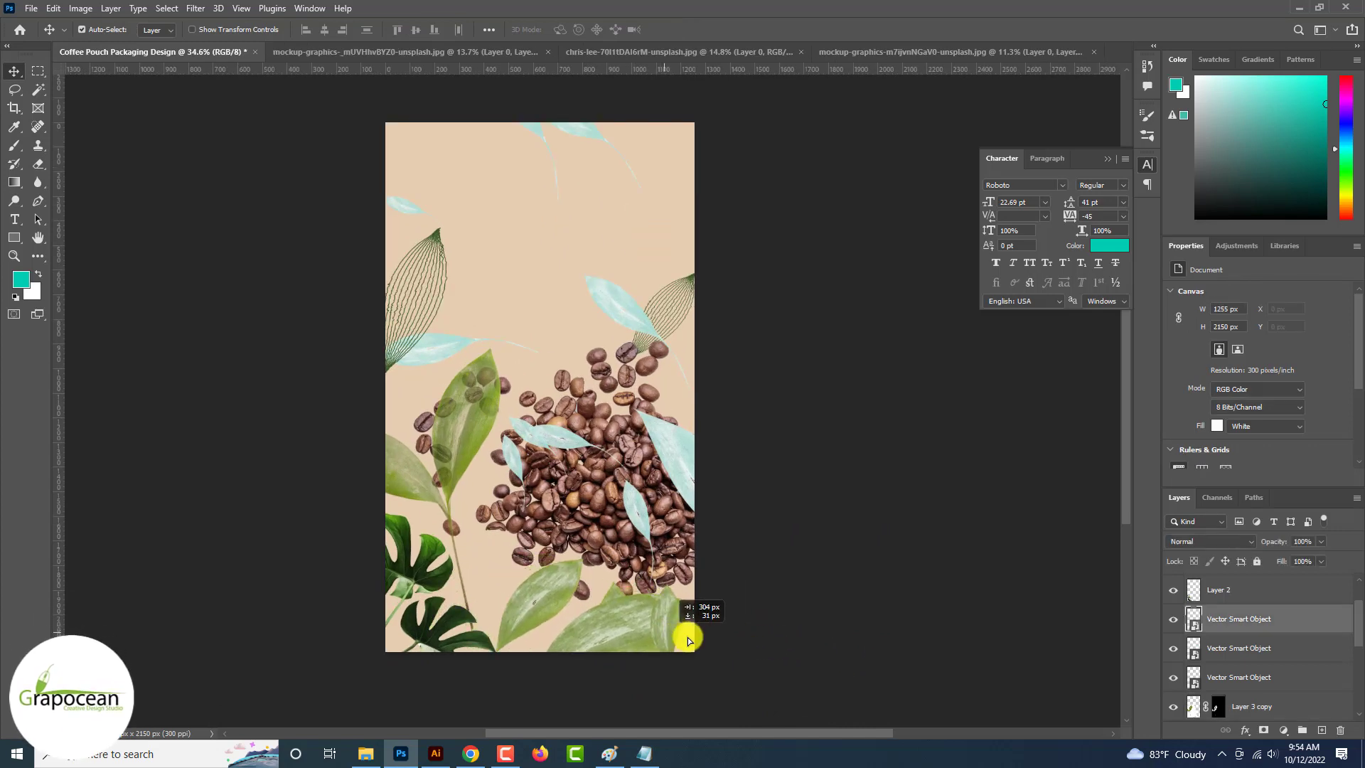
pyautogui.click(484, 647)
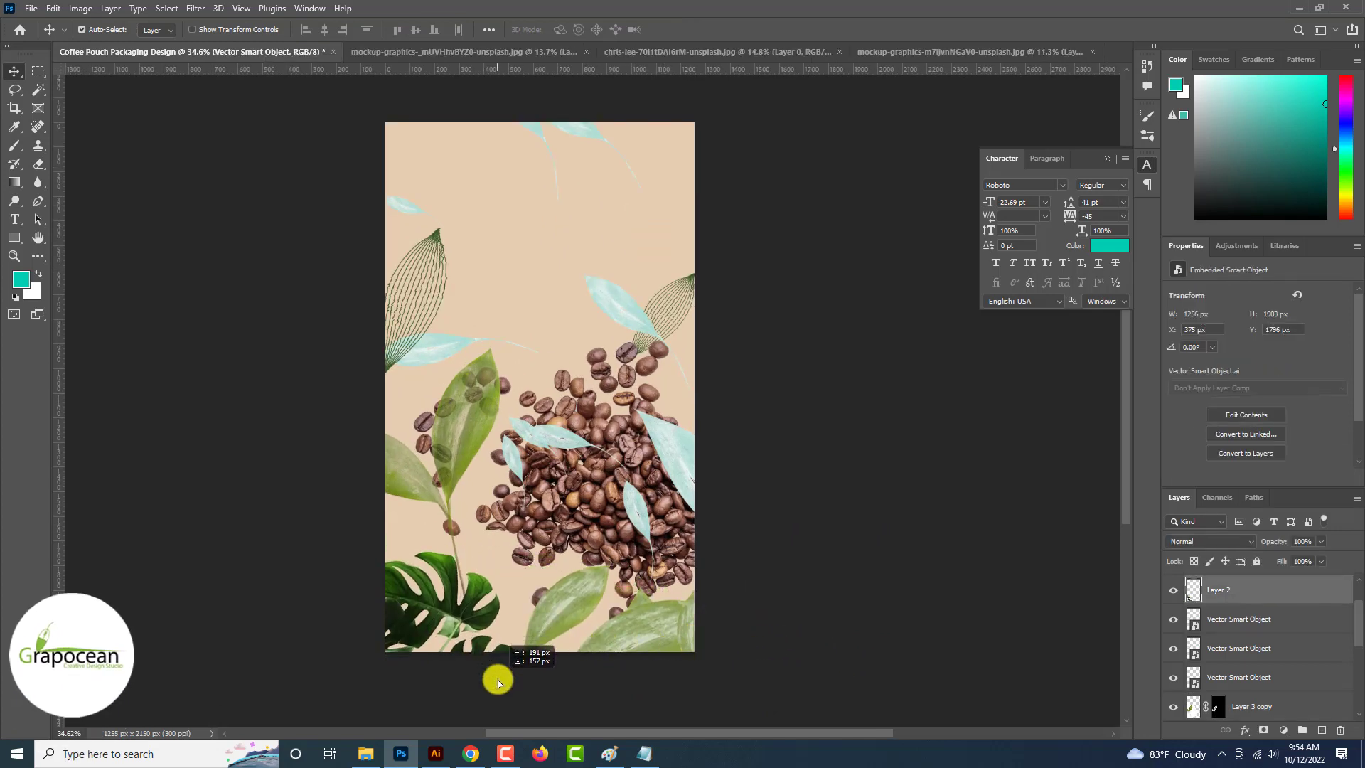
pyautogui.scroll(-2, 497, 677)
pyautogui.hotkey('ctrl', 'z')
pyautogui.click(668, 676)
pyautogui.scroll(5, 675, 617)
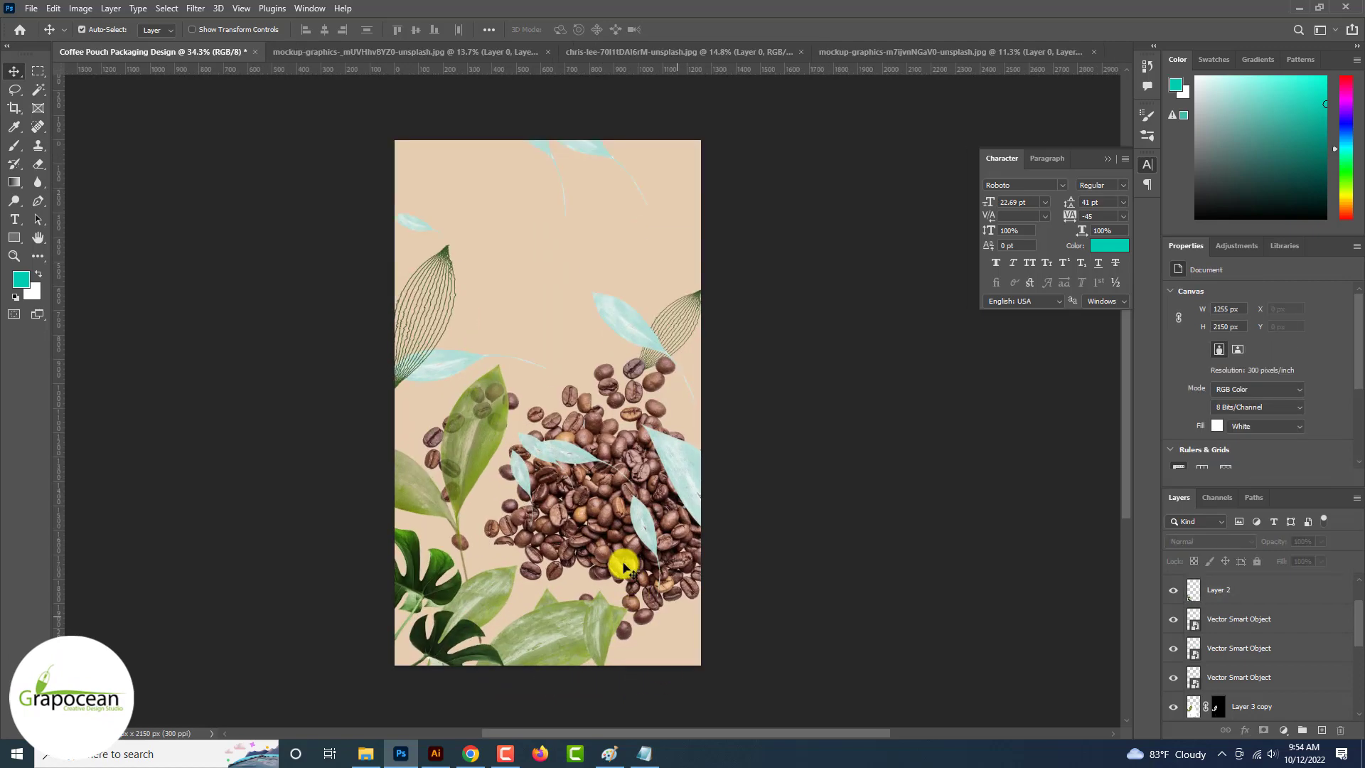
# - Move the coffee beans down into the pouch's lower right corner, behind the green leaves
pyautogui.moveTo(610, 531); pyautogui.dragTo(530, 569)
pyautogui.hotkey('ctrl', 'z')
pyautogui.moveTo(599, 536); pyautogui.dragTo(619, 622)
pyautogui.scroll(-3, 618, 626)
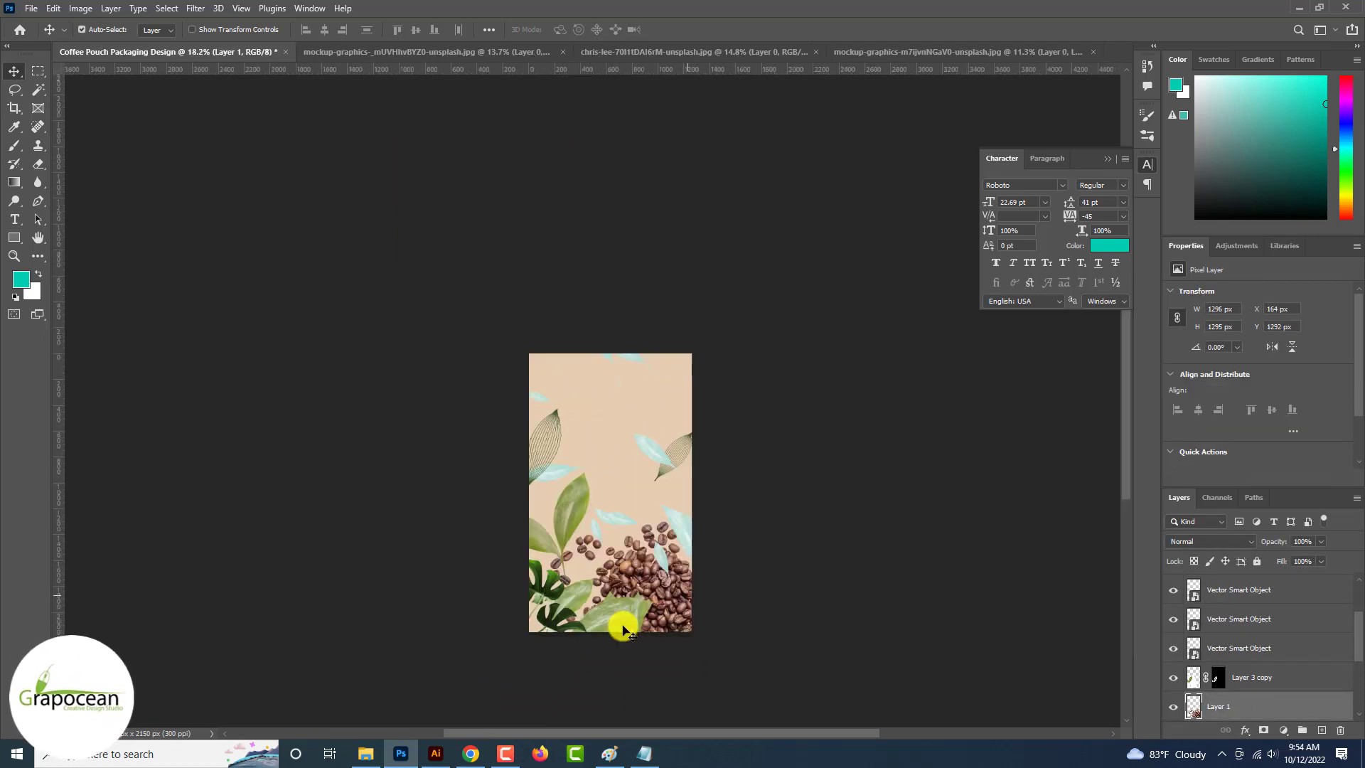
pyautogui.scroll(3, 618, 611)
pyautogui.moveTo(613, 574); pyautogui.dragTo(600, 540)
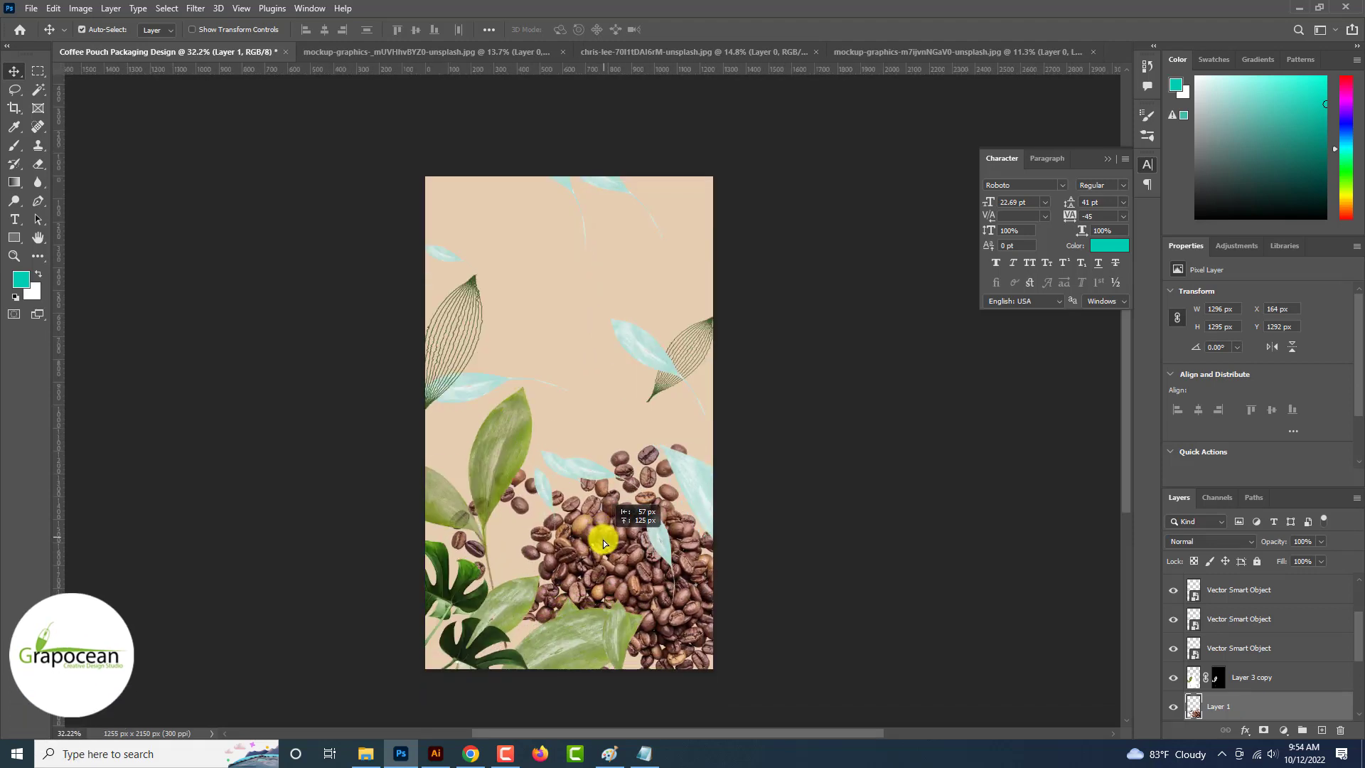
pyautogui.click(823, 603)
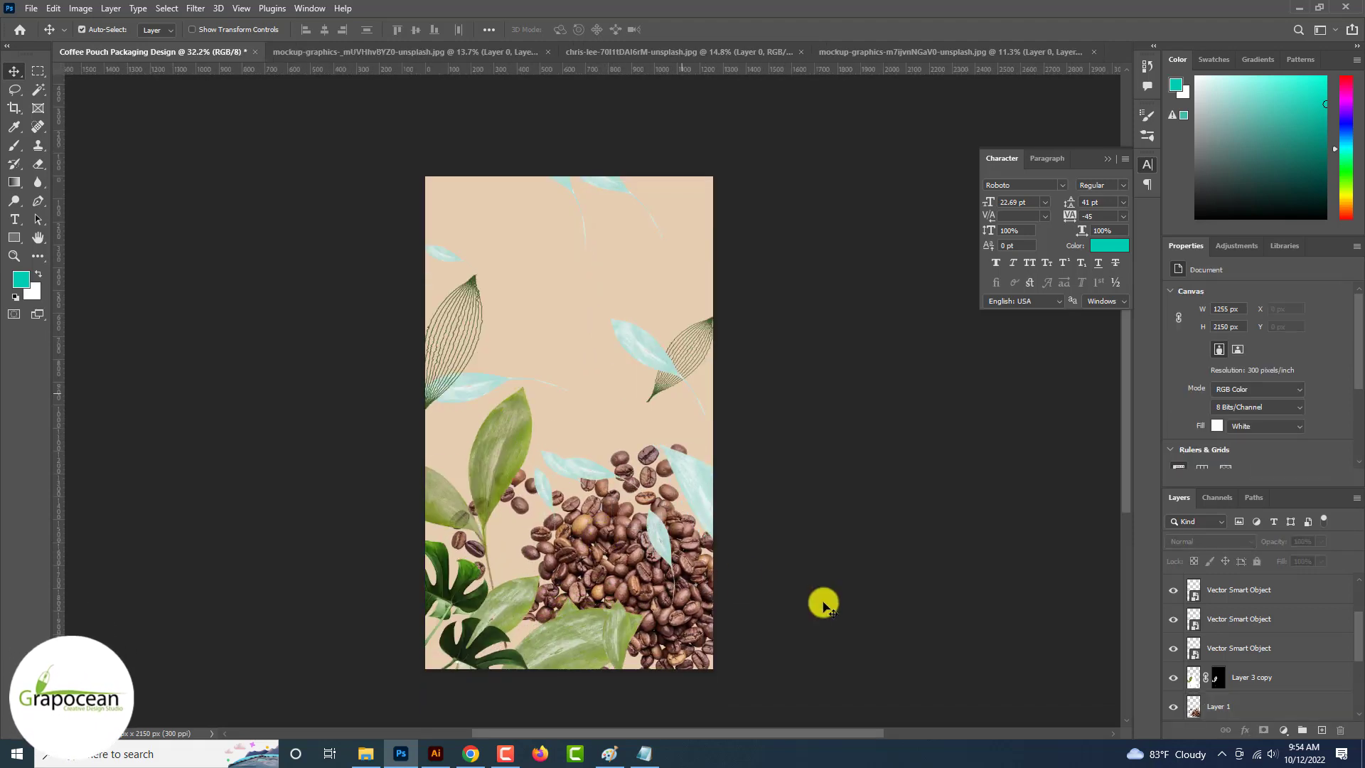
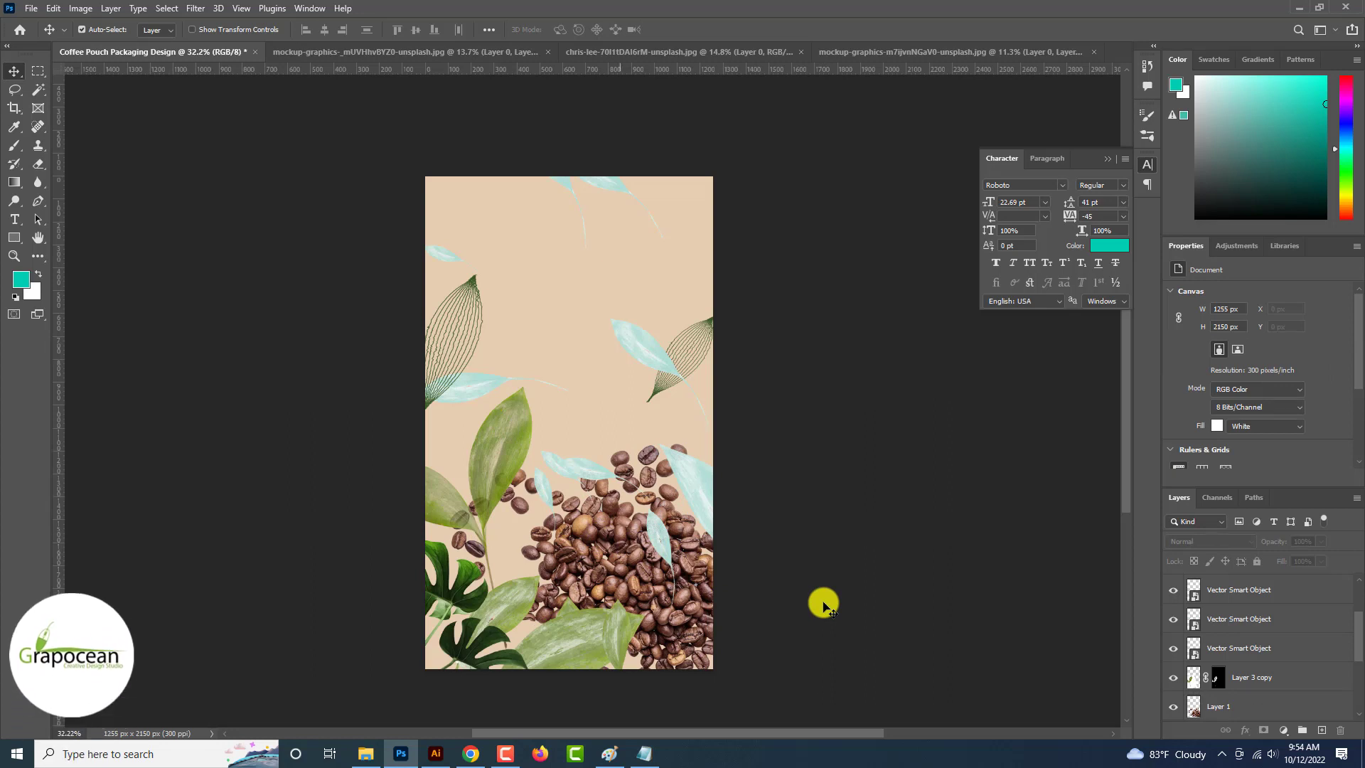
# - Switch to Illustrator and apply an uneven, wavy variable width profile to the strokes of the line leaf
pyautogui.click(444, 759)
pyautogui.click(515, 643)
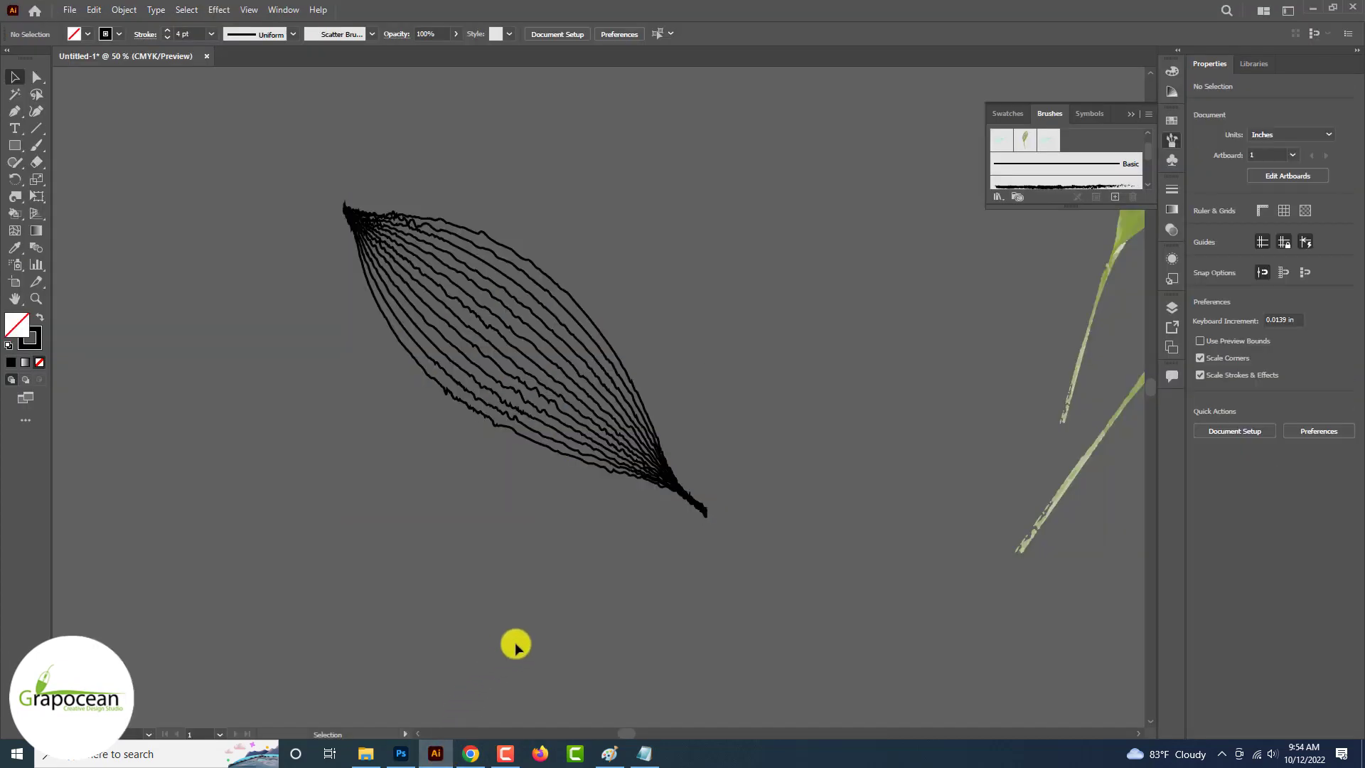
pyautogui.click(567, 399)
pyautogui.click(293, 34)
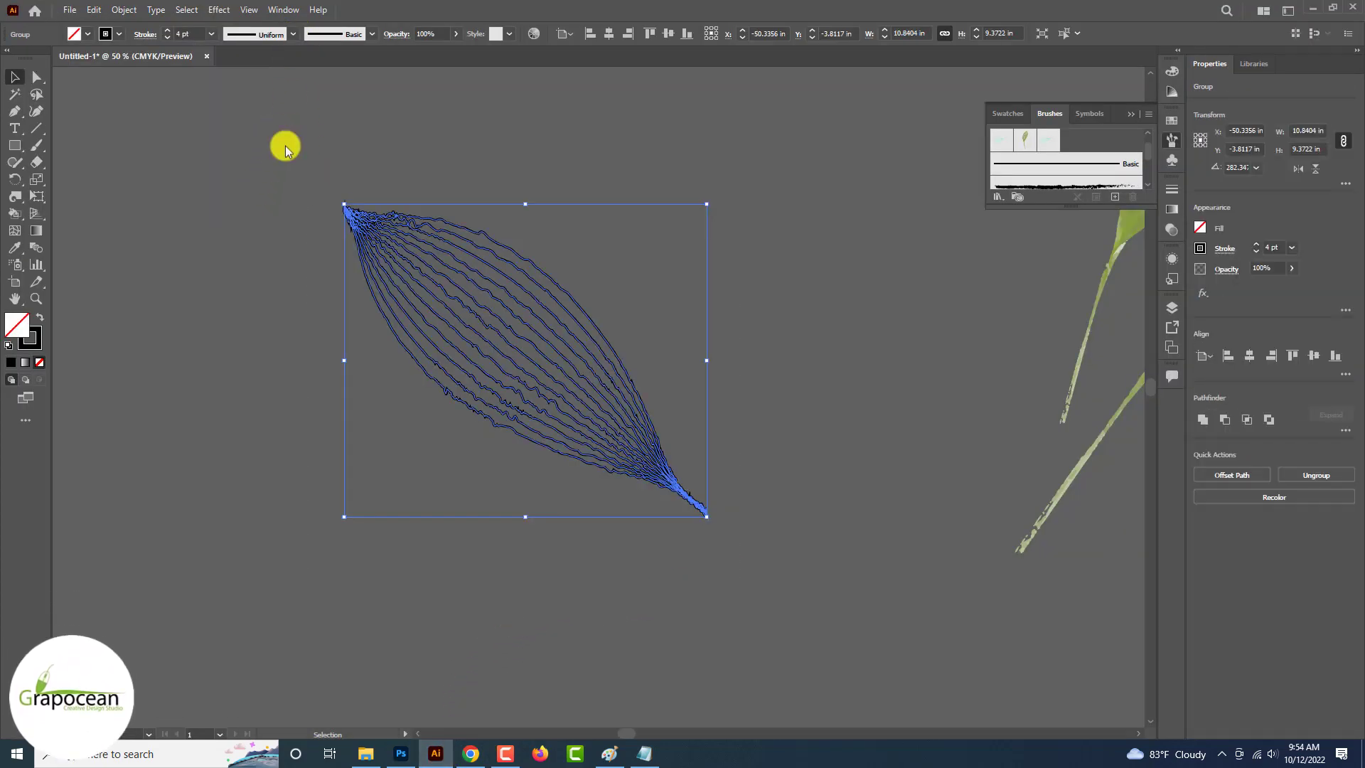
pyautogui.click(290, 224)
pyautogui.click(685, 457)
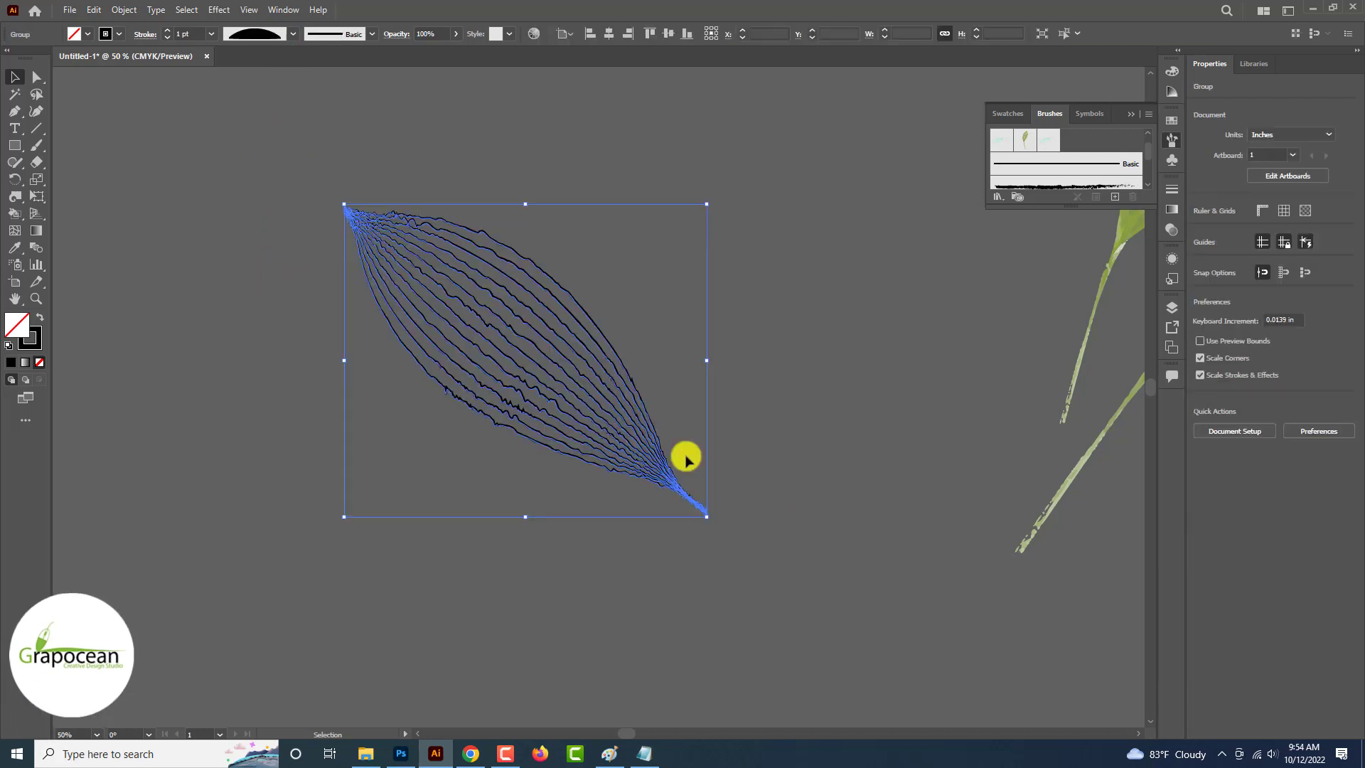
pyautogui.click(295, 36)
pyautogui.click(287, 122)
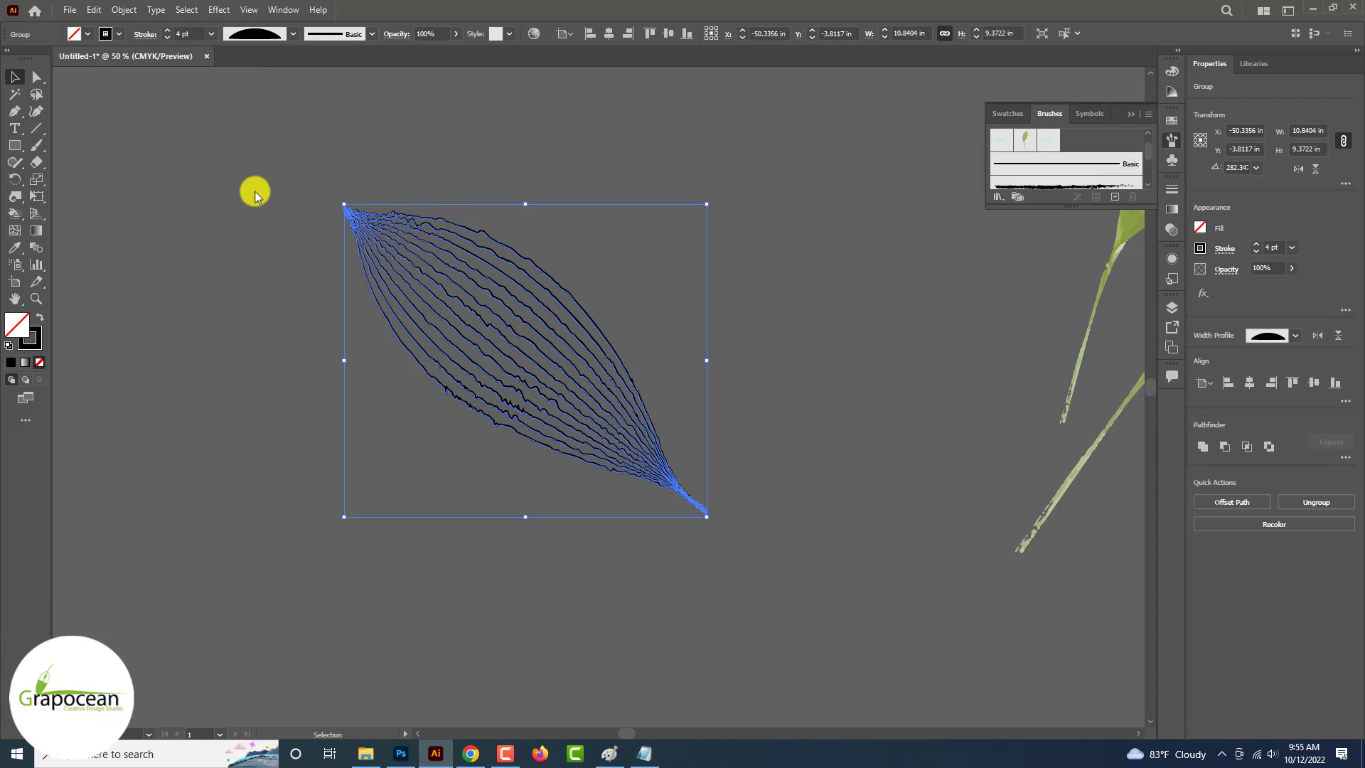
pyautogui.moveTo(290, 171); pyautogui.dragTo(818, 590)
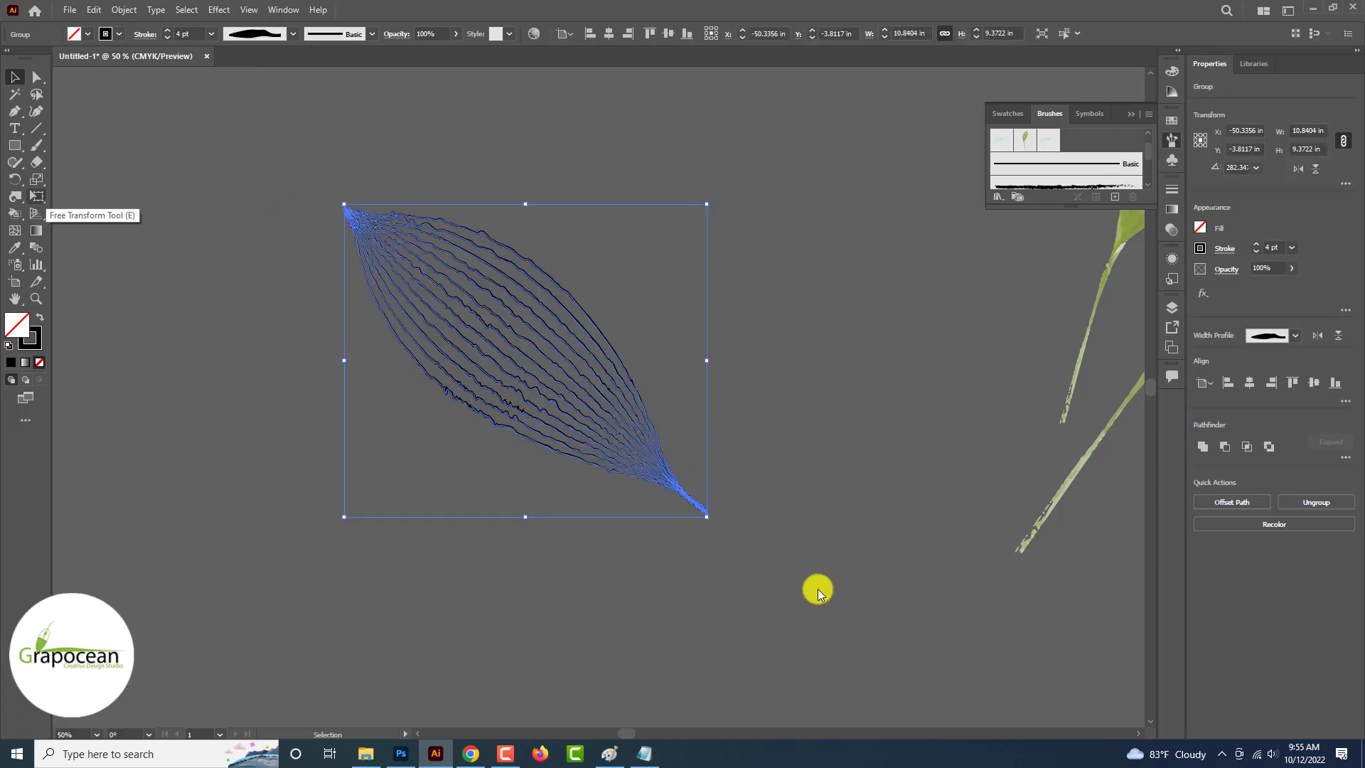
pyautogui.click(183, 225)
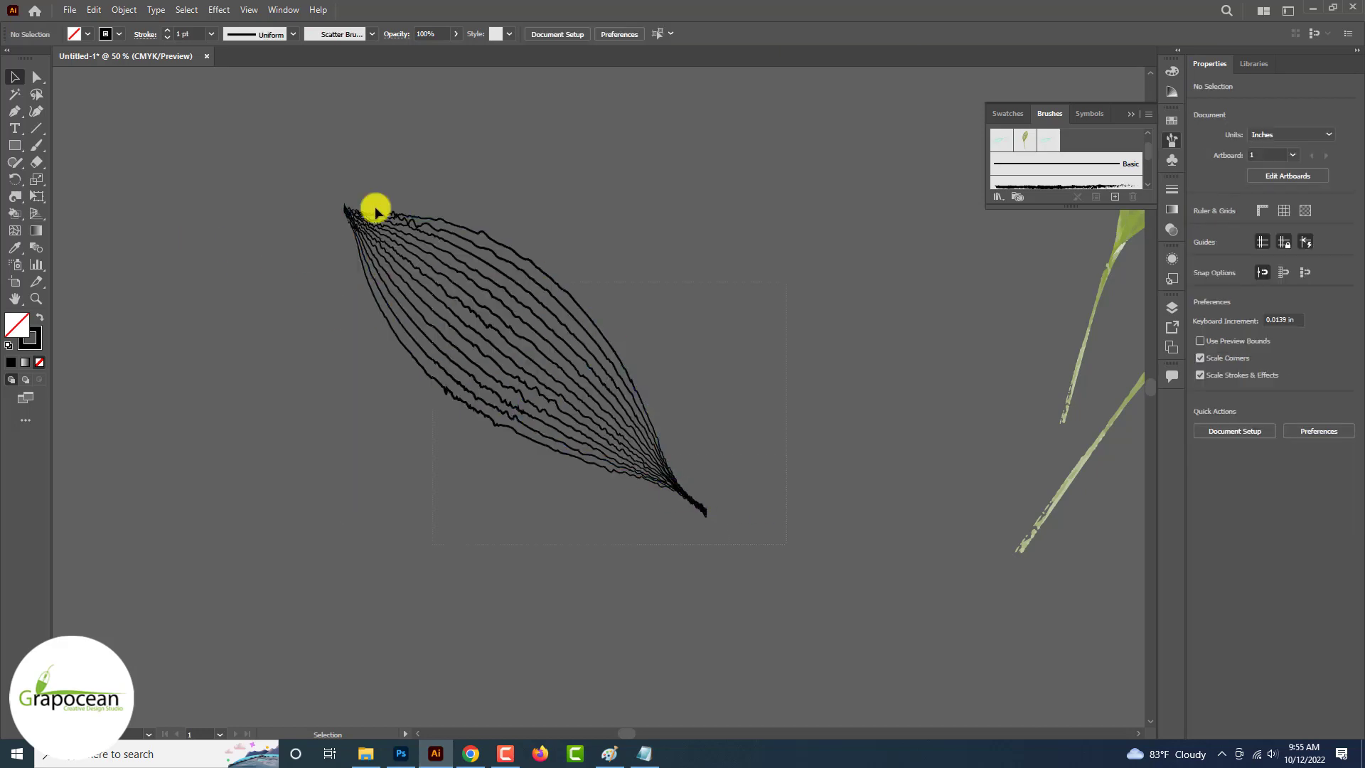
# - Move the line leaf up and to the right, closer to the painted green leaves
pyautogui.click(403, 219)
pyautogui.scroll(-2, 405, 222)
pyautogui.moveTo(485, 288); pyautogui.dragTo(557, 222)
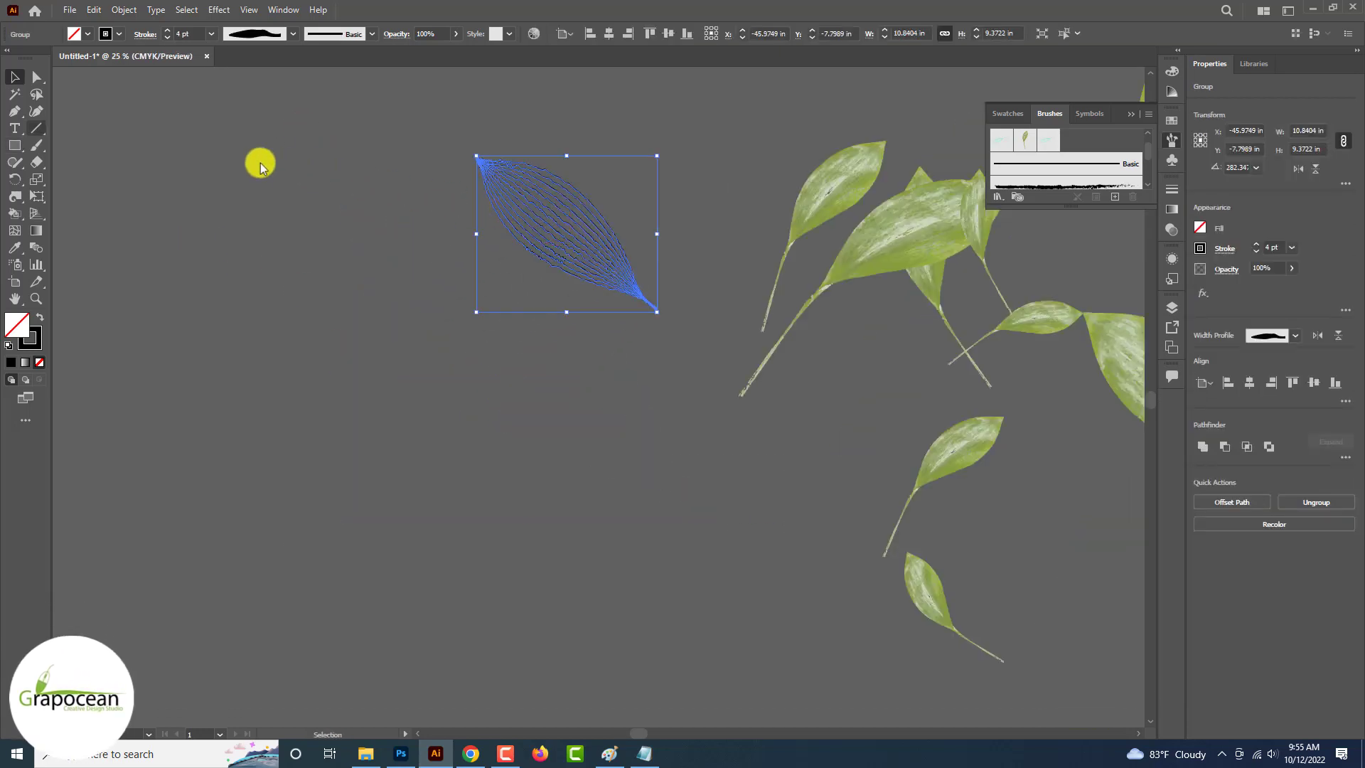
# - Draw an open S-shaped path with the Pen tool in the empty area beside the line leaf
pyautogui.click(15, 111)
pyautogui.click(267, 222)
pyautogui.moveTo(267, 322)
pyautogui.mouseDown()
pyautogui.moveTo(372, 322)
pyautogui.moveTo(506, 382)
pyautogui.mouseUp()
pyautogui.hotkey('ctrl', 'z')
pyautogui.click(448, 556)
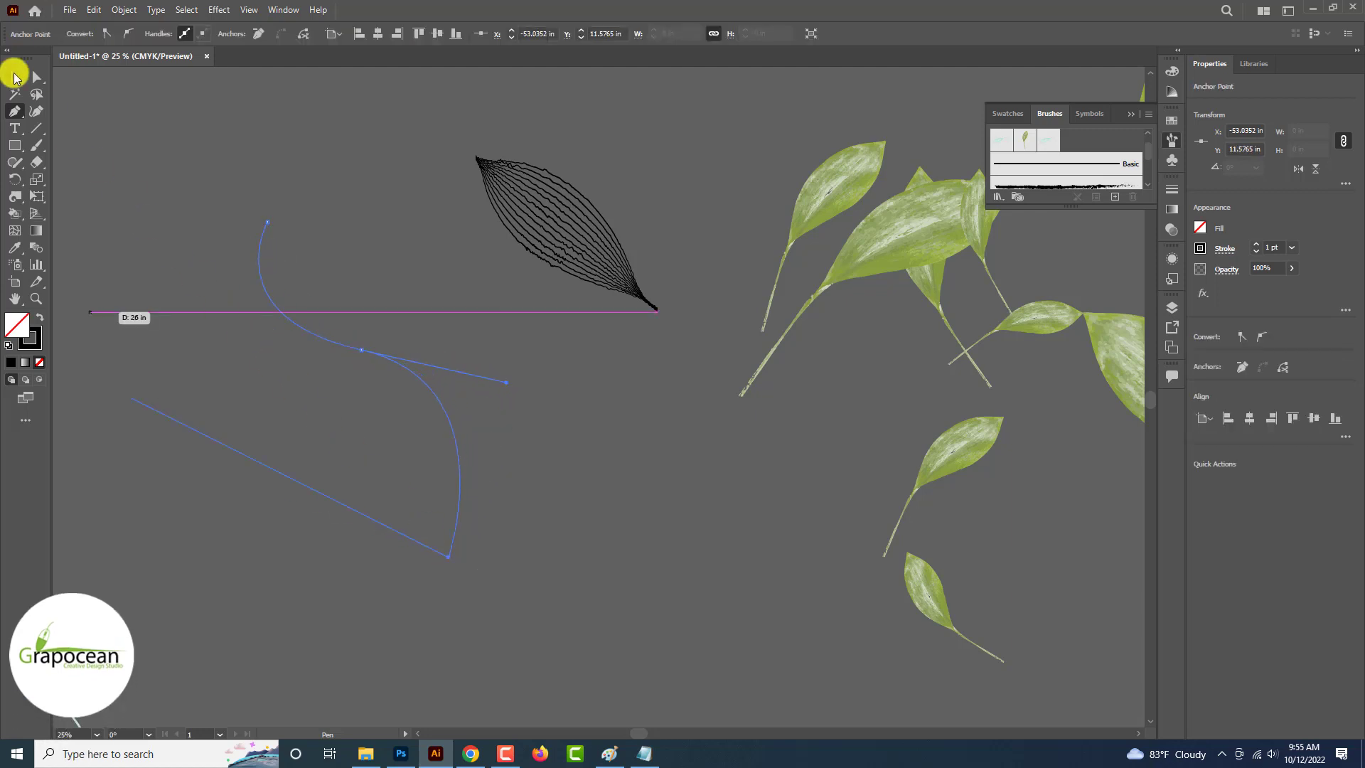
pyautogui.click(14, 76)
# - Try to distort the line leaf together with the S-shaped path using Envelope Distort, and undo the distortion
pyautogui.click(641, 310)
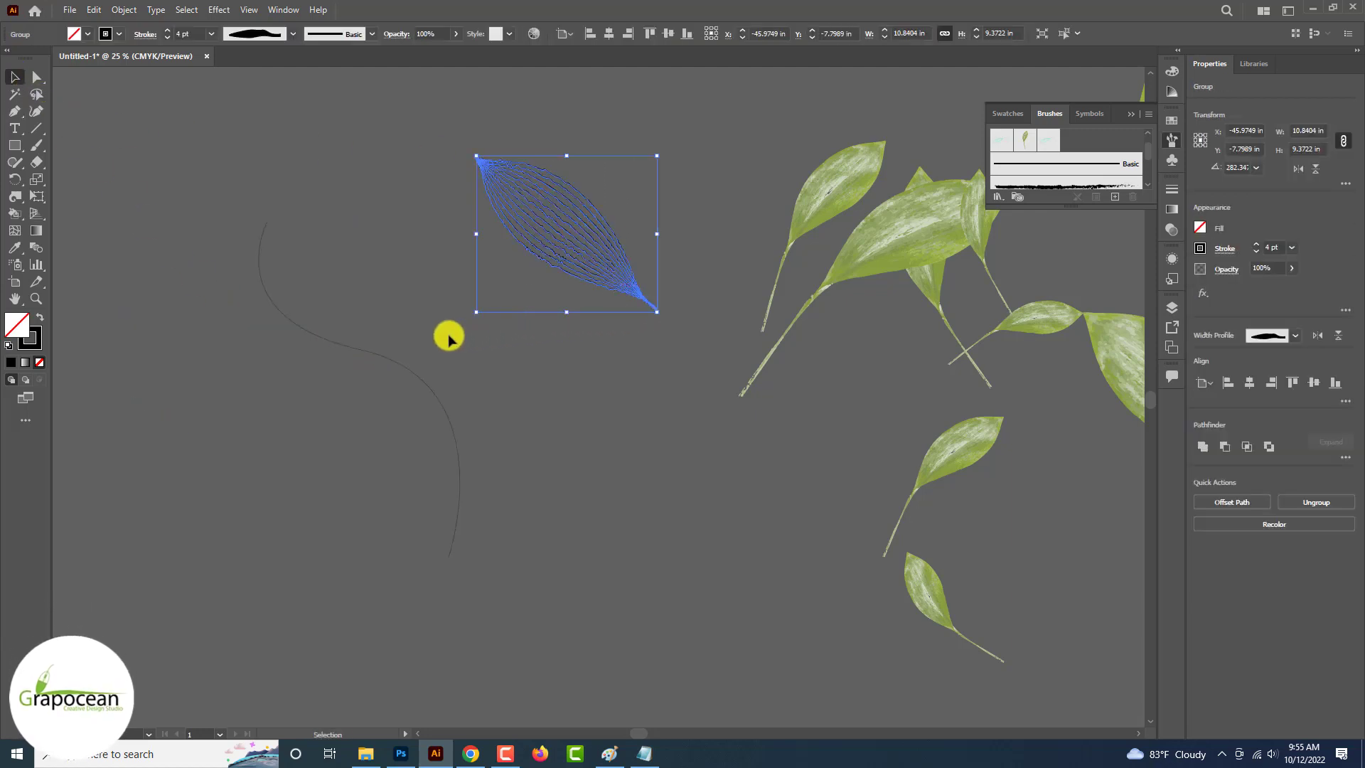
pyautogui.click(344, 346)
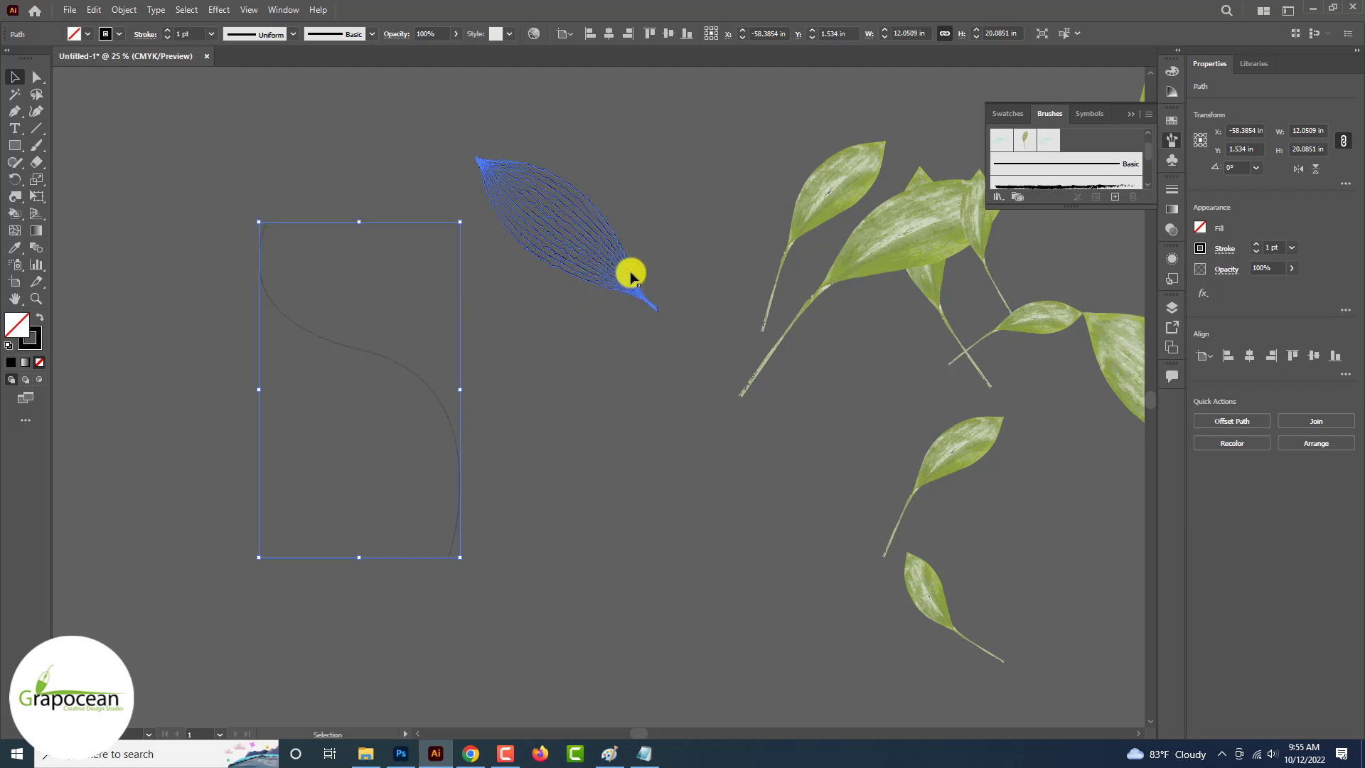
pyautogui.click(632, 276)
pyautogui.keyDown('shift'); pyautogui.click(420, 382); pyautogui.keyUp('shift')
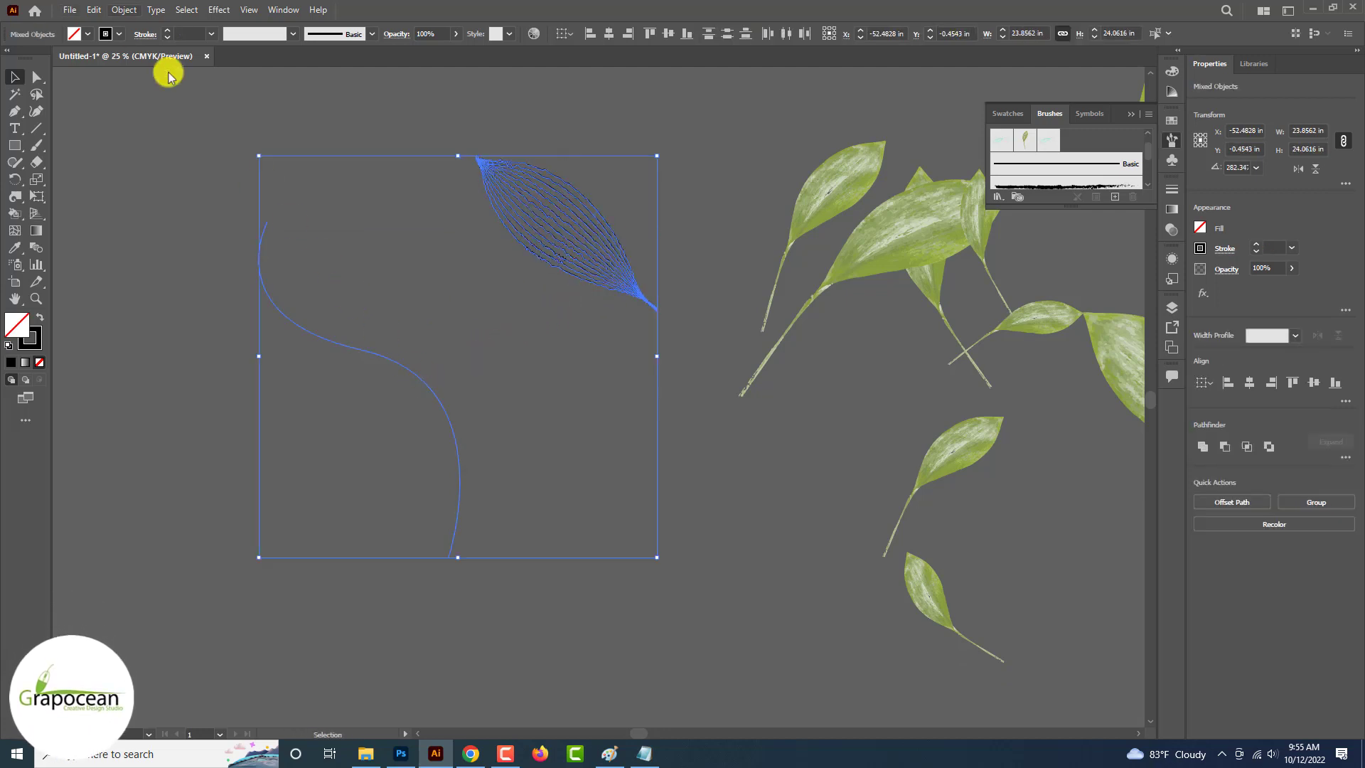
pyautogui.click(123, 10)
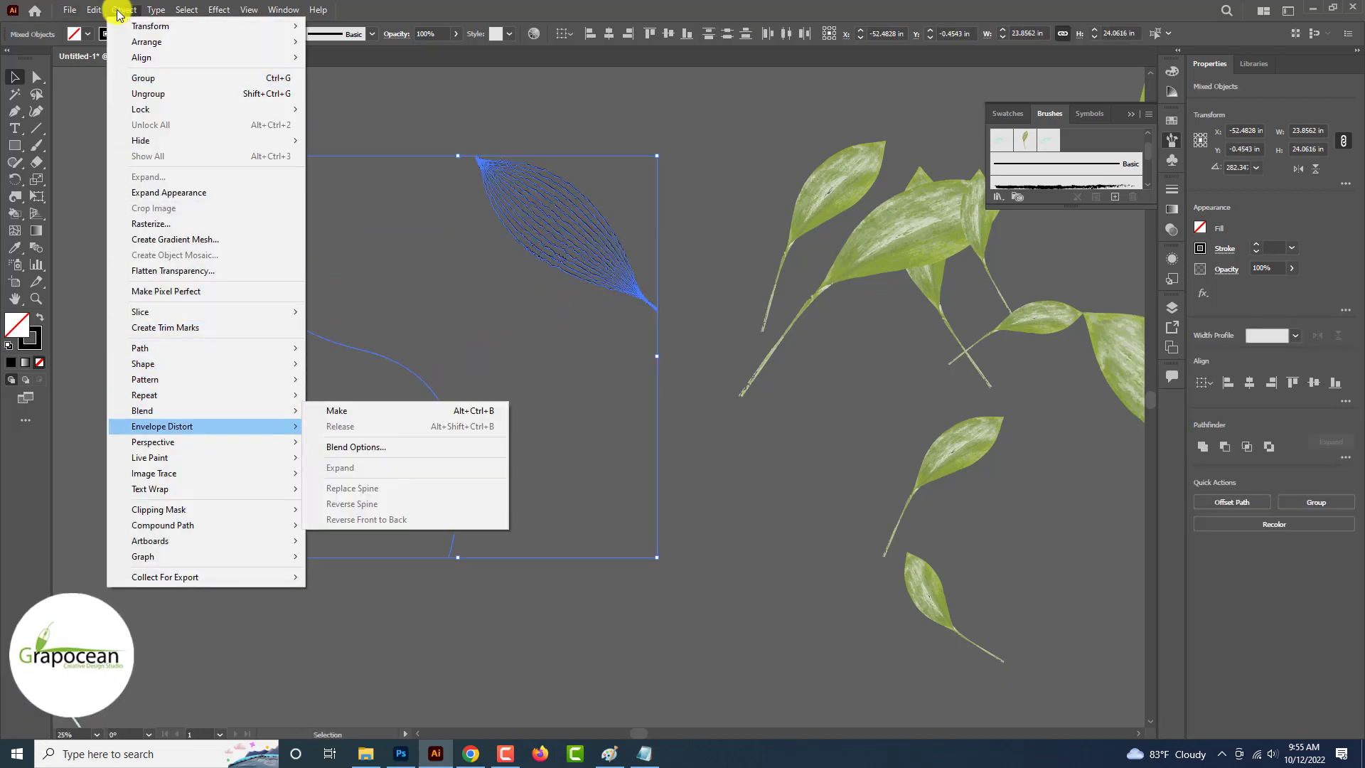
pyautogui.click(390, 458)
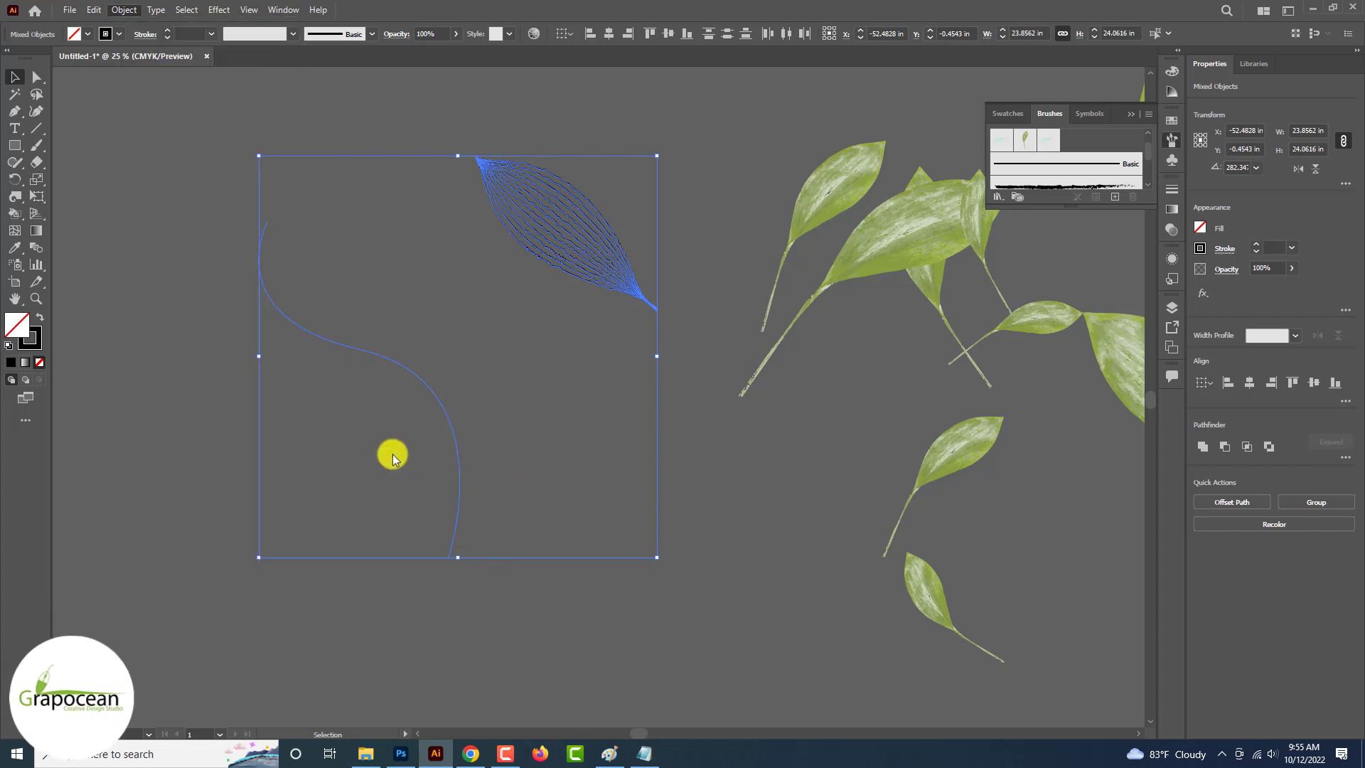
pyautogui.click(464, 389)
pyautogui.hotkey('ctrl', '+')
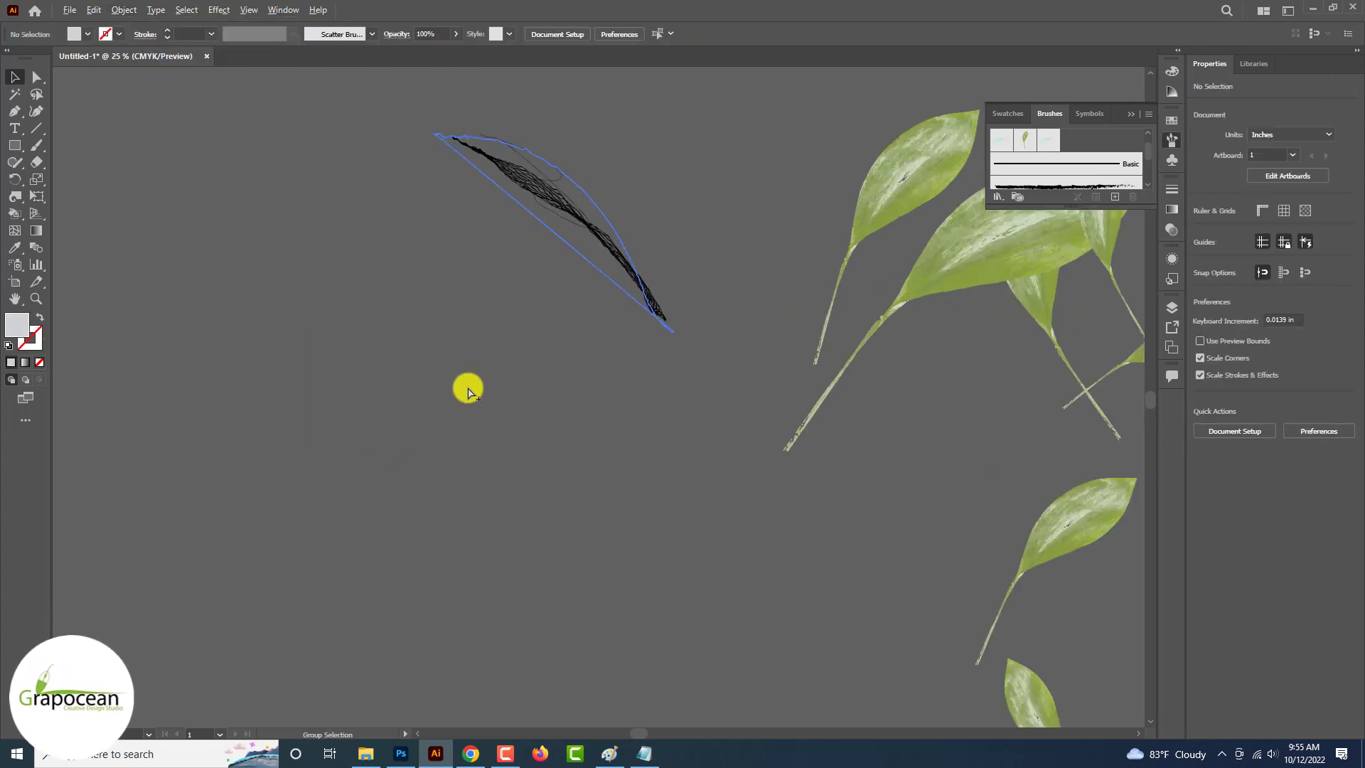
pyautogui.hotkey('ctrl', '+')
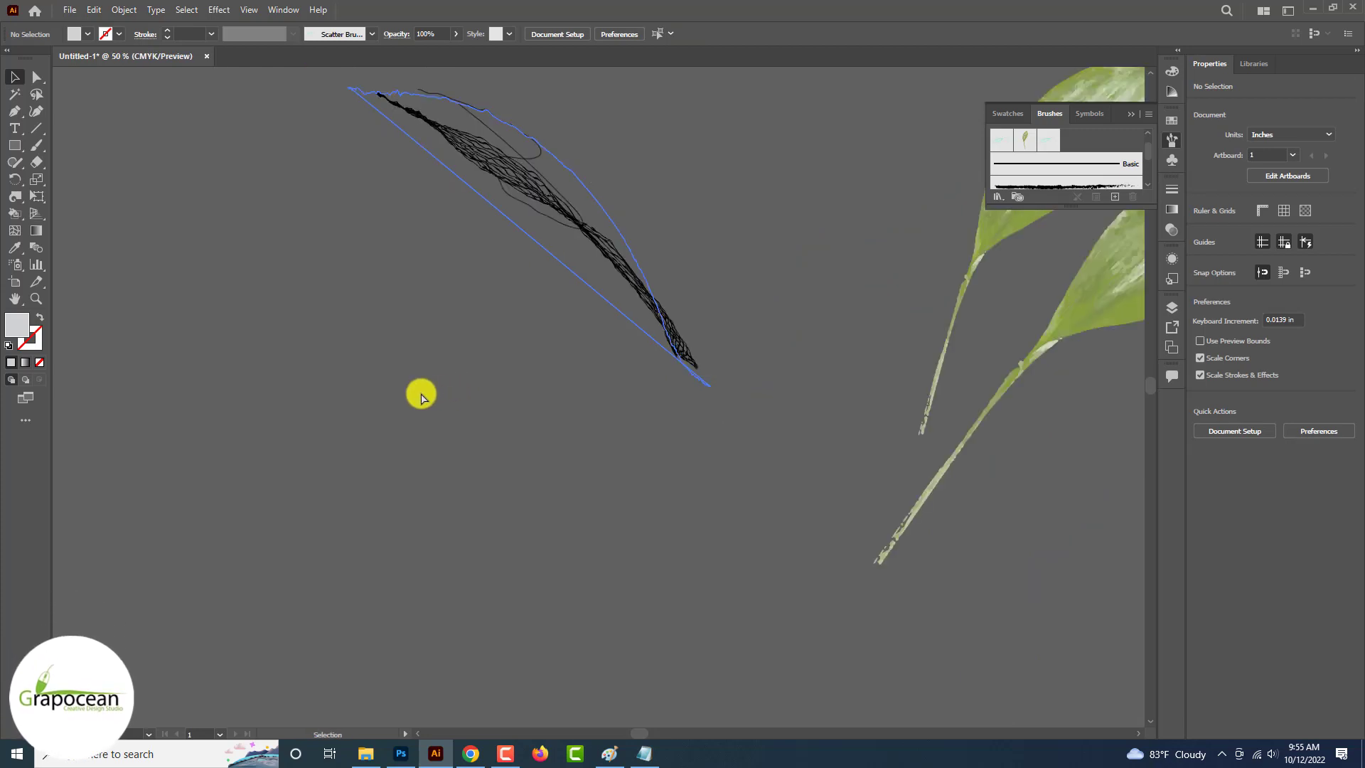
pyautogui.hotkey('ctrl', 'z')
pyautogui.hotkey('ctrl', 'z')
pyautogui.scroll(-2, 421, 395)
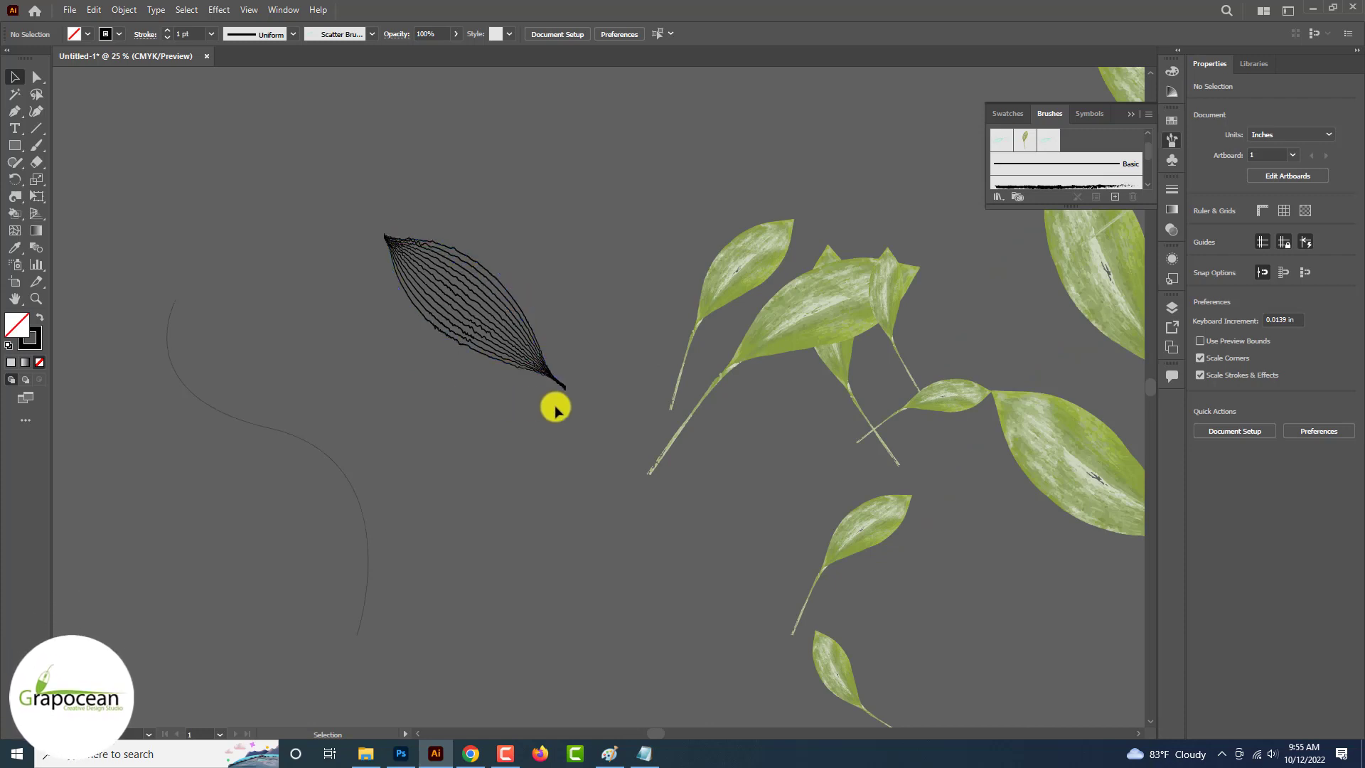
# - Delete the S-shaped path beside the line leaf
pyautogui.moveTo(580, 410); pyautogui.dragTo(331, 205)
pyautogui.click(336, 460)
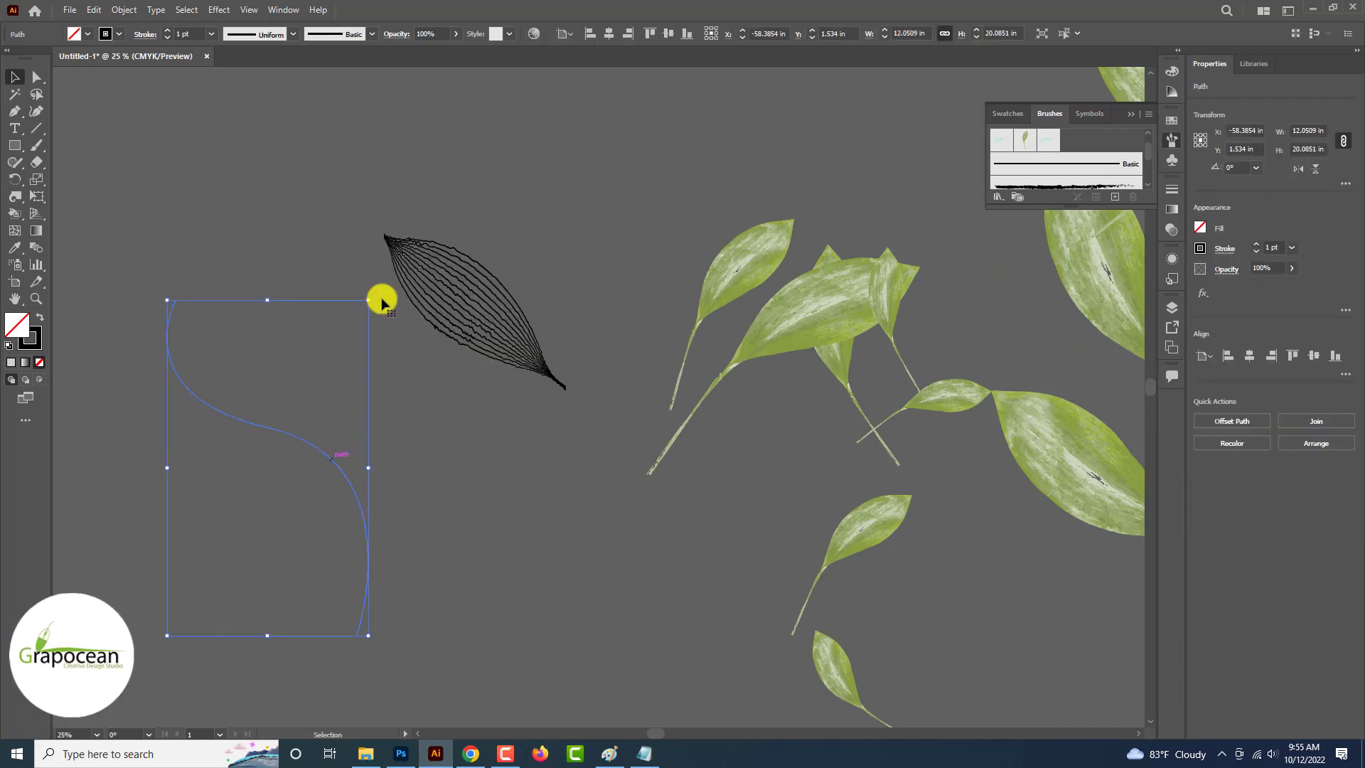
pyautogui.press('Delete')
# - Create a new art brush from the line leaf, stretched to fit stroke length, with the Tints colorization method
pyautogui.moveTo(528, 316)
pyautogui.mouseDown()
pyautogui.moveTo(603, 307)
pyautogui.moveTo(1078, 123)
pyautogui.mouseUp()
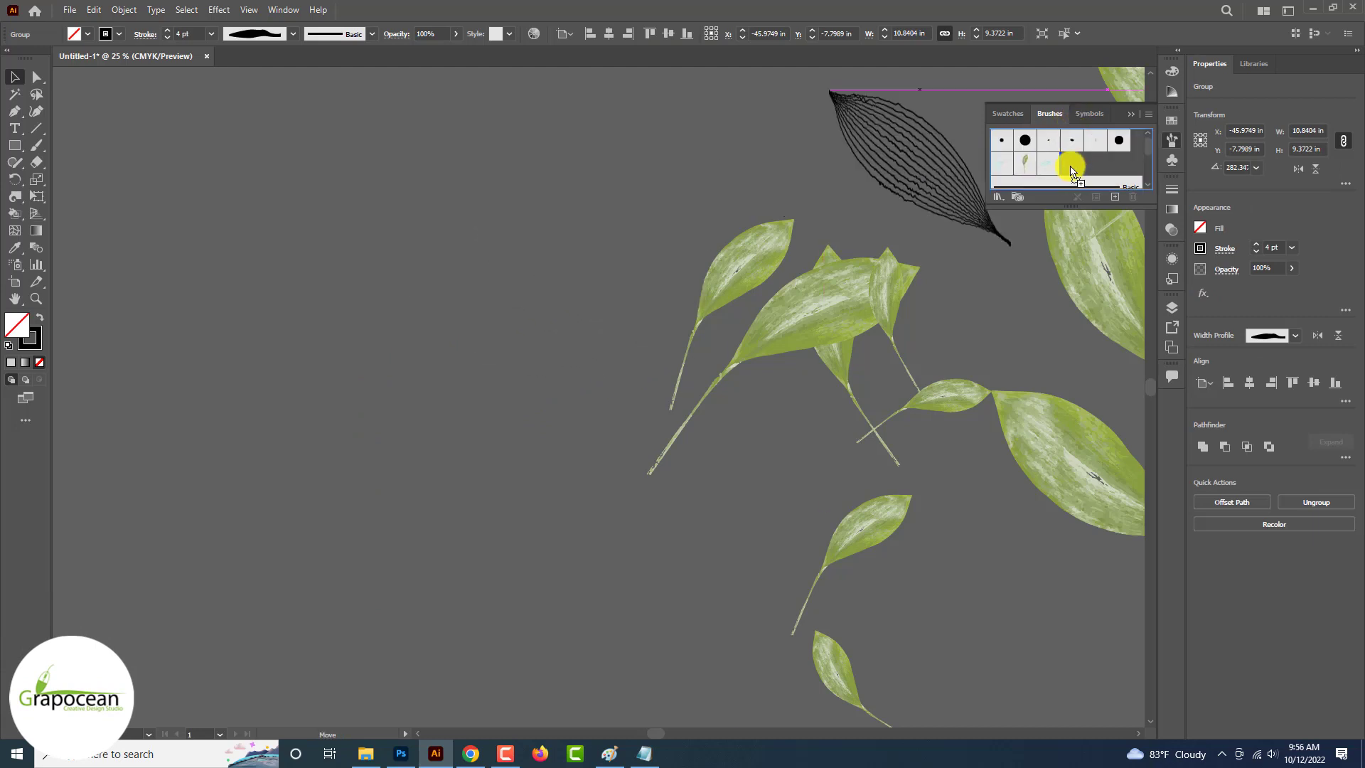
pyautogui.moveTo(1073, 171); pyautogui.dragTo(1072, 170)
pyautogui.click(654, 483)
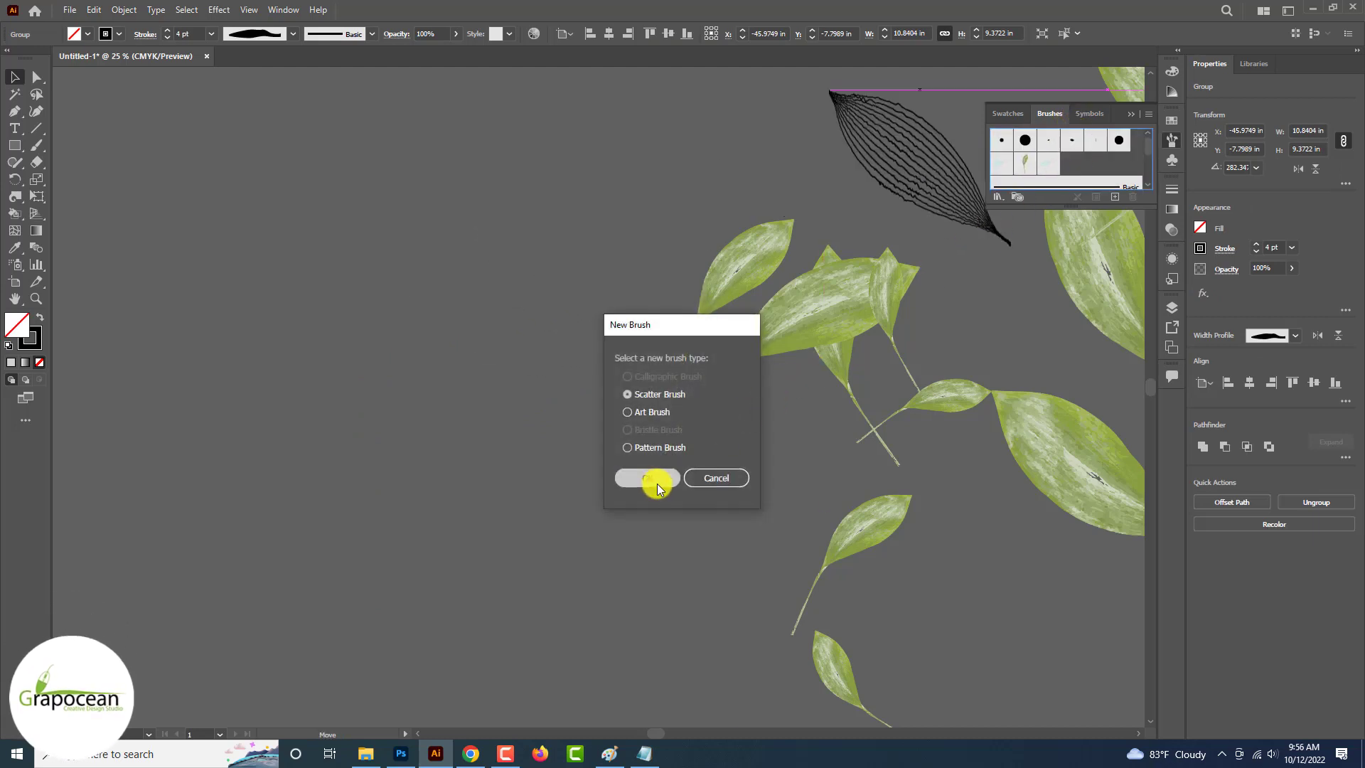
pyautogui.click(660, 412)
pyautogui.click(650, 477)
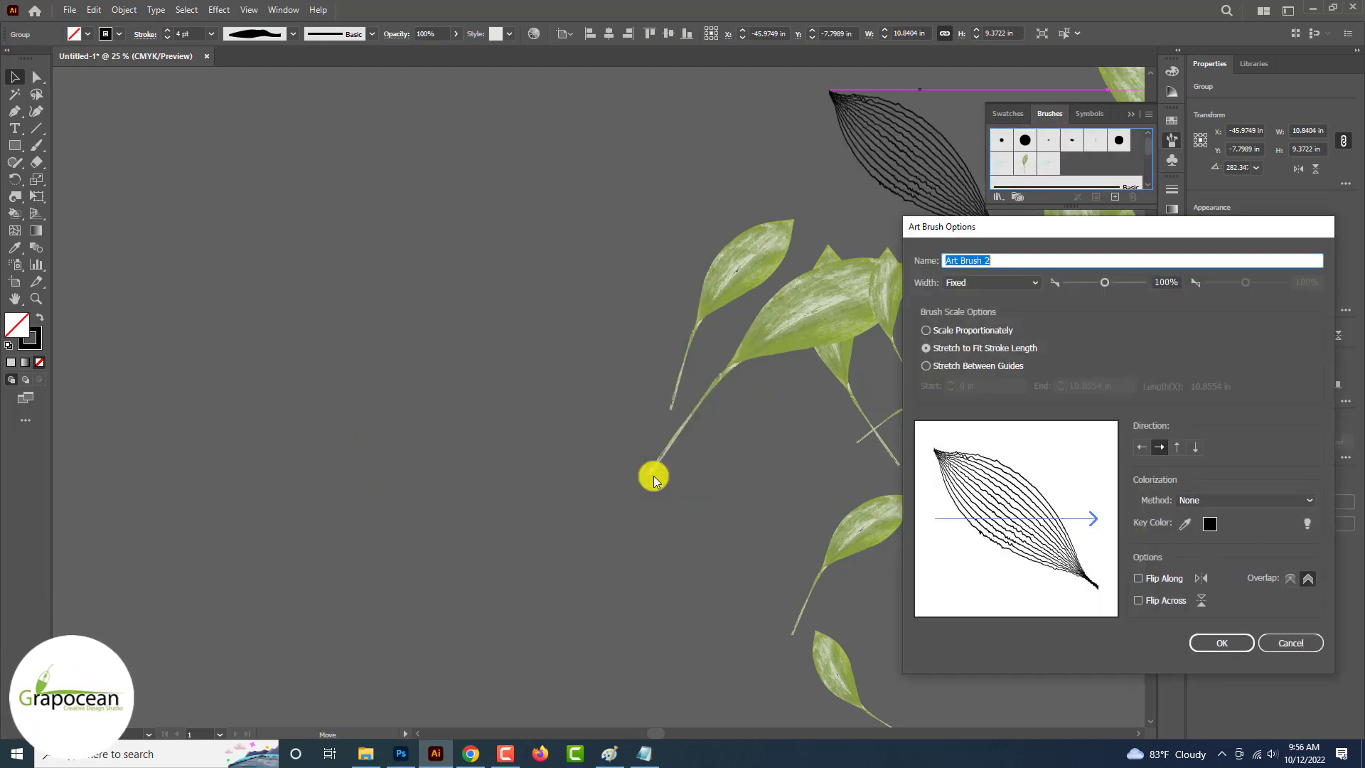
pyautogui.click(1223, 644)
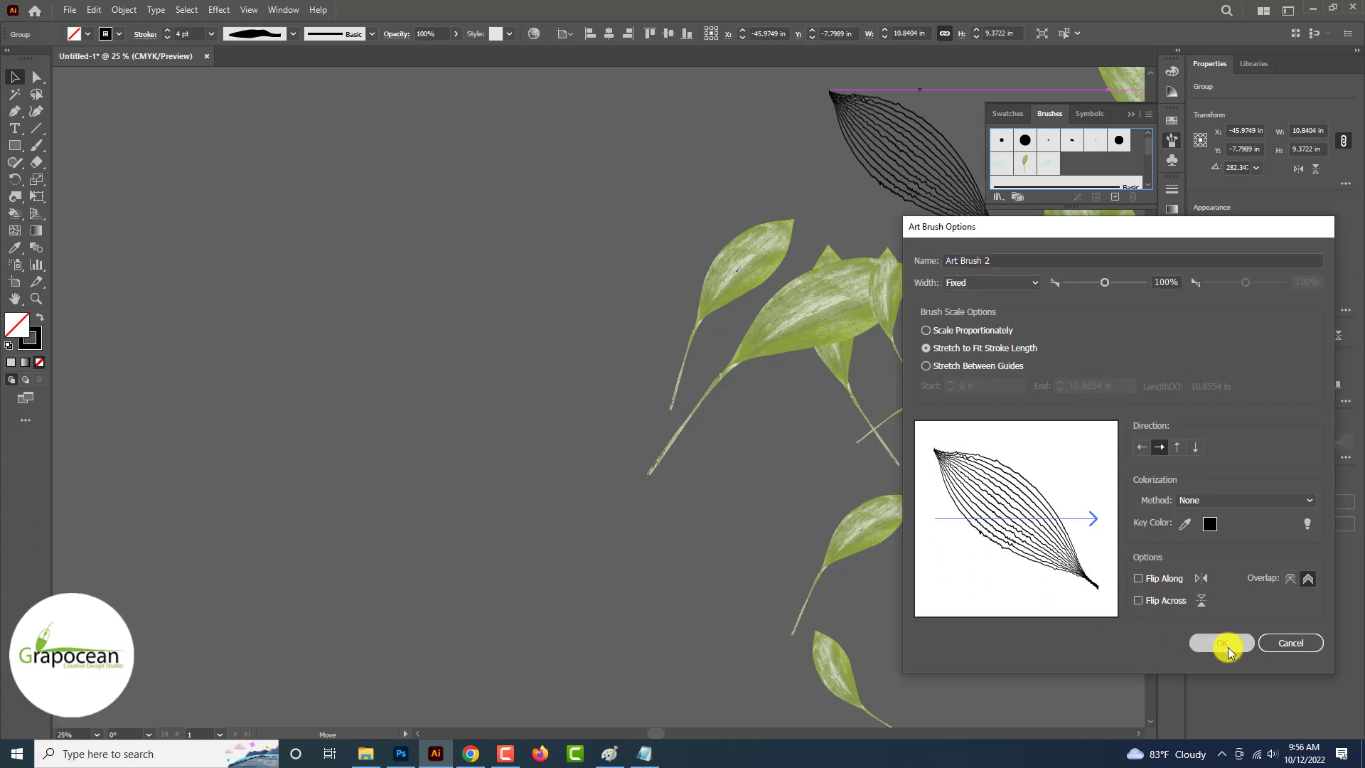
pyautogui.click(1261, 499)
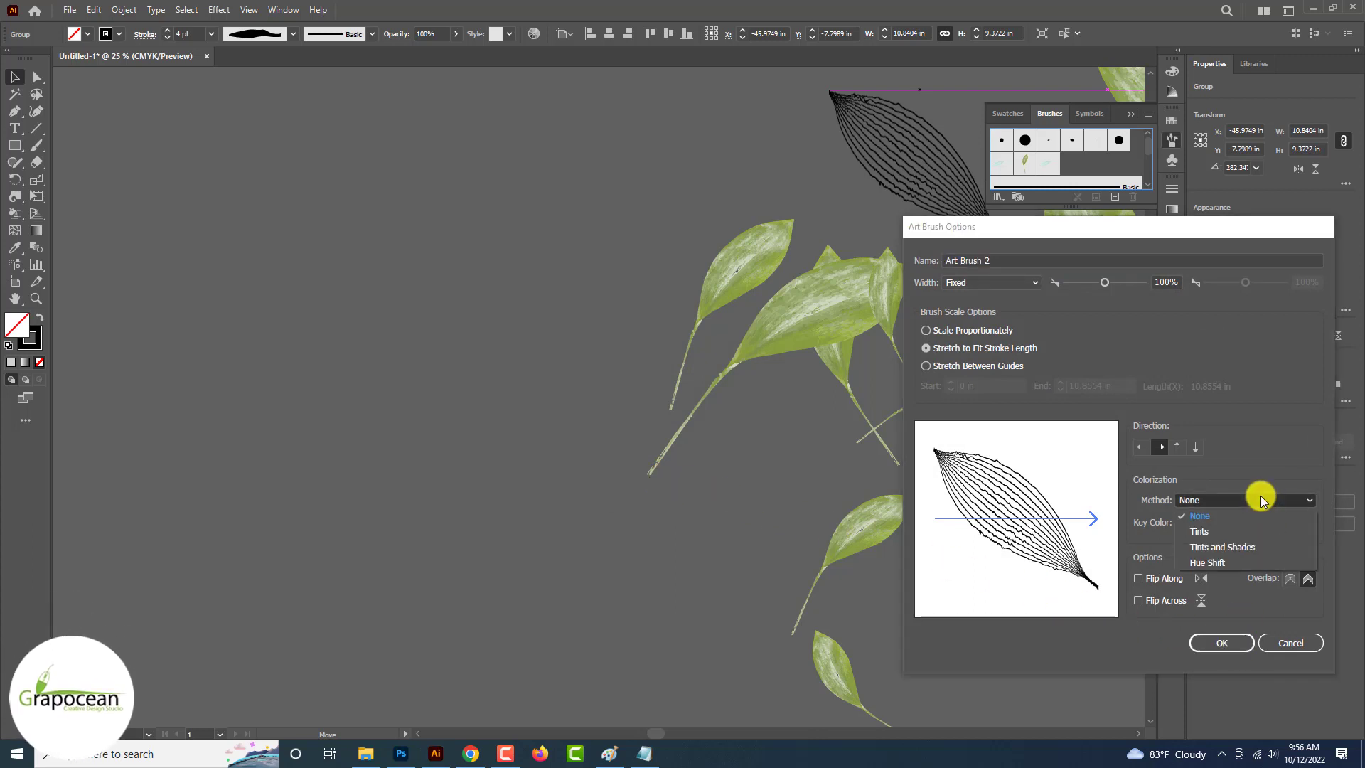
pyautogui.click(1209, 533)
pyautogui.click(1222, 643)
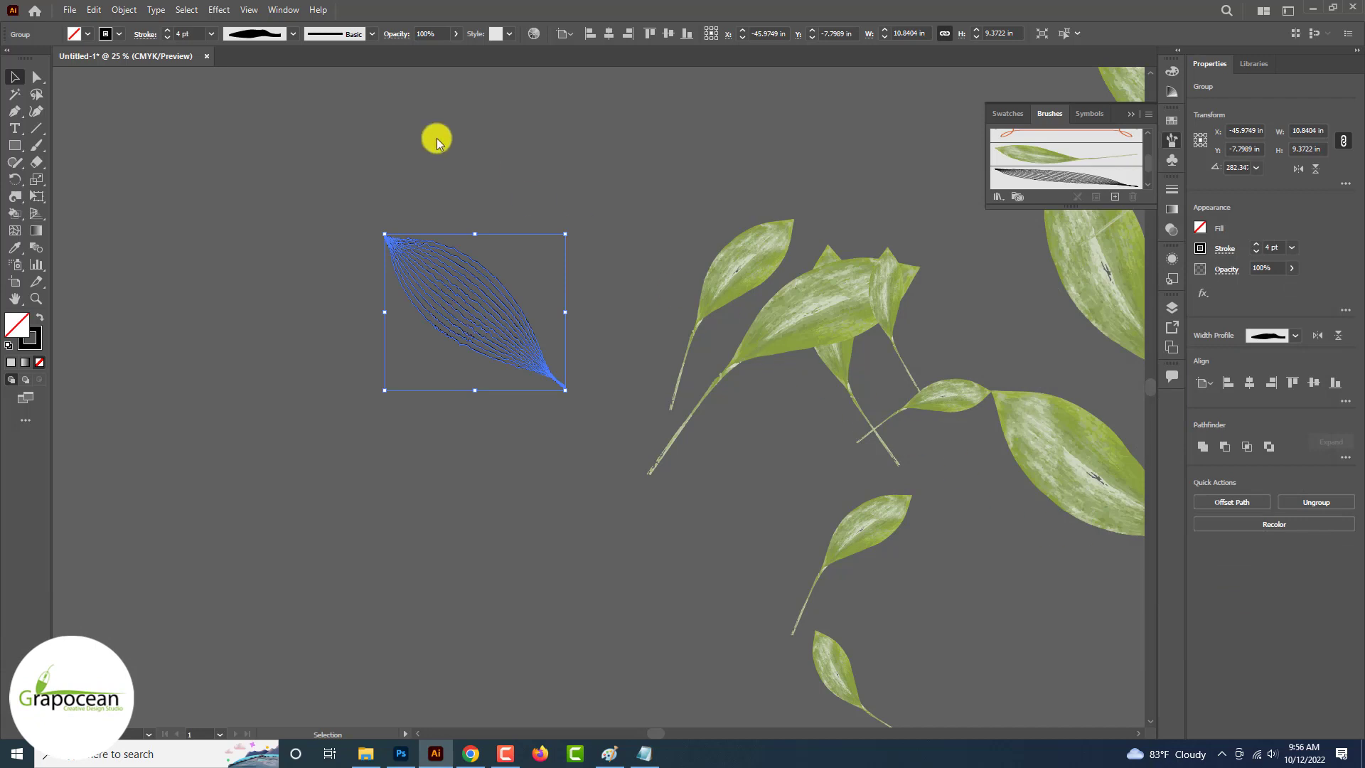
# - Paint a long, curved vertical leaf with the line leaf art brush in the empty area beside the original line leaf
pyautogui.press('b')
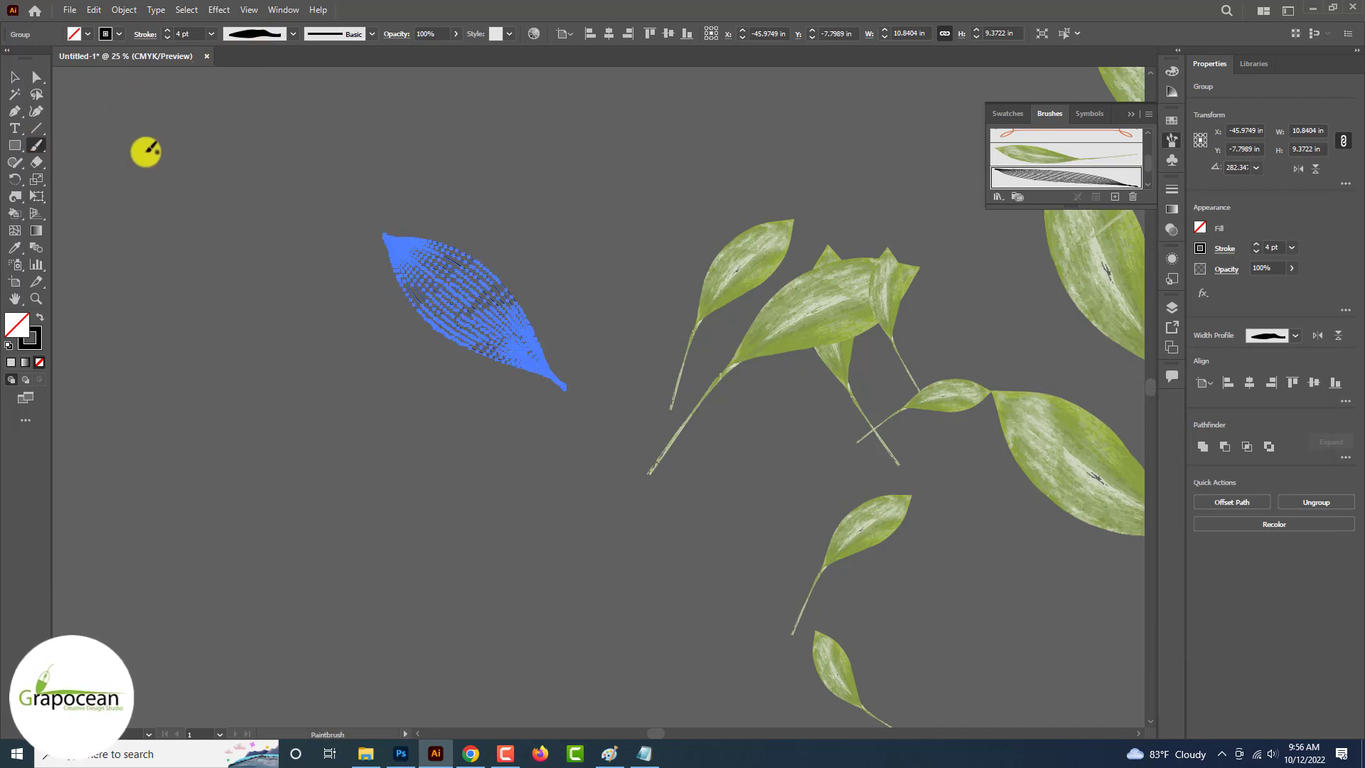
pyautogui.moveTo(246, 161); pyautogui.dragTo(250, 488)
pyautogui.hotkey('ctrl', 'z')
pyautogui.moveTo(209, 197)
pyautogui.mouseDown()
pyautogui.moveTo(200, 252)
pyautogui.moveTo(274, 438)
pyautogui.moveTo(235, 500)
pyautogui.mouseUp()
# - Choose the uneven, wavy width profile and set the stroke weight to 7 pt with nothing selected
pyautogui.click(293, 34)
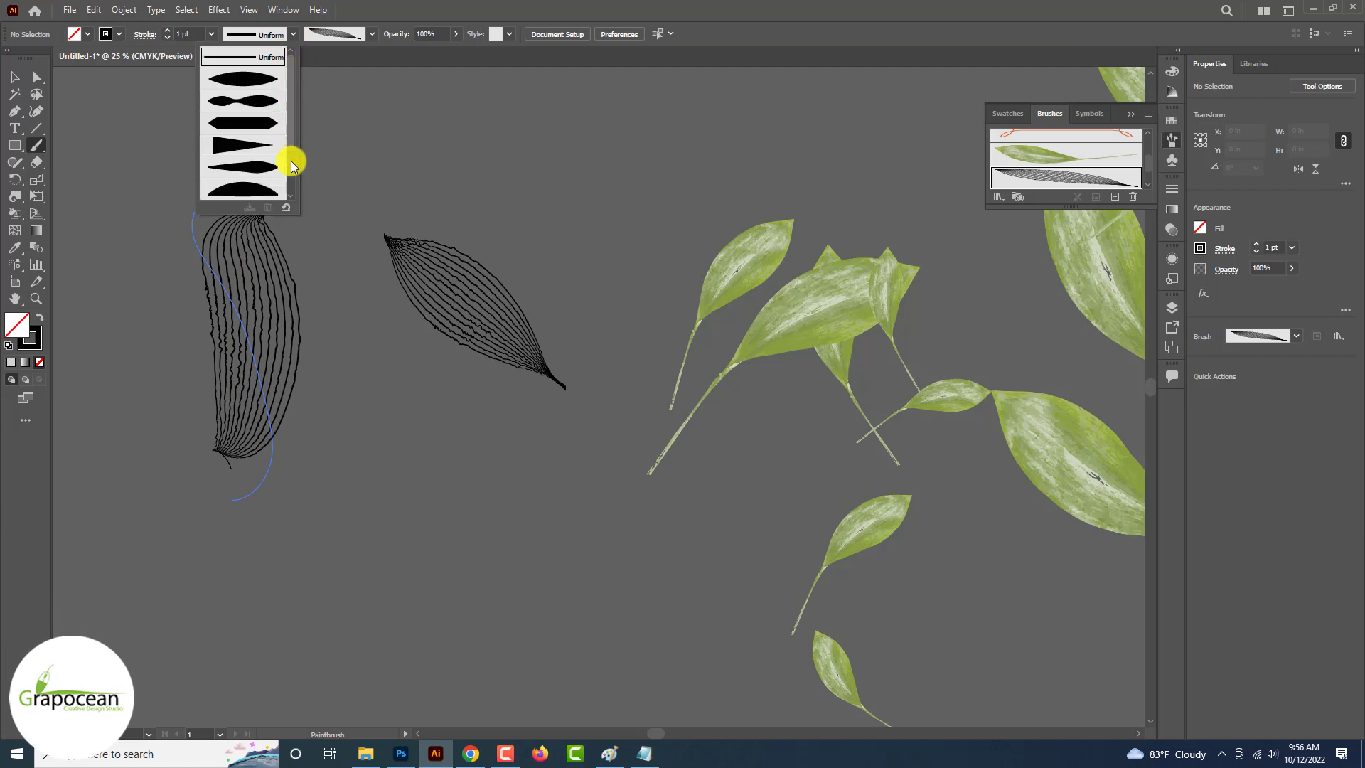
pyautogui.click(268, 191)
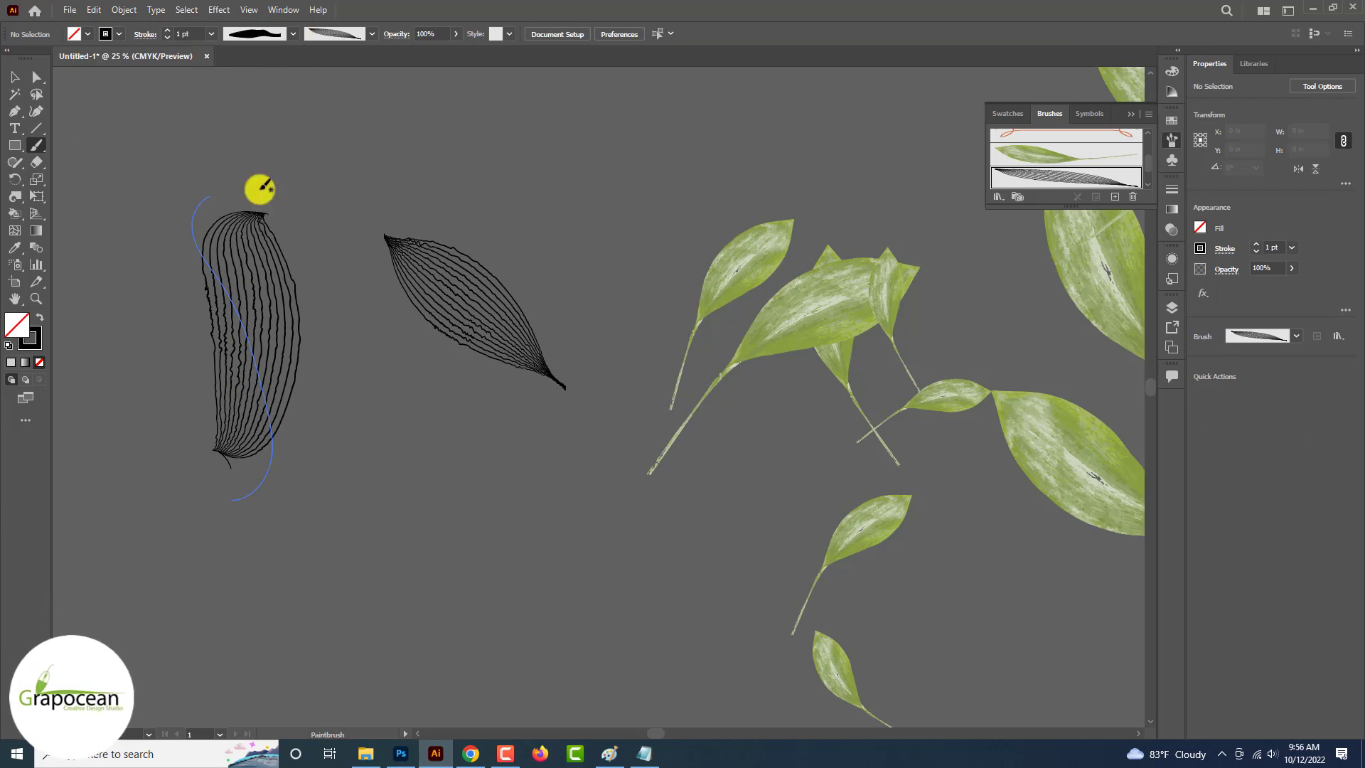
pyautogui.click(168, 30)
pyautogui.click(168, 30)
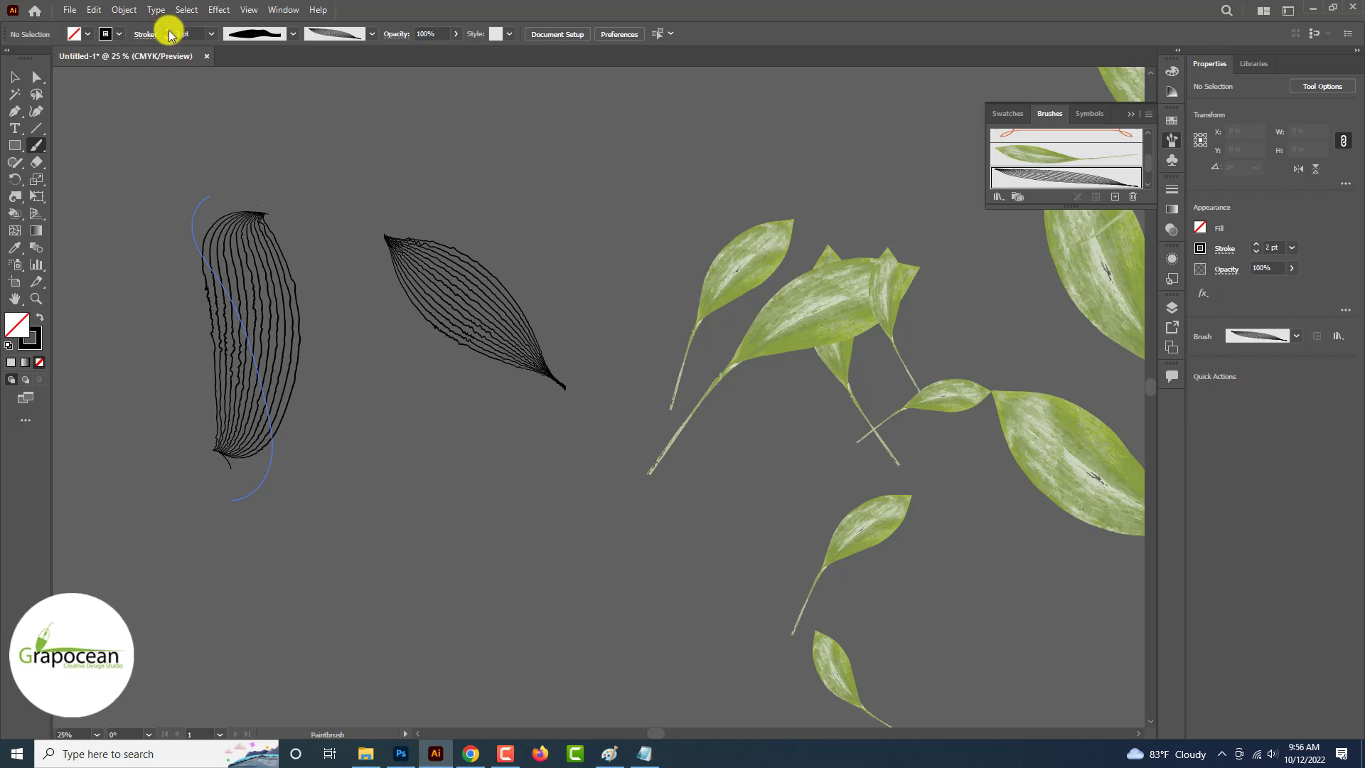
pyautogui.click(168, 30)
pyautogui.click(168, 30)
pyautogui.click(168, 30)
pyautogui.click(168, 31)
# - Apply the uneven, wavy stroke width profile to the painted vertical line leaf
pyautogui.click(15, 76)
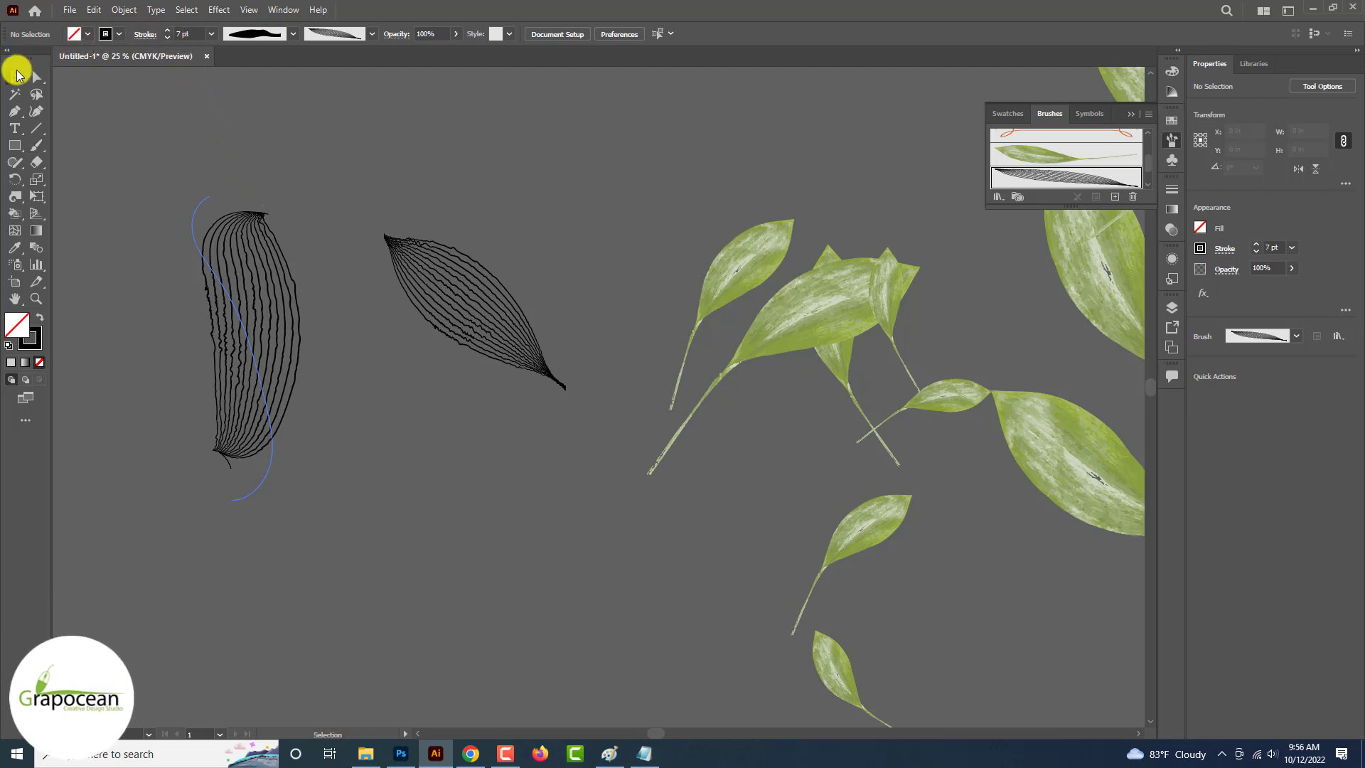
pyautogui.click(237, 312)
pyautogui.click(293, 33)
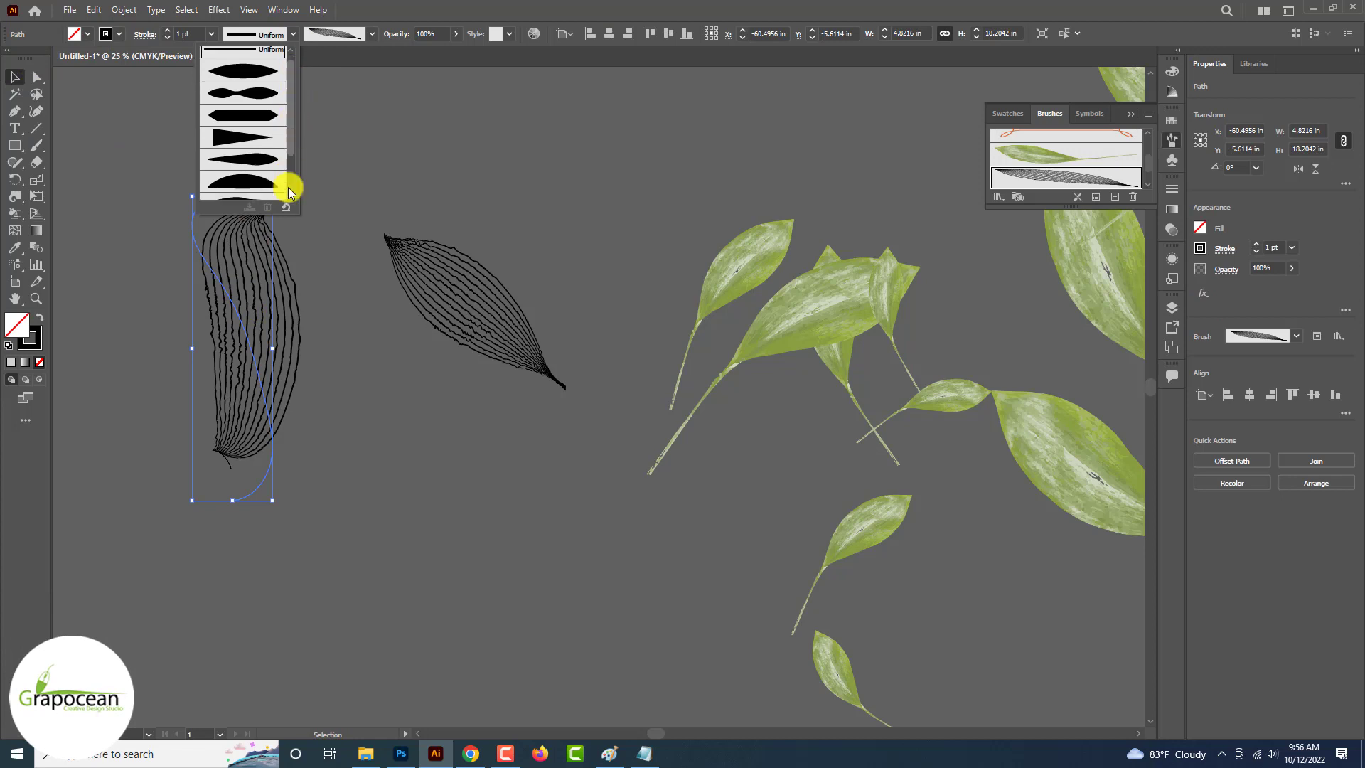
pyautogui.click(267, 191)
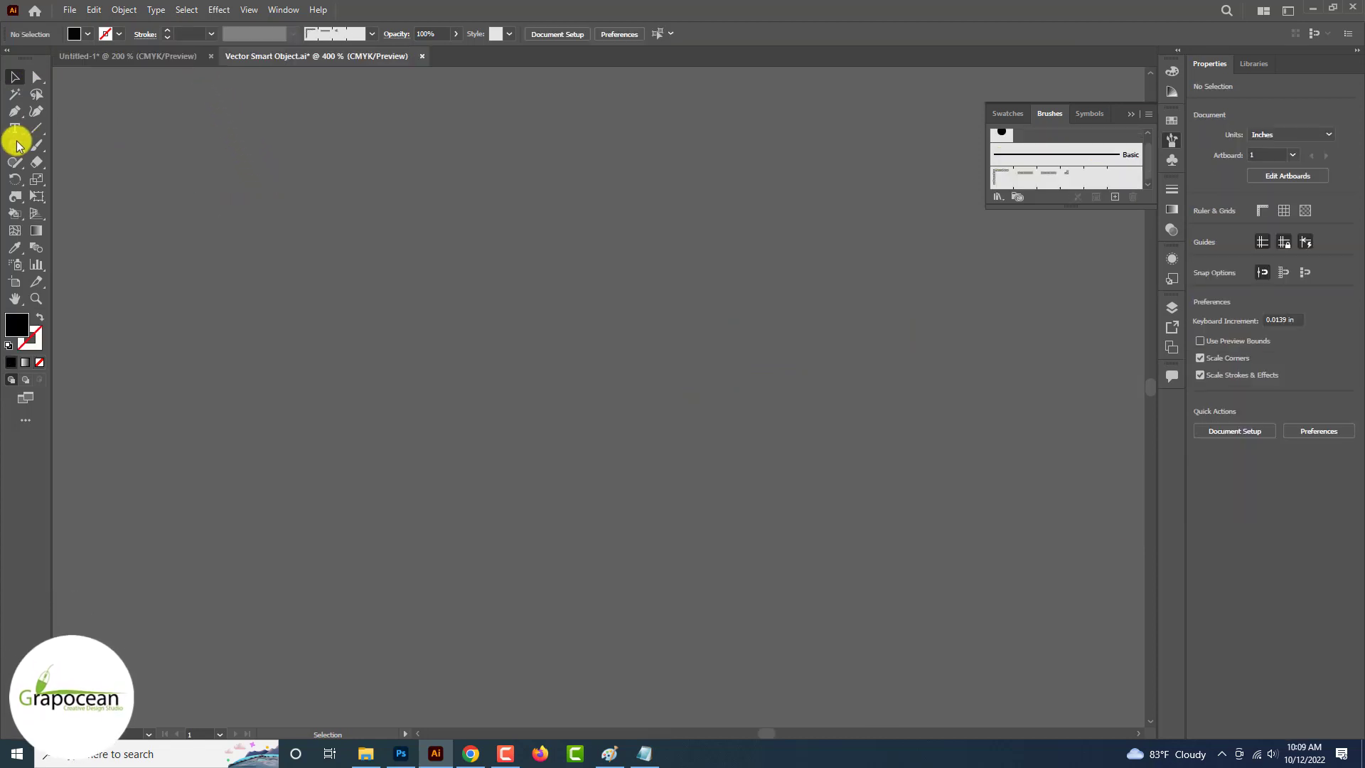
# - Draw a circle about 0.95 in wide and enter text along its outline with Type on a Path, starting at the top anchor
pyautogui.moveTo(15, 145); pyautogui.dragTo(71, 180)
pyautogui.moveTo(437, 197); pyautogui.dragTo(692, 450)
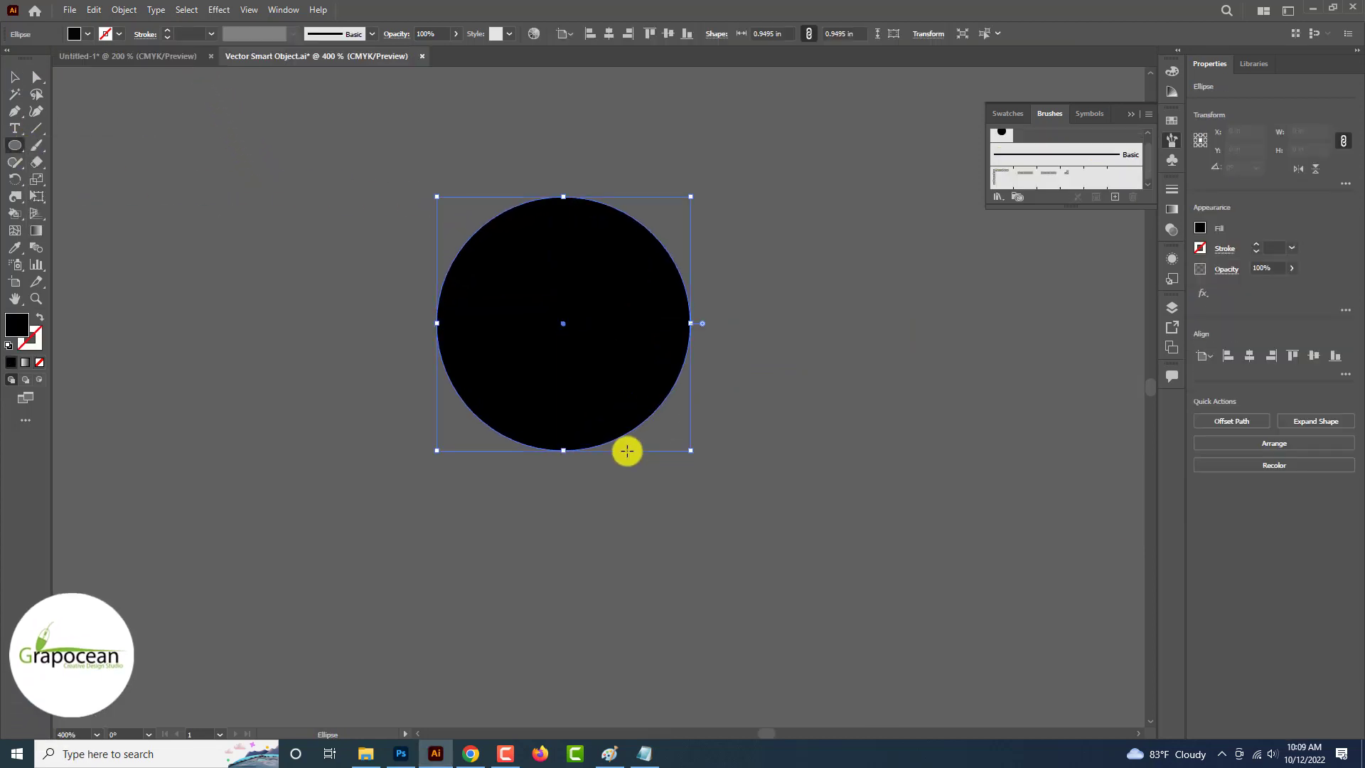
pyautogui.click(14, 130)
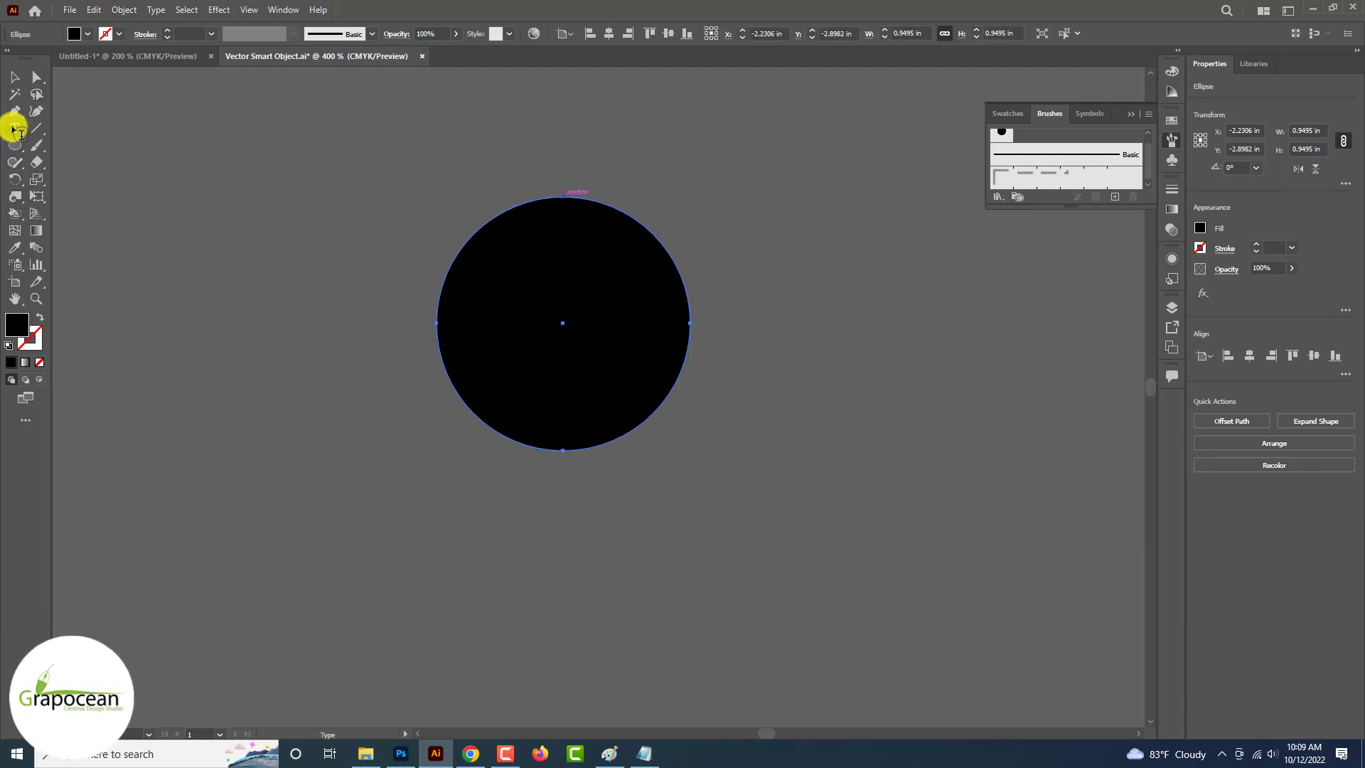
pyautogui.moveTo(14, 128); pyautogui.dragTo(82, 159)
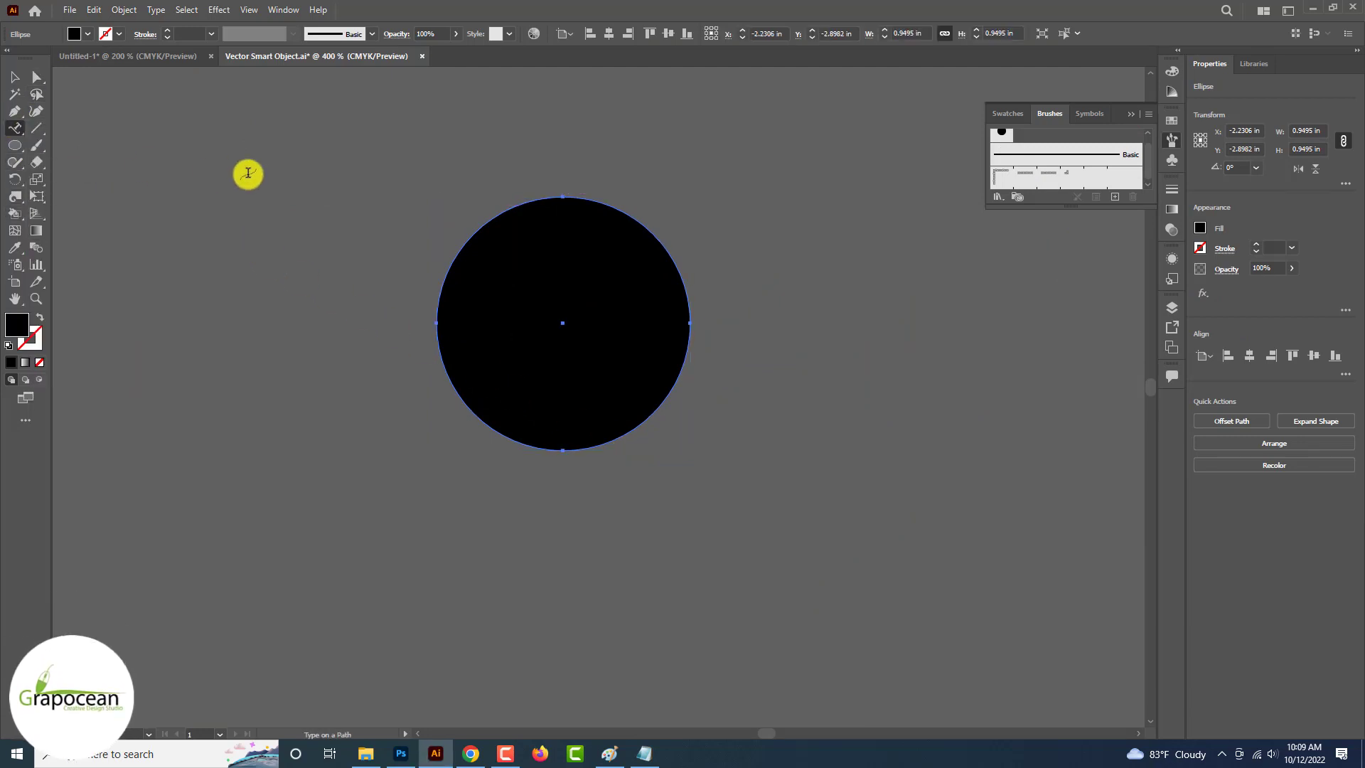
pyautogui.click(564, 197)
pyautogui.press('BackSpace')
pyautogui.write('Dri')
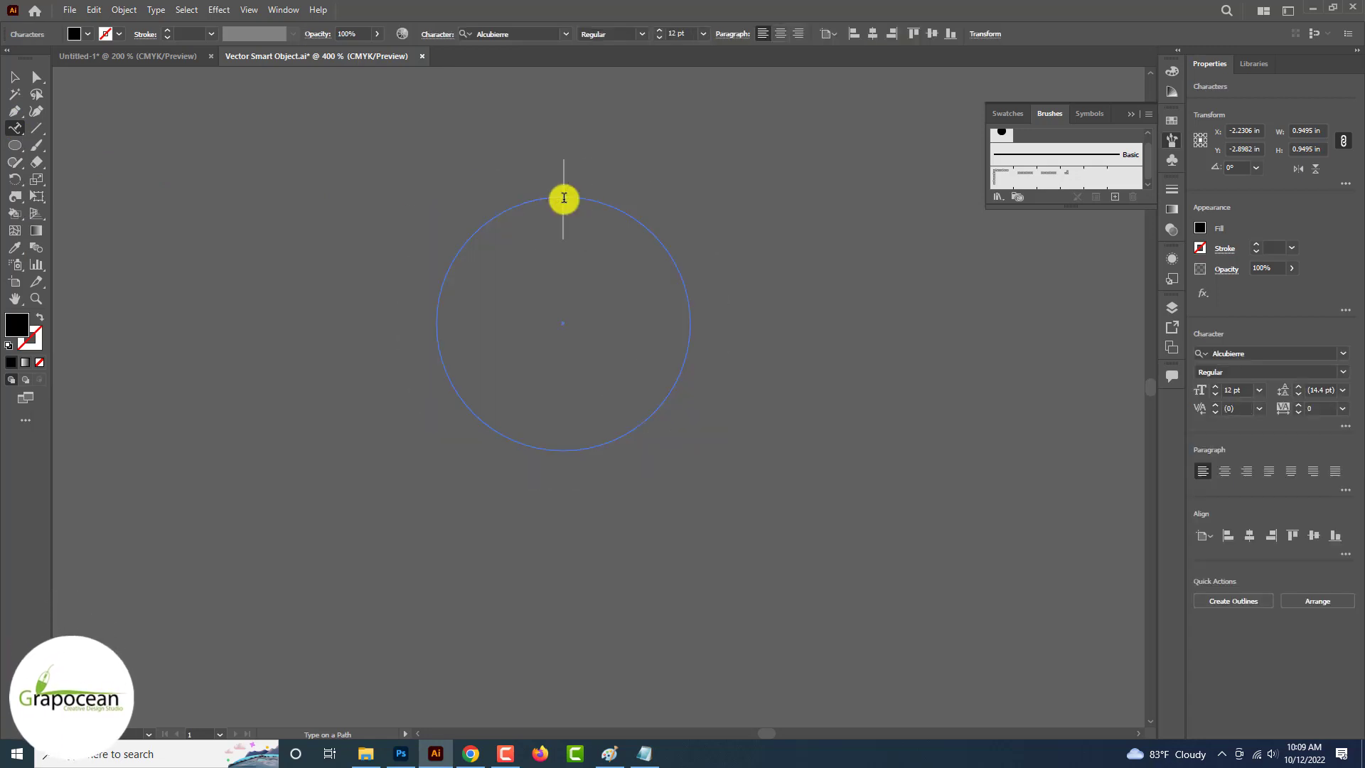
pyautogui.write('Dristal')
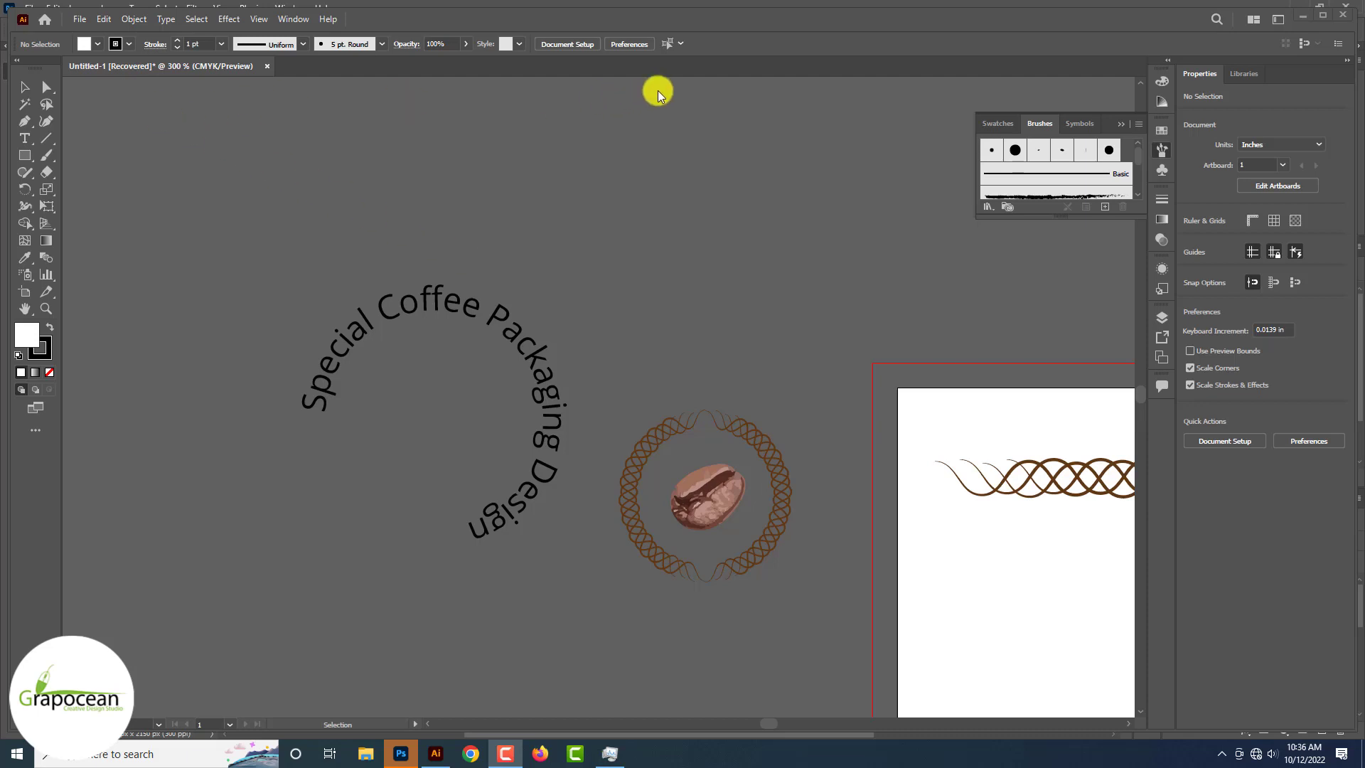
# - Select the circular "Special Coffee Packaging Design" text together with its path
pyautogui.click(21, 139)
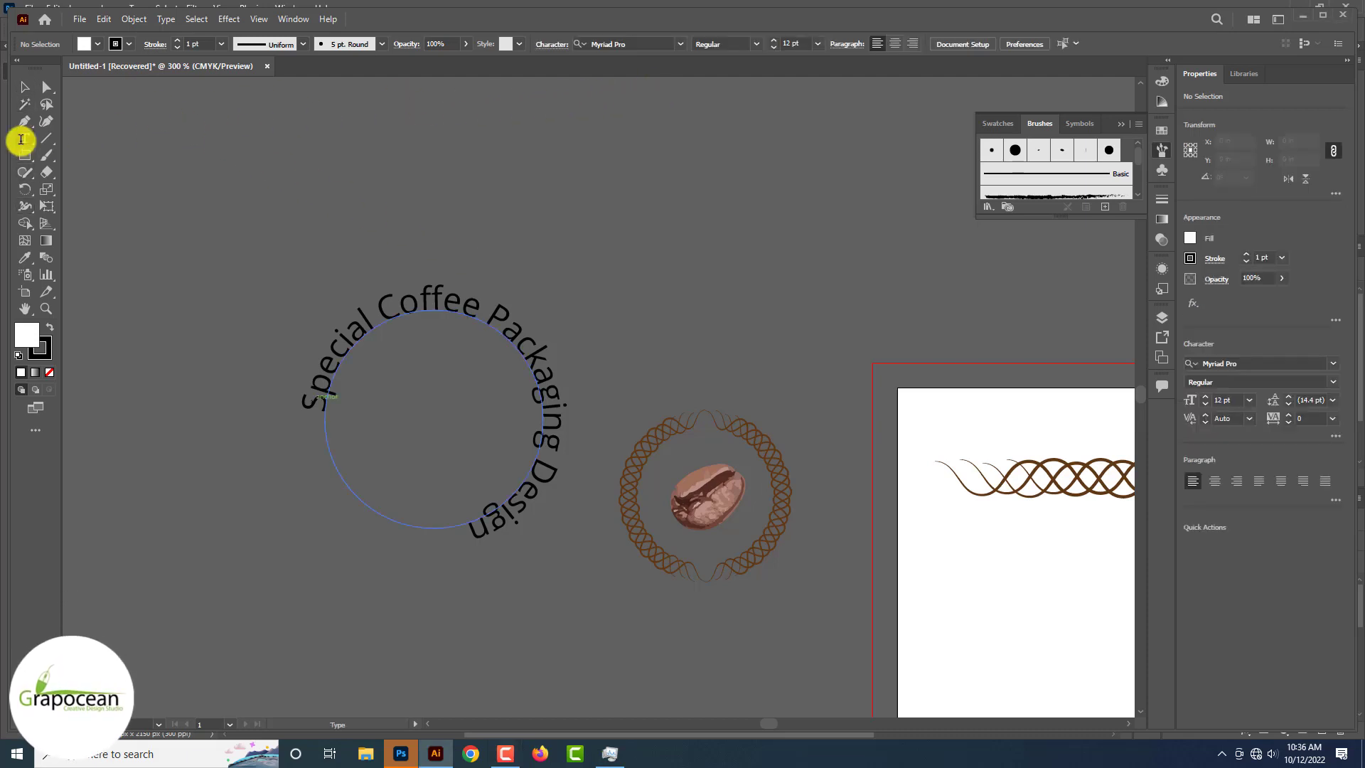
pyautogui.click(22, 139)
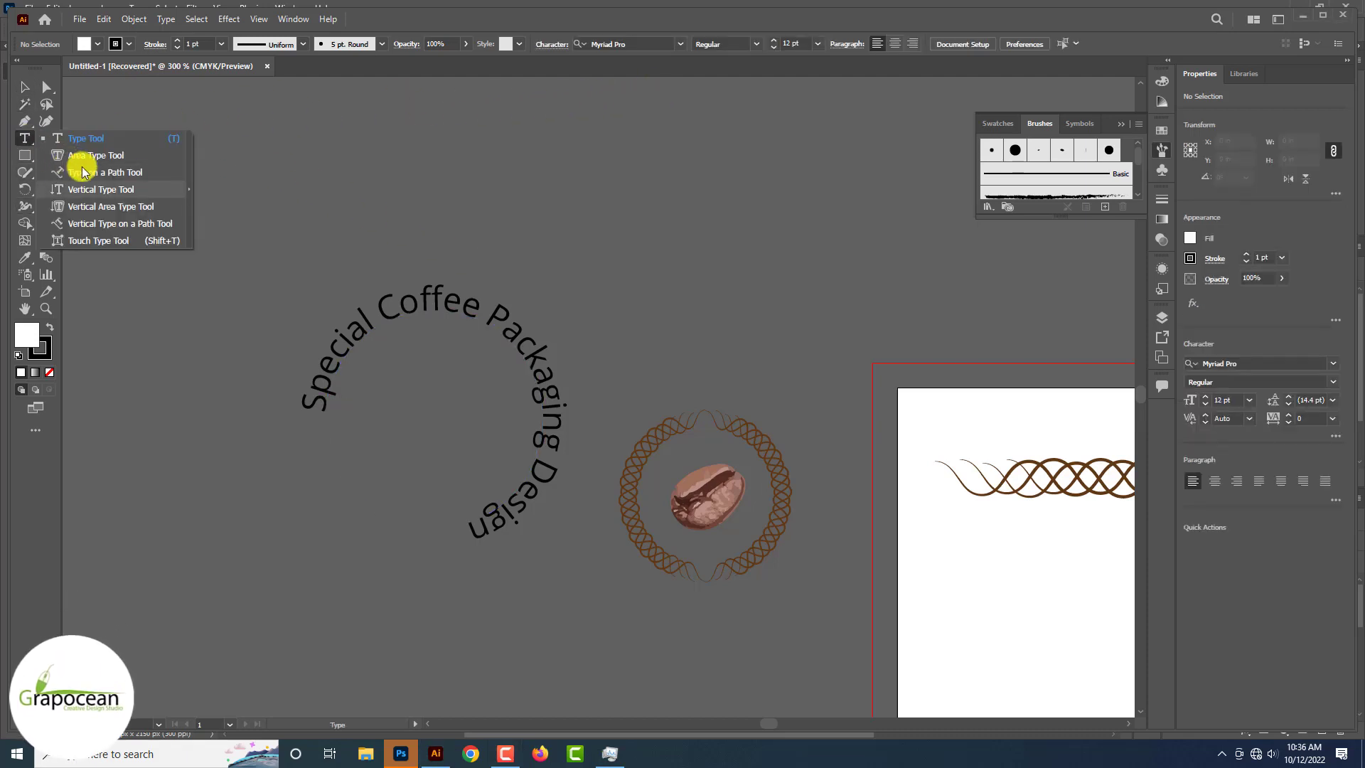
pyautogui.click(83, 172)
pyautogui.moveTo(373, 340); pyautogui.dragTo(476, 551)
pyautogui.click(28, 88)
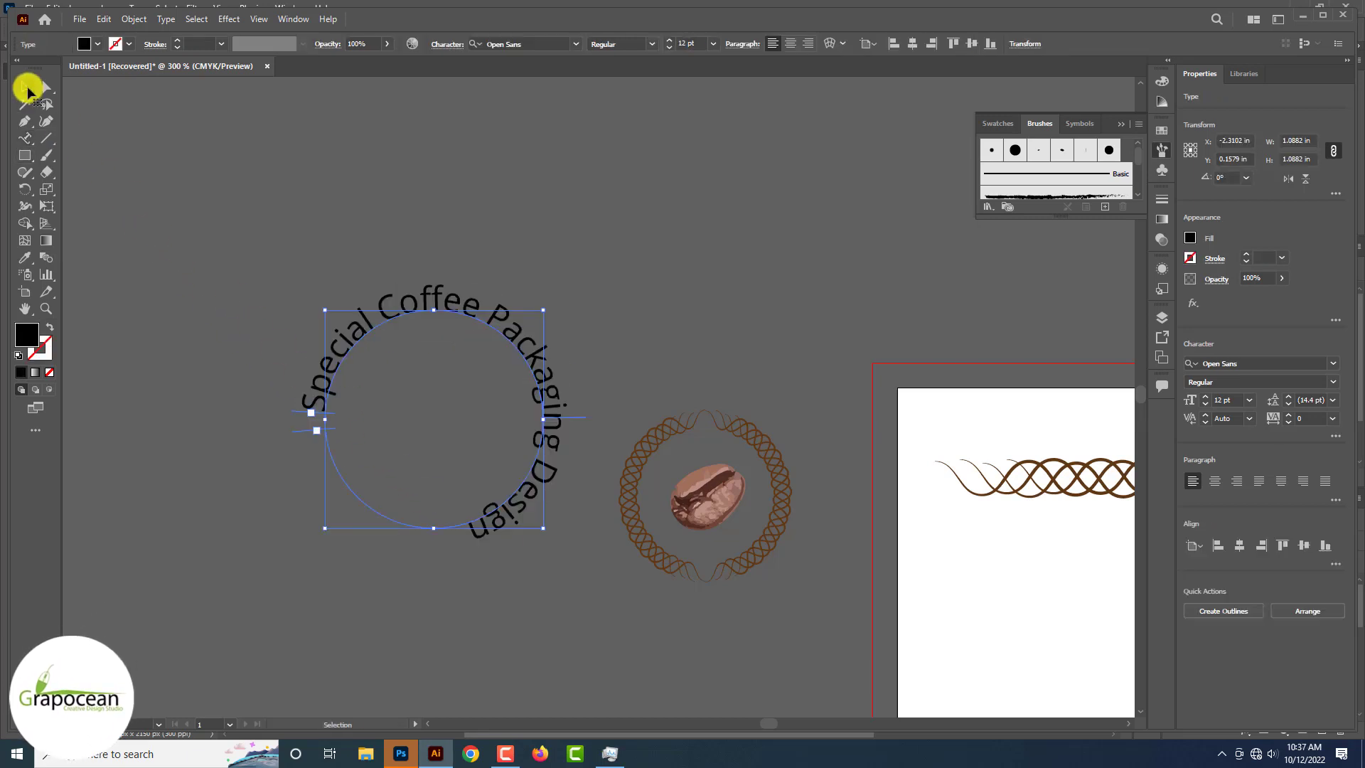
# - Try to move the circular text's bracket with the Type tool, and undo the stray text box
pyautogui.press('t')
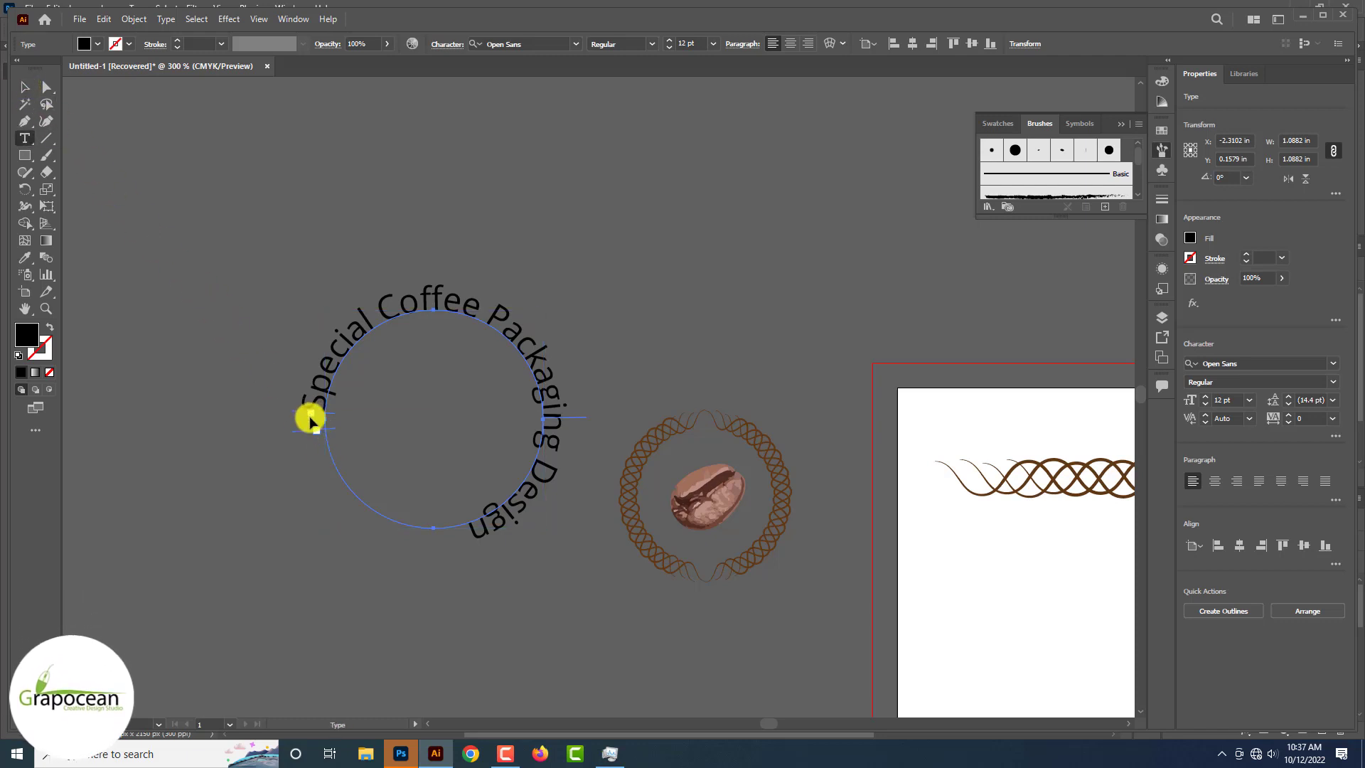
pyautogui.moveTo(311, 429); pyautogui.dragTo(317, 433)
pyautogui.press('Escape')
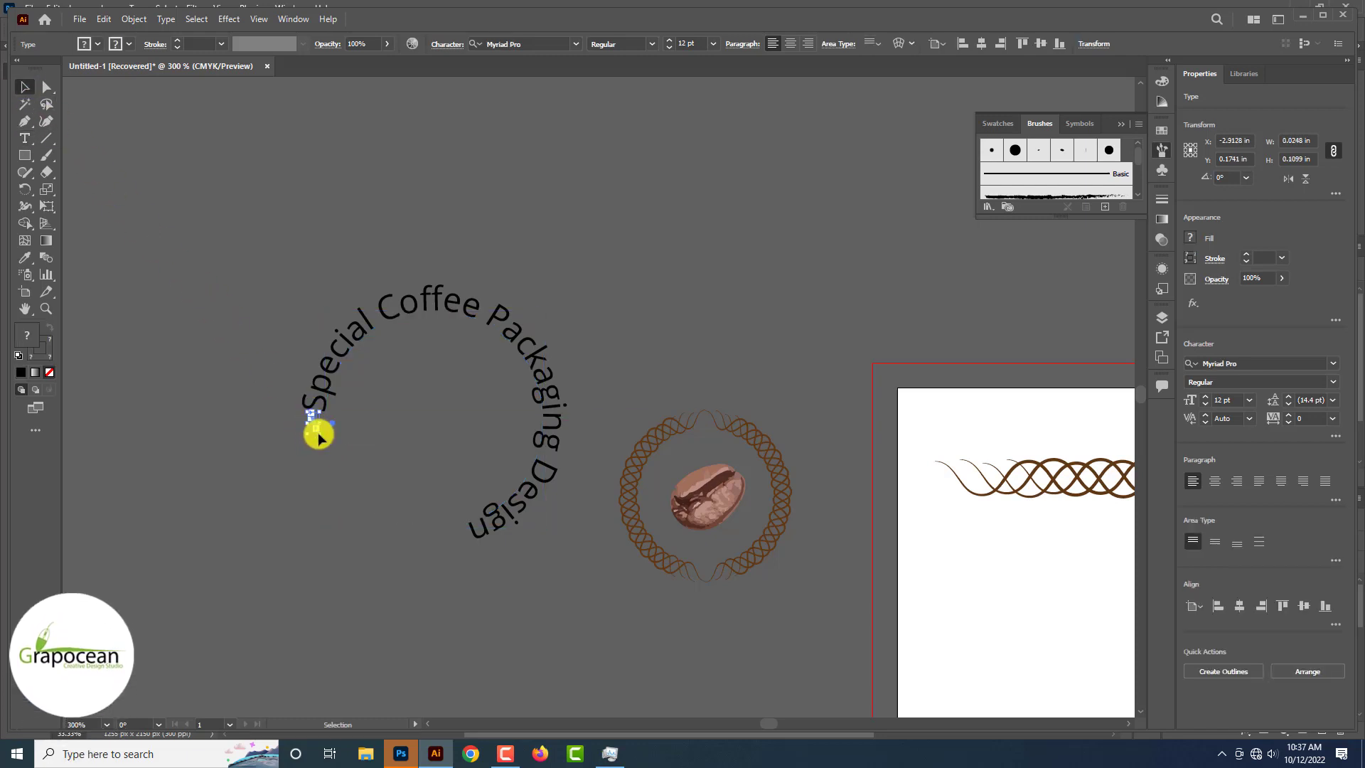
pyautogui.hotkey('ctrl', 'z')
# - Slide the start and end brackets of the circular text counterclockwise down the circle's left side
pyautogui.scroll(4, 317, 433)
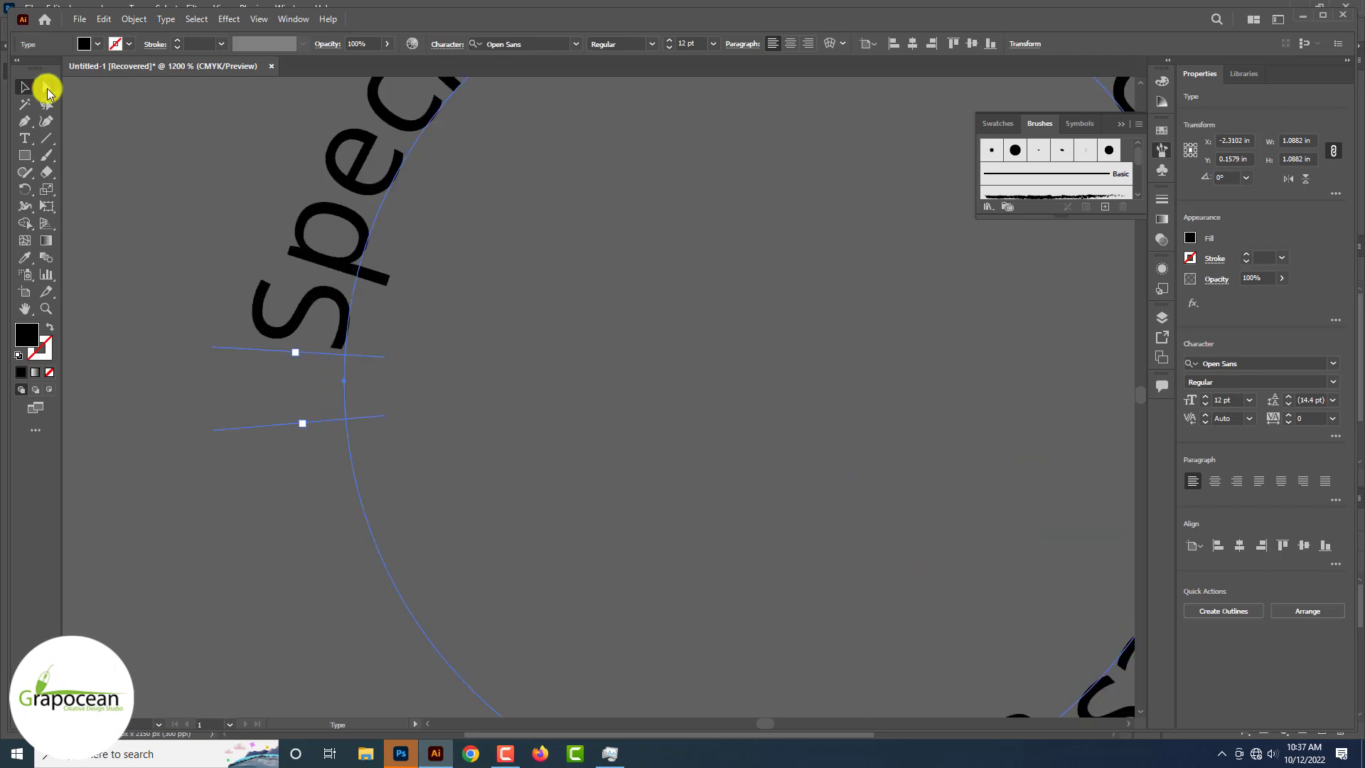
pyautogui.press('t')
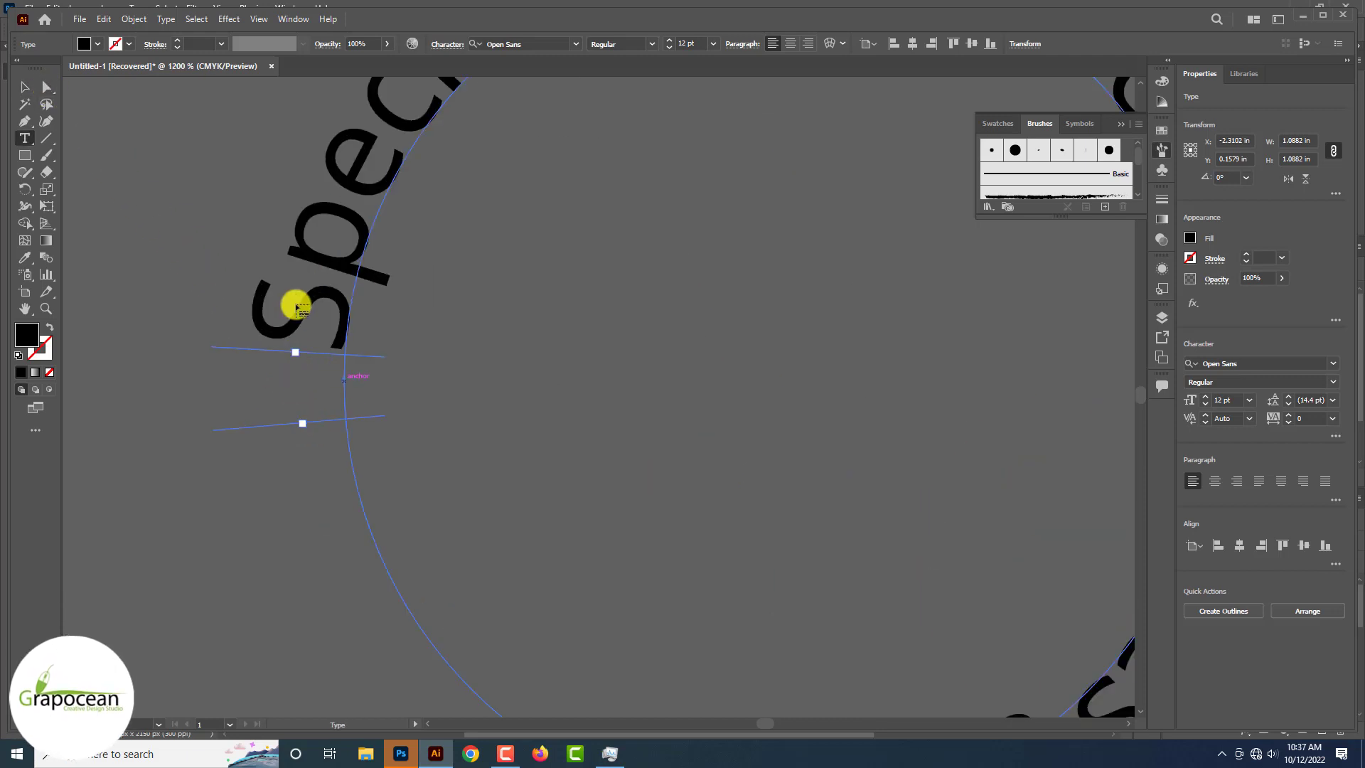
pyautogui.moveTo(241, 332); pyautogui.dragTo(293, 574)
pyautogui.scroll(-2, 228, 429)
pyautogui.scroll(4, 229, 430)
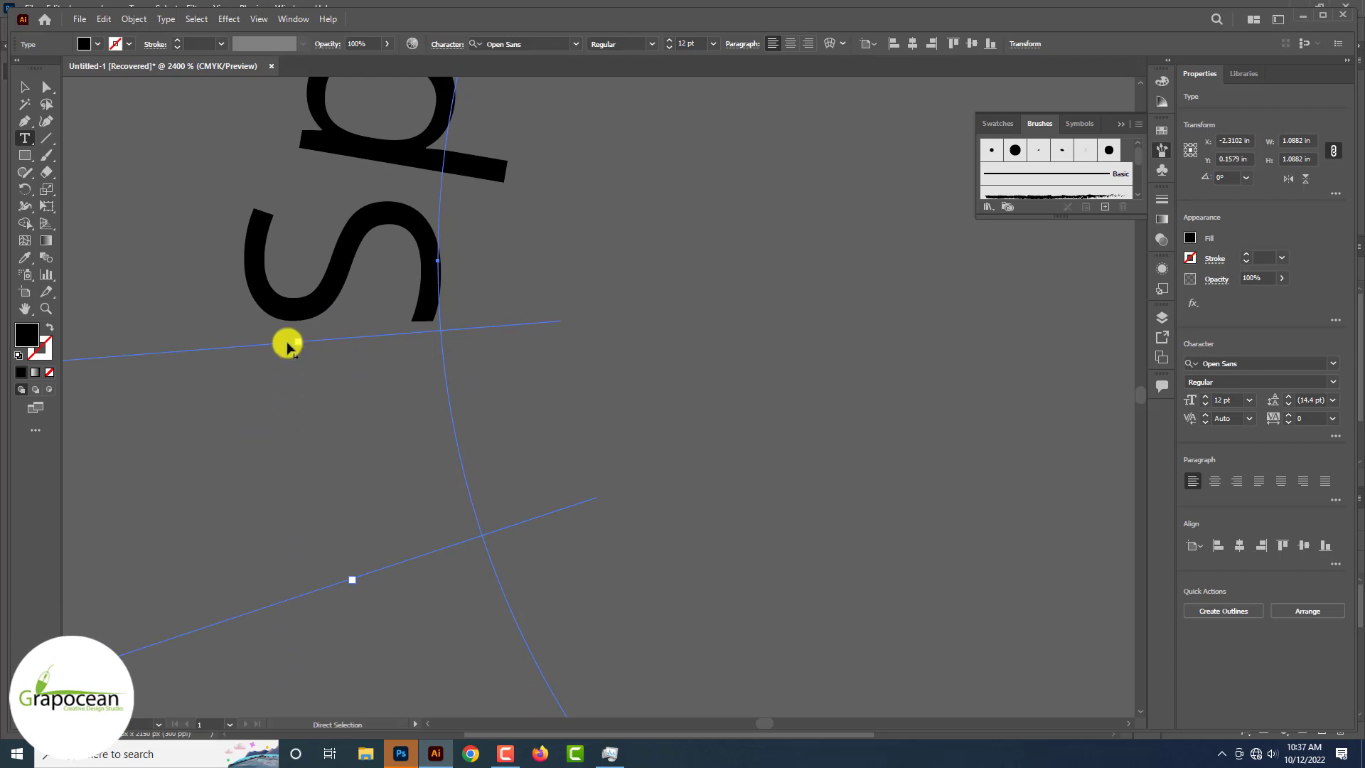
pyautogui.moveTo(288, 346); pyautogui.dragTo(318, 595)
pyautogui.scroll(-4, 318, 595)
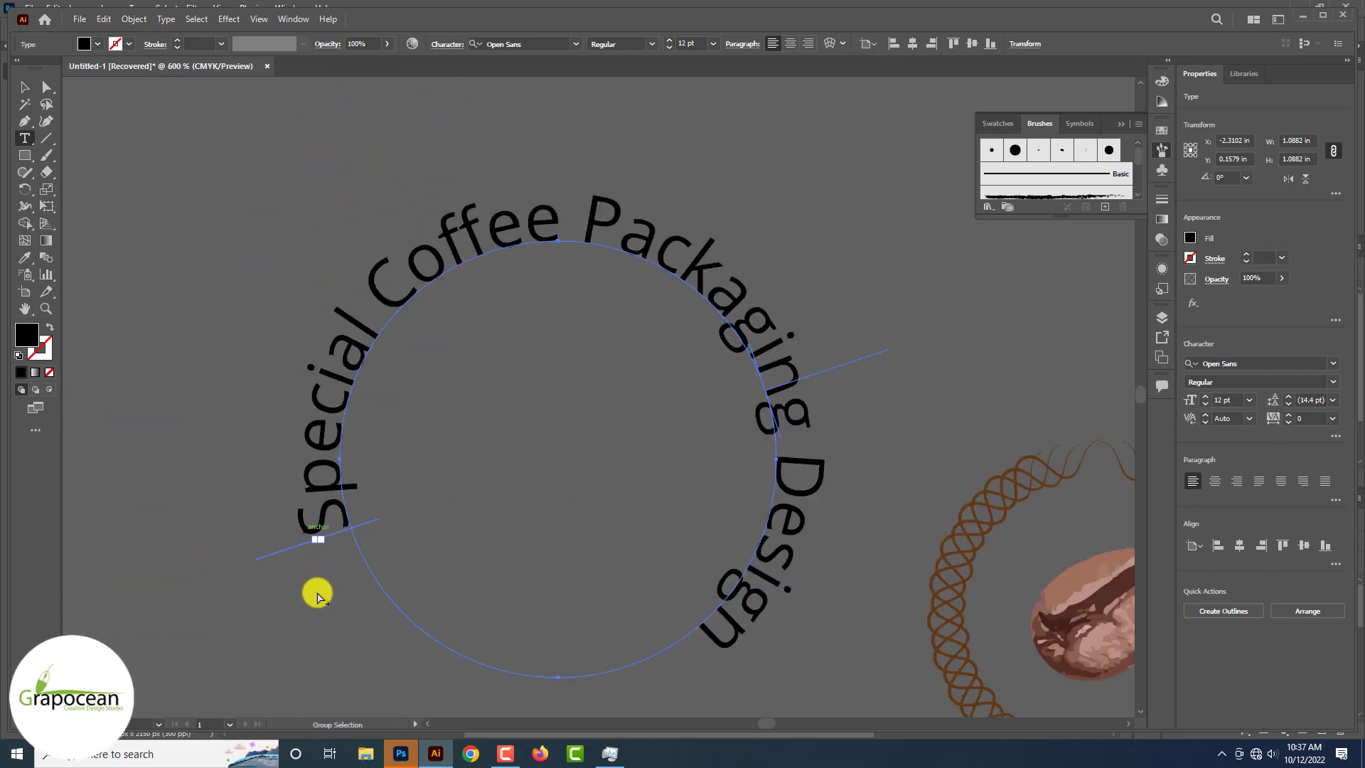
# - Spread the brackets toward the circle's lower left so the phrase arches over the top with its opening at the bottom
pyautogui.scroll(6, 317, 594)
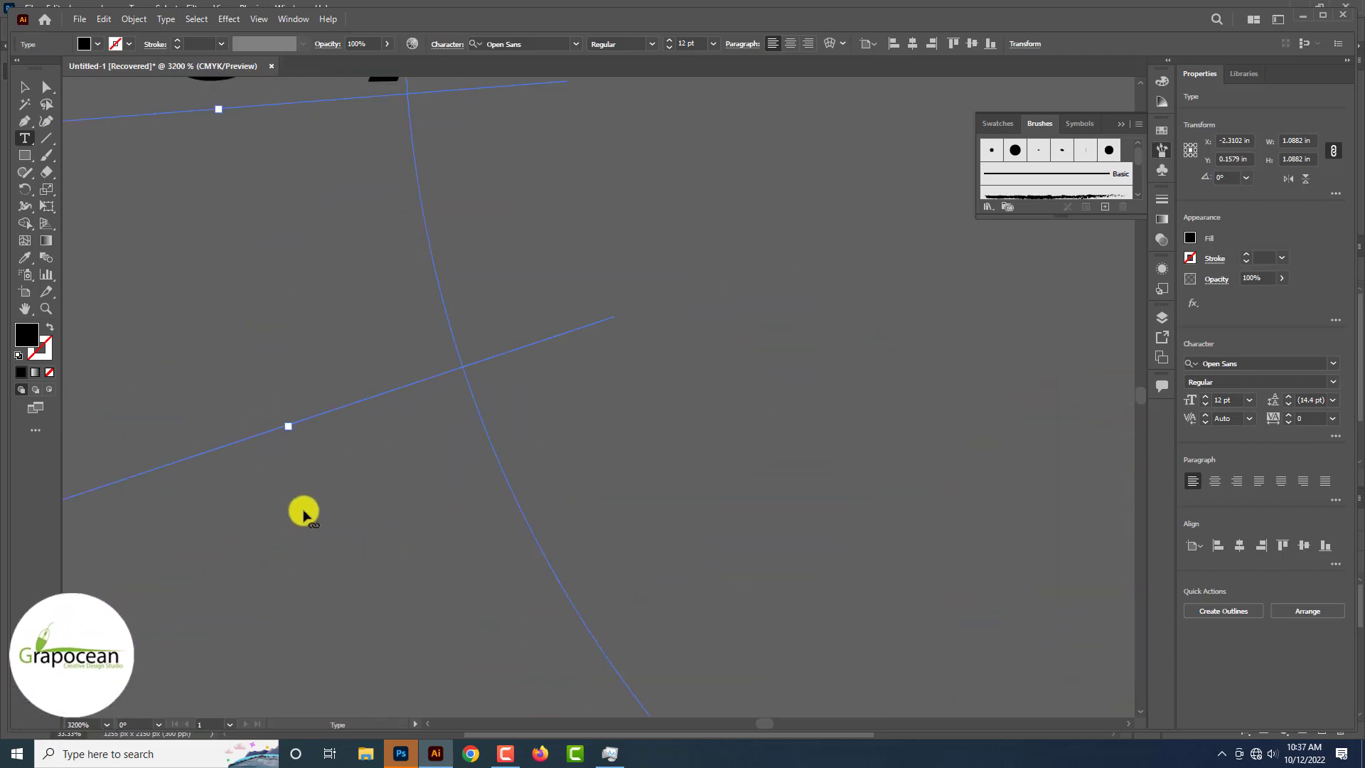
pyautogui.scroll(-4, 234, 460)
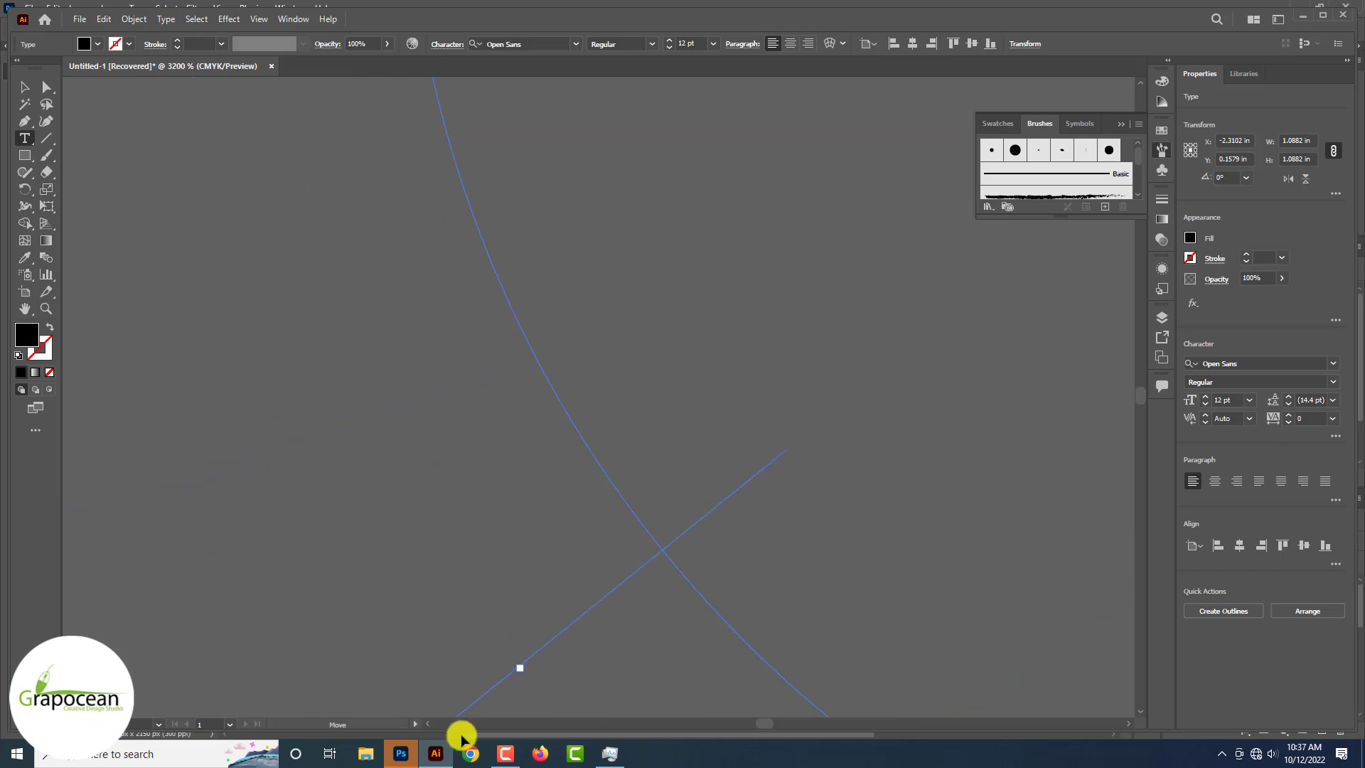
pyautogui.scroll(-3, 483, 424)
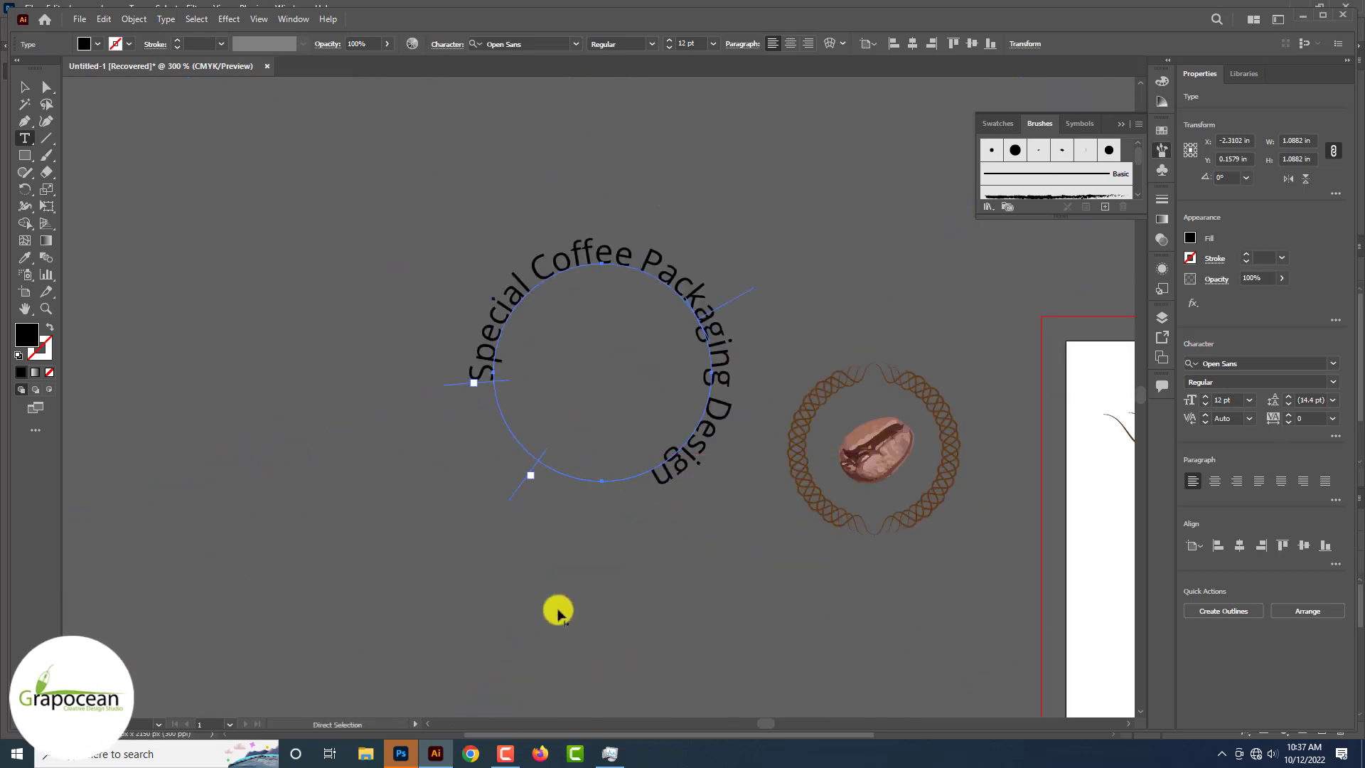
pyautogui.moveTo(460, 389); pyautogui.dragTo(479, 448)
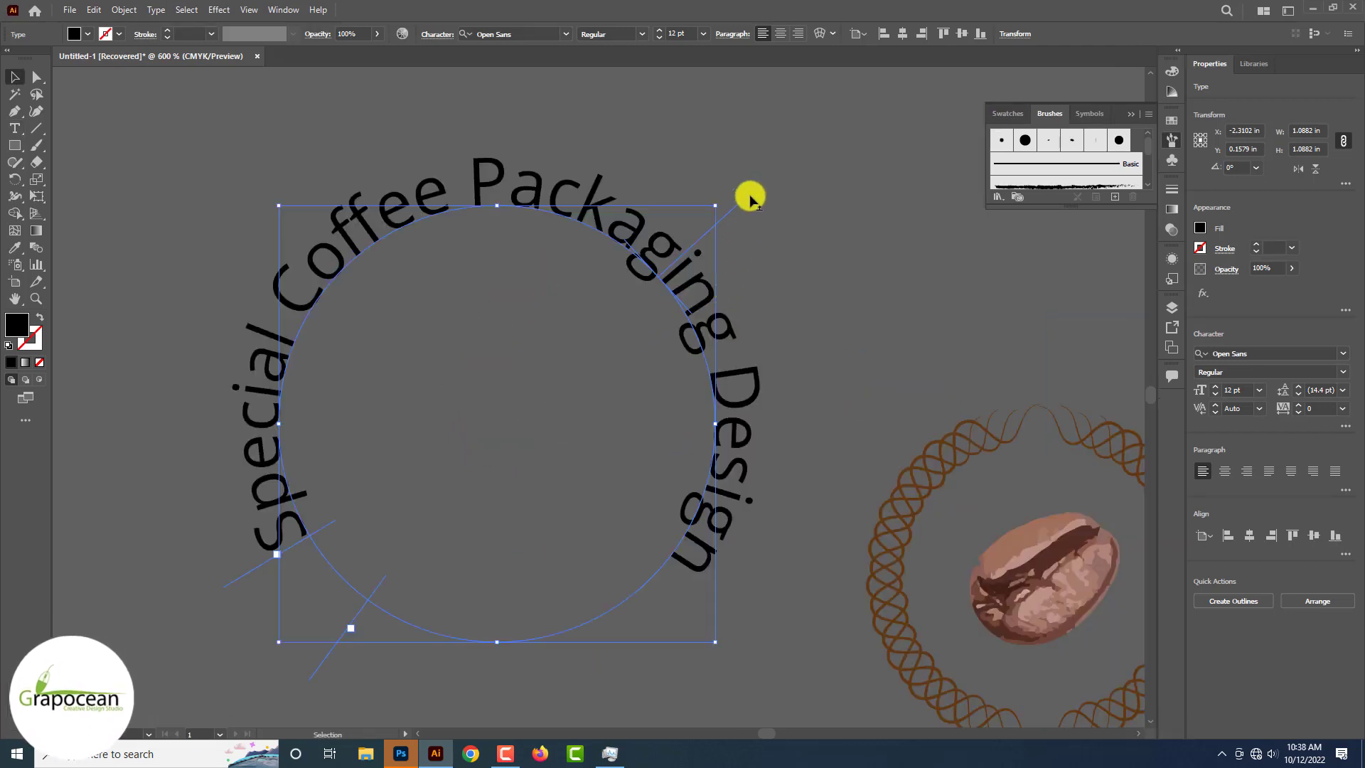
# - Flip the circular text to the inside of the circle and slide it along the path
pyautogui.moveTo(750, 200); pyautogui.dragTo(570, 288)
pyautogui.moveTo(384, 363); pyautogui.dragTo(501, 483)
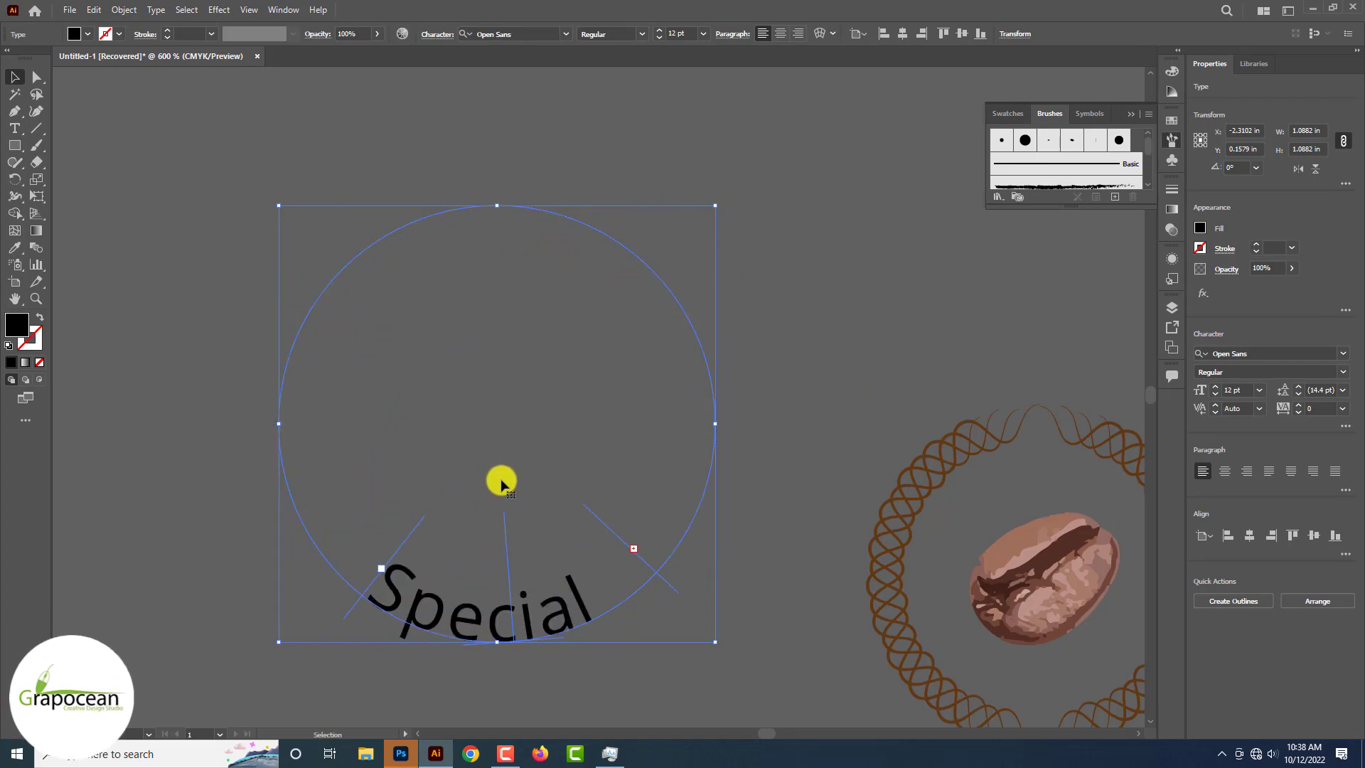
pyautogui.moveTo(580, 288); pyautogui.dragTo(594, 490)
pyautogui.scroll(-1, 362, 486)
# - Reposition the start and end brackets so the full phrase fits inside the circle, with its opening at the bottom
pyautogui.press('t')
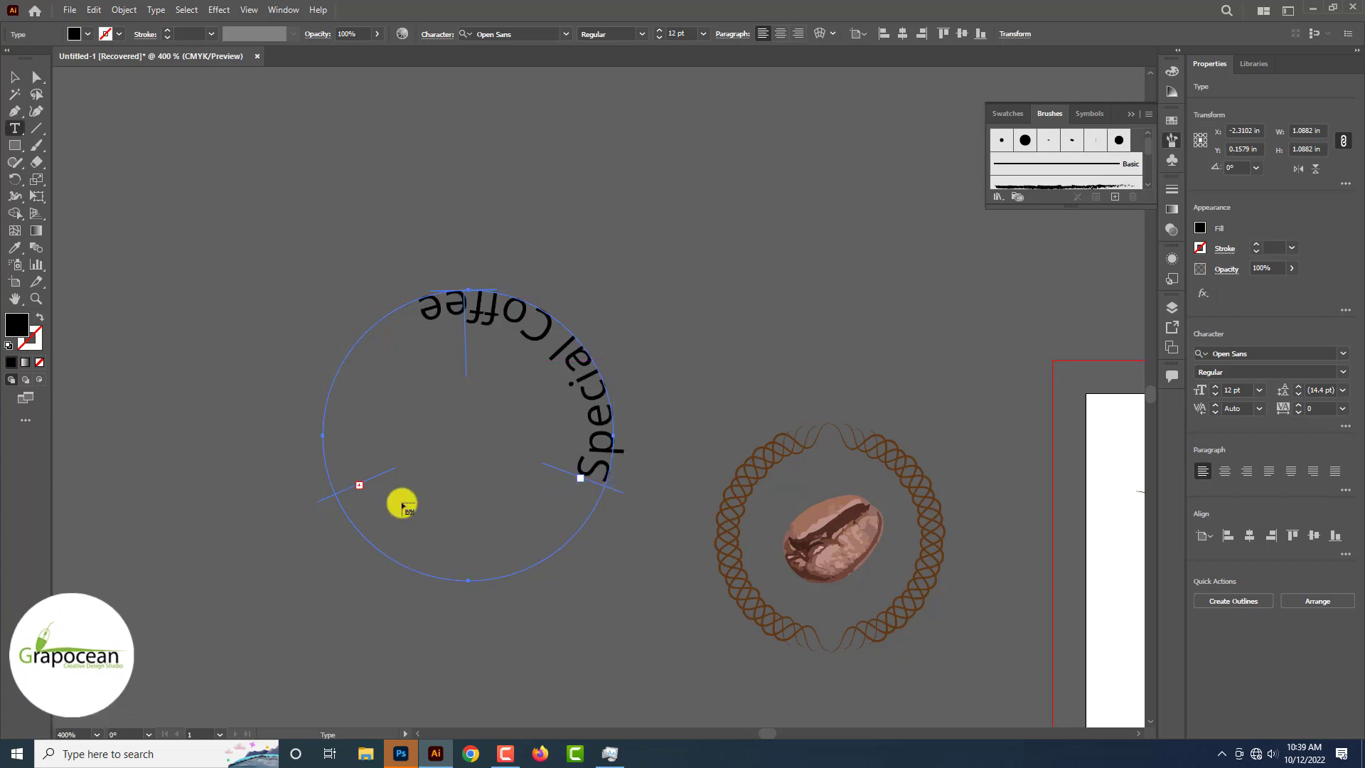
pyautogui.press('v')
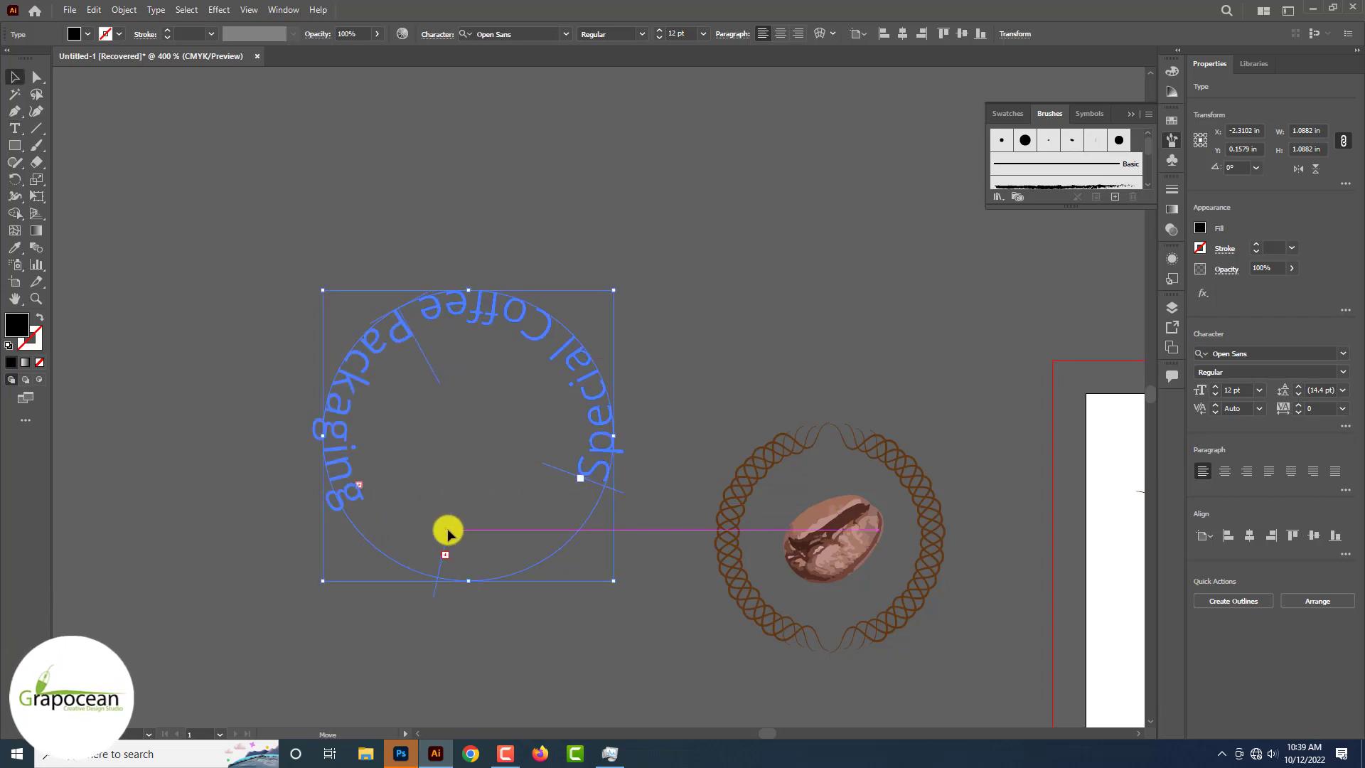
pyautogui.moveTo(448, 532); pyautogui.dragTo(579, 525)
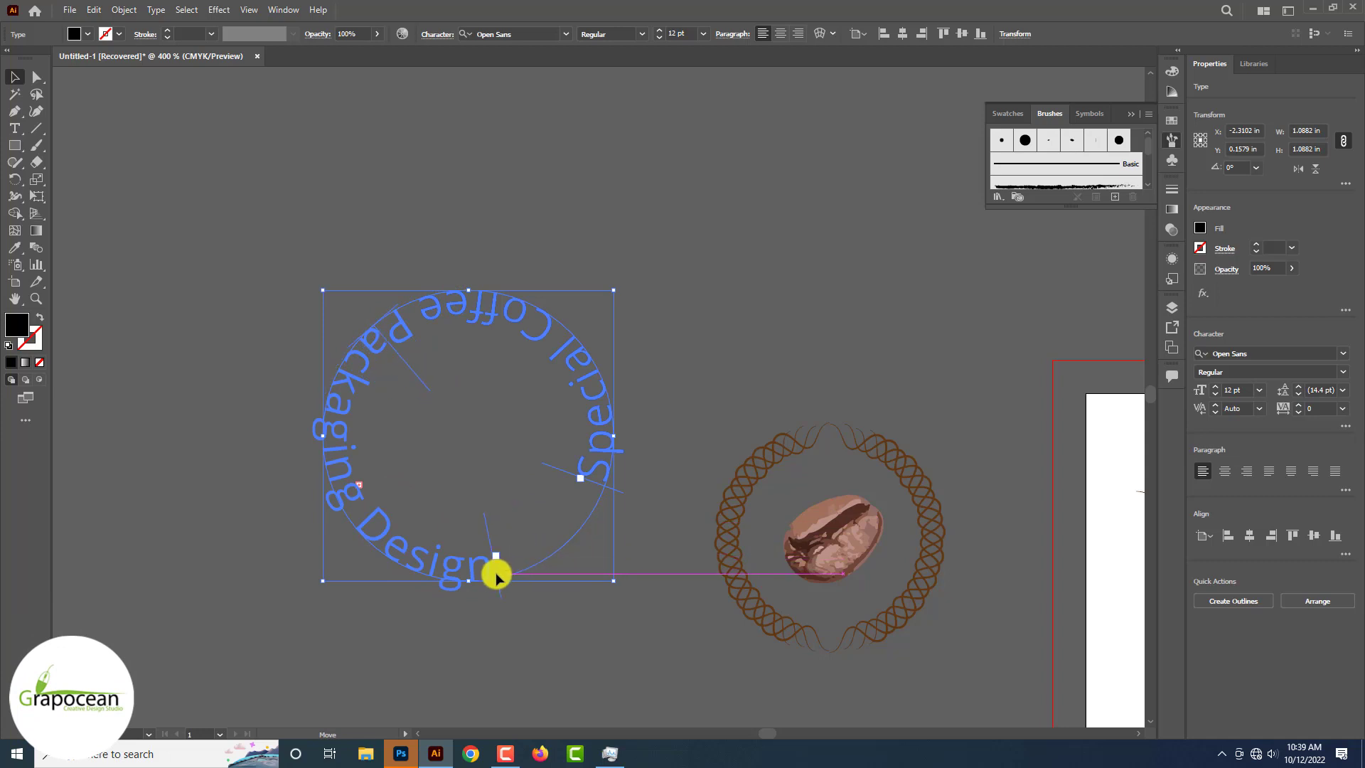
pyautogui.moveTo(496, 576); pyautogui.dragTo(522, 567)
pyautogui.moveTo(578, 490); pyautogui.dragTo(526, 538)
pyautogui.click(666, 374)
# - Move the circular text farther left, away from the coffee bean emblem
pyautogui.hotkey('ctrl', '-')
pyautogui.hotkey('ctrl', '-')
pyautogui.hotkey('ctrl', '-')
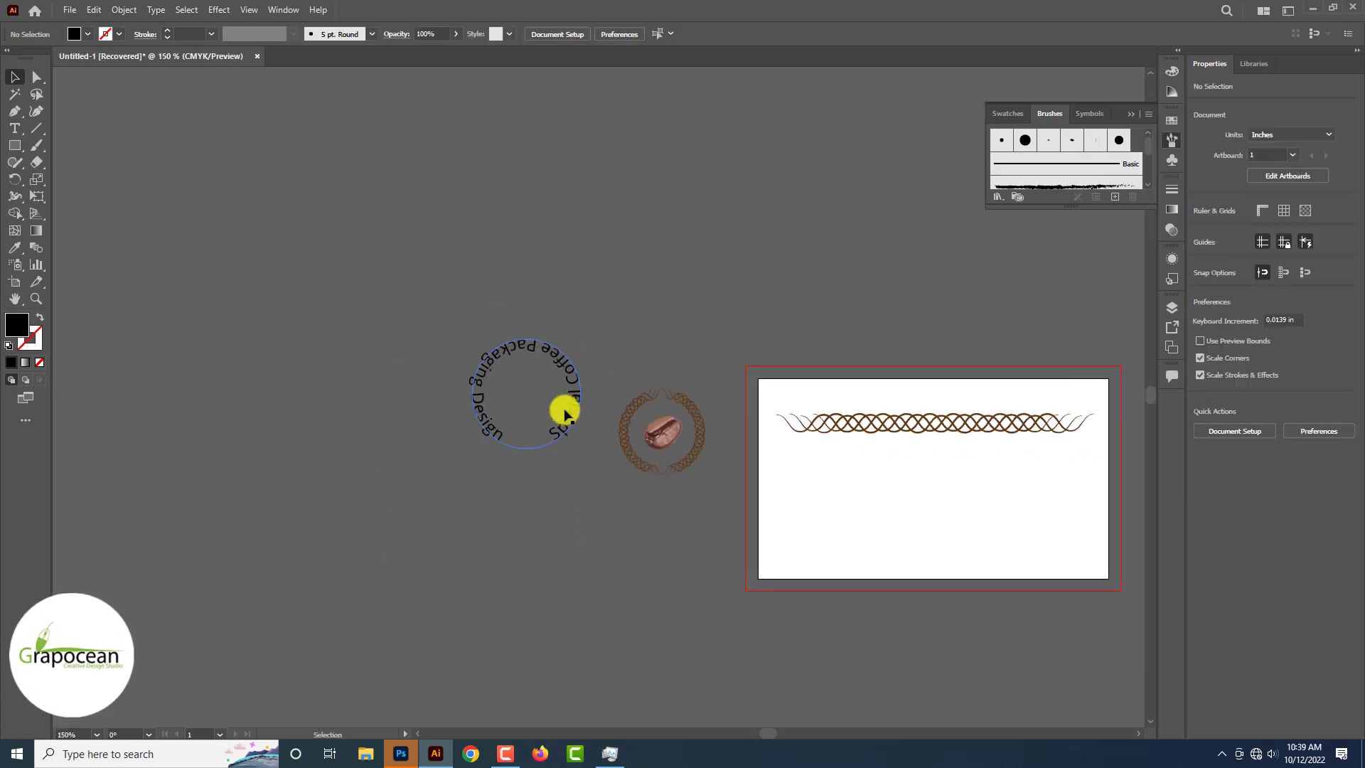
pyautogui.moveTo(564, 411); pyautogui.dragTo(483, 421)
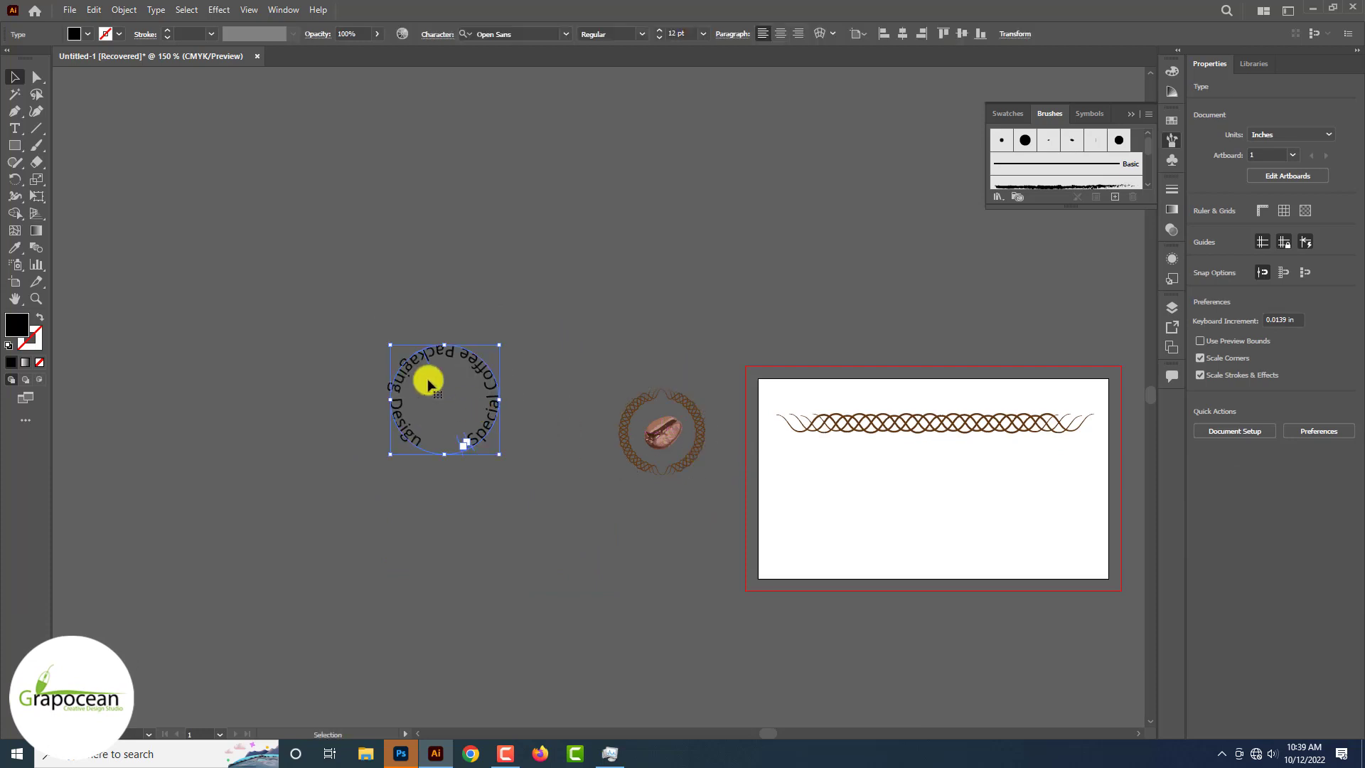
# - Set the font of the entire circular text to Minion Variable Concept
pyautogui.click(18, 127)
pyautogui.hotkey('ctrl', '+')
pyautogui.doubleClick(376, 402)
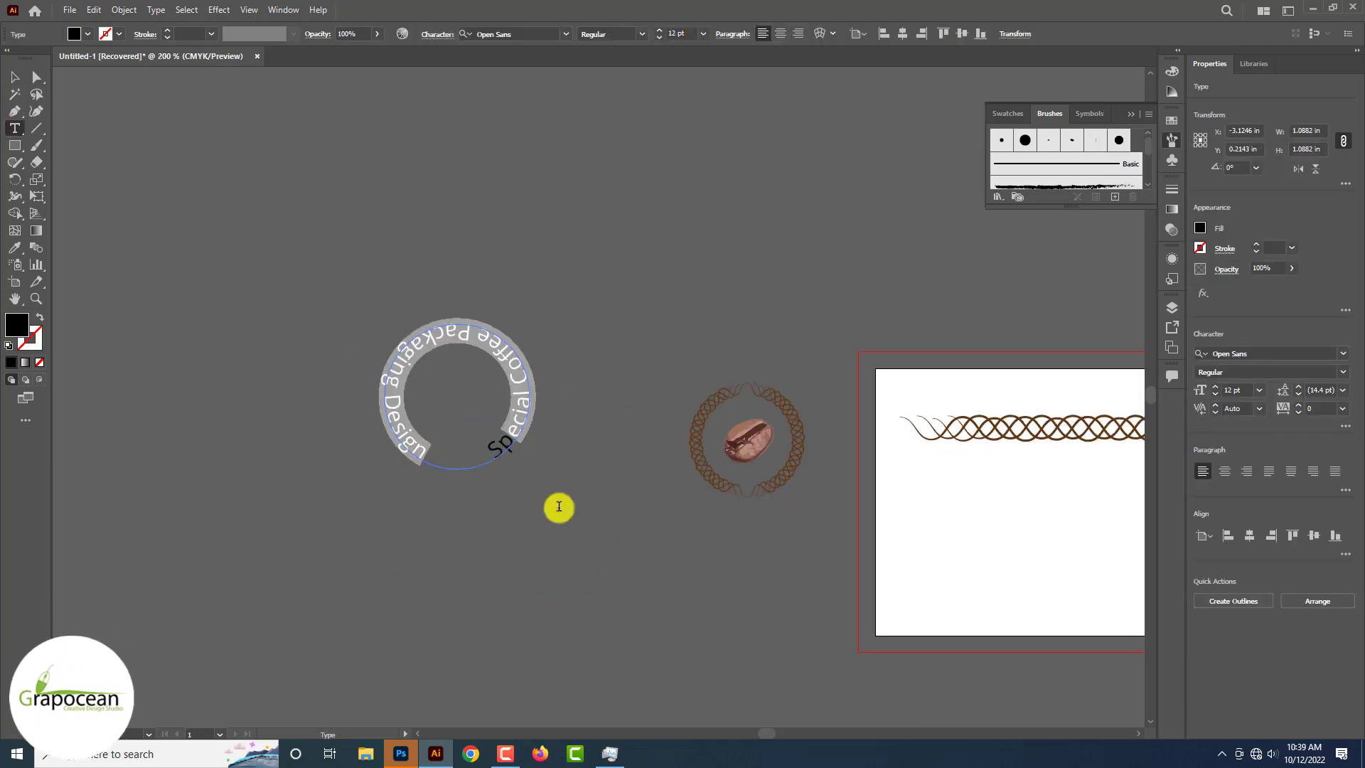
pyautogui.moveTo(559, 507); pyautogui.dragTo(485, 564)
pyautogui.hotkey('ctrl', 'a')
pyautogui.click(566, 35)
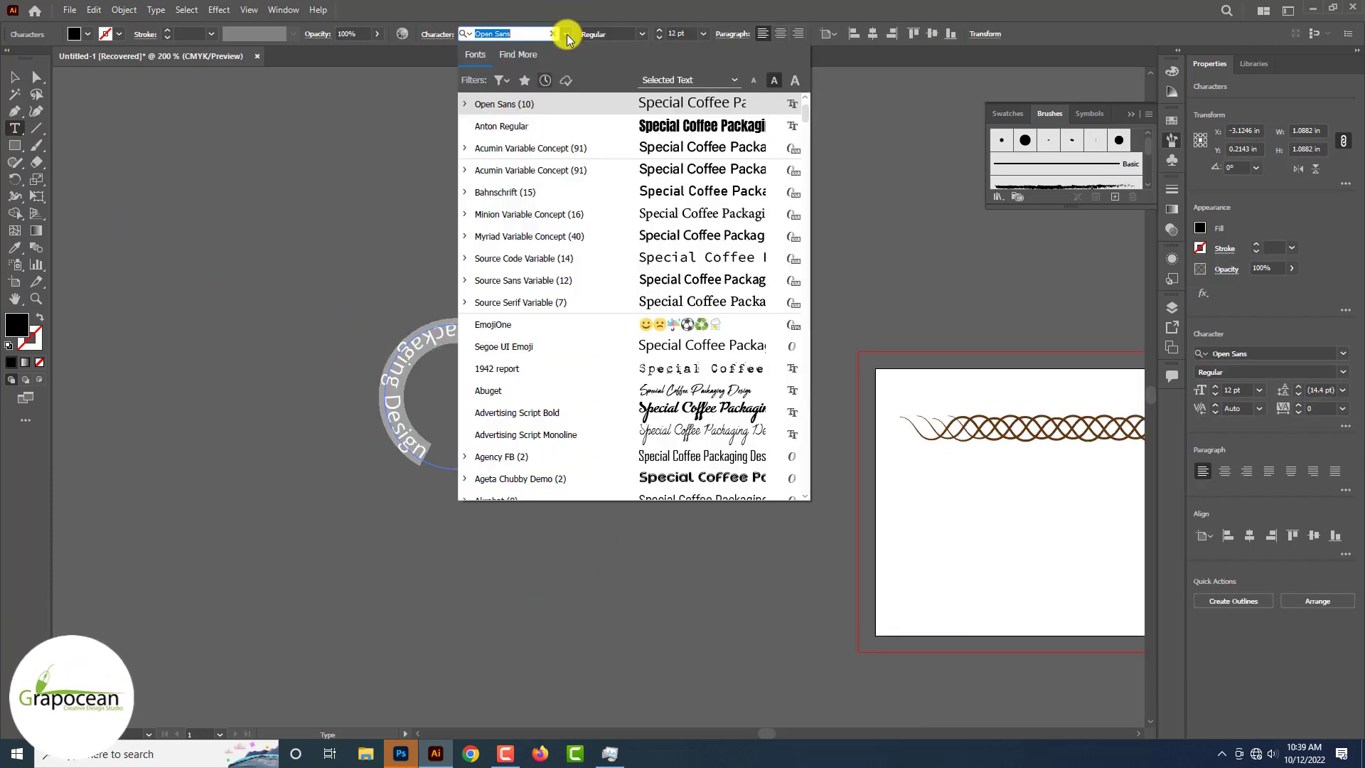
pyautogui.press('Down')
pyautogui.press('Down')
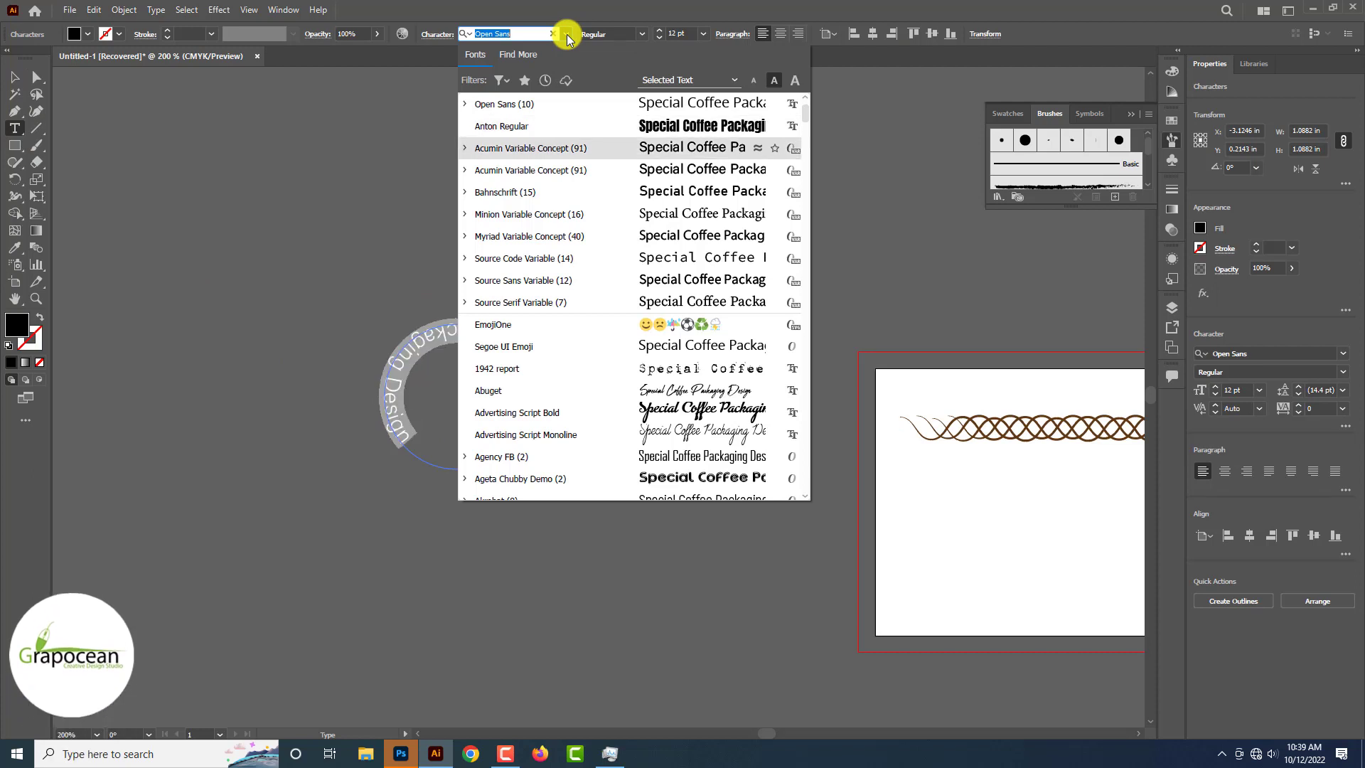
pyautogui.press('Down')
pyautogui.press('Down')
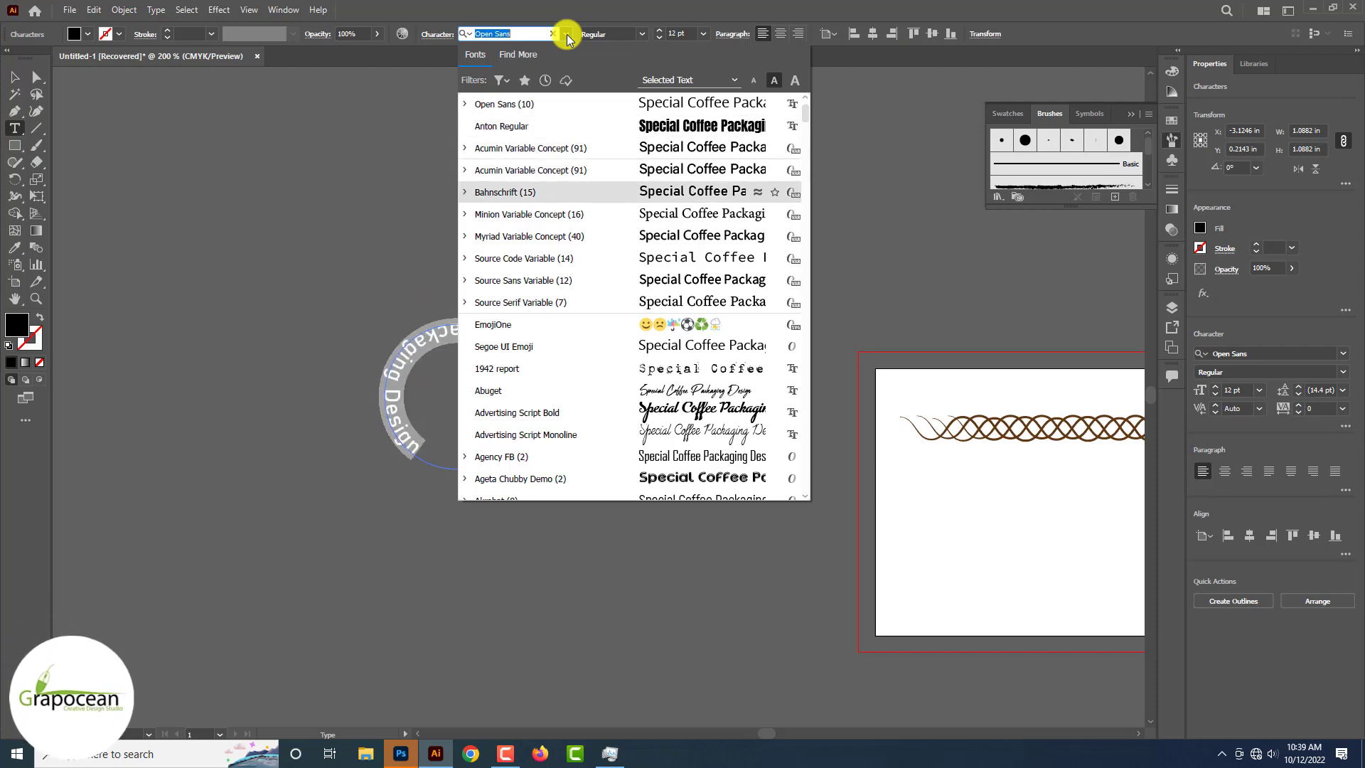
pyautogui.press('Down')
pyautogui.click(546, 214)
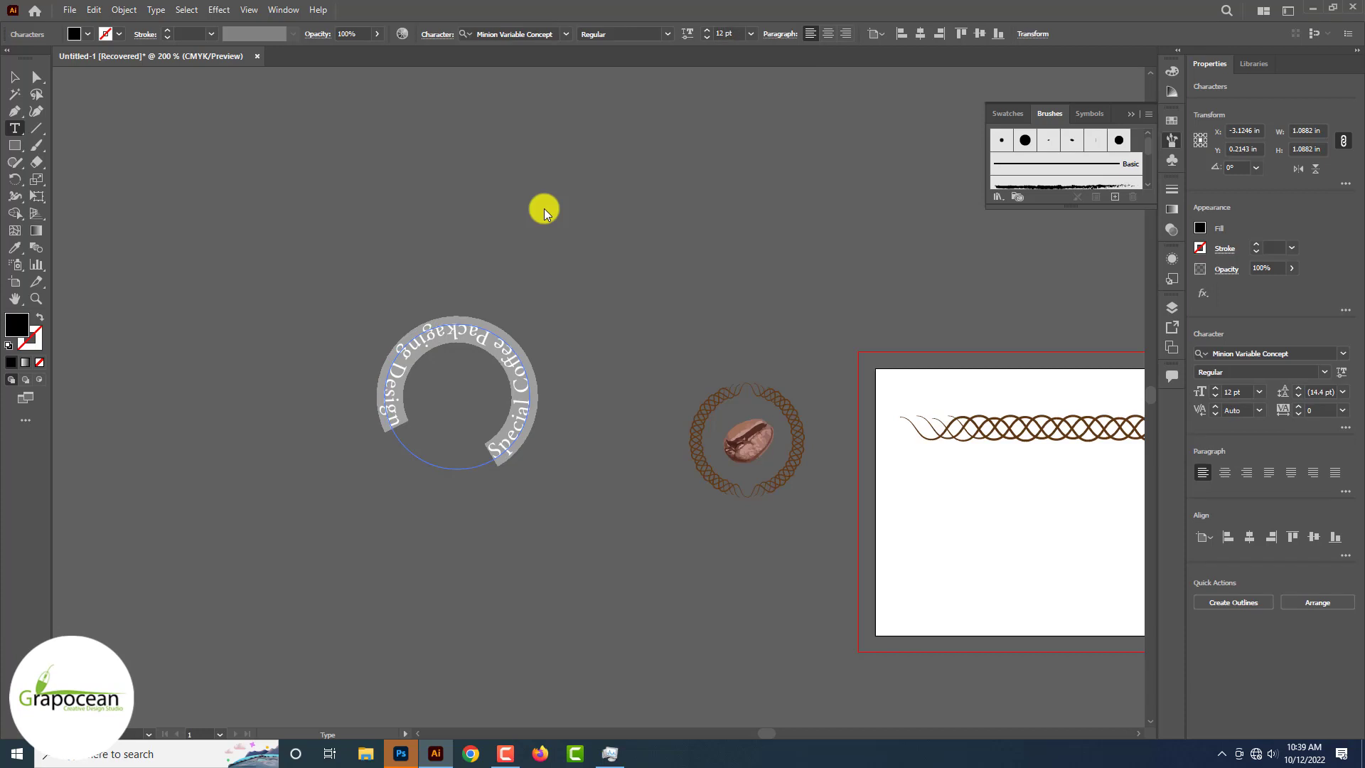
# - Set the circular text's font size to 10 pt
pyautogui.click(705, 38)
pyautogui.click(706, 38)
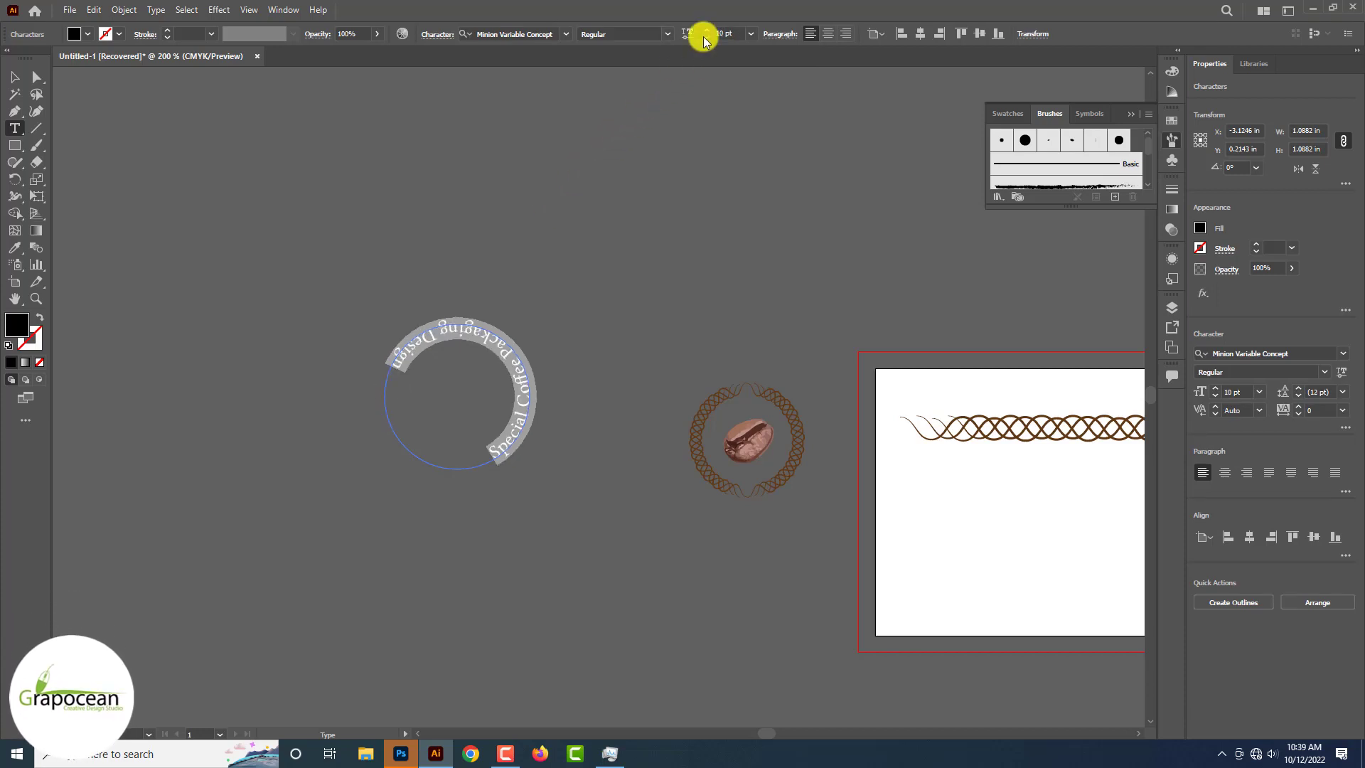
pyautogui.press('Escape')
pyautogui.scroll(2, 436, 442)
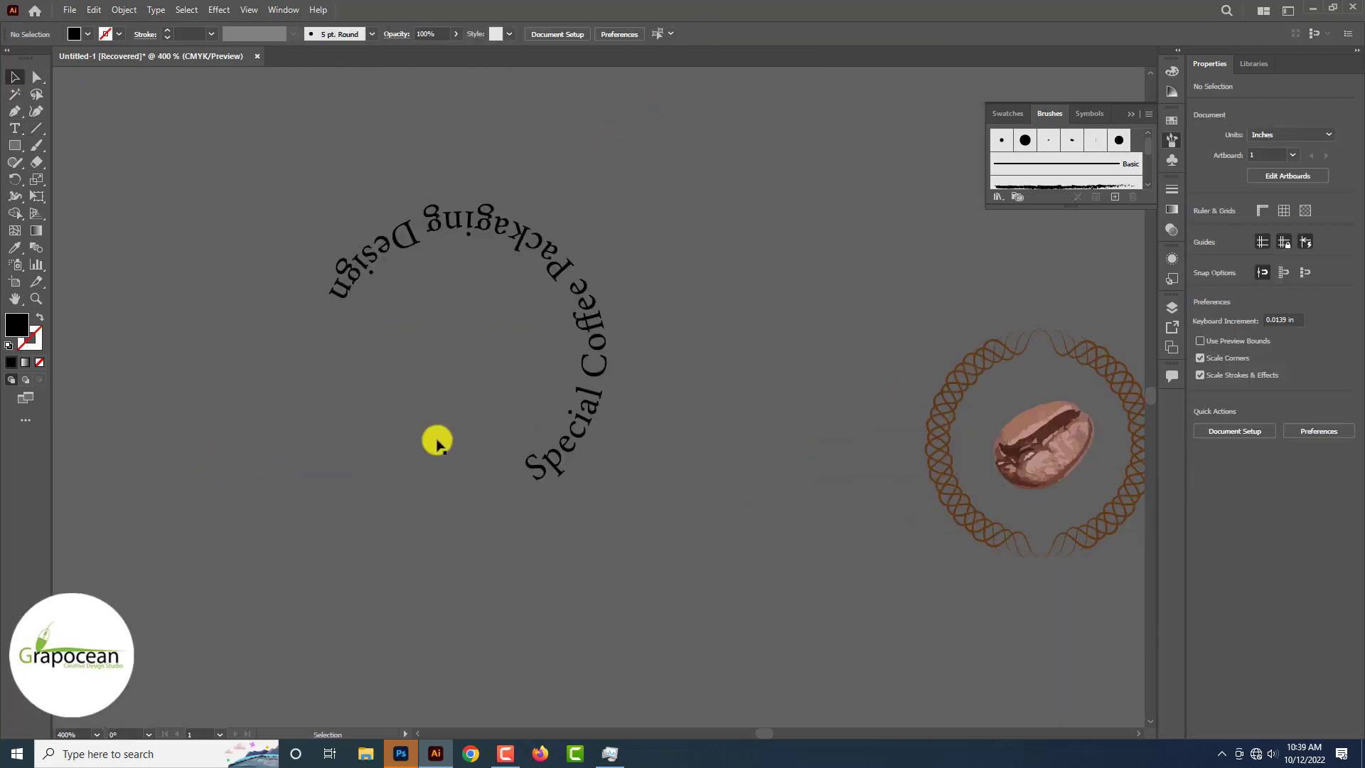
# - Slide the circular text along its path so the phrase runs evenly around the lower half of the circle
pyautogui.click(36, 76)
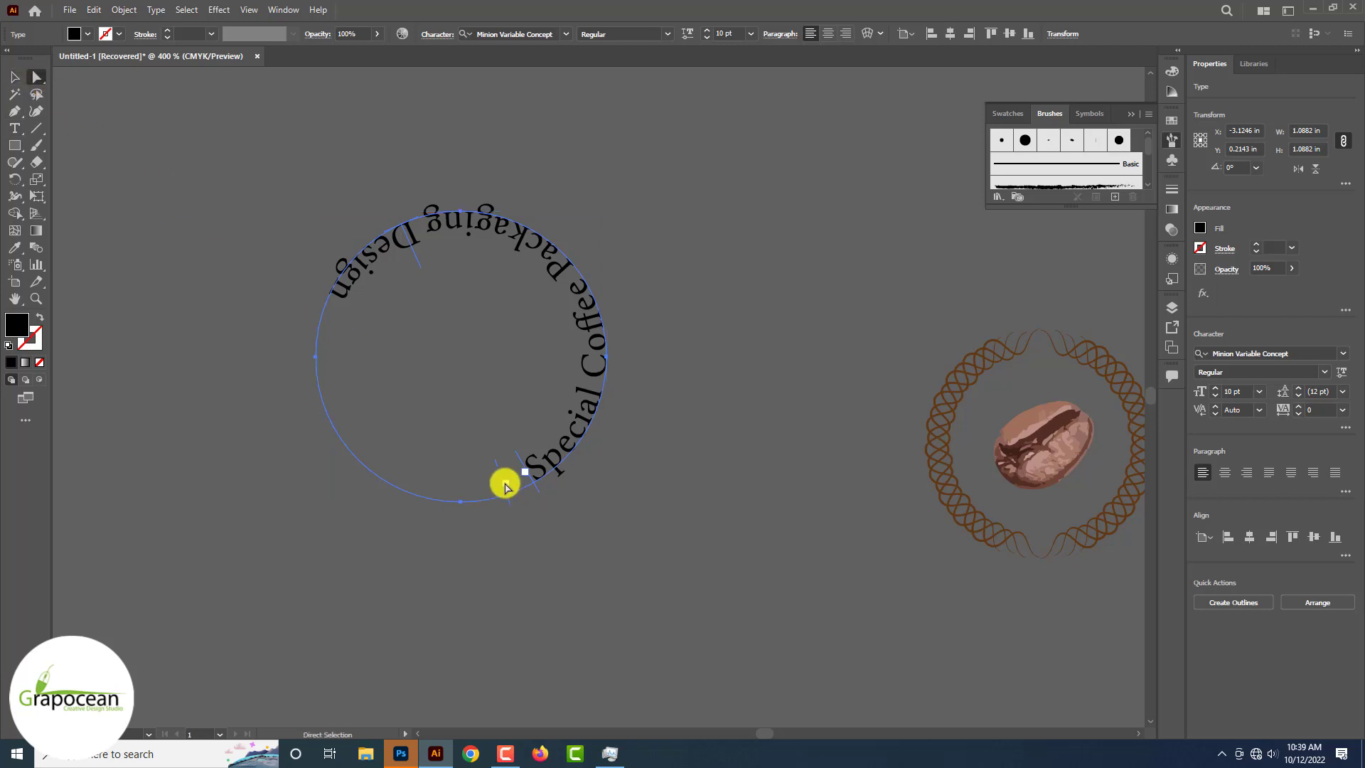
pyautogui.press('t')
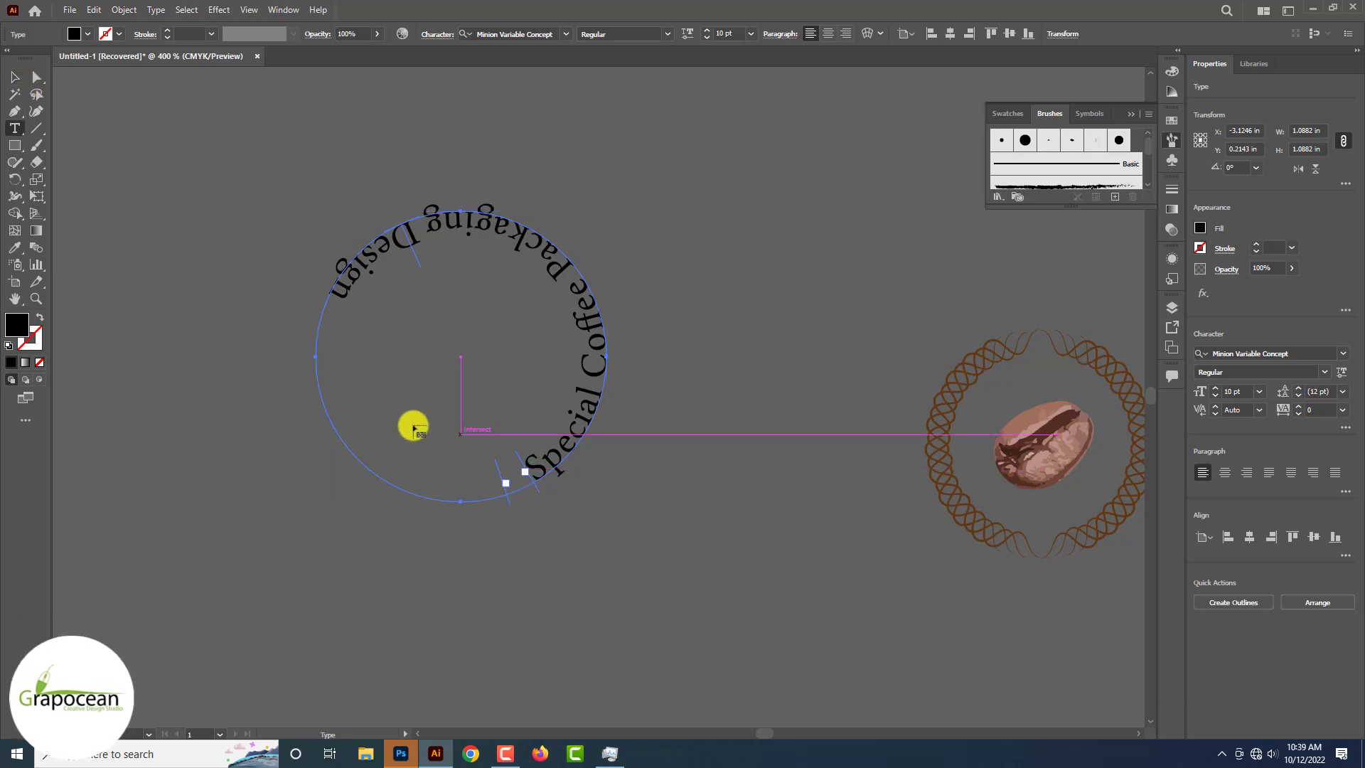
pyautogui.click(15, 76)
pyautogui.moveTo(416, 257); pyautogui.dragTo(322, 313)
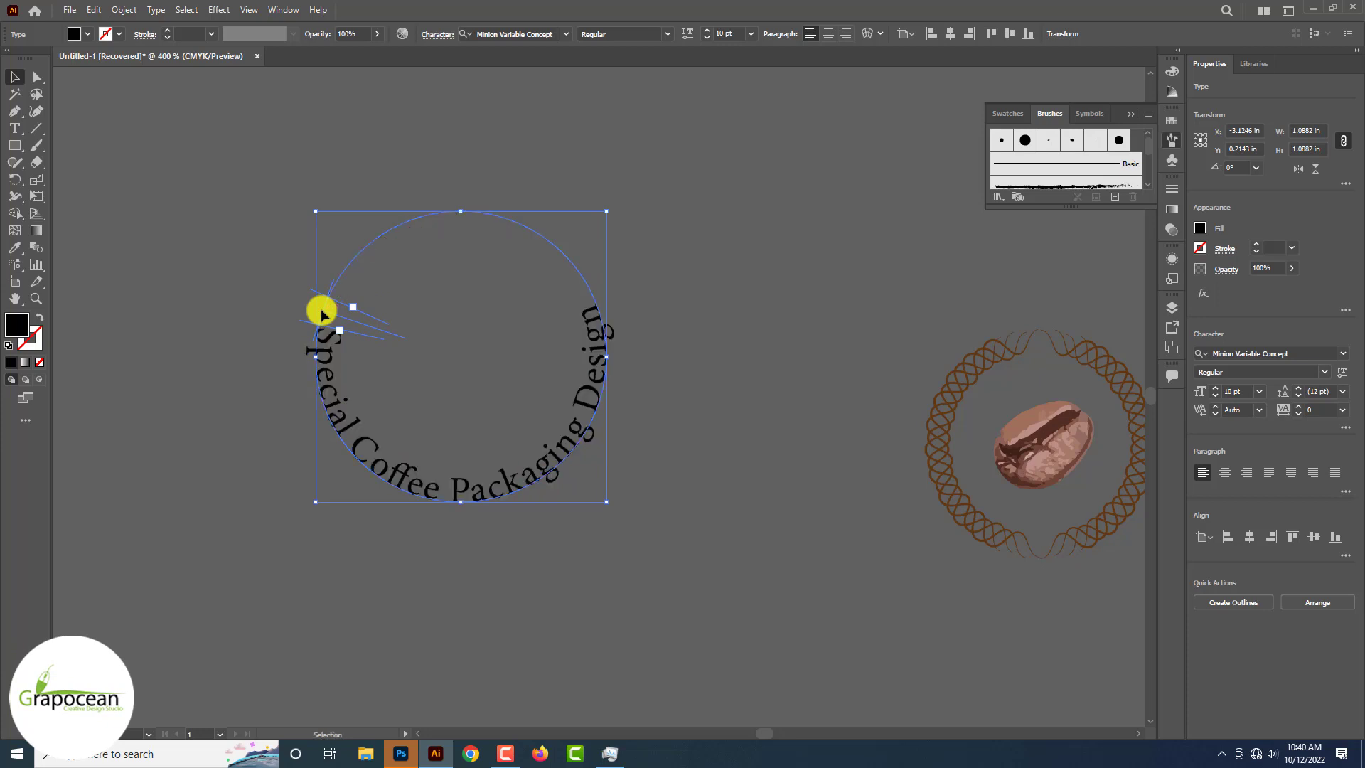
# - Move the circular text onto the coffee bean emblem so it surrounds the braided ring
pyautogui.click(152, 296)
pyautogui.scroll(-2, 515, 498)
pyautogui.moveTo(527, 487); pyautogui.dragTo(817, 564)
pyautogui.scroll(3, 818, 569)
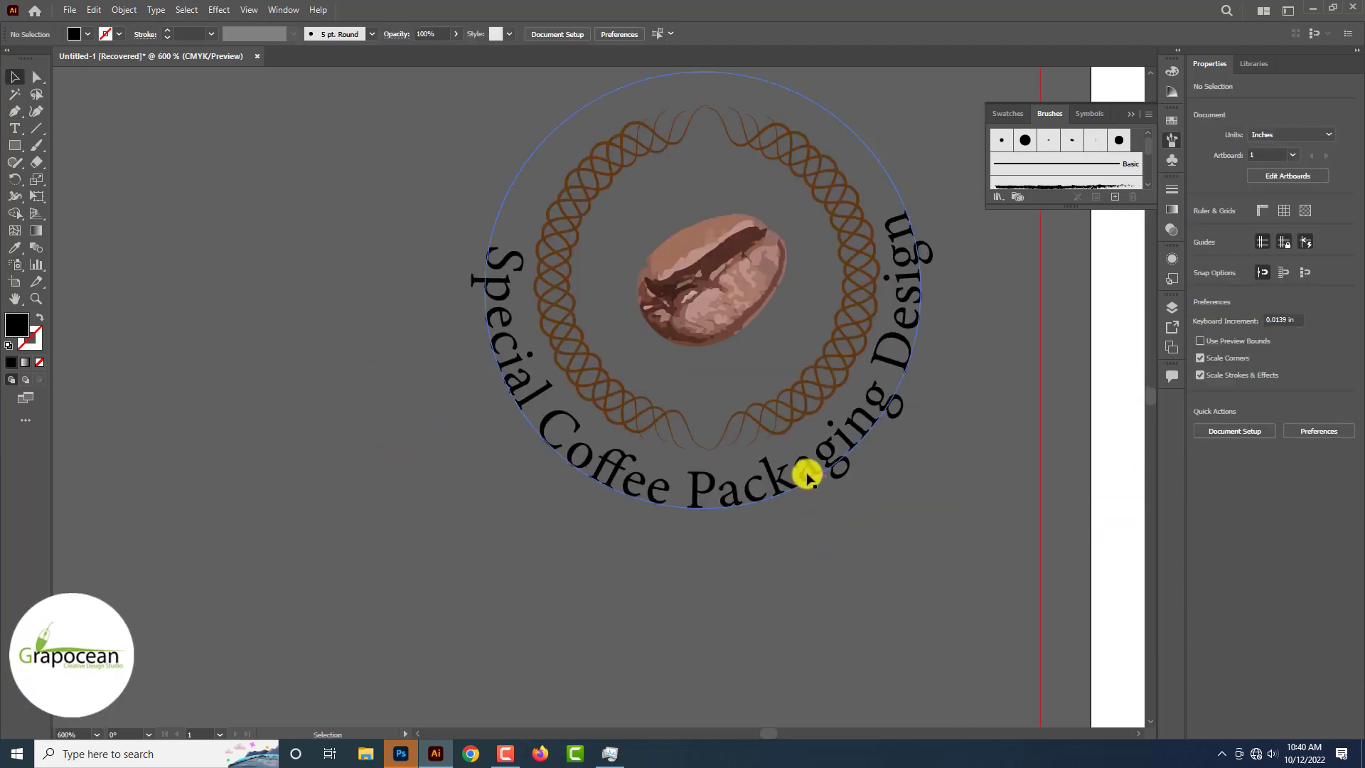
# - Scale the circular text down to about 5.46 pt and centre it between the bean and the braided ring
pyautogui.moveTo(921, 508); pyautogui.dragTo(822, 410)
pyautogui.click(797, 478)
pyautogui.scroll(-2, 542, 550)
pyautogui.scroll(2, 534, 512)
pyautogui.click(588, 405)
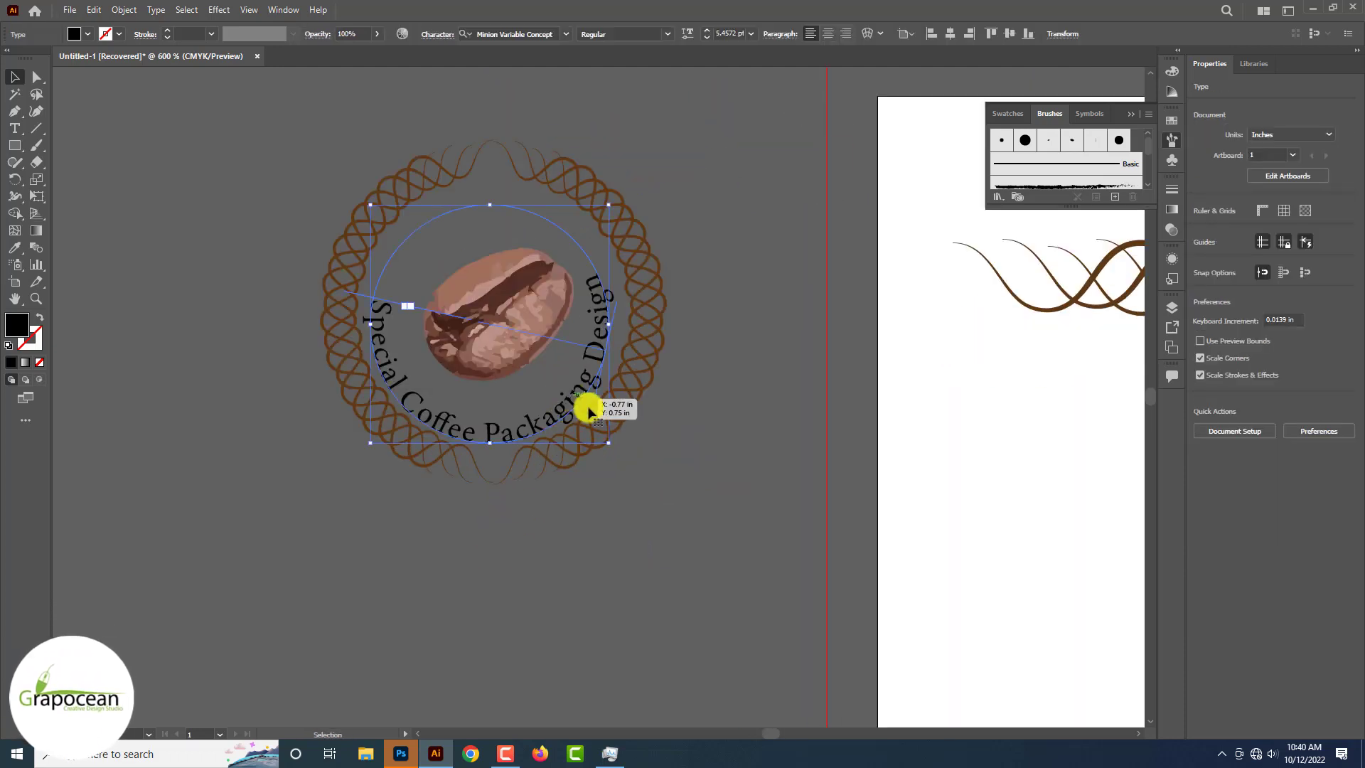
pyautogui.click(692, 469)
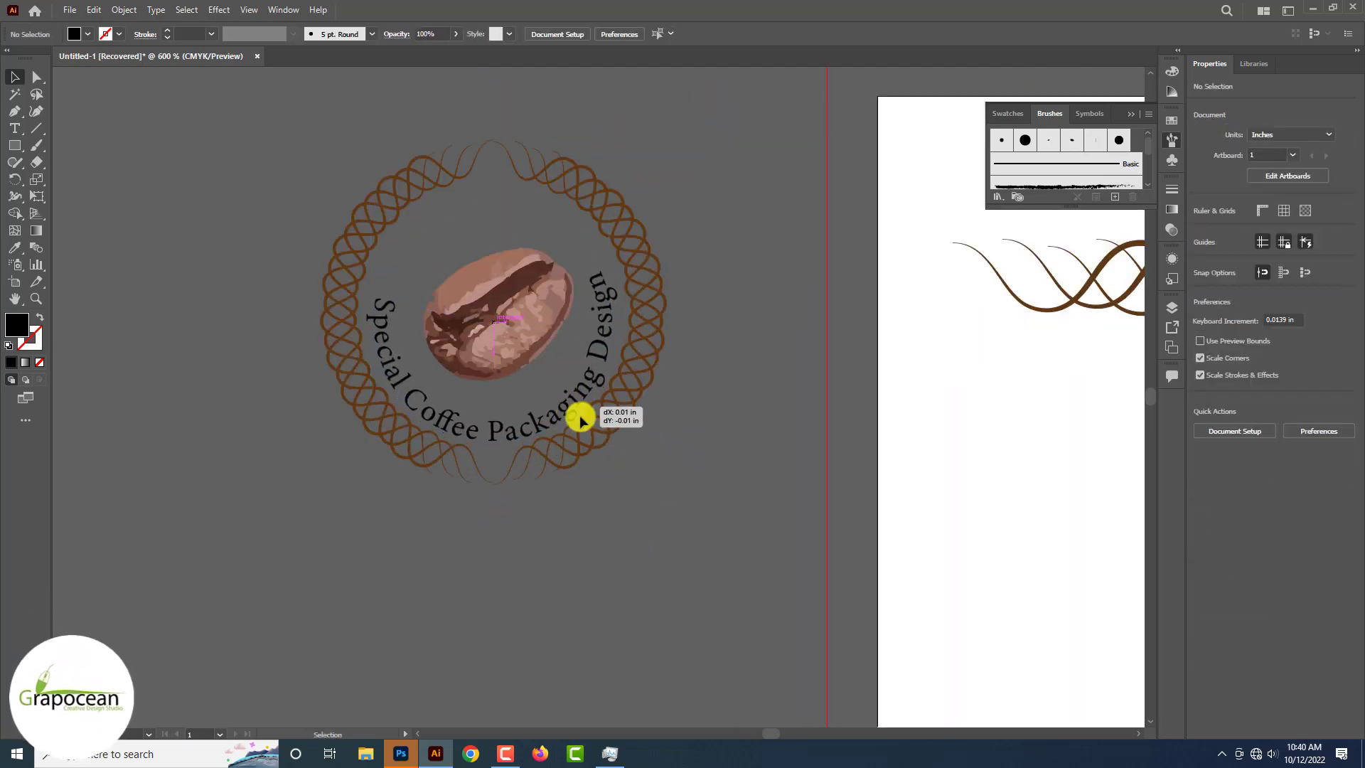
# - Shrink the coffee bean slightly to leave more room inside the circular text
pyautogui.click(620, 423)
pyautogui.click(643, 369)
pyautogui.click(518, 332)
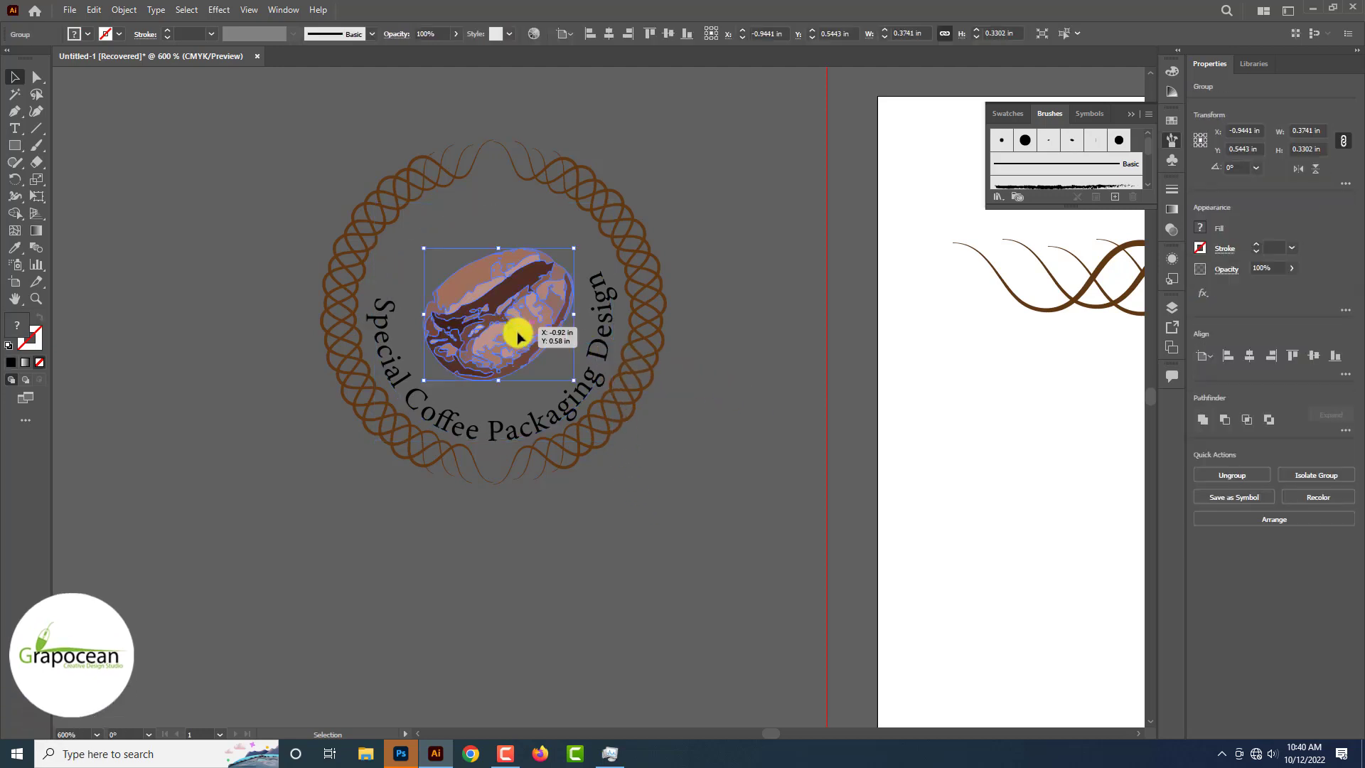
pyautogui.moveTo(571, 378); pyautogui.dragTo(558, 368)
pyautogui.click(658, 524)
pyautogui.scroll(-2, 658, 524)
pyautogui.scroll(2, 659, 524)
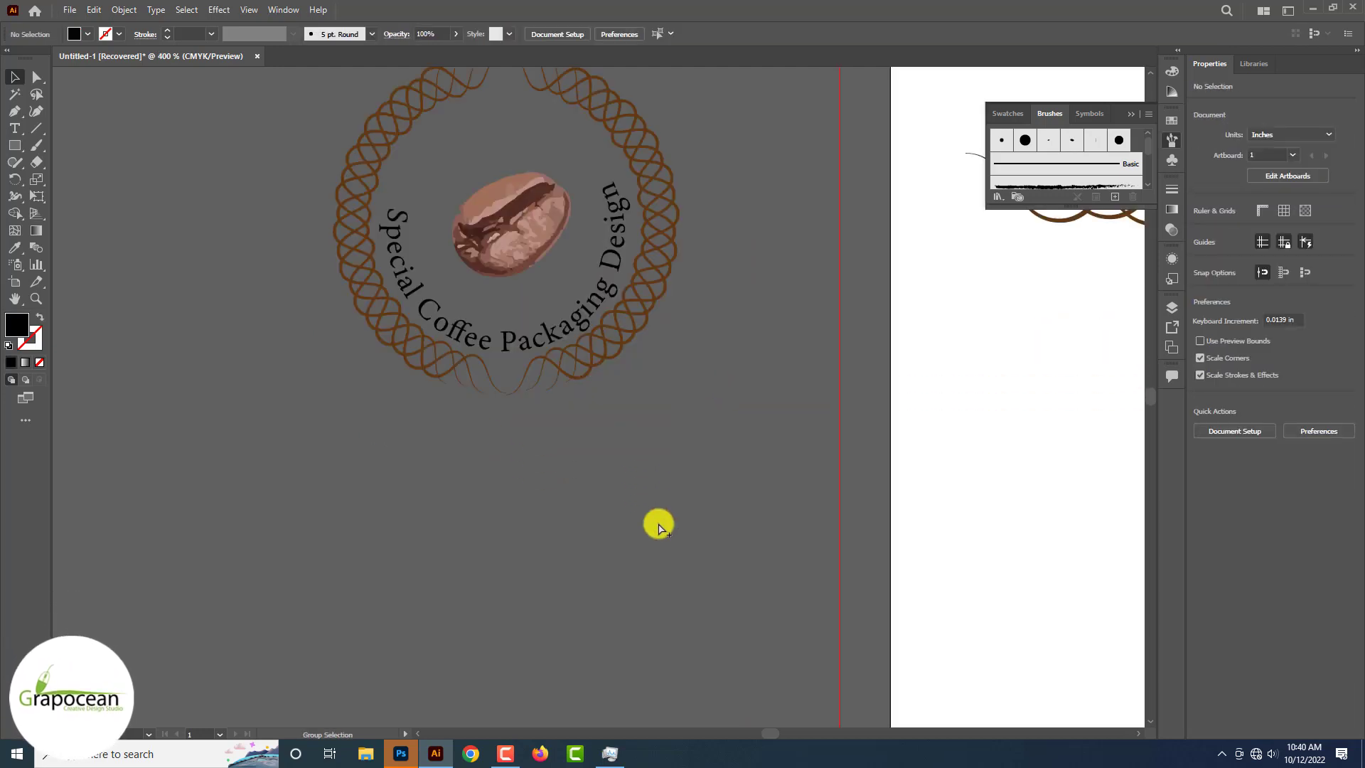
# - Draw a circle about 0.64 in wide centred over the coffee bean, within the braided ring
pyautogui.moveTo(15, 146); pyautogui.dragTo(69, 179)
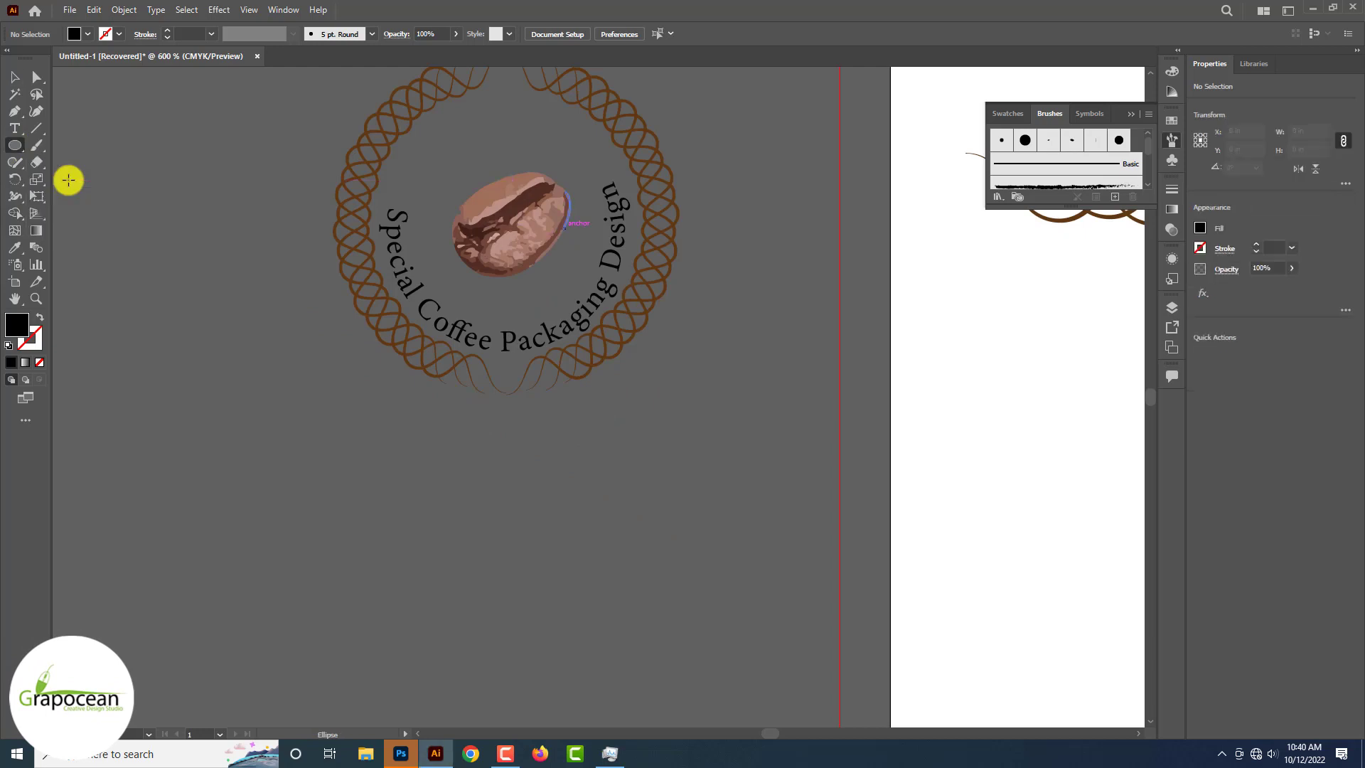
pyautogui.moveTo(509, 223); pyautogui.dragTo(624, 352)
pyautogui.click(15, 77)
pyautogui.click(183, 243)
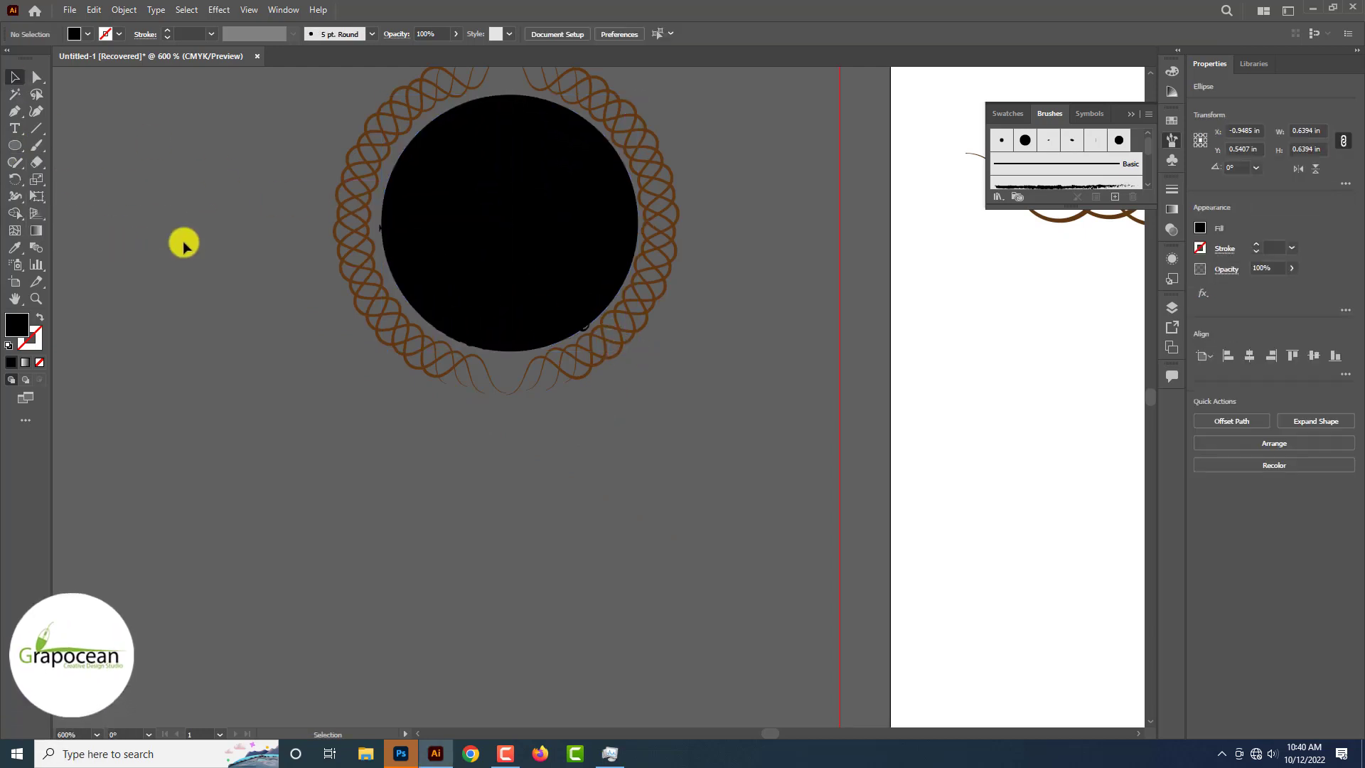
pyautogui.moveTo(554, 231); pyautogui.dragTo(552, 231)
pyautogui.moveTo(589, 274); pyautogui.dragTo(588, 274)
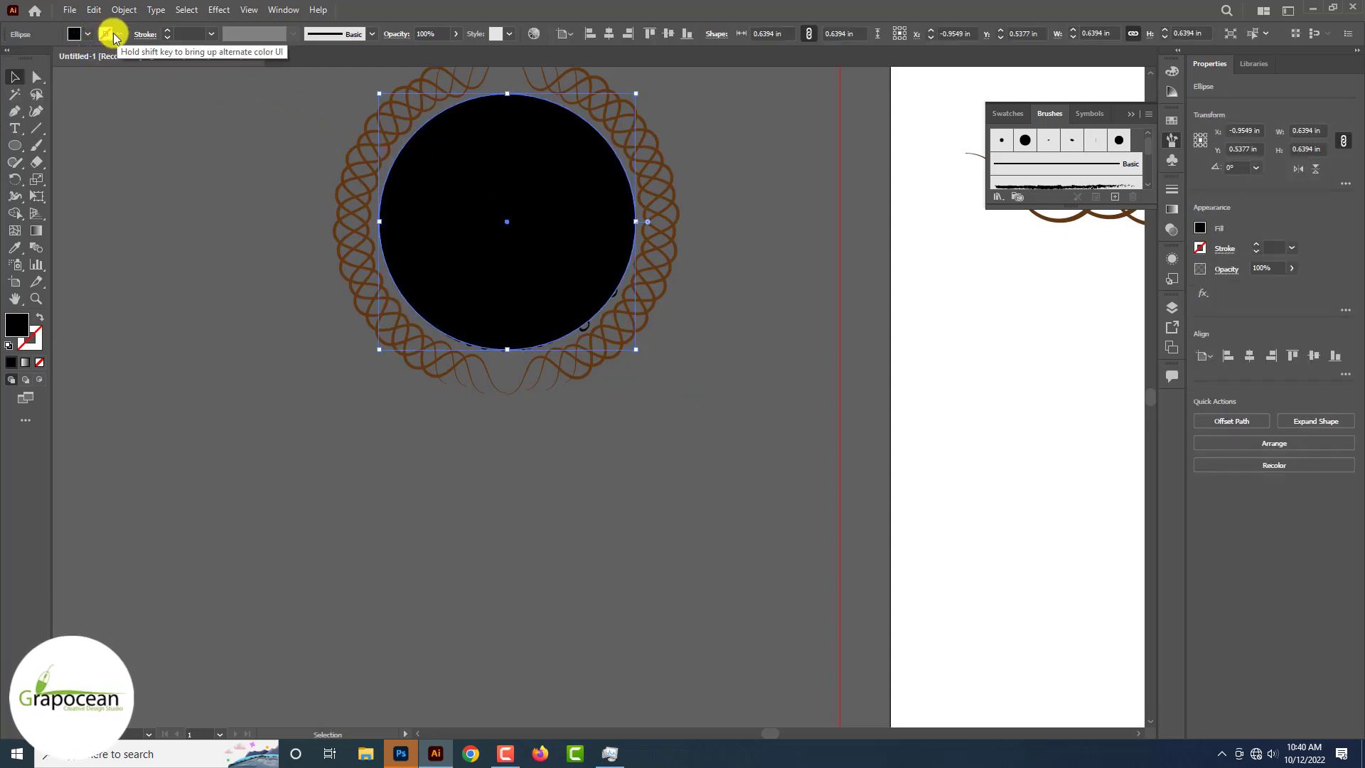
# - Remove the circle's fill and give it a near-white stroke of 3 pt
pyautogui.click(113, 34)
pyautogui.click(87, 34)
pyautogui.click(10, 59)
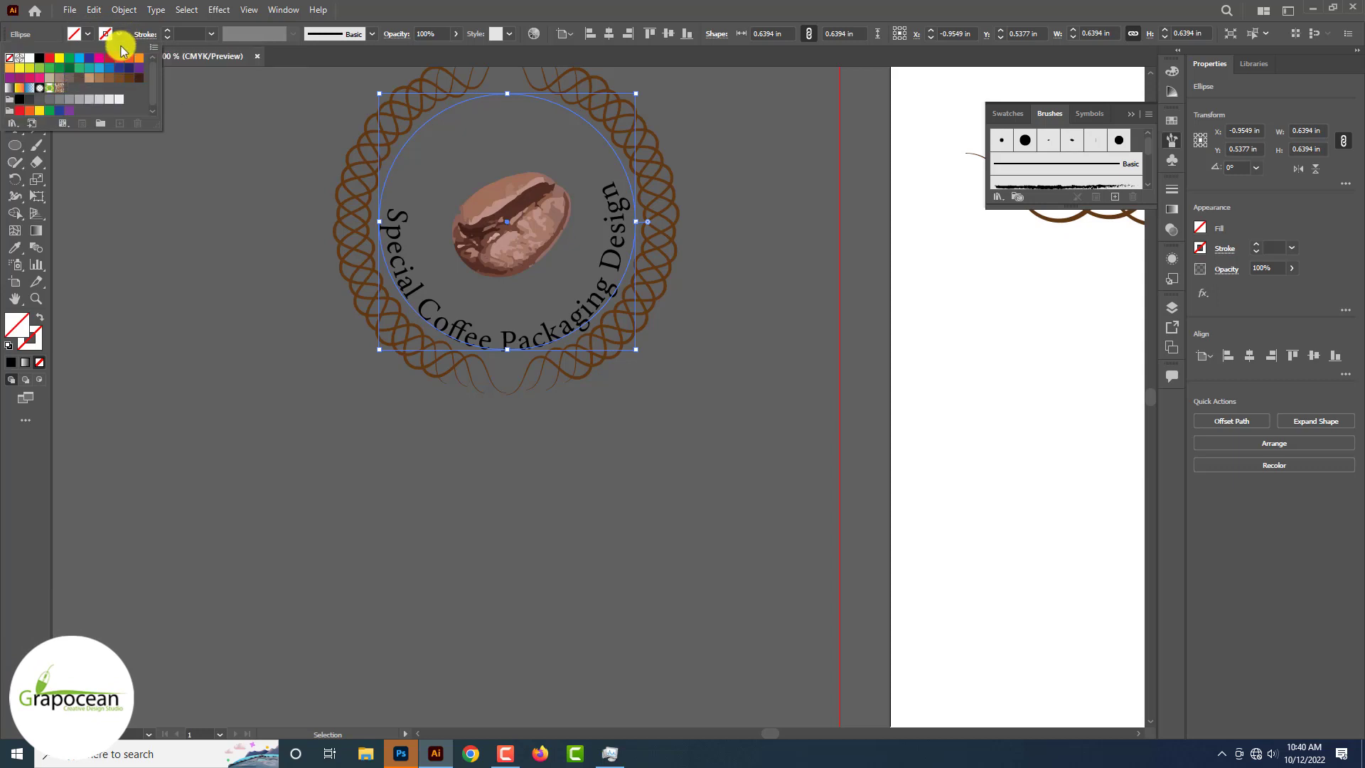
pyautogui.click(119, 99)
pyautogui.click(168, 30)
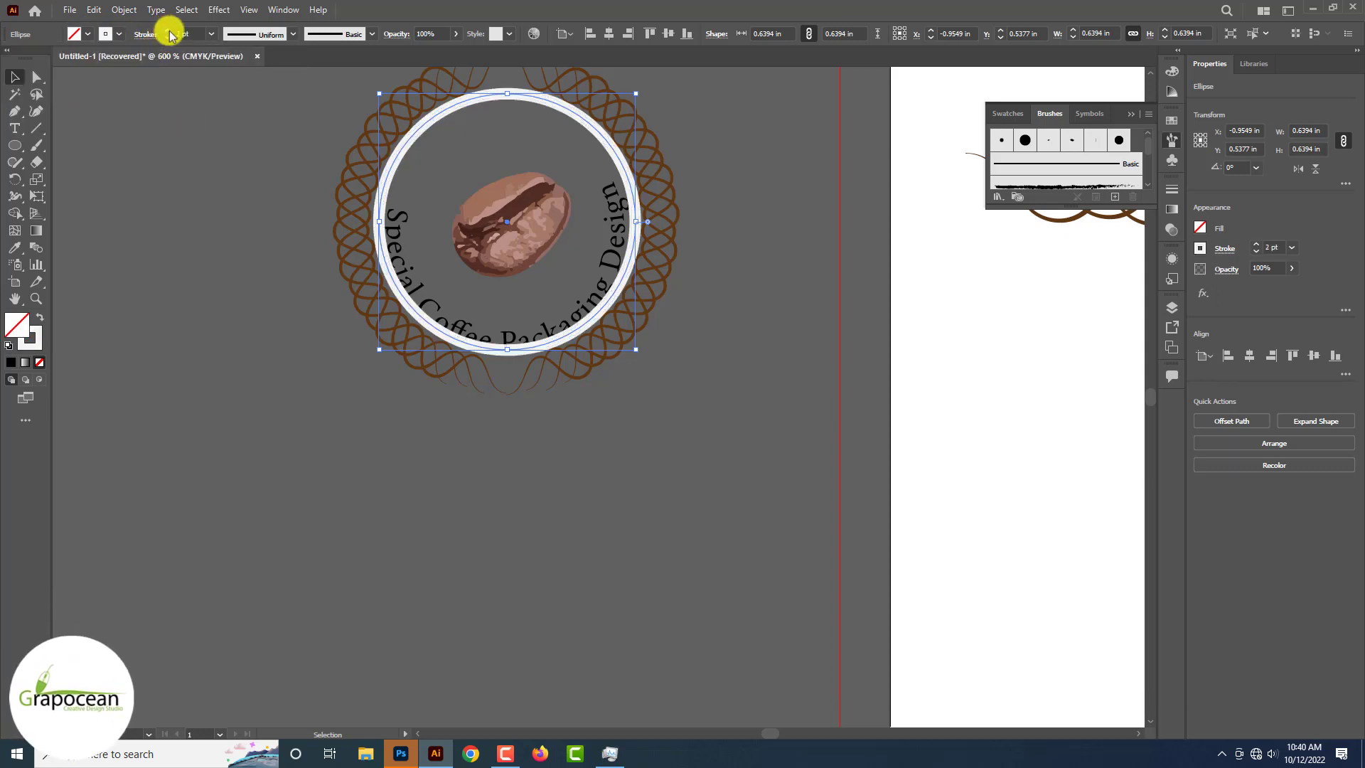
pyautogui.click(168, 31)
pyautogui.click(74, 186)
# - Scale the white ring down to about 0.60 in wide and thicken its stroke to 6 pt
pyautogui.click(635, 217)
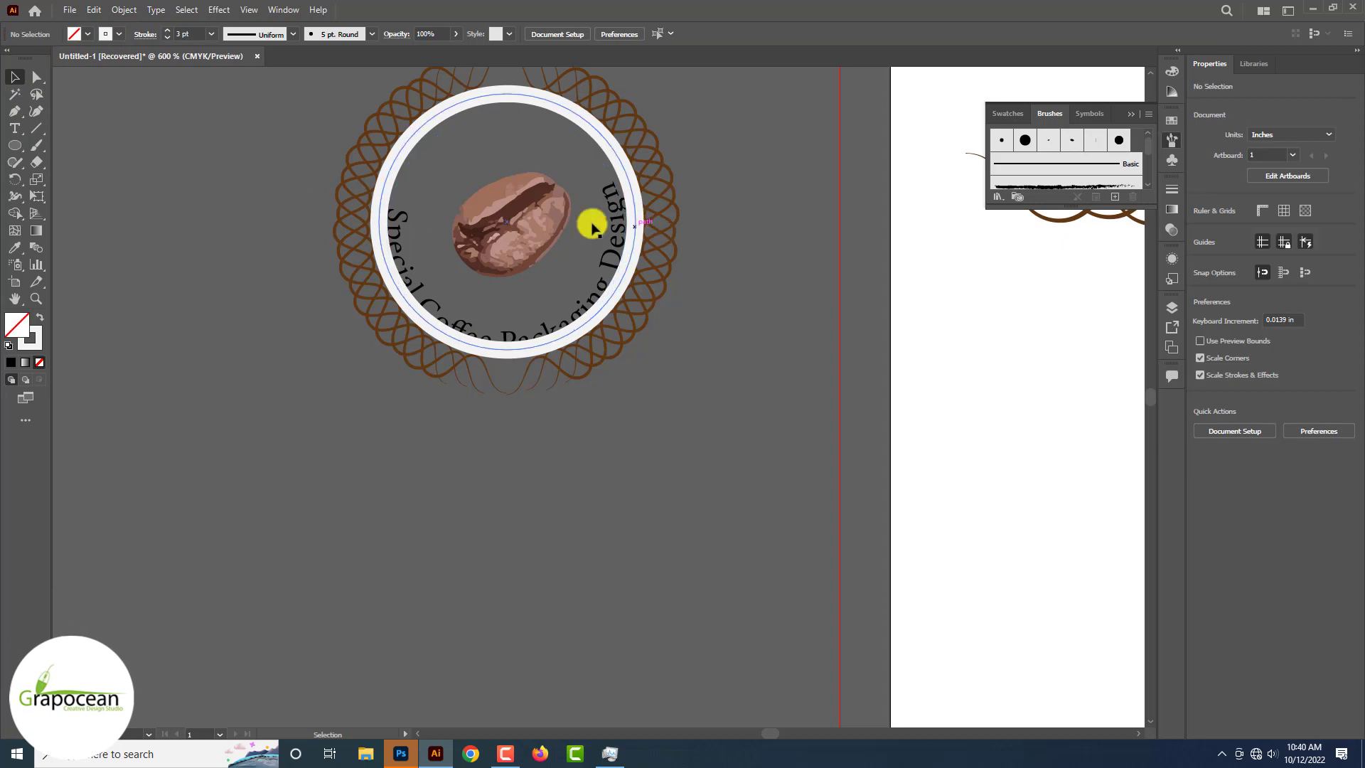
pyautogui.click(168, 30)
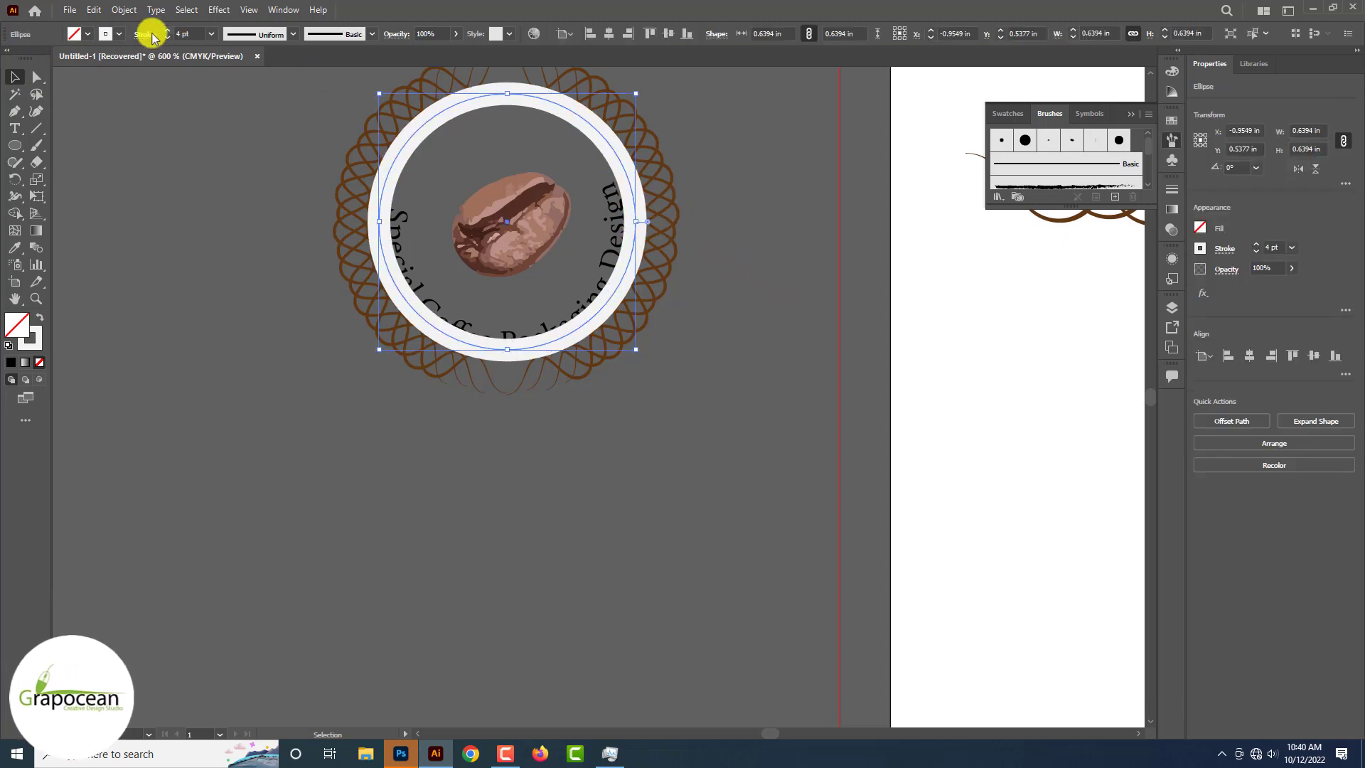
pyautogui.click(197, 286)
pyautogui.click(619, 299)
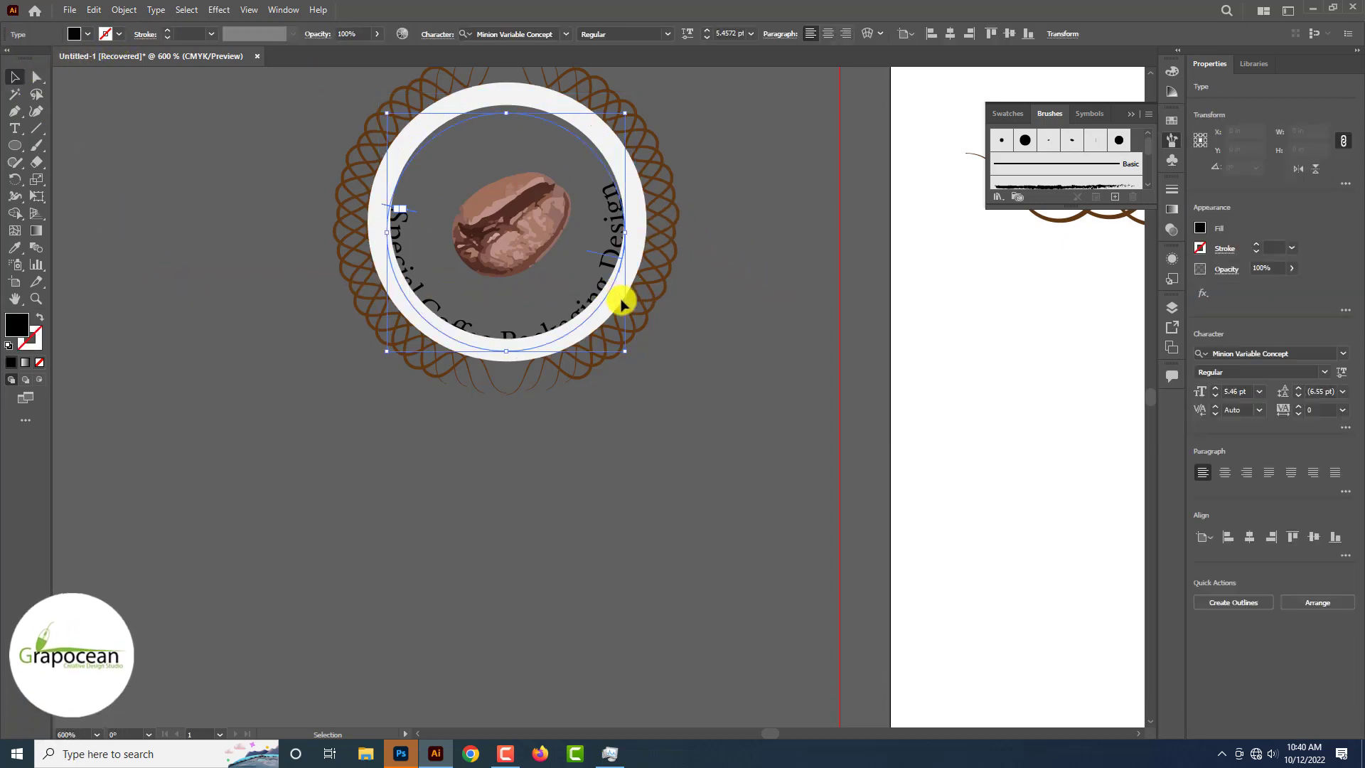
pyautogui.click(711, 430)
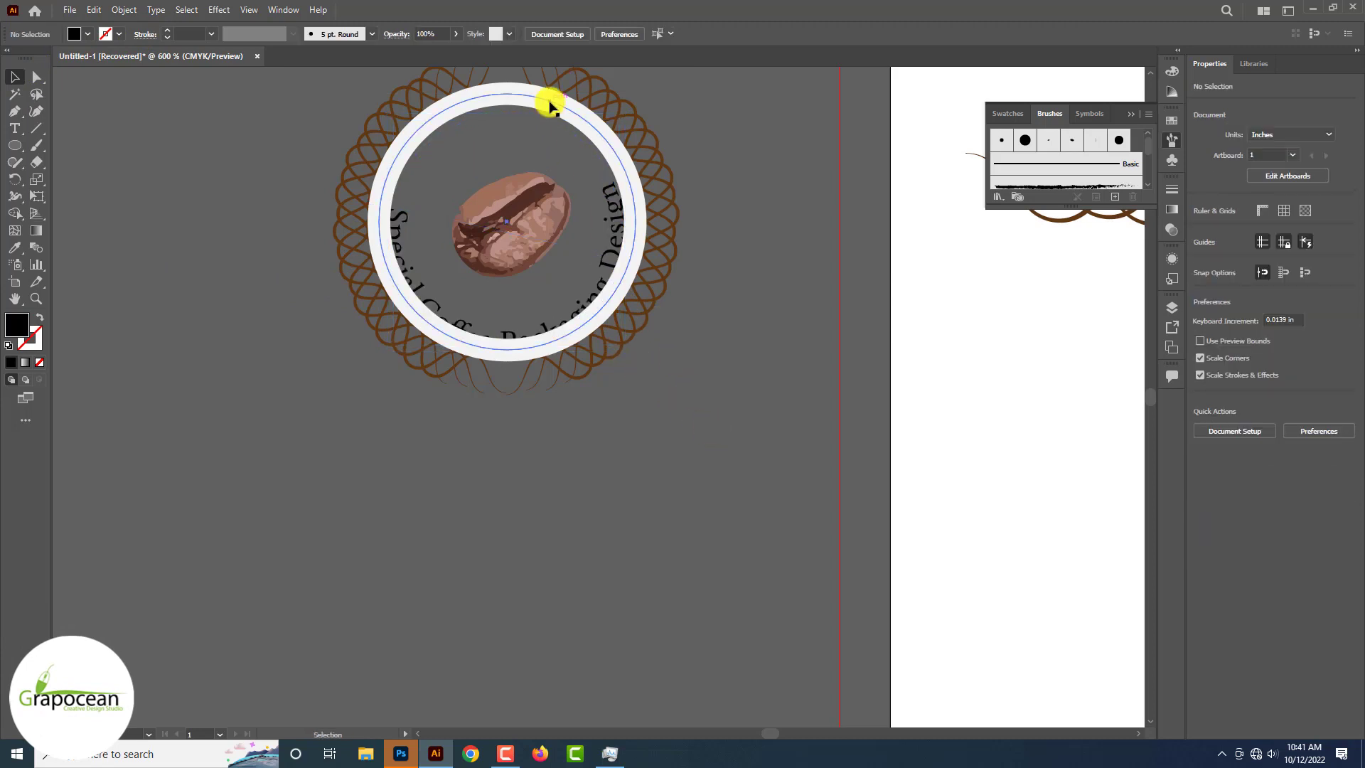
pyautogui.click(548, 105)
pyautogui.moveTo(636, 352); pyautogui.dragTo(629, 344)
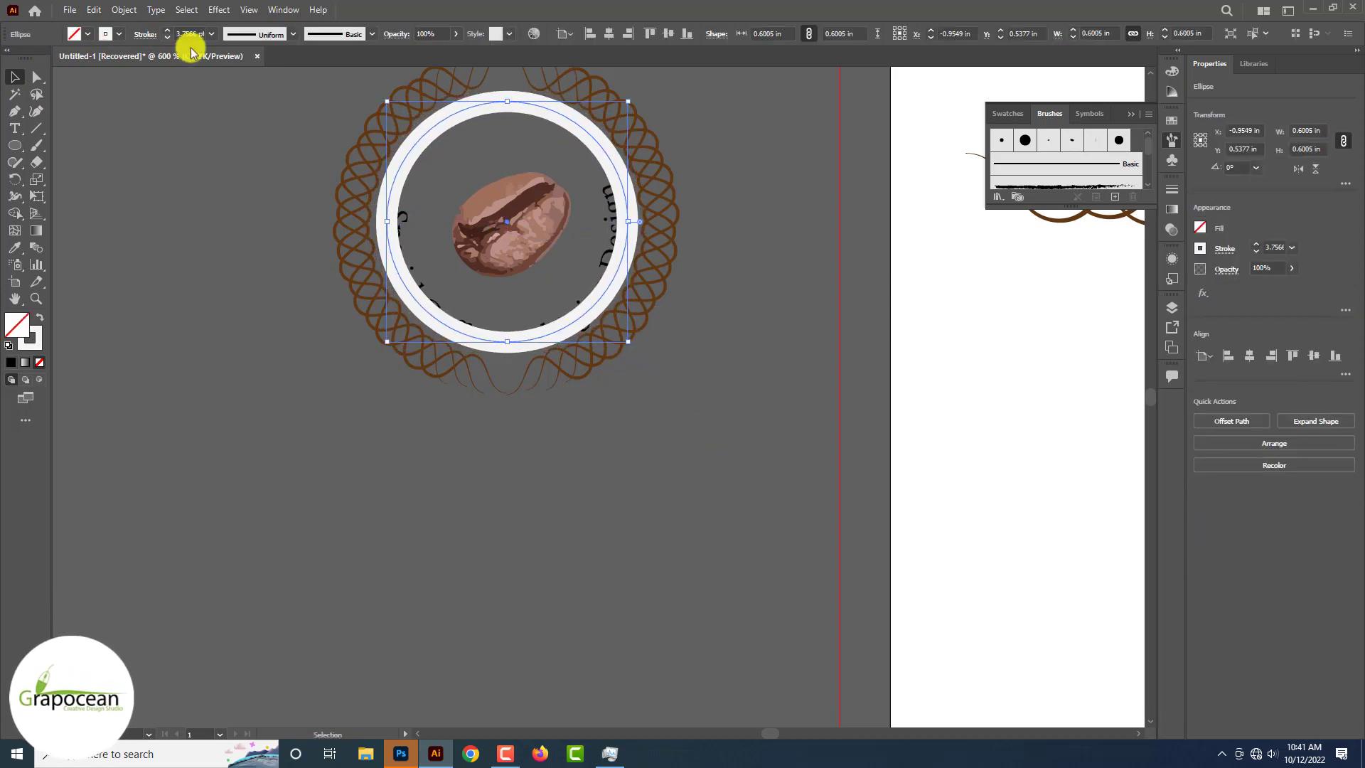
pyautogui.click(167, 31)
pyautogui.click(168, 31)
pyautogui.click(165, 231)
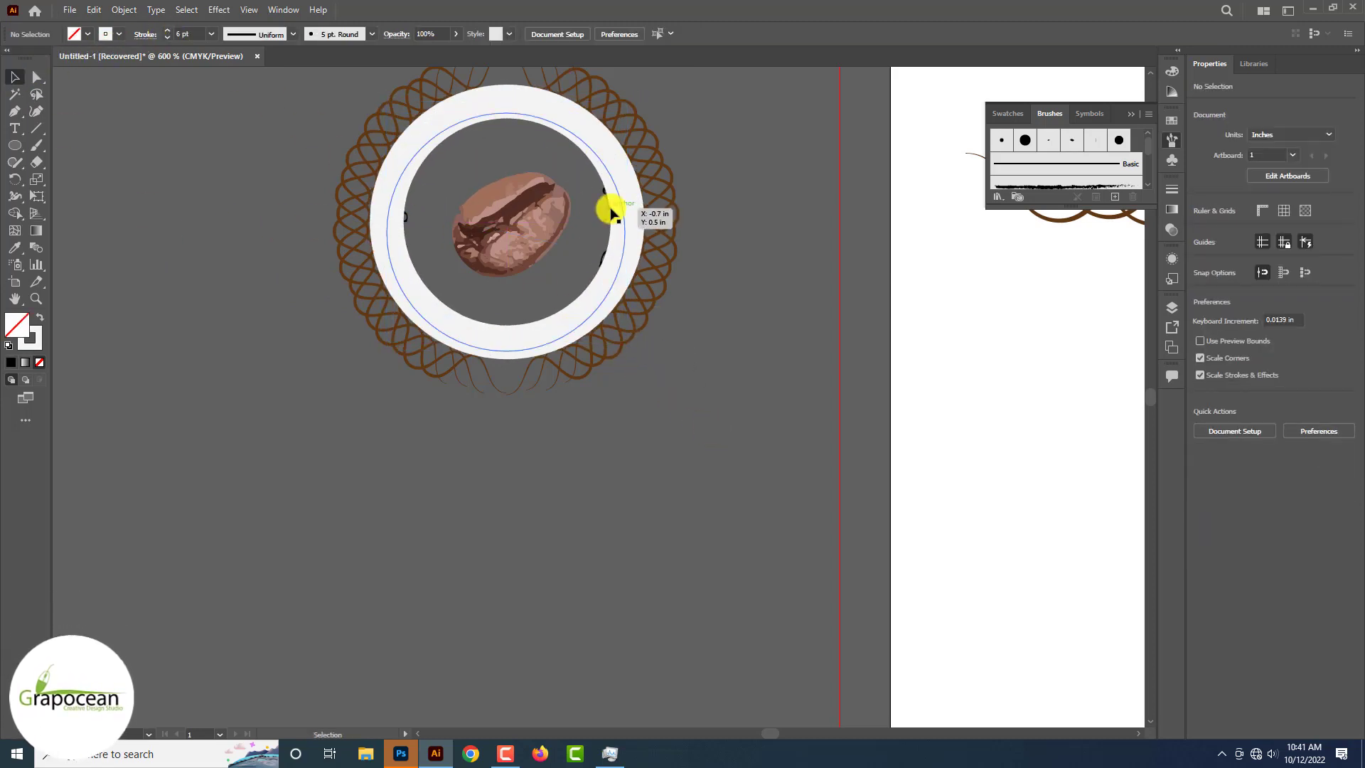
# - Bring the circular text in front of the white ring and resize it to about 5.8 pt to fit the band
pyautogui.click(610, 211)
pyautogui.moveTo(612, 212); pyautogui.dragTo(507, 100)
pyautogui.moveTo(625, 350); pyautogui.dragTo(633, 359)
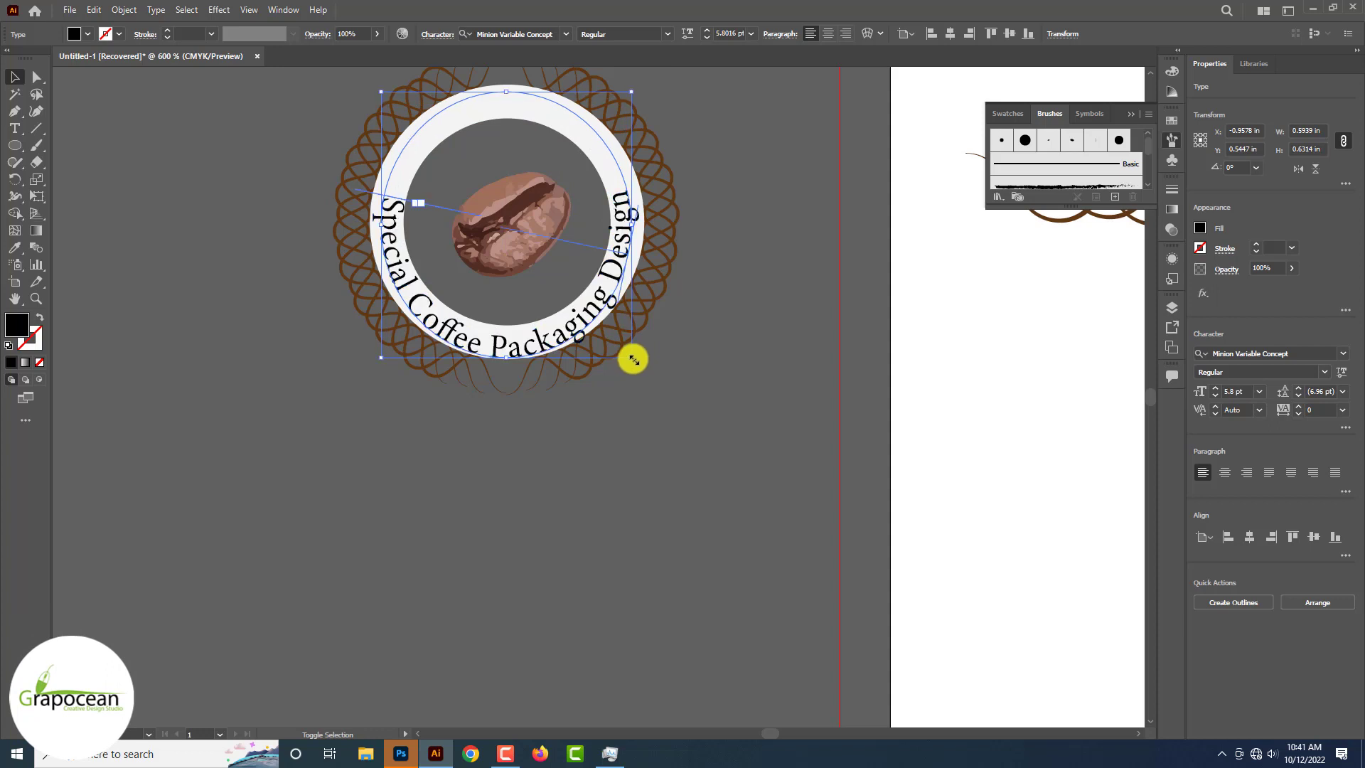
pyautogui.moveTo(506, 358); pyautogui.dragTo(505, 352)
pyautogui.click(589, 418)
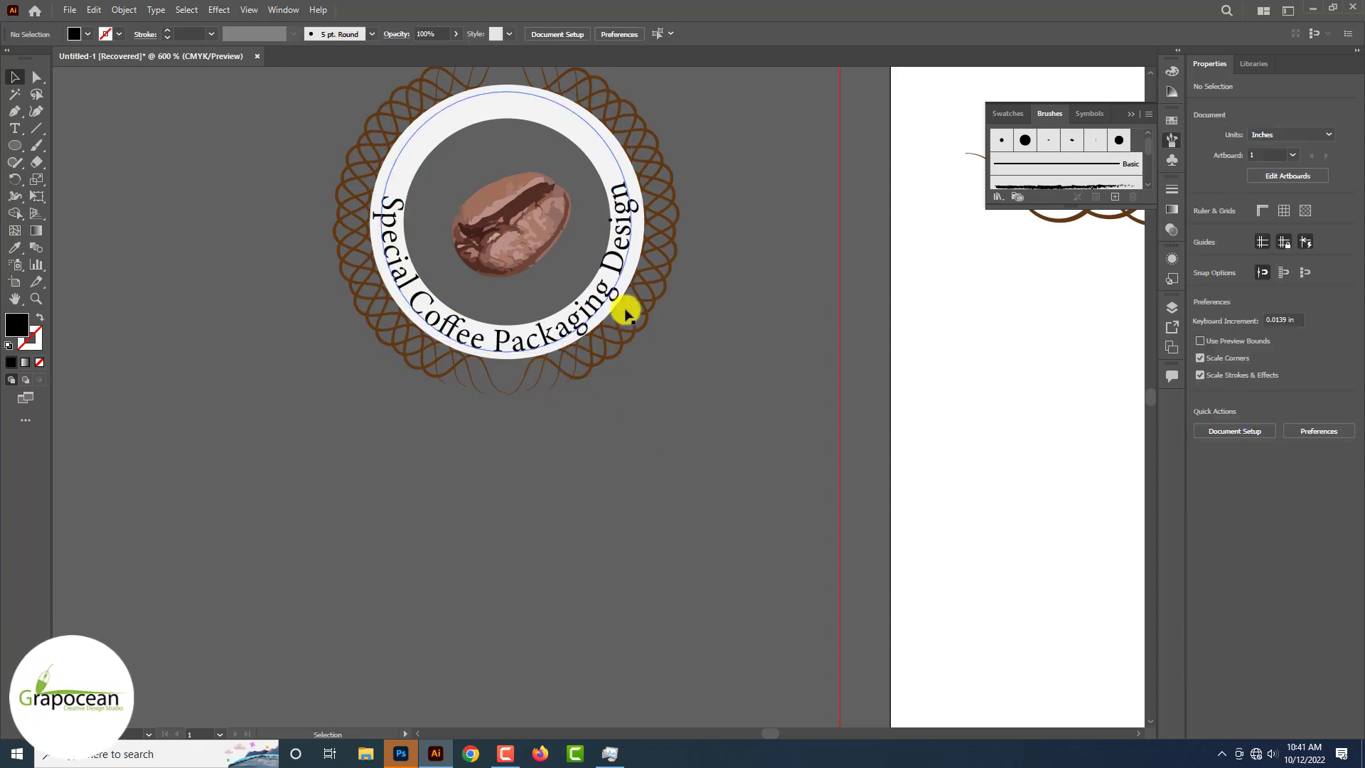
pyautogui.click(622, 241)
pyautogui.moveTo(635, 223); pyautogui.dragTo(377, 224)
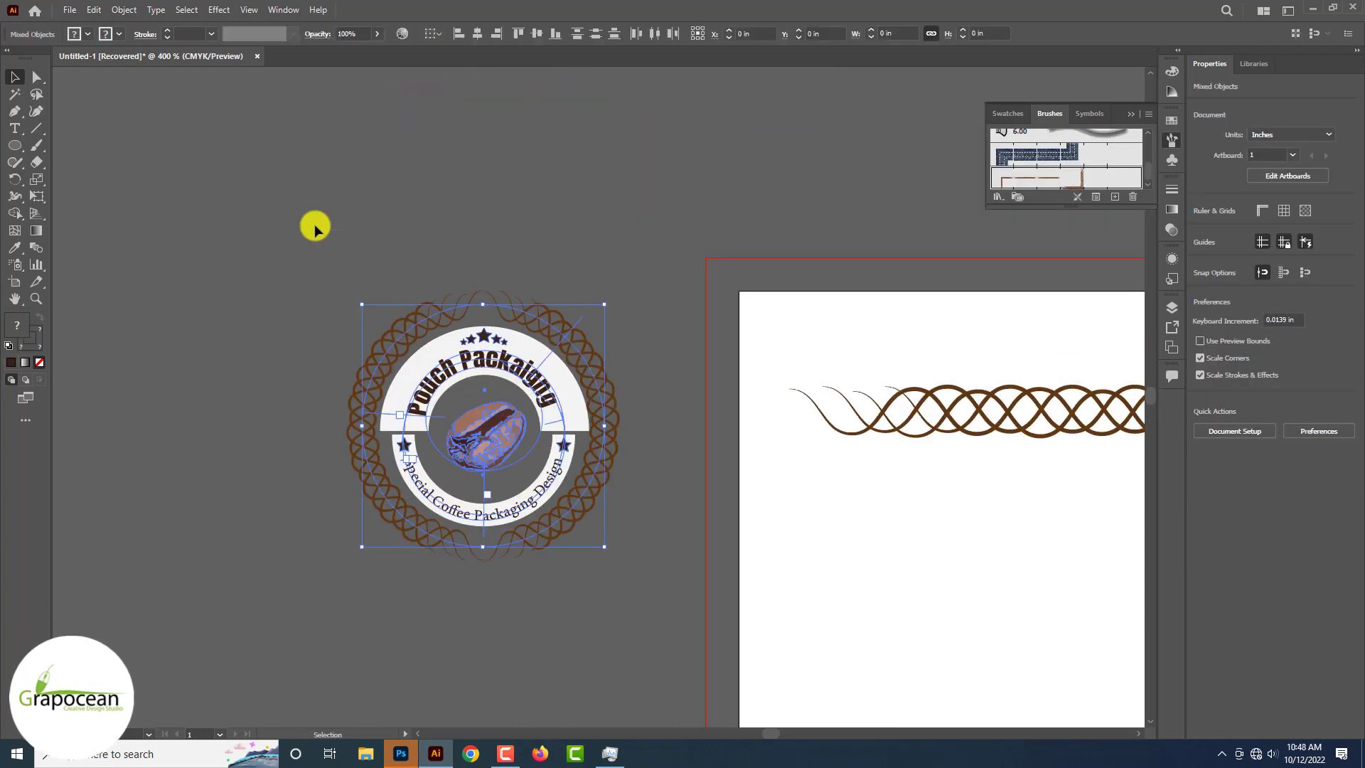
# - Transfer the selected Pouch Packaging emblem into the Photoshop pouch design and place it in the upper half as a vector smart object
pyautogui.scroll(-2, 460, 404)
pyautogui.click(545, 525)
pyautogui.moveTo(546, 524); pyautogui.dragTo(396, 299)
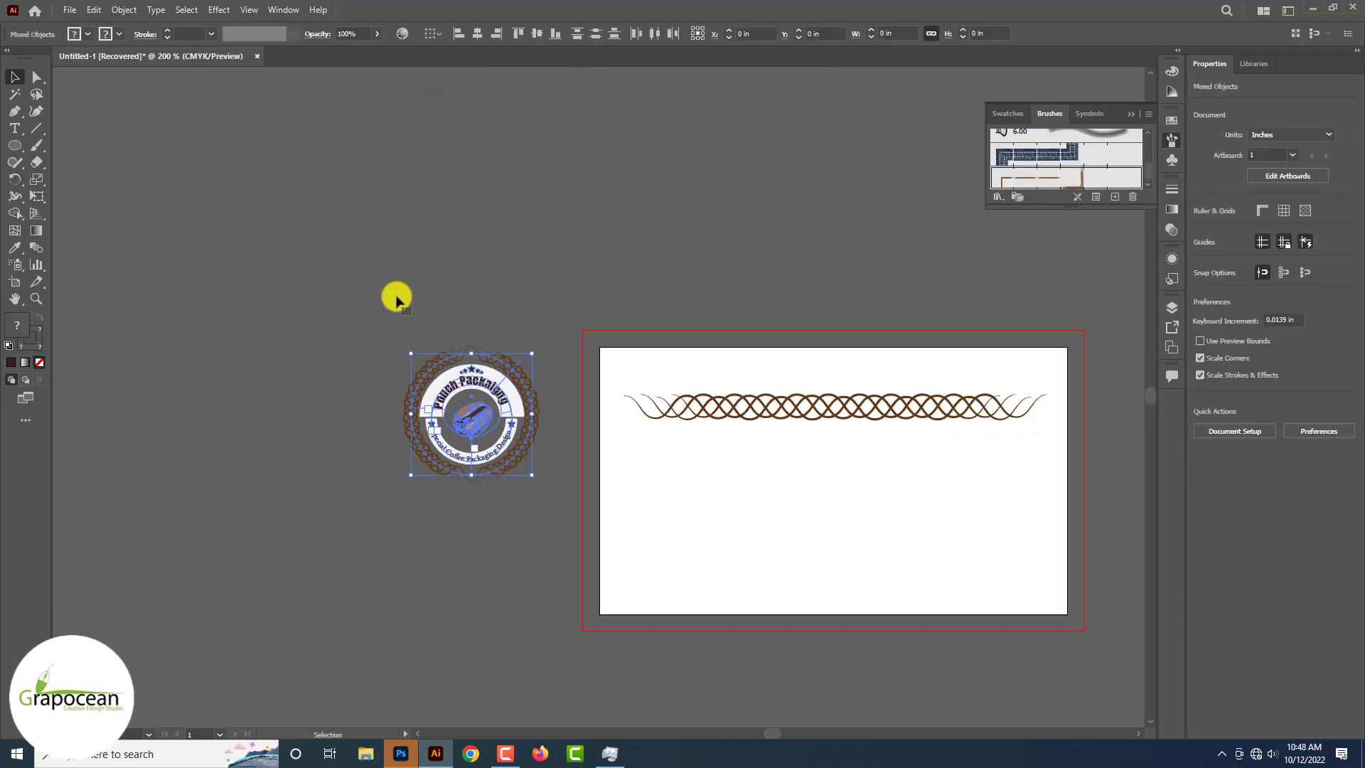
pyautogui.click(487, 434)
pyautogui.click(488, 434)
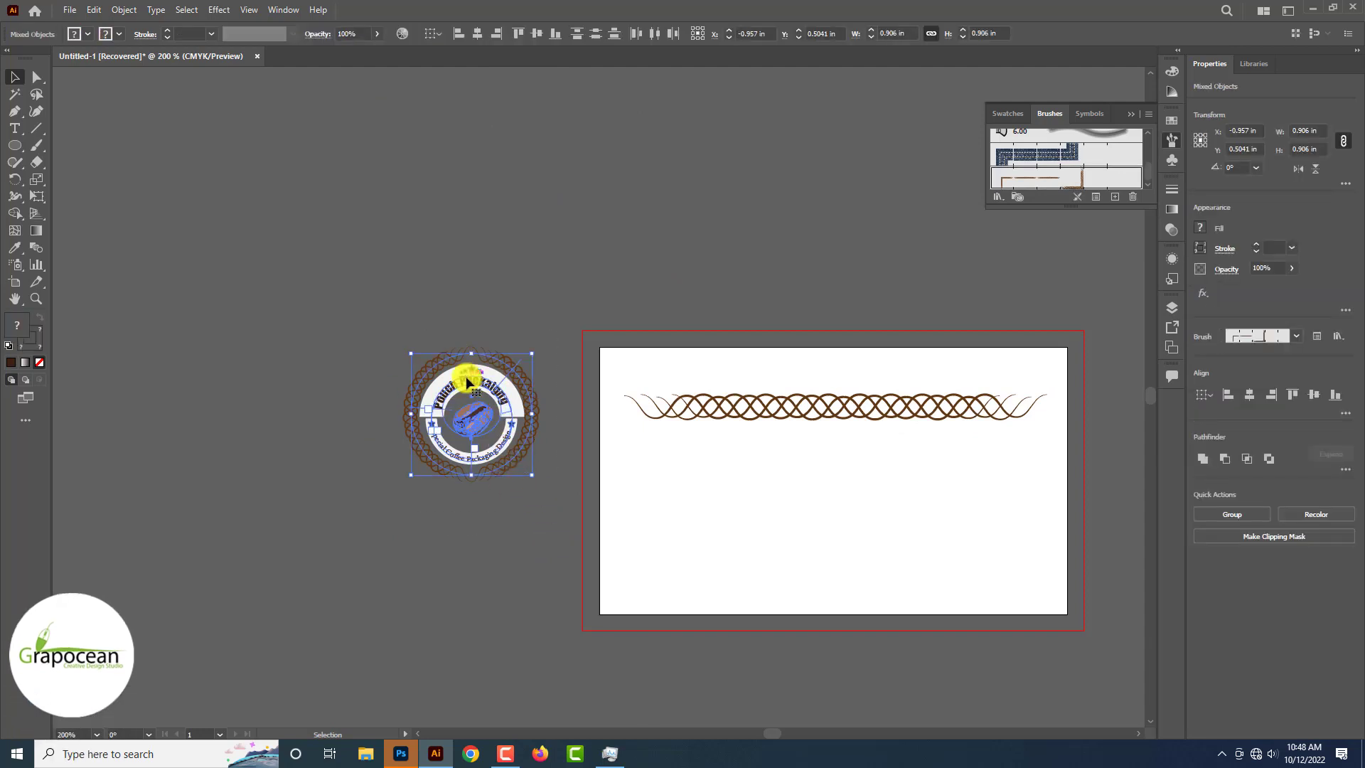
pyautogui.moveTo(463, 384); pyautogui.dragTo(613, 325)
pyautogui.scroll(2, 616, 308)
pyautogui.click(704, 30)
# - Hide the grid over the pouch artwork and check the placed emblem up close
pyautogui.hotkey('ctrl', '-')
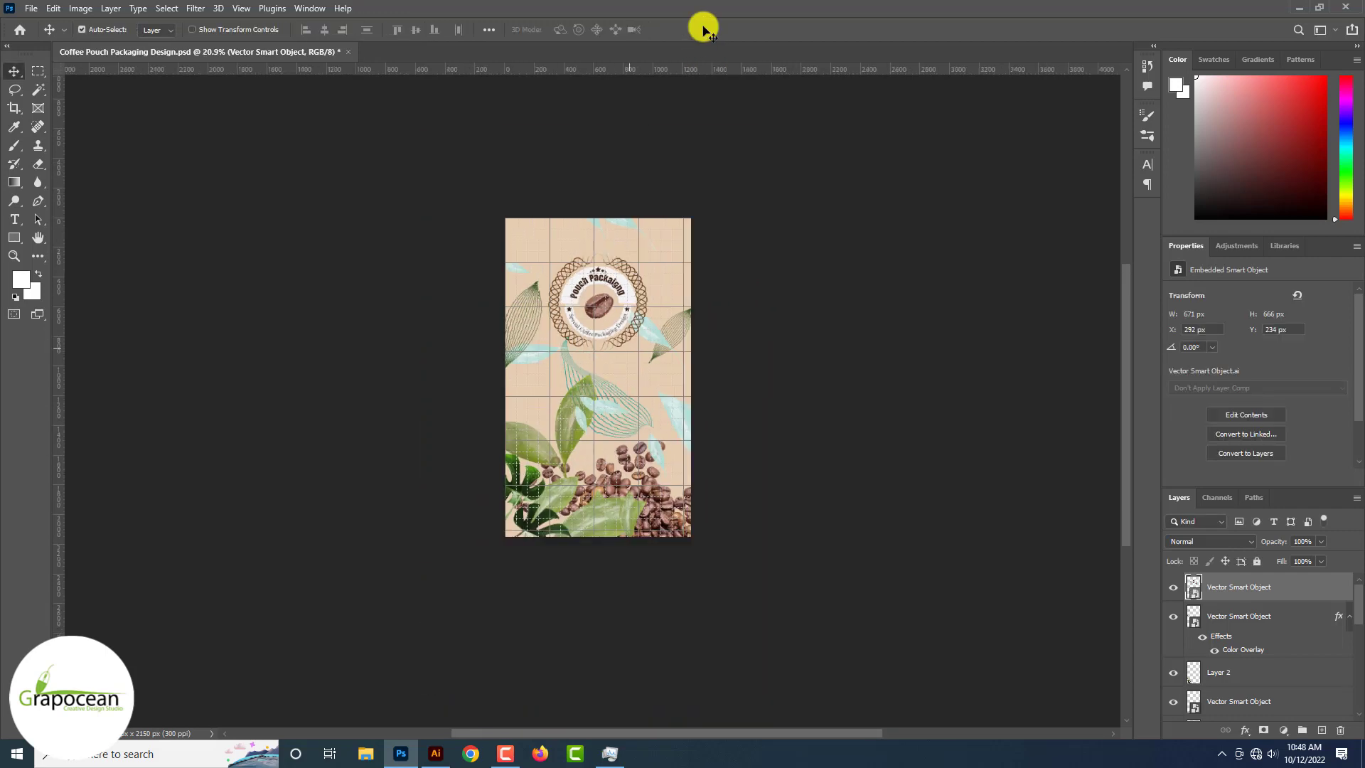
pyautogui.hotkey('ctrl', 'h')
pyautogui.scroll(7, 633, 360)
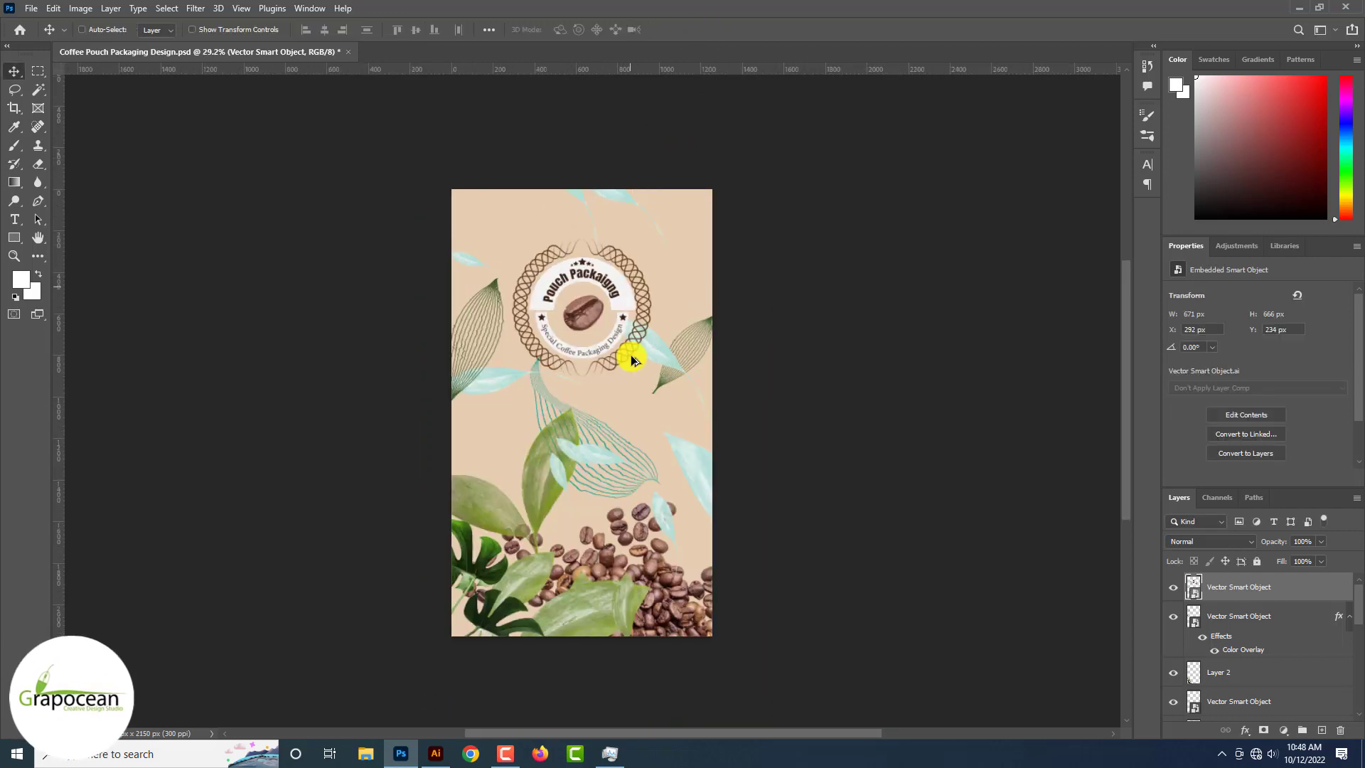
pyautogui.scroll(-3, 633, 360)
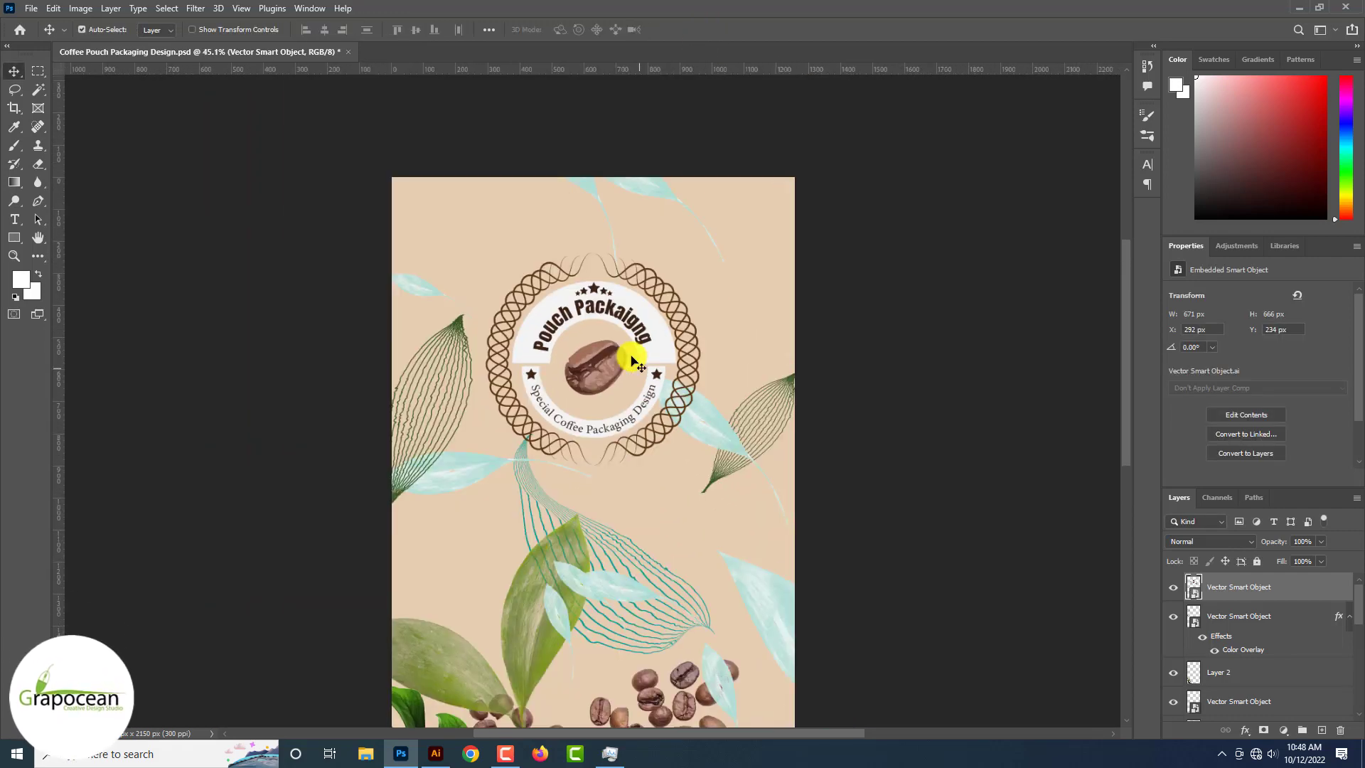
pyautogui.scroll(-1, 632, 360)
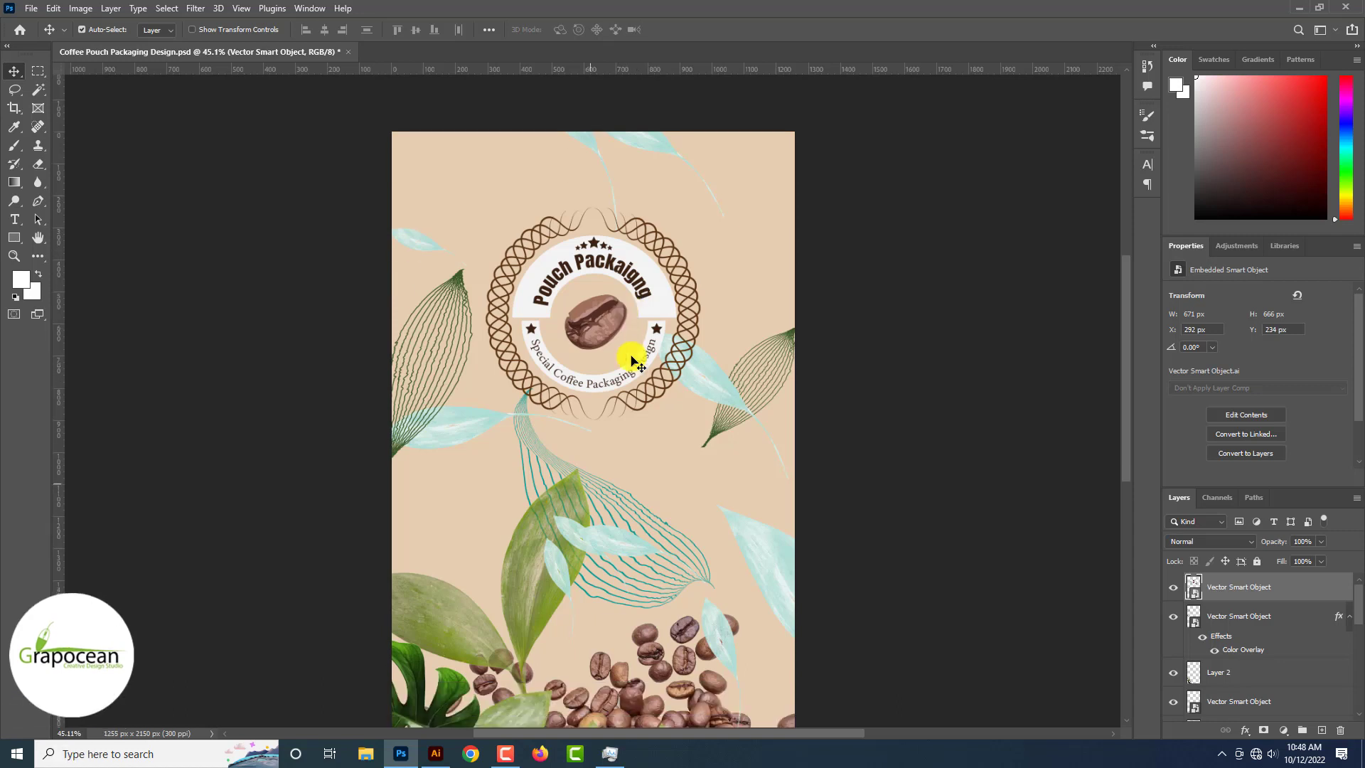
# - Add the white heading "COFFEE" in Intro Regular at 62 pt, centred below the emblem
pyautogui.click(20, 219)
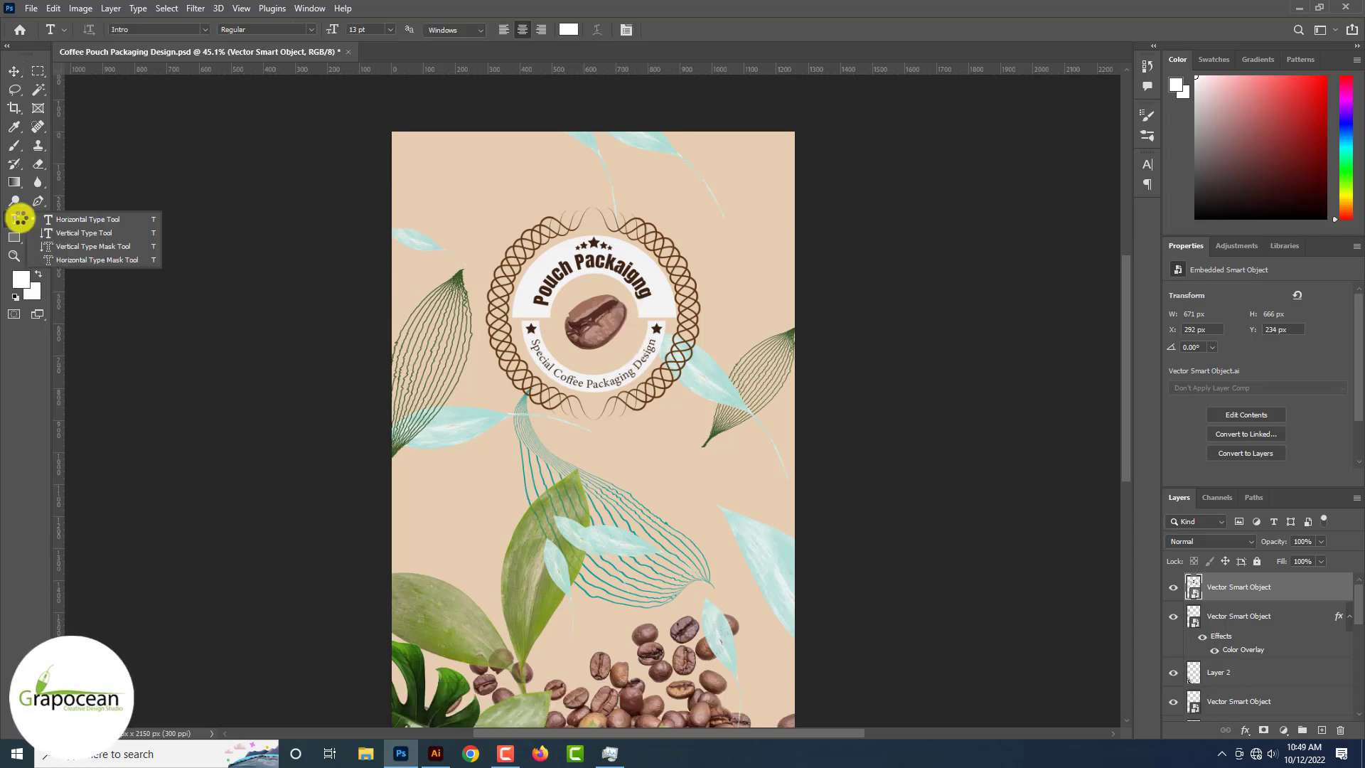
pyautogui.click(569, 457)
pyautogui.click(569, 457)
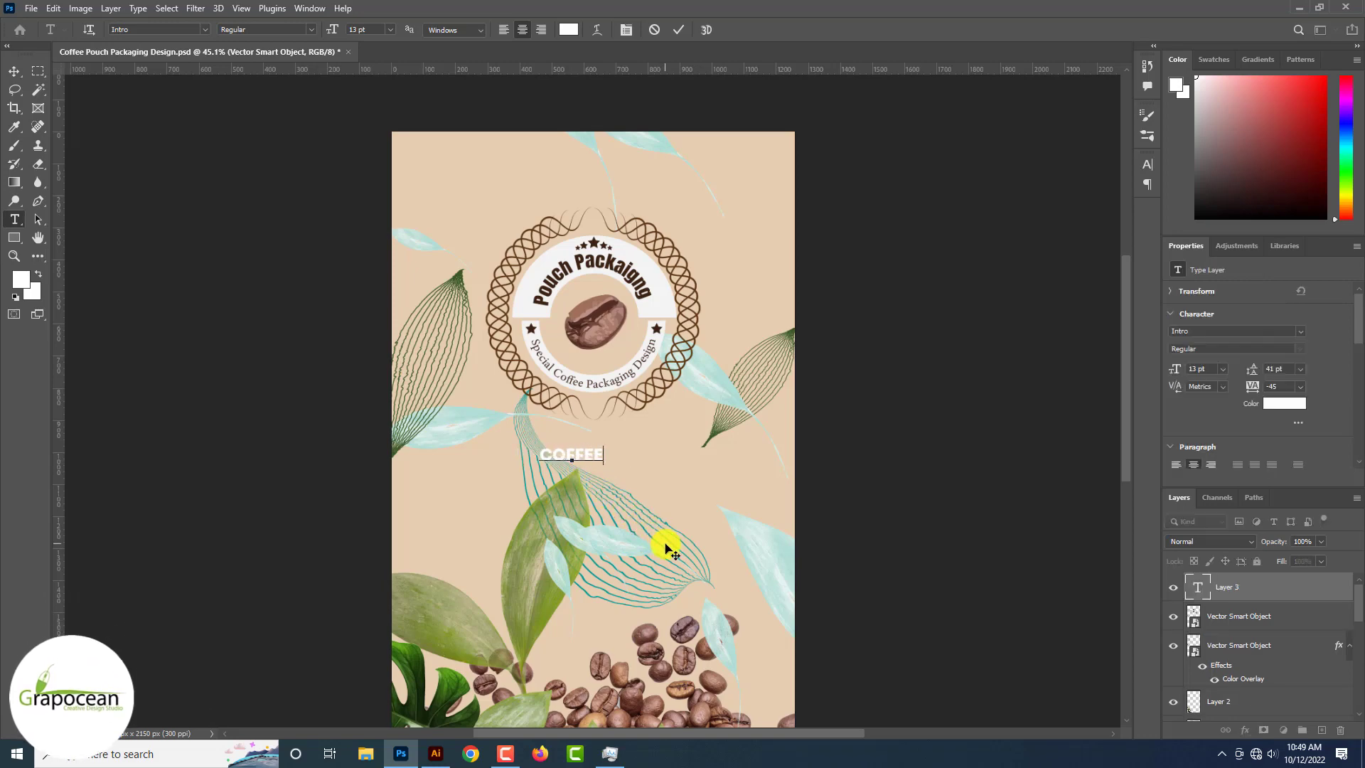
pyautogui.moveTo(335, 31); pyautogui.dragTo(369, 64)
pyautogui.click(13, 70)
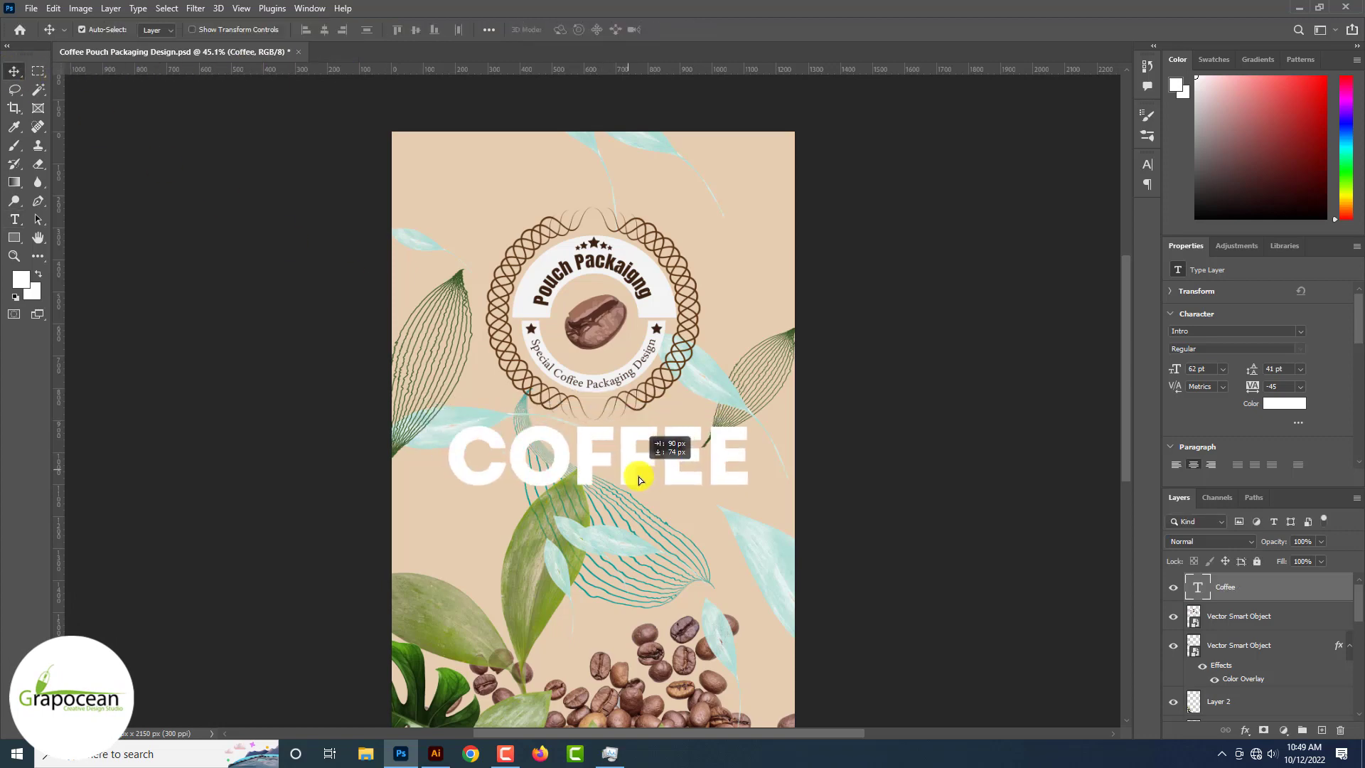
# - Restyle the heading as "Coffee" in Anton Regular at 75 pt with -5 tracking and place it just below the emblem
pyautogui.scroll(-2, 620, 488)
pyautogui.scroll(1, 620, 487)
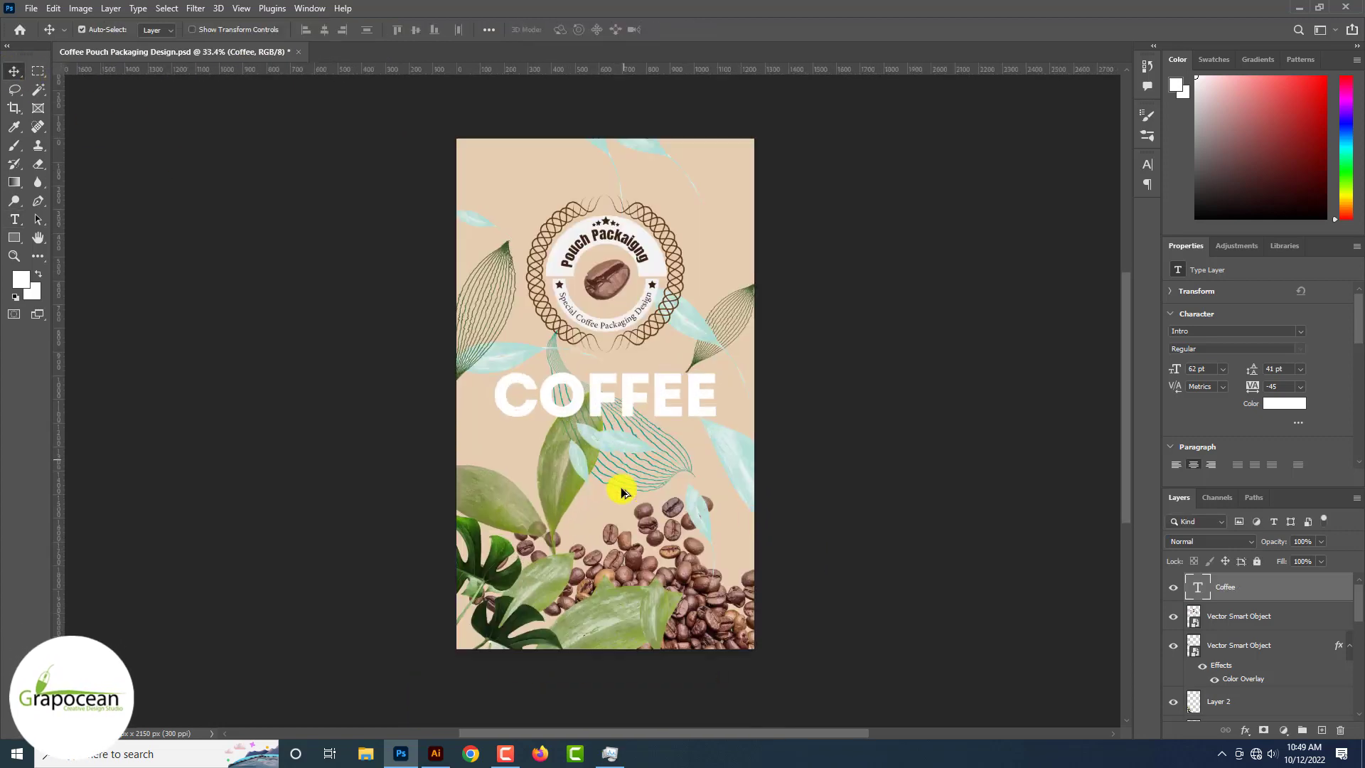
pyautogui.scroll(-1, 393, 389)
pyautogui.click(14, 220)
pyautogui.moveTo(491, 324); pyautogui.dragTo(781, 329)
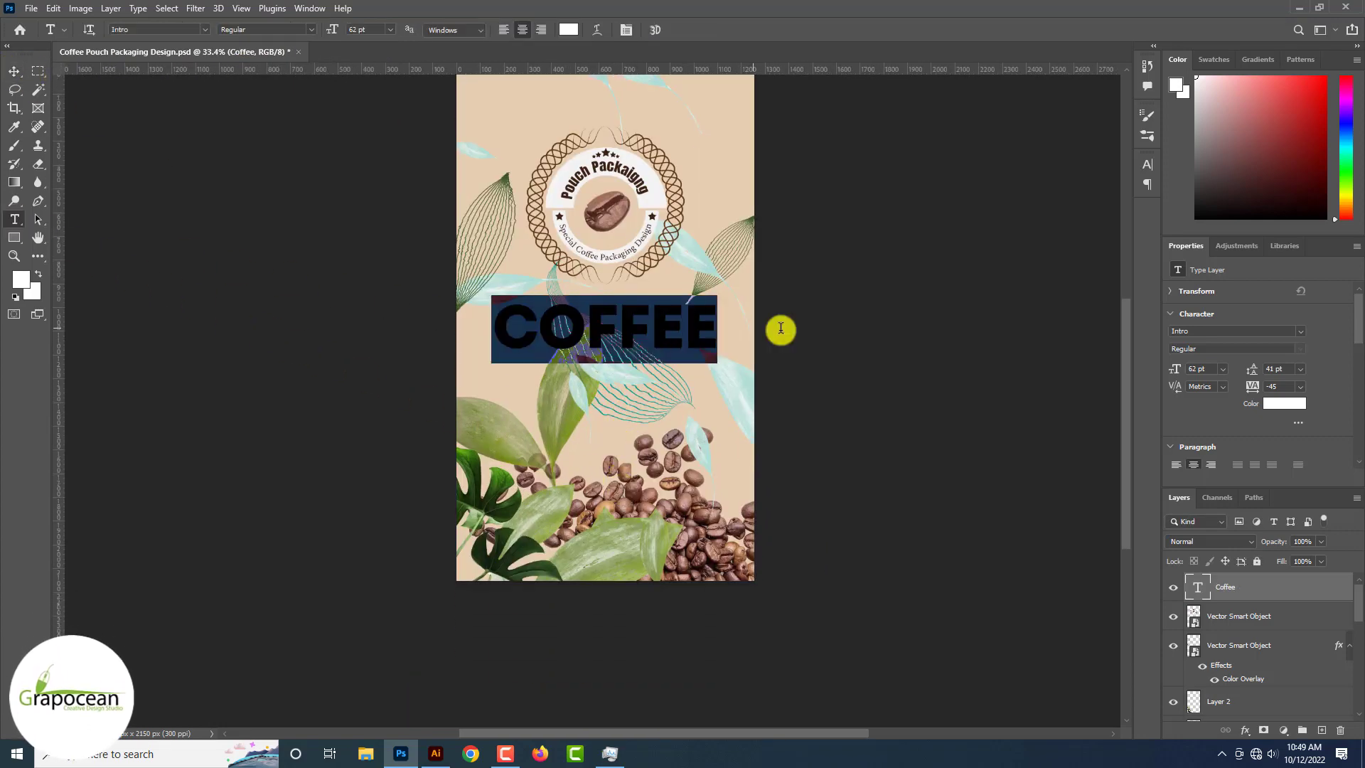
pyautogui.click(205, 31)
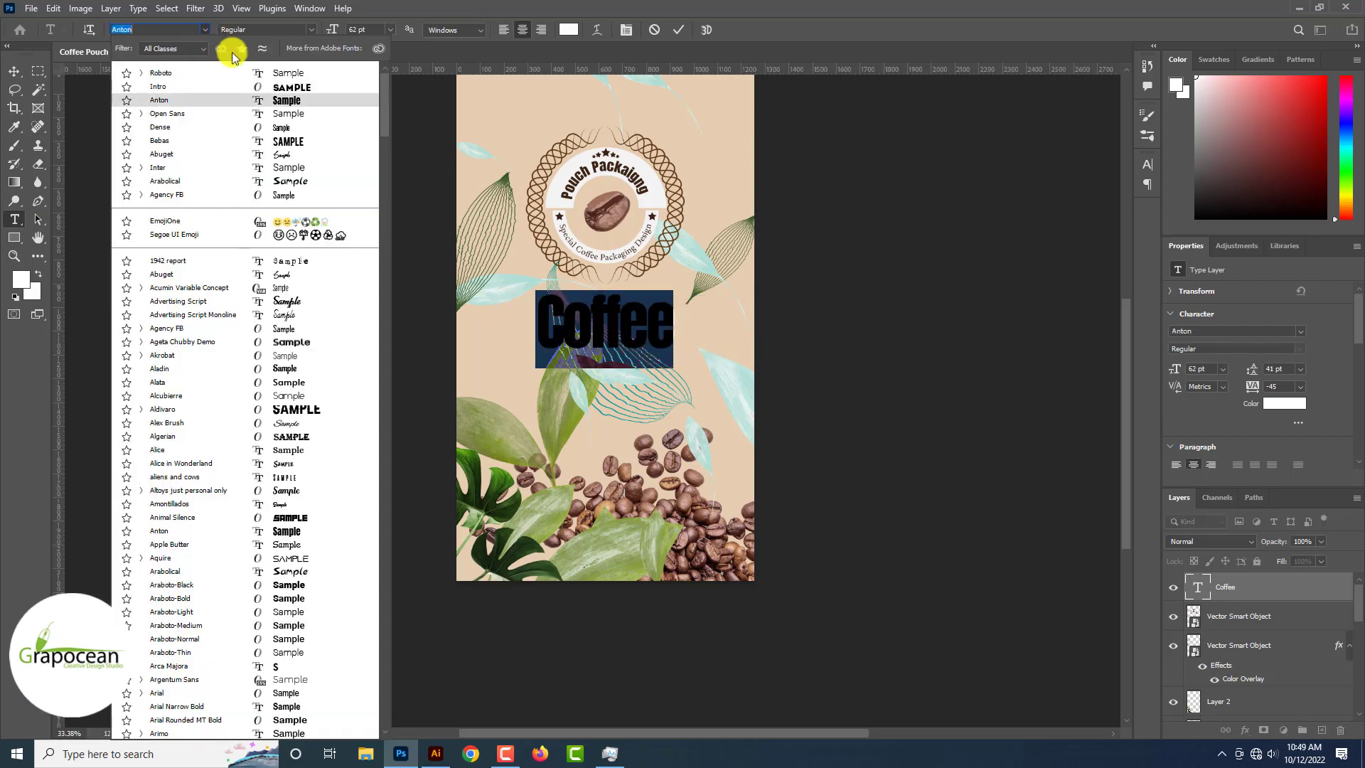
pyautogui.click(292, 104)
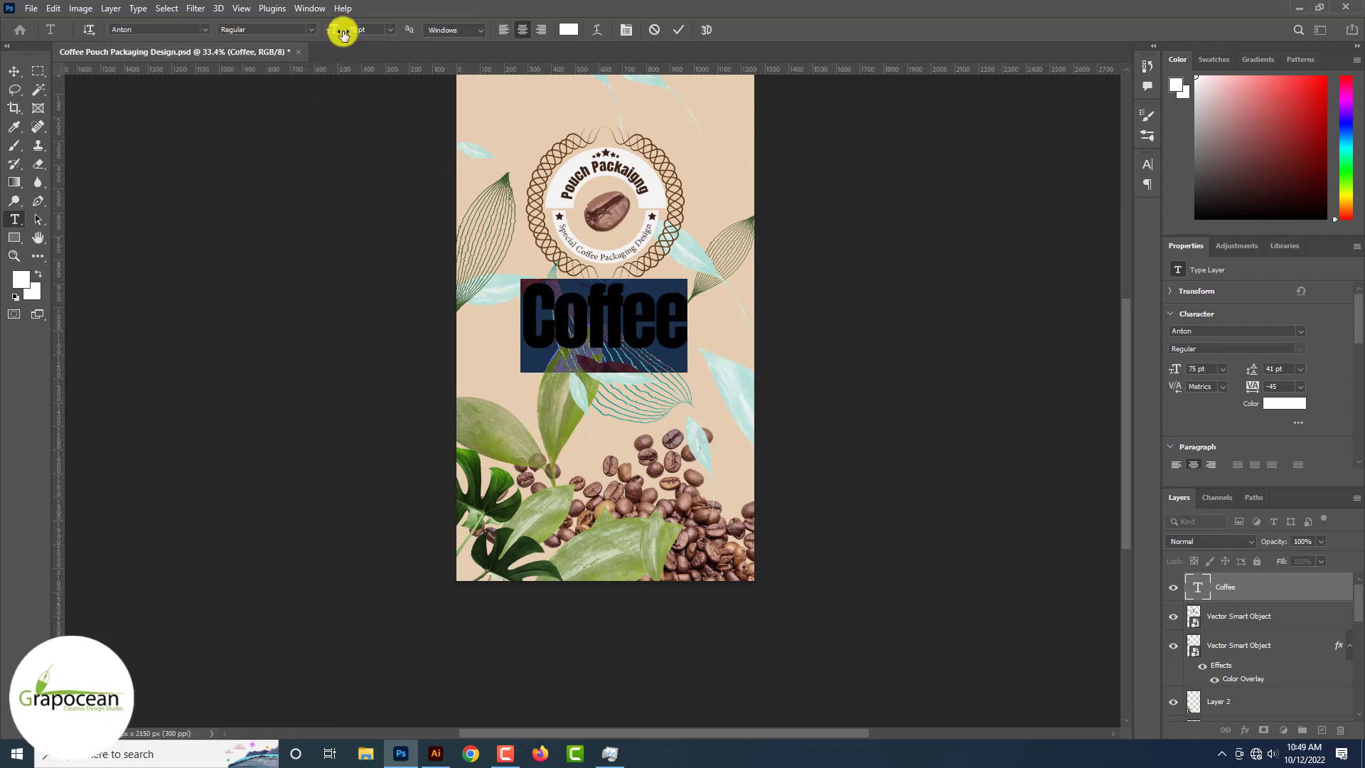
pyautogui.click(15, 72)
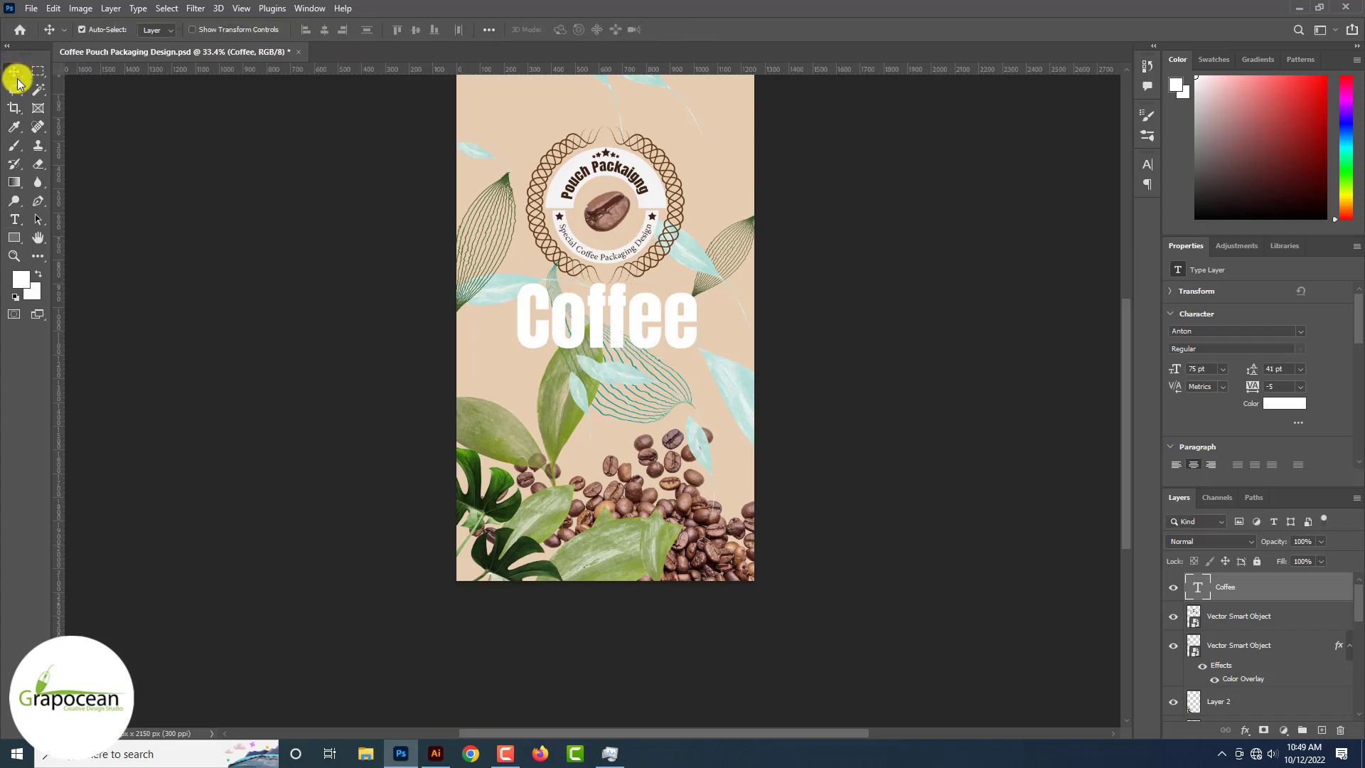
pyautogui.click(853, 384)
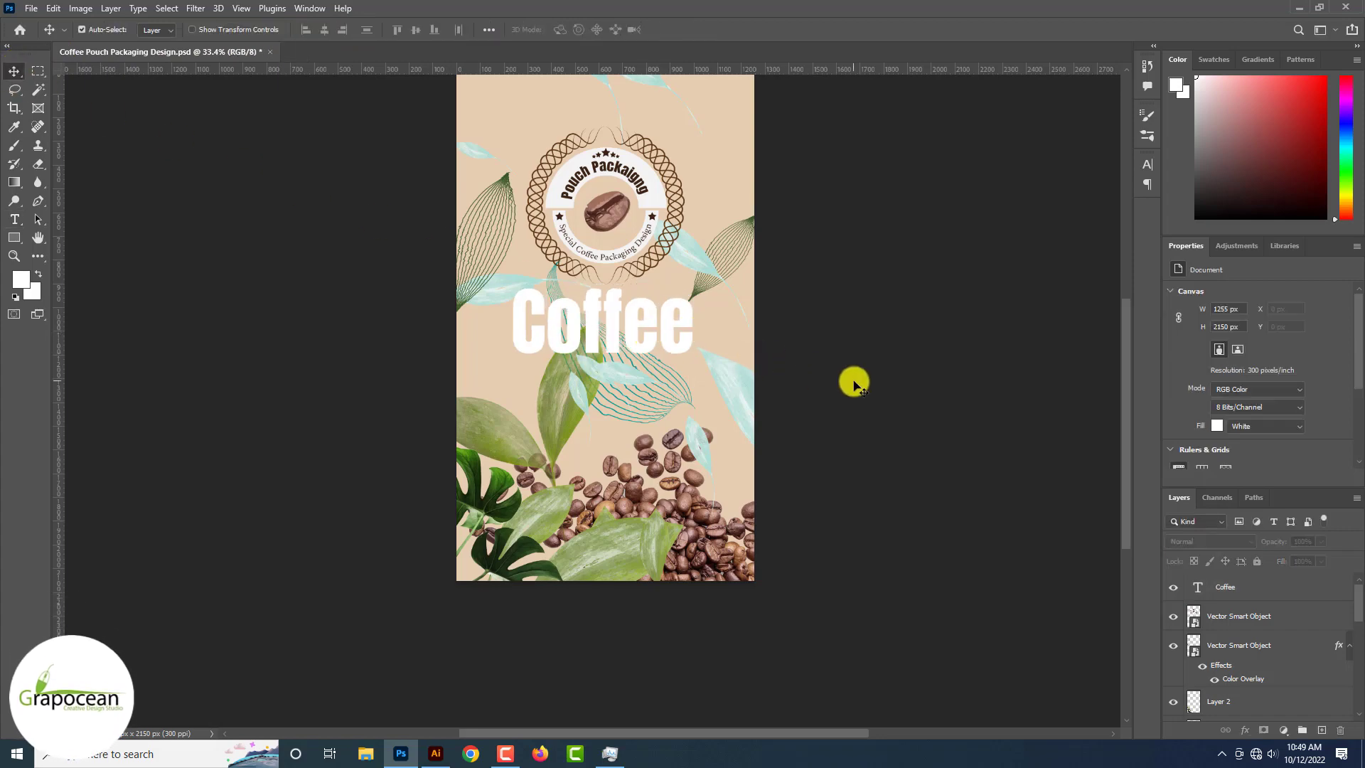
# - Draw a triangle about 879 × 761 px over the pouch's right edge, with a light blue fill and no stroke
pyautogui.click(15, 244)
pyautogui.click(83, 273)
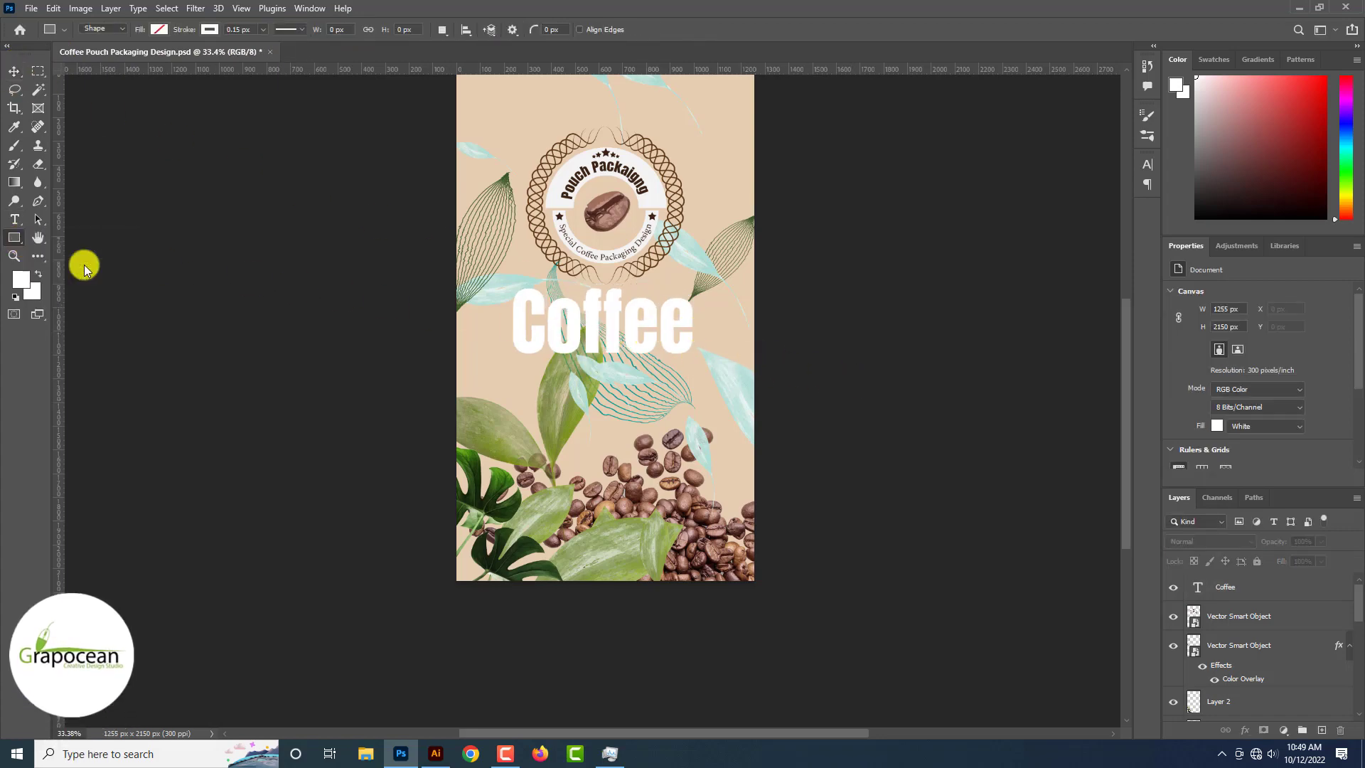
pyautogui.moveTo(859, 493); pyautogui.dragTo(875, 464)
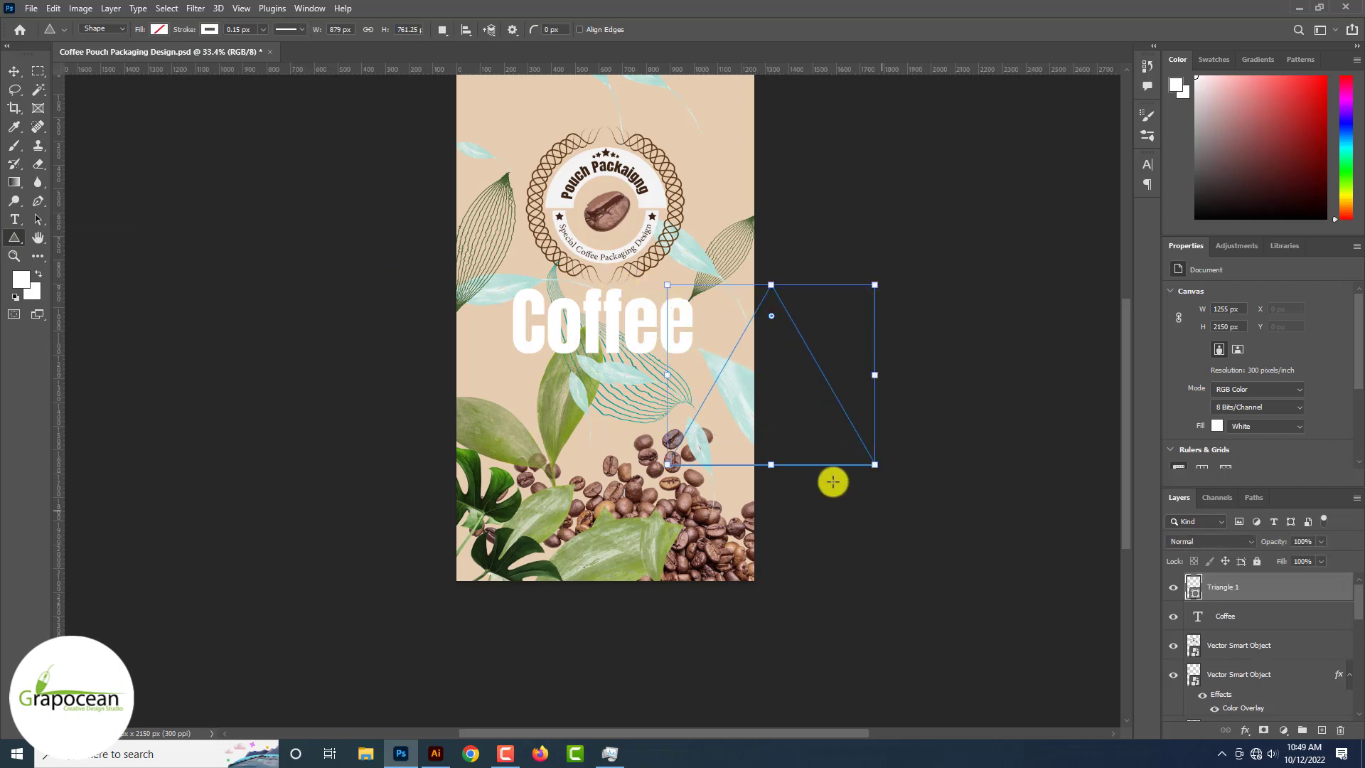
pyautogui.click(159, 29)
pyautogui.click(85, 105)
pyautogui.click(210, 29)
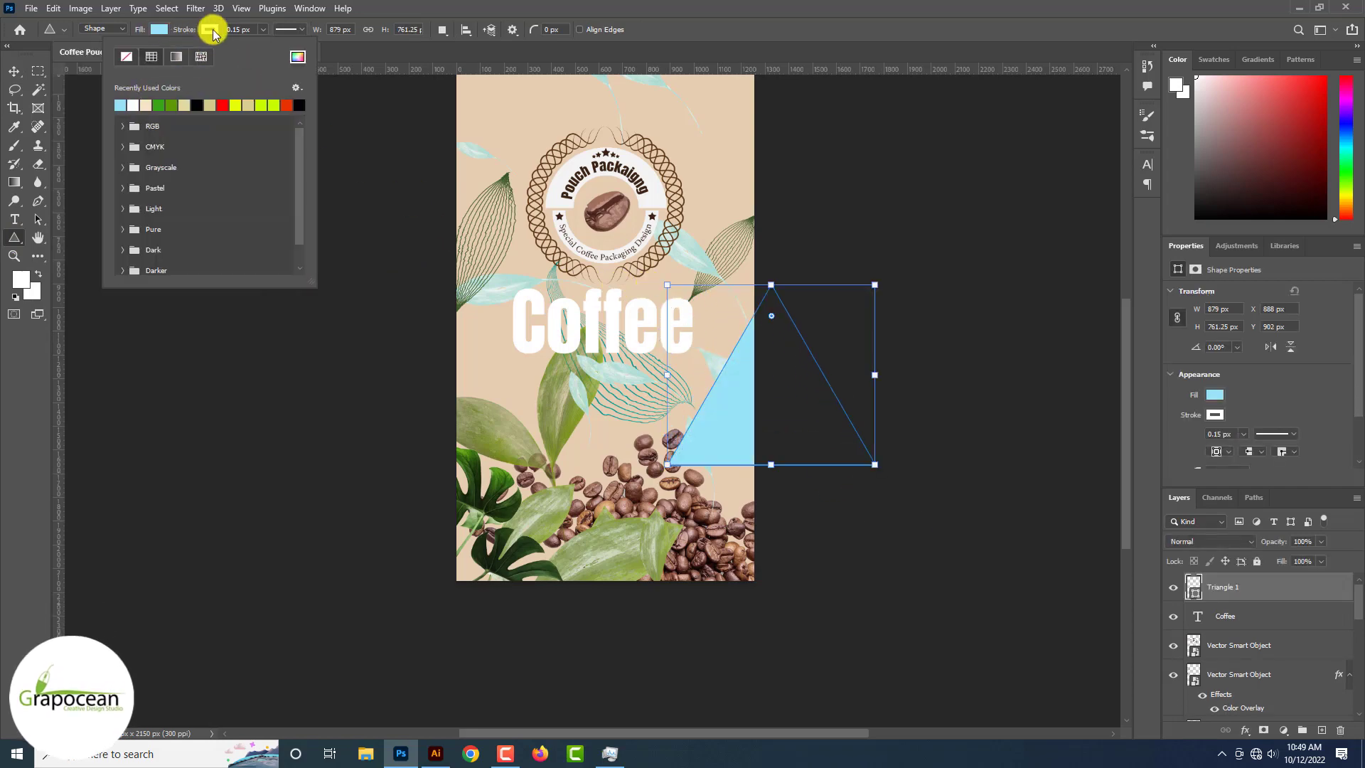
pyautogui.click(16, 72)
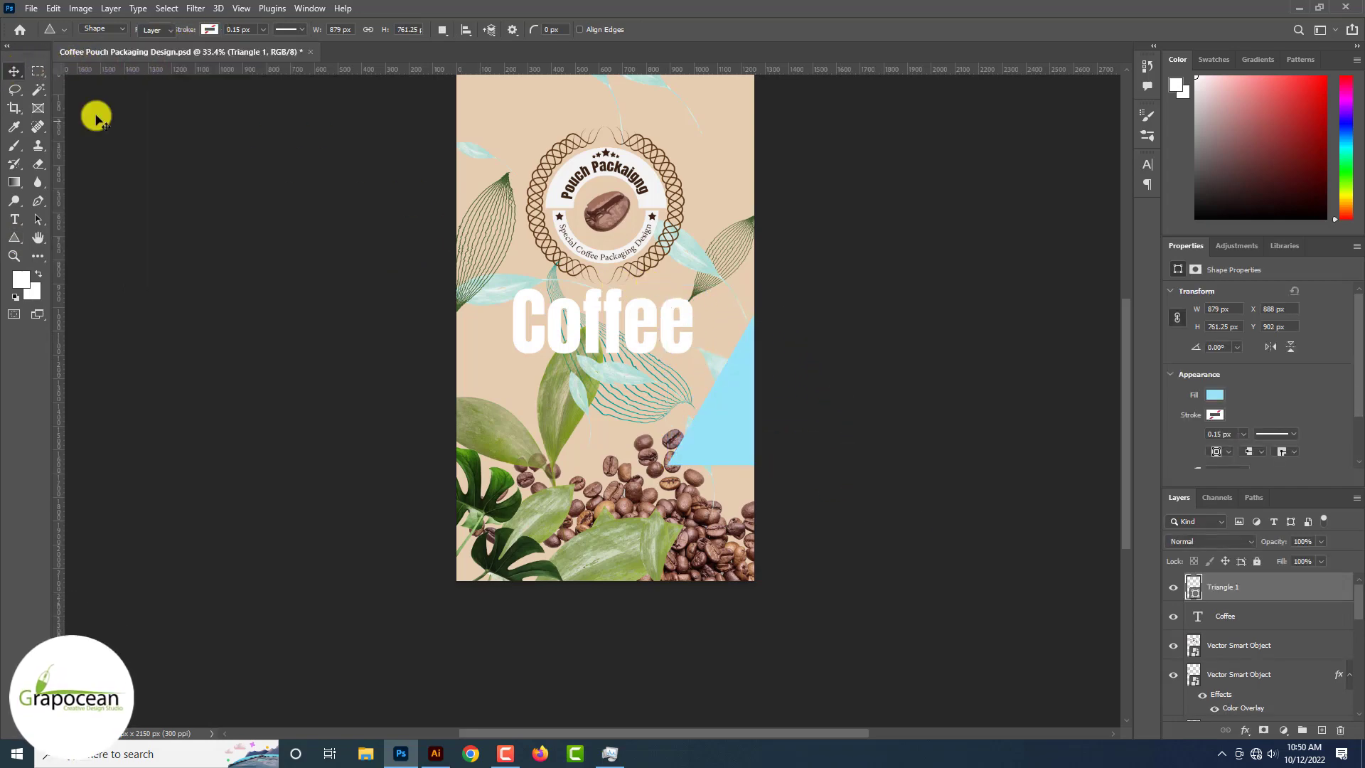
# - Recolor the triangle's fill to teal
pyautogui.doubleClick(1193, 585)
pyautogui.click(746, 296)
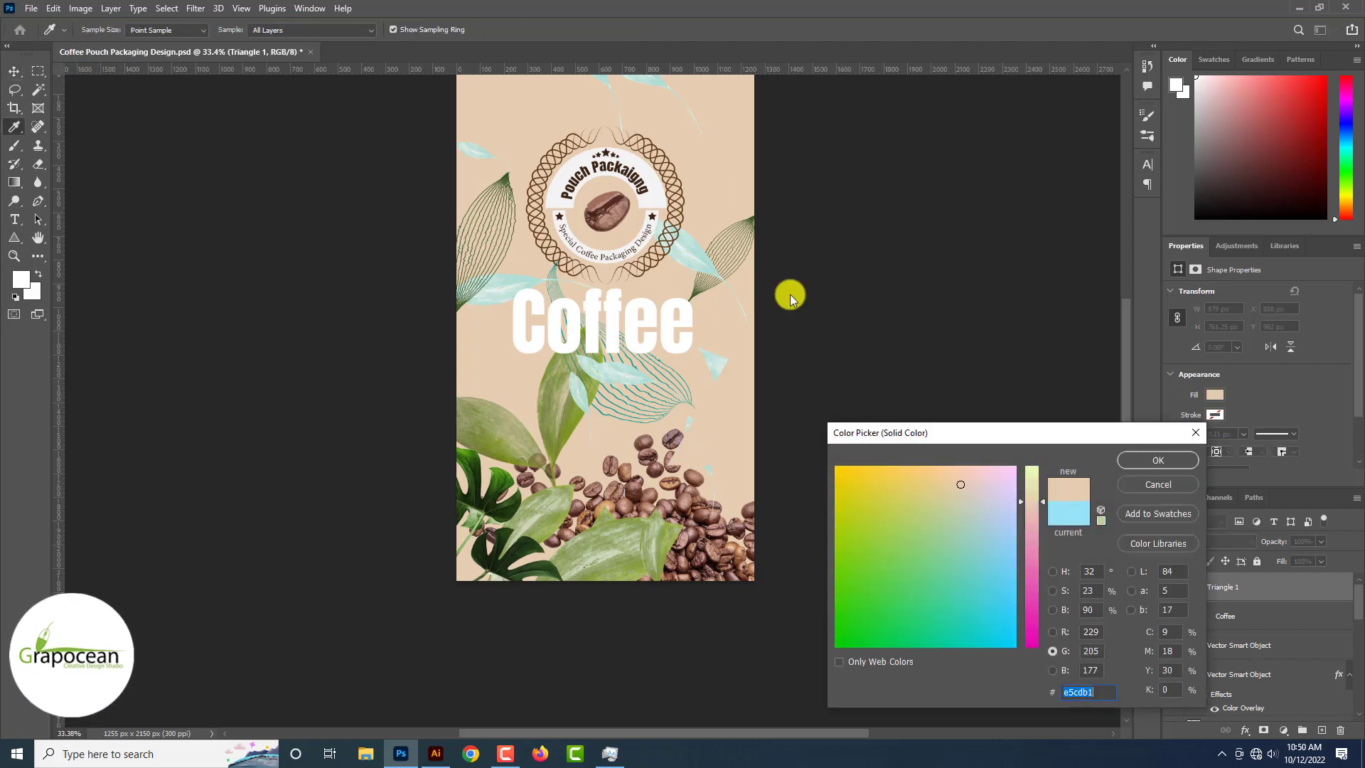
pyautogui.click(1035, 555)
pyautogui.click(1159, 460)
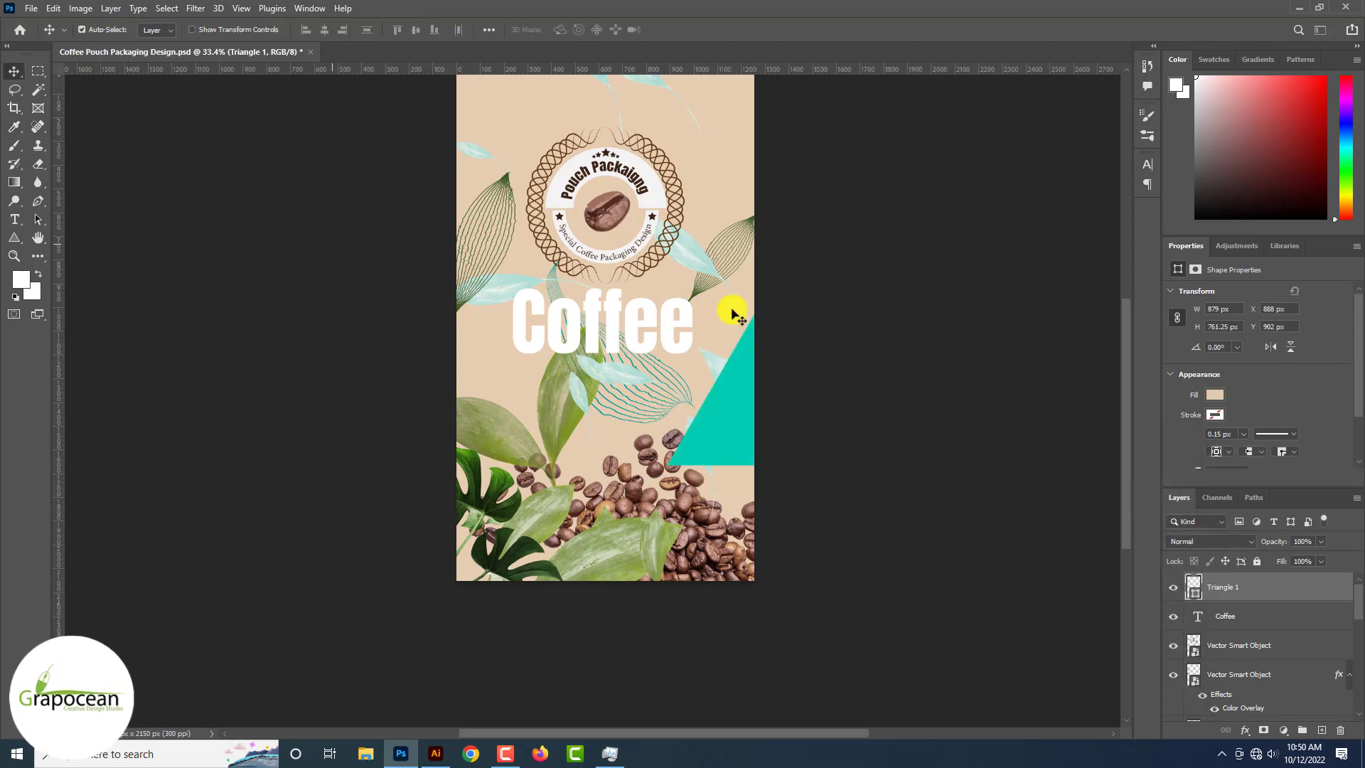
# - Rotate the triangle 180°, centre it across the pouch and arrange it behind the heading and the emblem
pyautogui.moveTo(744, 427); pyautogui.dragTo(666, 372)
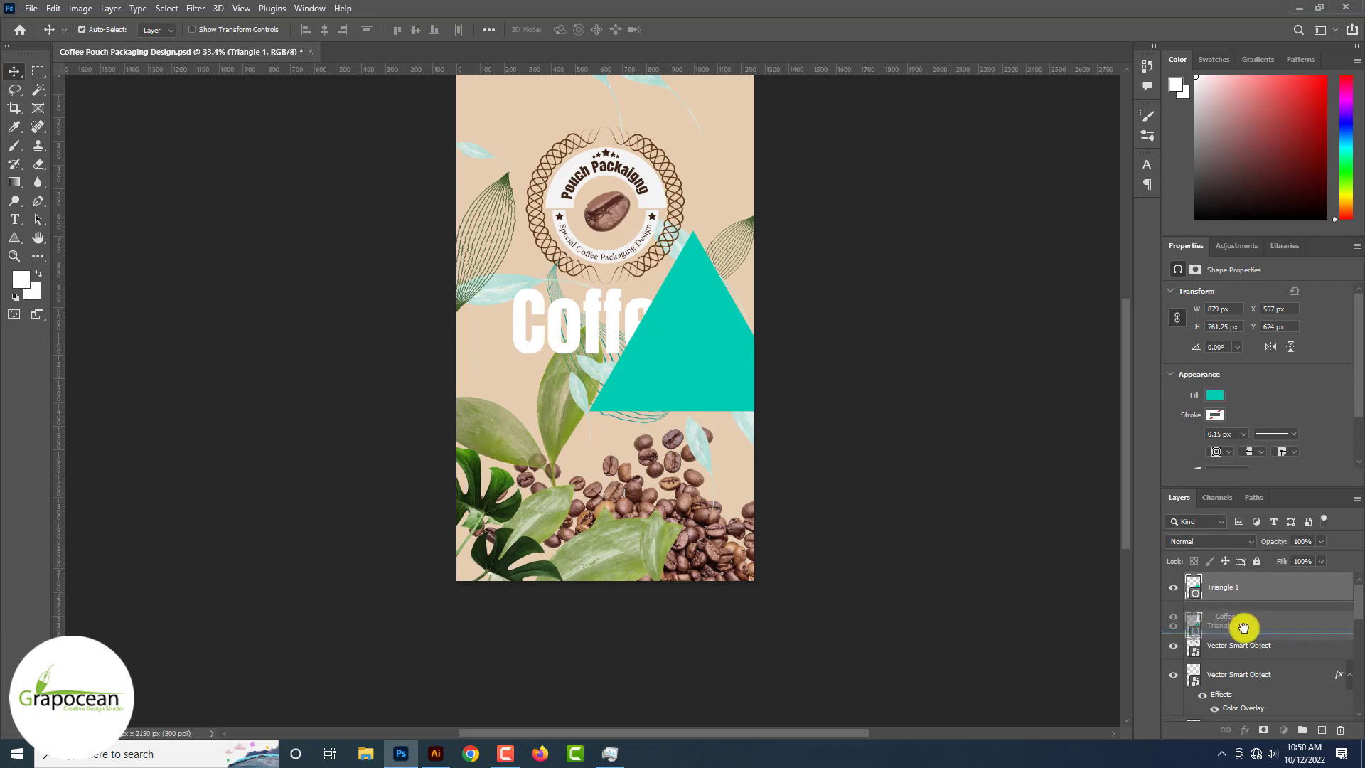
pyautogui.moveTo(1243, 628); pyautogui.dragTo(1245, 629)
pyautogui.moveTo(708, 388); pyautogui.dragTo(618, 375)
pyautogui.click(853, 383)
pyautogui.scroll(2, 684, 380)
pyautogui.moveTo(1255, 617)
pyautogui.mouseDown()
pyautogui.moveTo(1240, 704)
pyautogui.moveTo(1250, 628)
pyautogui.mouseUp()
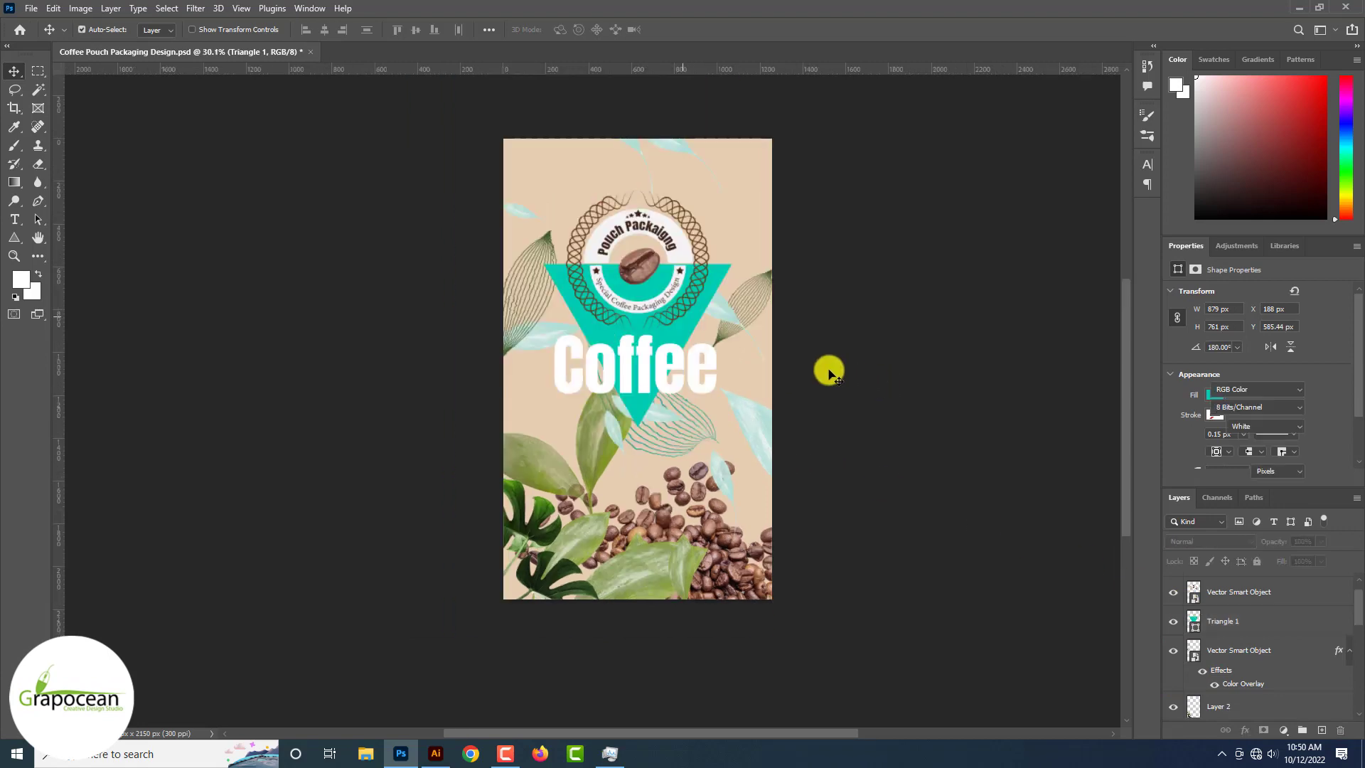
# - Duplicate the triangle in the pouch's upper right corner, round its corners, warp it into a flowing shape and copy it to the upper left
pyautogui.moveTo(830, 369); pyautogui.dragTo(763, 222)
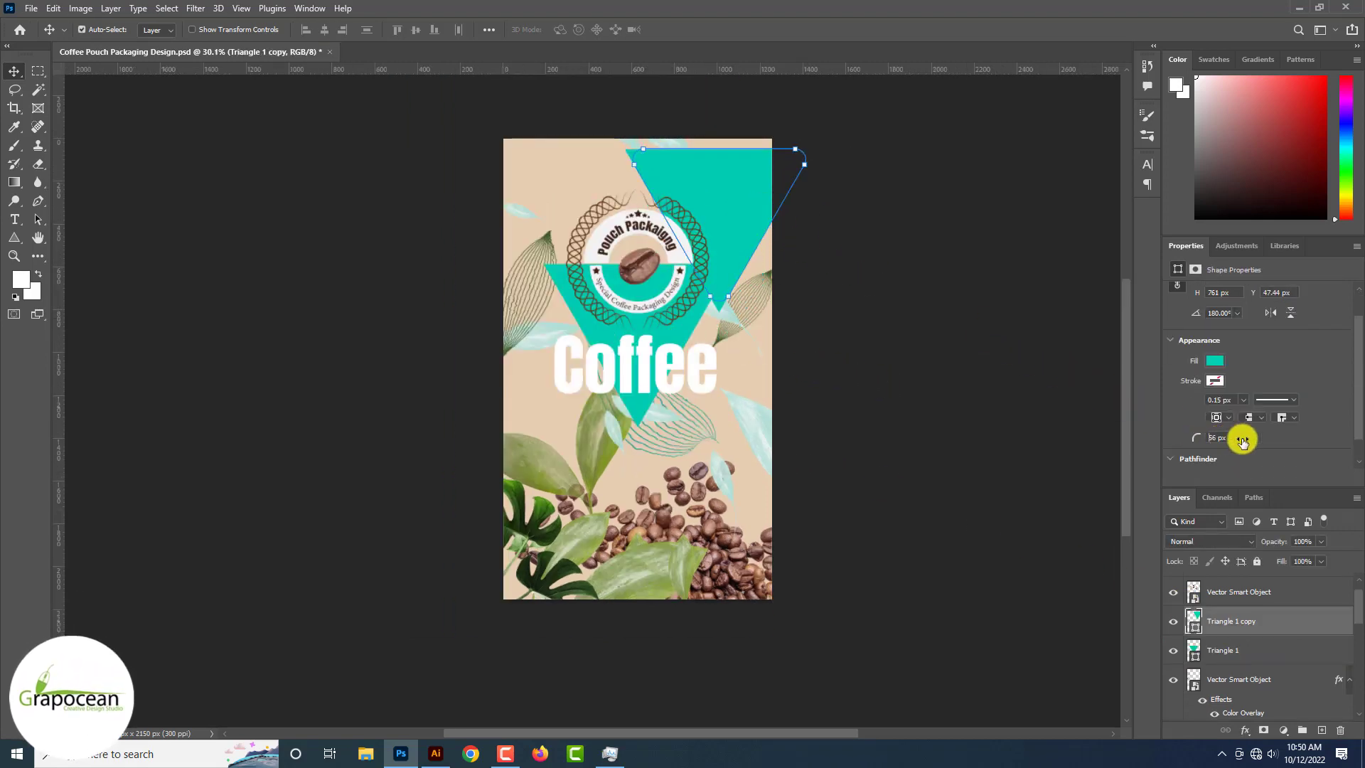
pyautogui.hotkey('ctrl', 't')
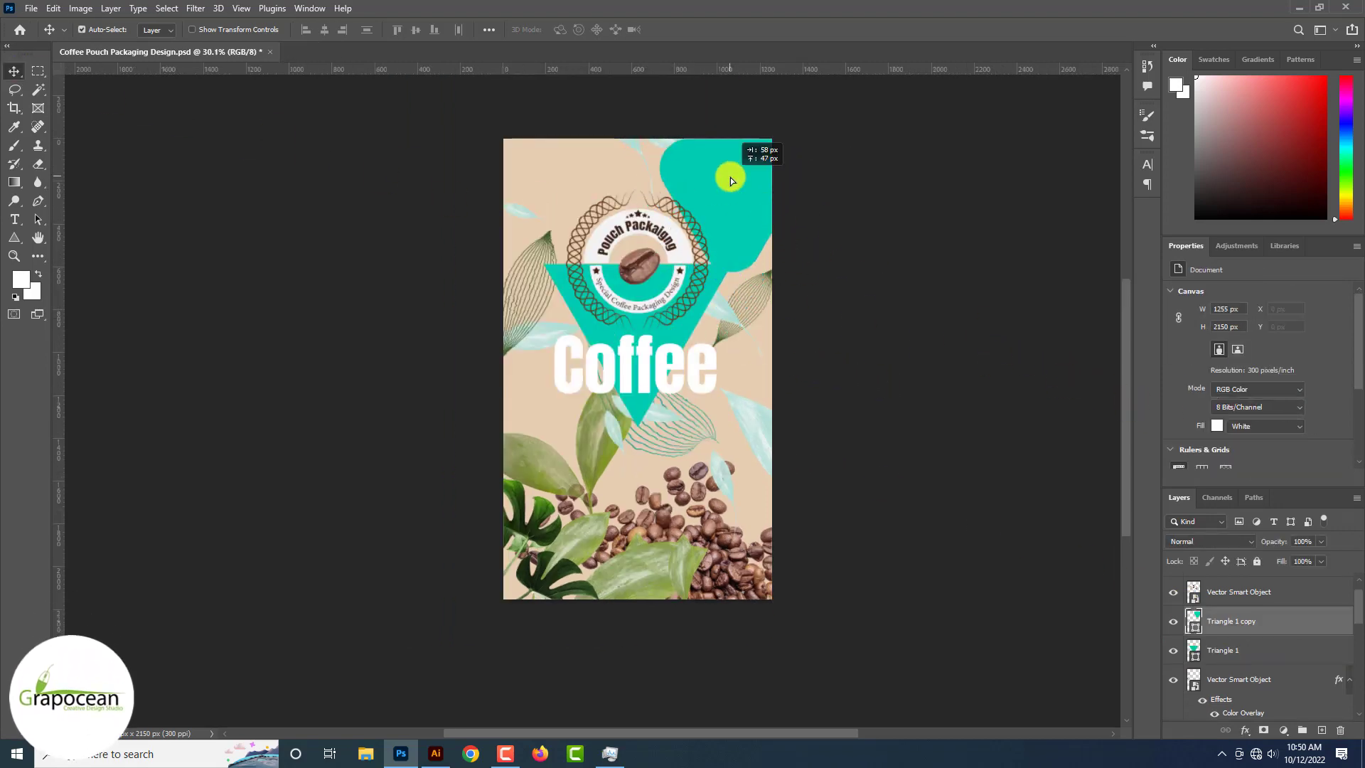
pyautogui.click(641, 29)
pyautogui.moveTo(725, 194); pyautogui.dragTo(774, 269)
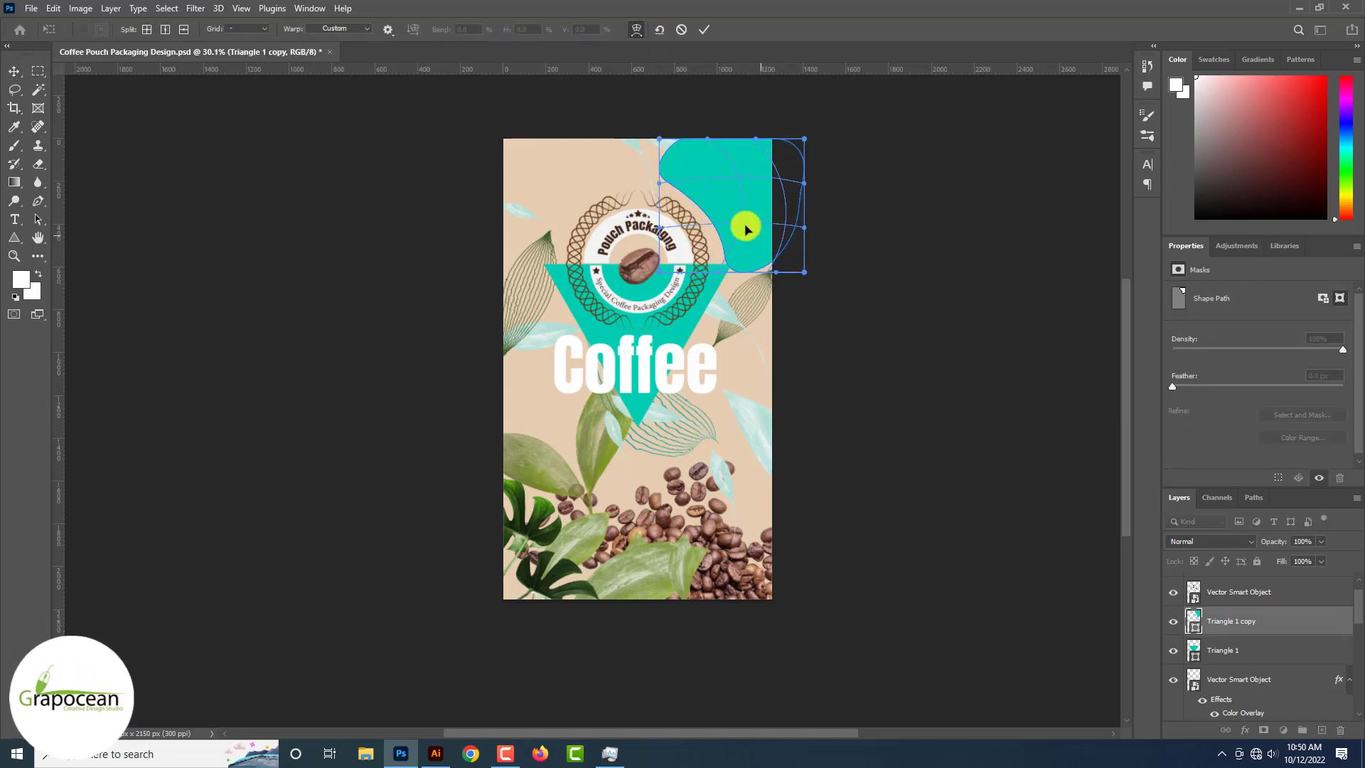
pyautogui.moveTo(660, 139)
pyautogui.mouseDown()
pyautogui.moveTo(666, 122)
pyautogui.moveTo(688, 144)
pyautogui.moveTo(668, 133)
pyautogui.mouseUp()
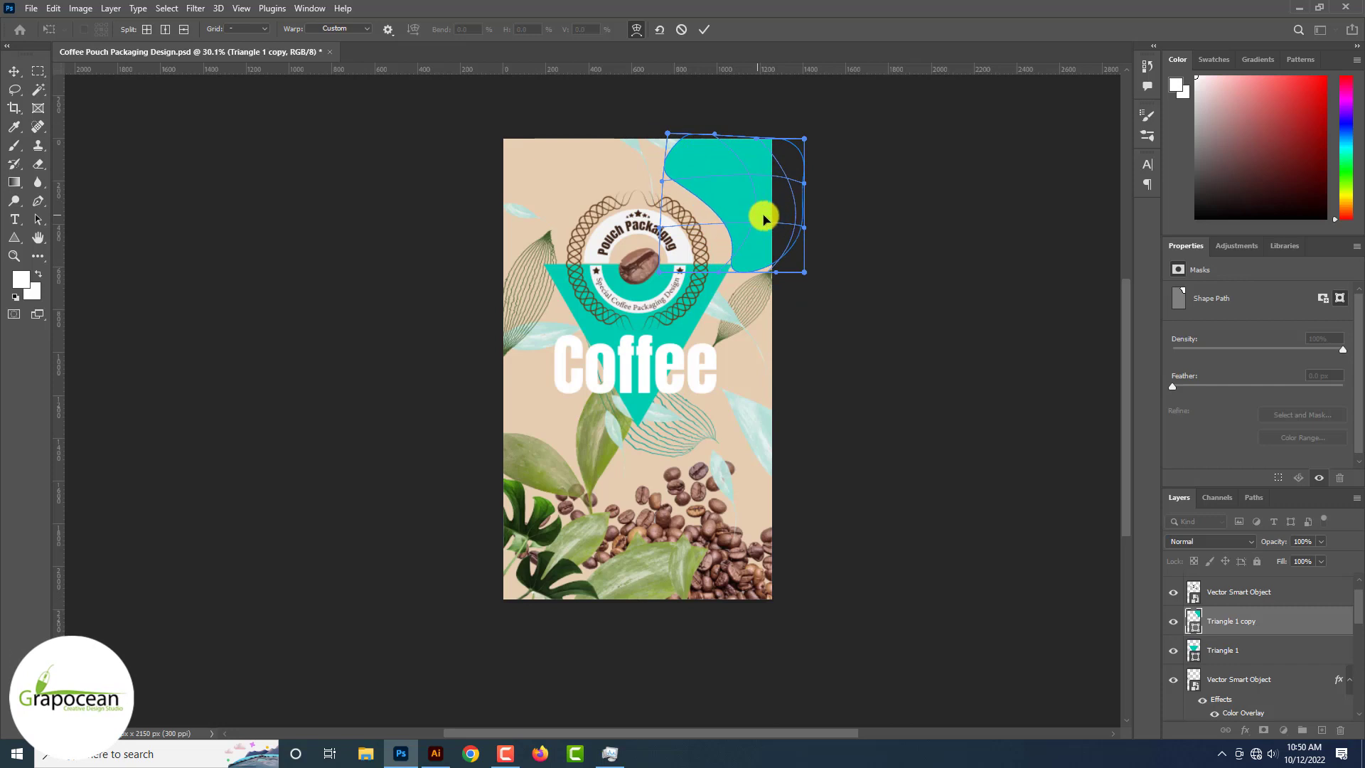
pyautogui.click(704, 30)
pyautogui.moveTo(740, 189); pyautogui.dragTo(548, 171)
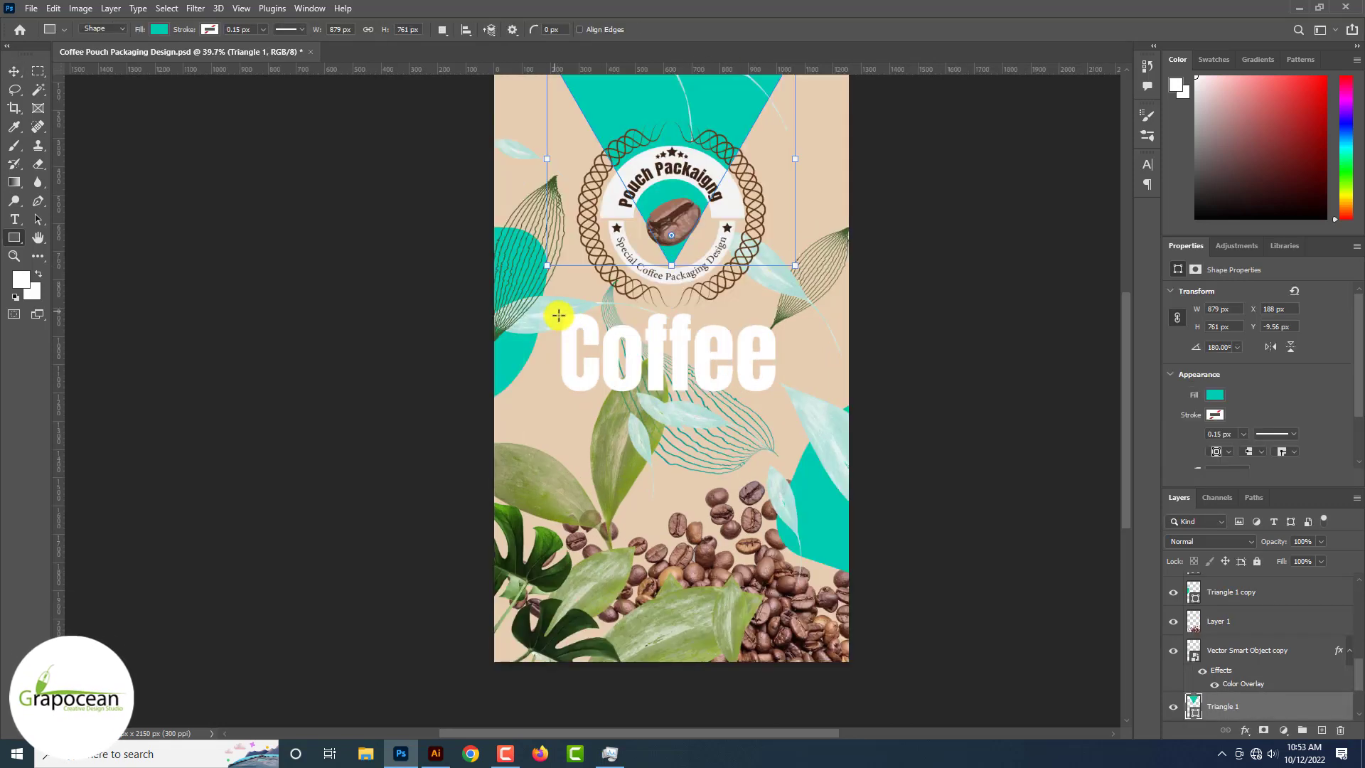
# - Draw a teal rectangle about 846 × 762 px behind the heading and stretch its lower edge down the pouch
pyautogui.moveTo(550, 311); pyautogui.dragTo(788, 527)
pyautogui.press('v')
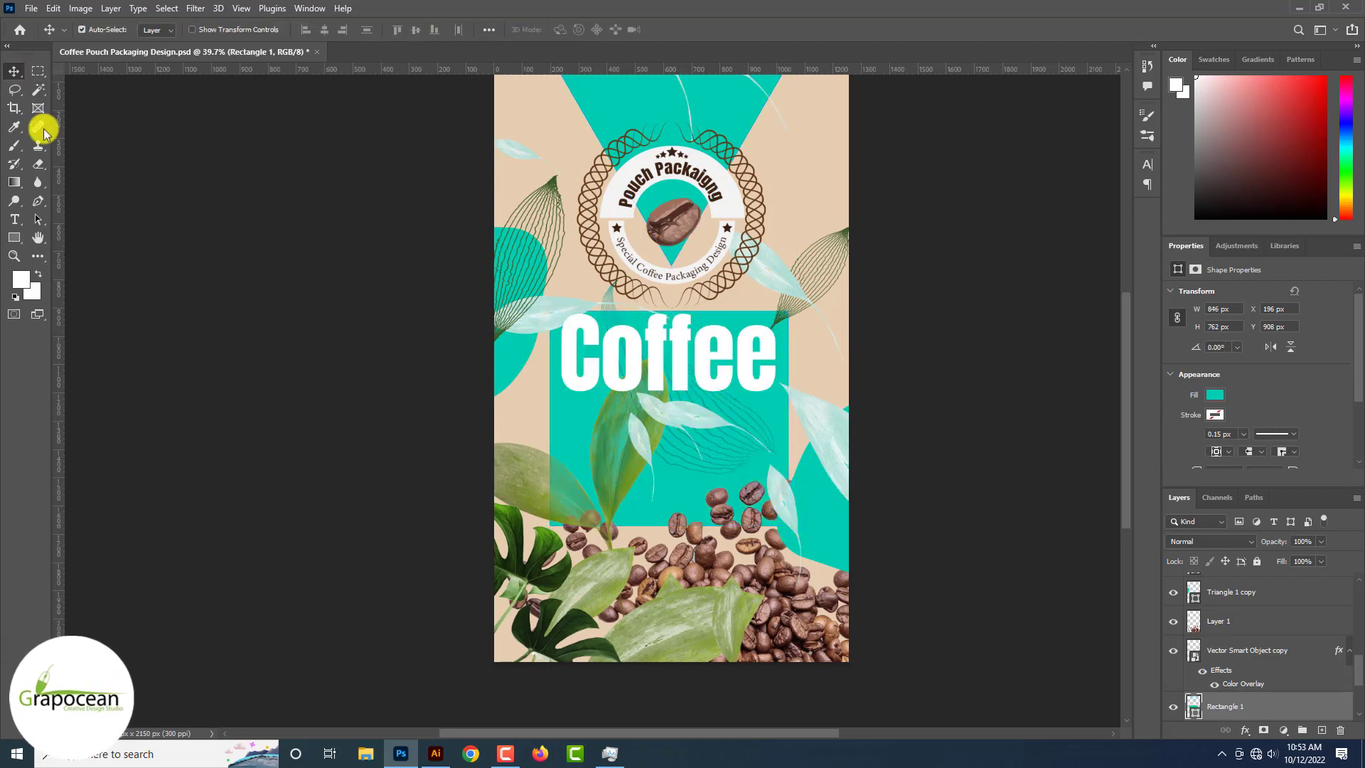
pyautogui.click(141, 284)
pyautogui.scroll(-4, 290, 337)
pyautogui.scroll(5, 356, 362)
pyautogui.moveTo(549, 431); pyautogui.dragTo(554, 426)
pyautogui.hotkey('ctrl', 't')
pyautogui.moveTo(660, 532); pyautogui.dragTo(667, 719)
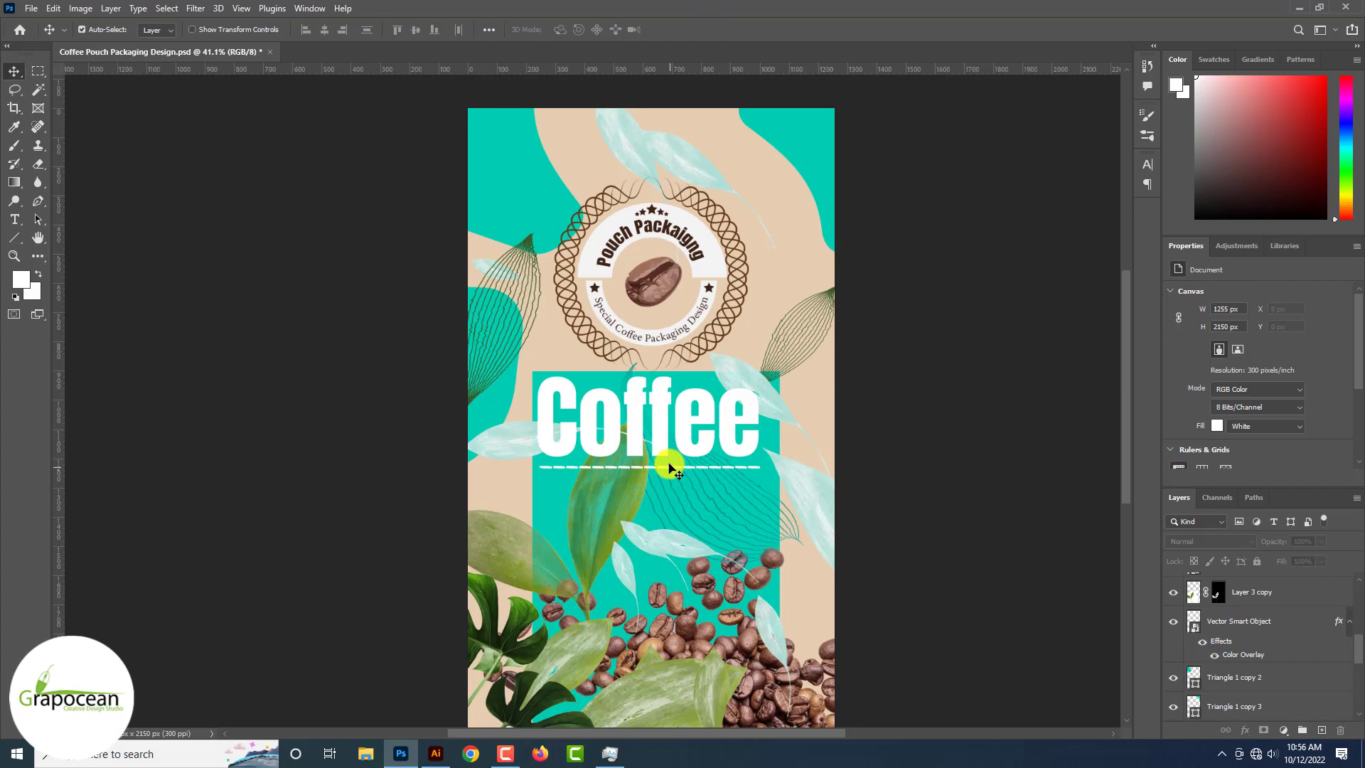
# - Add the dark brown text "Brand" on a new layer above the dashed line, over the lower part of the heading
pyautogui.click(16, 218)
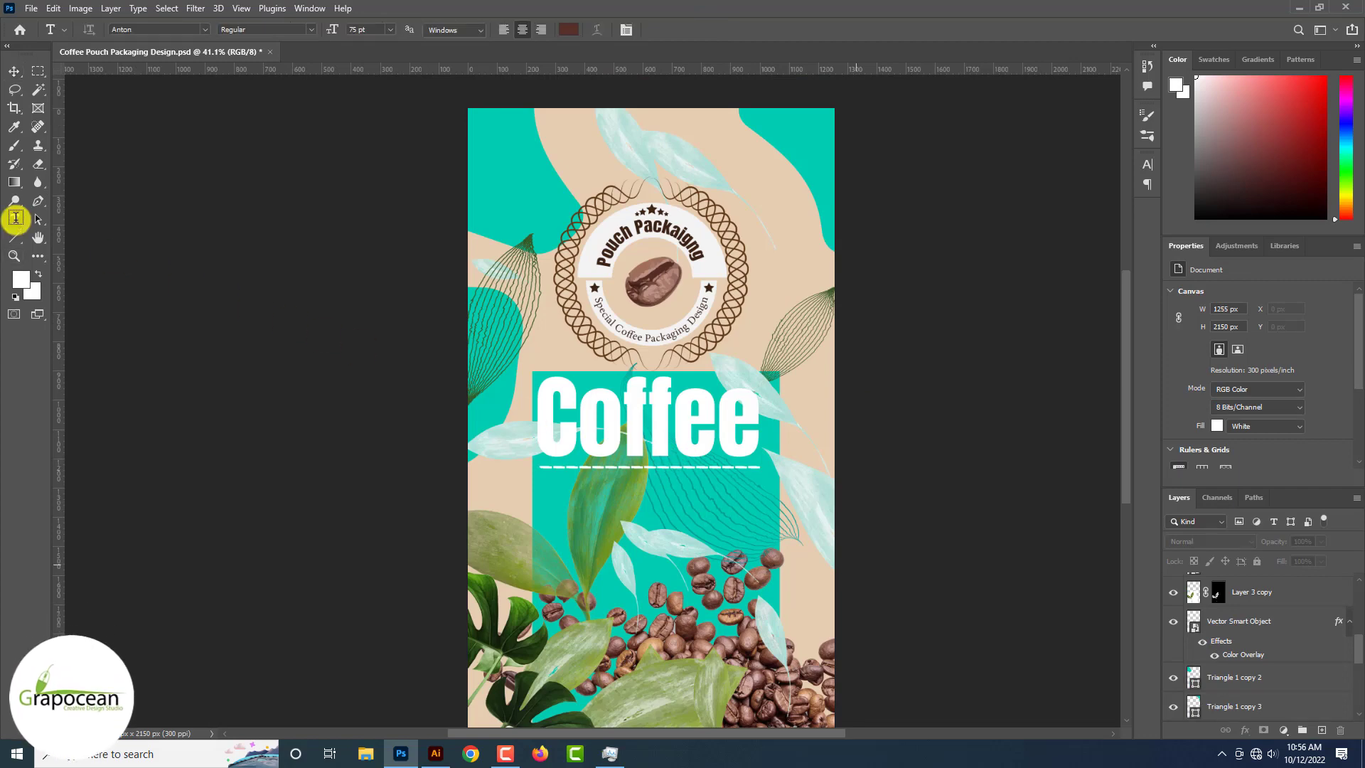
pyautogui.click(1260, 590)
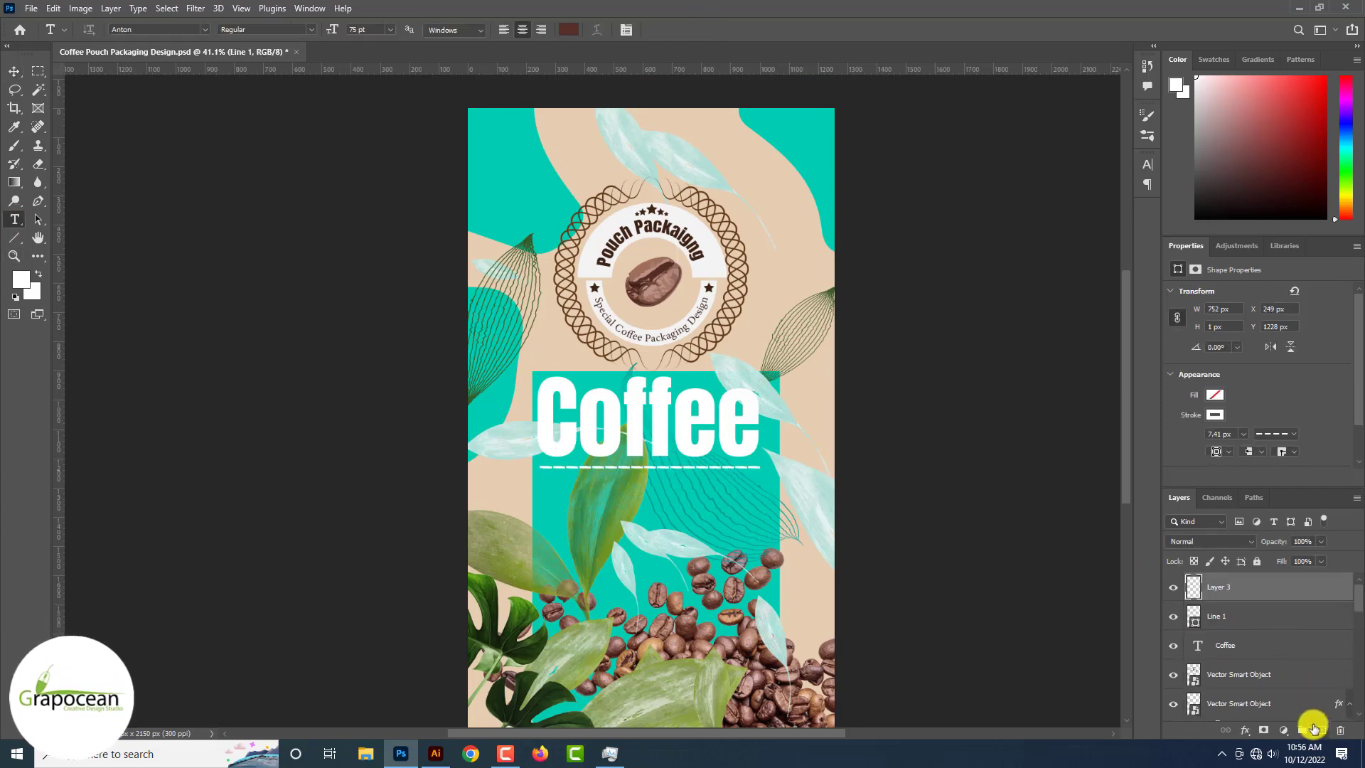
pyautogui.click(621, 505)
pyautogui.write('Brand')
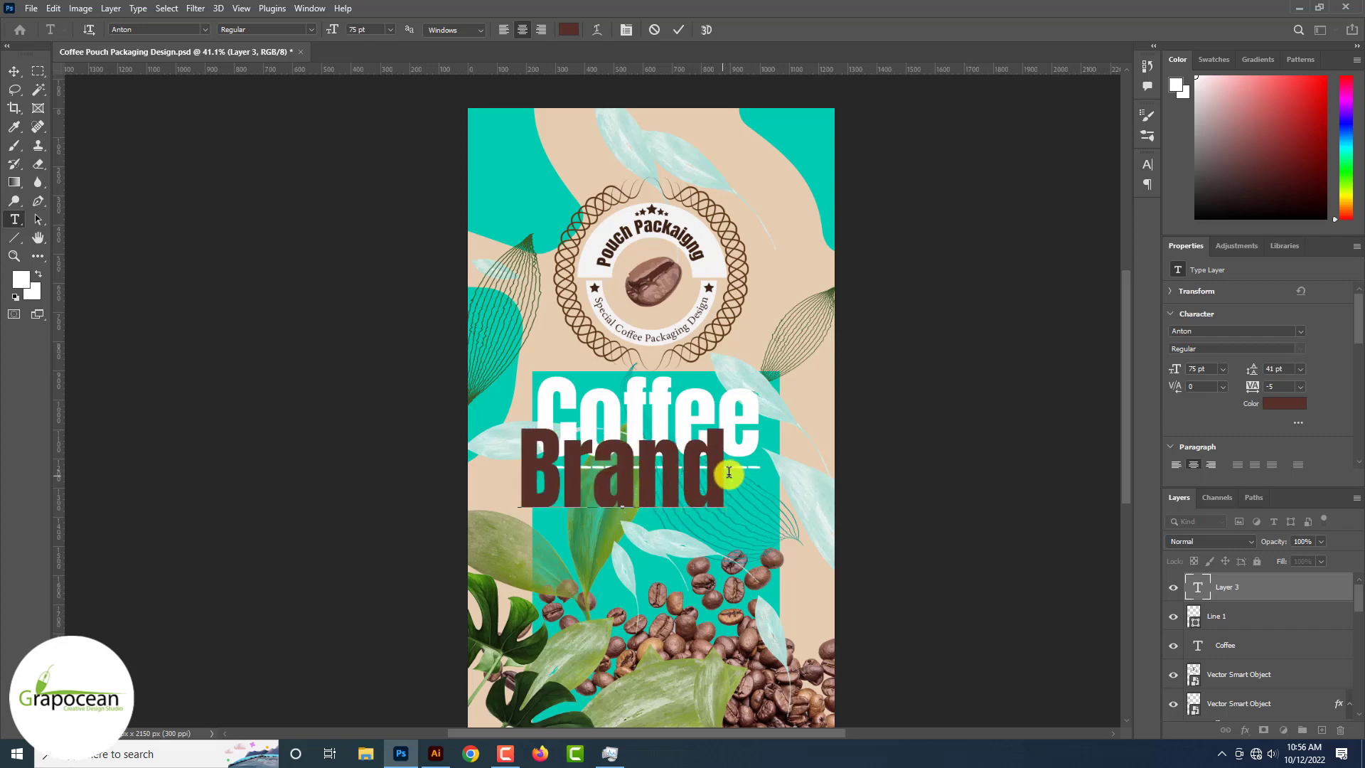
# - Set the "Brand" text to the Abuget font at 136 pt and shift it over the Coffee heading
pyautogui.moveTo(729, 473); pyautogui.dragTo(368, 445)
pyautogui.press('Up')
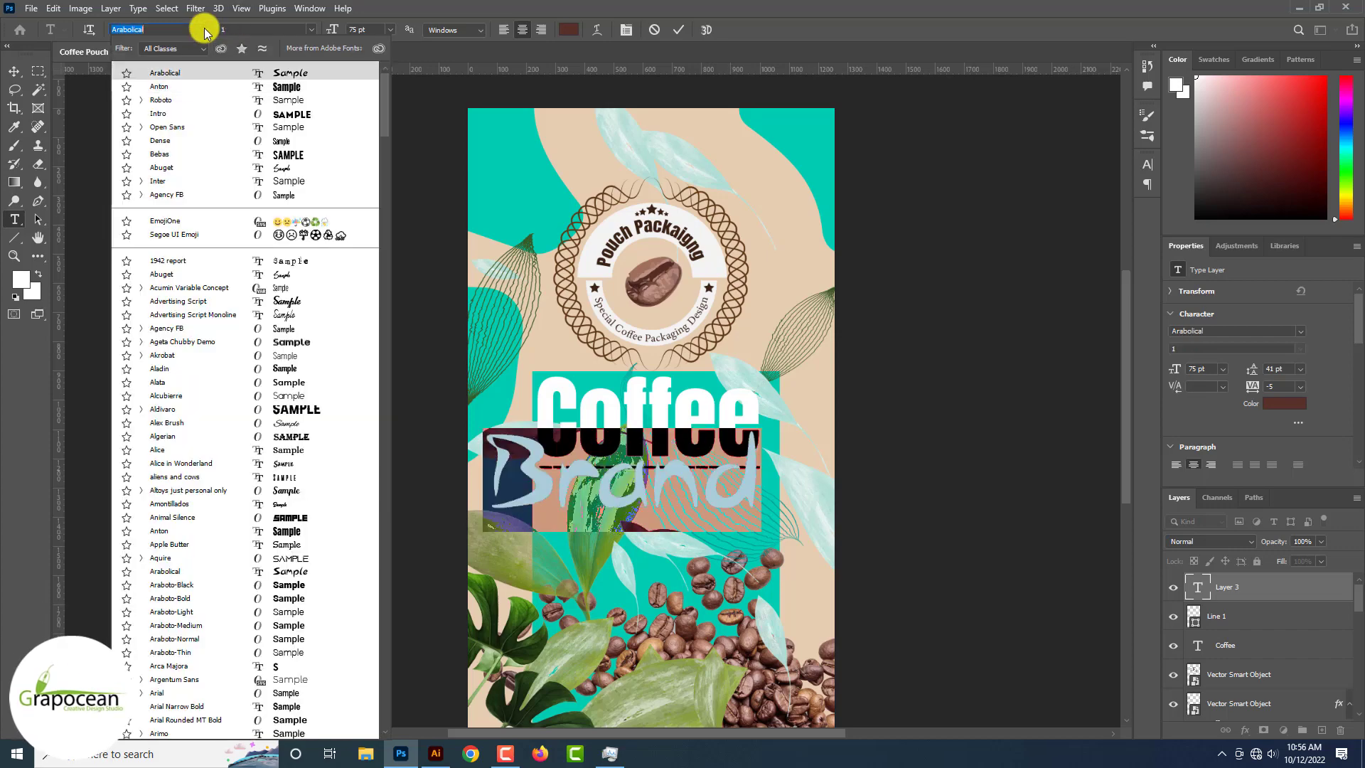
pyautogui.press('Down')
pyautogui.press('Down')
pyautogui.press('Down')
pyautogui.press('Down')
pyautogui.press('Down')
pyautogui.press('Down')
pyautogui.press('Down')
pyautogui.press('Down')
pyautogui.press('Down')
pyautogui.press('Down')
pyautogui.press('Down')
pyautogui.press('Down')
pyautogui.press('Down')
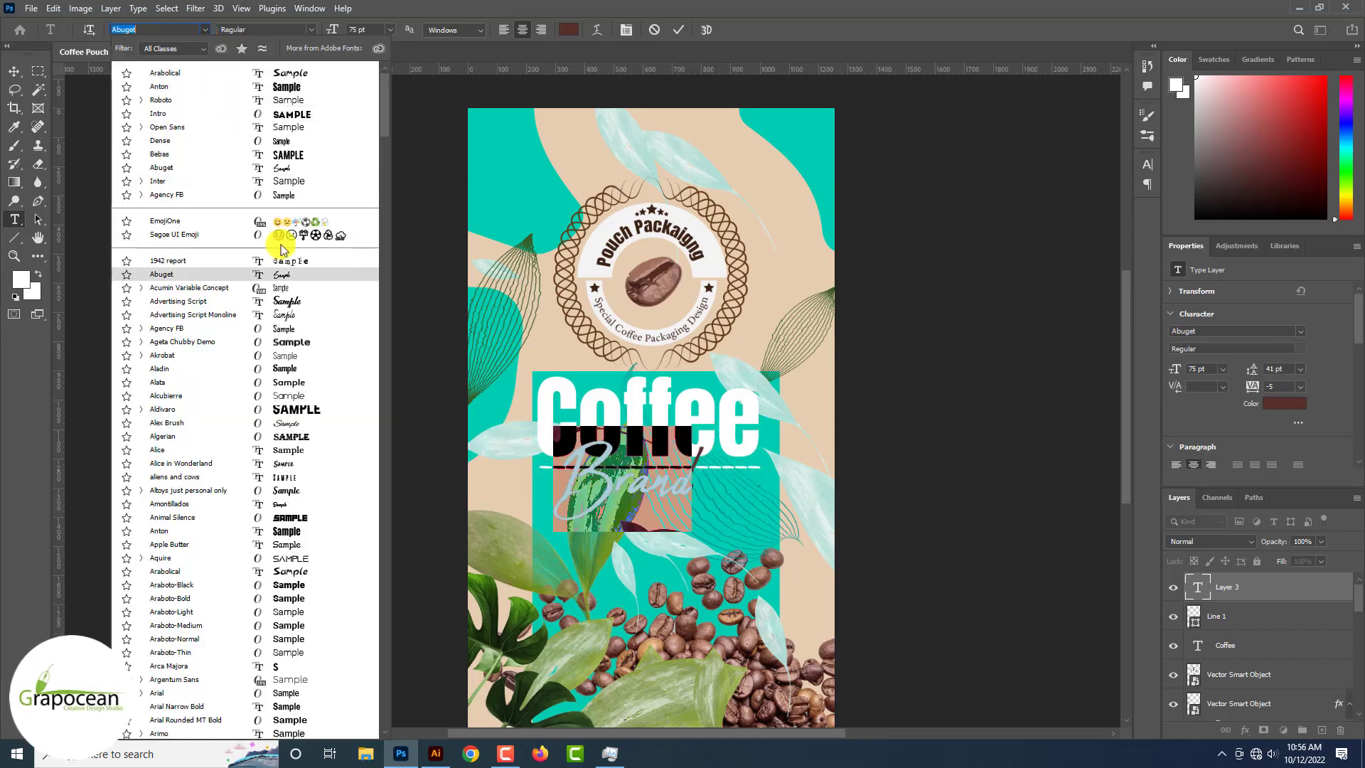
pyautogui.press('Return')
pyautogui.moveTo(333, 34); pyautogui.dragTo(365, 31)
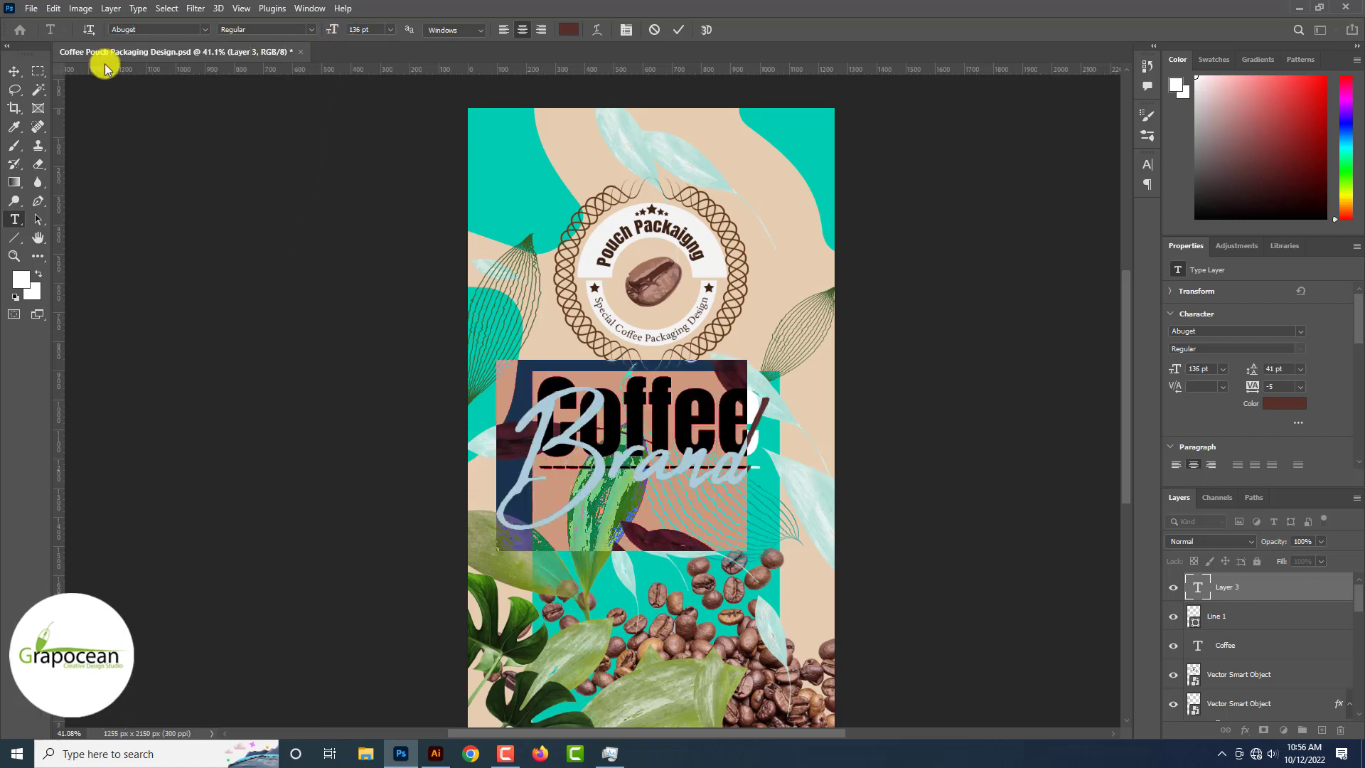
pyautogui.click(14, 72)
pyautogui.moveTo(661, 483)
pyautogui.mouseDown()
pyautogui.moveTo(677, 561)
pyautogui.moveTo(677, 464)
pyautogui.mouseUp()
pyautogui.hotkey('ctrl', 't')
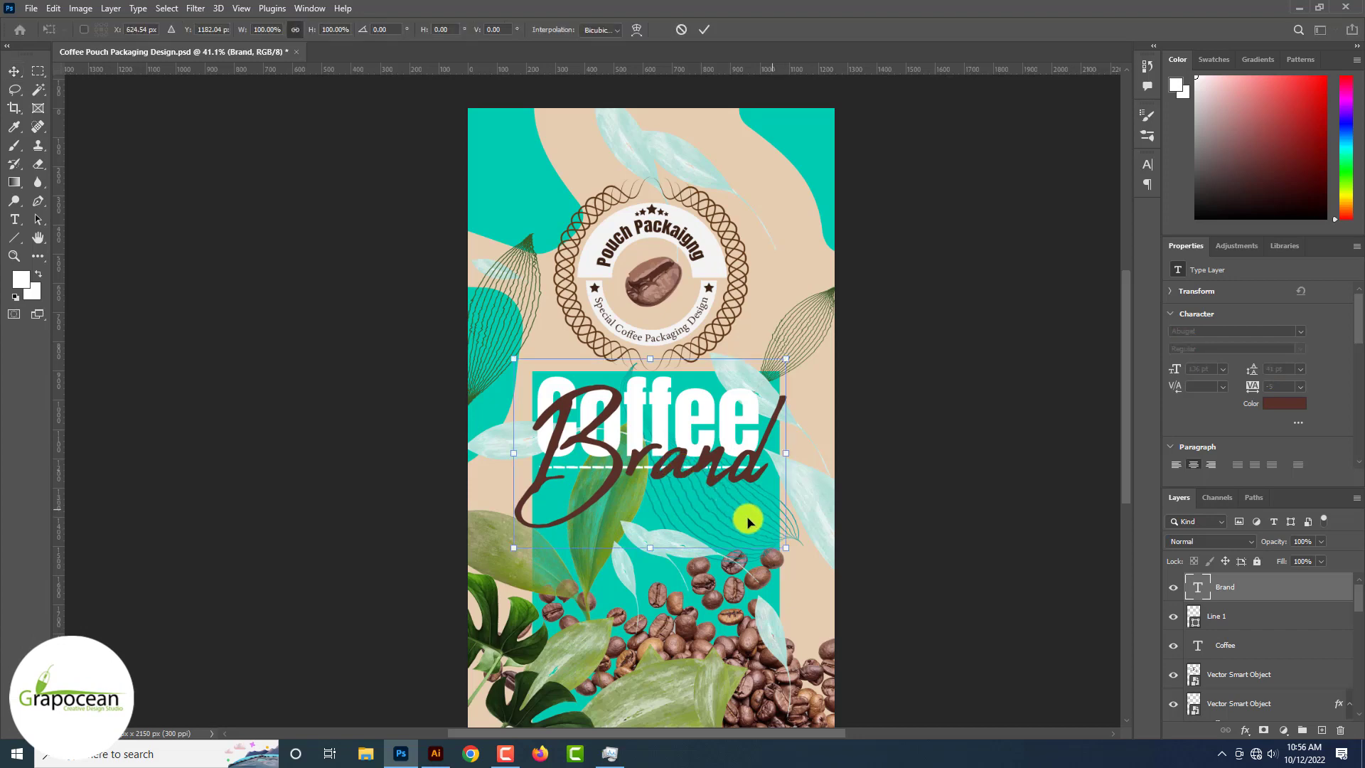
pyautogui.moveTo(787, 547); pyautogui.dragTo(687, 388)
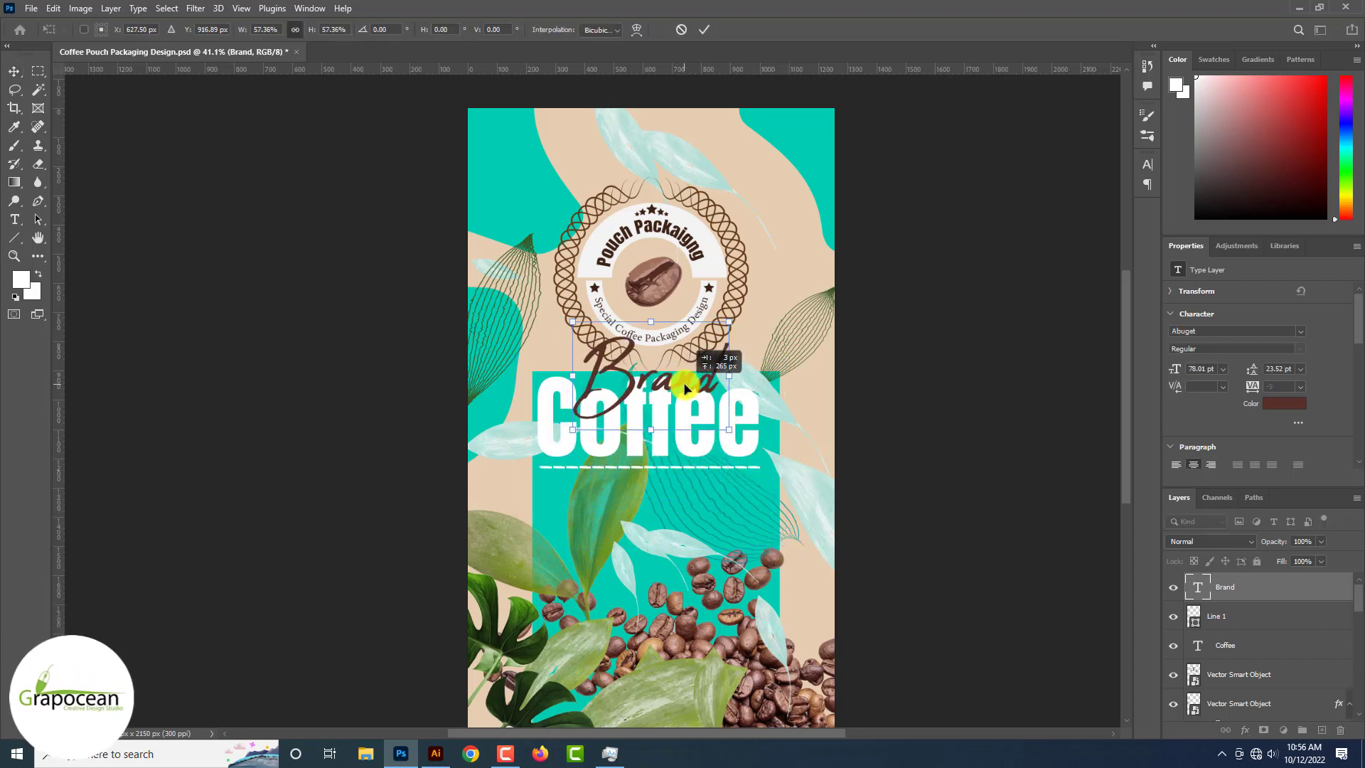
pyautogui.press('Escape')
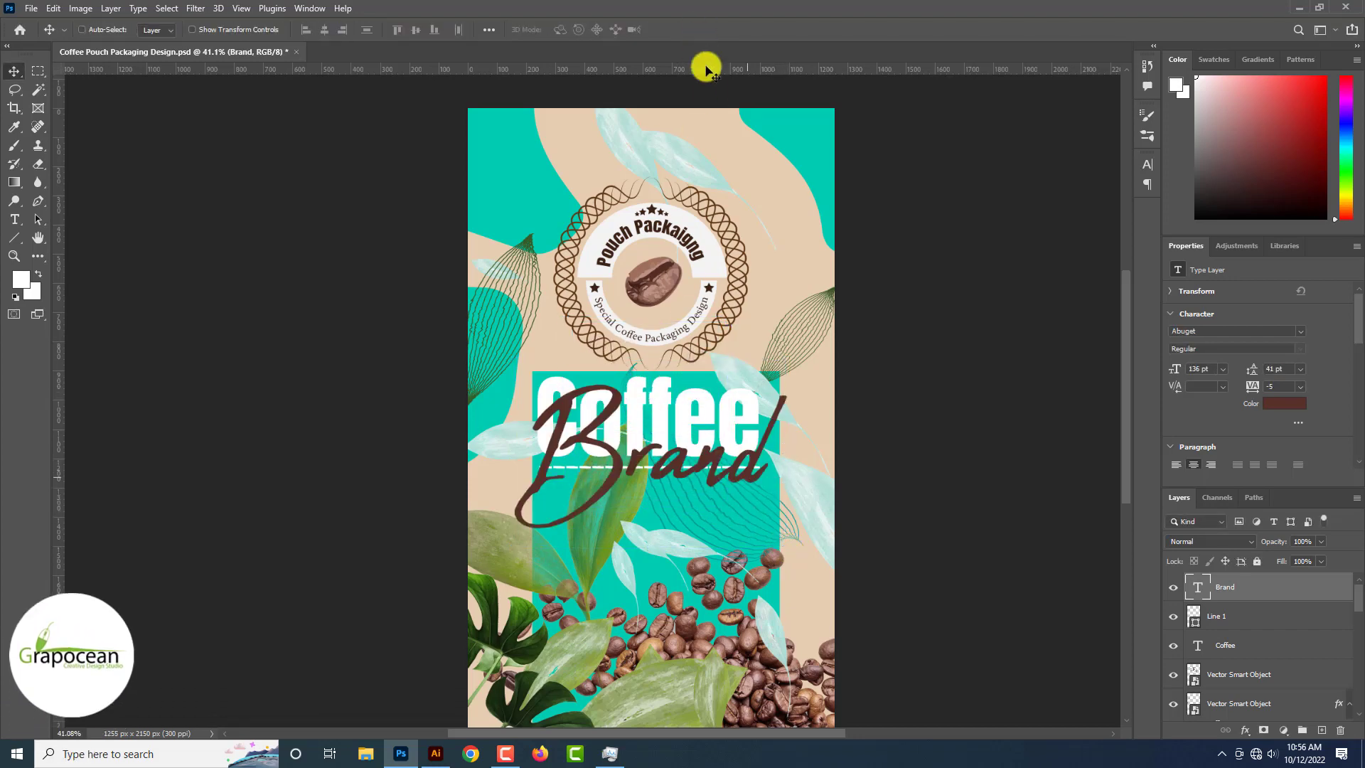
# - Scale down the "Brand" text and place it centred across the dashed line under the Coffee heading
pyautogui.hotkey('ctrl', 't')
pyautogui.moveTo(777, 481); pyautogui.dragTo(702, 529)
pyautogui.moveTo(679, 466)
pyautogui.mouseDown()
pyautogui.moveTo(739, 486)
pyautogui.moveTo(734, 512)
pyautogui.moveTo(773, 503)
pyautogui.moveTo(690, 496)
pyautogui.moveTo(693, 467)
pyautogui.mouseUp()
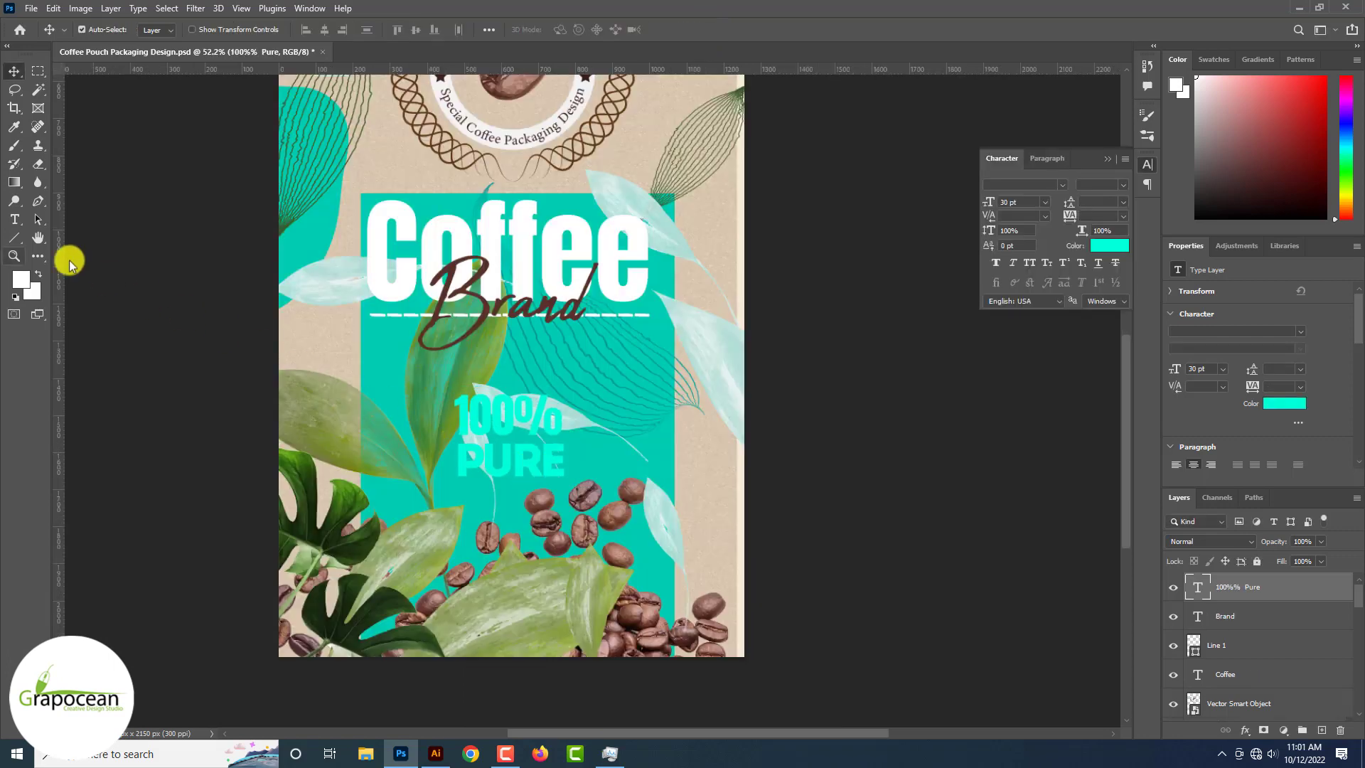
# - Draw an unfilled rectangle about 356 × 302 px around the "100% PURE" text, with a white stroke of about 4.68 px
pyautogui.click(15, 238)
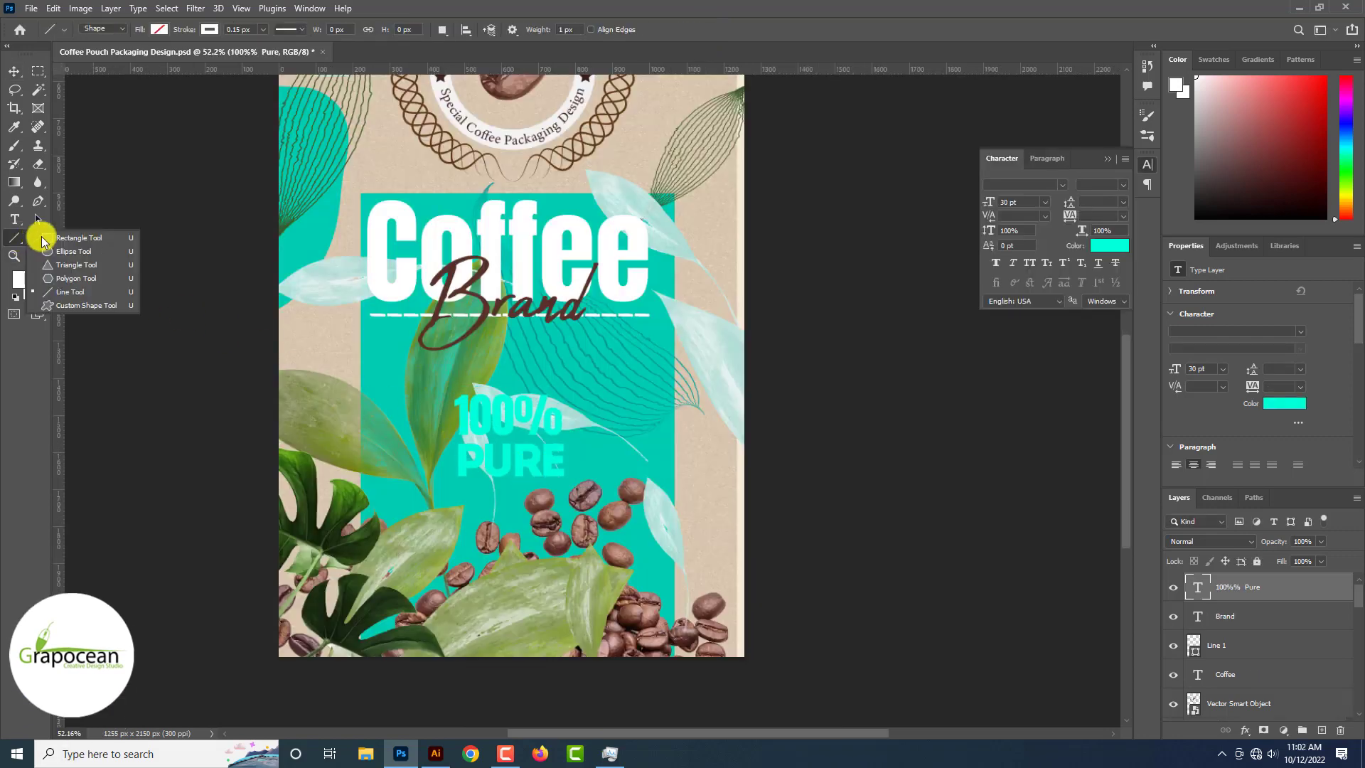
pyautogui.click(44, 239)
pyautogui.moveTo(573, 490); pyautogui.dragTo(577, 493)
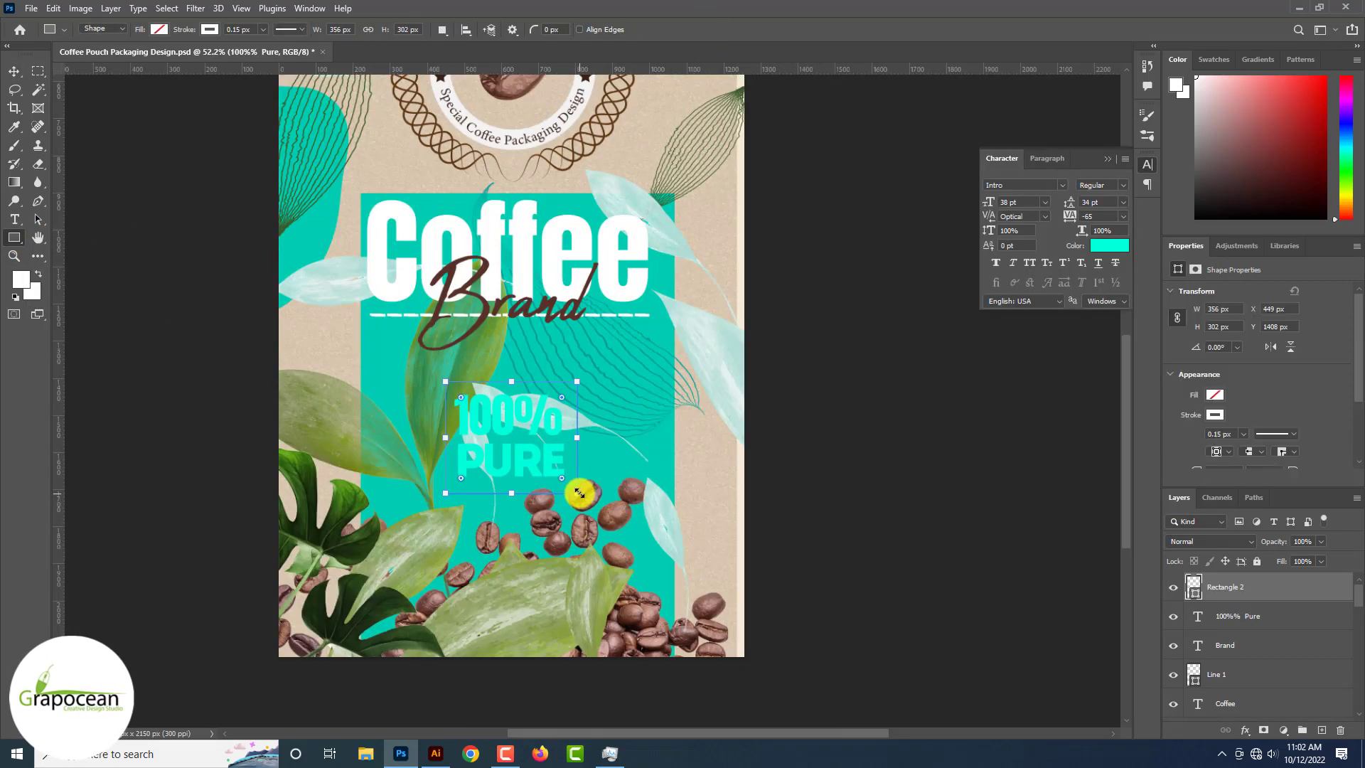
pyautogui.click(262, 30)
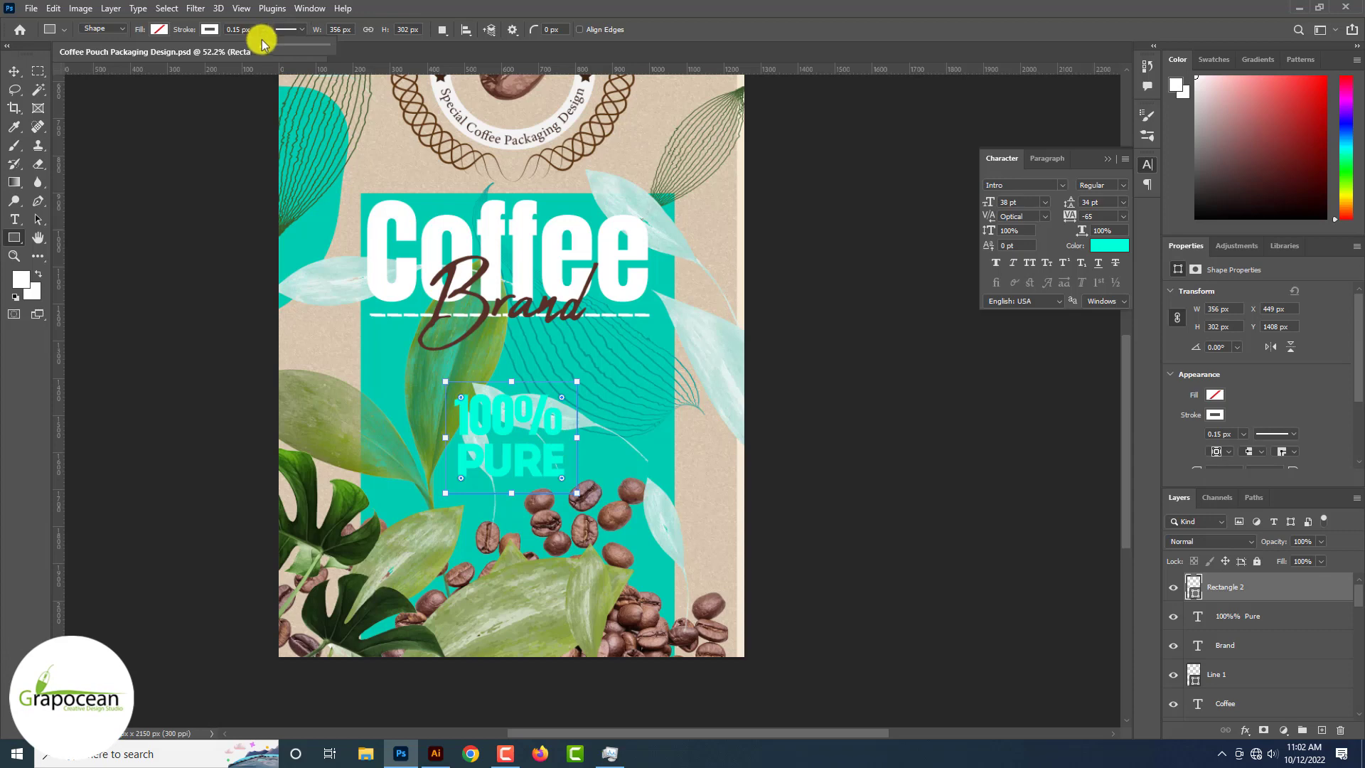
pyautogui.moveTo(268, 50); pyautogui.dragTo(272, 49)
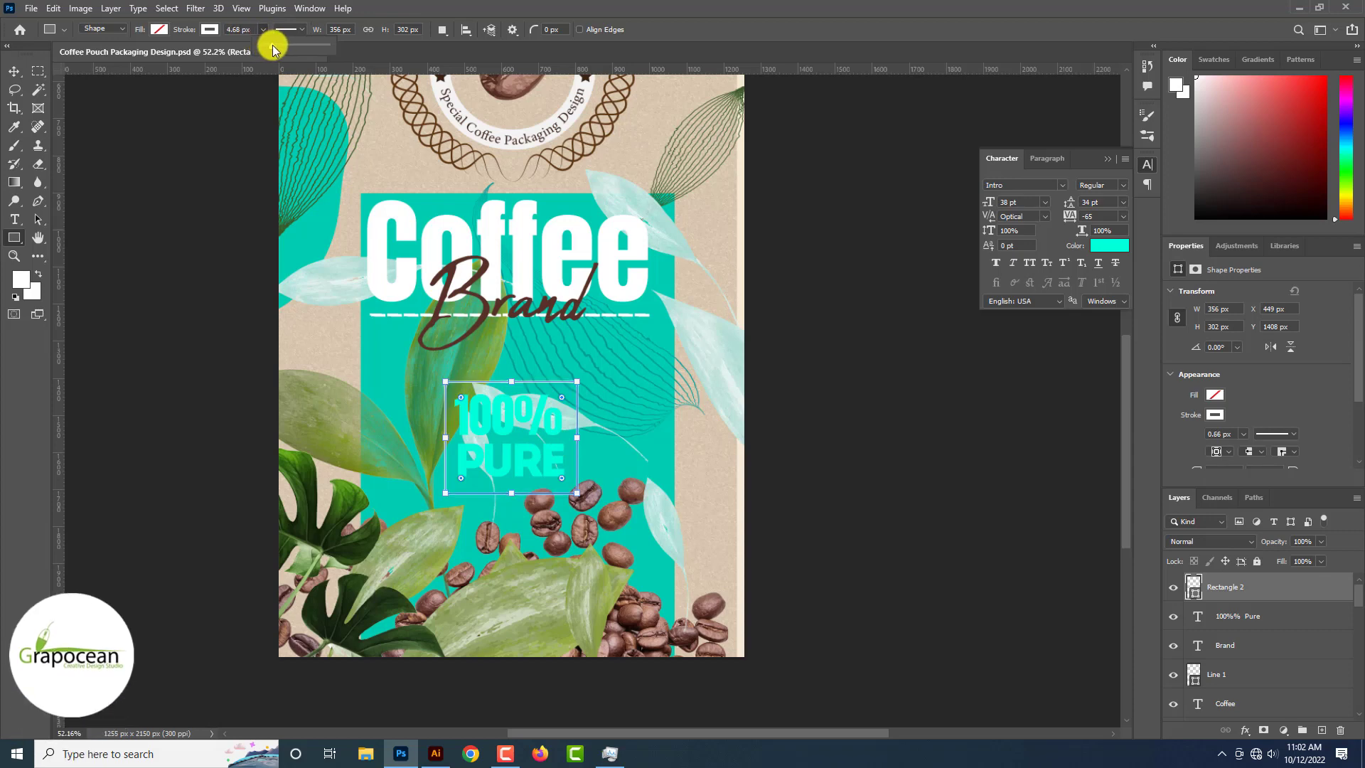
# - Recolour the whole "100% PURE" text to dark brown #573126, sampled from the "Brand" lettering
pyautogui.click(17, 71)
pyautogui.click(71, 199)
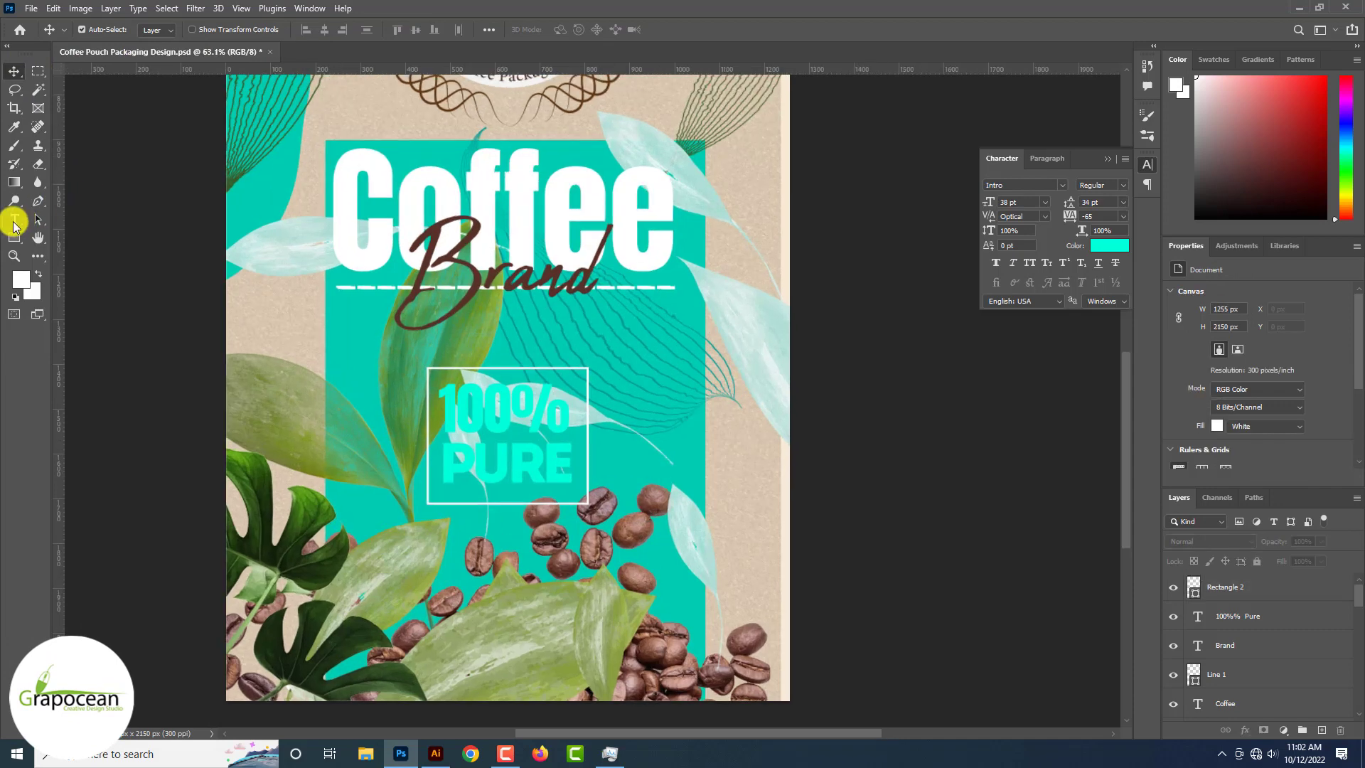
pyautogui.click(469, 414)
pyautogui.hotkey('ctrl', 'a')
pyautogui.click(568, 29)
pyautogui.click(554, 209)
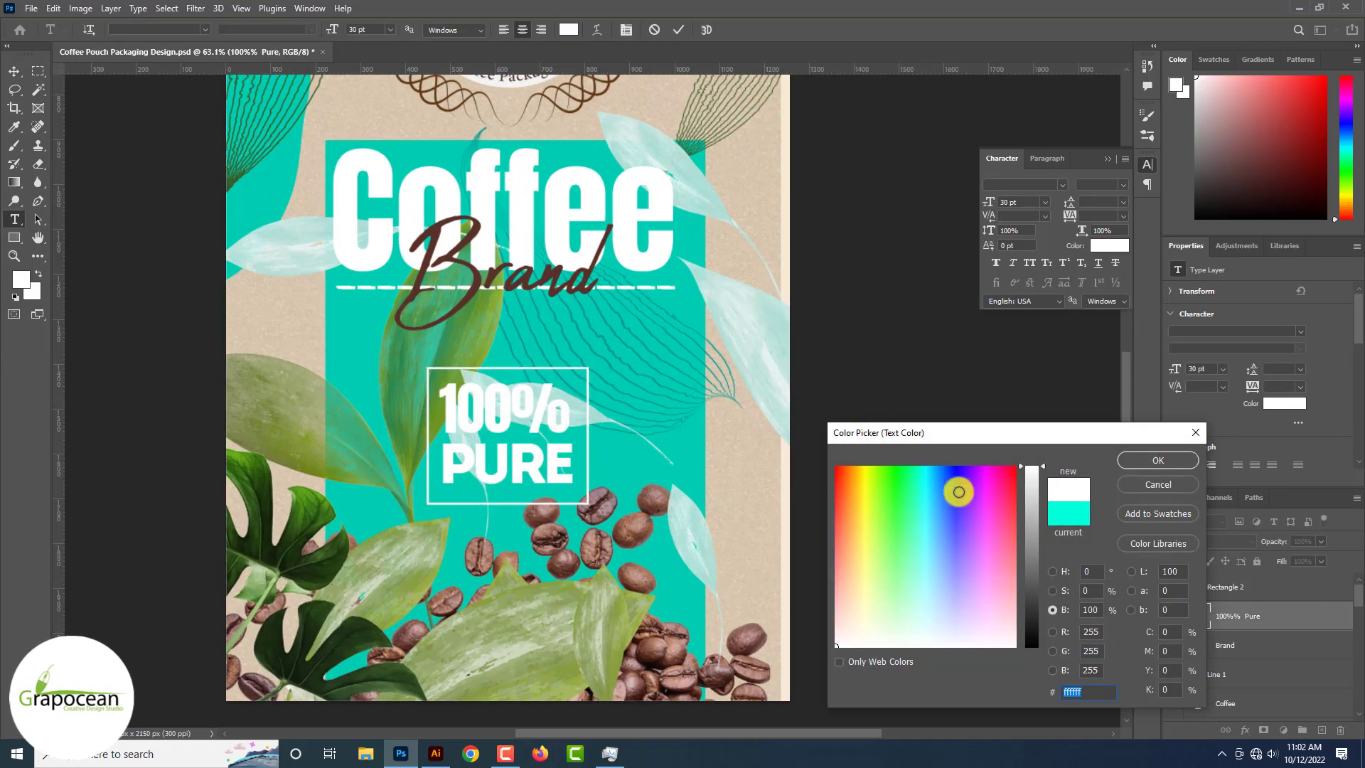
pyautogui.click(1040, 606)
pyautogui.click(590, 273)
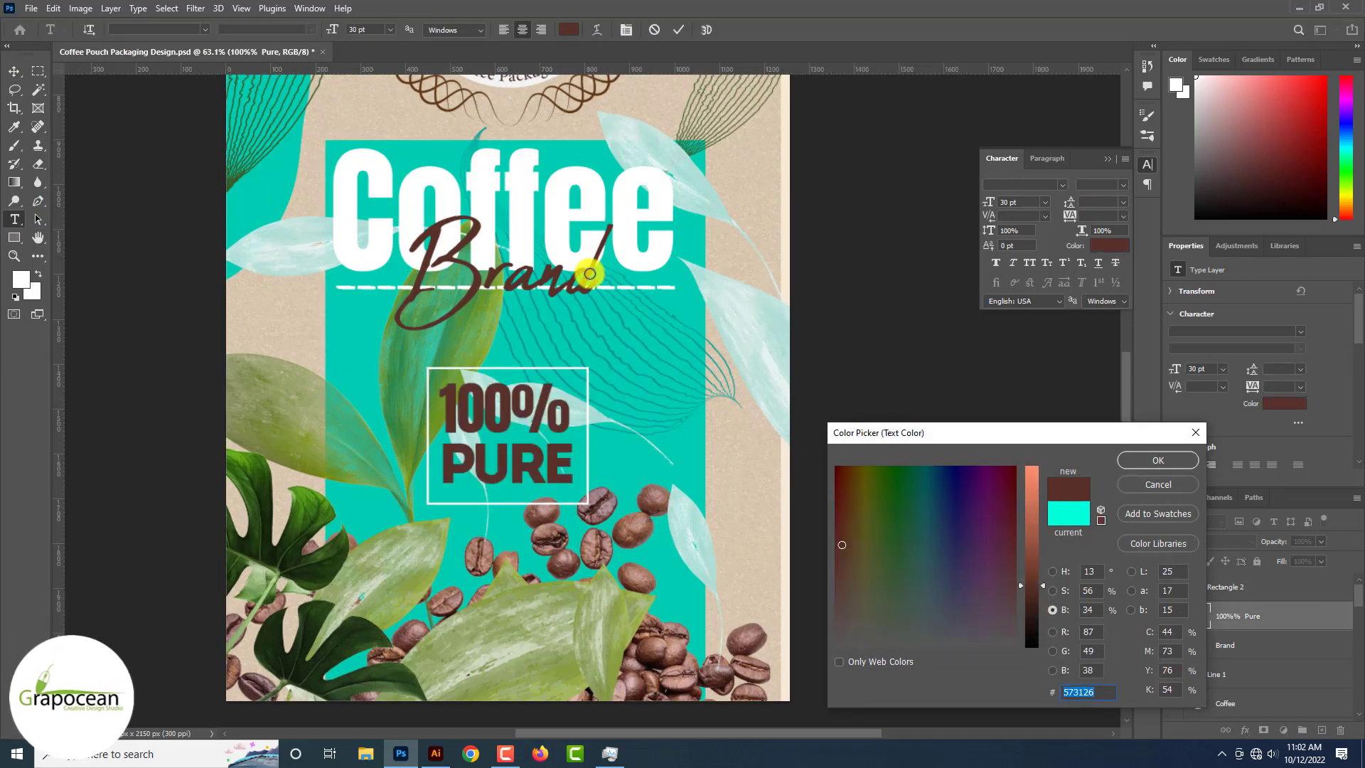
pyautogui.click(1158, 460)
pyautogui.click(14, 71)
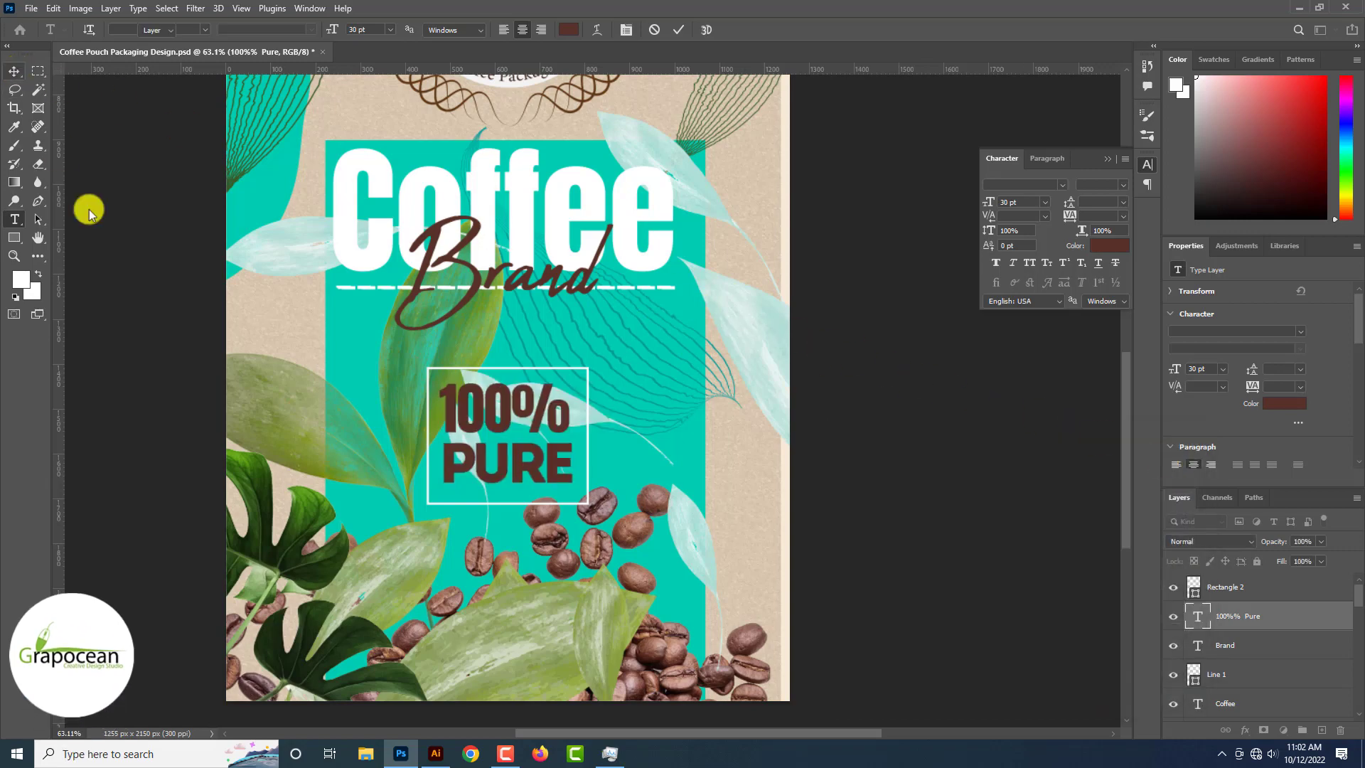
pyautogui.scroll(-3, 569, 448)
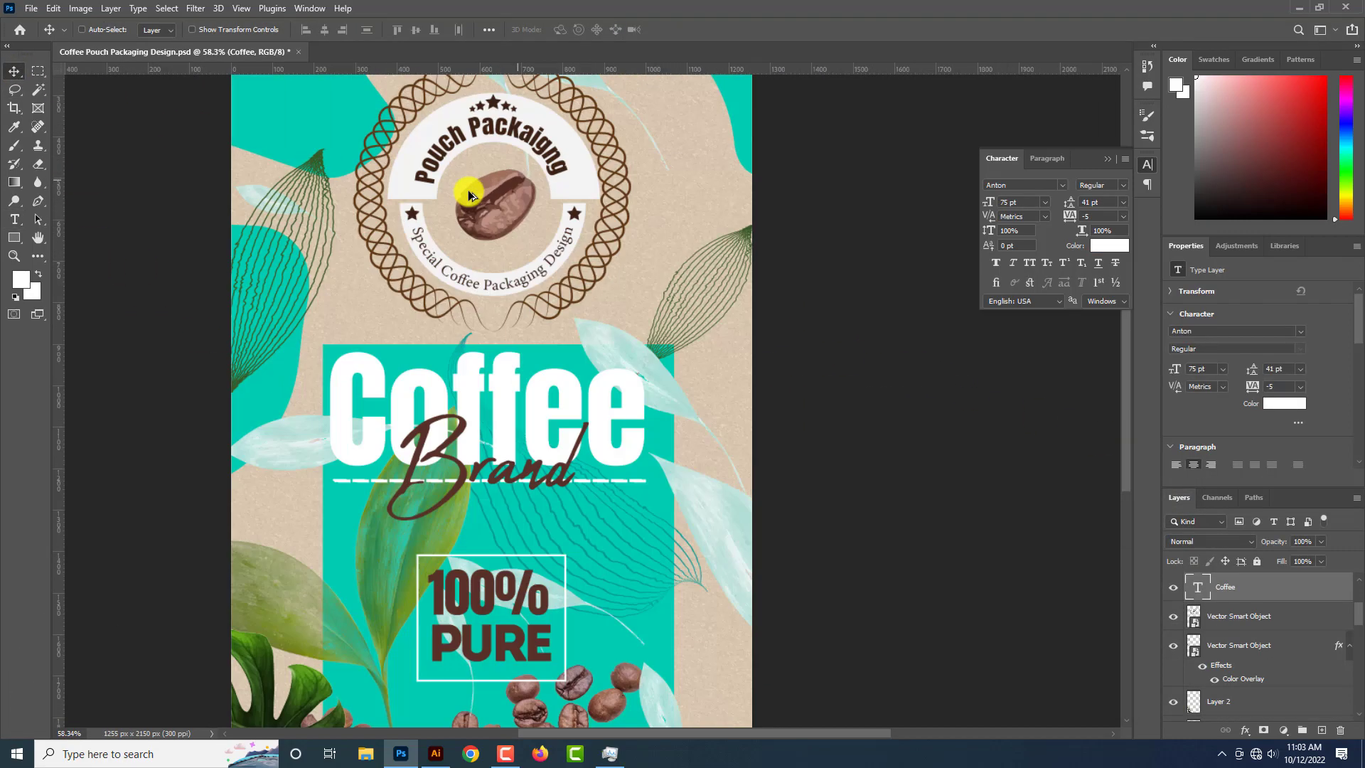
pyautogui.scroll(3, 468, 191)
pyautogui.scroll(-8, 468, 191)
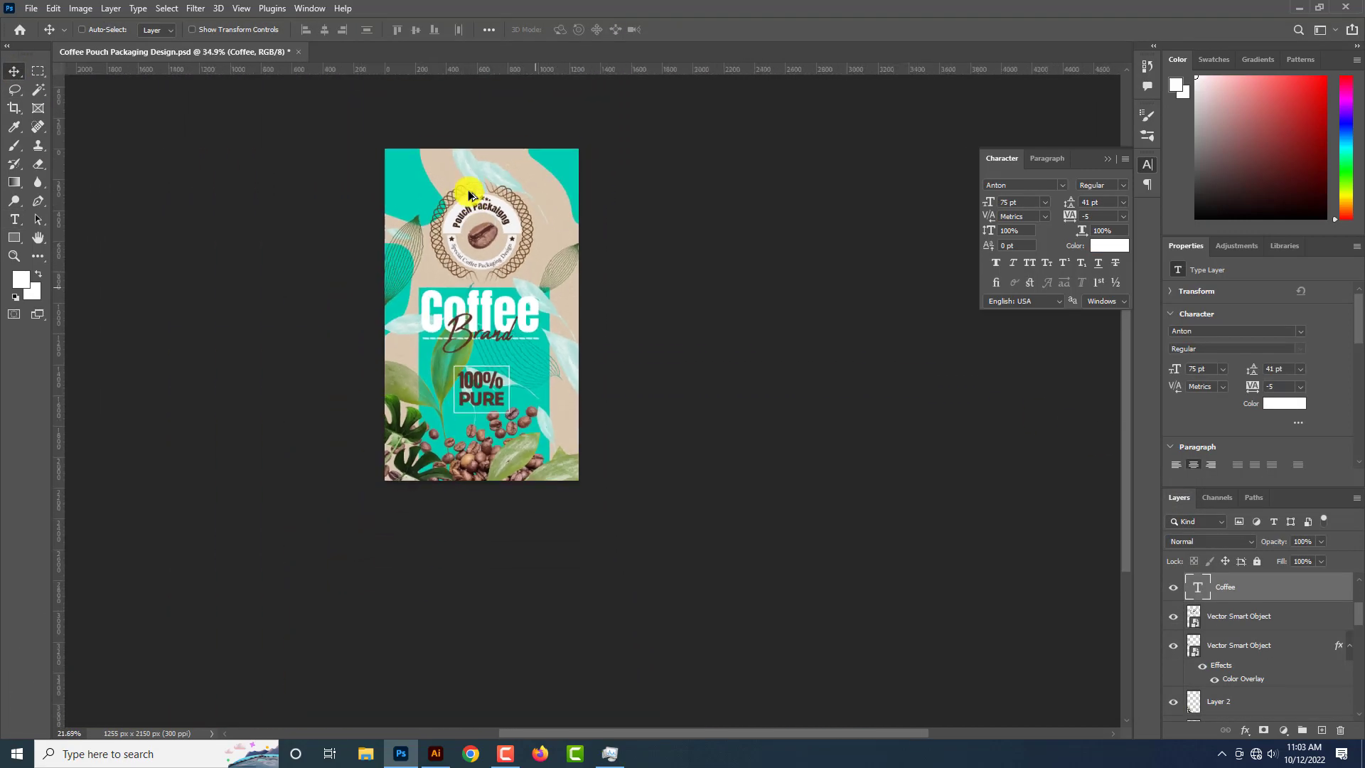
pyautogui.scroll(-1, 467, 191)
pyautogui.scroll(2, 468, 190)
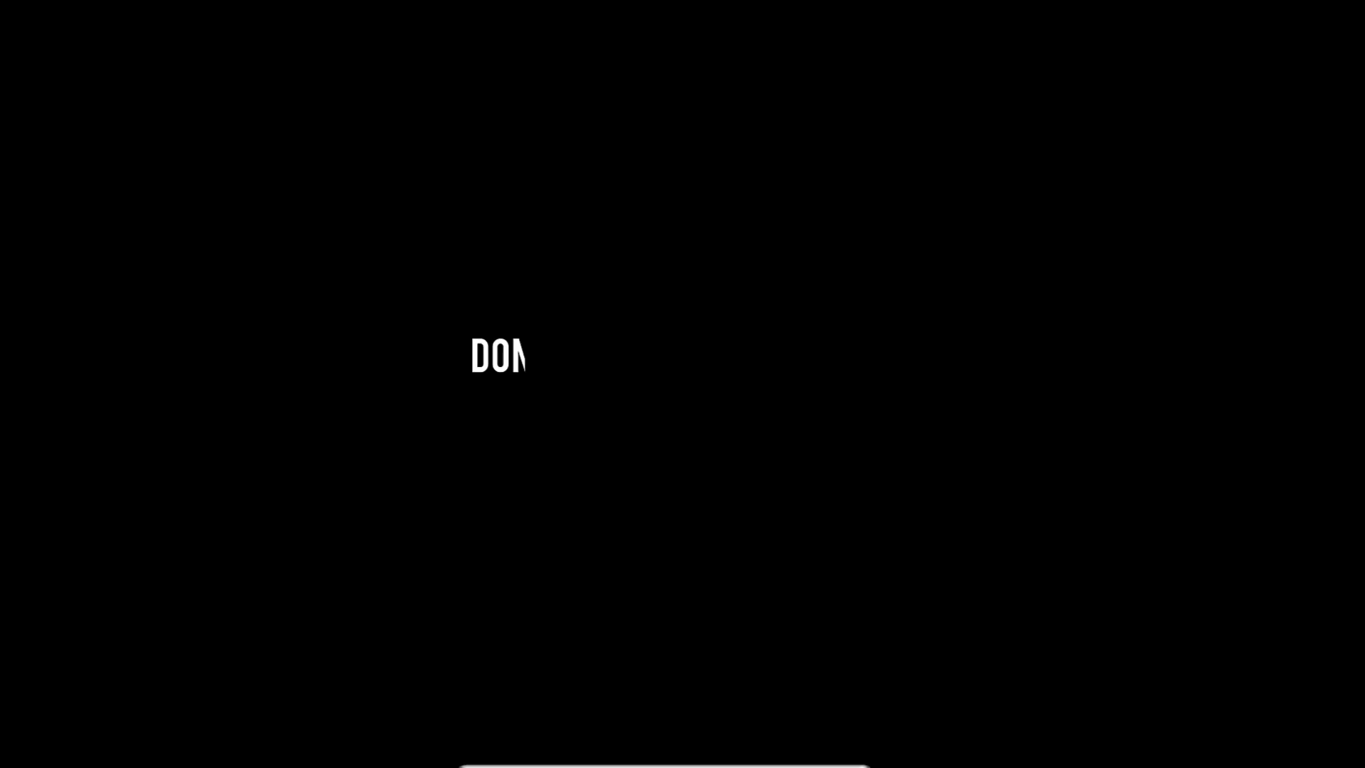